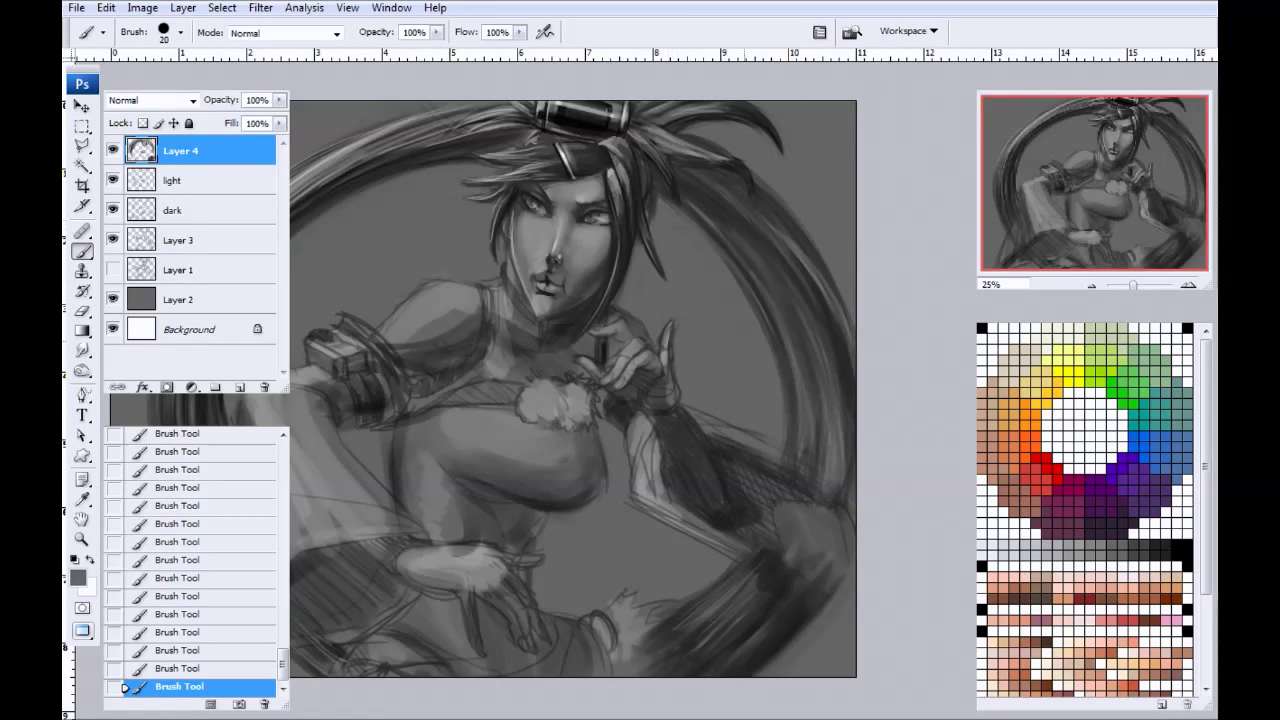
# Step: Paint a near-white highlight along the raised hand's thumb with a 30 px brush
pyautogui.hotkey('ctrl', '+')
pyautogui.hotkey('ctrl', '+')
pyautogui.moveTo(597, 334)
pyautogui.mouseDown()
pyautogui.moveTo(463, 277)
pyautogui.moveTo(486, 289)
pyautogui.moveTo(513, 352)
pyautogui.mouseUp()
pyautogui.hotkey('ctrl', '+')
pyautogui.moveTo(370, 172); pyautogui.dragTo(438, 245)
pyautogui.moveTo(394, 118); pyautogui.dragTo(410, 206)
pyautogui.moveTo(510, 270); pyautogui.dragTo(443, 136)
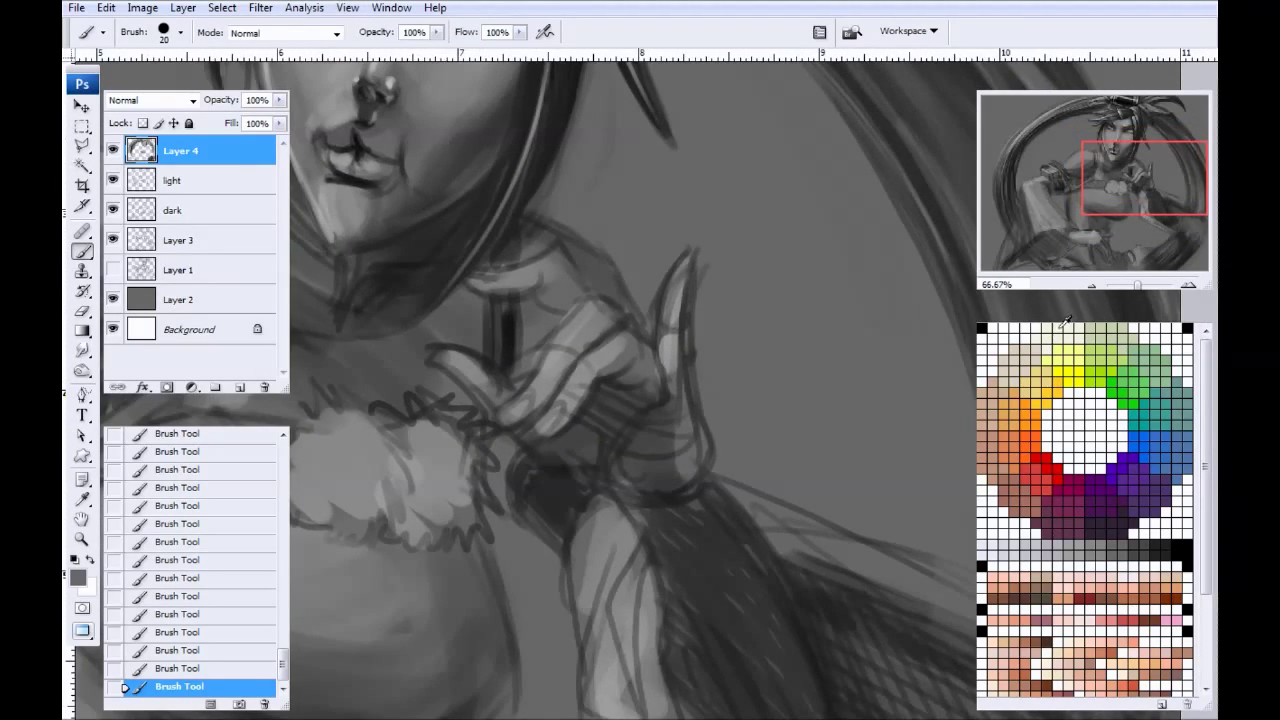
pyautogui.click(1014, 337)
pyautogui.press(']')
pyautogui.press(']')
pyautogui.moveTo(445, 357)
pyautogui.mouseDown()
pyautogui.moveTo(488, 409)
pyautogui.moveTo(440, 366)
pyautogui.moveTo(473, 387)
pyautogui.moveTo(468, 360)
pyautogui.moveTo(498, 430)
pyautogui.mouseUp()
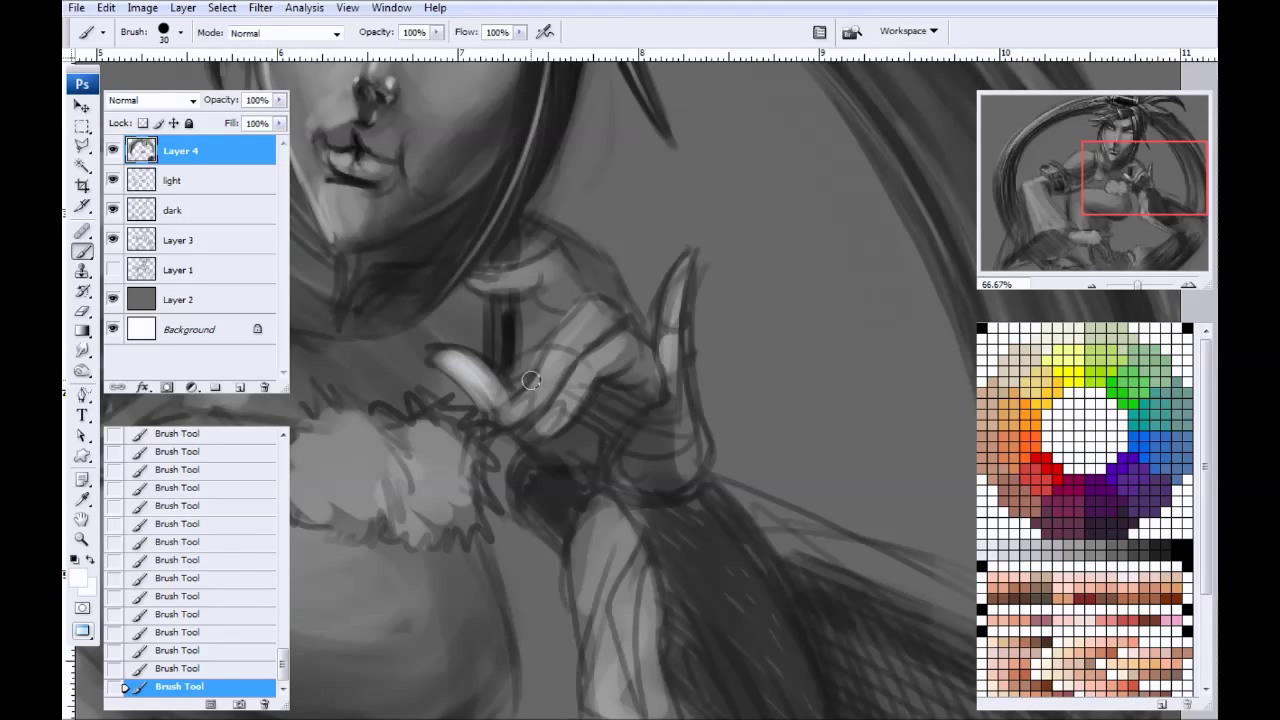
# Step: Brush near-white light onto the curled fingers and along the index finger's tip segment
pyautogui.moveTo(515, 351); pyautogui.dragTo(567, 413)
pyautogui.press('[')
pyautogui.press('[')
pyautogui.moveTo(598, 330)
pyautogui.mouseDown()
pyautogui.moveTo(504, 327)
pyautogui.moveTo(604, 312)
pyautogui.moveTo(546, 322)
pyautogui.moveTo(600, 316)
pyautogui.moveTo(530, 342)
pyautogui.mouseUp()
pyautogui.press(']')
pyautogui.press(']')
pyautogui.press(']')
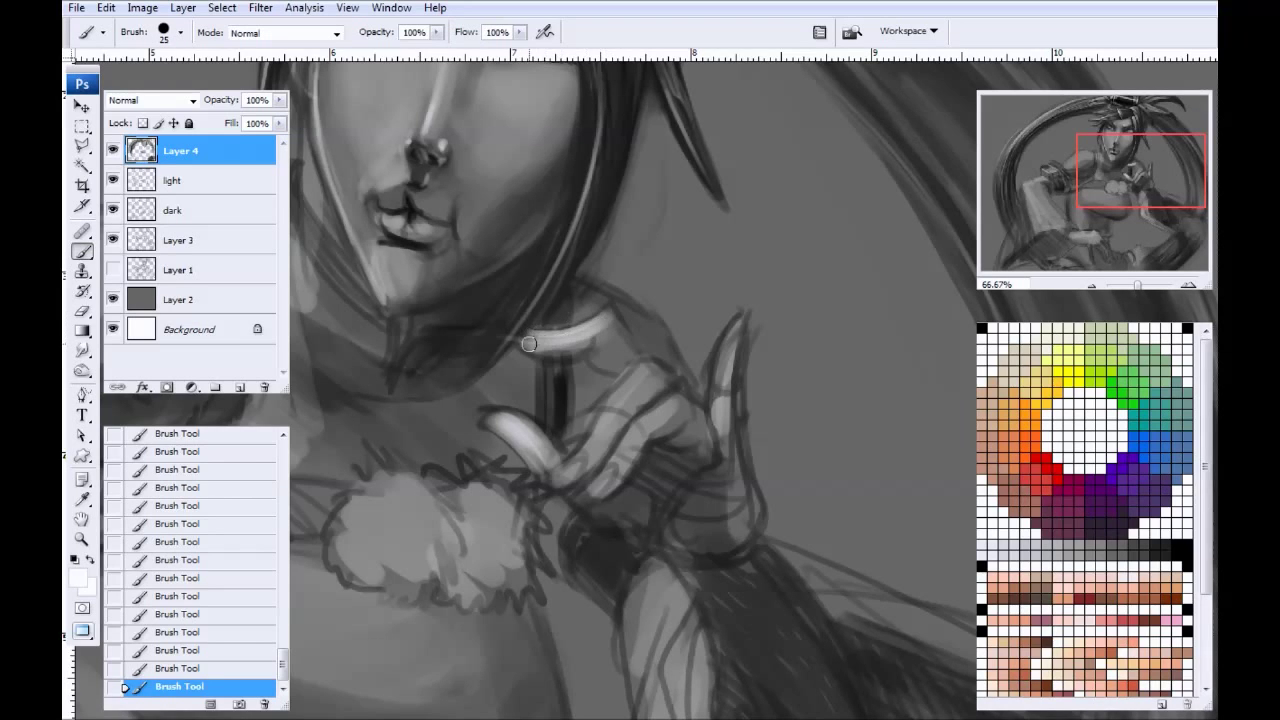
# Step: Extend the light tone over the index finger's knuckle and lower segment with a 25 px brush
pyautogui.press('[')
pyautogui.moveTo(600, 335)
pyautogui.mouseDown()
pyautogui.moveTo(533, 345)
pyautogui.moveTo(620, 346)
pyautogui.moveTo(626, 362)
pyautogui.mouseUp()
pyautogui.press(']')
pyautogui.moveTo(603, 340); pyautogui.dragTo(608, 357)
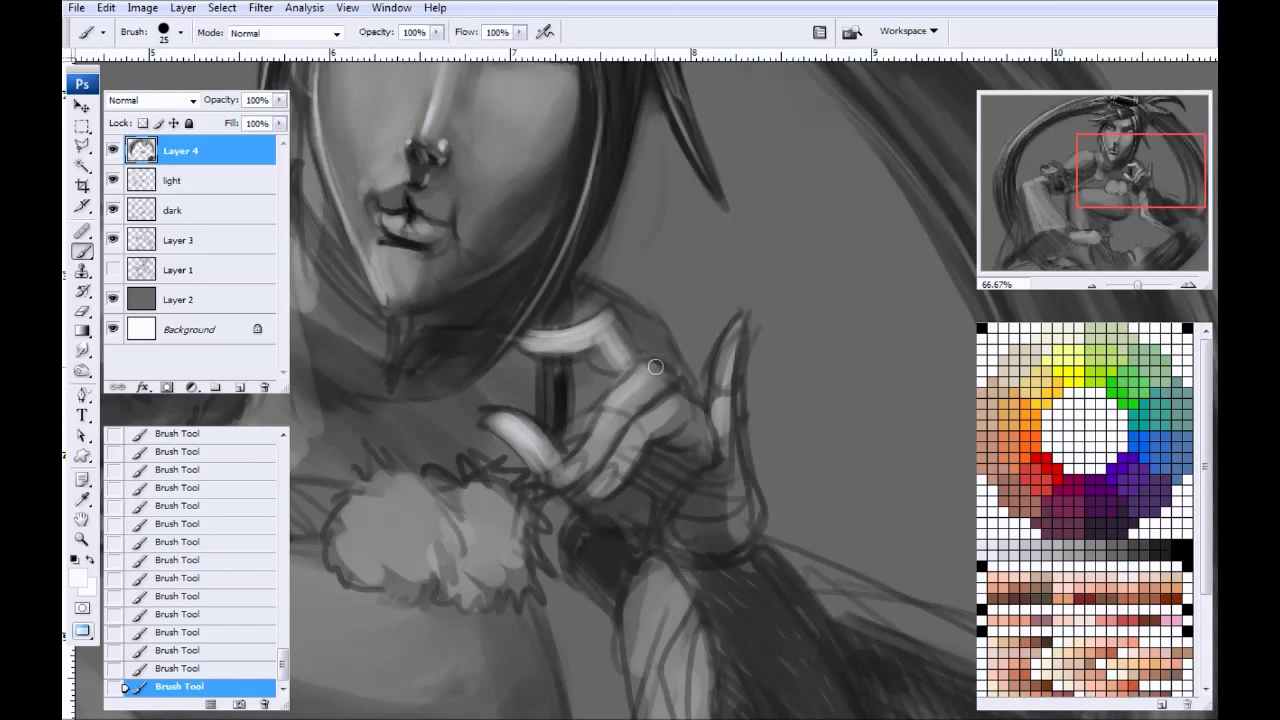
pyautogui.press(']')
pyautogui.press('[')
# Step: Lighten the curled middle finger and even out the index finger with a sampled grey
pyautogui.moveTo(634, 392); pyautogui.dragTo(570, 468)
pyautogui.keyDown('alt'); pyautogui.click(500, 97); pyautogui.keyUp('alt')
pyautogui.press(']')
pyautogui.moveTo(604, 331)
pyautogui.mouseDown()
pyautogui.moveTo(539, 340)
pyautogui.moveTo(622, 370)
pyautogui.mouseUp()
pyautogui.press('[')
# Step: Paint light grey along the little finger and over the outer side of the palm
pyautogui.moveTo(689, 406)
pyautogui.mouseDown()
pyautogui.moveTo(612, 467)
pyautogui.moveTo(677, 414)
pyautogui.moveTo(624, 463)
pyautogui.moveTo(662, 407)
pyautogui.moveTo(598, 495)
pyautogui.moveTo(662, 429)
pyautogui.moveTo(680, 441)
pyautogui.moveTo(703, 432)
pyautogui.moveTo(742, 326)
pyautogui.moveTo(725, 414)
pyautogui.moveTo(740, 544)
pyautogui.moveTo(718, 530)
pyautogui.moveTo(721, 480)
pyautogui.moveTo(738, 508)
pyautogui.moveTo(730, 562)
pyautogui.moveTo(653, 463)
pyautogui.moveTo(675, 534)
pyautogui.moveTo(657, 521)
pyautogui.moveTo(683, 549)
pyautogui.mouseUp()
pyautogui.press('[')
pyautogui.press(']')
pyautogui.press('[')
pyautogui.moveTo(607, 511)
pyautogui.mouseDown()
pyautogui.moveTo(655, 541)
pyautogui.moveTo(548, 426)
pyautogui.mouseUp()
pyautogui.press('space')
pyautogui.moveTo(634, 446)
pyautogui.mouseDown()
pyautogui.moveTo(628, 426)
pyautogui.moveTo(649, 411)
pyautogui.moveTo(700, 476)
pyautogui.mouseUp()
pyautogui.moveTo(685, 398); pyautogui.dragTo(690, 485)
pyautogui.moveTo(672, 422); pyautogui.dragTo(677, 496)
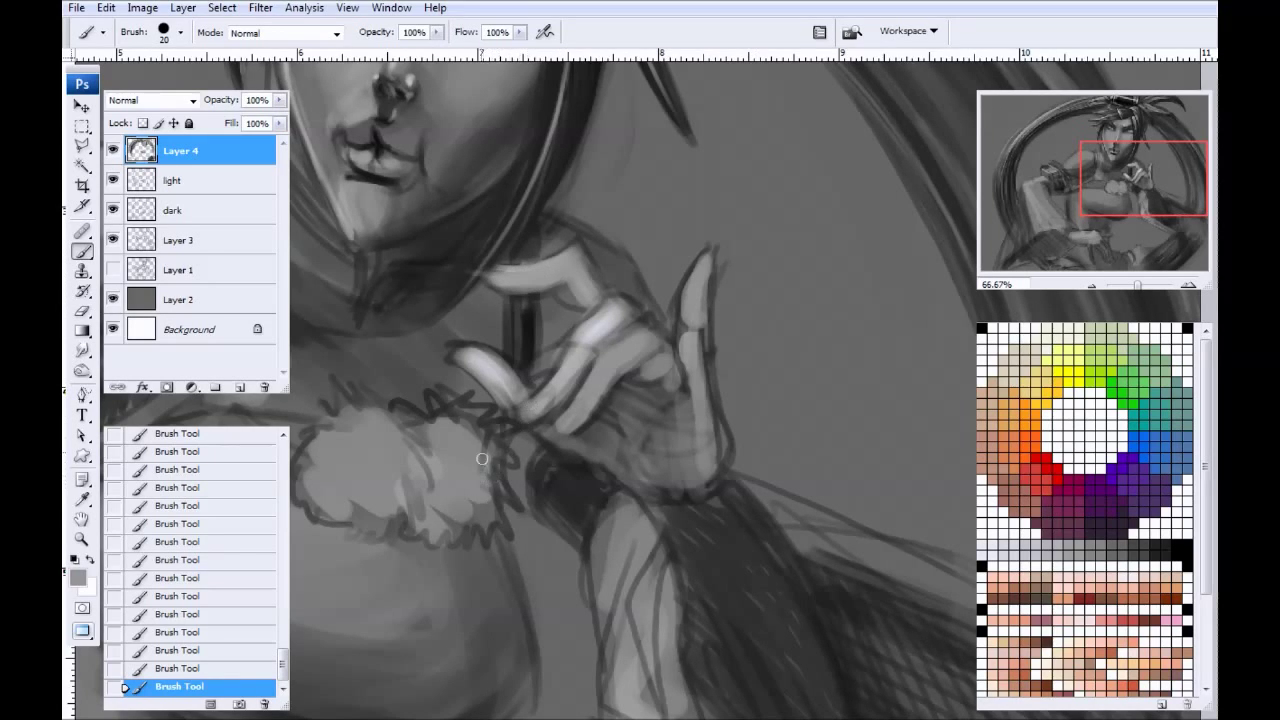
# Step: Fill the heel of the palm above the wrist with light grey, using a 40 px brush
pyautogui.moveTo(438, 384); pyautogui.dragTo(490, 364)
pyautogui.moveTo(569, 375)
pyautogui.mouseDown()
pyautogui.moveTo(556, 384)
pyautogui.moveTo(642, 445)
pyautogui.mouseUp()
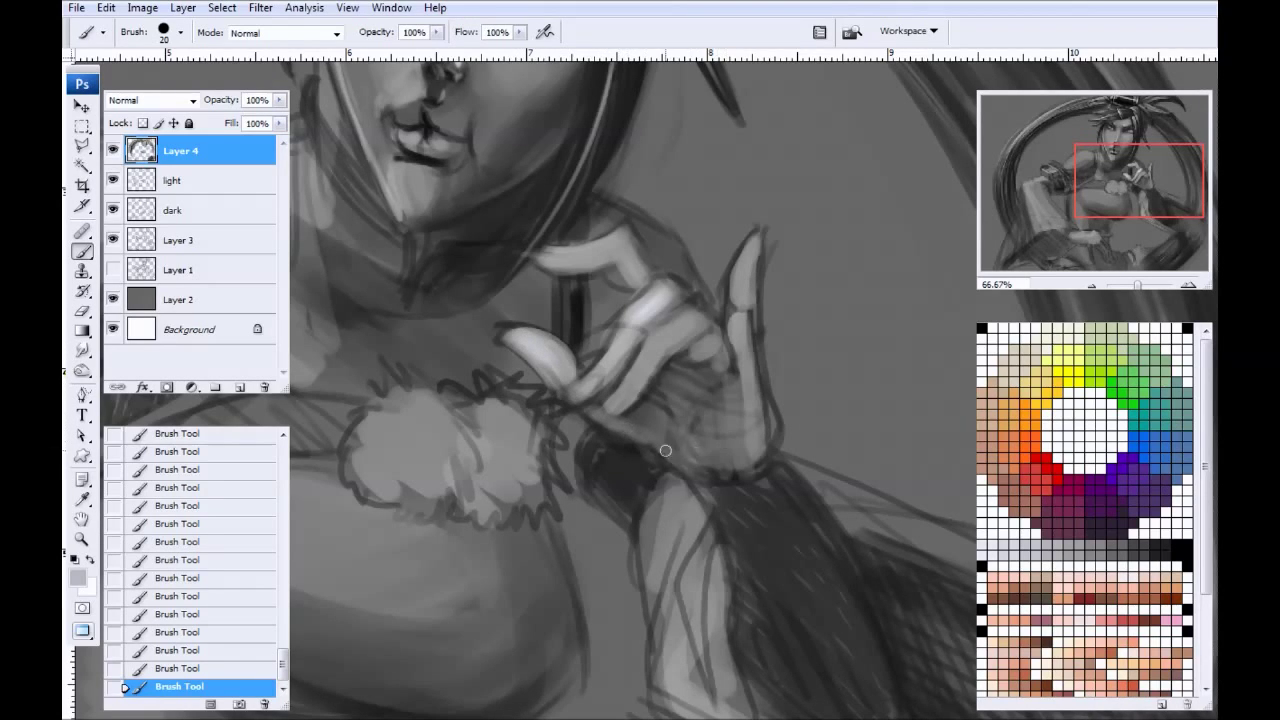
pyautogui.press(']')
pyautogui.press(']')
pyautogui.moveTo(752, 458)
pyautogui.mouseDown()
pyautogui.moveTo(711, 465)
pyautogui.moveTo(736, 454)
pyautogui.moveTo(706, 439)
pyautogui.moveTo(728, 403)
pyautogui.moveTo(693, 446)
pyautogui.moveTo(669, 413)
pyautogui.moveTo(688, 394)
pyautogui.moveTo(677, 361)
pyautogui.moveTo(644, 449)
pyautogui.mouseUp()
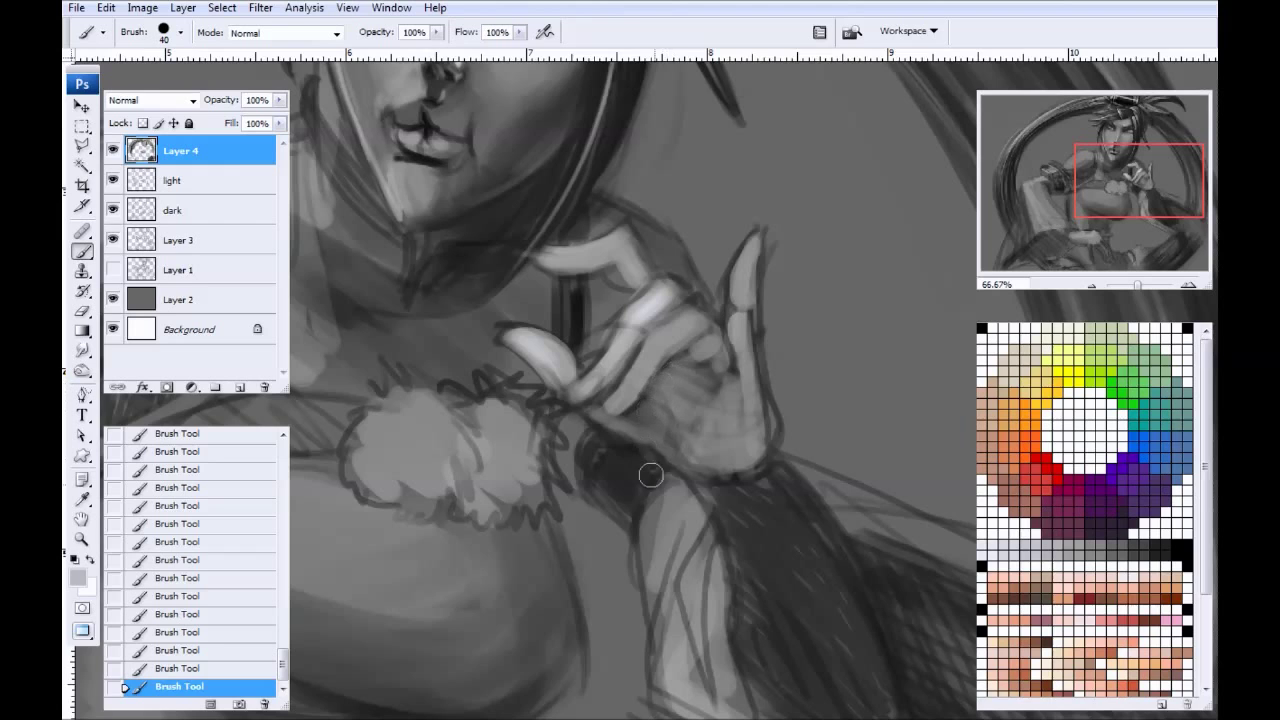
# Step: Clean up the outline around the fingertips and little finger with a sampled background grey
pyautogui.keyDown('alt'); pyautogui.click(726, 224); pyautogui.keyUp('alt')
pyautogui.moveTo(744, 210)
pyautogui.mouseDown()
pyautogui.moveTo(774, 217)
pyautogui.moveTo(766, 340)
pyautogui.moveTo(789, 449)
pyautogui.moveTo(590, 250)
pyautogui.mouseUp()
pyautogui.press('space')
pyautogui.press('space')
pyautogui.moveTo(430, 75); pyautogui.dragTo(551, 323)
pyautogui.moveTo(660, 306); pyautogui.dragTo(655, 487)
# Step: Blend the palm and the bases of the curled fingers using greys sampled from the hand
pyautogui.keyDown('alt'); pyautogui.click(611, 390); pyautogui.keyUp('alt')
pyautogui.keyDown('alt'); pyautogui.click(617, 411); pyautogui.keyUp('alt')
pyautogui.moveTo(617, 429)
pyautogui.mouseDown()
pyautogui.moveTo(590, 405)
pyautogui.moveTo(537, 429)
pyautogui.moveTo(503, 469)
pyautogui.mouseUp()
pyautogui.moveTo(547, 393); pyautogui.dragTo(513, 423)
pyautogui.moveTo(534, 306)
pyautogui.mouseDown()
pyautogui.moveTo(545, 379)
pyautogui.moveTo(514, 411)
pyautogui.moveTo(442, 419)
pyautogui.moveTo(465, 415)
pyautogui.moveTo(470, 434)
pyautogui.moveTo(435, 404)
pyautogui.moveTo(454, 438)
pyautogui.moveTo(563, 520)
pyautogui.mouseUp()
pyautogui.moveTo(625, 407)
pyautogui.mouseDown()
pyautogui.moveTo(640, 460)
pyautogui.moveTo(577, 483)
pyautogui.moveTo(598, 525)
pyautogui.mouseUp()
# Step: Shade the hollow of the palm beneath the curled fingers with a small dark grey brush
pyautogui.keyDown('alt'); pyautogui.click(675, 555); pyautogui.keyUp('alt')
pyautogui.press('[')
pyautogui.press('[')
pyautogui.press('[')
pyautogui.press('[')
pyautogui.press('[')
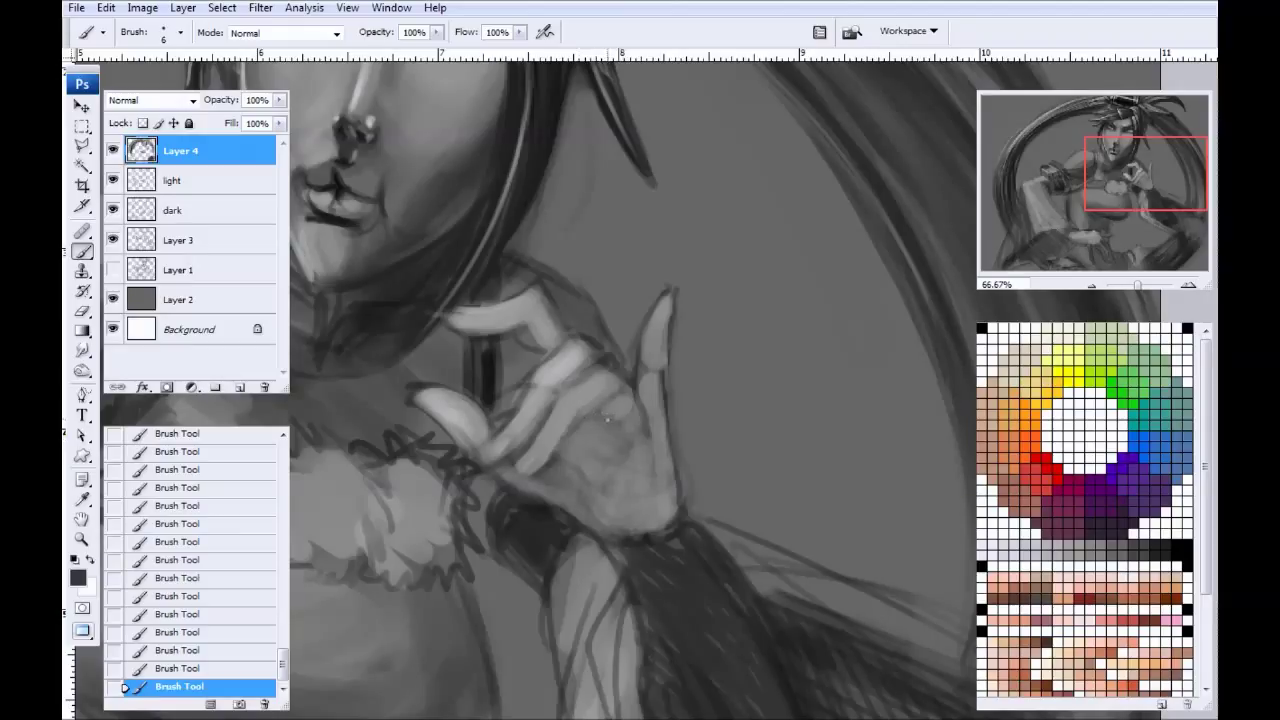
pyautogui.click(1146, 552)
pyautogui.press(']')
pyautogui.press(']')
pyautogui.moveTo(593, 420)
pyautogui.mouseDown()
pyautogui.moveTo(563, 459)
pyautogui.moveTo(584, 428)
pyautogui.moveTo(579, 464)
pyautogui.moveTo(598, 434)
pyautogui.moveTo(618, 431)
pyautogui.moveTo(594, 508)
pyautogui.mouseUp()
# Step: Extend the dark shading down the palm towards the wrist and the little finger's base with a 15 px brush
pyautogui.press(']')
pyautogui.press(']')
pyautogui.moveTo(603, 453)
pyautogui.mouseDown()
pyautogui.moveTo(568, 444)
pyautogui.moveTo(595, 506)
pyautogui.moveTo(532, 472)
pyautogui.moveTo(575, 457)
pyautogui.moveTo(598, 535)
pyautogui.mouseUp()
pyautogui.moveTo(615, 463); pyautogui.dragTo(605, 526)
pyautogui.moveTo(660, 452); pyautogui.dragTo(662, 522)
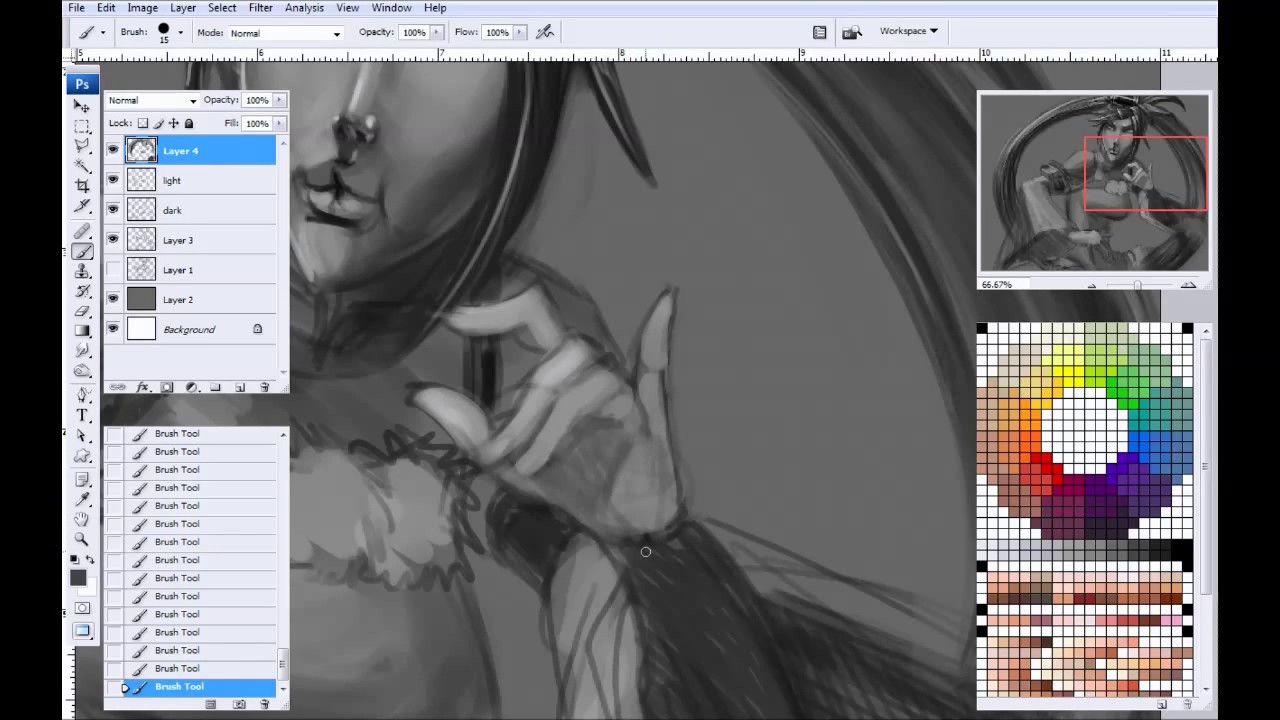
# Step: Shade the inner side of the little finger in dark grey and deepen the adjoining palm
pyautogui.moveTo(652, 330)
pyautogui.mouseDown()
pyautogui.moveTo(646, 377)
pyautogui.moveTo(648, 334)
pyautogui.moveTo(648, 386)
pyautogui.moveTo(657, 312)
pyautogui.moveTo(653, 536)
pyautogui.moveTo(633, 487)
pyautogui.mouseUp()
pyautogui.press(']')
pyautogui.press(']')
pyautogui.press('[')
pyautogui.press('[')
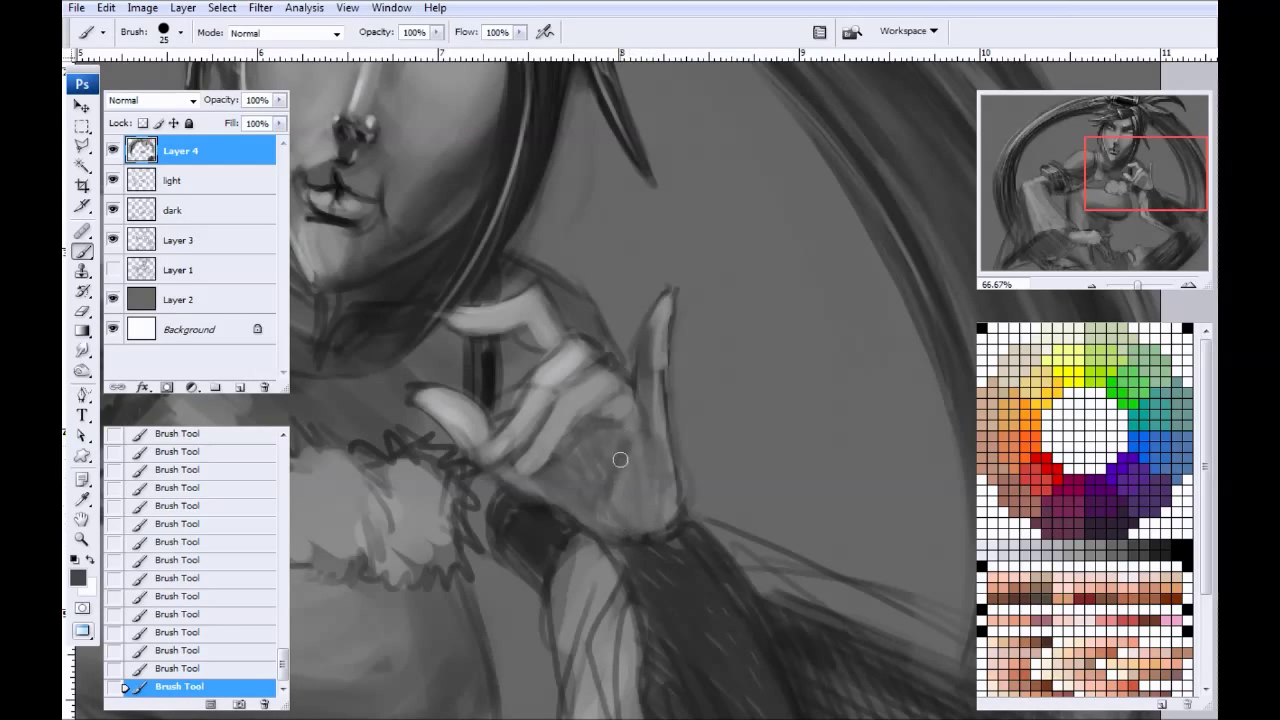
pyautogui.press(']')
pyautogui.press(']')
# Step: Refine the inner edge of the index finger's lower segment with sampled greys and a fine brush
pyautogui.moveTo(420, 403)
pyautogui.mouseDown()
pyautogui.moveTo(471, 467)
pyautogui.moveTo(417, 395)
pyautogui.moveTo(468, 427)
pyautogui.moveTo(410, 384)
pyautogui.moveTo(505, 357)
pyautogui.mouseUp()
pyautogui.keyDown('alt'); pyautogui.click(469, 408); pyautogui.keyUp('alt')
pyautogui.keyDown('alt'); pyautogui.click(411, 367); pyautogui.keyUp('alt')
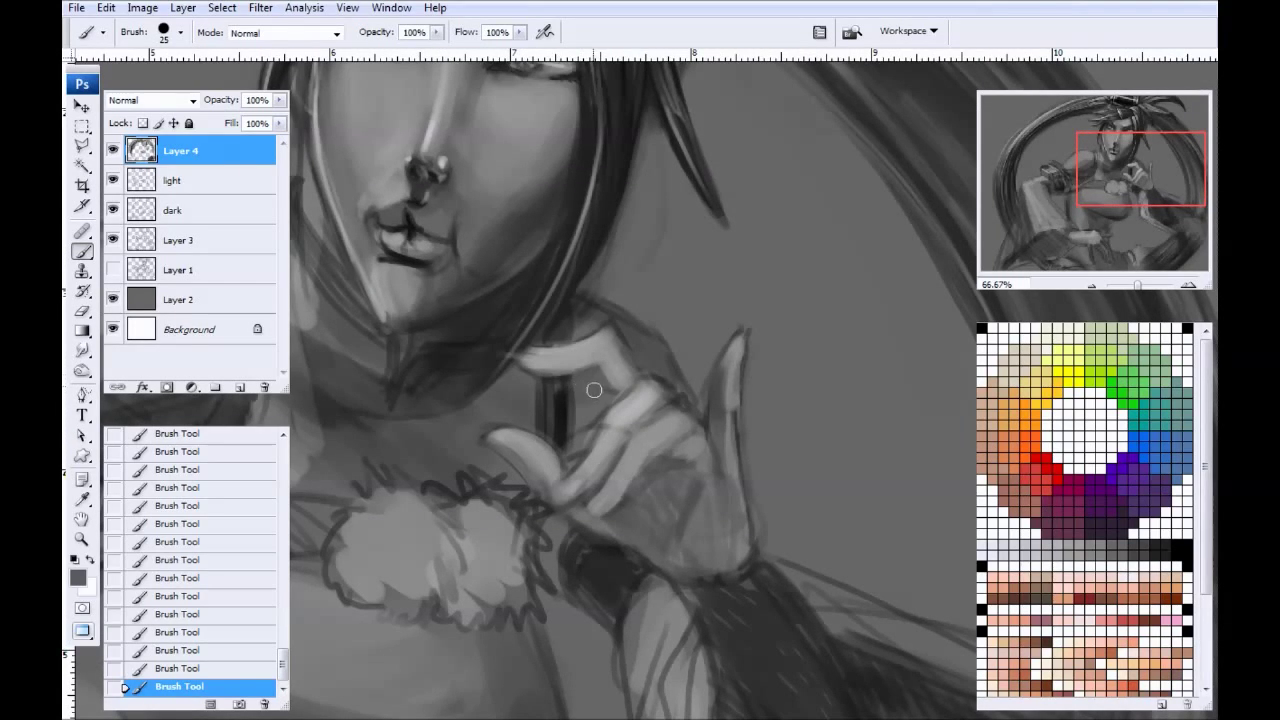
pyautogui.press('[')
pyautogui.press('[')
pyautogui.press('[')
pyautogui.press('[')
pyautogui.moveTo(608, 373); pyautogui.dragTo(620, 390)
pyautogui.keyDown('alt'); pyautogui.click(520, 352); pyautogui.keyUp('alt')
# Step: Create a new layer and touch up the index finger and the dark object it holds with an 8 px brush
pyautogui.hotkey('ctrl', 'shift', 'alt', 'n')
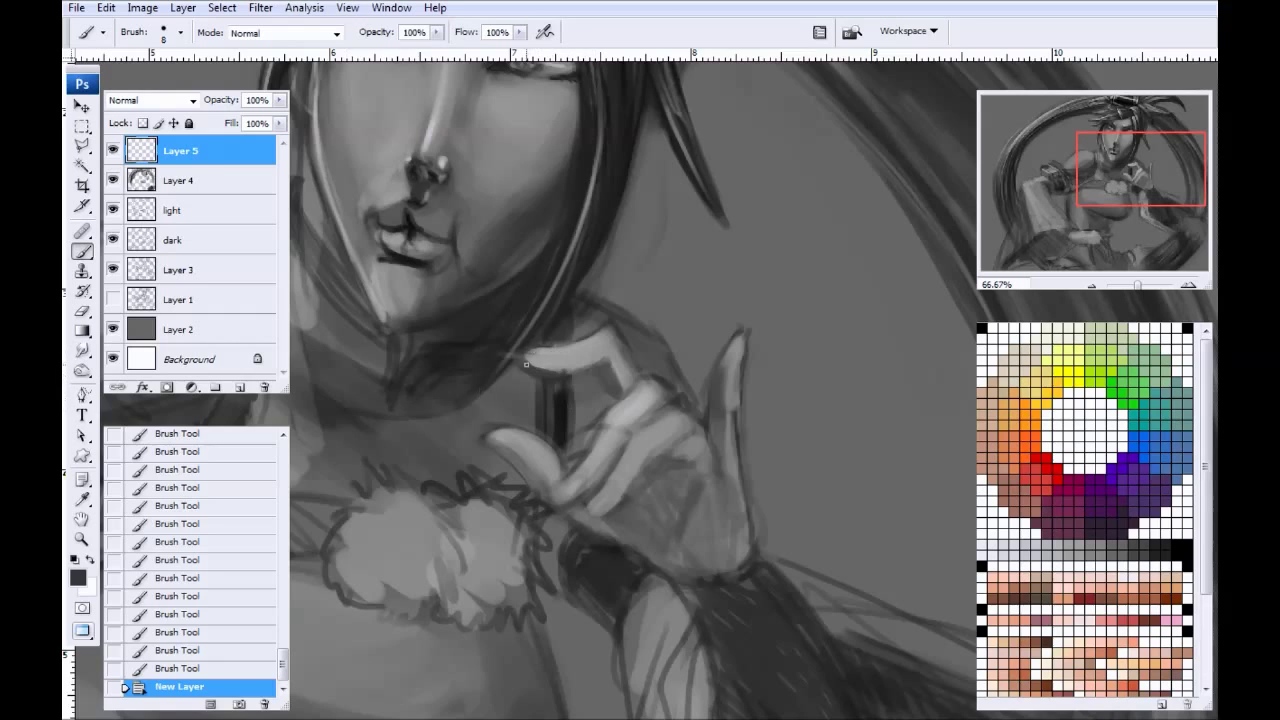
pyautogui.moveTo(523, 366)
pyautogui.mouseDown()
pyautogui.moveTo(559, 373)
pyautogui.moveTo(536, 389)
pyautogui.moveTo(519, 373)
pyautogui.moveTo(552, 375)
pyautogui.moveTo(565, 392)
pyautogui.moveTo(551, 374)
pyautogui.moveTo(548, 423)
pyautogui.mouseUp()
pyautogui.keyDown('alt'); pyautogui.click(531, 388); pyautogui.keyUp('alt')
pyautogui.keyDown('alt'); pyautogui.click(565, 392); pyautogui.keyUp('alt')
pyautogui.keyDown('alt'); pyautogui.click(564, 393); pyautogui.keyUp('alt')
pyautogui.moveTo(566, 376); pyautogui.dragTo(596, 348)
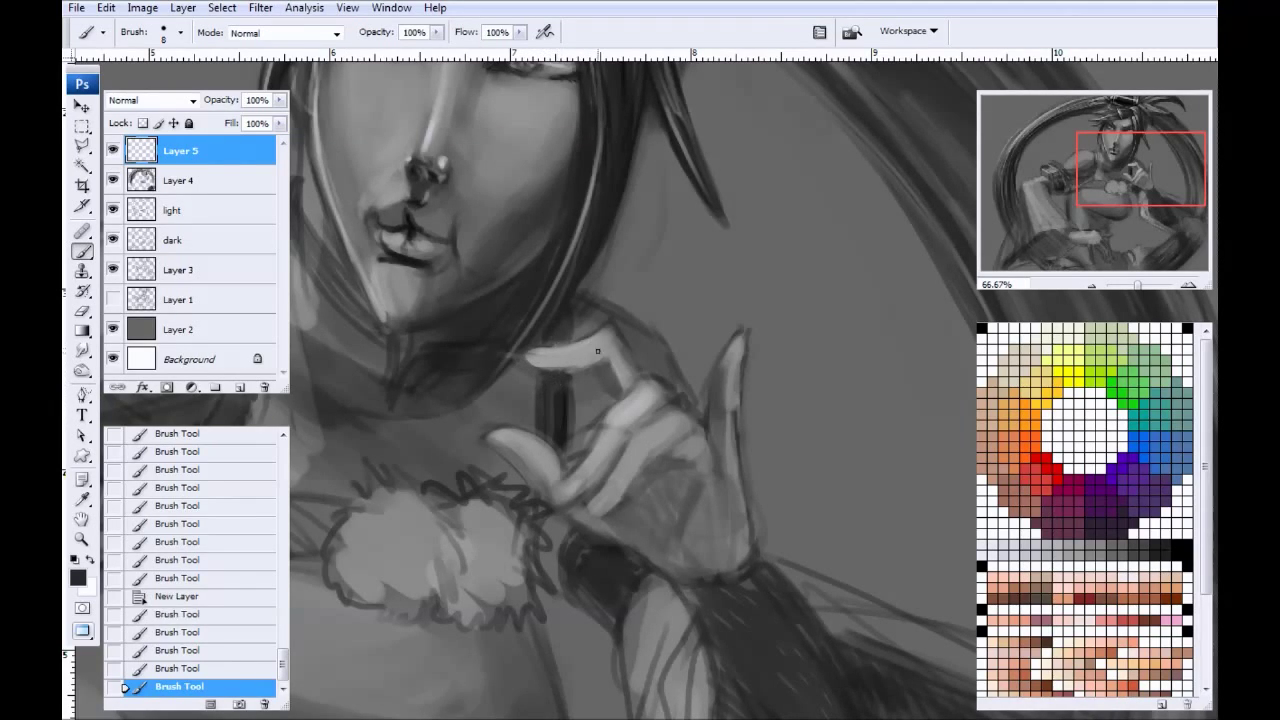
pyautogui.moveTo(565, 395)
pyautogui.mouseDown()
pyautogui.moveTo(522, 358)
pyautogui.moveTo(570, 348)
pyautogui.mouseUp()
pyautogui.keyDown('alt'); pyautogui.click(552, 346); pyautogui.keyUp('alt')
pyautogui.moveTo(572, 345); pyautogui.dragTo(615, 338)
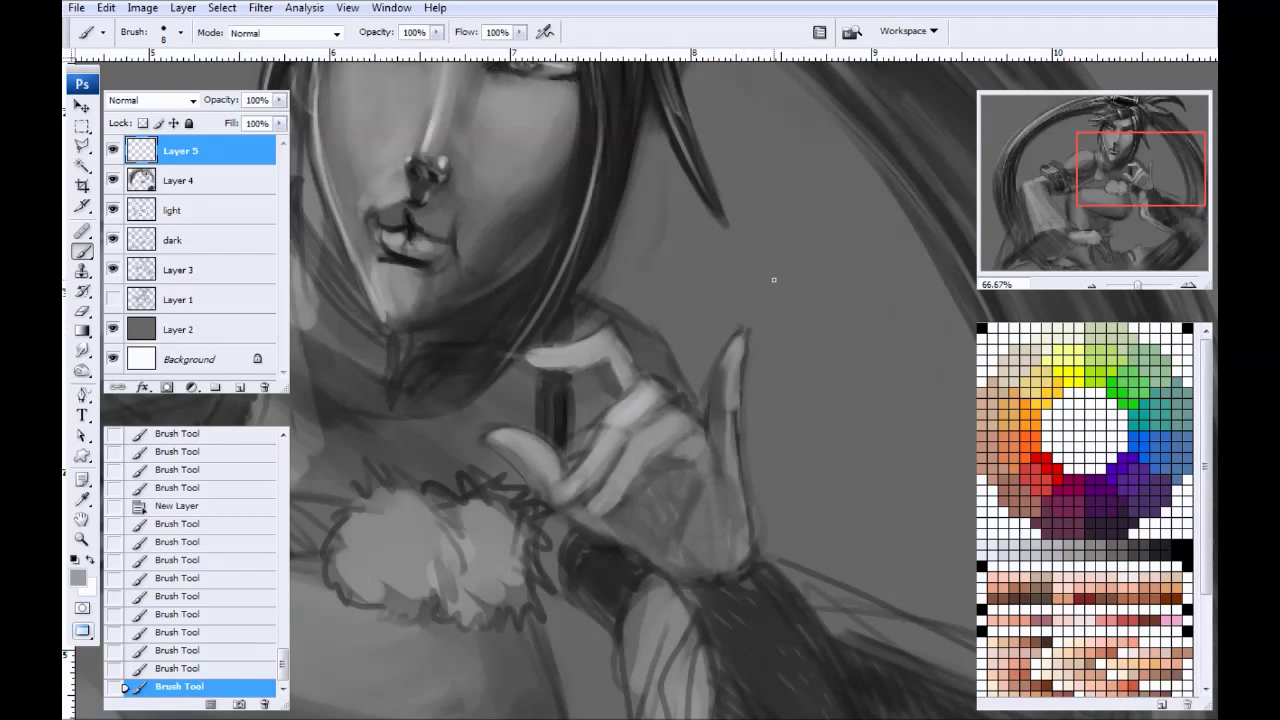
# Step: Paint out the upper part of the little finger with the sampled background grey
pyautogui.keyDown('alt'); pyautogui.click(740, 298); pyautogui.keyUp('alt')
pyautogui.press(']')
pyautogui.press(']')
pyautogui.moveTo(743, 309)
pyautogui.mouseDown()
pyautogui.moveTo(739, 400)
pyautogui.moveTo(724, 371)
pyautogui.moveTo(732, 303)
pyautogui.moveTo(740, 389)
pyautogui.moveTo(725, 382)
pyautogui.moveTo(714, 430)
pyautogui.moveTo(669, 474)
pyautogui.moveTo(690, 508)
pyautogui.moveTo(720, 431)
pyautogui.moveTo(714, 470)
pyautogui.mouseUp()
# Step: Redraw the little finger shorter with a rounded tip in dark grey
pyautogui.keyDown('alt'); pyautogui.click(689, 498); pyautogui.keyUp('alt')
pyautogui.press('[')
pyautogui.press('[')
pyautogui.moveTo(713, 402); pyautogui.dragTo(714, 437)
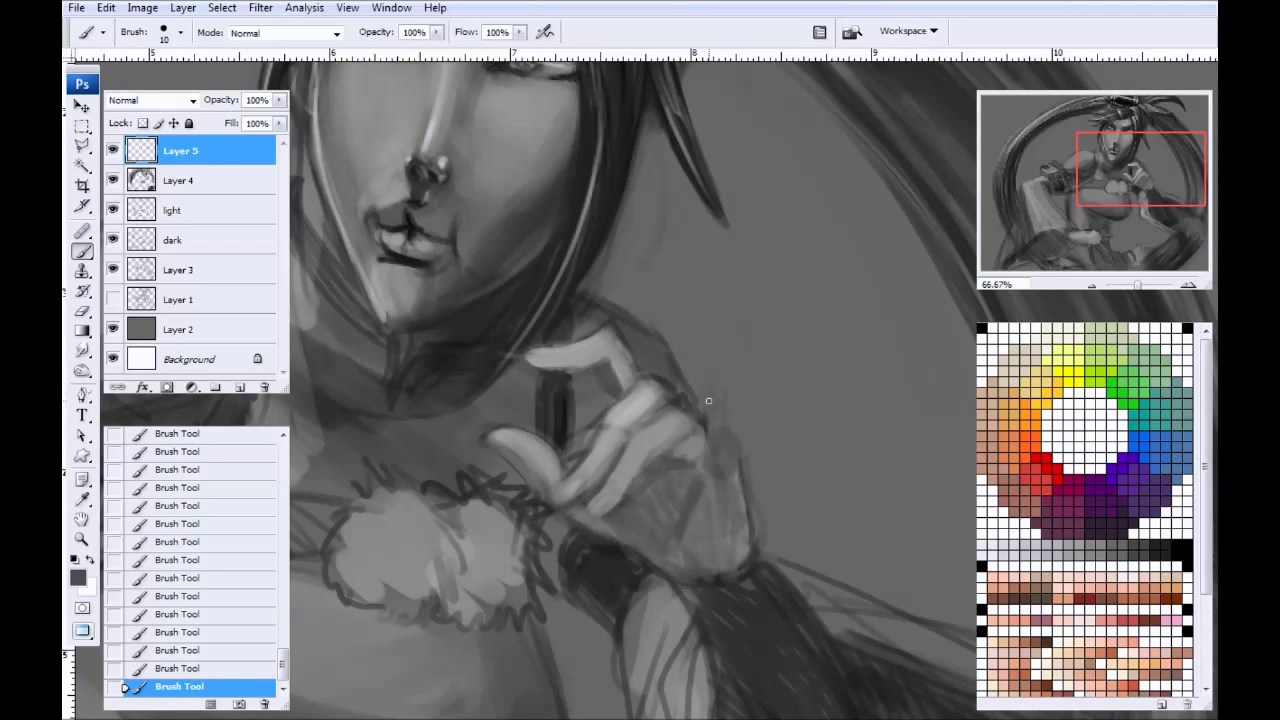
pyautogui.moveTo(718, 360); pyautogui.dragTo(731, 417)
pyautogui.moveTo(711, 466); pyautogui.dragTo(709, 489)
pyautogui.press(']')
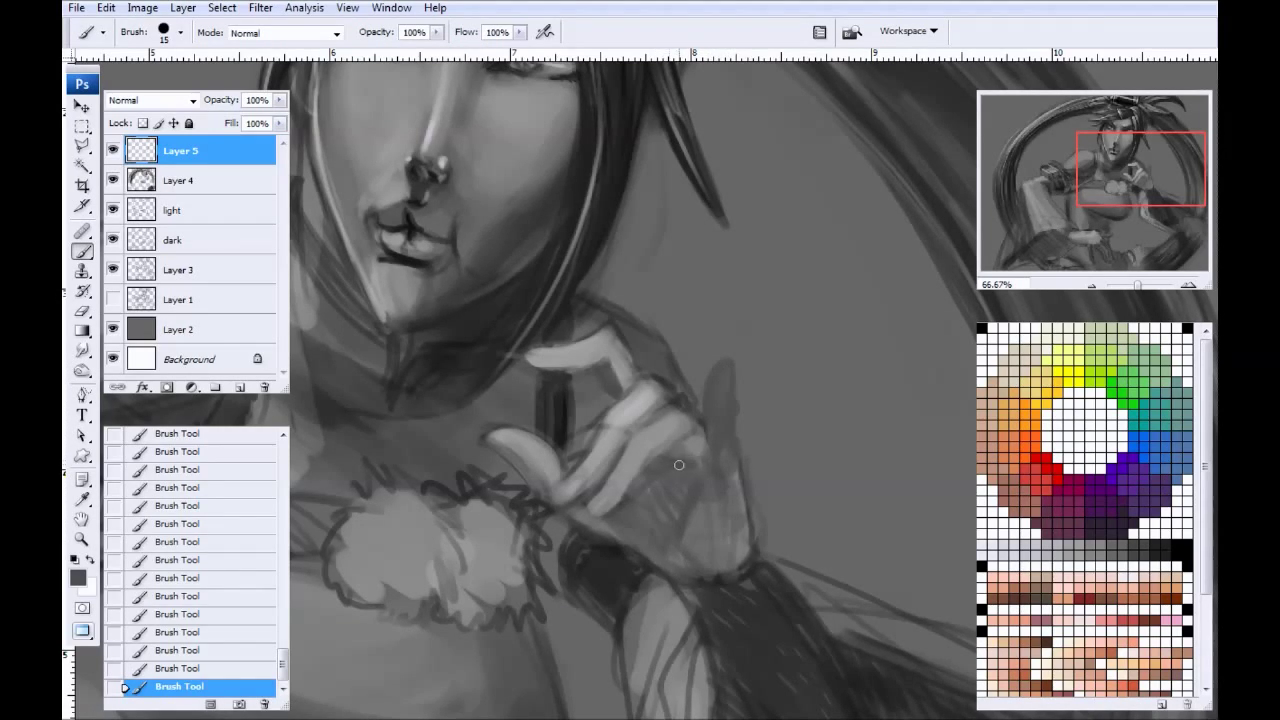
# Step: Add light grey rim strokes around the little finger's tip and down the outer edge of the palm
pyautogui.press('[')
pyautogui.keyDown('alt'); pyautogui.click(575, 340); pyautogui.keyUp('alt')
pyautogui.press('[')
pyautogui.moveTo(723, 368); pyautogui.dragTo(729, 378)
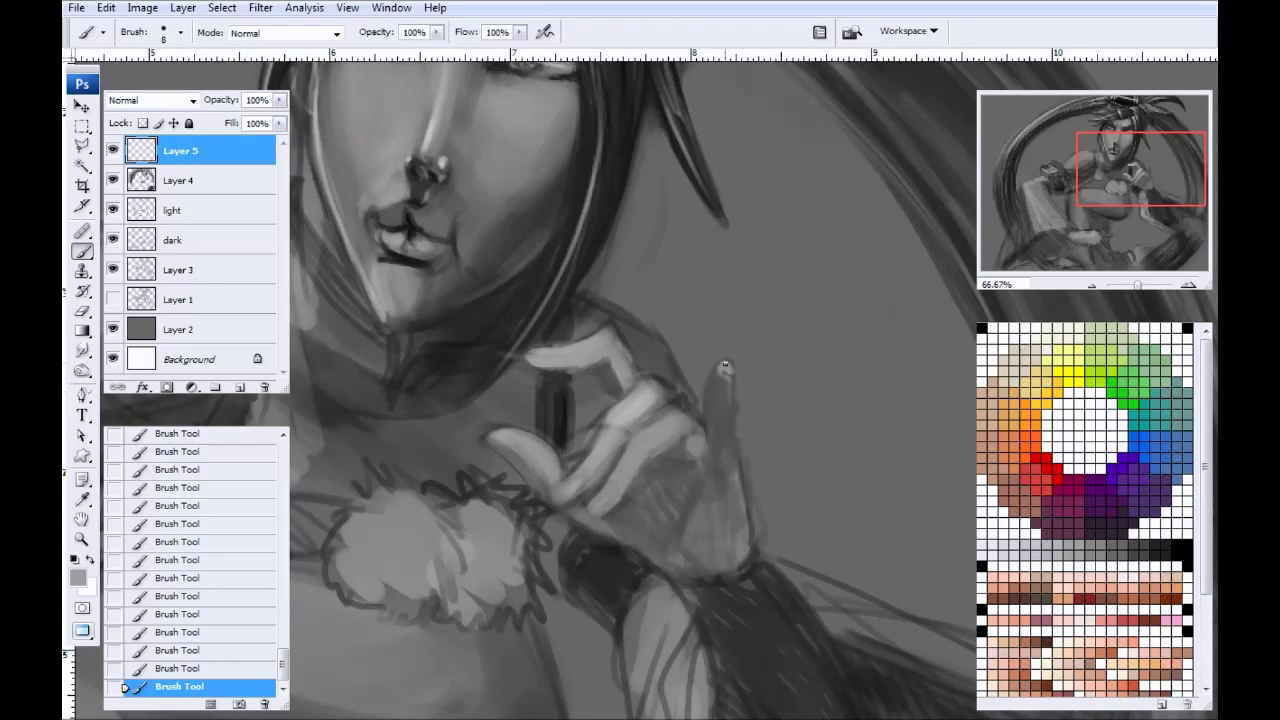
pyautogui.moveTo(714, 372); pyautogui.dragTo(705, 464)
pyautogui.moveTo(728, 371); pyautogui.dragTo(730, 405)
pyautogui.moveTo(738, 425); pyautogui.dragTo(742, 552)
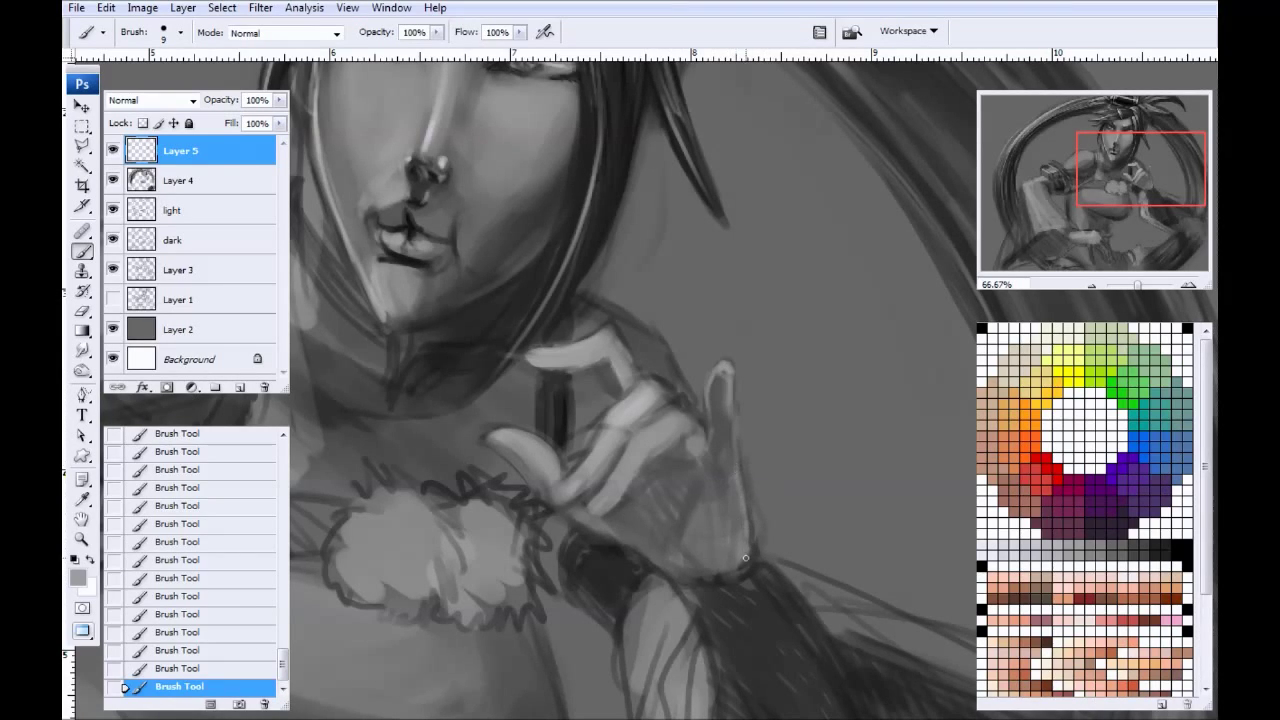
pyautogui.moveTo(745, 552); pyautogui.dragTo(739, 574)
pyautogui.moveTo(741, 474); pyautogui.dragTo(742, 570)
# Step: Refine the contours where the thumb meets the curled fingers with a 5 px brush and sampled greys
pyautogui.moveTo(591, 585); pyautogui.dragTo(597, 503)
pyautogui.keyDown('alt'); pyautogui.click(637, 437); pyautogui.keyUp('alt')
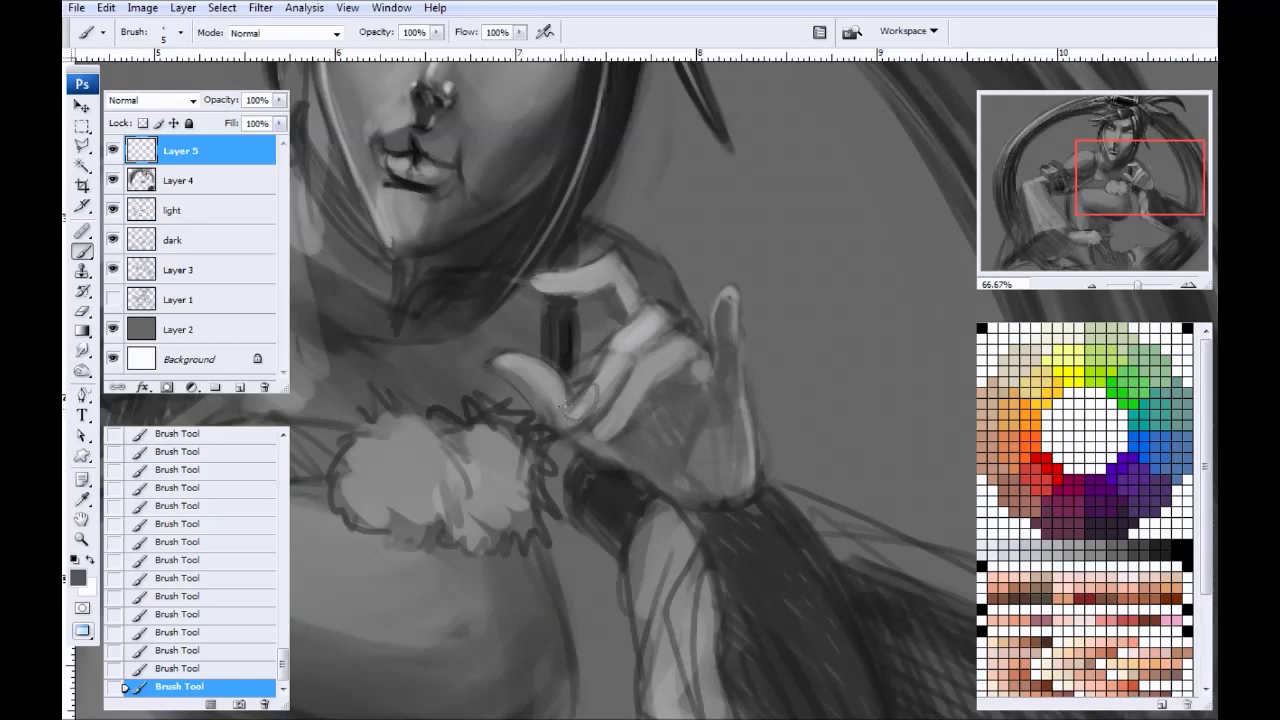
pyautogui.moveTo(571, 412); pyautogui.dragTo(581, 401)
pyautogui.keyDown('alt'); pyautogui.click(508, 393); pyautogui.keyUp('alt')
pyautogui.keyDown('alt'); pyautogui.click(548, 382); pyautogui.keyUp('alt')
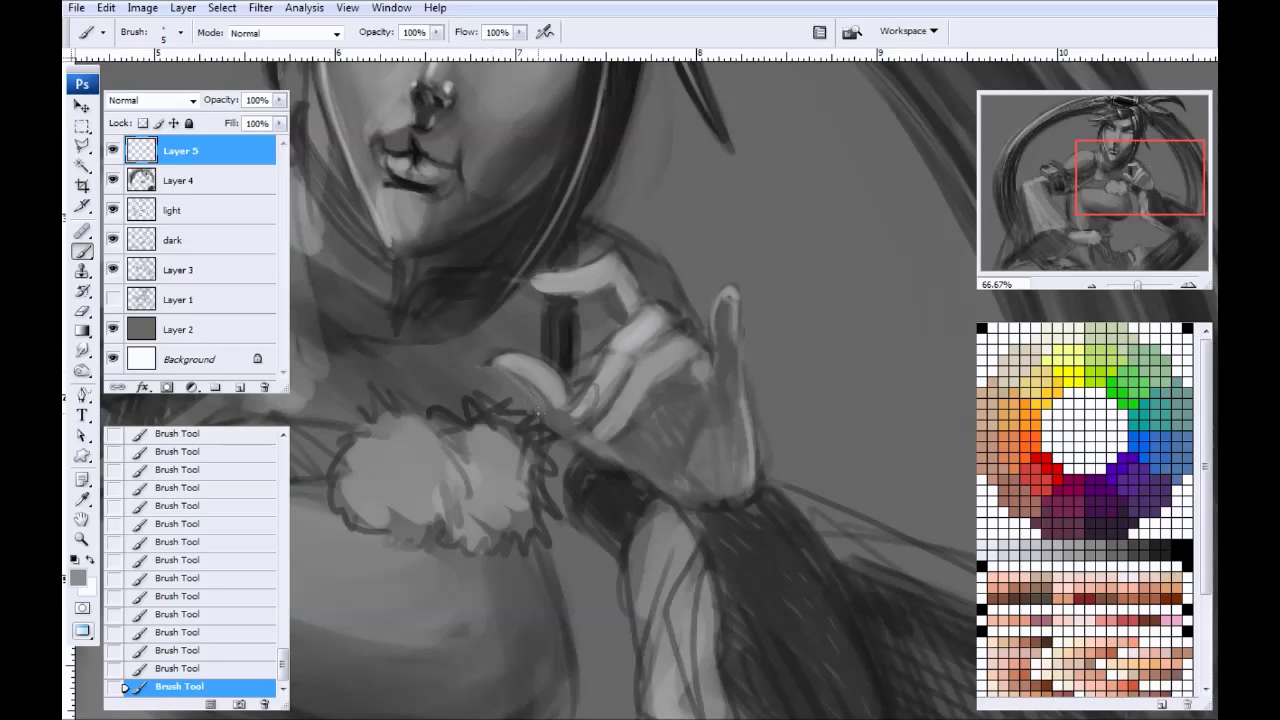
pyautogui.keyDown('alt'); pyautogui.click(554, 400); pyautogui.keyUp('alt')
pyautogui.moveTo(550, 397); pyautogui.dragTo(516, 370)
# Step: Paint out the thumb with greys sampled from the held object and the area behind it
pyautogui.press(']')
pyautogui.press(']')
pyautogui.moveTo(553, 392)
pyautogui.mouseDown()
pyautogui.moveTo(503, 360)
pyautogui.moveTo(527, 382)
pyautogui.moveTo(554, 369)
pyautogui.moveTo(547, 410)
pyautogui.moveTo(515, 327)
pyautogui.moveTo(555, 409)
pyautogui.moveTo(547, 348)
pyautogui.moveTo(559, 322)
pyautogui.moveTo(560, 359)
pyautogui.moveTo(546, 337)
pyautogui.moveTo(507, 358)
pyautogui.mouseUp()
pyautogui.keyDown('alt'); pyautogui.click(560, 335); pyautogui.keyUp('alt')
pyautogui.keyDown('alt'); pyautogui.click(523, 321); pyautogui.keyUp('alt')
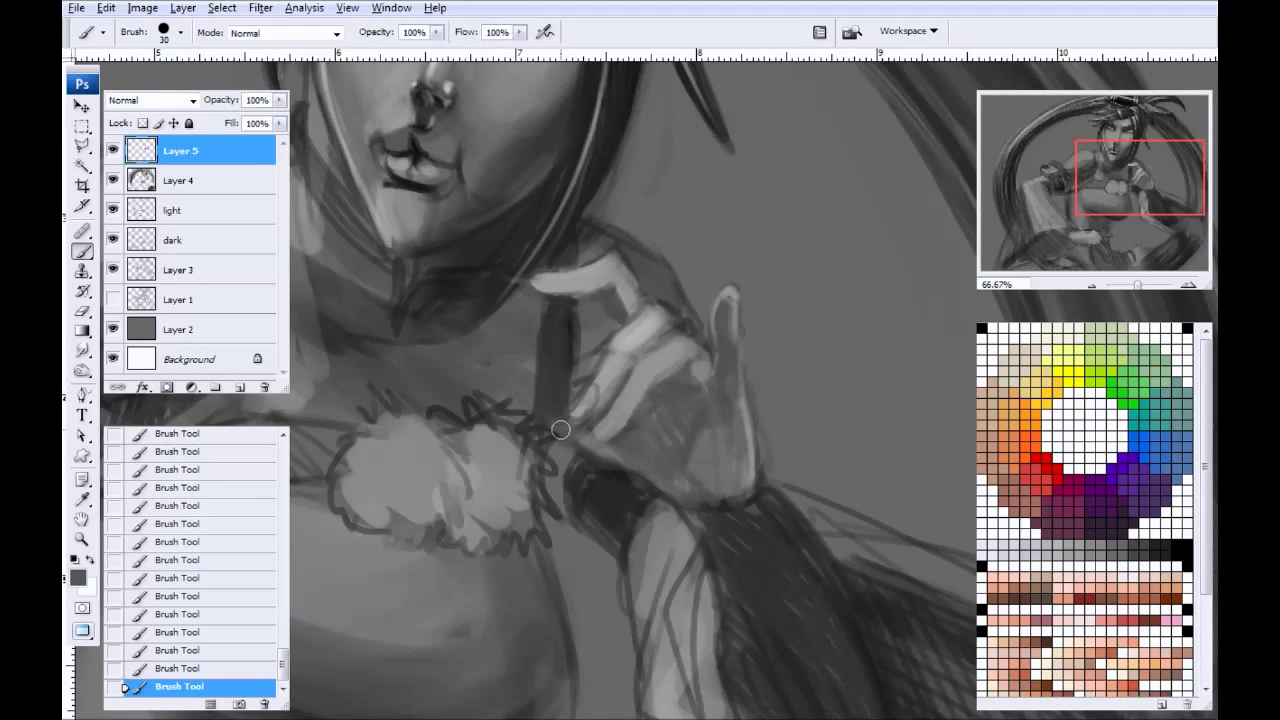
pyautogui.press('[')
pyautogui.press('[')
pyautogui.moveTo(563, 396); pyautogui.dragTo(570, 399)
# Step: Repaint the thumb as a shorter, rounded light grey shape beside the held object
pyautogui.keyDown('alt'); pyautogui.click(568, 285); pyautogui.keyUp('alt')
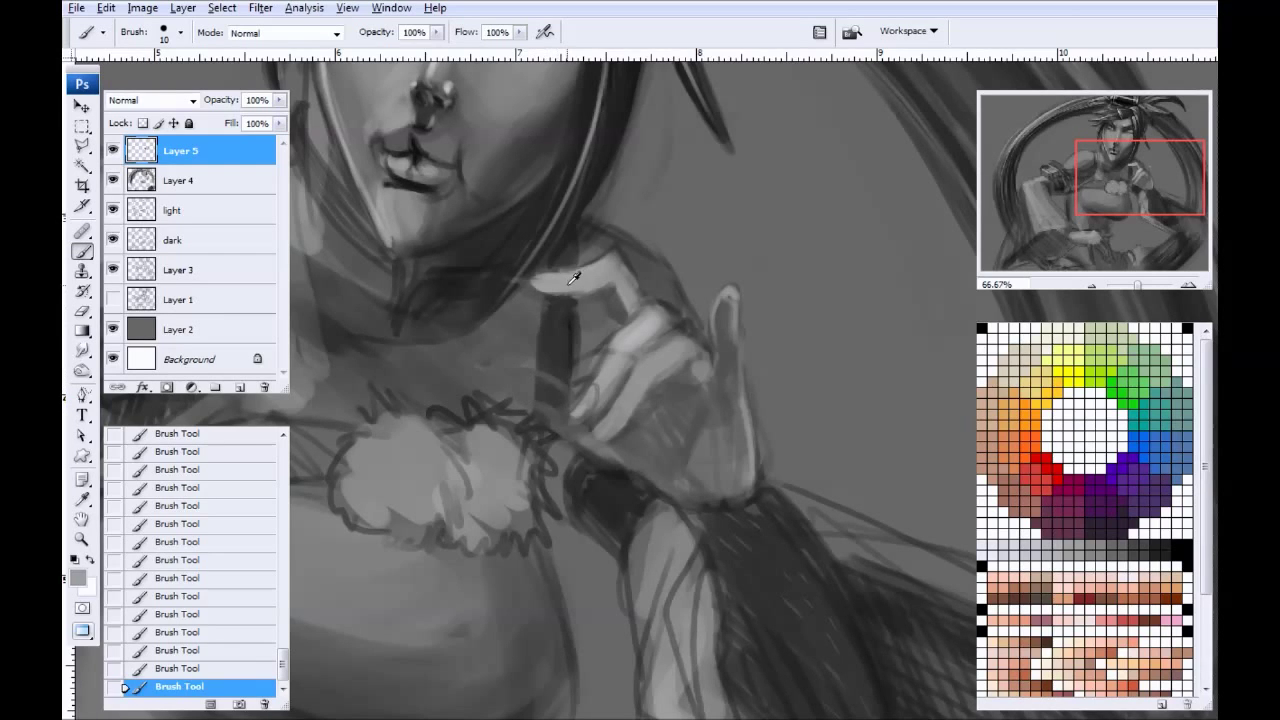
pyautogui.press(']')
pyautogui.moveTo(522, 376)
pyautogui.mouseDown()
pyautogui.moveTo(569, 398)
pyautogui.moveTo(516, 375)
pyautogui.moveTo(552, 408)
pyautogui.moveTo(550, 384)
pyautogui.moveTo(564, 391)
pyautogui.mouseUp()
pyautogui.press('[')
pyautogui.press('[')
pyautogui.press('[')
pyautogui.keyDown('alt'); pyautogui.click(548, 418); pyautogui.keyUp('alt')
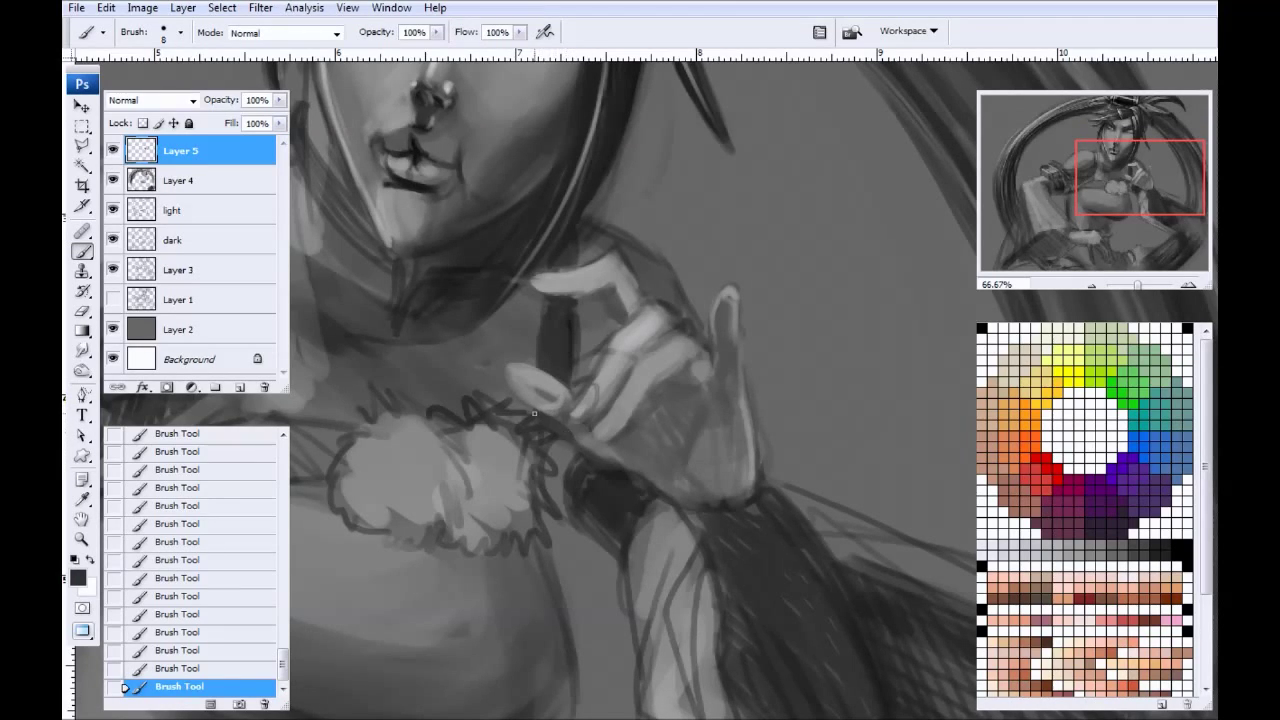
# Step: Define the thumb's lower edge with dark grey and even out the fingers with sampled tones
pyautogui.keyDown('alt'); pyautogui.click(563, 446); pyautogui.keyUp('alt')
pyautogui.moveTo(540, 421)
pyautogui.mouseDown()
pyautogui.moveTo(568, 443)
pyautogui.moveTo(561, 431)
pyautogui.mouseUp()
pyautogui.keyDown('alt'); pyautogui.click(568, 436); pyautogui.keyUp('alt')
pyautogui.keyDown('alt'); pyautogui.click(557, 446); pyautogui.keyUp('alt')
pyautogui.keyDown('alt'); pyautogui.click(648, 262); pyautogui.keyUp('alt')
pyautogui.press(']')
pyautogui.press(']')
pyautogui.press(']')
pyautogui.keyDown('alt'); pyautogui.click(683, 341); pyautogui.keyUp('alt')
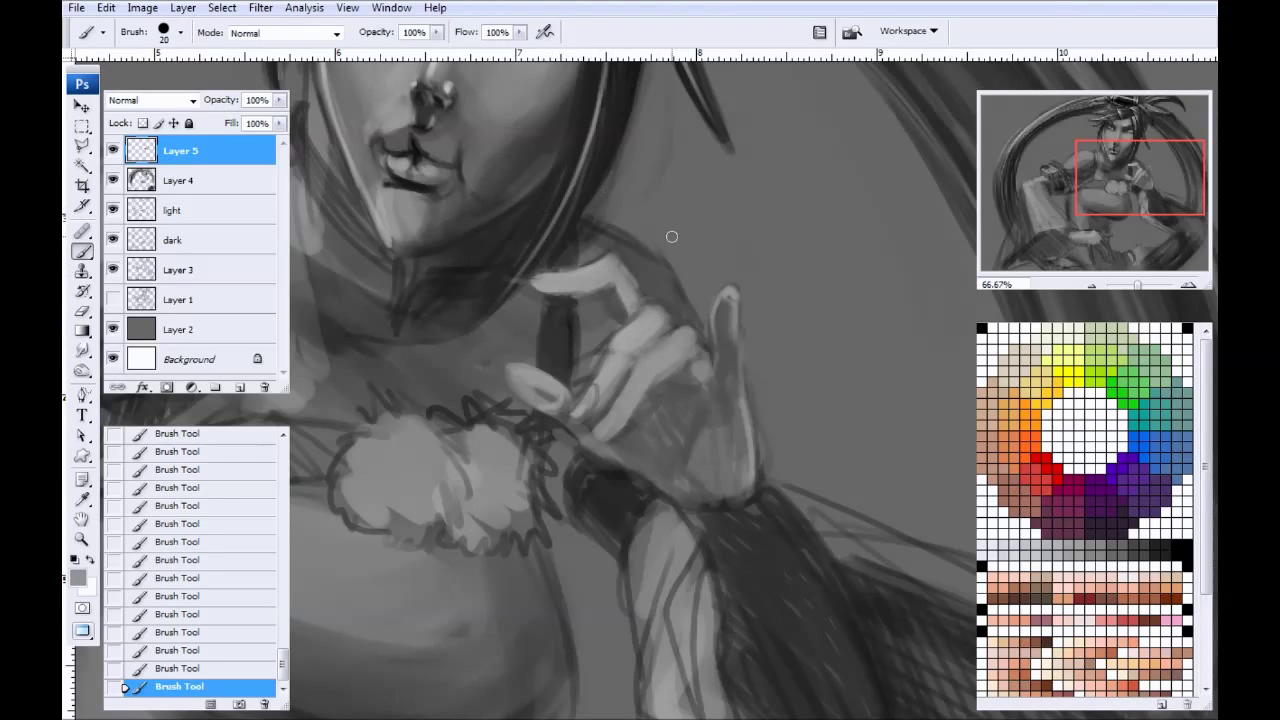
# Step: Add near-white highlights to the thumb, the curled fingers and the index finger
pyautogui.click(985, 353)
pyautogui.moveTo(546, 397); pyautogui.dragTo(514, 371)
pyautogui.press('[')
pyautogui.press('[')
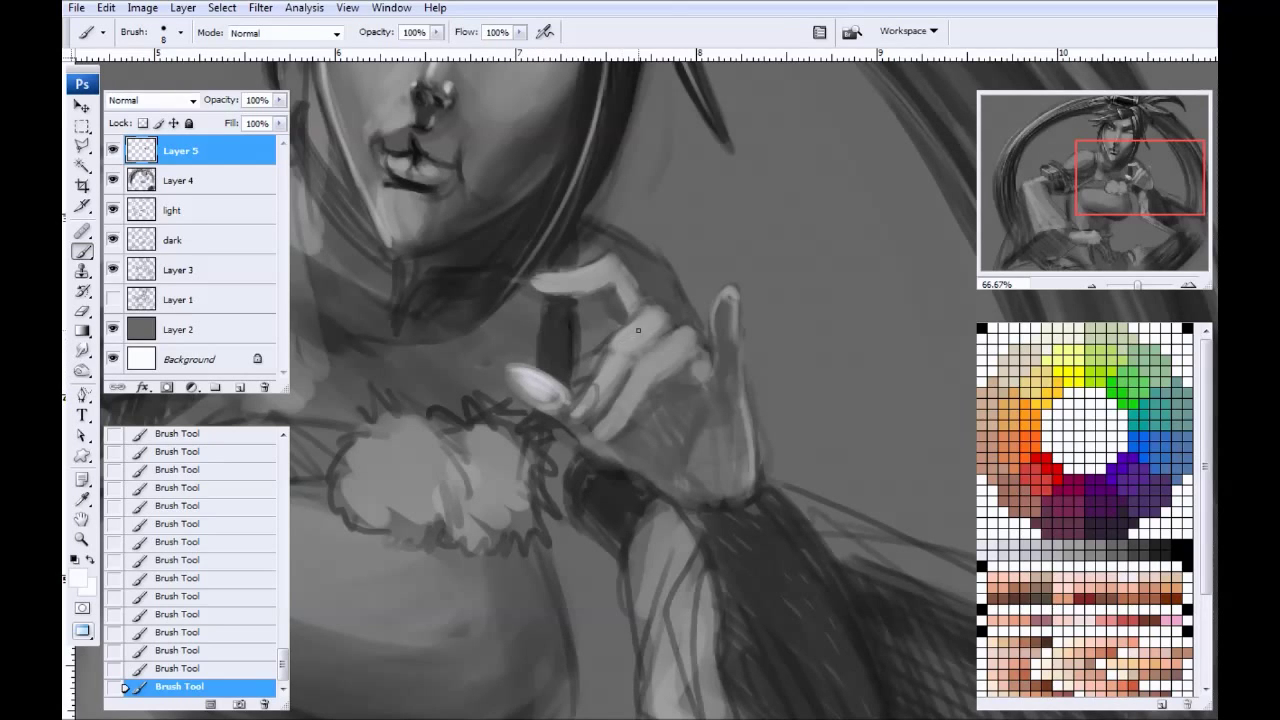
pyautogui.moveTo(645, 316)
pyautogui.mouseDown()
pyautogui.moveTo(585, 377)
pyautogui.moveTo(613, 342)
pyautogui.moveTo(572, 412)
pyautogui.mouseUp()
pyautogui.moveTo(634, 376); pyautogui.dragTo(597, 432)
pyautogui.moveTo(562, 282); pyautogui.dragTo(533, 283)
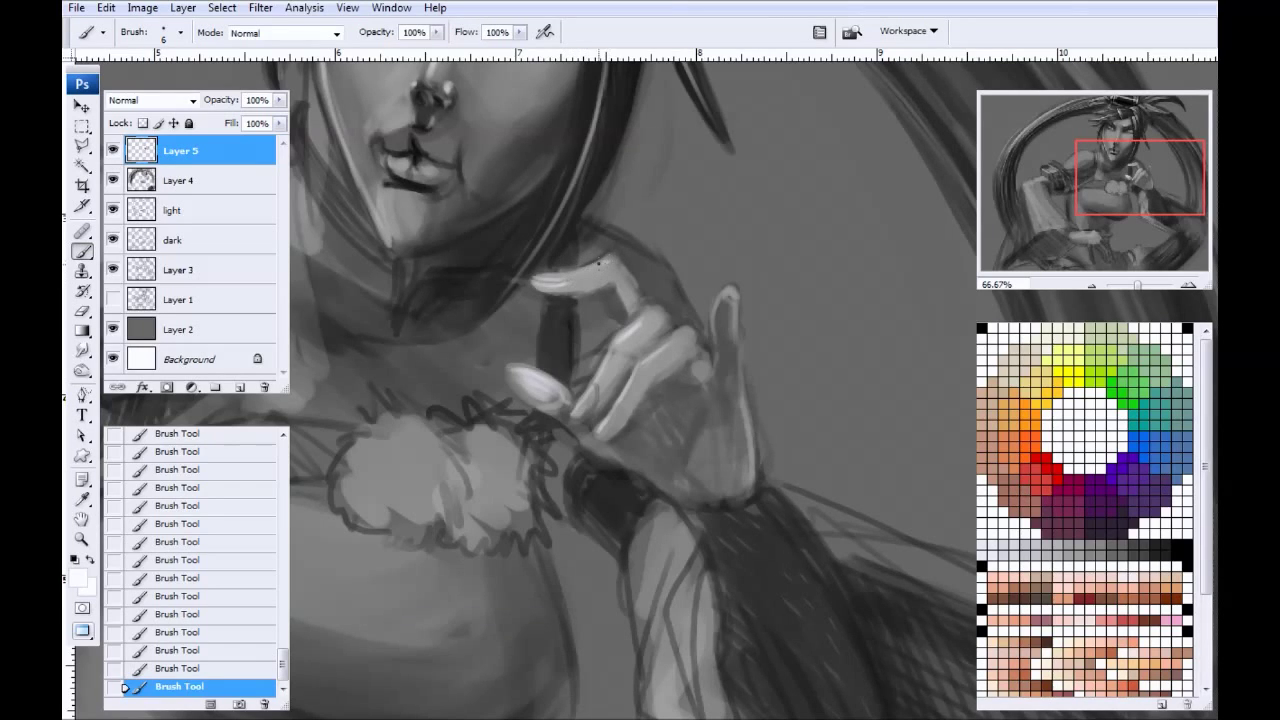
pyautogui.moveTo(540, 284); pyautogui.dragTo(596, 284)
# Step: Touch up the area between the index finger, held object and palm with sampled mid greys
pyautogui.keyDown('alt'); pyautogui.click(592, 295); pyautogui.keyUp('alt')
pyautogui.press(']')
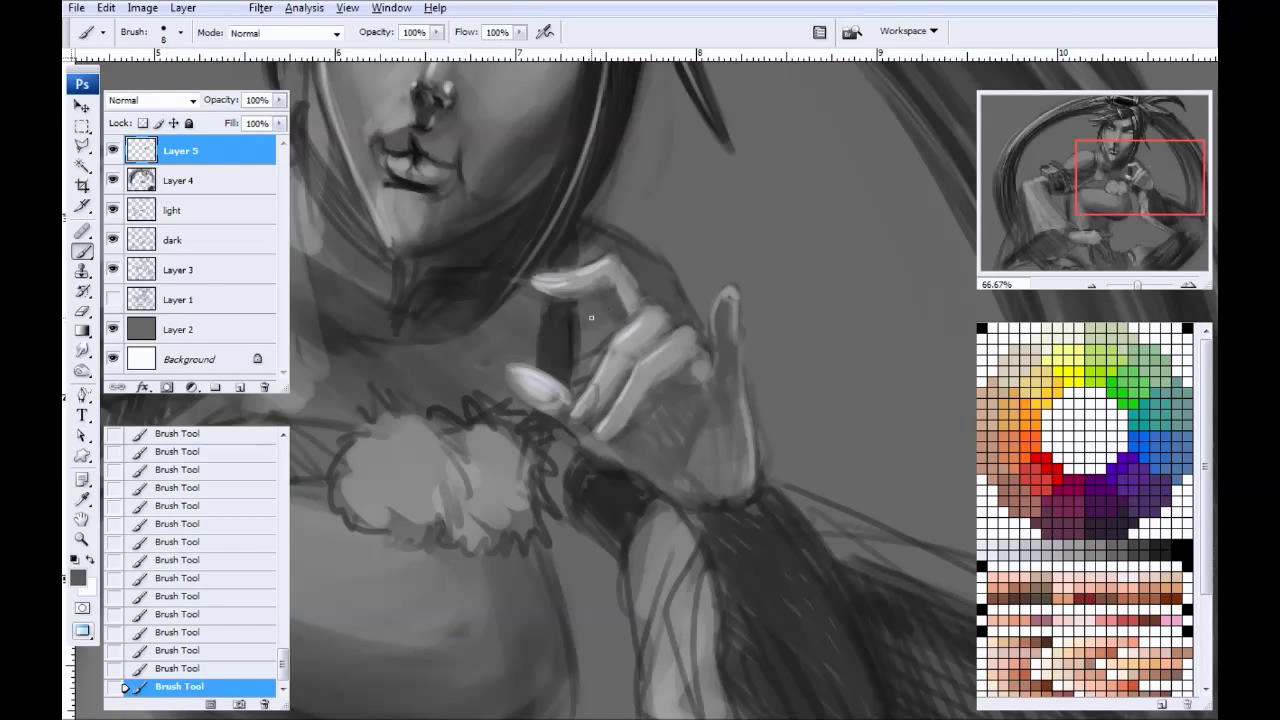
pyautogui.keyDown('alt'); pyautogui.click(590, 245); pyautogui.keyUp('alt')
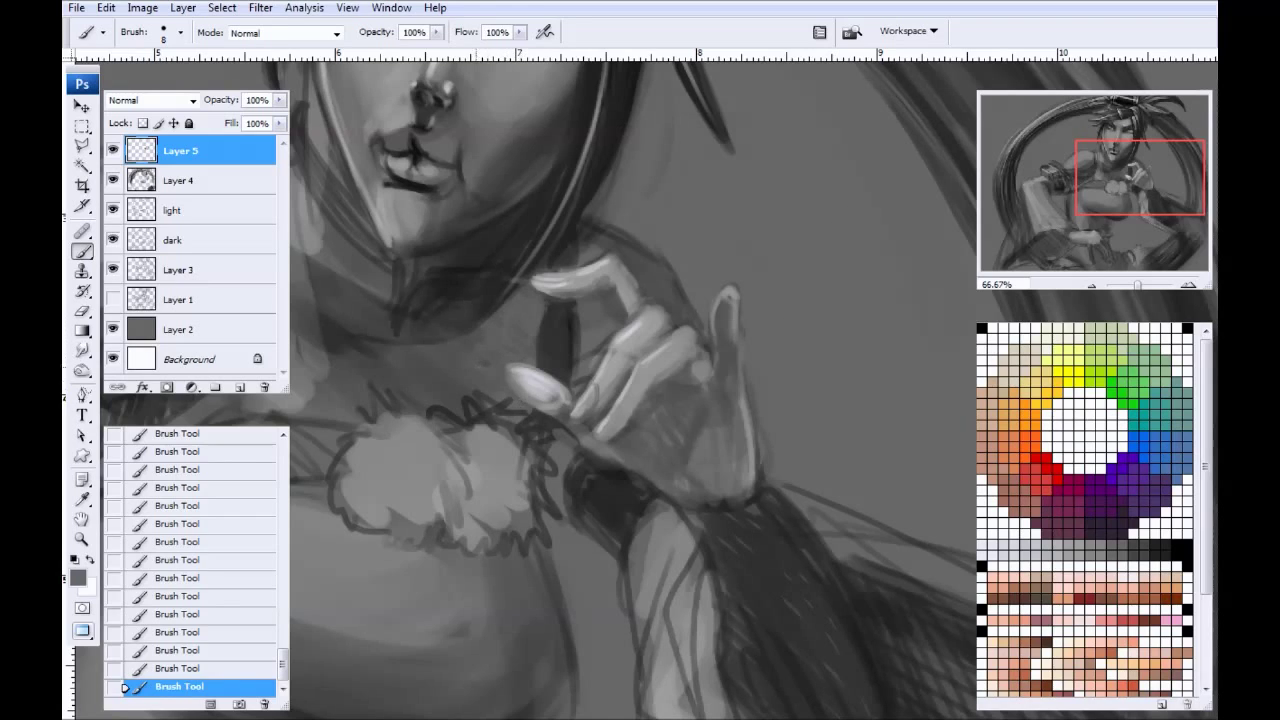
pyautogui.keyDown('alt'); pyautogui.click(684, 401); pyautogui.keyUp('alt')
pyautogui.moveTo(552, 458); pyautogui.dragTo(444, 326)
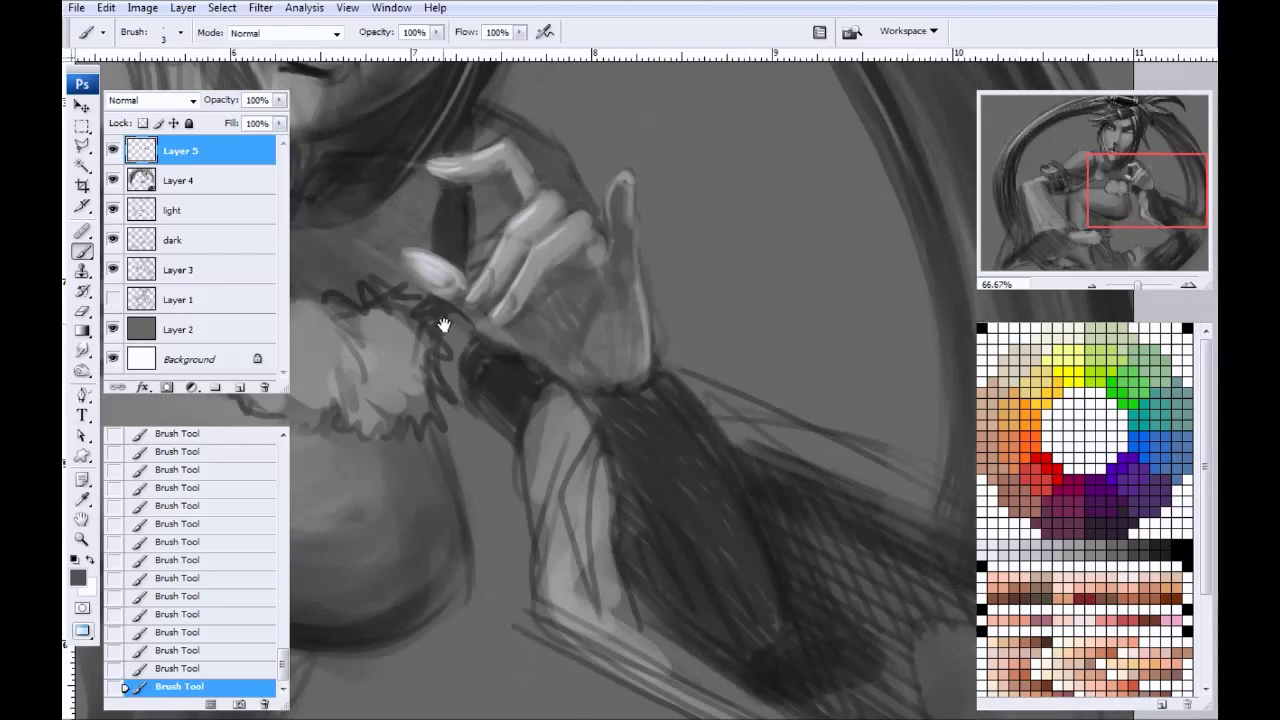
# Step: Touch up the index fingertip and the curled fingers with grey tones sampled from the hand
pyautogui.moveTo(543, 367); pyautogui.dragTo(522, 361)
pyautogui.keyDown('alt'); pyautogui.click(528, 227); pyautogui.keyUp('alt')
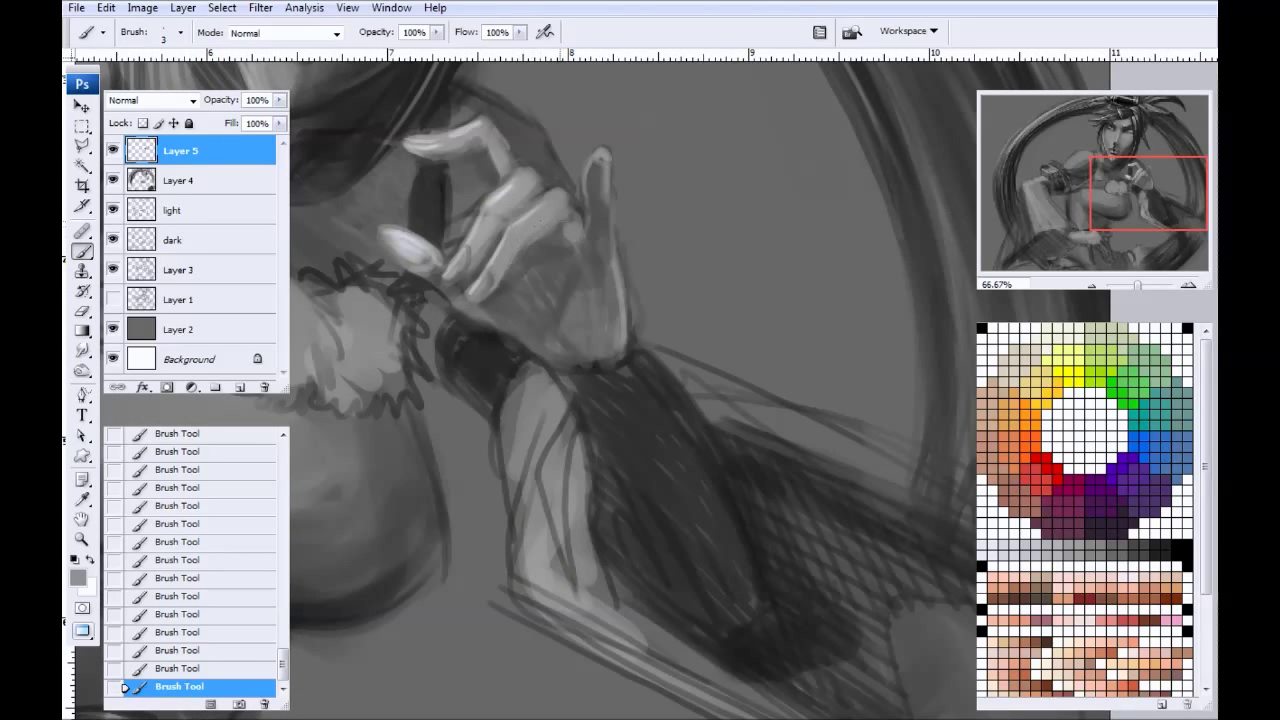
pyautogui.keyDown('alt'); pyautogui.click(560, 252); pyautogui.keyUp('alt')
pyautogui.moveTo(422, 142); pyautogui.dragTo(407, 143)
pyautogui.keyDown('alt'); pyautogui.click(437, 162); pyautogui.keyUp('alt')
pyautogui.moveTo(392, 358); pyautogui.dragTo(509, 424)
pyautogui.keyDown('alt'); pyautogui.click(523, 311); pyautogui.keyUp('alt')
pyautogui.moveTo(540, 332); pyautogui.dragTo(505, 312)
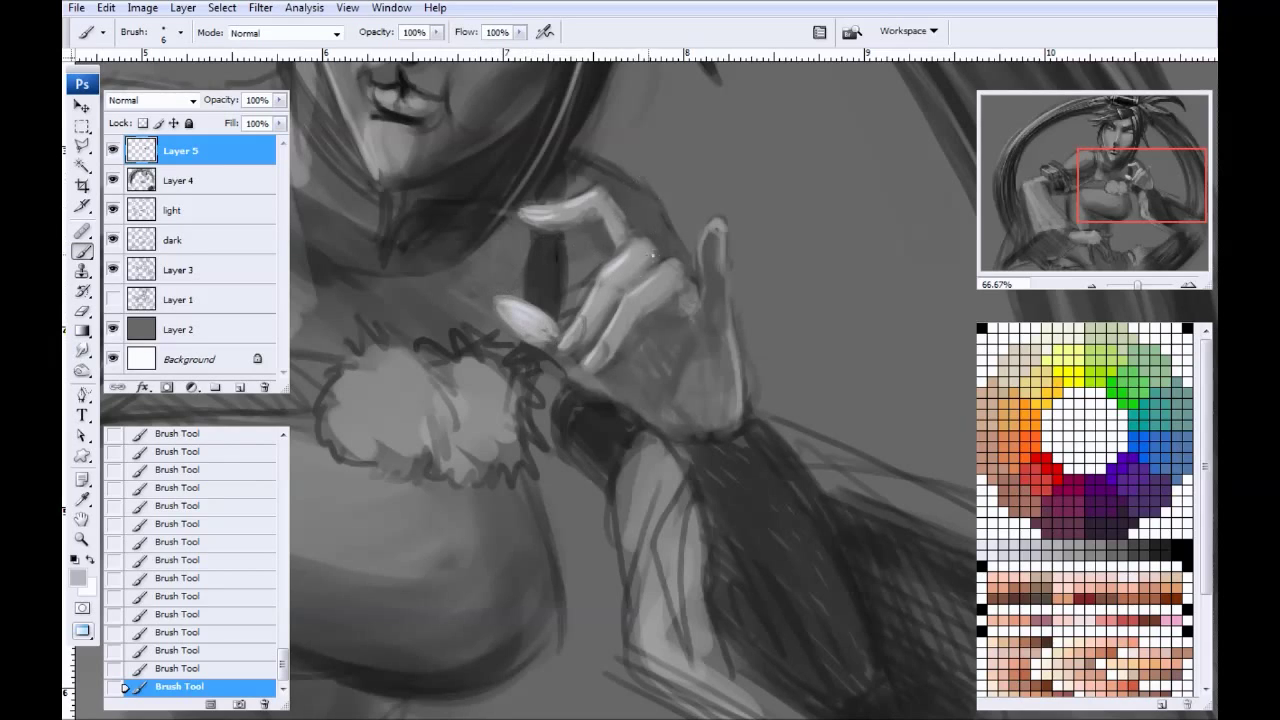
# Step: Lighten the curled fingers and their knuckles with light grey, using a 15 px brush for the broad strokes and a smaller one for the edge
pyautogui.press(']')
pyautogui.press(']')
pyautogui.moveTo(624, 306); pyautogui.dragTo(603, 345)
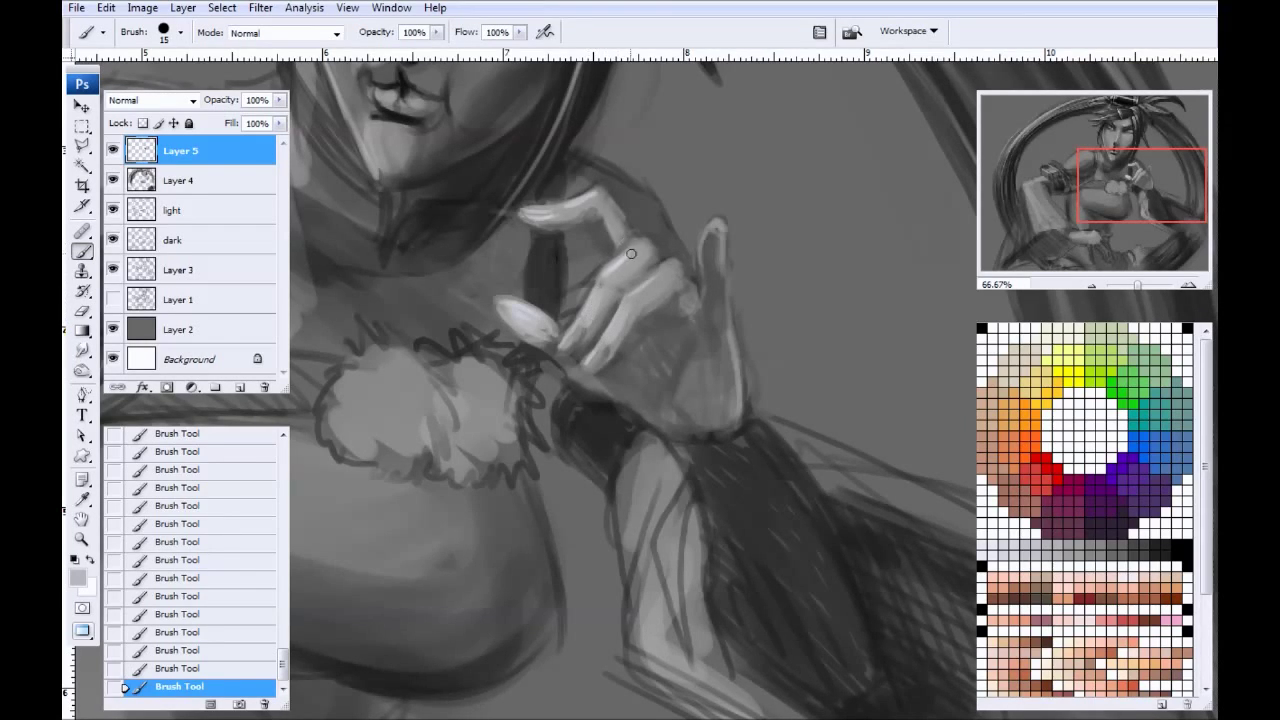
pyautogui.moveTo(638, 252)
pyautogui.mouseDown()
pyautogui.moveTo(602, 291)
pyautogui.moveTo(629, 303)
pyautogui.mouseUp()
pyautogui.press('[')
pyautogui.press('[')
pyautogui.press('[')
pyautogui.moveTo(701, 245); pyautogui.dragTo(695, 267)
# Step: Smooth the thumb with light grey and shade its lower edge with a sampled mid grey, using a 15 px brush
pyautogui.press(']')
pyautogui.press(']')
pyautogui.press(']')
pyautogui.press(']')
pyautogui.press(']')
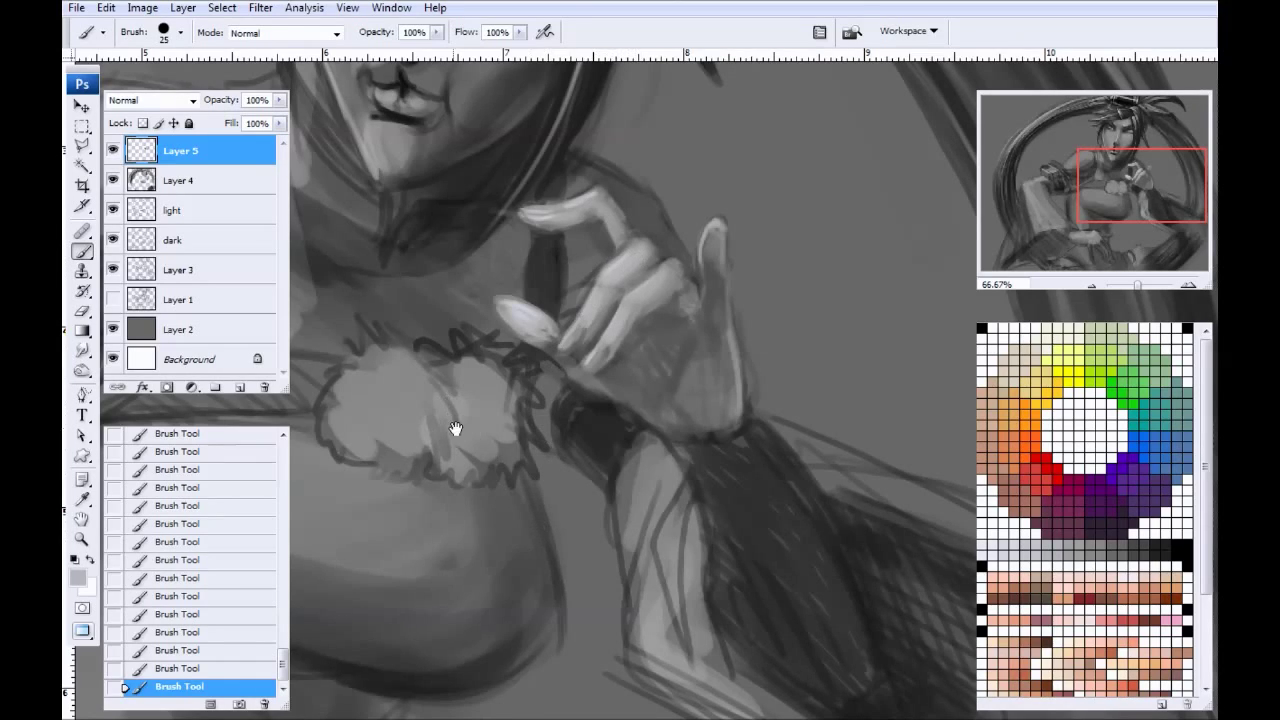
pyautogui.hotkey('ctrl', '-')
pyautogui.hotkey('ctrl', '-')
pyautogui.hotkey('ctrl', '-')
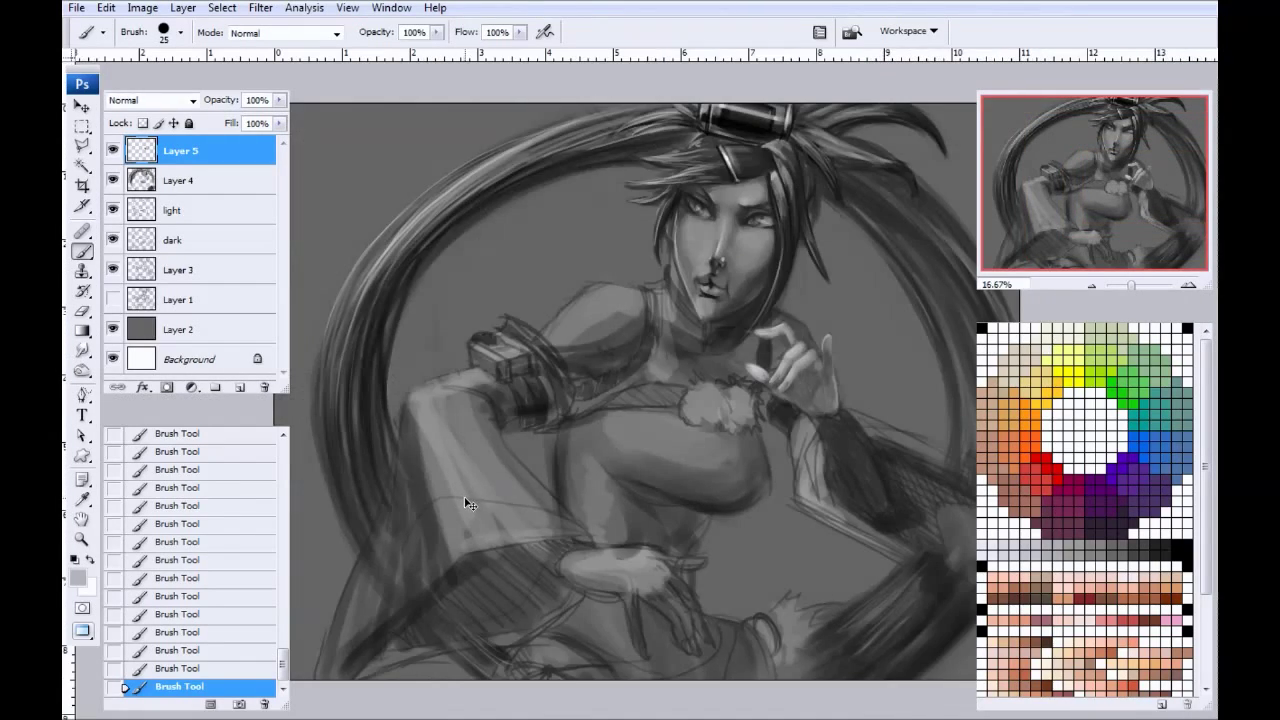
pyautogui.hotkey('ctrl', '-')
pyautogui.hotkey('ctrl', '+')
pyautogui.hotkey('ctrl', '+')
pyautogui.hotkey('ctrl', '+')
pyautogui.hotkey('ctrl', '+')
pyautogui.moveTo(940, 406)
pyautogui.mouseDown()
pyautogui.moveTo(543, 403)
pyautogui.moveTo(489, 390)
pyautogui.mouseUp()
pyautogui.press('[')
pyautogui.press('[')
pyautogui.moveTo(464, 324); pyautogui.dragTo(498, 344)
pyautogui.keyDown('alt'); pyautogui.click(546, 381); pyautogui.keyUp('alt')
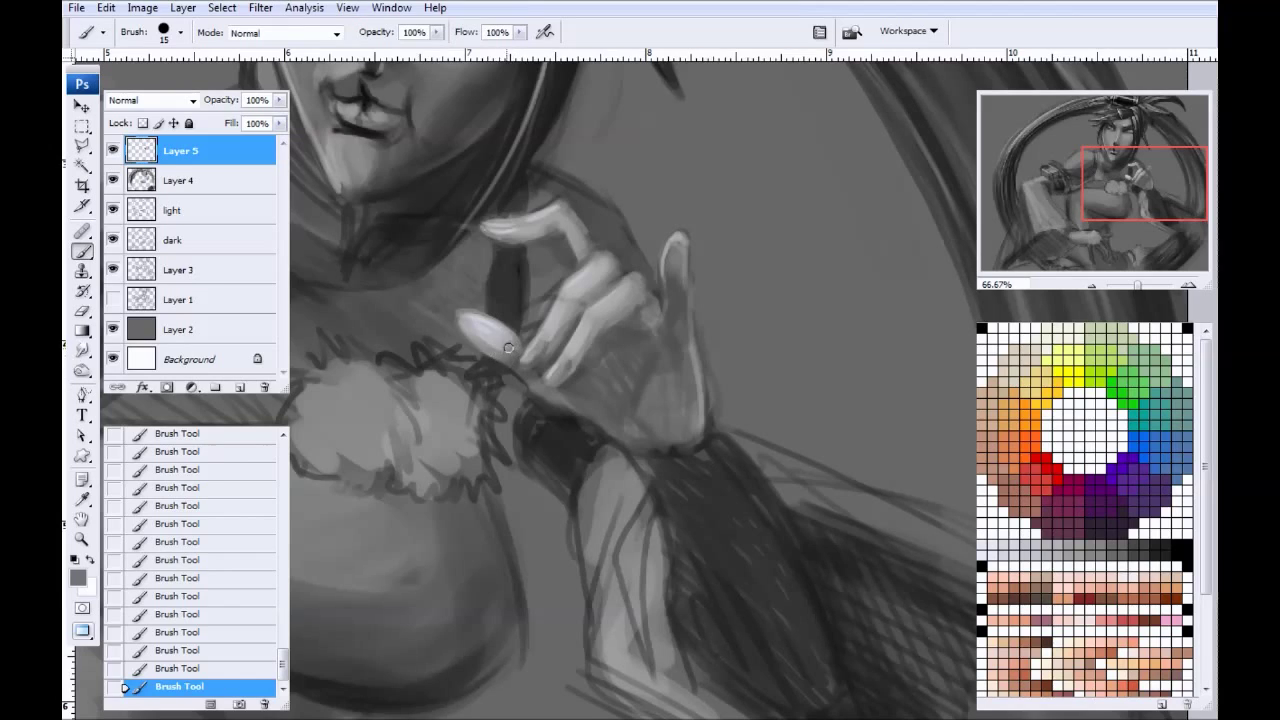
pyautogui.moveTo(498, 344); pyautogui.dragTo(462, 321)
# Step: Lighten the heel of the palm below the little finger with a sampled light grey and a 35 px brush
pyautogui.keyDown('alt'); pyautogui.click(550, 396); pyautogui.keyUp('alt')
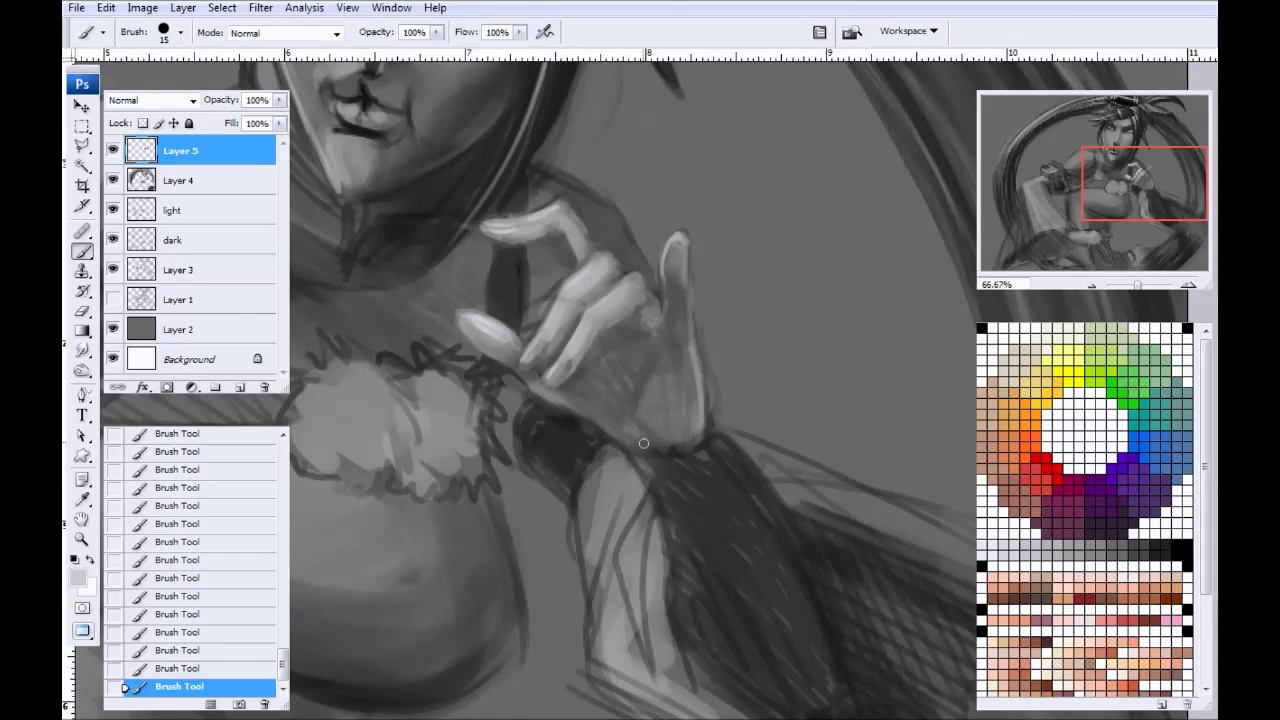
pyautogui.press(']')
pyautogui.press(']')
pyautogui.moveTo(688, 433); pyautogui.dragTo(690, 365)
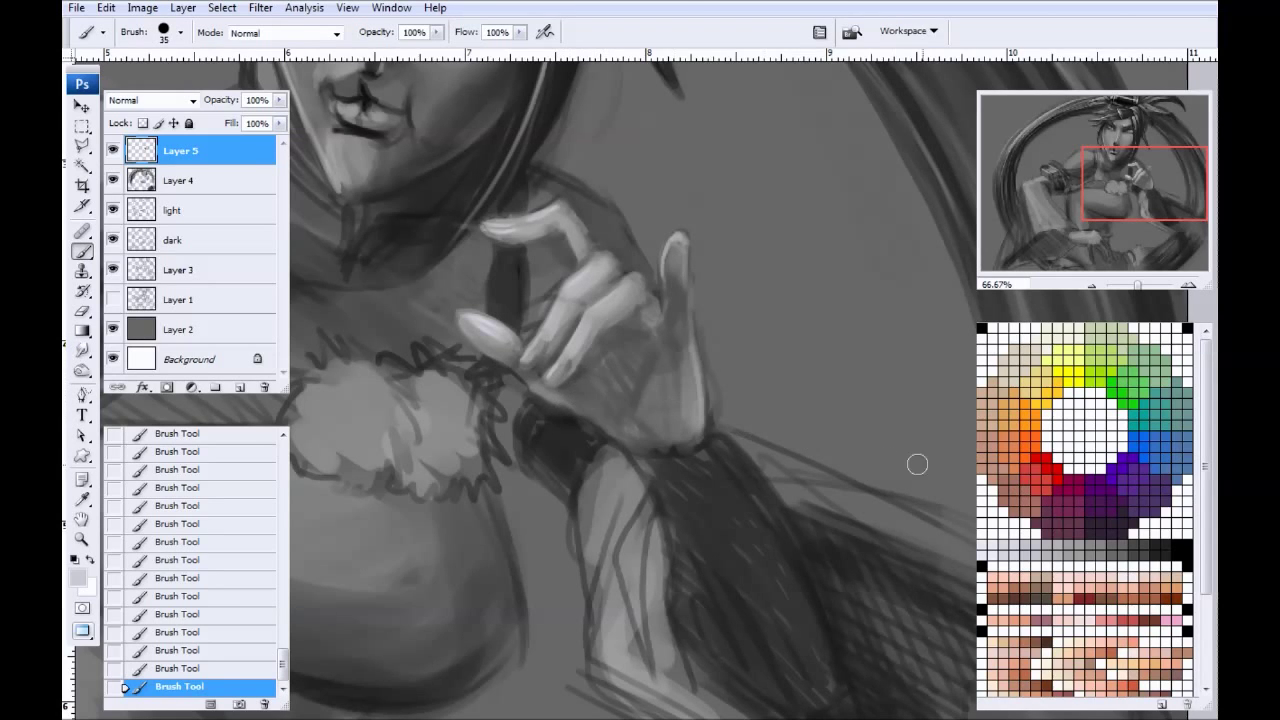
# Step: Shade the palm beneath the curled fingers and along the wrist with a sampled dark grey and a brush of about 20 px
pyautogui.press('[')
pyautogui.keyDown('alt'); pyautogui.click(529, 79); pyautogui.keyUp('alt')
pyautogui.press('[')
pyautogui.moveTo(606, 363); pyautogui.dragTo(594, 378)
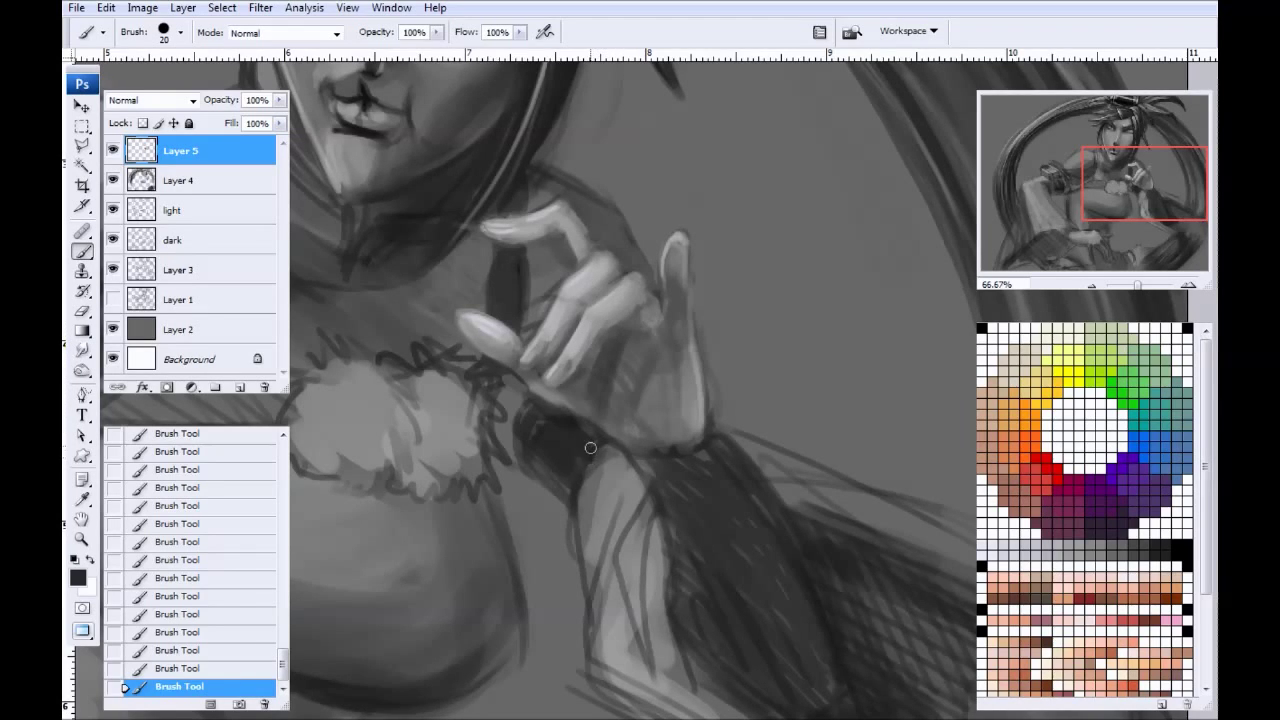
pyautogui.moveTo(577, 384); pyautogui.dragTo(568, 400)
pyautogui.press('[')
pyautogui.press(']')
pyautogui.moveTo(642, 402); pyautogui.dragTo(639, 422)
# Step: Darken the glove's wrist opening and define its outer edge in black
pyautogui.press(']')
pyautogui.moveTo(664, 504); pyautogui.dragTo(553, 378)
pyautogui.moveTo(600, 313)
pyautogui.mouseDown()
pyautogui.moveTo(520, 333)
pyautogui.moveTo(563, 341)
pyautogui.moveTo(574, 477)
pyautogui.mouseUp()
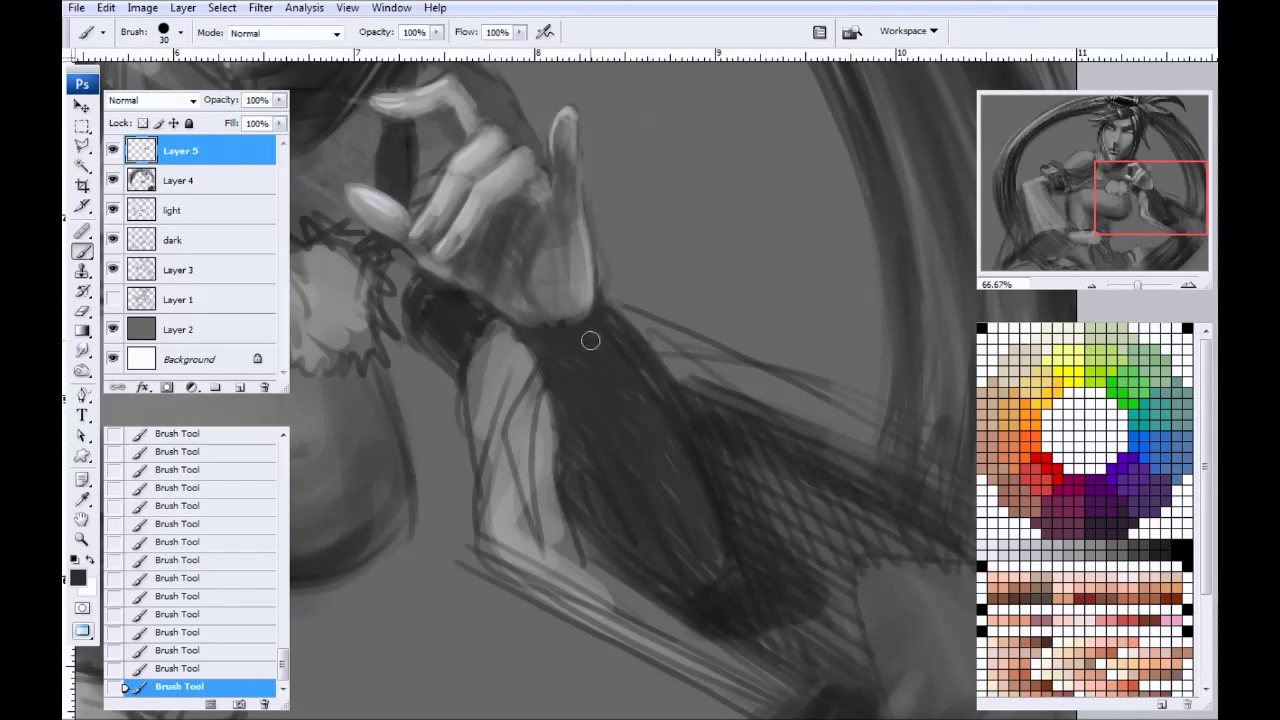
pyautogui.click(983, 328)
pyautogui.moveTo(581, 405); pyautogui.dragTo(583, 283)
pyautogui.press('[')
pyautogui.moveTo(606, 187)
pyautogui.mouseDown()
pyautogui.moveTo(583, 237)
pyautogui.moveTo(604, 178)
pyautogui.moveTo(527, 224)
pyautogui.moveTo(602, 170)
pyautogui.moveTo(607, 260)
pyautogui.moveTo(625, 225)
pyautogui.moveTo(670, 281)
pyautogui.moveTo(629, 220)
pyautogui.moveTo(732, 441)
pyautogui.mouseUp()
# Step: Fill the forearm glove with long black strokes running from the wrist towards the elbow
pyautogui.press('[')
pyautogui.press('[')
pyautogui.press('[')
pyautogui.press(']')
pyautogui.moveTo(622, 216); pyautogui.dragTo(737, 412)
pyautogui.moveTo(657, 243); pyautogui.dragTo(727, 426)
pyautogui.moveTo(686, 348); pyautogui.dragTo(719, 451)
pyautogui.moveTo(621, 226)
pyautogui.mouseDown()
pyautogui.moveTo(660, 300)
pyautogui.moveTo(689, 408)
pyautogui.mouseUp()
pyautogui.moveTo(608, 236); pyautogui.dragTo(705, 455)
pyautogui.moveTo(642, 327); pyautogui.dragTo(688, 443)
pyautogui.moveTo(602, 248); pyautogui.dragTo(646, 370)
pyautogui.moveTo(577, 225)
pyautogui.mouseDown()
pyautogui.moveTo(536, 201)
pyautogui.moveTo(592, 198)
pyautogui.moveTo(511, 205)
pyautogui.moveTo(584, 209)
pyautogui.moveTo(524, 213)
pyautogui.moveTo(547, 241)
pyautogui.moveTo(537, 215)
pyautogui.moveTo(644, 452)
pyautogui.mouseUp()
# Step: Cover the glove's remaining inner edge, elbow end and outer side in black with a 35 px brush
pyautogui.press('[')
pyautogui.press('[')
pyautogui.press(']')
pyautogui.press(']')
pyautogui.press(']')
pyautogui.press(']')
pyautogui.press(']')
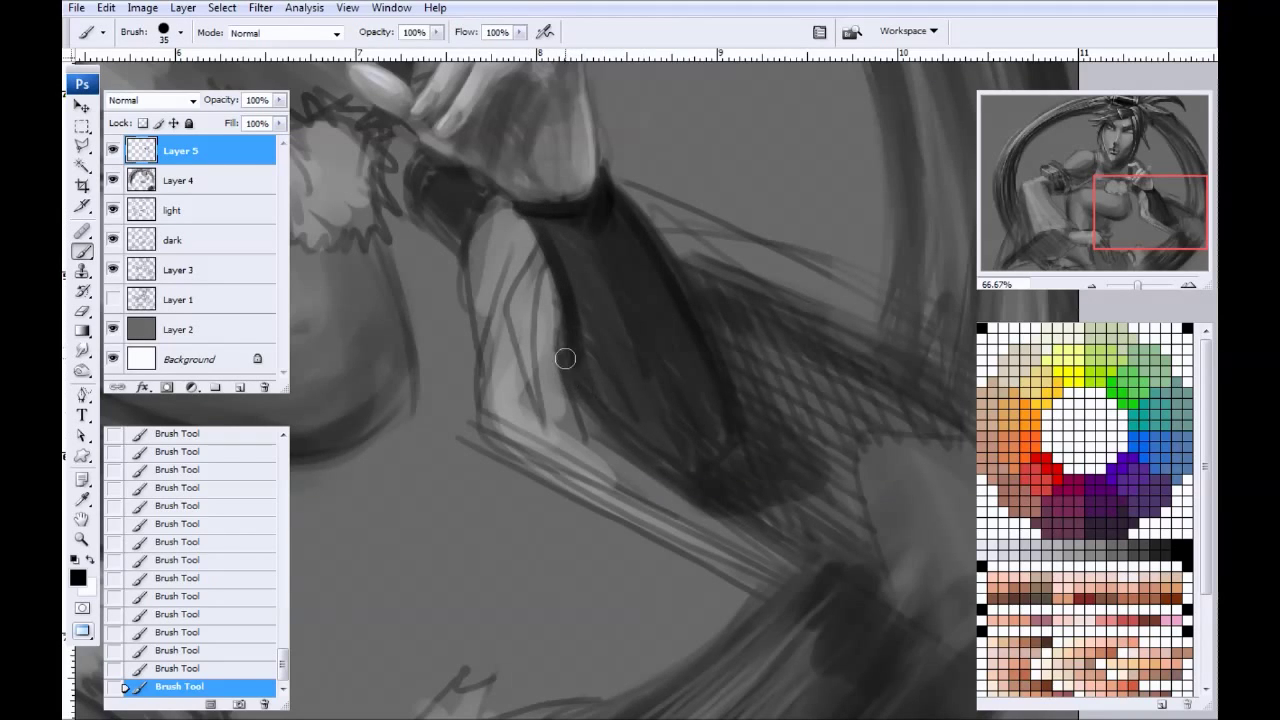
pyautogui.moveTo(566, 358); pyautogui.dragTo(656, 439)
pyautogui.moveTo(731, 425); pyautogui.dragTo(698, 456)
pyautogui.moveTo(602, 216)
pyautogui.mouseDown()
pyautogui.moveTo(702, 407)
pyautogui.moveTo(688, 416)
pyautogui.moveTo(567, 203)
pyautogui.moveTo(652, 374)
pyautogui.moveTo(643, 382)
pyautogui.moveTo(552, 225)
pyautogui.moveTo(604, 389)
pyautogui.moveTo(594, 209)
pyautogui.moveTo(711, 430)
pyautogui.moveTo(660, 454)
pyautogui.moveTo(635, 292)
pyautogui.moveTo(646, 260)
pyautogui.moveTo(718, 420)
pyautogui.moveTo(589, 181)
pyautogui.moveTo(612, 337)
pyautogui.moveTo(611, 360)
pyautogui.moveTo(592, 370)
pyautogui.moveTo(538, 218)
pyautogui.moveTo(595, 384)
pyautogui.moveTo(561, 221)
pyautogui.moveTo(623, 390)
pyautogui.moveTo(598, 273)
pyautogui.moveTo(638, 368)
pyautogui.moveTo(562, 226)
pyautogui.moveTo(651, 423)
pyautogui.moveTo(616, 232)
pyautogui.moveTo(682, 360)
pyautogui.moveTo(687, 350)
pyautogui.moveTo(699, 447)
pyautogui.moveTo(612, 223)
pyautogui.moveTo(697, 369)
pyautogui.mouseUp()
# Step: Clean up the area around the index finger and knuckles with sampled dark greys and a 30 px brush
pyautogui.keyDown('alt'); pyautogui.click(702, 371); pyautogui.keyUp('alt')
pyautogui.moveTo(492, 219); pyautogui.dragTo(517, 334)
pyautogui.moveTo(408, 314)
pyautogui.mouseDown()
pyautogui.moveTo(398, 305)
pyautogui.moveTo(537, 334)
pyautogui.moveTo(500, 360)
pyautogui.mouseUp()
pyautogui.press('[')
pyautogui.press('[')
pyautogui.keyDown('alt'); pyautogui.click(646, 180); pyautogui.keyUp('alt')
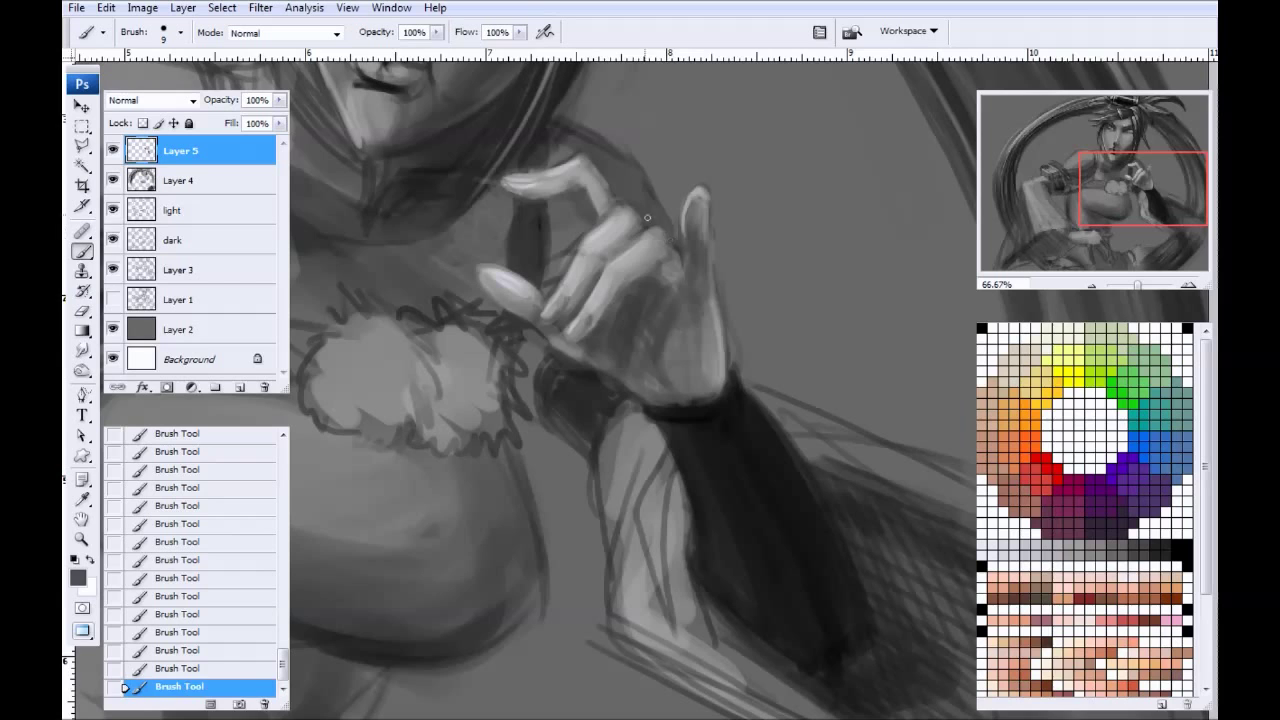
pyautogui.moveTo(480, 407); pyautogui.dragTo(494, 277)
pyautogui.moveTo(543, 316); pyautogui.dragTo(654, 459)
pyautogui.moveTo(524, 456); pyautogui.dragTo(487, 412)
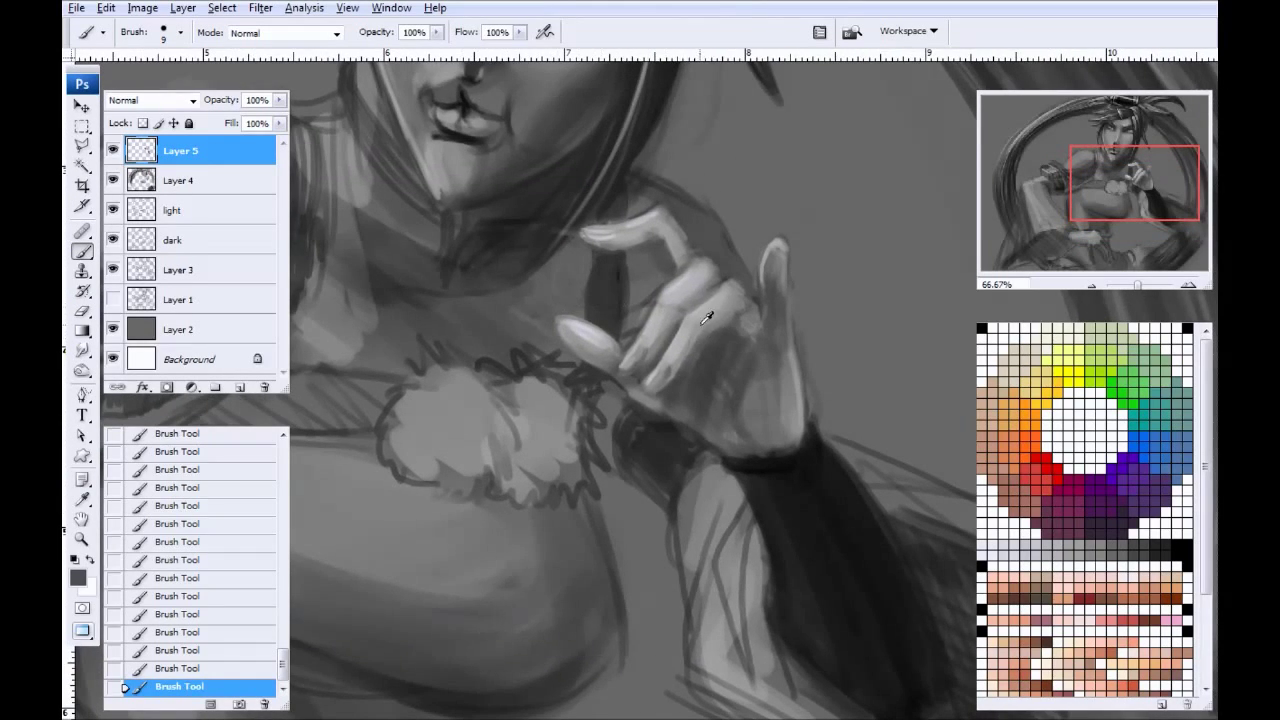
pyautogui.keyDown('alt'); pyautogui.click(673, 290); pyautogui.keyUp('alt')
pyautogui.press(']')
pyautogui.press(']')
pyautogui.press(']')
pyautogui.keyDown('alt'); pyautogui.click(632, 294); pyautogui.keyUp('alt')
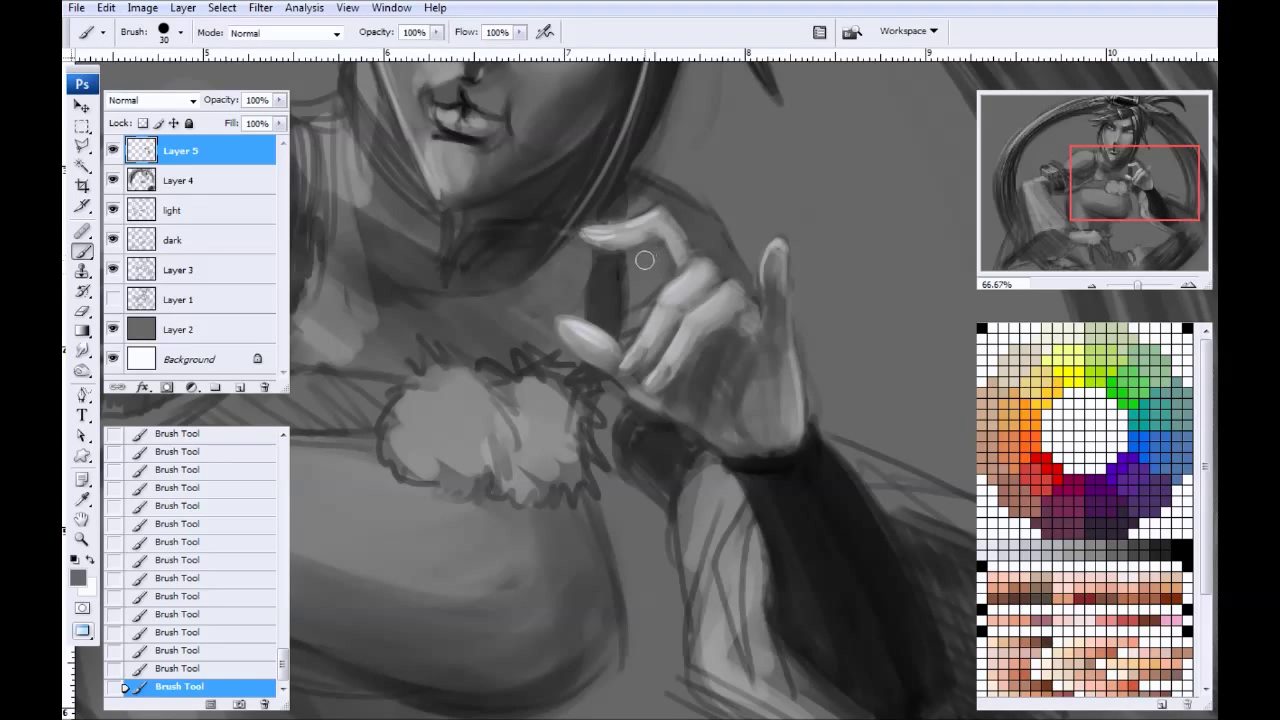
pyautogui.moveTo(723, 260); pyautogui.dragTo(672, 202)
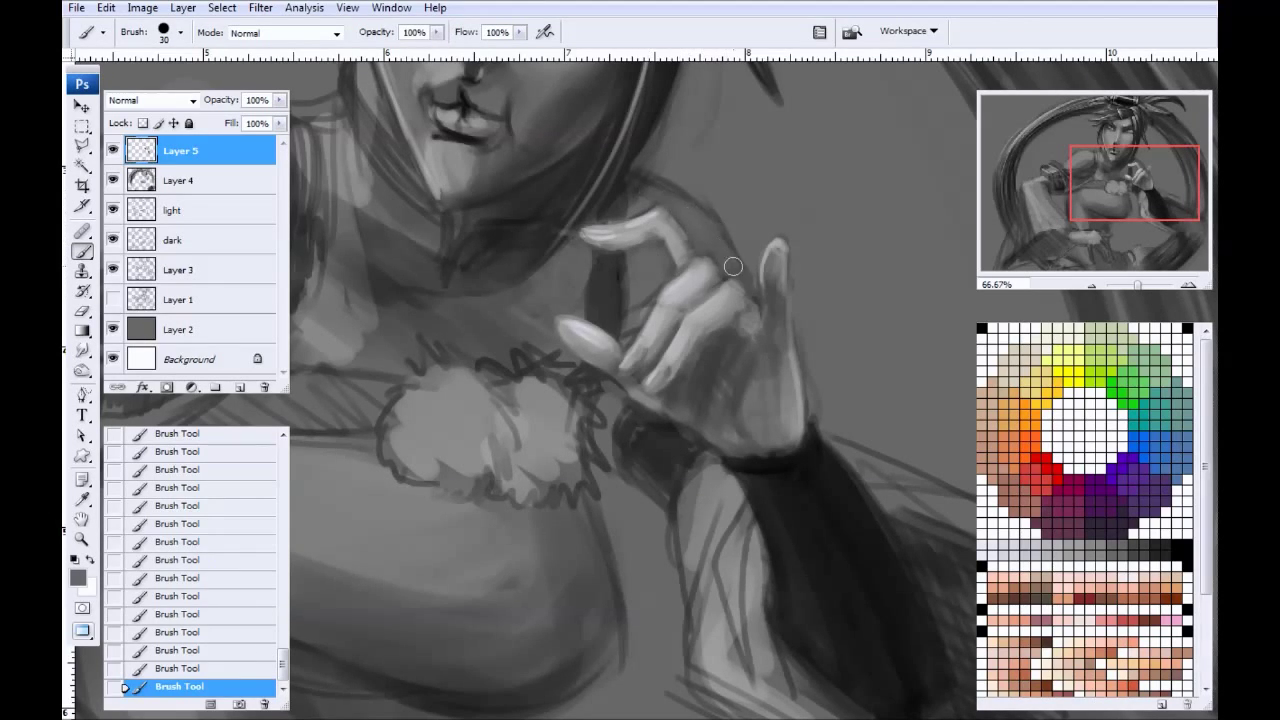
pyautogui.scroll(3, 591, 229)
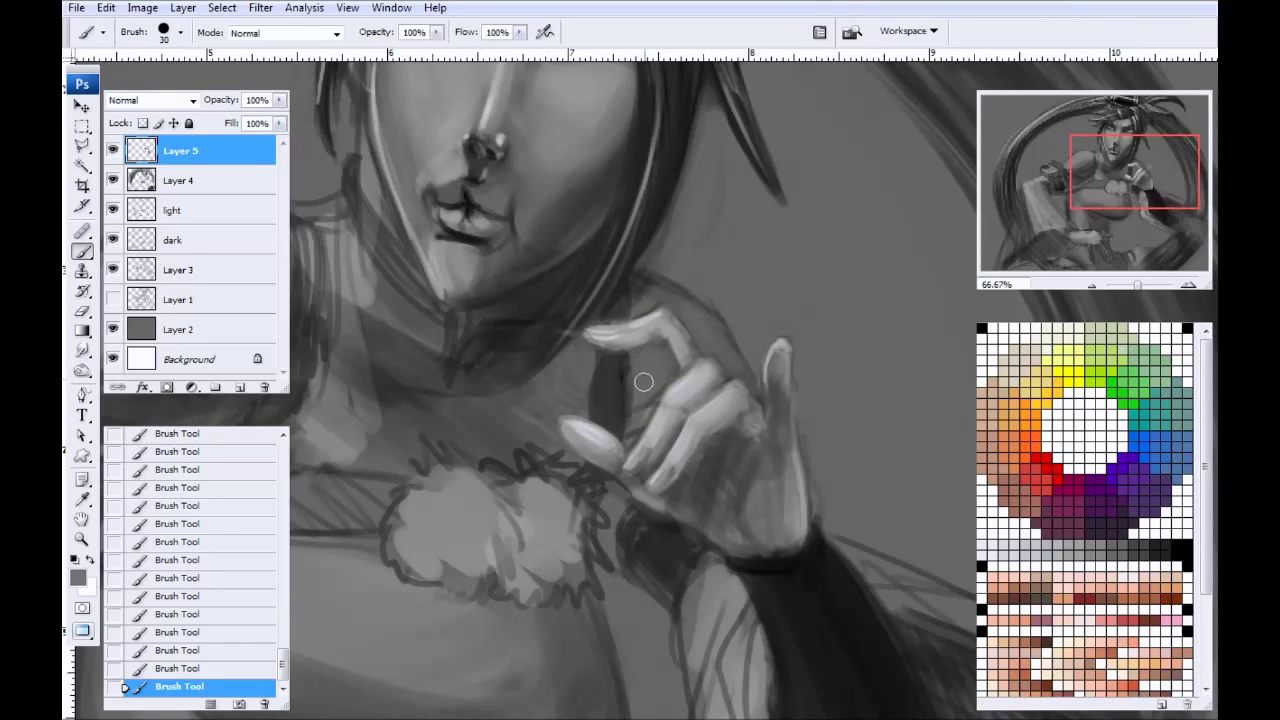
# Step: Paint the glove section below the thumb solid near-black with sampled tones, sharpening its edges with a 15 px brush
pyautogui.moveTo(500, 505)
pyautogui.mouseDown()
pyautogui.moveTo(529, 345)
pyautogui.moveTo(496, 320)
pyautogui.mouseUp()
pyautogui.keyDown('alt'); pyautogui.click(667, 359); pyautogui.keyUp('alt')
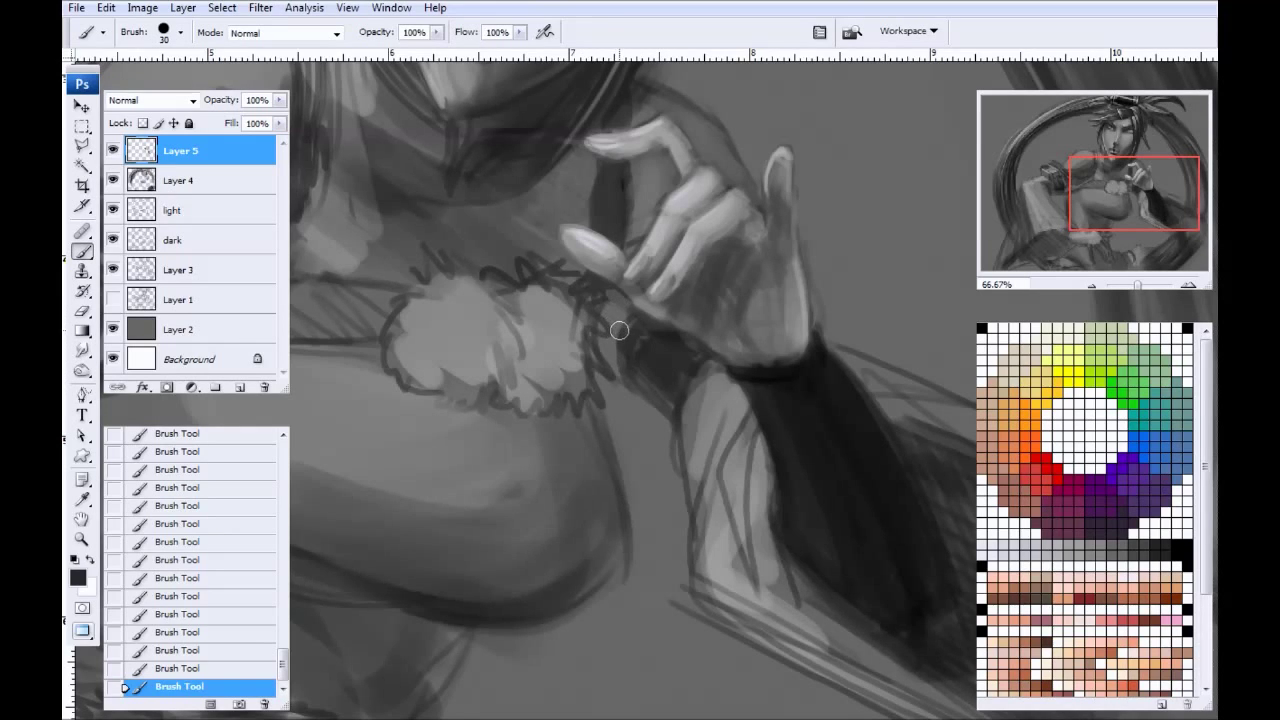
pyautogui.moveTo(604, 299)
pyautogui.mouseDown()
pyautogui.moveTo(623, 372)
pyautogui.moveTo(663, 382)
pyautogui.moveTo(622, 364)
pyautogui.moveTo(661, 401)
pyautogui.moveTo(680, 350)
pyautogui.moveTo(672, 405)
pyautogui.moveTo(654, 336)
pyautogui.moveTo(646, 376)
pyautogui.mouseUp()
pyautogui.keyDown('alt'); pyautogui.click(794, 406); pyautogui.keyUp('alt')
pyautogui.press('[')
pyautogui.press('[')
pyautogui.moveTo(665, 414)
pyautogui.mouseDown()
pyautogui.moveTo(628, 384)
pyautogui.moveTo(634, 325)
pyautogui.moveTo(620, 356)
pyautogui.moveTo(650, 399)
pyautogui.moveTo(631, 373)
pyautogui.moveTo(674, 396)
pyautogui.moveTo(647, 371)
pyautogui.moveTo(680, 374)
pyautogui.moveTo(635, 335)
pyautogui.moveTo(725, 357)
pyautogui.moveTo(648, 333)
pyautogui.mouseUp()
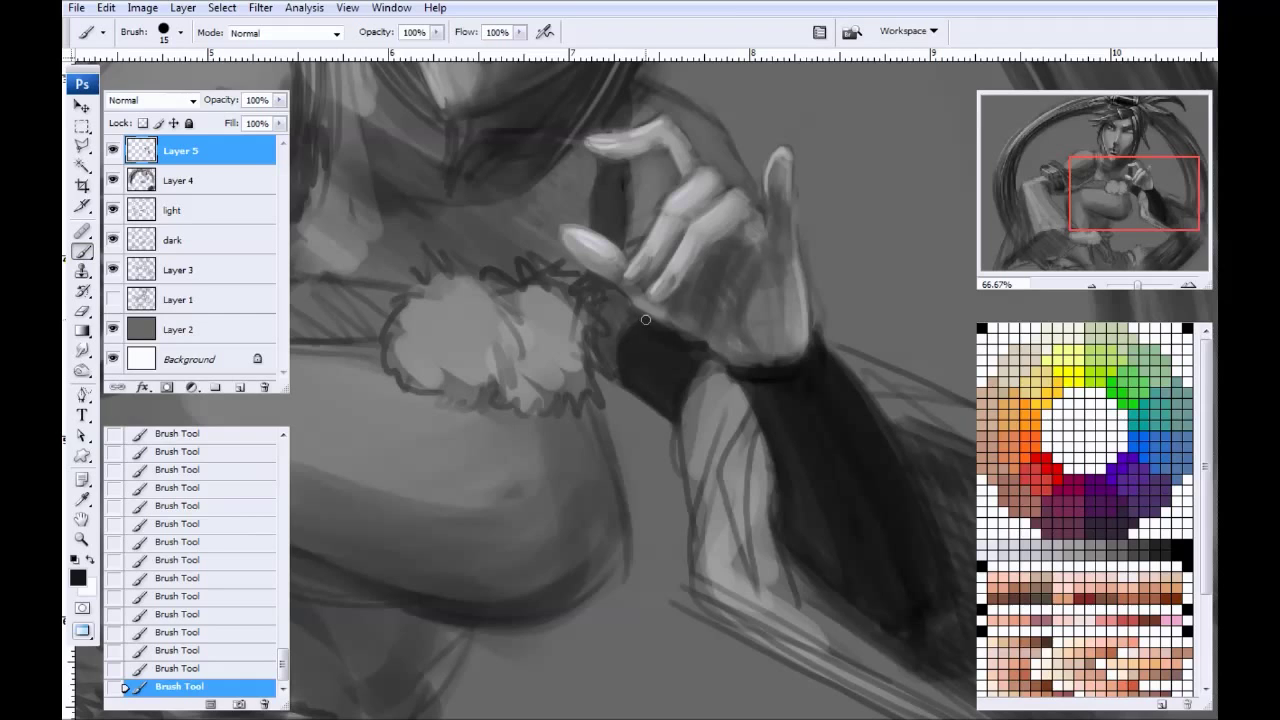
# Step: Refine the palm's lower edge above the glove and even out the thumb with sampled greys
pyautogui.keyDown('alt'); pyautogui.click(643, 302); pyautogui.keyUp('alt')
pyautogui.keyDown('alt'); pyautogui.click(691, 316); pyautogui.keyUp('alt')
pyautogui.moveTo(652, 308); pyautogui.dragTo(682, 334)
pyautogui.keyDown('alt'); pyautogui.click(588, 234); pyautogui.keyUp('alt')
pyautogui.moveTo(568, 233)
pyautogui.mouseDown()
pyautogui.moveTo(658, 316)
pyautogui.moveTo(619, 285)
pyautogui.moveTo(612, 252)
pyautogui.moveTo(596, 253)
pyautogui.moveTo(596, 273)
pyautogui.moveTo(578, 246)
pyautogui.moveTo(610, 249)
pyautogui.mouseUp()
pyautogui.keyDown('alt'); pyautogui.click(681, 290); pyautogui.keyUp('alt')
# Step: Add thin white highlights along the curled fingers and knuckles with a 7 px brush
pyautogui.hotkey('ctrl', '-')
pyautogui.hotkey('ctrl', '-')
pyautogui.hotkey('ctrl', '-')
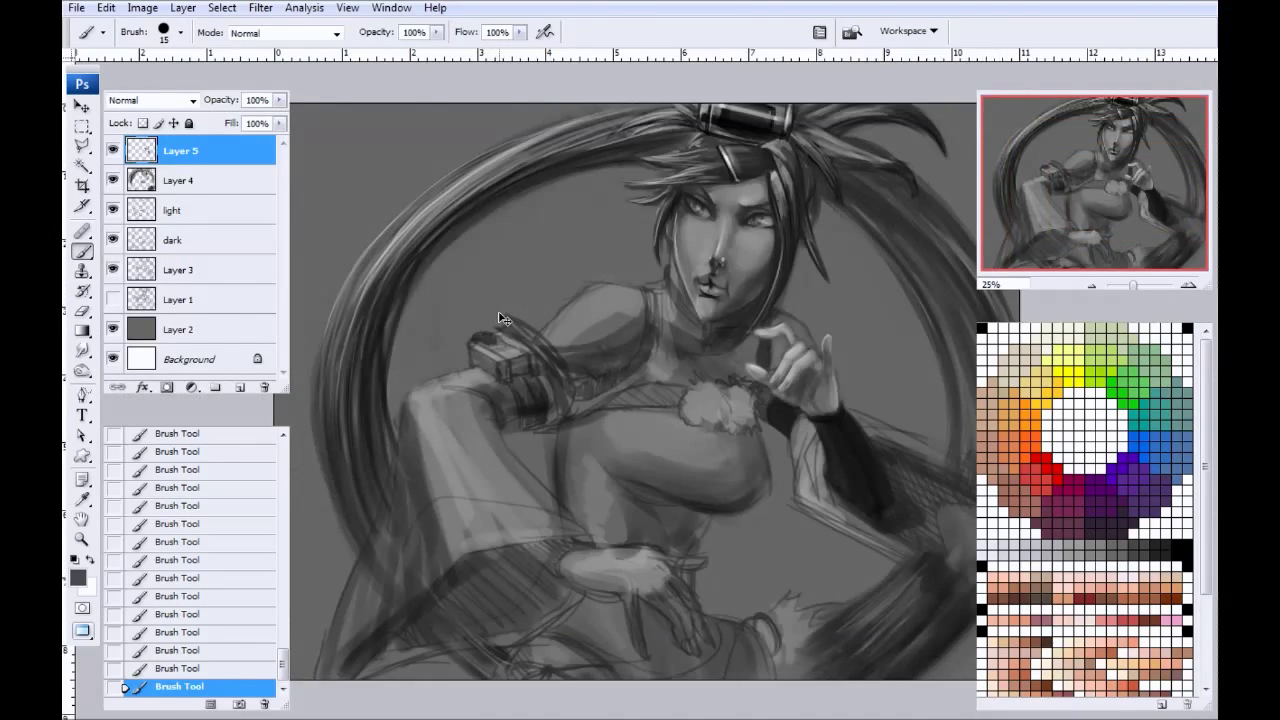
pyautogui.hotkey('ctrl', '+')
pyautogui.hotkey('ctrl', '+')
pyautogui.hotkey('ctrl', '+')
pyautogui.moveTo(738, 415)
pyautogui.mouseDown()
pyautogui.moveTo(540, 380)
pyautogui.moveTo(288, 375)
pyautogui.mouseUp()
pyautogui.moveTo(578, 370); pyautogui.dragTo(549, 358)
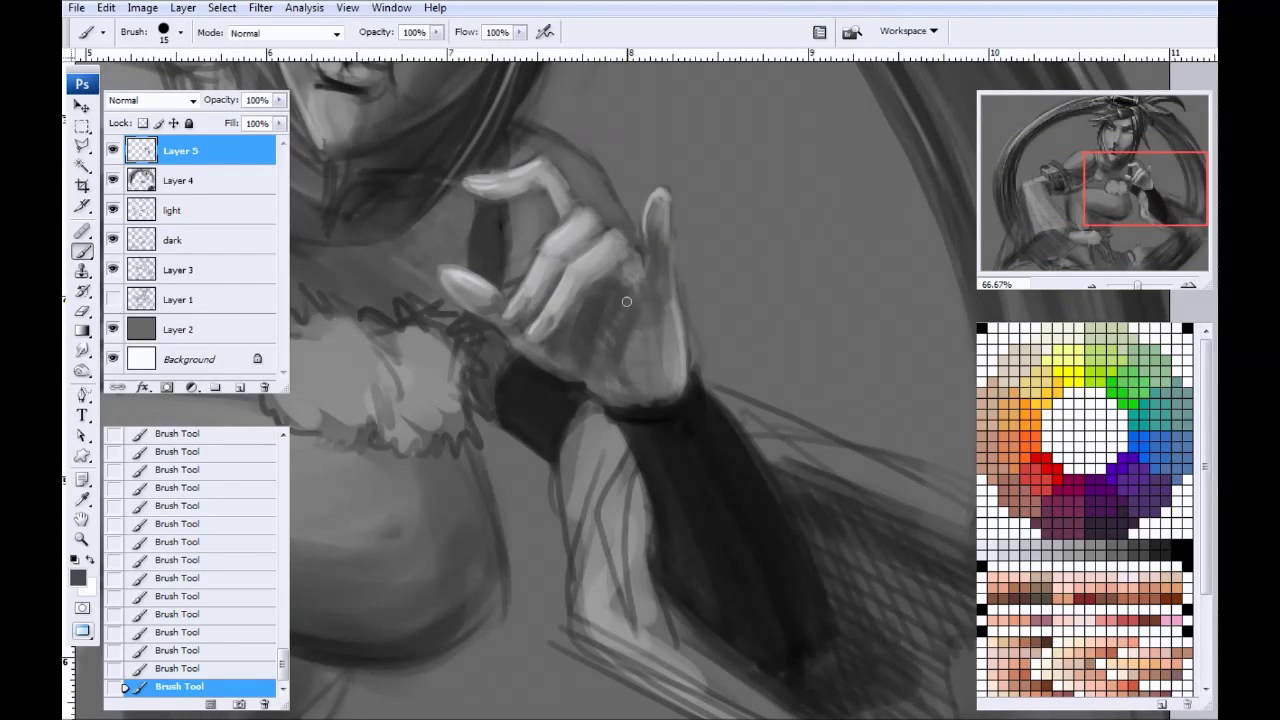
pyautogui.click(1010, 326)
pyautogui.press('[')
pyautogui.press('[')
pyautogui.moveTo(543, 259); pyautogui.dragTo(523, 292)
pyautogui.moveTo(575, 222); pyautogui.dragTo(548, 245)
# Step: Refine the underside of the index finger beside the held object with sampled mid greys
pyautogui.keyDown('alt'); pyautogui.click(538, 231); pyautogui.keyUp('alt')
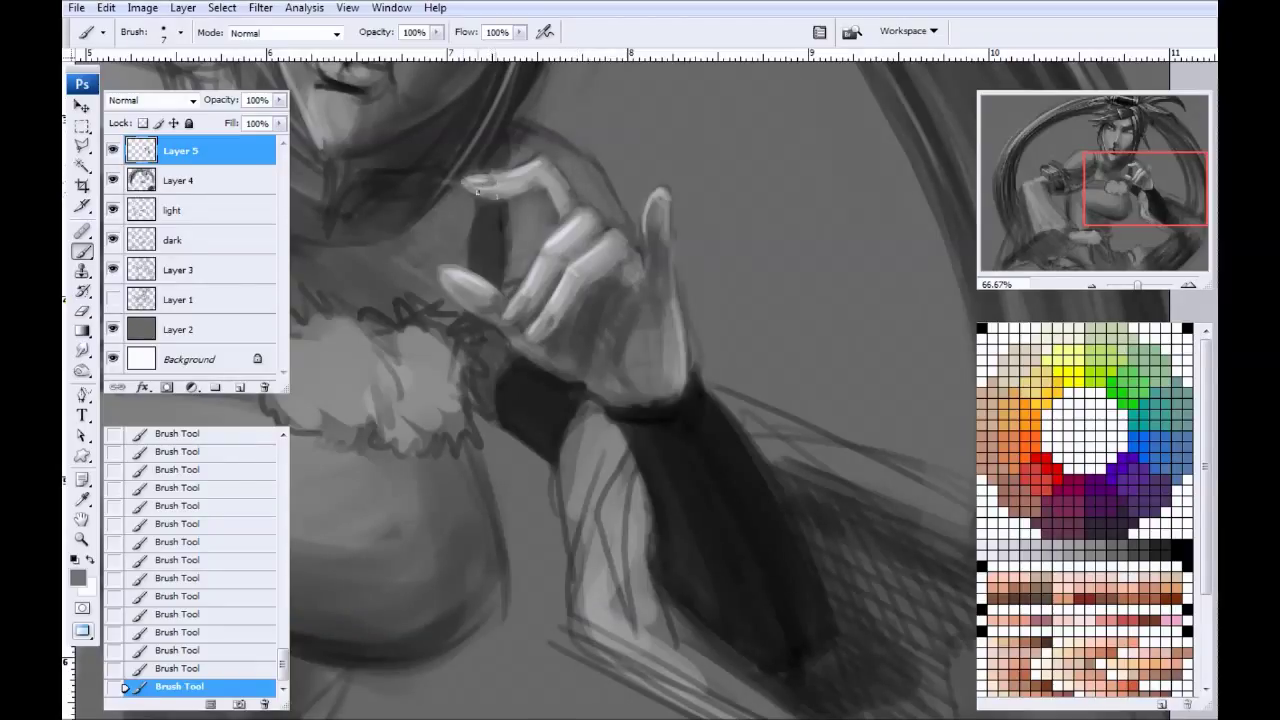
pyautogui.keyDown('alt'); pyautogui.click(499, 210); pyautogui.keyUp('alt')
pyautogui.keyDown('alt'); pyautogui.click(509, 250); pyautogui.keyUp('alt')
# Step: Examine the rendered hand and black glove in the context of the whole figure
pyautogui.hotkey('ctrl', '-')
pyautogui.hotkey('ctrl', '-')
pyautogui.hotkey('ctrl', '-')
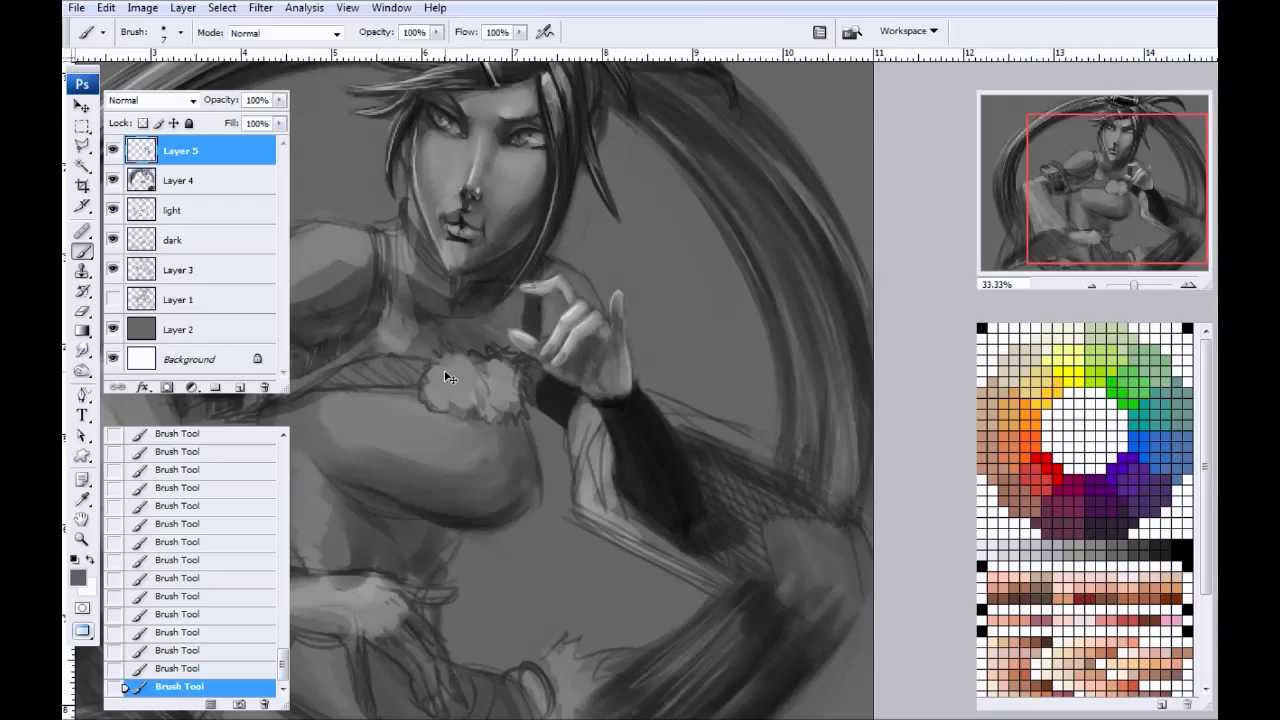
pyautogui.hotkey('ctrl', '-')
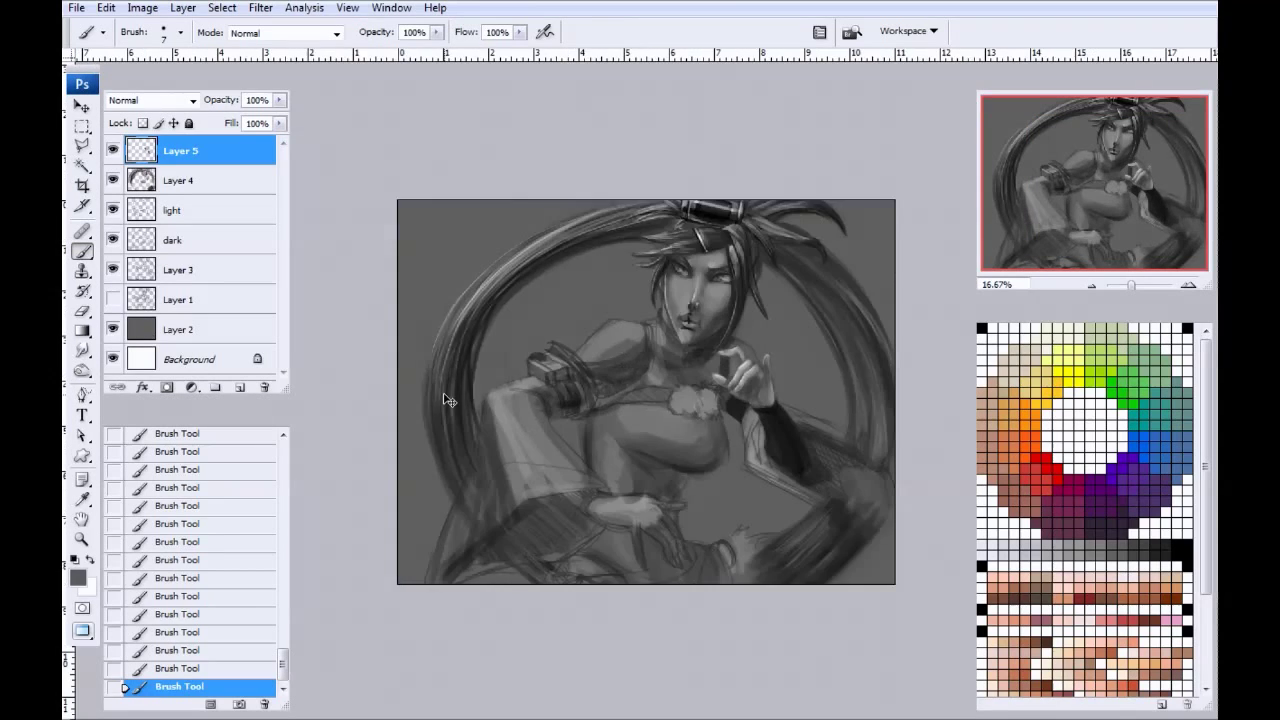
pyautogui.hotkey('ctrl', '-')
pyautogui.hotkey('ctrl', '+')
pyautogui.hotkey('ctrl', '+')
pyautogui.hotkey('ctrl', '+')
pyautogui.moveTo(690, 348); pyautogui.dragTo(528, 560)
pyautogui.moveTo(460, 401); pyautogui.dragTo(478, 303)
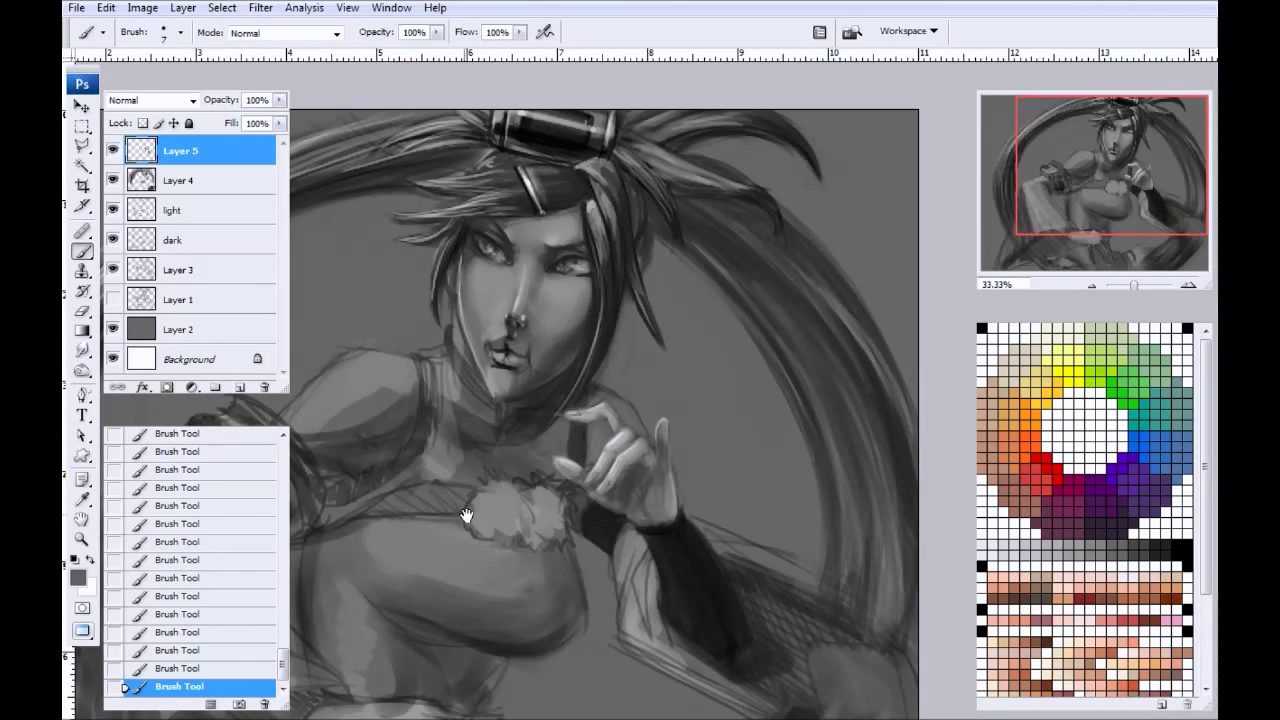
# Step: Paint over the rough sketch lines along the outer shoulder with sampled background grey, using a brush up to 45 px, for a clean contour
pyautogui.moveTo(522, 548); pyautogui.dragTo(423, 371)
pyautogui.moveTo(408, 455); pyautogui.dragTo(438, 418)
pyautogui.moveTo(324, 313); pyautogui.dragTo(439, 358)
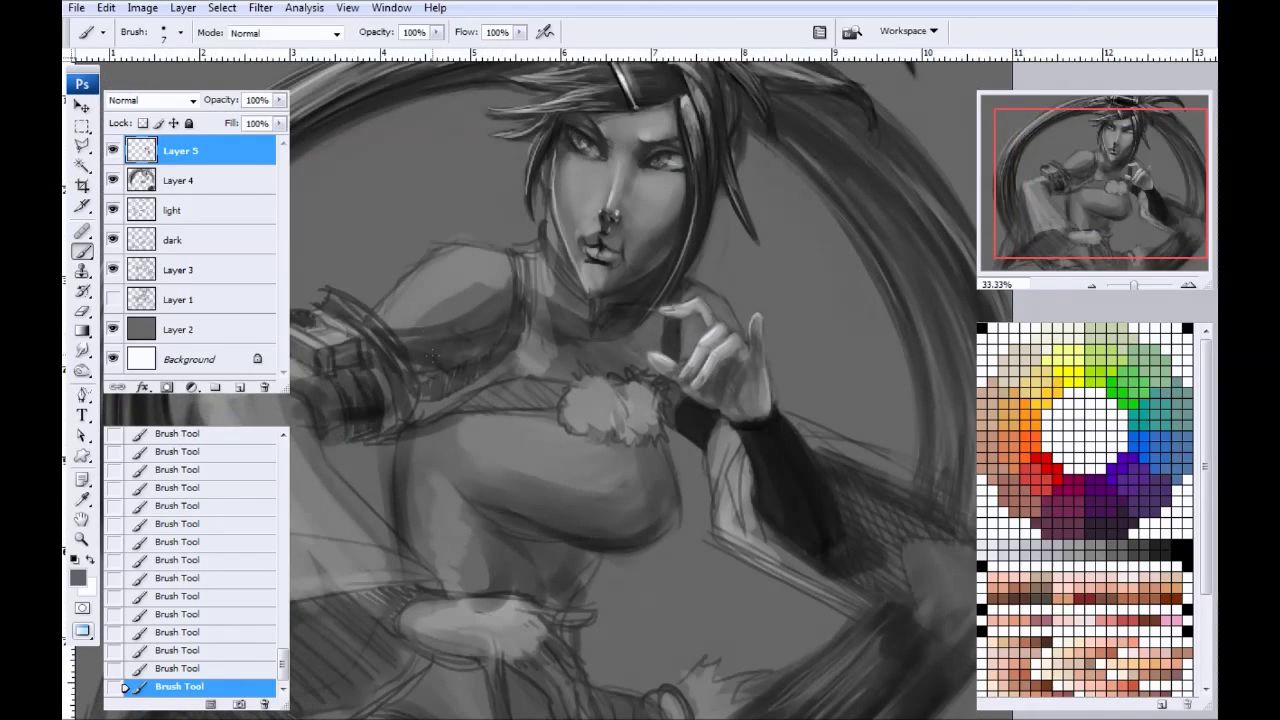
pyautogui.hotkey('ctrl', '+')
pyautogui.moveTo(401, 299); pyautogui.dragTo(525, 347)
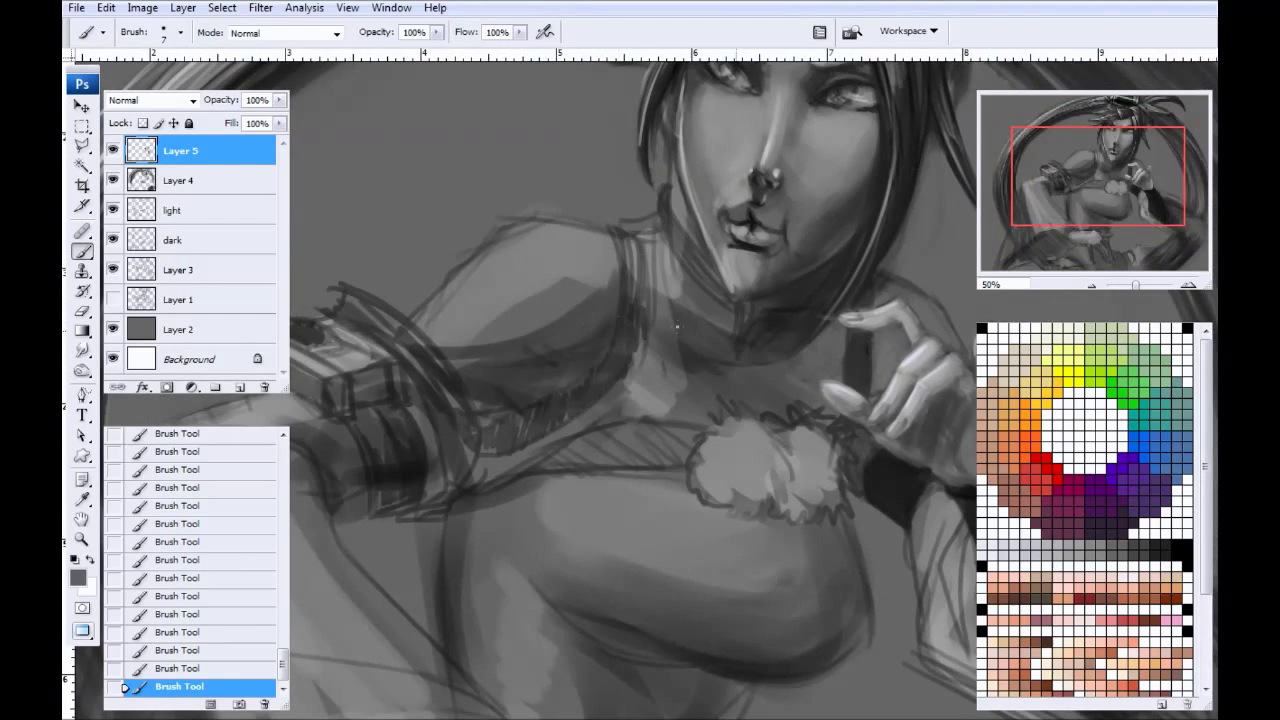
pyautogui.keyDown('alt'); pyautogui.click(898, 303); pyautogui.keyUp('alt')
pyautogui.press(']')
pyautogui.press(']')
pyautogui.press(']')
pyautogui.press(']')
pyautogui.moveTo(554, 231); pyautogui.dragTo(612, 240)
pyautogui.press(']')
pyautogui.moveTo(511, 239)
pyautogui.mouseDown()
pyautogui.moveTo(599, 241)
pyautogui.moveTo(523, 248)
pyautogui.moveTo(537, 230)
pyautogui.moveTo(430, 326)
pyautogui.moveTo(449, 297)
pyautogui.mouseUp()
pyautogui.press(']')
pyautogui.keyDown('alt'); pyautogui.click(471, 257); pyautogui.keyUp('alt')
pyautogui.moveTo(483, 235)
pyautogui.mouseDown()
pyautogui.moveTo(566, 207)
pyautogui.moveTo(443, 247)
pyautogui.moveTo(459, 248)
pyautogui.moveTo(419, 299)
pyautogui.mouseUp()
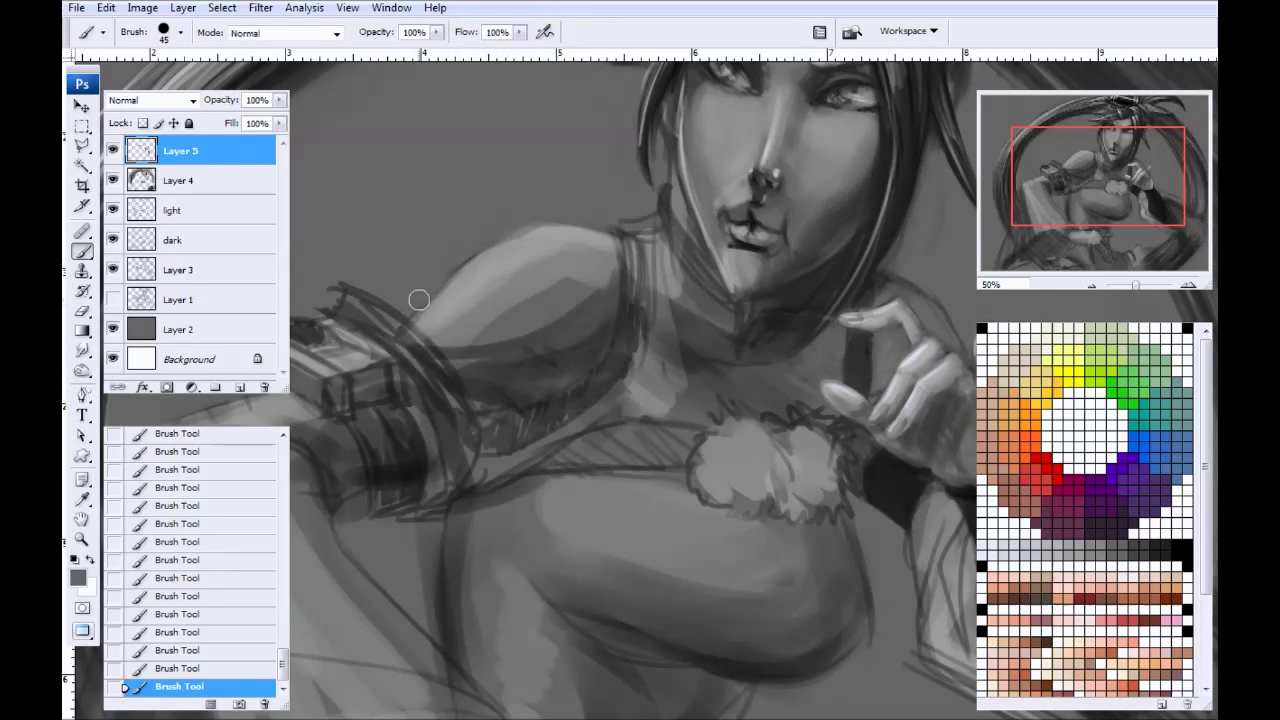
# Step: Brush a sampled light grey over the top of the shoulder and down the upper arm
pyautogui.keyDown('alt'); pyautogui.click(538, 242); pyautogui.keyUp('alt')
pyautogui.moveTo(540, 242)
pyautogui.mouseDown()
pyautogui.moveTo(557, 301)
pyautogui.moveTo(477, 293)
pyautogui.moveTo(492, 342)
pyautogui.moveTo(435, 323)
pyautogui.moveTo(599, 267)
pyautogui.moveTo(443, 353)
pyautogui.mouseUp()
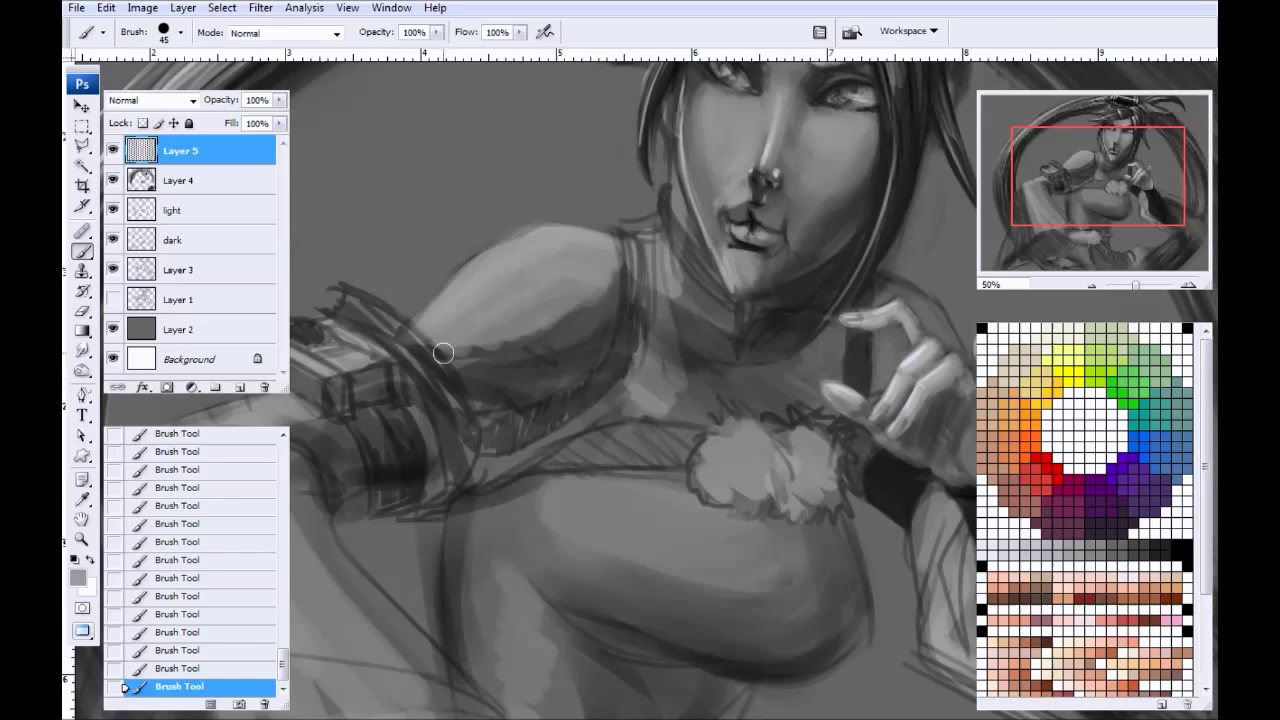
pyautogui.press(']')
pyautogui.press(']')
pyautogui.press(']')
pyautogui.moveTo(594, 280); pyautogui.dragTo(461, 348)
# Step: Soften the shadow on the underside of the upper arm with light grey, using 80 to 100 px brushes
pyautogui.press(']')
pyautogui.moveTo(592, 338)
pyautogui.mouseDown()
pyautogui.moveTo(537, 386)
pyautogui.moveTo(483, 380)
pyautogui.moveTo(437, 337)
pyautogui.moveTo(472, 399)
pyautogui.mouseUp()
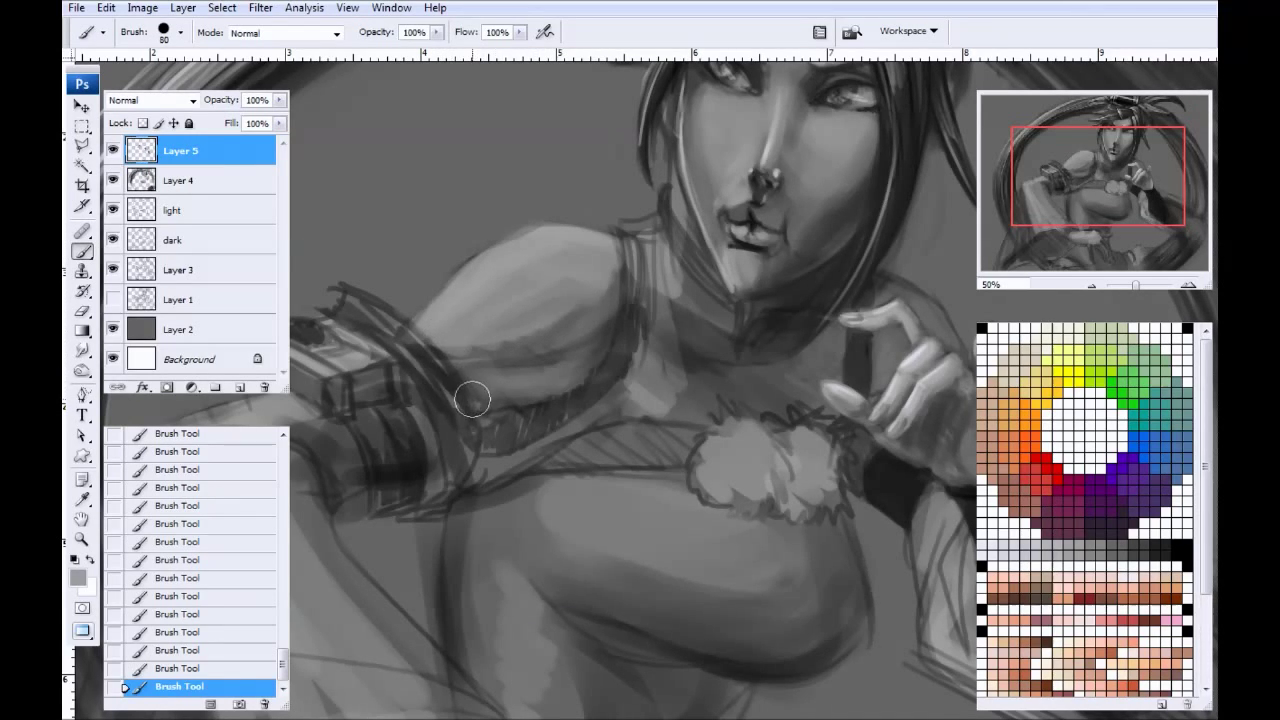
pyautogui.press(']')
pyautogui.press(']')
pyautogui.moveTo(471, 349)
pyautogui.mouseDown()
pyautogui.moveTo(466, 303)
pyautogui.moveTo(564, 343)
pyautogui.mouseUp()
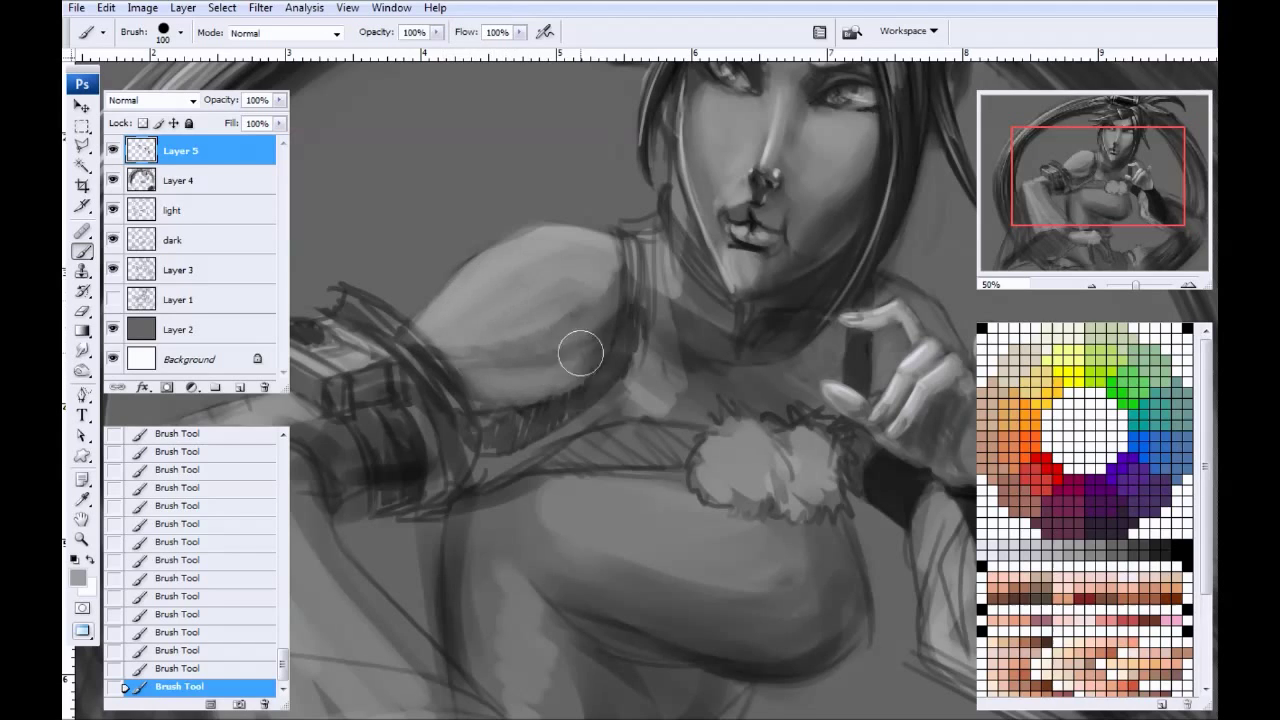
# Step: Shade the neck edge beside the shoulder strap with a sampled grey, using a 30 px brush
pyautogui.press('[')
pyautogui.press('[')
pyautogui.keyDown('alt'); pyautogui.click(548, 214); pyautogui.keyUp('alt')
pyautogui.press('[')
pyautogui.press('[')
pyautogui.press('[')
pyautogui.press('[')
pyautogui.press('[')
pyautogui.press('[')
pyautogui.press('[')
pyautogui.moveTo(654, 153); pyautogui.dragTo(659, 135)
pyautogui.moveTo(654, 182); pyautogui.dragTo(640, 224)
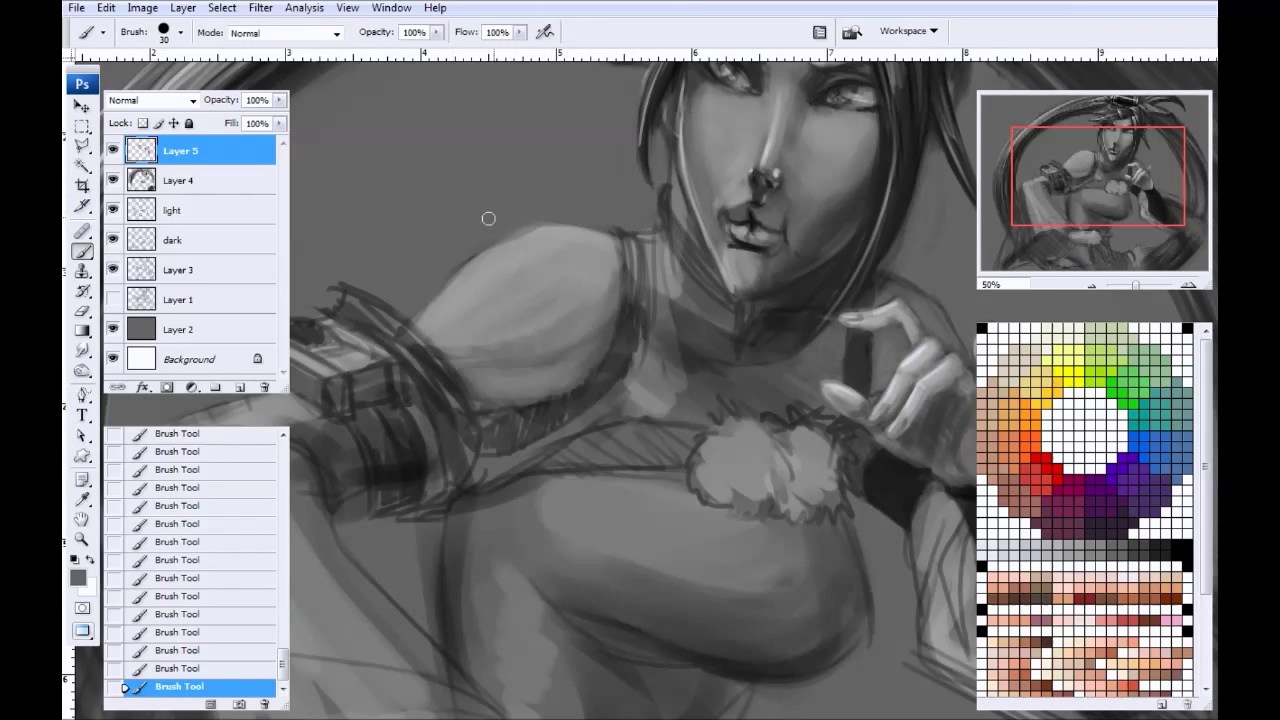
# Step: Brush white highlights along the top of the shoulder and down the upper arm, finishing with a 15 px brush
pyautogui.click(1008, 334)
pyautogui.moveTo(617, 247)
pyautogui.mouseDown()
pyautogui.moveTo(534, 225)
pyautogui.moveTo(625, 246)
pyautogui.moveTo(528, 231)
pyautogui.moveTo(618, 245)
pyautogui.moveTo(613, 268)
pyautogui.moveTo(603, 239)
pyautogui.moveTo(594, 268)
pyautogui.moveTo(564, 238)
pyautogui.moveTo(504, 264)
pyautogui.moveTo(553, 233)
pyautogui.moveTo(449, 293)
pyautogui.moveTo(483, 259)
pyautogui.moveTo(445, 308)
pyautogui.mouseUp()
pyautogui.press(']')
pyautogui.press(']')
pyautogui.press(']')
pyautogui.moveTo(433, 470)
pyautogui.mouseDown()
pyautogui.moveTo(577, 437)
pyautogui.moveTo(461, 386)
pyautogui.mouseUp()
pyautogui.press('[')
pyautogui.press('[')
pyautogui.moveTo(538, 319)
pyautogui.mouseDown()
pyautogui.moveTo(552, 326)
pyautogui.moveTo(510, 342)
pyautogui.mouseUp()
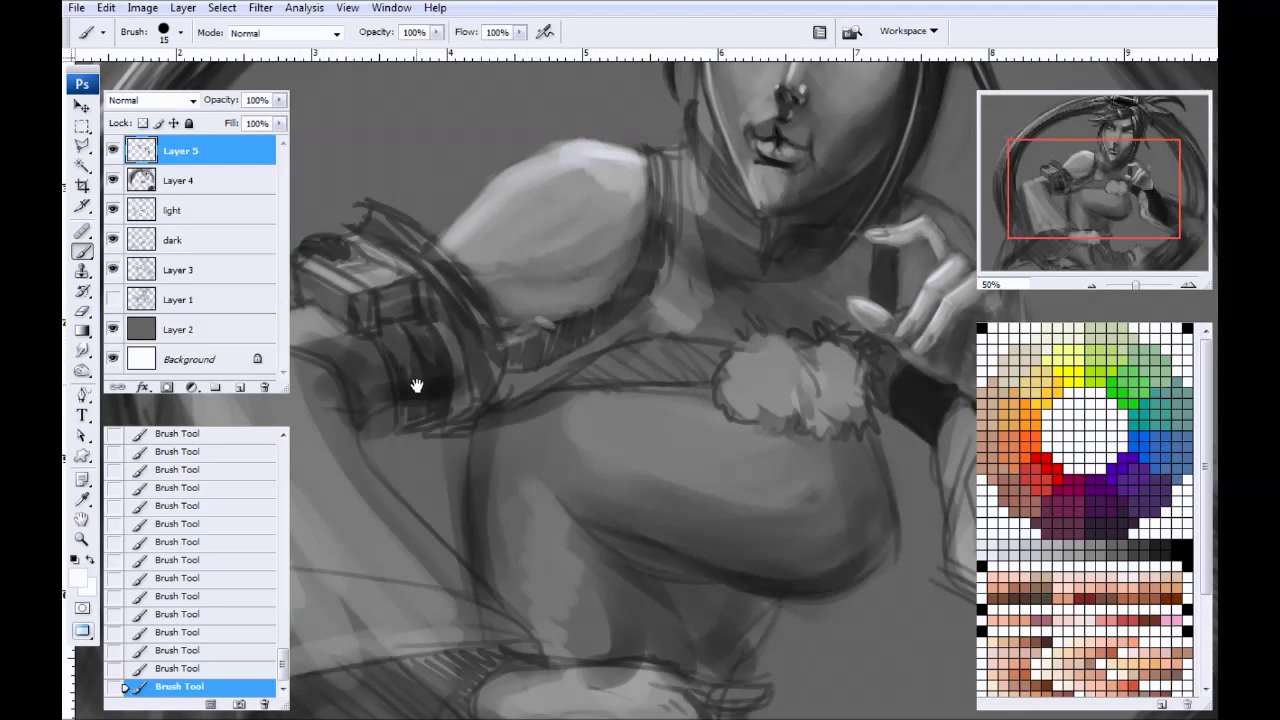
# Step: Paint over the sketched shoulder strap with a sampled dark grey, using a 30 px brush
pyautogui.moveTo(416, 385); pyautogui.dragTo(460, 345)
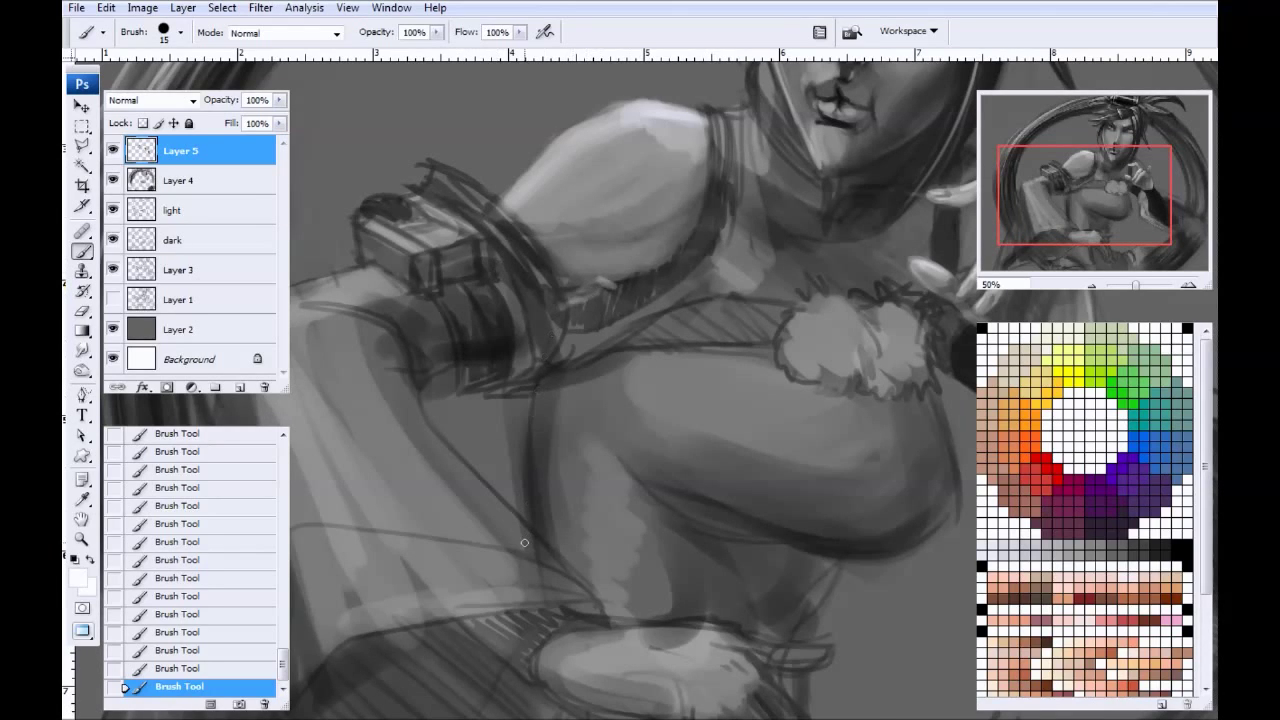
pyautogui.keyDown('alt'); pyautogui.click(600, 288); pyautogui.keyUp('alt')
pyautogui.moveTo(723, 138)
pyautogui.mouseDown()
pyautogui.moveTo(687, 266)
pyautogui.moveTo(723, 123)
pyautogui.moveTo(719, 171)
pyautogui.mouseUp()
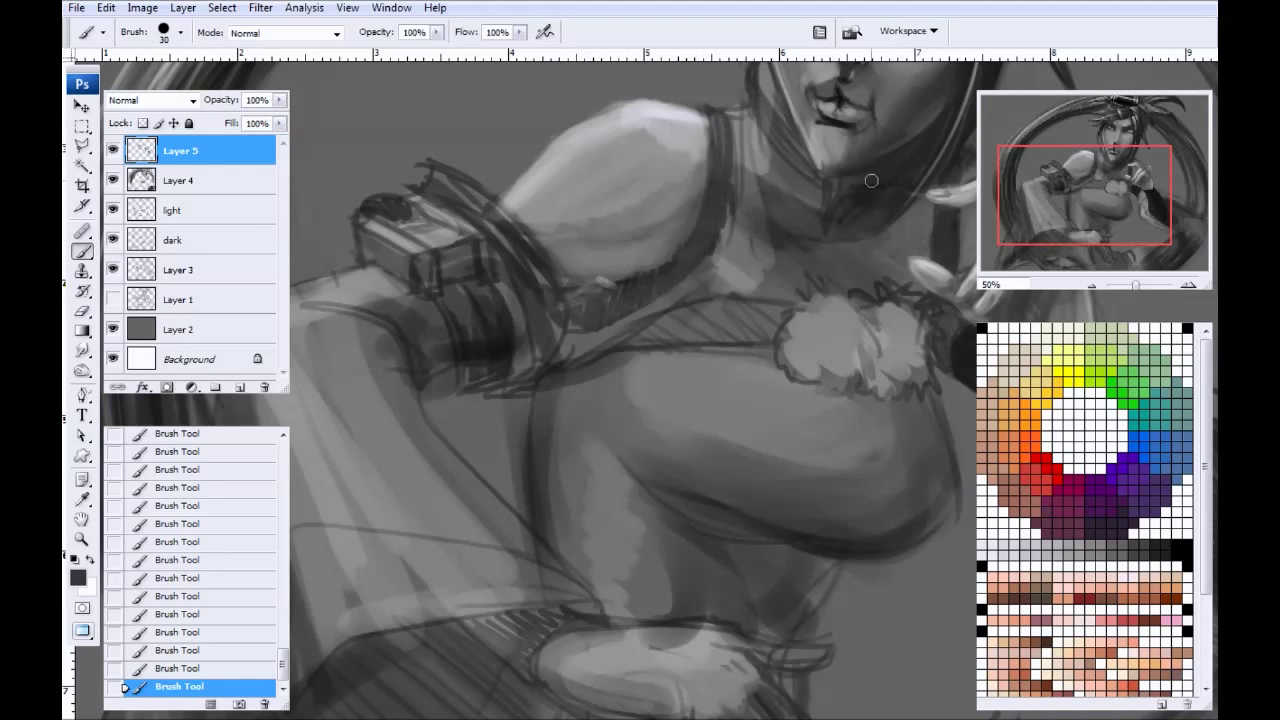
# Step: Paint the choker band and the first ribbon tail below the chin in black, using an 8 px brush
pyautogui.click(982, 565)
pyautogui.moveTo(738, 330); pyautogui.dragTo(528, 440)
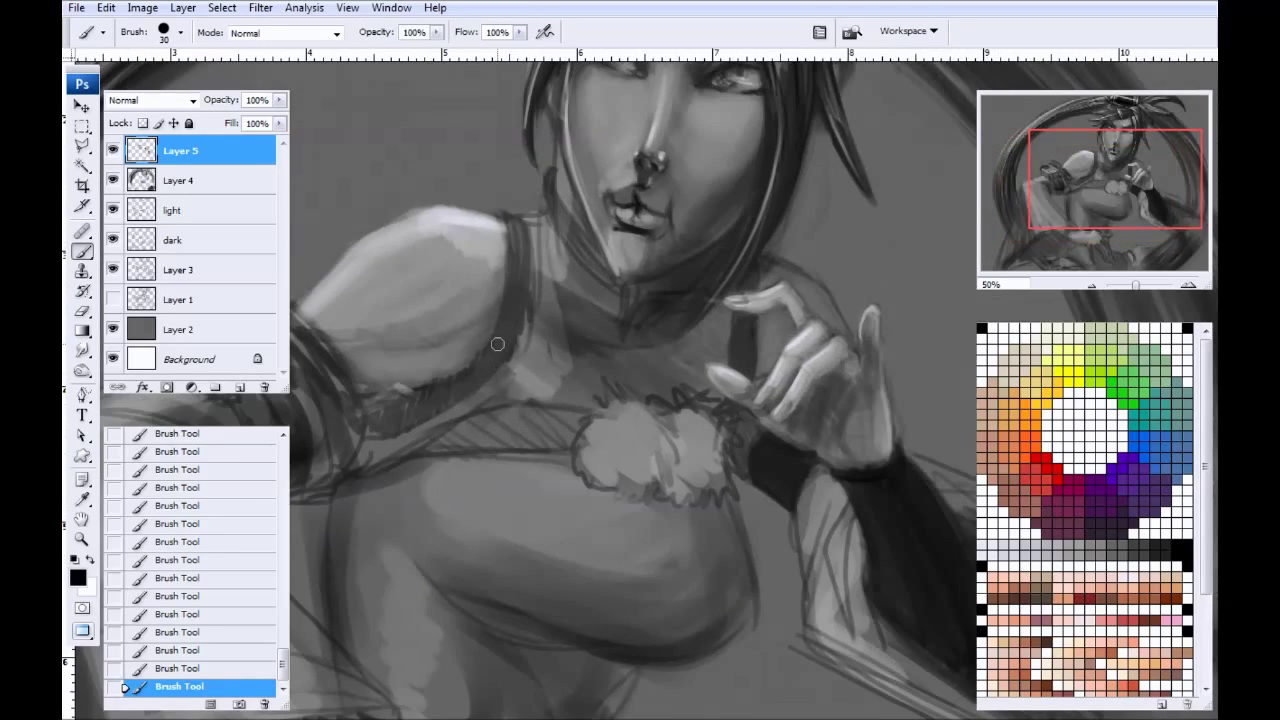
pyautogui.moveTo(552, 168); pyautogui.dragTo(597, 243)
pyautogui.moveTo(561, 198)
pyautogui.mouseDown()
pyautogui.moveTo(604, 249)
pyautogui.moveTo(554, 167)
pyautogui.moveTo(545, 207)
pyautogui.moveTo(592, 262)
pyautogui.mouseUp()
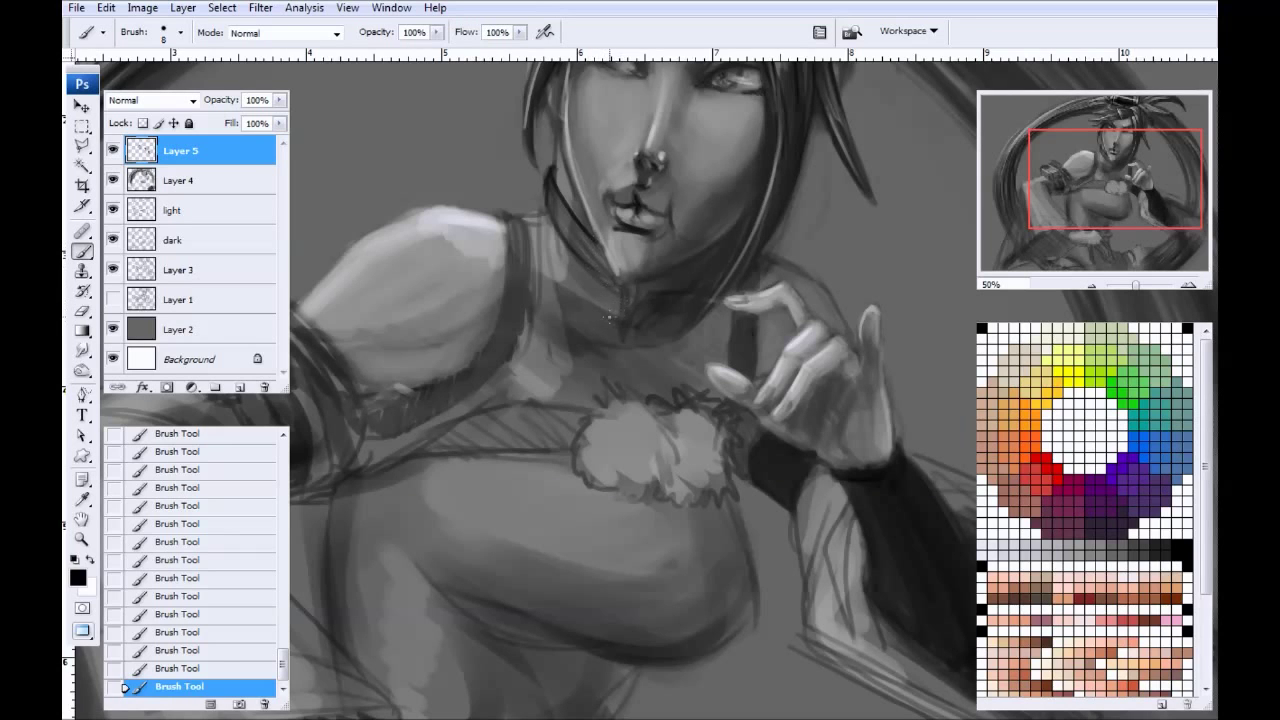
pyautogui.moveTo(616, 300)
pyautogui.mouseDown()
pyautogui.moveTo(596, 332)
pyautogui.moveTo(602, 348)
pyautogui.mouseUp()
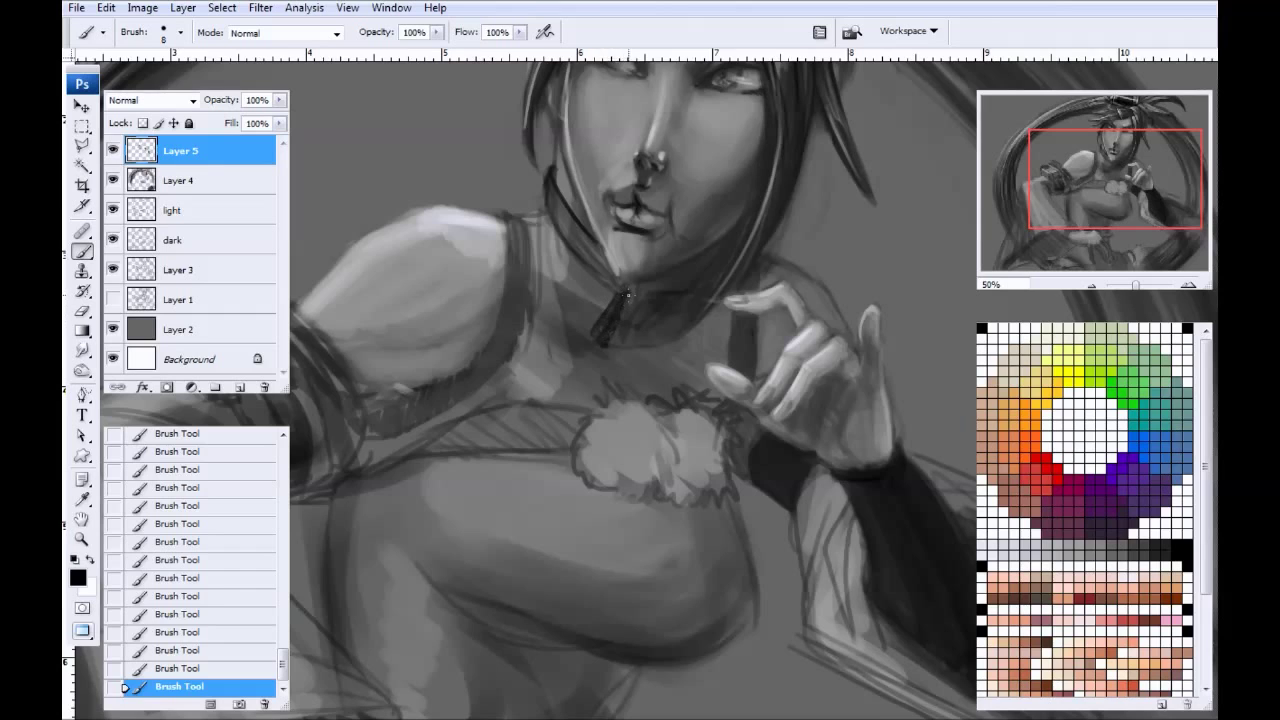
pyautogui.moveTo(622, 291)
pyautogui.mouseDown()
pyautogui.moveTo(594, 238)
pyautogui.moveTo(606, 284)
pyautogui.moveTo(572, 232)
pyautogui.mouseUp()
pyautogui.moveTo(554, 188); pyautogui.dragTo(592, 258)
# Step: Finish the choker's far side, its knot and the hanging ribbon tails in black, using 6 to 7 px brushes
pyautogui.press('[')
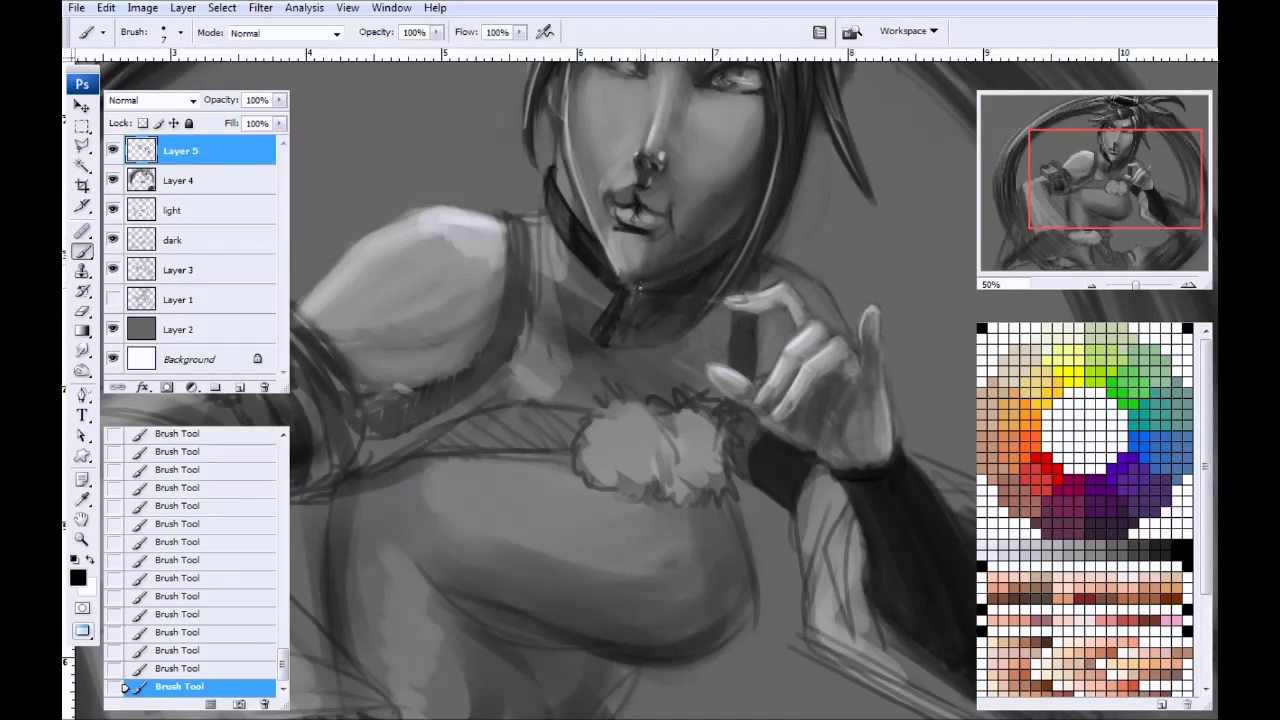
pyautogui.moveTo(664, 284); pyautogui.dragTo(634, 285)
pyautogui.moveTo(641, 300)
pyautogui.mouseDown()
pyautogui.moveTo(656, 350)
pyautogui.moveTo(634, 297)
pyautogui.moveTo(598, 355)
pyautogui.mouseUp()
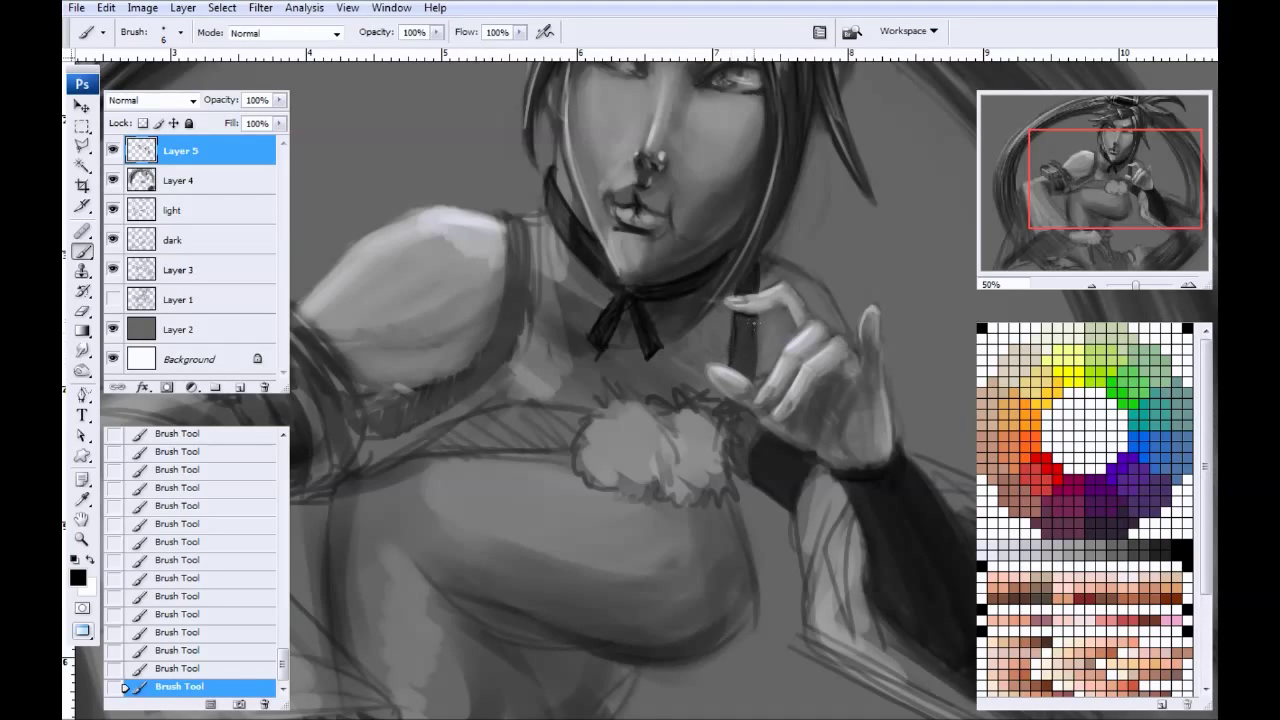
# Step: Fill the vertical strap behind the raised hand and the glove edge beside the fur trim with black, using a 6 px brush
pyautogui.moveTo(745, 376); pyautogui.dragTo(746, 324)
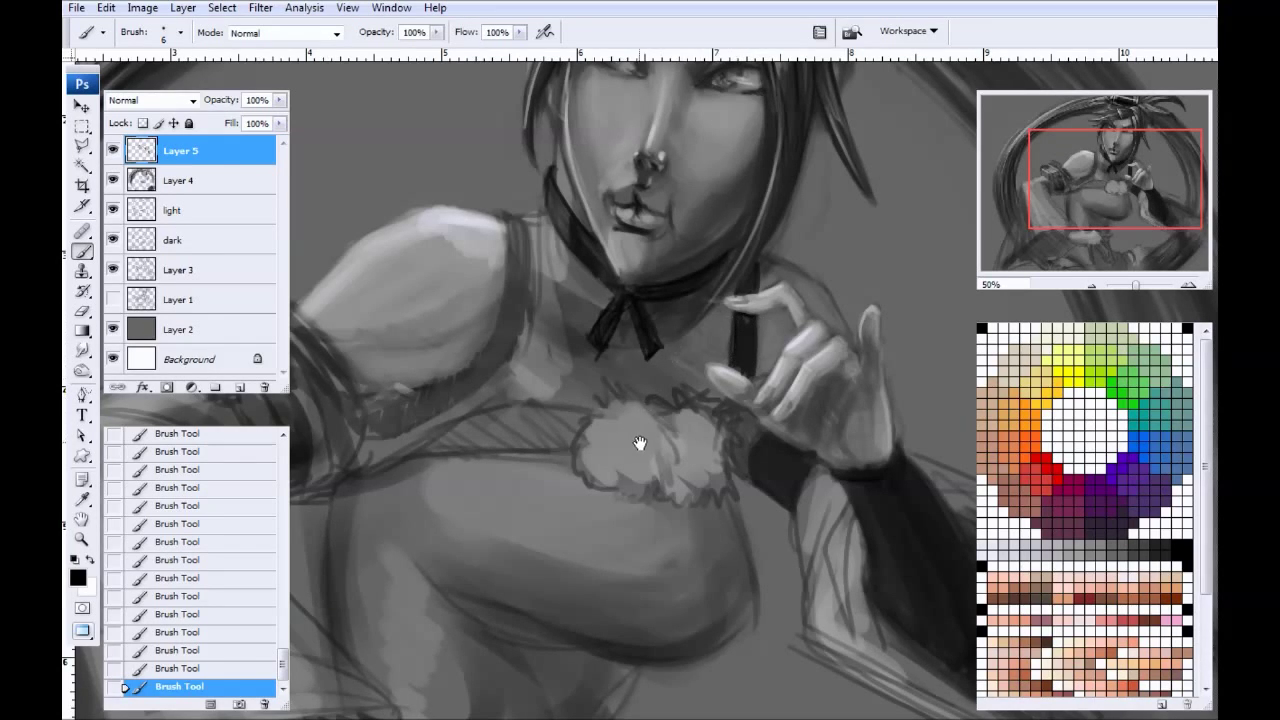
pyautogui.moveTo(640, 443); pyautogui.dragTo(509, 343)
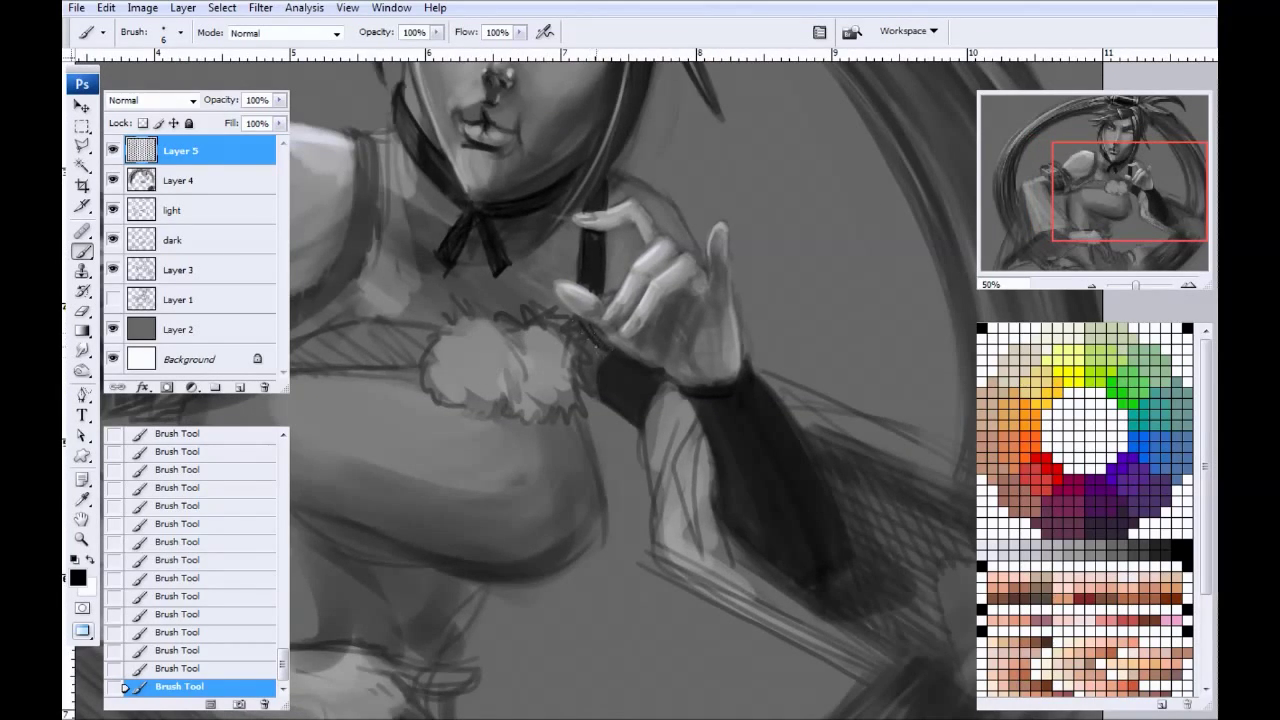
pyautogui.moveTo(588, 334); pyautogui.dragTo(603, 356)
pyautogui.moveTo(588, 346); pyautogui.dragTo(597, 362)
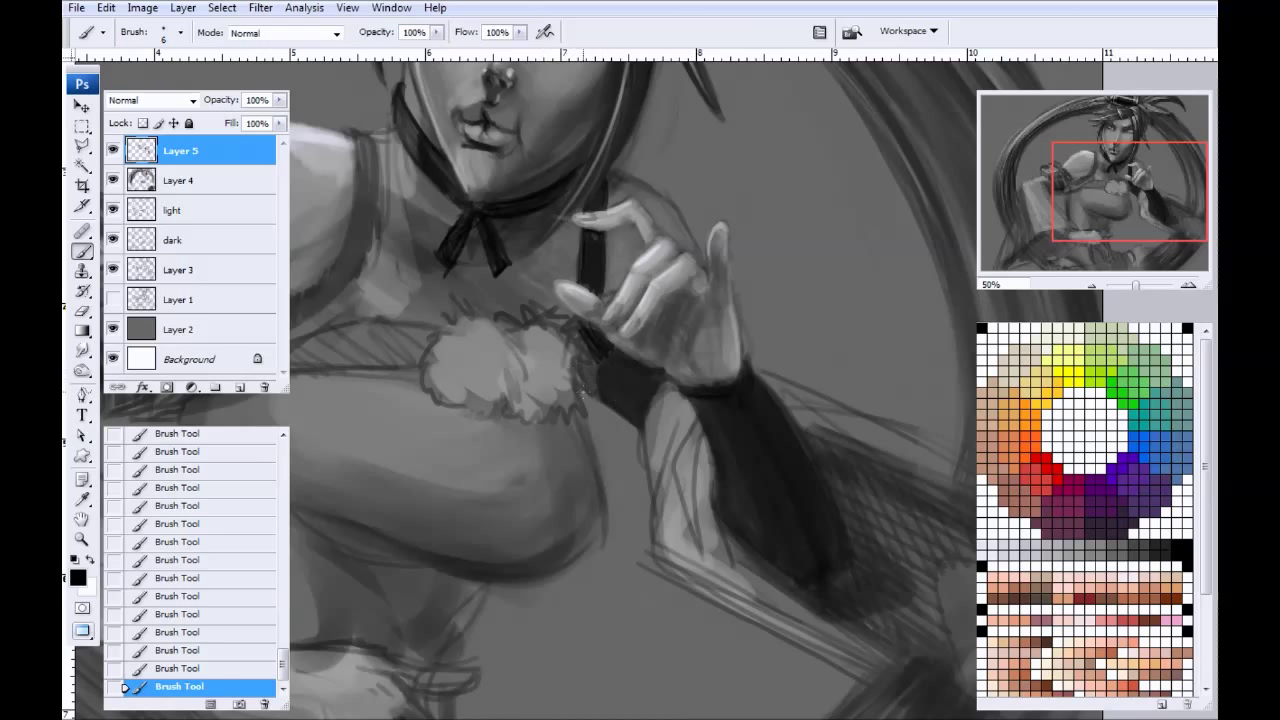
# Step: Paint the shoulder strap black from the top of the shoulder down under the armpit, using brushes from 10 px up
pyautogui.moveTo(456, 410); pyautogui.dragTo(465, 418)
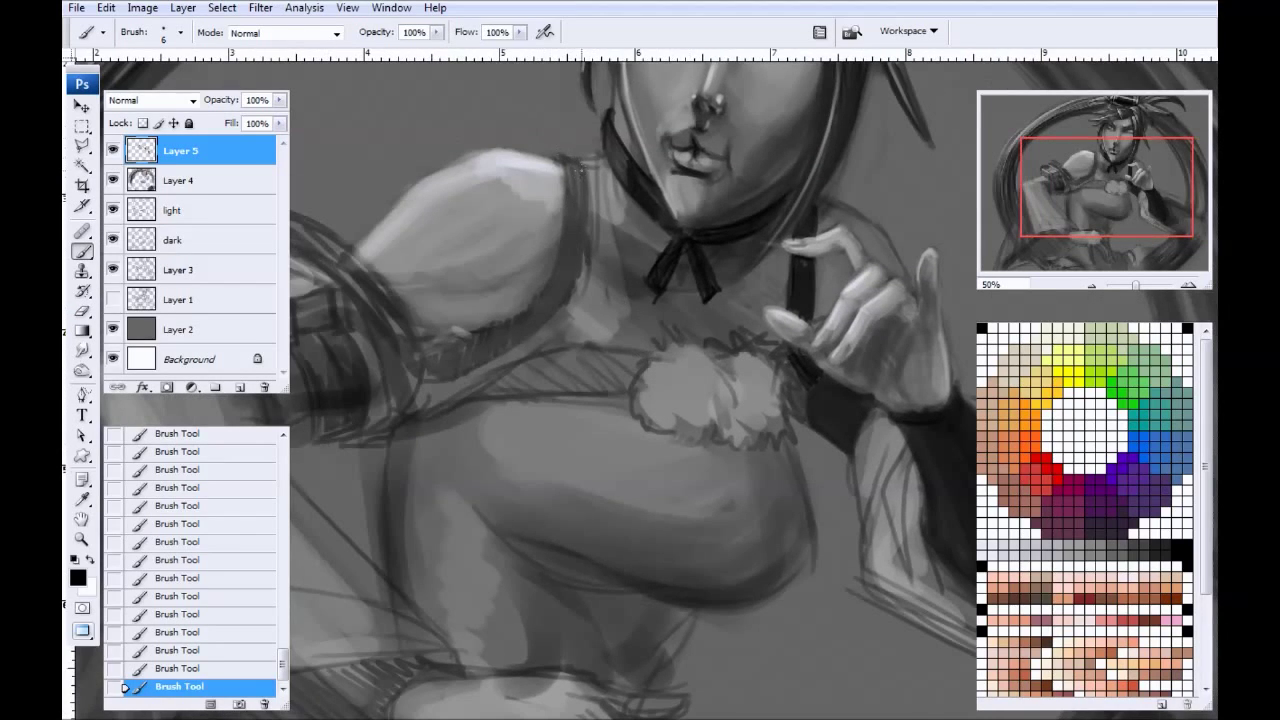
pyautogui.press(']')
pyautogui.moveTo(560, 160)
pyautogui.mouseDown()
pyautogui.moveTo(571, 217)
pyautogui.moveTo(581, 204)
pyautogui.moveTo(567, 158)
pyautogui.moveTo(556, 310)
pyautogui.moveTo(577, 211)
pyautogui.moveTo(566, 277)
pyautogui.moveTo(549, 245)
pyautogui.mouseUp()
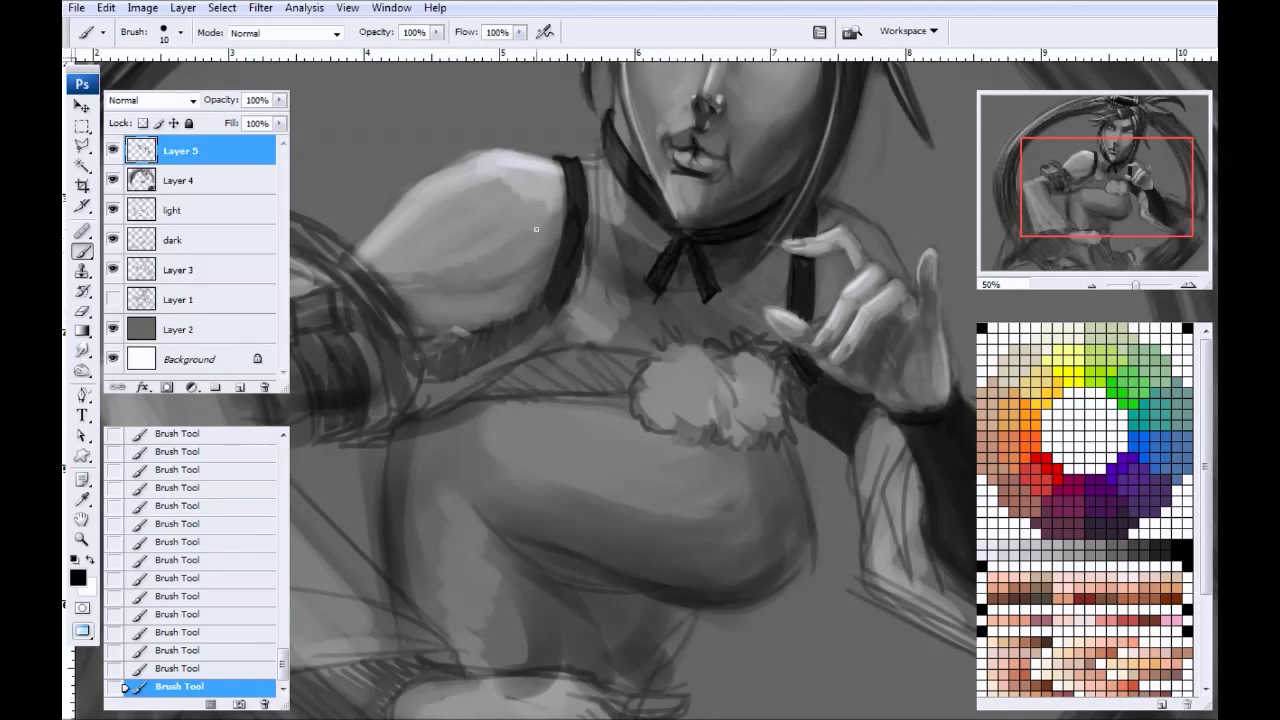
pyautogui.moveTo(540, 300)
pyautogui.mouseDown()
pyautogui.moveTo(498, 340)
pyautogui.moveTo(550, 307)
pyautogui.moveTo(515, 345)
pyautogui.moveTo(466, 366)
pyautogui.moveTo(510, 326)
pyautogui.mouseUp()
pyautogui.press(']')
pyautogui.moveTo(462, 362)
pyautogui.mouseDown()
pyautogui.moveTo(423, 350)
pyautogui.moveTo(437, 366)
pyautogui.moveTo(426, 370)
pyautogui.moveTo(463, 363)
pyautogui.moveTo(460, 348)
pyautogui.moveTo(446, 384)
pyautogui.mouseUp()
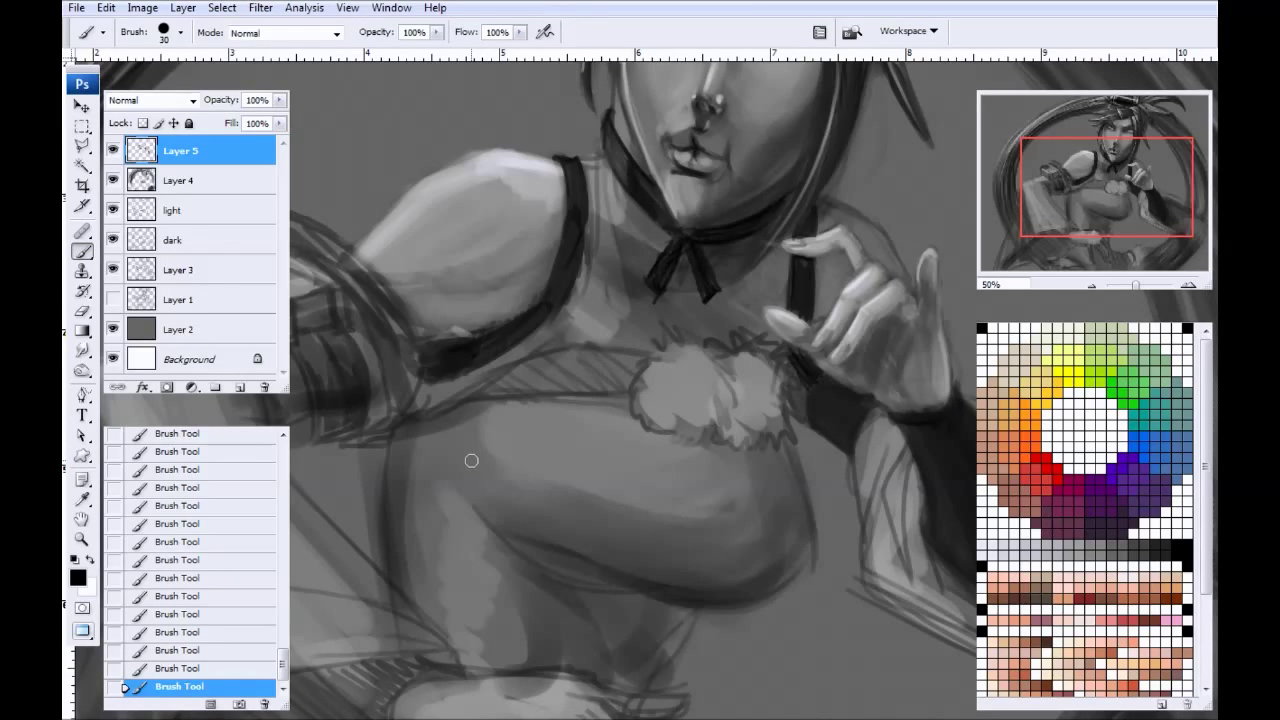
# Step: Deepen the black along the underarm curve of the strap and soften its upper part with sampled dark grey at 30 px
pyautogui.press(']')
pyautogui.moveTo(471, 349)
pyautogui.mouseDown()
pyautogui.moveTo(563, 260)
pyautogui.moveTo(538, 311)
pyautogui.moveTo(560, 266)
pyautogui.mouseUp()
pyautogui.press('[')
pyautogui.moveTo(472, 353)
pyautogui.mouseDown()
pyautogui.moveTo(543, 300)
pyautogui.moveTo(576, 222)
pyautogui.mouseUp()
pyautogui.keyDown('alt'); pyautogui.click(632, 149); pyautogui.keyUp('alt')
pyautogui.moveTo(573, 168); pyautogui.dragTo(572, 262)
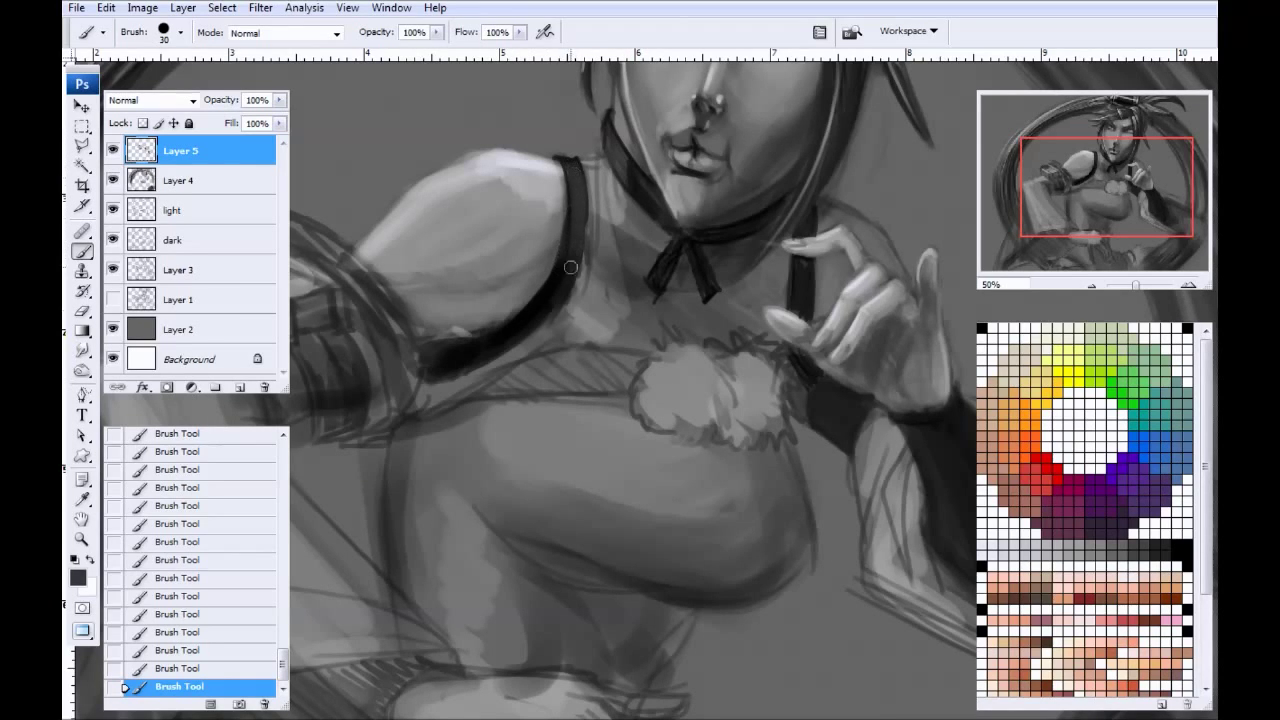
# Step: Paint the curved band around the upper arm in near-black over the sketch lines, using a 20 px brush
pyautogui.moveTo(388, 388); pyautogui.dragTo(495, 389)
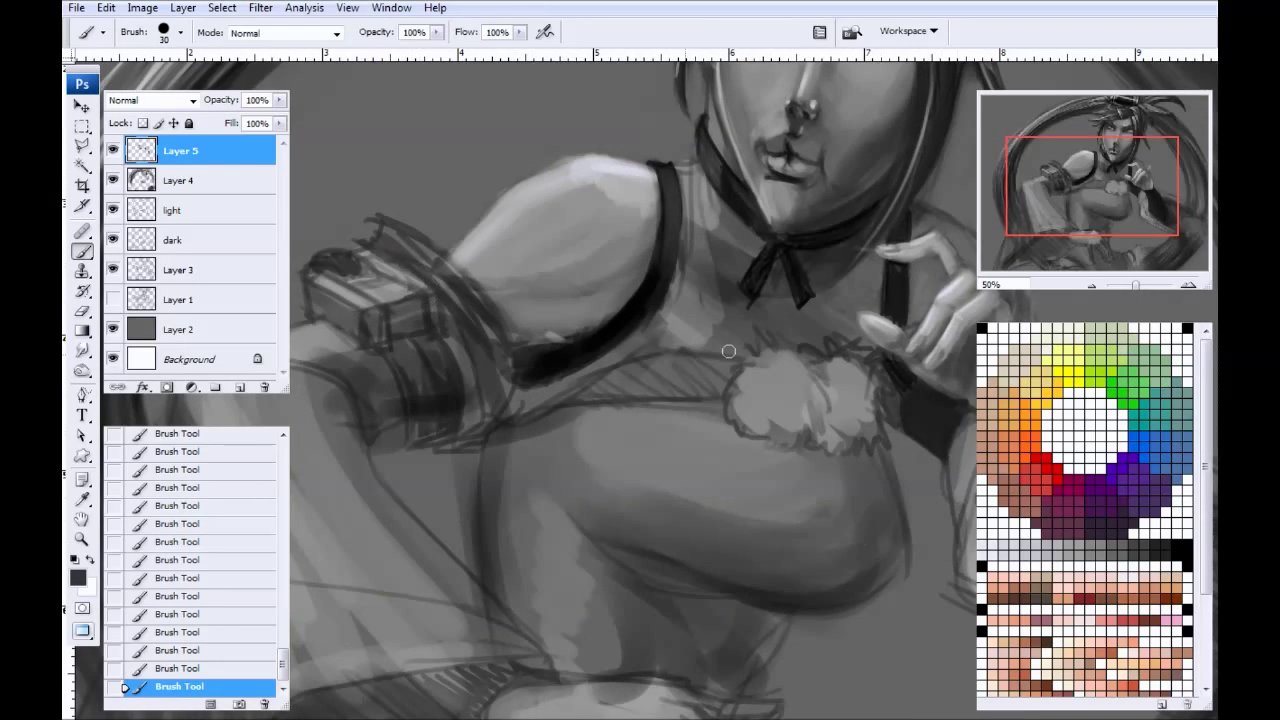
pyautogui.moveTo(476, 460)
pyautogui.mouseDown()
pyautogui.moveTo(604, 424)
pyautogui.moveTo(556, 407)
pyautogui.mouseUp()
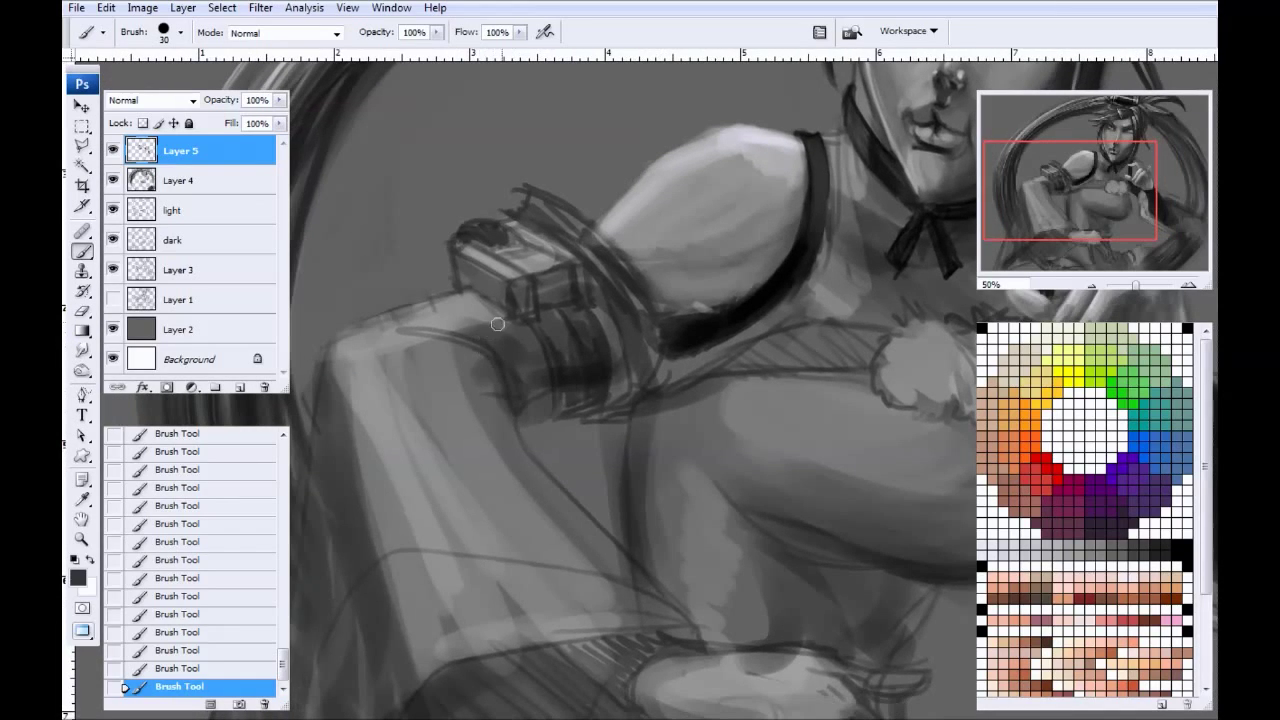
pyautogui.press('[')
pyautogui.moveTo(538, 230)
pyautogui.mouseDown()
pyautogui.moveTo(546, 202)
pyautogui.moveTo(620, 274)
pyautogui.mouseUp()
pyautogui.moveTo(558, 202); pyautogui.dragTo(654, 336)
pyautogui.moveTo(625, 264)
pyautogui.mouseDown()
pyautogui.moveTo(658, 385)
pyautogui.moveTo(650, 407)
pyautogui.moveTo(628, 407)
pyautogui.moveTo(590, 256)
pyautogui.mouseUp()
pyautogui.moveTo(637, 402); pyautogui.dragTo(548, 210)
pyautogui.moveTo(556, 210)
pyautogui.mouseDown()
pyautogui.moveTo(650, 390)
pyautogui.moveTo(646, 328)
pyautogui.moveTo(591, 233)
pyautogui.moveTo(546, 225)
pyautogui.moveTo(646, 337)
pyautogui.mouseUp()
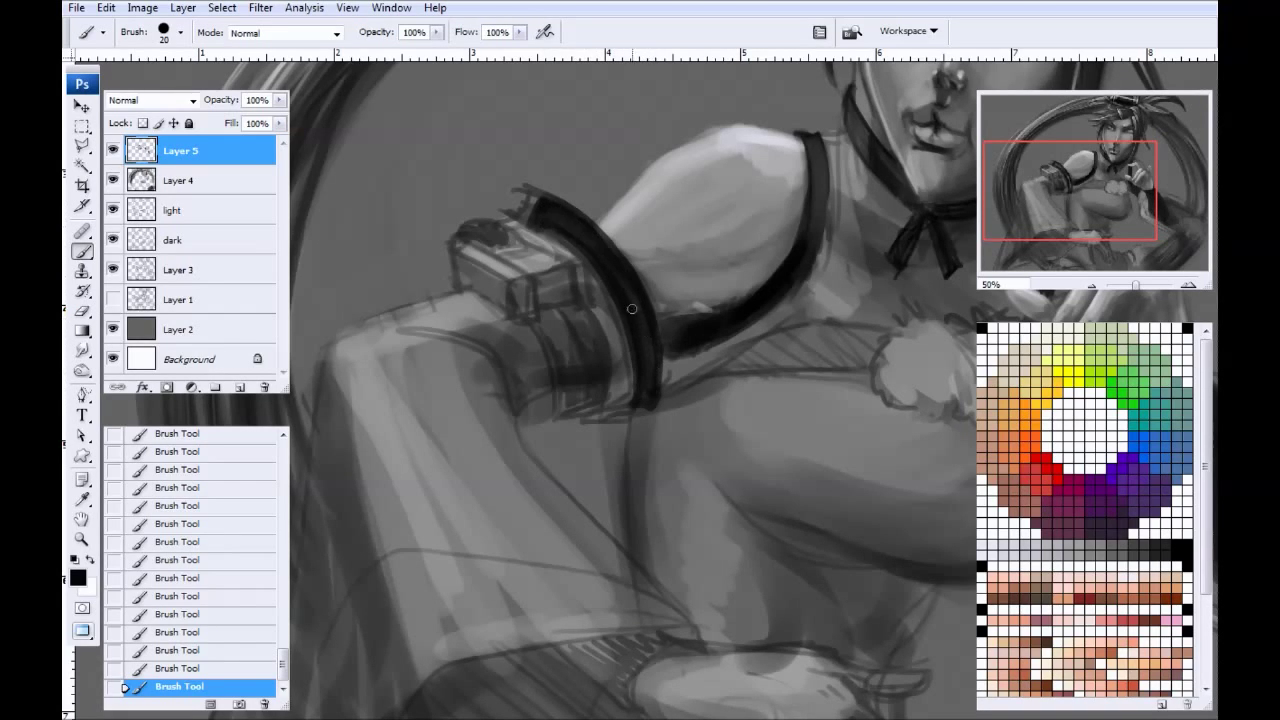
pyautogui.moveTo(654, 409)
pyautogui.mouseDown()
pyautogui.moveTo(645, 318)
pyautogui.moveTo(654, 403)
pyautogui.moveTo(604, 238)
pyautogui.mouseUp()
pyautogui.moveTo(550, 200); pyautogui.dragTo(619, 243)
pyautogui.moveTo(663, 328)
pyautogui.mouseDown()
pyautogui.moveTo(715, 334)
pyautogui.moveTo(701, 319)
pyautogui.moveTo(688, 341)
pyautogui.moveTo(541, 229)
pyautogui.moveTo(682, 280)
pyautogui.moveTo(658, 304)
pyautogui.mouseUp()
# Step: Blend the skin of the upper arm beside the strap with sampled greys, using a 20 px brush
pyautogui.keyDown('alt'); pyautogui.click(714, 276); pyautogui.keyUp('alt')
pyautogui.keyDown('alt'); pyautogui.click(804, 231); pyautogui.keyUp('alt')
pyautogui.keyDown('alt'); pyautogui.click(763, 197); pyautogui.keyUp('alt')
pyautogui.moveTo(788, 230)
pyautogui.mouseDown()
pyautogui.moveTo(765, 275)
pyautogui.moveTo(724, 303)
pyautogui.mouseUp()
pyautogui.moveTo(784, 237); pyautogui.dragTo(724, 282)
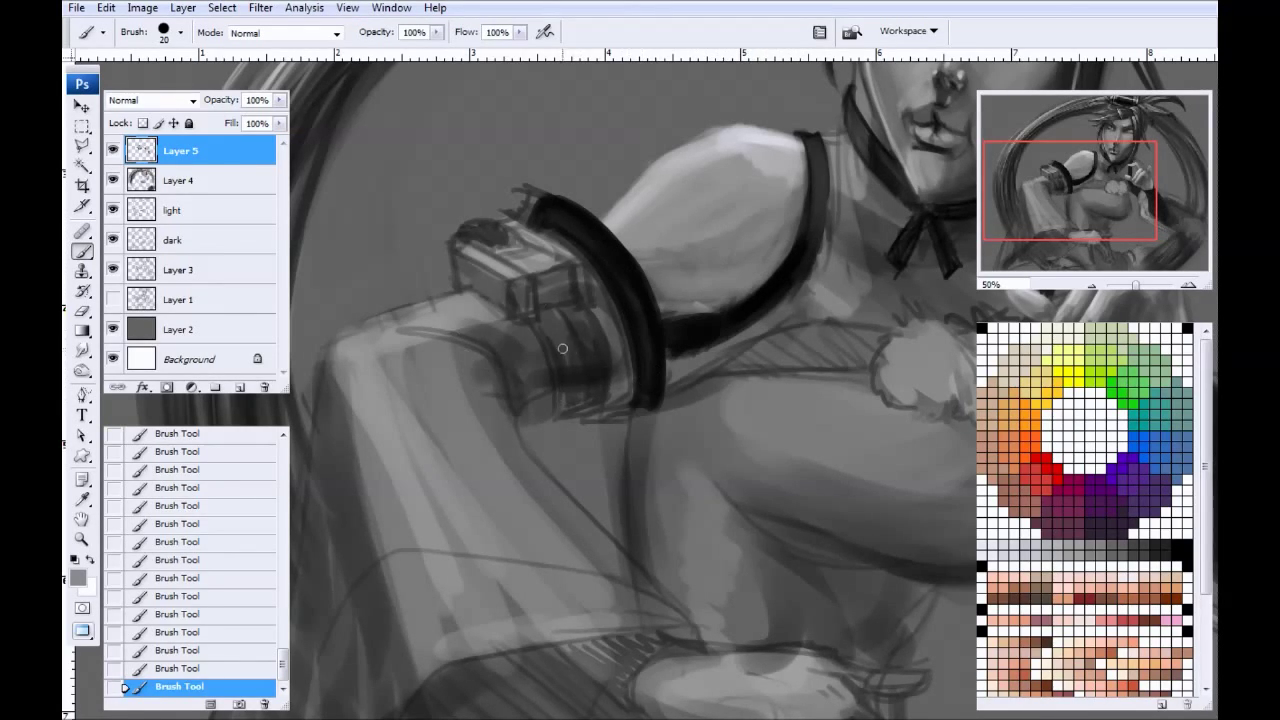
# Step: Cover the sketch lines on the cuff between the black armband and the box with sampled dark grey at 35 px
pyautogui.keyDown('alt'); pyautogui.click(610, 290); pyautogui.keyUp('alt')
pyautogui.keyDown('alt'); pyautogui.click(592, 284); pyautogui.keyUp('alt')
pyautogui.press('[')
pyautogui.press(']')
pyautogui.press(']')
pyautogui.press(']')
pyautogui.press(']')
pyautogui.moveTo(552, 232)
pyautogui.mouseDown()
pyautogui.moveTo(530, 216)
pyautogui.moveTo(572, 254)
pyautogui.mouseUp()
pyautogui.moveTo(528, 214); pyautogui.dragTo(616, 324)
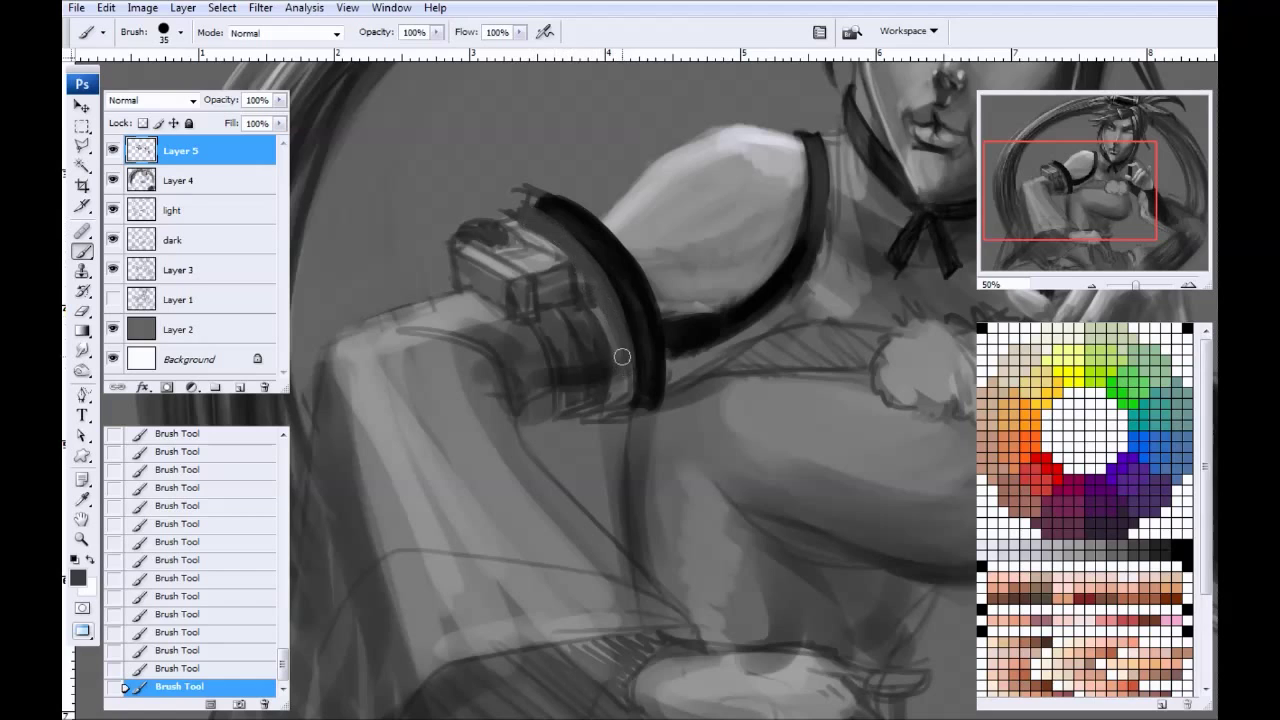
pyautogui.moveTo(625, 392)
pyautogui.mouseDown()
pyautogui.moveTo(622, 366)
pyautogui.moveTo(606, 415)
pyautogui.moveTo(579, 413)
pyautogui.moveTo(585, 426)
pyautogui.mouseUp()
# Step: Paint out the stray sketch lines at the armband's upper end with sampled background grey, using a 25 px brush
pyautogui.press('[')
pyautogui.press('[')
pyautogui.keyDown('alt'); pyautogui.click(532, 174); pyautogui.keyUp('alt')
pyautogui.moveTo(529, 191)
pyautogui.mouseDown()
pyautogui.moveTo(514, 188)
pyautogui.moveTo(526, 210)
pyautogui.moveTo(508, 212)
pyautogui.mouseUp()
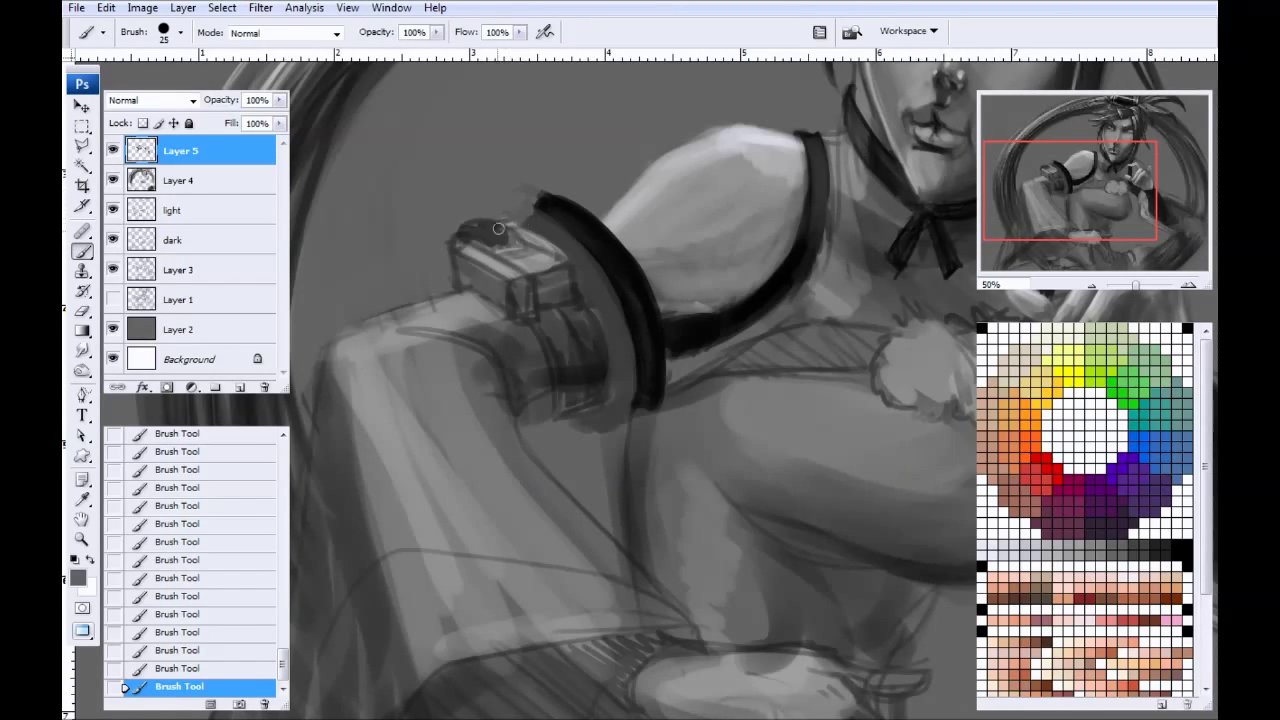
# Step: Reshape the armband's upper tip in sampled black with a 9 px brush and trim its contour with background grey
pyautogui.keyDown('alt'); pyautogui.click(551, 209); pyautogui.keyUp('alt')
pyautogui.press('[')
pyautogui.press('[')
pyautogui.moveTo(557, 195); pyautogui.dragTo(545, 189)
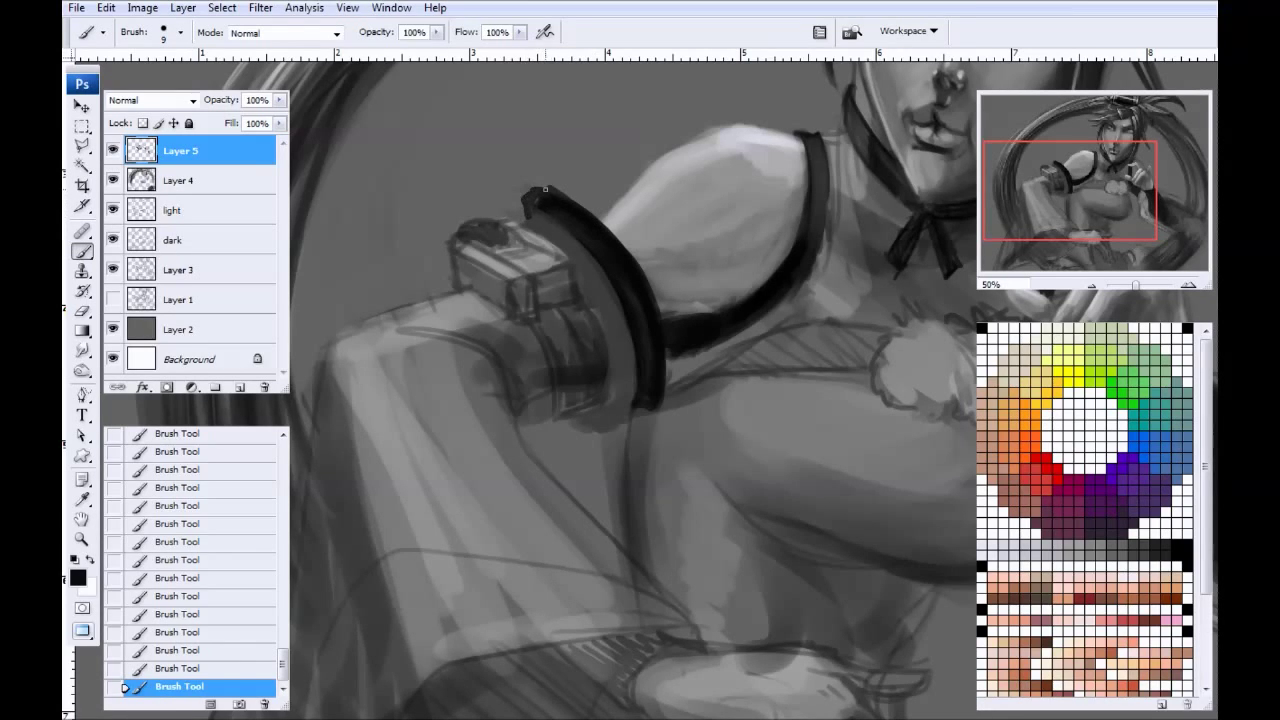
pyautogui.keyDown('alt'); pyautogui.click(515, 187); pyautogui.keyUp('alt')
pyautogui.moveTo(550, 168); pyautogui.dragTo(509, 189)
# Step: Paint white highlights along the upper edges and top face of the box on the arm, using a 6 px brush
pyautogui.keyDown('alt'); pyautogui.click(523, 211); pyautogui.keyUp('alt')
pyautogui.keyDown('alt'); pyautogui.click(544, 240); pyautogui.keyUp('alt')
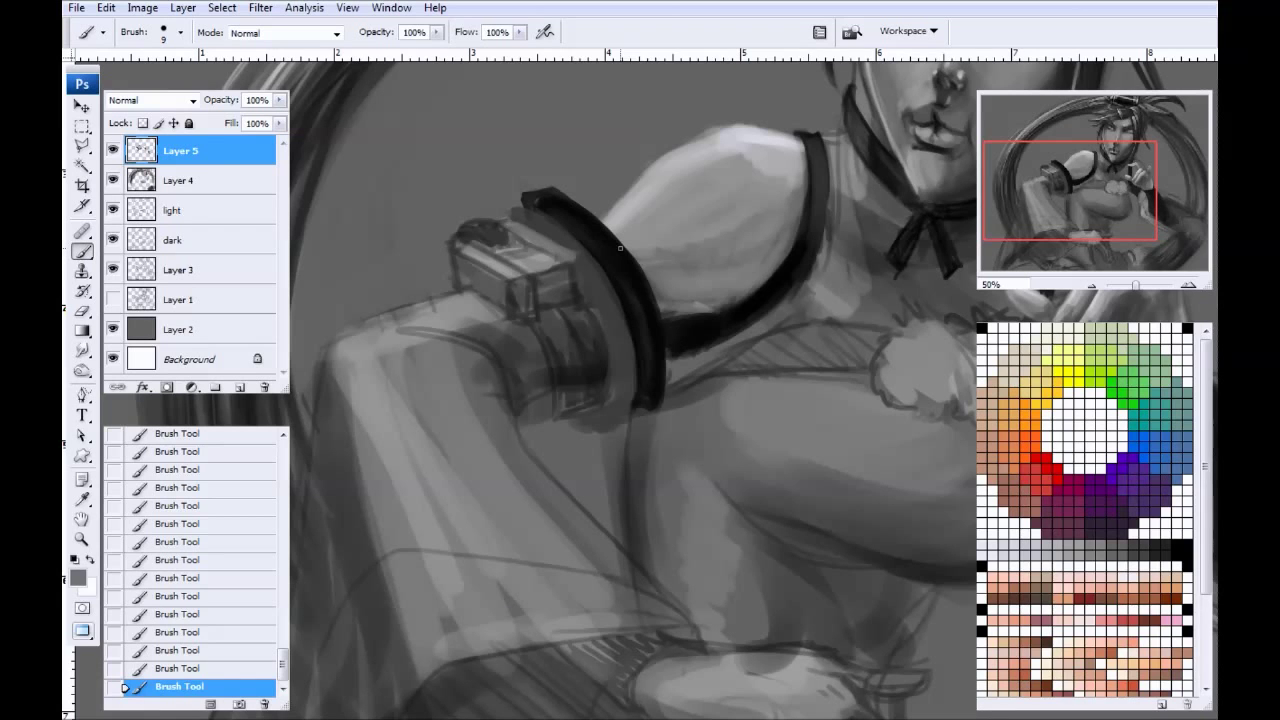
pyautogui.click(999, 348)
pyautogui.moveTo(511, 228); pyautogui.dragTo(572, 260)
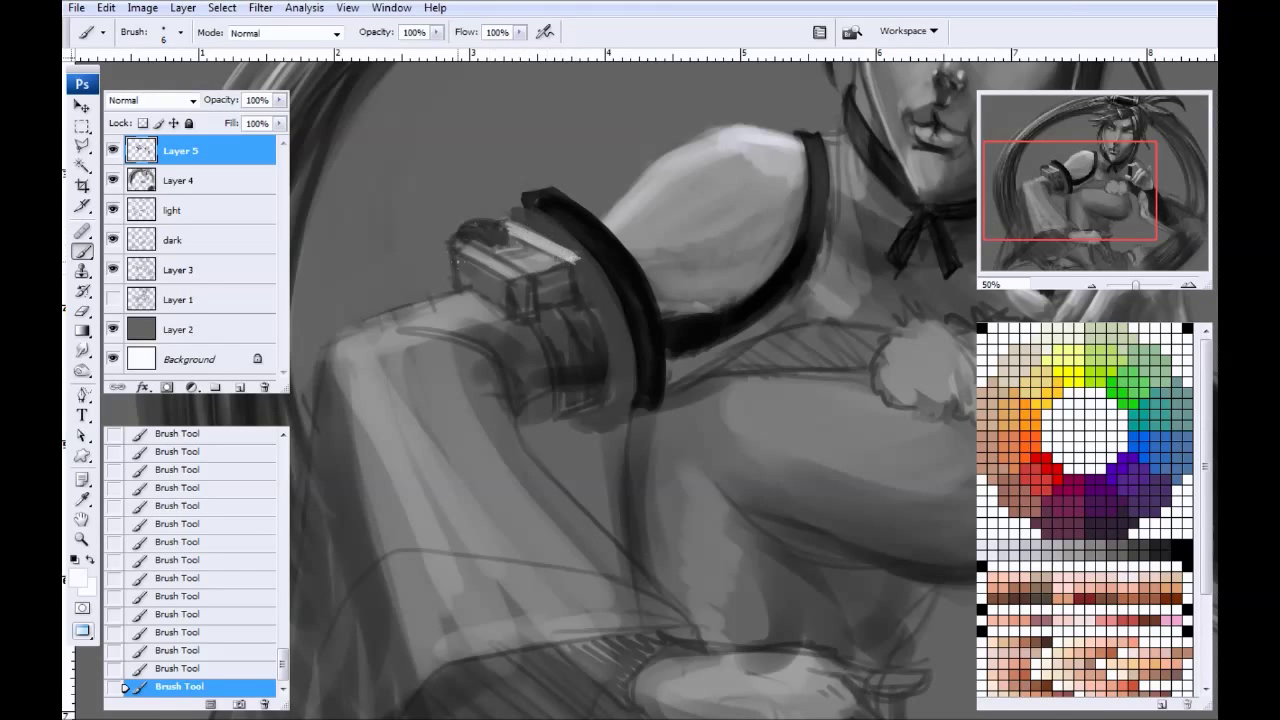
pyautogui.moveTo(463, 241)
pyautogui.mouseDown()
pyautogui.moveTo(521, 274)
pyautogui.moveTo(451, 246)
pyautogui.moveTo(512, 268)
pyautogui.mouseUp()
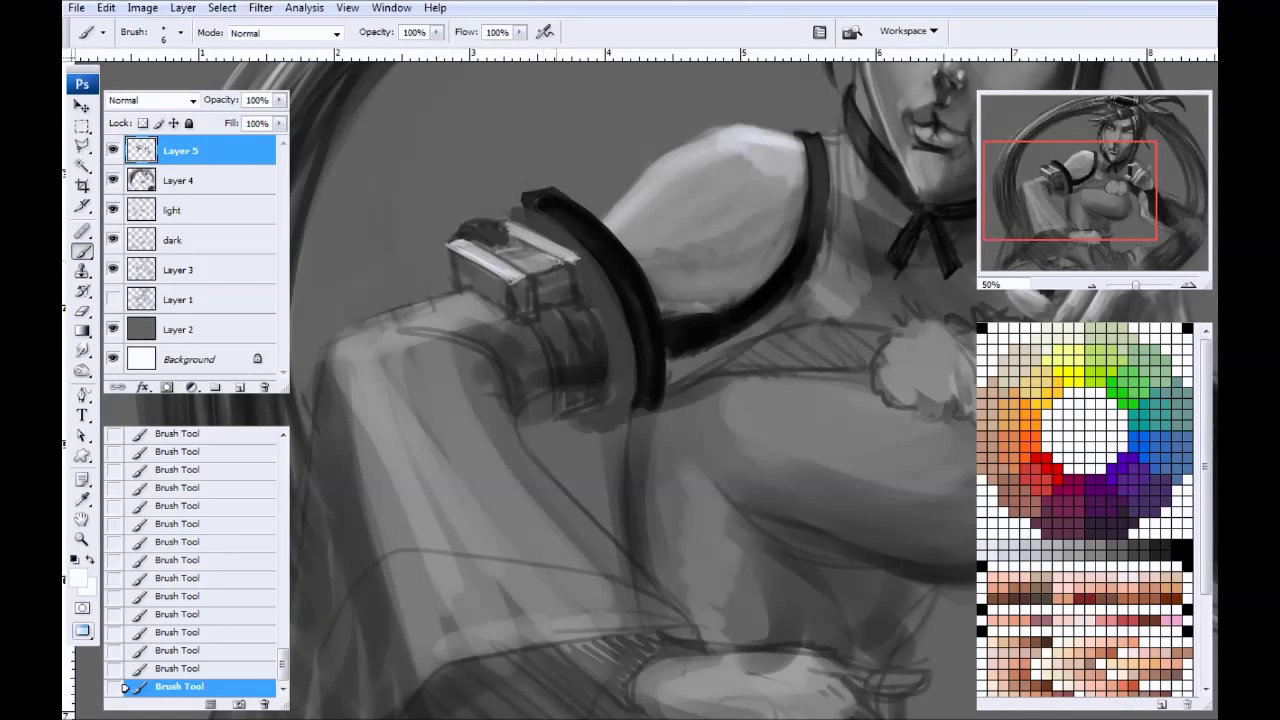
pyautogui.moveTo(524, 258); pyautogui.dragTo(540, 260)
pyautogui.moveTo(546, 258); pyautogui.dragTo(531, 266)
# Step: Shade the front and side faces of the box on the arm with sampled dark and light greys, using brushes around 10 px
pyautogui.keyDown('alt'); pyautogui.click(530, 284); pyautogui.keyUp('alt')
pyautogui.press(']')
pyautogui.press(']')
pyautogui.moveTo(521, 275); pyautogui.dragTo(519, 279)
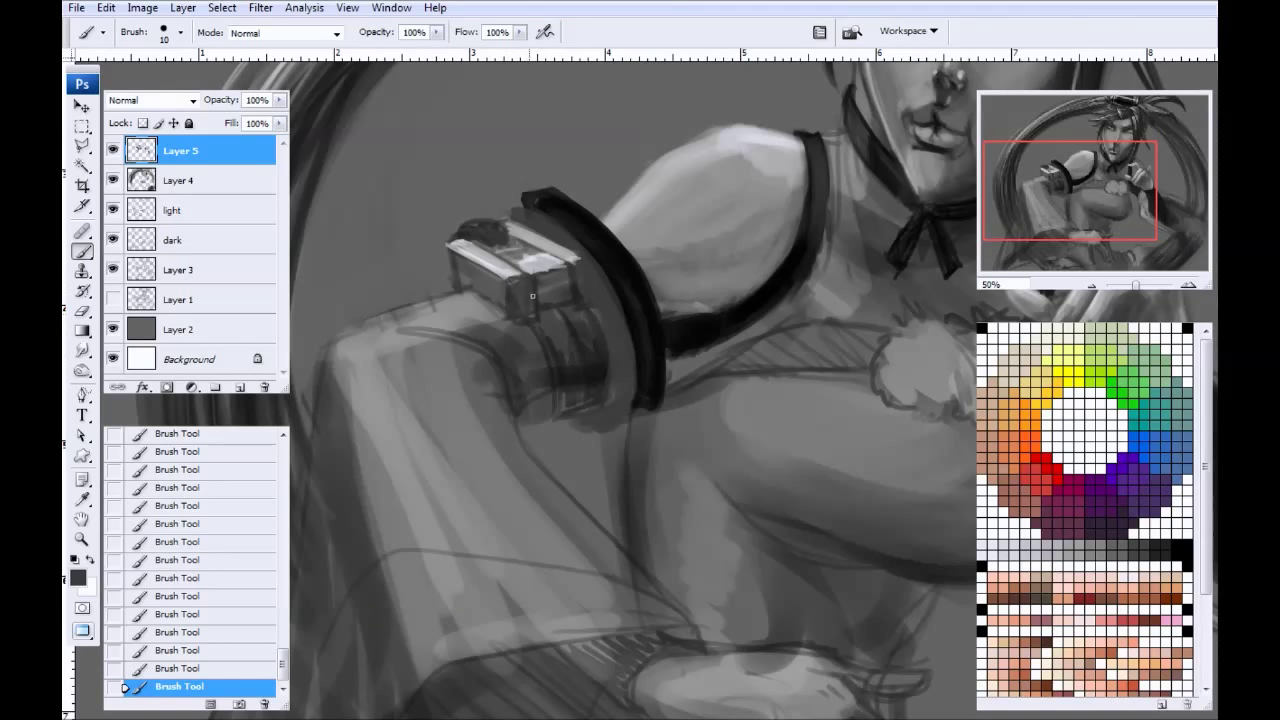
pyautogui.keyDown('alt'); pyautogui.click(546, 261); pyautogui.keyUp('alt')
pyautogui.moveTo(580, 269)
pyautogui.mouseDown()
pyautogui.moveTo(577, 300)
pyautogui.moveTo(562, 246)
pyautogui.moveTo(584, 266)
pyautogui.moveTo(570, 267)
pyautogui.moveTo(579, 298)
pyautogui.moveTo(567, 271)
pyautogui.moveTo(569, 291)
pyautogui.moveTo(556, 277)
pyautogui.moveTo(531, 300)
pyautogui.moveTo(528, 285)
pyautogui.moveTo(519, 313)
pyautogui.moveTo(467, 220)
pyautogui.moveTo(483, 271)
pyautogui.moveTo(490, 229)
pyautogui.moveTo(475, 296)
pyautogui.moveTo(509, 305)
pyautogui.moveTo(457, 277)
pyautogui.moveTo(505, 300)
pyautogui.moveTo(456, 261)
pyautogui.moveTo(484, 289)
pyautogui.moveTo(512, 284)
pyautogui.moveTo(456, 263)
pyautogui.moveTo(504, 312)
pyautogui.mouseUp()
pyautogui.keyDown('alt'); pyautogui.click(582, 281); pyautogui.keyUp('alt')
pyautogui.keyDown('alt'); pyautogui.click(560, 249); pyautogui.keyUp('alt')
pyautogui.press(']')
pyautogui.press(']')
pyautogui.press('[')
pyautogui.press('[')
pyautogui.press('[')
pyautogui.keyDown('alt'); pyautogui.click(514, 284); pyautogui.keyUp('alt')
pyautogui.press('[')
pyautogui.press('[')
pyautogui.press('[')
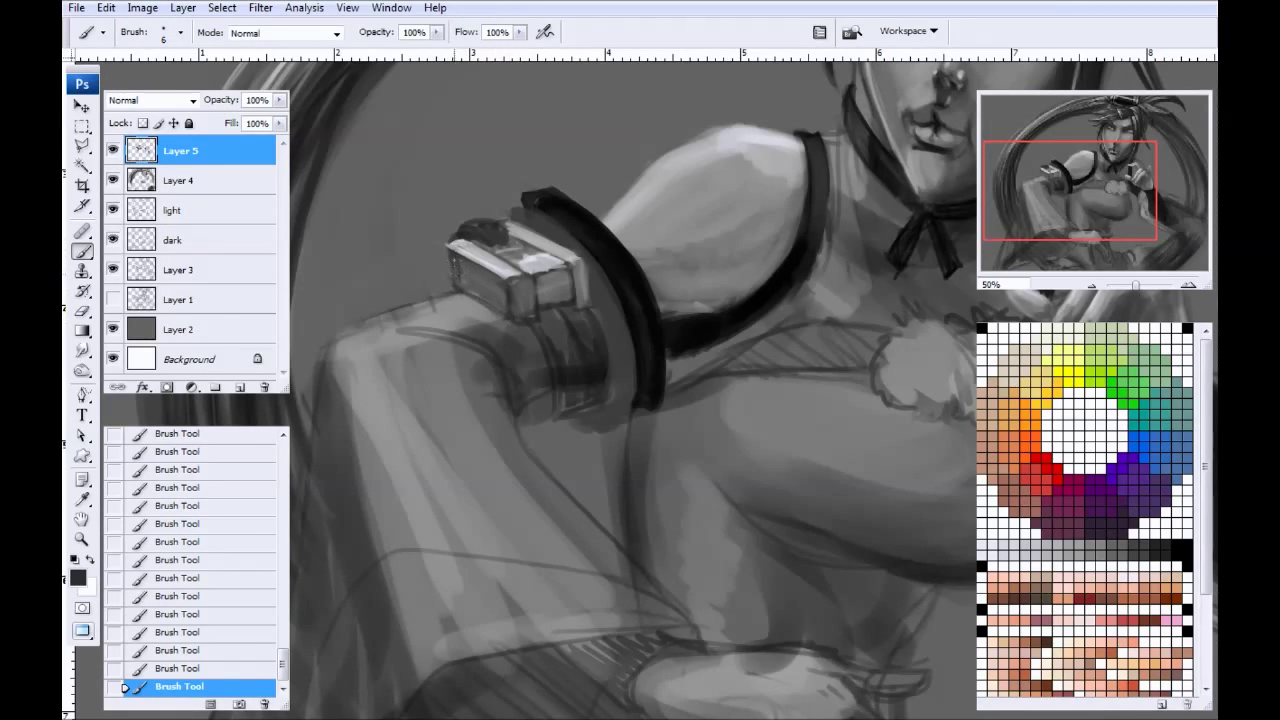
# Step: Paint the dark strap over the top of the box in sampled near-black, using a 7 px brush
pyautogui.keyDown('alt'); pyautogui.click(499, 234); pyautogui.keyUp('alt')
pyautogui.moveTo(520, 245); pyautogui.dragTo(499, 243)
pyautogui.keyDown('alt'); pyautogui.click(590, 205); pyautogui.keyUp('alt')
pyautogui.press('[')
pyautogui.press('[')
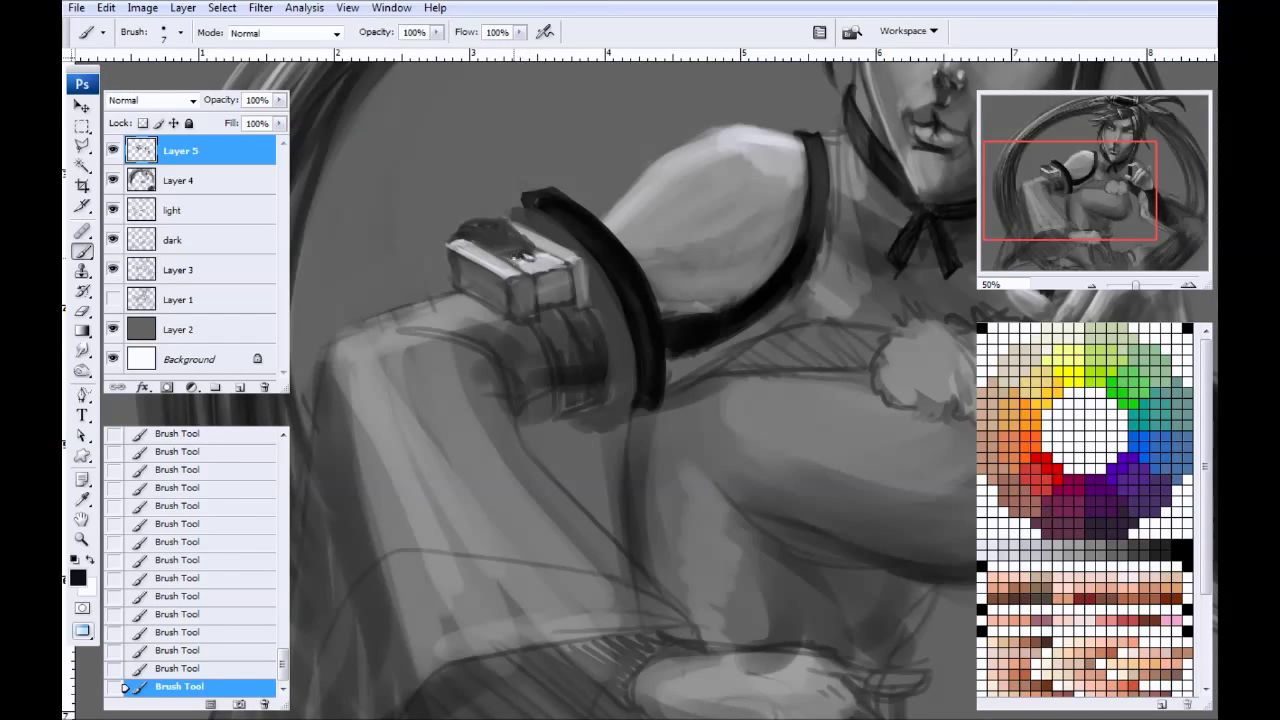
pyautogui.moveTo(505, 250)
pyautogui.mouseDown()
pyautogui.moveTo(466, 228)
pyautogui.moveTo(451, 237)
pyautogui.moveTo(461, 226)
pyautogui.moveTo(515, 240)
pyautogui.moveTo(481, 212)
pyautogui.moveTo(495, 245)
pyautogui.moveTo(487, 222)
pyautogui.moveTo(508, 257)
pyautogui.mouseUp()
# Step: Darken the strap hanging below the box on the arm with near-black, using brushes from 10 px up
pyautogui.press(']')
pyautogui.press(']')
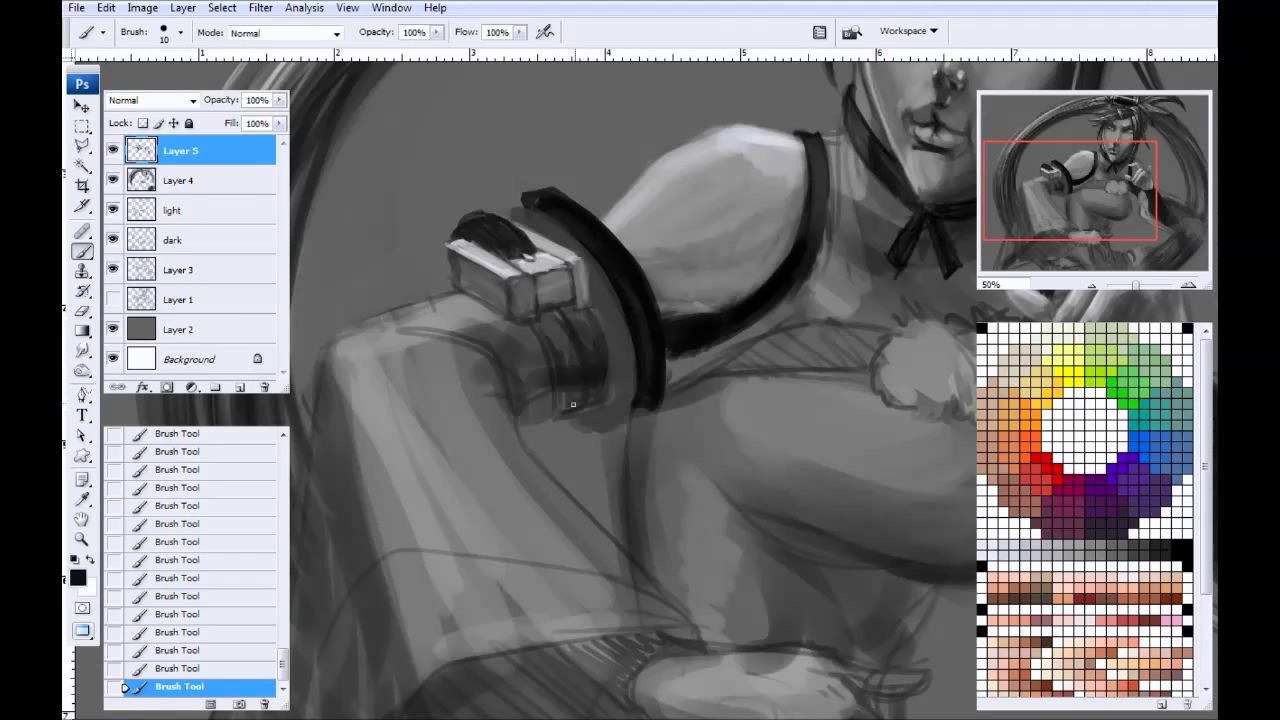
pyautogui.press(']')
pyautogui.moveTo(553, 340); pyautogui.dragTo(550, 396)
pyautogui.press('[')
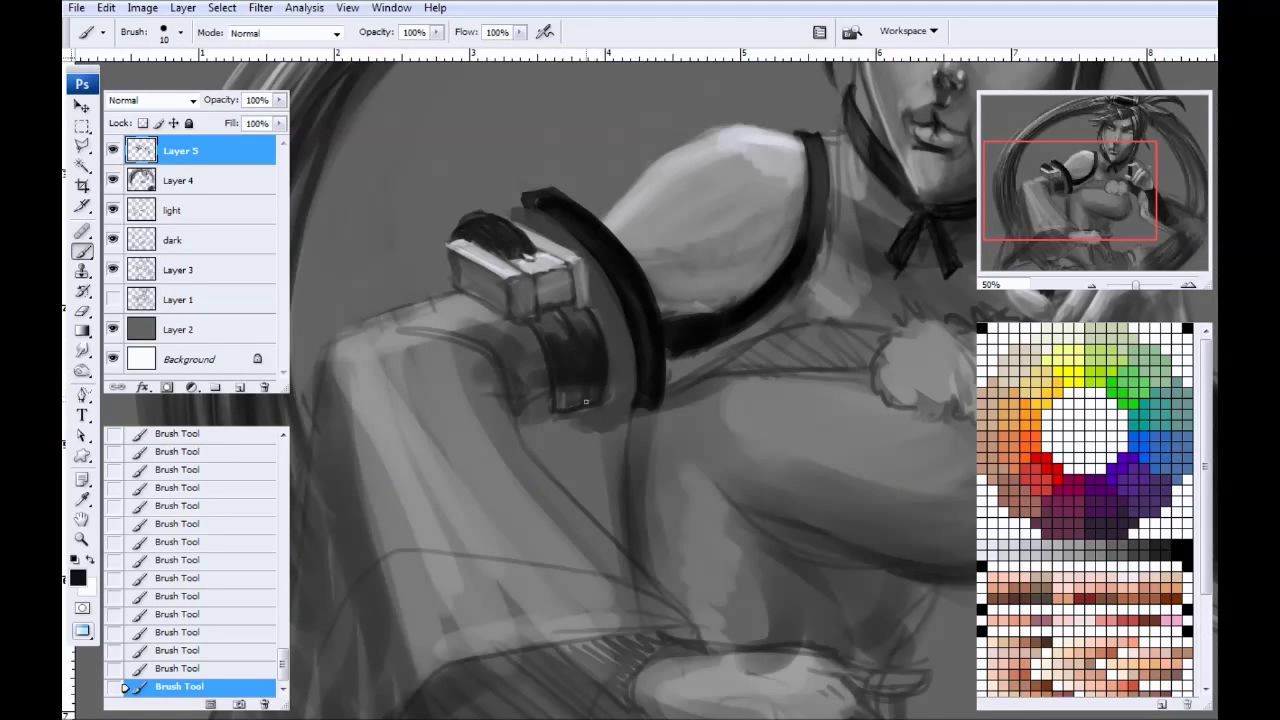
# Step: Shade the chest and lower neck beside the shoulder strap with sampled dark grey, using brushes up to 45 px
pyautogui.keyDown('alt'); pyautogui.click(600, 405); pyautogui.keyUp('alt')
pyautogui.press(']')
pyautogui.press(']')
pyautogui.moveTo(680, 380)
pyautogui.mouseDown()
pyautogui.moveTo(783, 316)
pyautogui.moveTo(661, 377)
pyautogui.moveTo(743, 346)
pyautogui.moveTo(818, 281)
pyautogui.mouseUp()
pyautogui.moveTo(862, 180); pyautogui.dragTo(712, 197)
pyautogui.moveTo(656, 322)
pyautogui.mouseDown()
pyautogui.moveTo(685, 258)
pyautogui.moveTo(671, 280)
pyautogui.moveTo(690, 198)
pyautogui.mouseUp()
pyautogui.moveTo(673, 278); pyautogui.dragTo(685, 174)
pyautogui.moveTo(681, 240)
pyautogui.mouseDown()
pyautogui.moveTo(693, 158)
pyautogui.moveTo(736, 217)
pyautogui.moveTo(700, 240)
pyautogui.mouseUp()
pyautogui.moveTo(720, 325); pyautogui.dragTo(694, 286)
pyautogui.press(']')
pyautogui.press(']')
pyautogui.moveTo(669, 327); pyautogui.dragTo(723, 334)
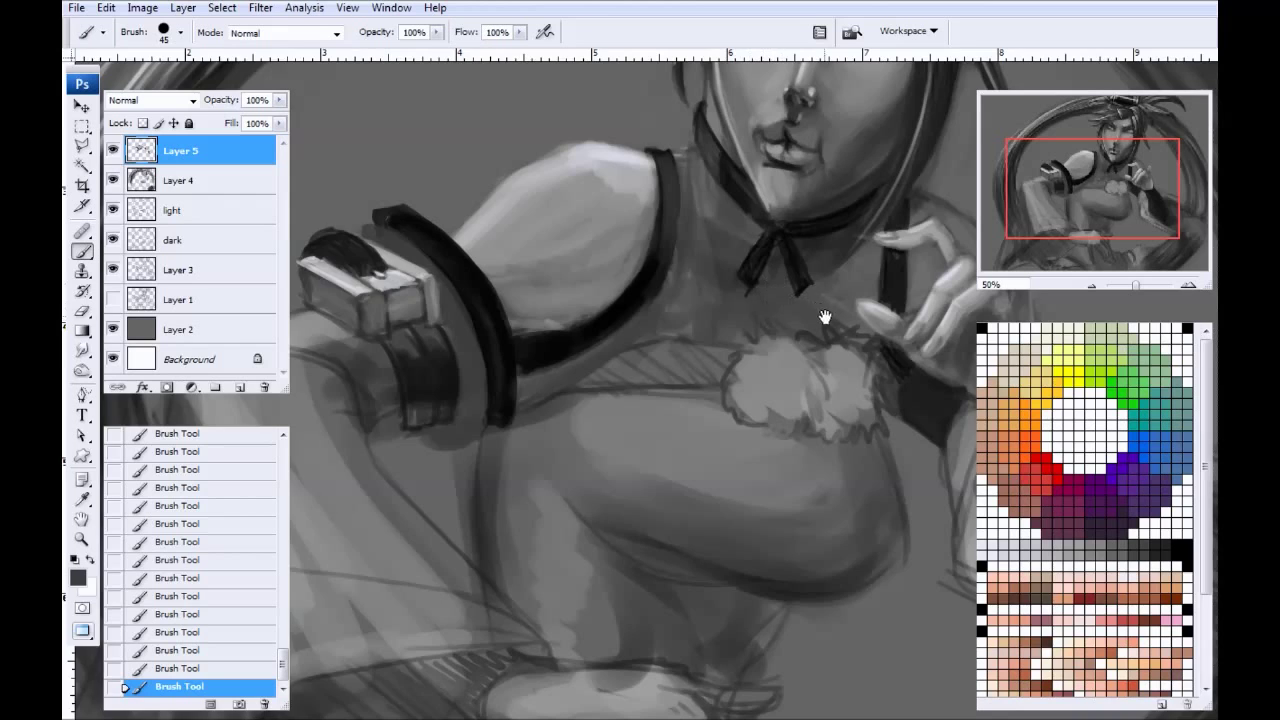
# Step: Darken the light hair strand beside the jaw with a 10 px brush and blend its tip into the neck with sampled greys
pyautogui.moveTo(826, 317); pyautogui.dragTo(686, 319)
pyautogui.press('[')
pyautogui.press('[')
pyautogui.press('[')
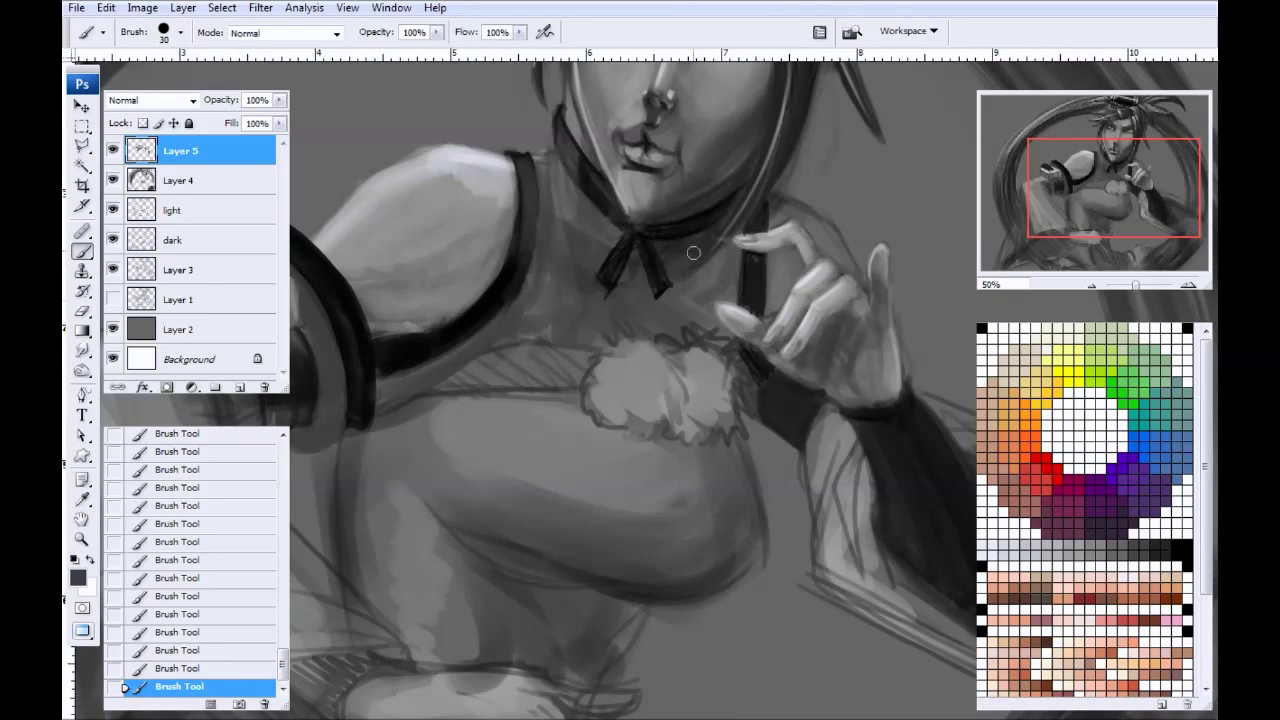
pyautogui.press('[')
pyautogui.press('[')
pyautogui.moveTo(776, 137); pyautogui.dragTo(727, 230)
pyautogui.keyDown('alt'); pyautogui.click(803, 117); pyautogui.keyUp('alt')
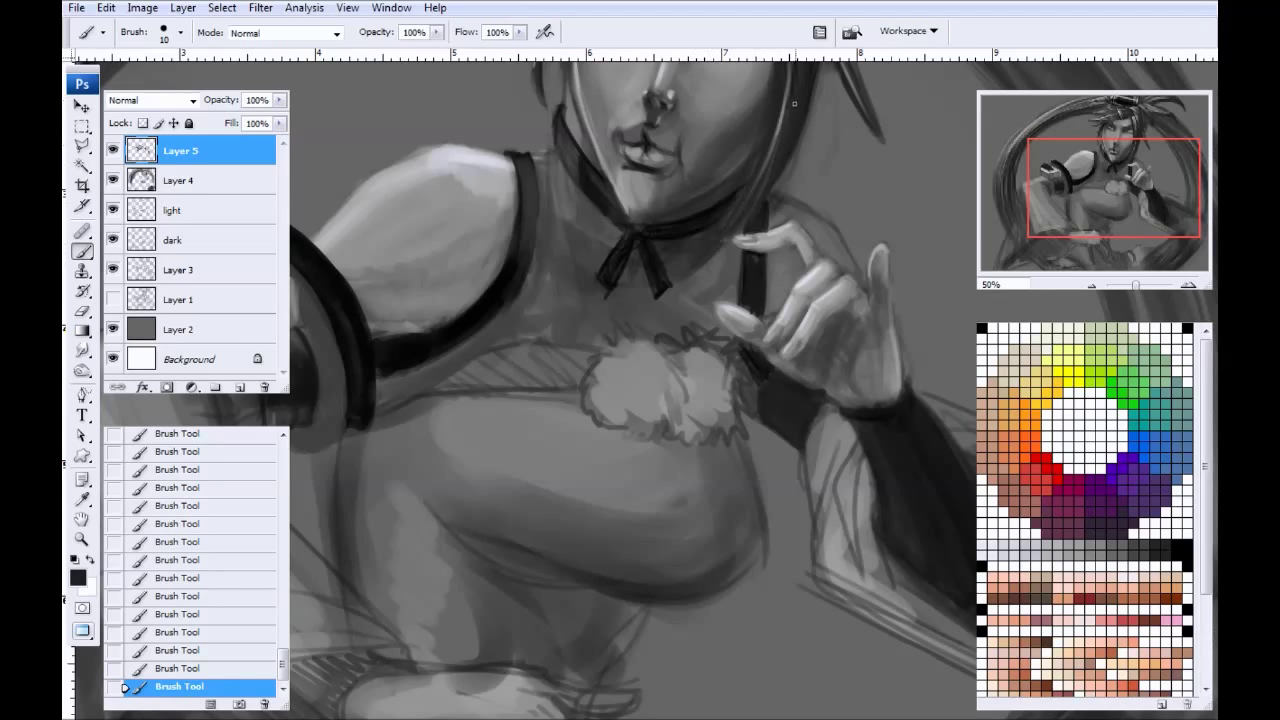
pyautogui.keyDown('alt'); pyautogui.click(590, 252); pyautogui.keyUp('alt')
pyautogui.keyDown('alt'); pyautogui.click(717, 249); pyautogui.keyUp('alt')
pyautogui.keyDown('alt'); pyautogui.click(717, 269); pyautogui.keyUp('alt')
# Step: Rework the strap hanging below the arm box with sampled dark grey, reducing the brush from 30 px to 8 px
pyautogui.keyDown('alt'); pyautogui.click(461, 157); pyautogui.keyUp('alt')
pyautogui.press(']')
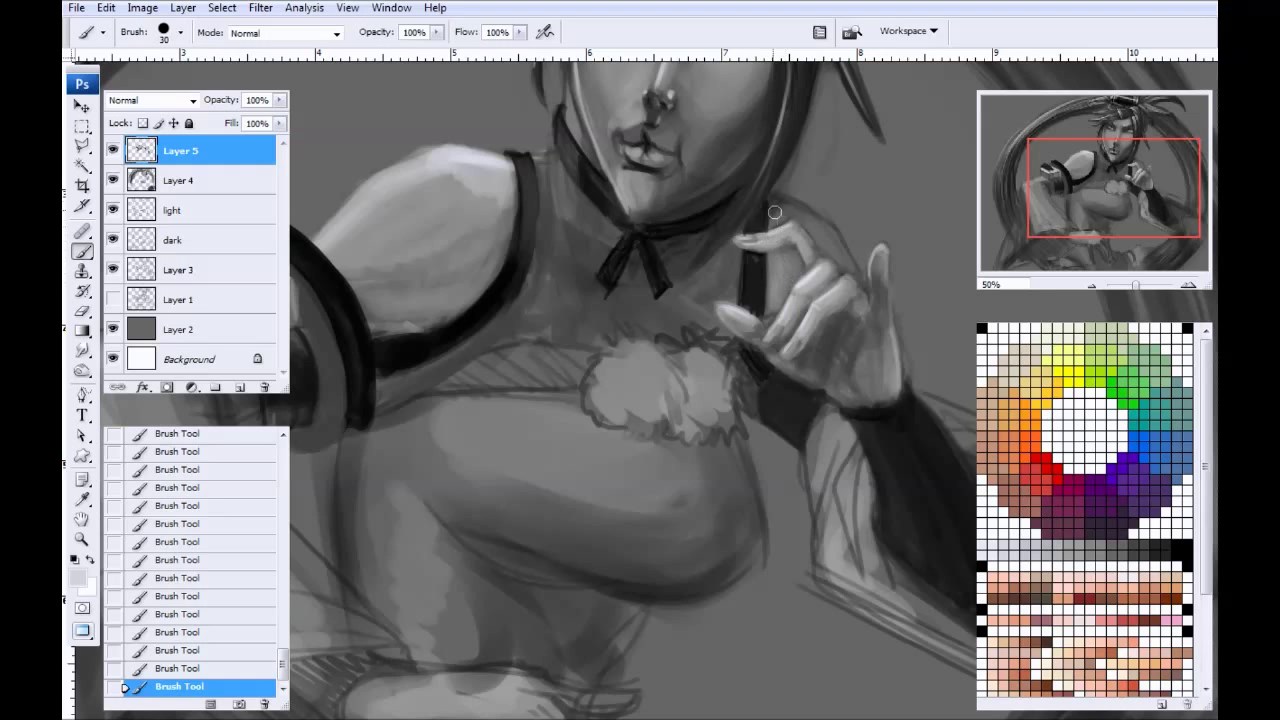
pyautogui.moveTo(395, 352)
pyautogui.mouseDown()
pyautogui.moveTo(420, 337)
pyautogui.moveTo(297, 354)
pyautogui.mouseUp()
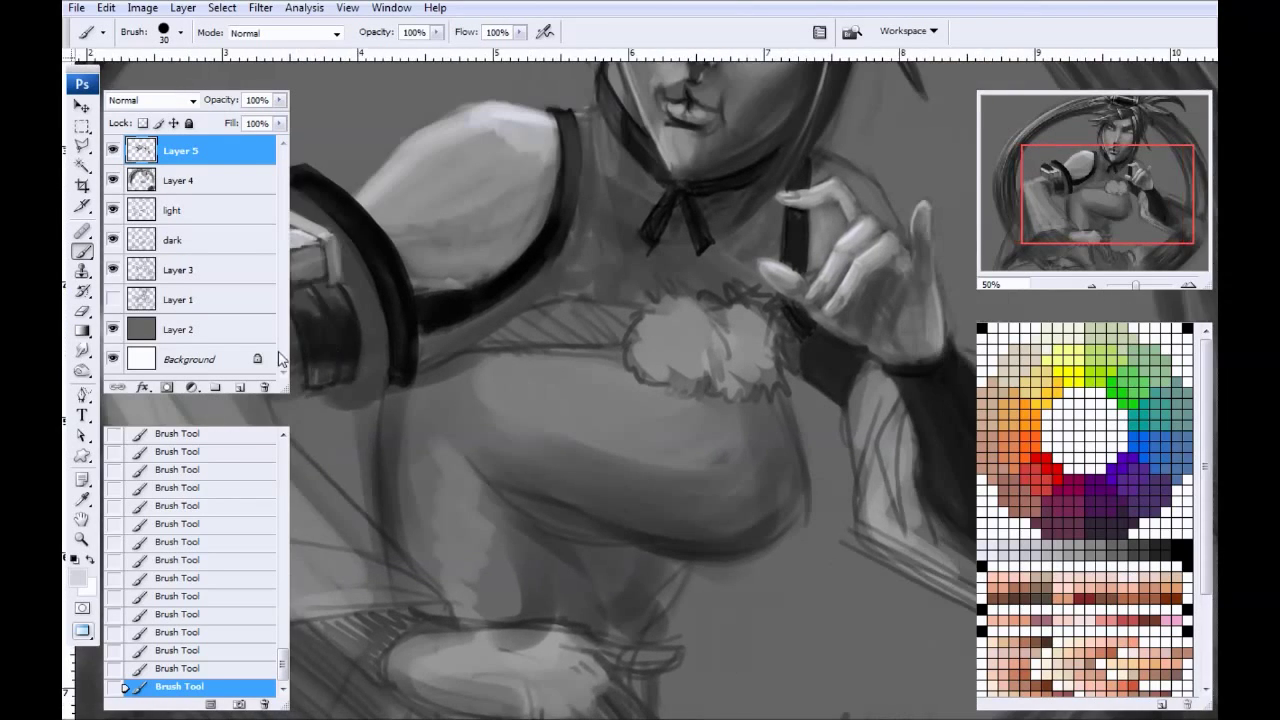
pyautogui.moveTo(456, 380); pyautogui.dragTo(374, 368)
pyautogui.moveTo(457, 309)
pyautogui.mouseDown()
pyautogui.moveTo(500, 306)
pyautogui.moveTo(514, 366)
pyautogui.moveTo(444, 361)
pyautogui.moveTo(600, 377)
pyautogui.mouseUp()
pyautogui.keyDown('alt'); pyautogui.click(506, 303); pyautogui.keyUp('alt')
pyautogui.press(']')
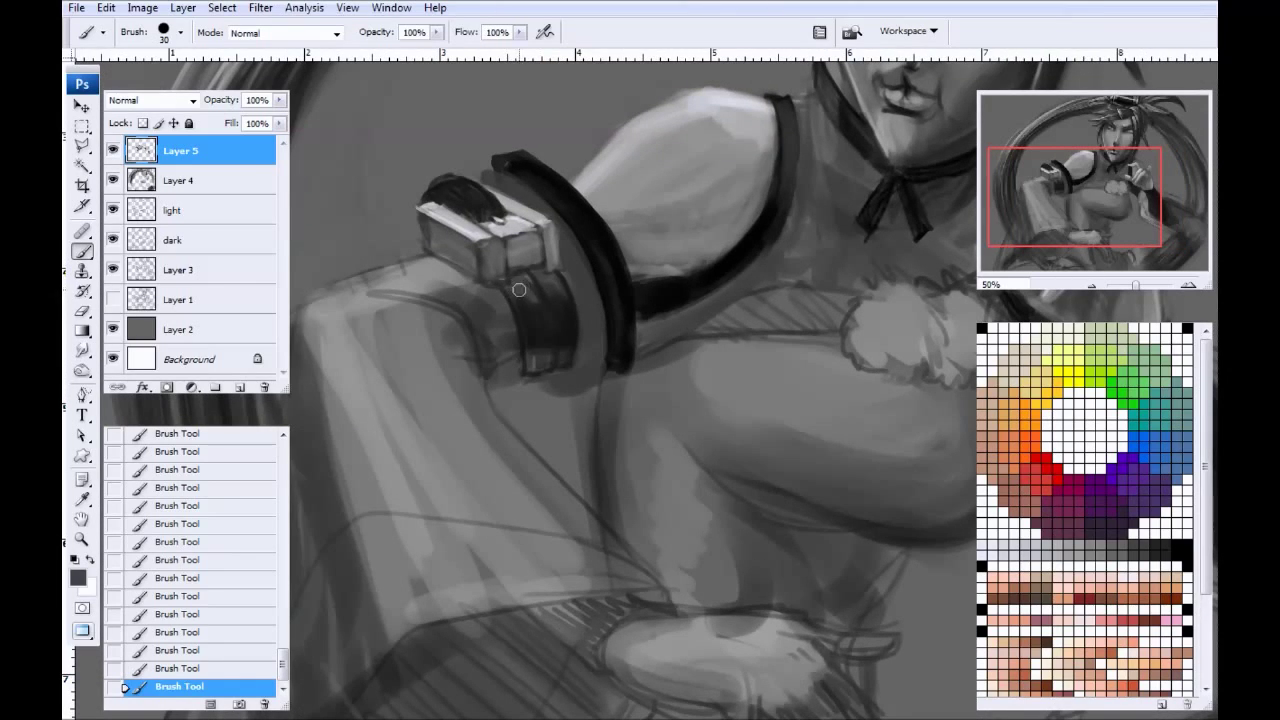
pyautogui.press('[')
pyautogui.moveTo(510, 289)
pyautogui.mouseDown()
pyautogui.moveTo(561, 310)
pyautogui.moveTo(531, 293)
pyautogui.mouseUp()
pyautogui.press('[')
pyautogui.press('[')
pyautogui.press('[')
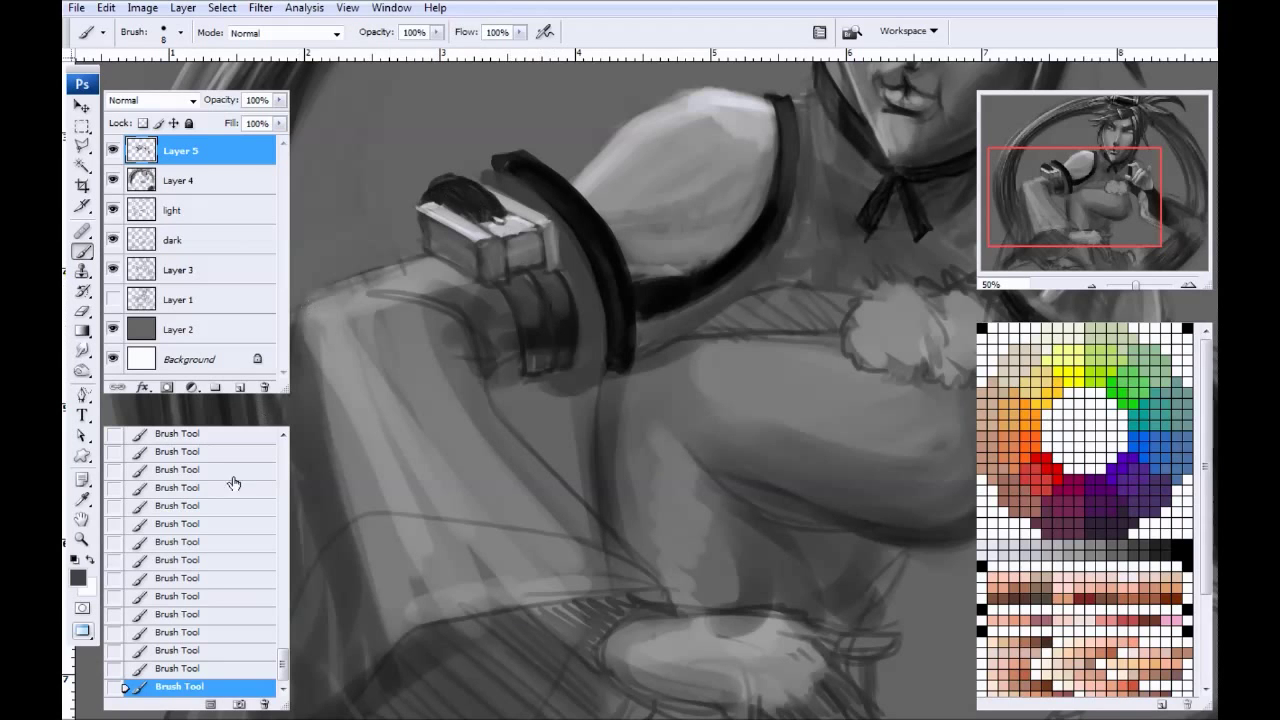
# Step: Undo the last three strokes and repaint the edges of the strap below the arm box in dark tones
pyautogui.hotkey('ctrl', 'alt', 'z')
pyautogui.hotkey('ctrl', 'alt', 'z')
pyautogui.hotkey('ctrl', 'alt', 'z')
pyautogui.click(558, 344)
pyautogui.click(496, 260)
pyautogui.press('d')
pyautogui.moveTo(512, 376); pyautogui.dragTo(494, 386)
# Step: Shade the sleeve's top edge and elbow beside the arm box with dark grey, using brushes from 35 px up
pyautogui.press(']')
pyautogui.moveTo(465, 287)
pyautogui.mouseDown()
pyautogui.moveTo(411, 286)
pyautogui.moveTo(438, 287)
pyautogui.moveTo(489, 345)
pyautogui.moveTo(502, 316)
pyautogui.moveTo(456, 278)
pyautogui.moveTo(400, 287)
pyautogui.moveTo(446, 270)
pyautogui.moveTo(408, 262)
pyautogui.moveTo(408, 277)
pyautogui.moveTo(343, 280)
pyautogui.mouseUp()
pyautogui.moveTo(388, 335)
pyautogui.mouseDown()
pyautogui.moveTo(523, 300)
pyautogui.moveTo(534, 281)
pyautogui.mouseUp()
pyautogui.press(']')
pyautogui.press(']')
pyautogui.moveTo(545, 236)
pyautogui.mouseDown()
pyautogui.moveTo(580, 212)
pyautogui.moveTo(505, 256)
pyautogui.mouseUp()
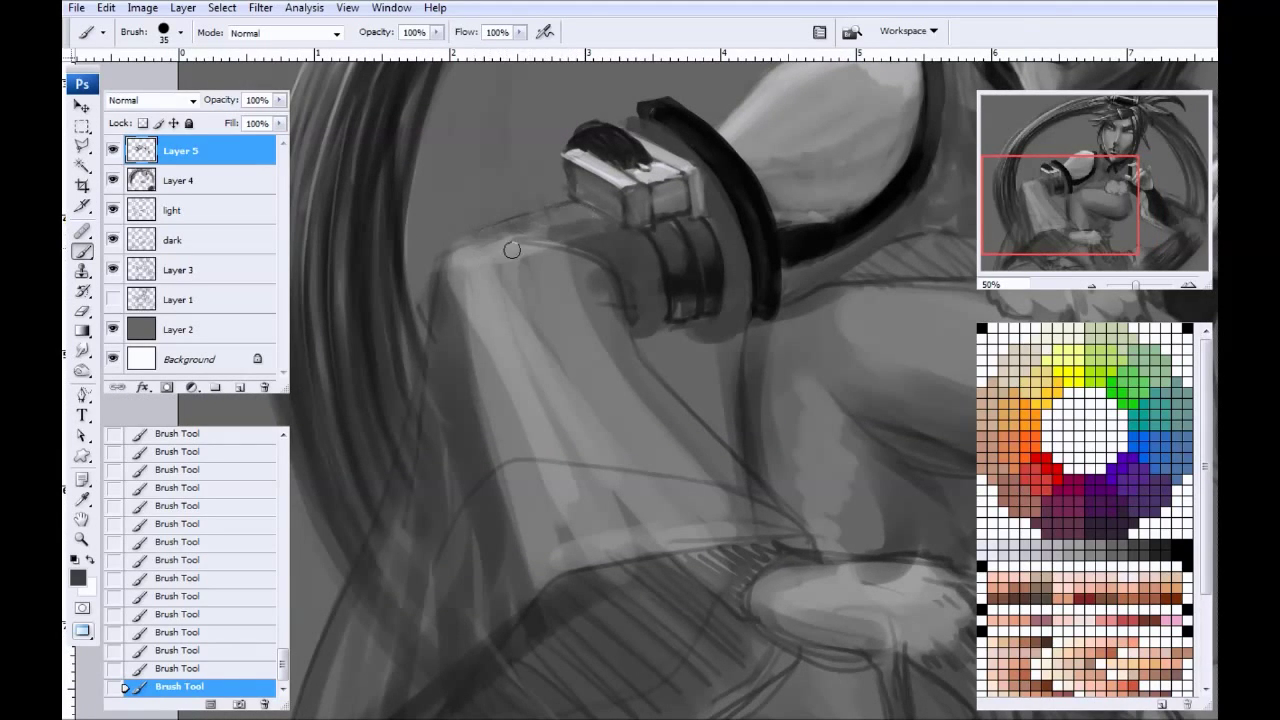
pyautogui.press(']')
pyautogui.moveTo(575, 236); pyautogui.dragTo(556, 228)
pyautogui.moveTo(624, 290); pyautogui.dragTo(493, 242)
pyautogui.moveTo(590, 274); pyautogui.dragTo(488, 285)
pyautogui.moveTo(560, 259); pyautogui.dragTo(477, 299)
pyautogui.moveTo(496, 250)
pyautogui.mouseDown()
pyautogui.moveTo(455, 296)
pyautogui.moveTo(464, 246)
pyautogui.mouseUp()
pyautogui.press(']')
pyautogui.press(']')
pyautogui.press(']')
pyautogui.press(']')
pyautogui.moveTo(538, 230); pyautogui.dragTo(456, 266)
# Step: Model the sleeve's rounded top and upper folds with sampled mid grey, using brushes from 30 px up
pyautogui.keyDown('alt'); pyautogui.click(463, 277); pyautogui.keyUp('alt')
pyautogui.press('[')
pyautogui.press('[')
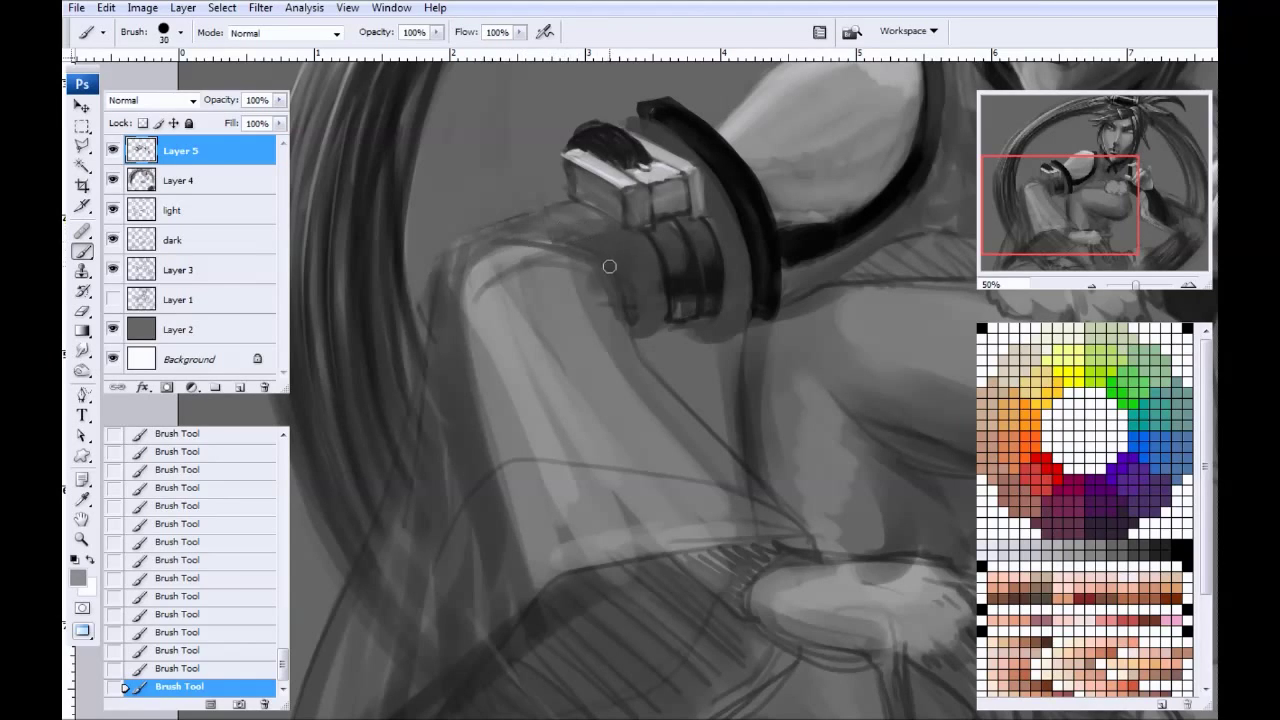
pyautogui.moveTo(597, 254)
pyautogui.mouseDown()
pyautogui.moveTo(549, 227)
pyautogui.moveTo(598, 253)
pyautogui.moveTo(545, 237)
pyautogui.moveTo(609, 277)
pyautogui.moveTo(531, 256)
pyautogui.moveTo(576, 260)
pyautogui.moveTo(610, 292)
pyautogui.moveTo(534, 269)
pyautogui.moveTo(605, 289)
pyautogui.moveTo(611, 263)
pyautogui.moveTo(572, 226)
pyautogui.moveTo(621, 271)
pyautogui.moveTo(570, 211)
pyautogui.moveTo(623, 267)
pyautogui.moveTo(585, 215)
pyautogui.moveTo(483, 235)
pyautogui.moveTo(536, 271)
pyautogui.moveTo(507, 262)
pyautogui.mouseUp()
pyautogui.press(']')
pyautogui.press(']')
pyautogui.press(']')
pyautogui.moveTo(571, 308); pyautogui.dragTo(527, 316)
pyautogui.moveTo(484, 250); pyautogui.dragTo(458, 275)
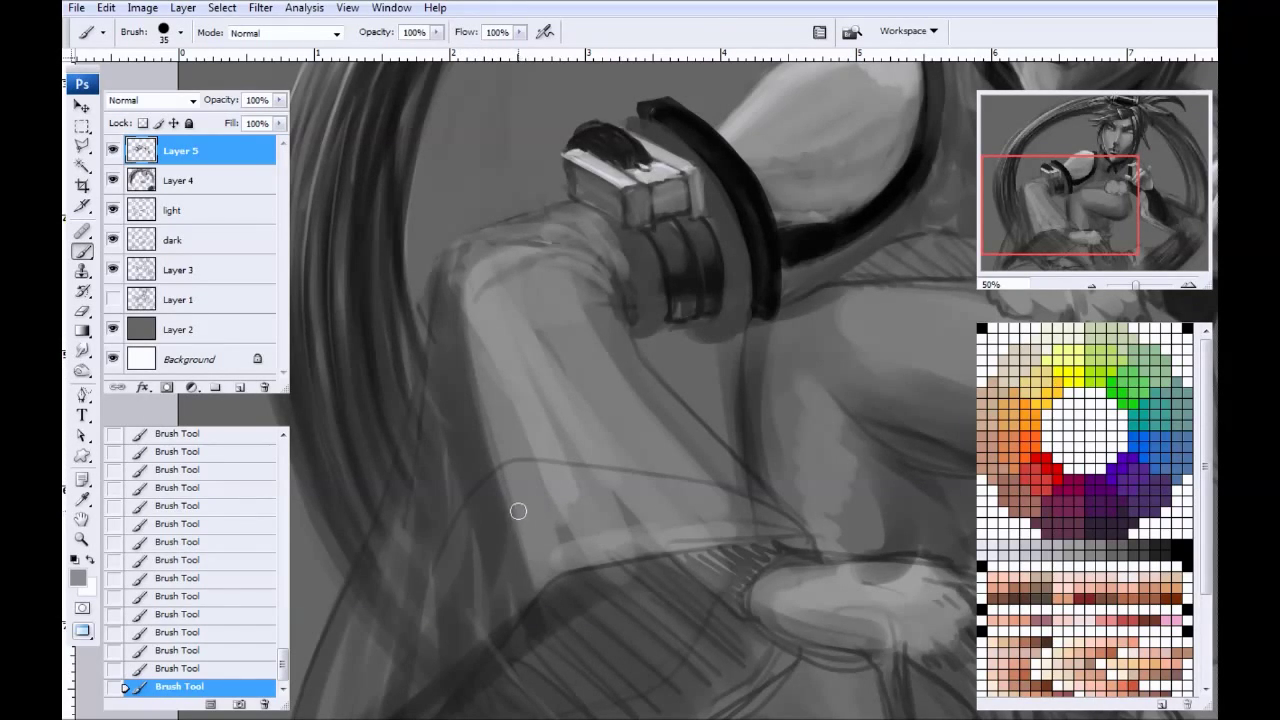
# Step: Blend the folds down the sleeve and cover its sketch lines with sampled greys, using brushes up to 60 px
pyautogui.moveTo(486, 418); pyautogui.dragTo(456, 330)
pyautogui.moveTo(455, 156)
pyautogui.mouseDown()
pyautogui.moveTo(510, 129)
pyautogui.moveTo(465, 193)
pyautogui.moveTo(543, 191)
pyautogui.moveTo(620, 306)
pyautogui.moveTo(689, 377)
pyautogui.moveTo(677, 351)
pyautogui.moveTo(543, 446)
pyautogui.moveTo(698, 433)
pyautogui.mouseUp()
pyautogui.press(']')
pyautogui.press(']')
pyautogui.moveTo(606, 406)
pyautogui.mouseDown()
pyautogui.moveTo(506, 449)
pyautogui.moveTo(466, 326)
pyautogui.moveTo(552, 381)
pyautogui.moveTo(463, 371)
pyautogui.moveTo(514, 403)
pyautogui.moveTo(531, 220)
pyautogui.moveTo(615, 301)
pyautogui.mouseUp()
pyautogui.moveTo(714, 388); pyautogui.dragTo(749, 434)
pyautogui.moveTo(558, 162); pyautogui.dragTo(507, 148)
pyautogui.moveTo(445, 243); pyautogui.dragTo(445, 278)
pyautogui.moveTo(438, 346); pyautogui.dragTo(506, 423)
pyautogui.keyDown('alt'); pyautogui.click(566, 137); pyautogui.keyUp('alt')
pyautogui.moveTo(566, 137)
pyautogui.mouseDown()
pyautogui.moveTo(514, 136)
pyautogui.moveTo(537, 137)
pyautogui.moveTo(586, 254)
pyautogui.moveTo(527, 137)
pyautogui.moveTo(463, 167)
pyautogui.moveTo(466, 220)
pyautogui.moveTo(490, 184)
pyautogui.moveTo(526, 203)
pyautogui.moveTo(506, 174)
pyautogui.moveTo(499, 278)
pyautogui.moveTo(531, 220)
pyautogui.moveTo(451, 200)
pyautogui.moveTo(491, 409)
pyautogui.moveTo(571, 463)
pyautogui.moveTo(603, 426)
pyautogui.moveTo(580, 297)
pyautogui.moveTo(669, 337)
pyautogui.mouseUp()
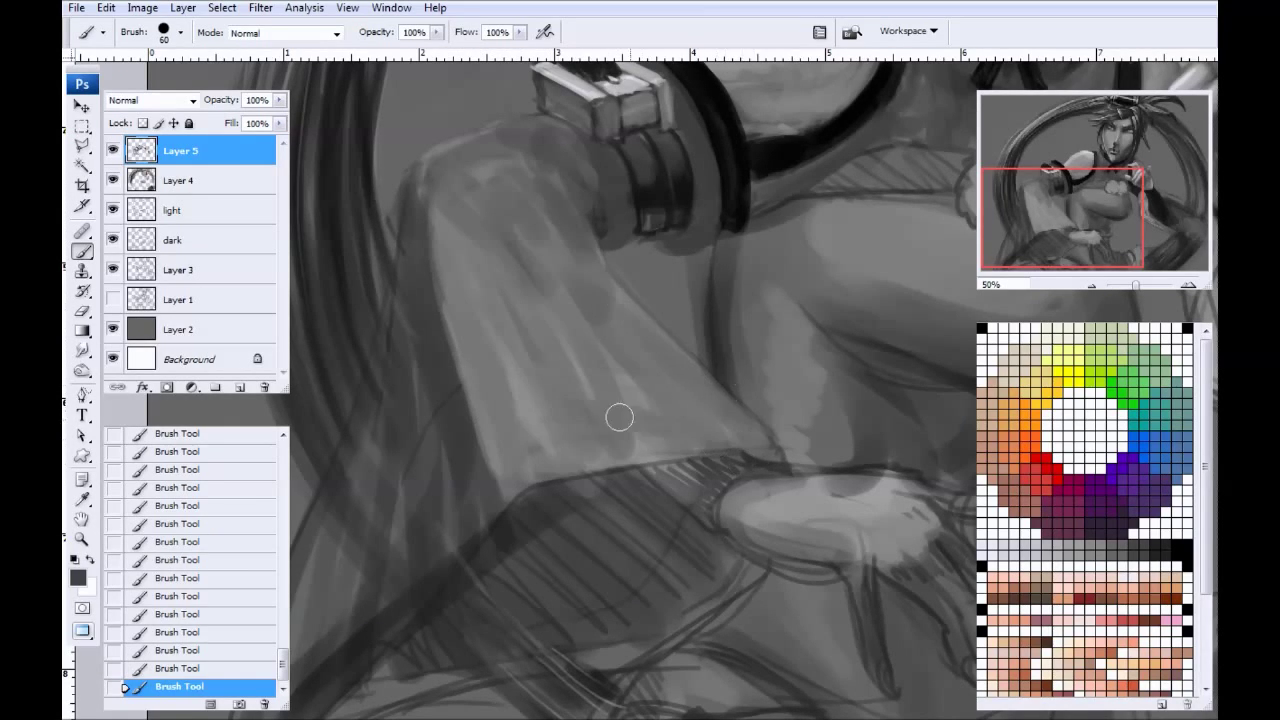
pyautogui.moveTo(619, 417); pyautogui.dragTo(540, 455)
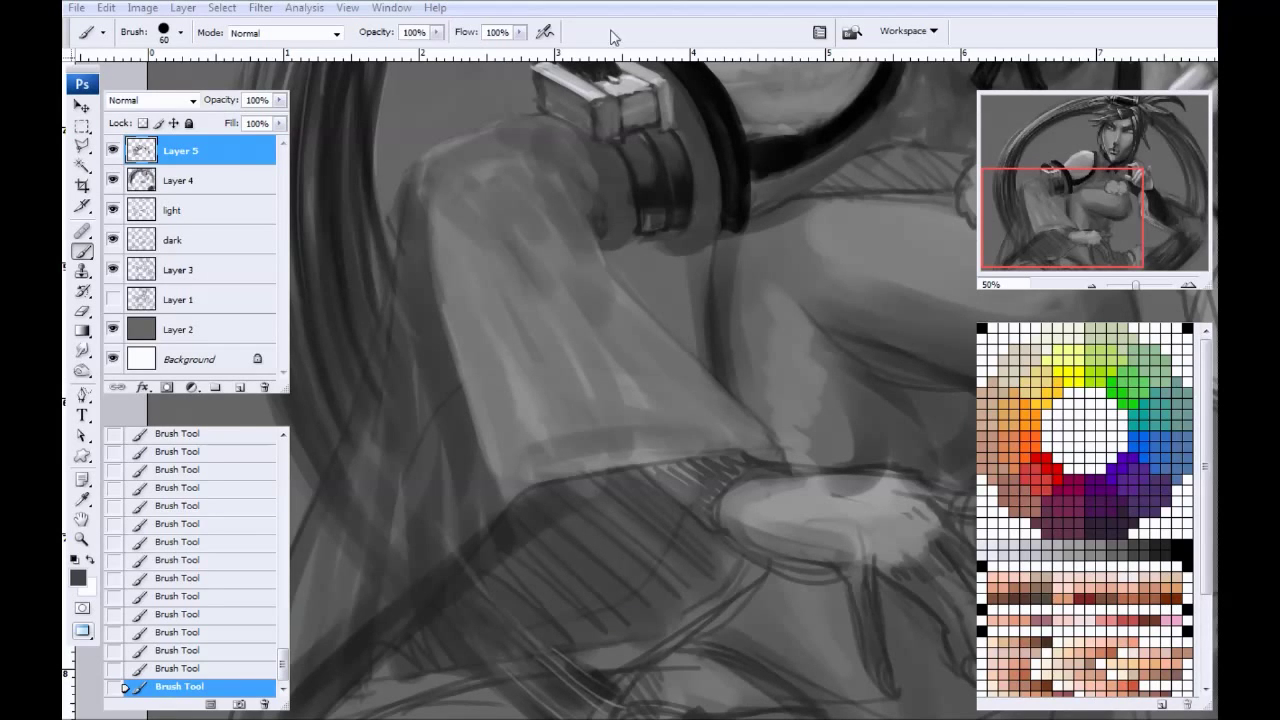
# Step: Fill the hatched inside of the wide sleeve opening with dark grey, using an 80 px brush
pyautogui.moveTo(442, 432); pyautogui.dragTo(517, 264)
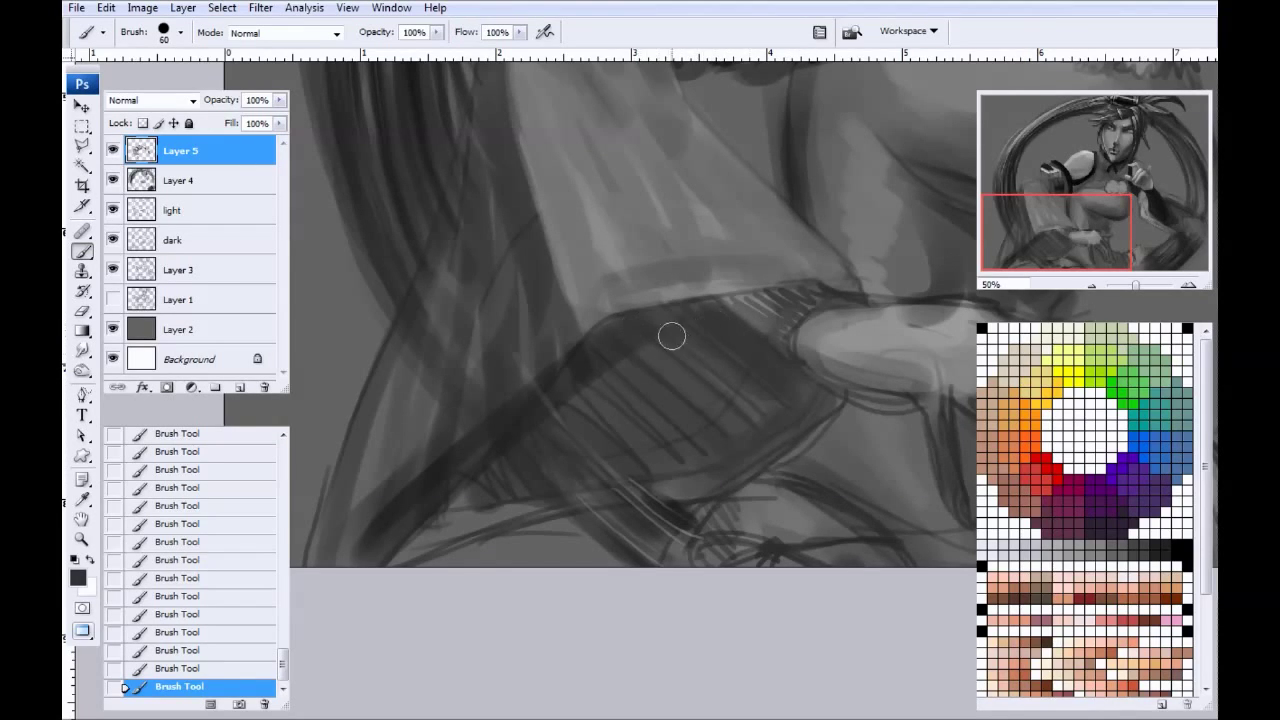
pyautogui.press(']')
pyautogui.press(']')
pyautogui.moveTo(640, 343)
pyautogui.mouseDown()
pyautogui.moveTo(663, 349)
pyautogui.moveTo(633, 387)
pyautogui.moveTo(663, 466)
pyautogui.moveTo(551, 449)
pyautogui.moveTo(491, 463)
pyautogui.moveTo(593, 483)
pyautogui.moveTo(509, 491)
pyautogui.mouseUp()
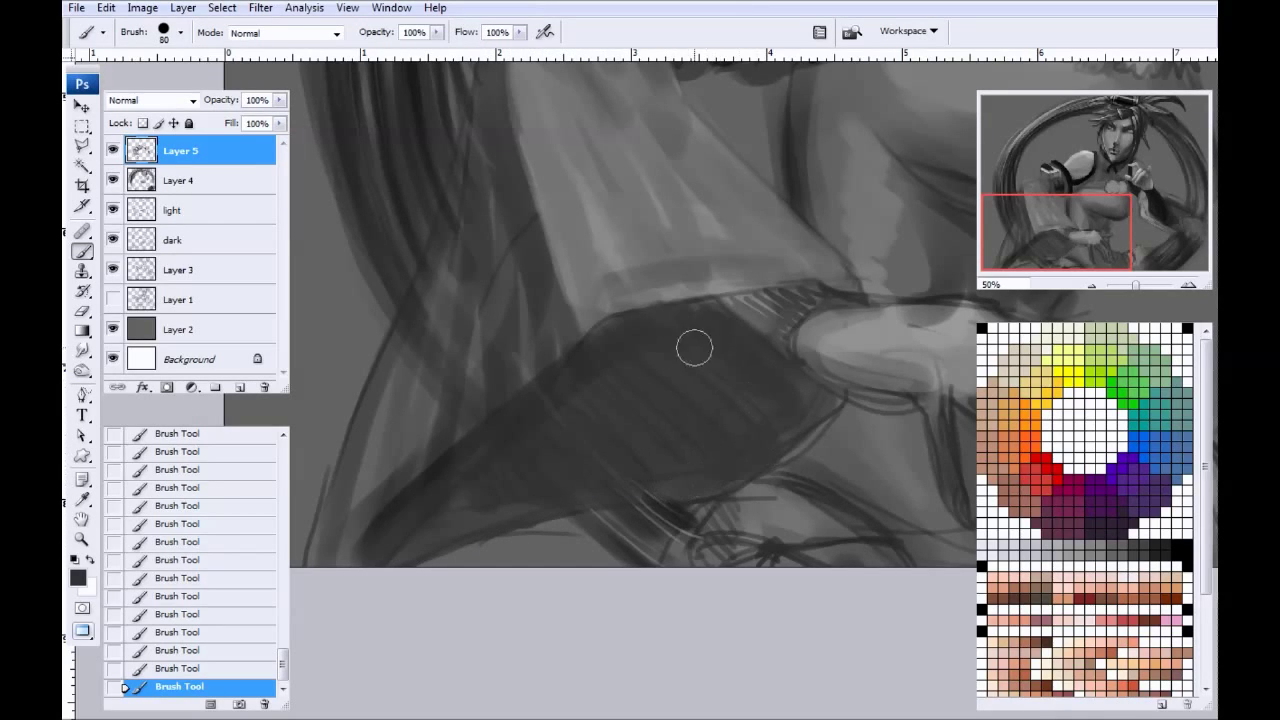
# Step: Outline the sleeve's hem band across the front and down the outer side in black with a 10 px brush
pyautogui.moveTo(680, 391); pyautogui.dragTo(557, 429)
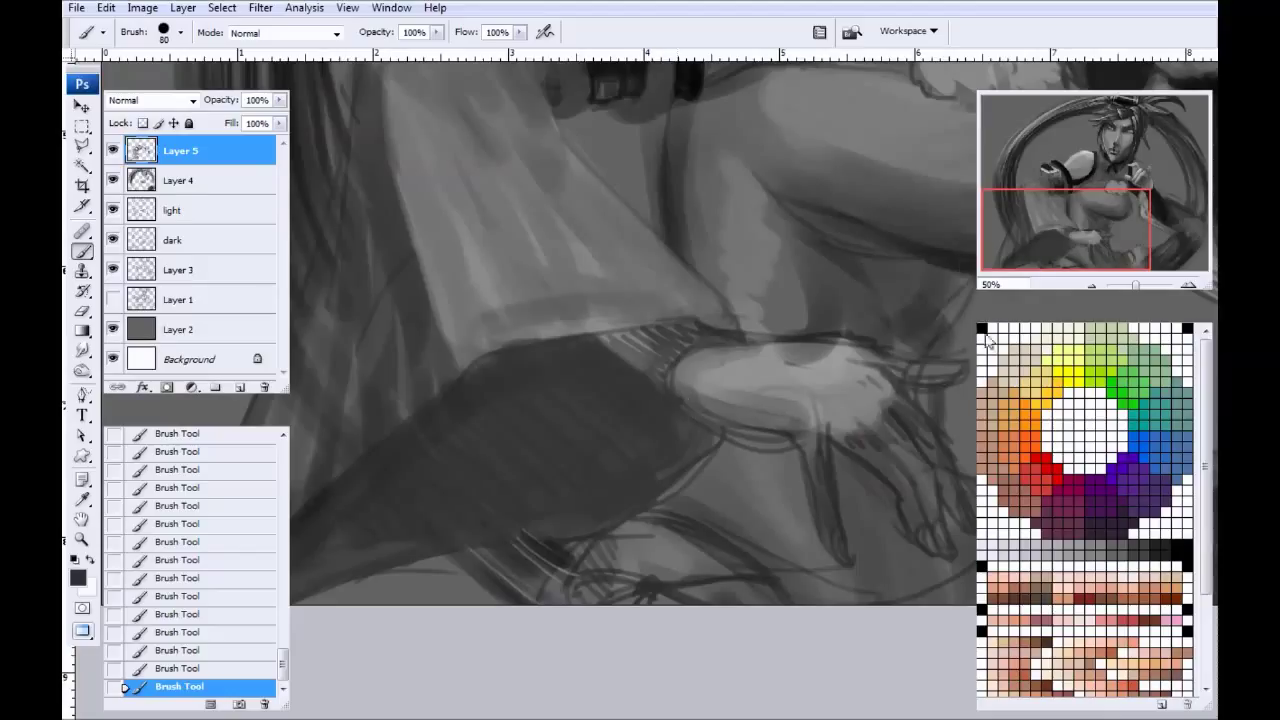
pyautogui.click(983, 328)
pyautogui.press('[')
pyautogui.press('[')
pyautogui.press('[')
pyautogui.press('[')
pyautogui.press('[')
pyautogui.moveTo(682, 254); pyautogui.dragTo(480, 243)
pyautogui.moveTo(640, 249); pyautogui.dragTo(456, 244)
pyautogui.moveTo(600, 245); pyautogui.dragTo(416, 247)
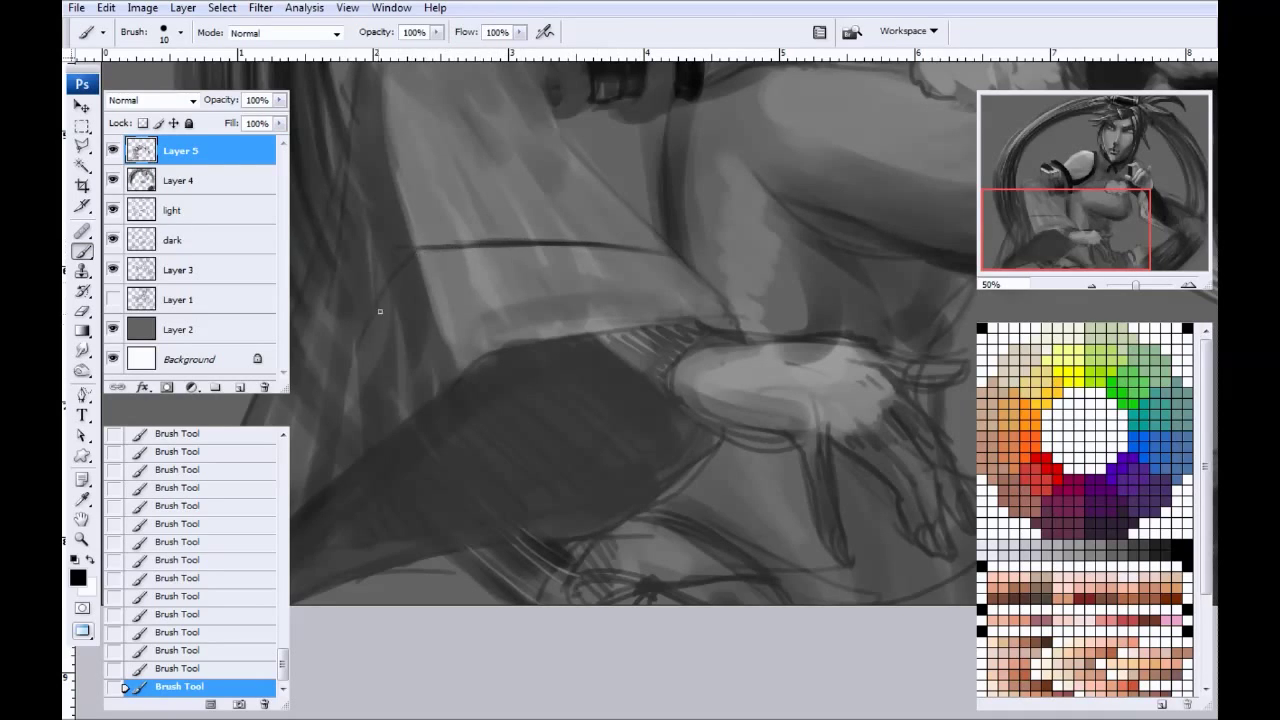
pyautogui.moveTo(380, 312)
pyautogui.mouseDown()
pyautogui.moveTo(408, 331)
pyautogui.moveTo(570, 275)
pyautogui.mouseUp()
pyautogui.moveTo(606, 208); pyautogui.dragTo(408, 452)
pyautogui.moveTo(590, 234); pyautogui.dragTo(394, 486)
pyautogui.moveTo(516, 315)
pyautogui.mouseDown()
pyautogui.moveTo(400, 472)
pyautogui.moveTo(373, 564)
pyautogui.mouseUp()
# Step: Fill the outer side of the sleeve's hem band with black, using brushes from 30 to 70 px
pyautogui.press(']')
pyautogui.press(']')
pyautogui.press(']')
pyautogui.moveTo(402, 470); pyautogui.dragTo(366, 600)
pyautogui.press(']')
pyautogui.moveTo(608, 350)
pyautogui.mouseDown()
pyautogui.moveTo(386, 589)
pyautogui.moveTo(557, 411)
pyautogui.moveTo(396, 566)
pyautogui.mouseUp()
pyautogui.moveTo(628, 330); pyautogui.dragTo(410, 534)
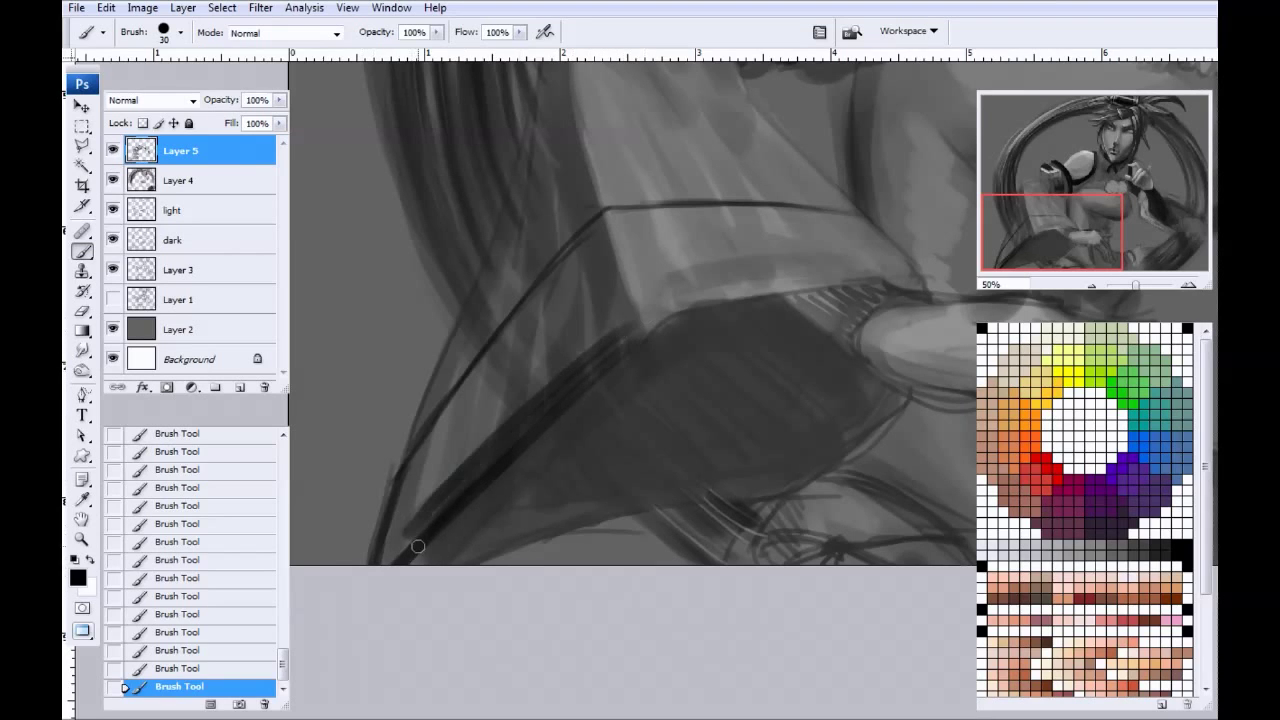
pyautogui.moveTo(609, 249)
pyautogui.mouseDown()
pyautogui.moveTo(639, 333)
pyautogui.moveTo(619, 281)
pyautogui.moveTo(597, 268)
pyautogui.moveTo(592, 345)
pyautogui.moveTo(558, 338)
pyautogui.moveTo(555, 369)
pyautogui.mouseUp()
pyautogui.press(']')
pyautogui.press(']')
pyautogui.press(']')
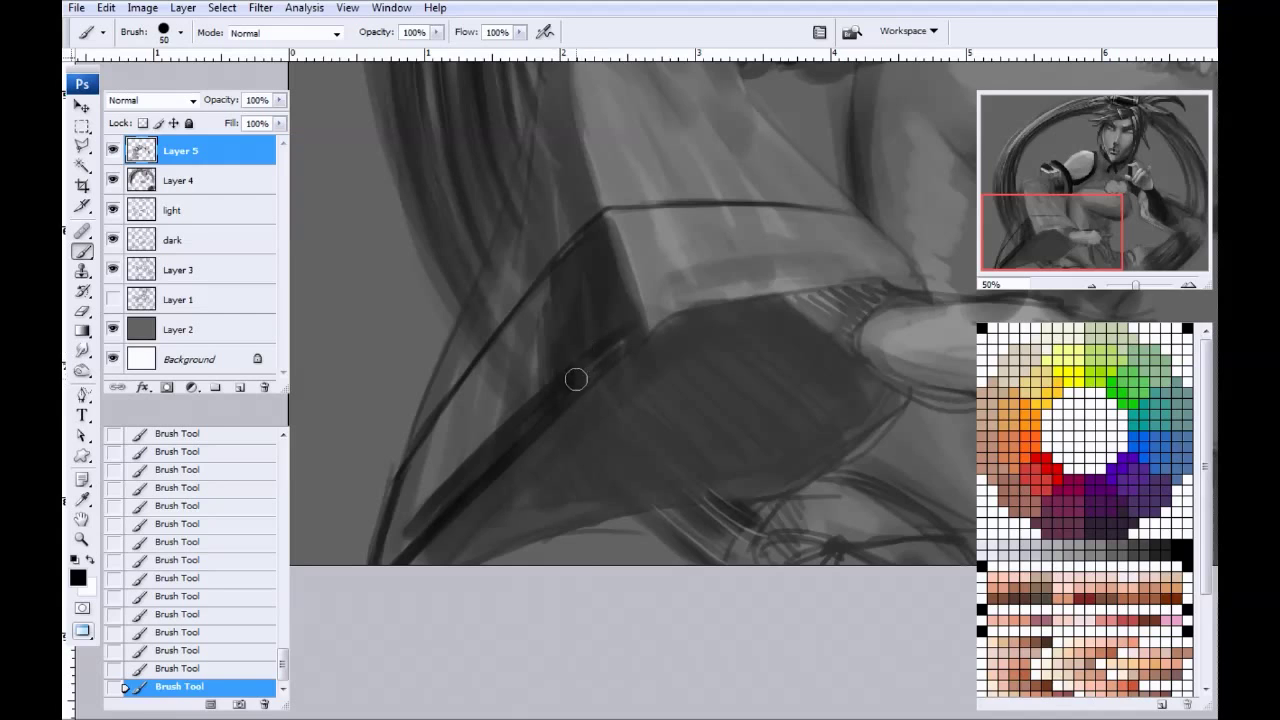
pyautogui.moveTo(614, 337); pyautogui.dragTo(503, 437)
pyautogui.moveTo(597, 300)
pyautogui.mouseDown()
pyautogui.moveTo(542, 364)
pyautogui.moveTo(594, 274)
pyautogui.moveTo(520, 343)
pyautogui.moveTo(566, 294)
pyautogui.moveTo(541, 388)
pyautogui.moveTo(390, 550)
pyautogui.moveTo(494, 363)
pyautogui.moveTo(455, 405)
pyautogui.moveTo(416, 535)
pyautogui.mouseUp()
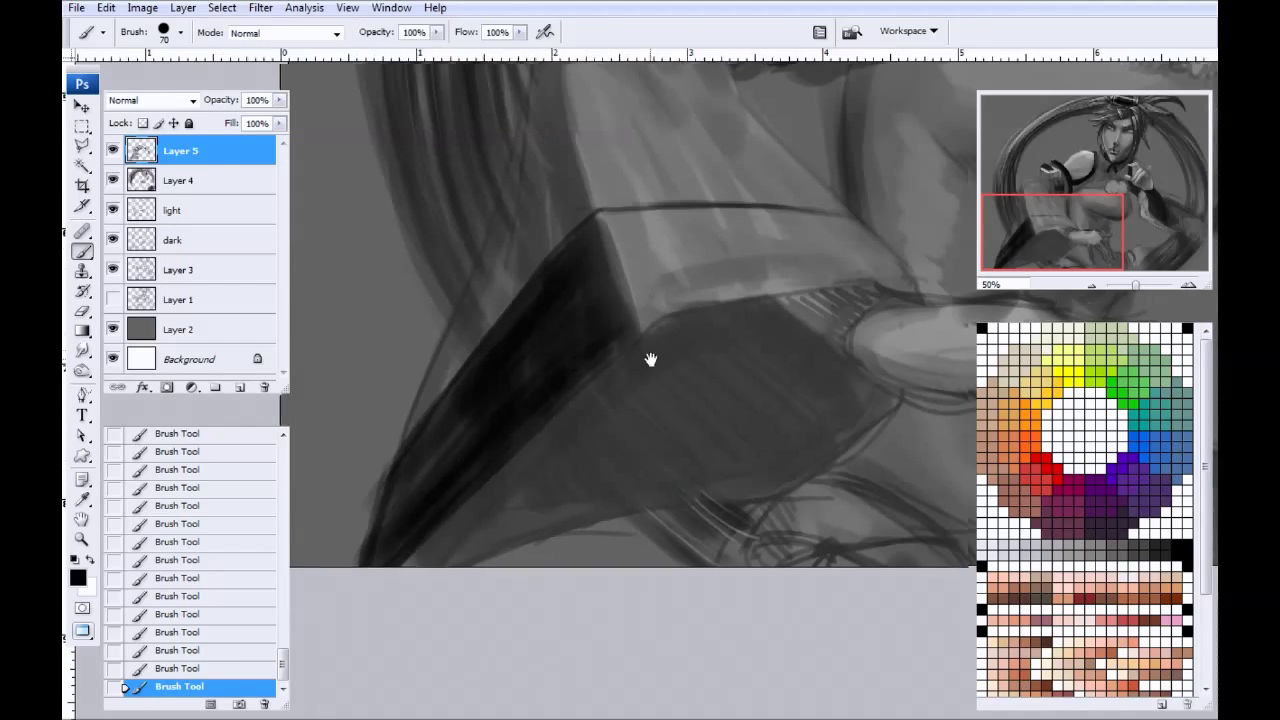
# Step: Draw the lower edge of the front hem band along the sleeve opening in black with a 20 px brush
pyautogui.moveTo(677, 351); pyautogui.dragTo(537, 363)
pyautogui.press('[')
pyautogui.press('[')
pyautogui.press('[')
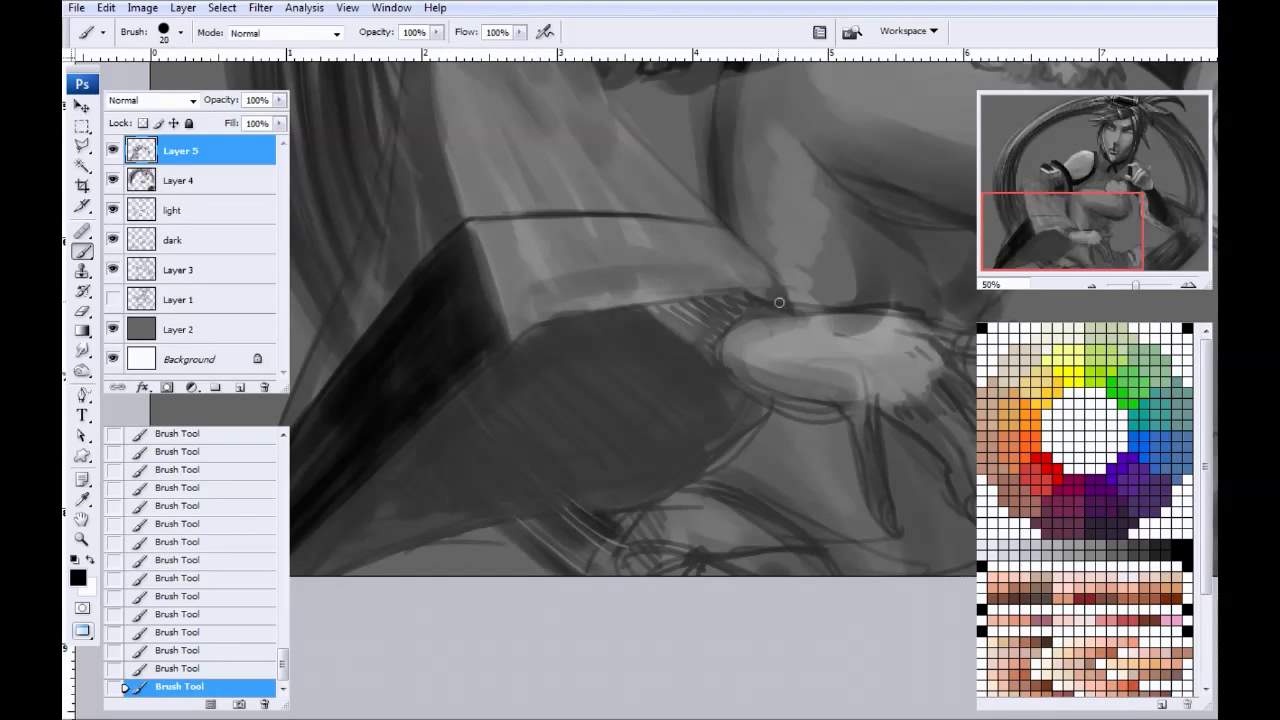
pyautogui.moveTo(758, 296)
pyautogui.mouseDown()
pyautogui.moveTo(773, 286)
pyautogui.moveTo(785, 303)
pyautogui.moveTo(704, 290)
pyautogui.moveTo(521, 321)
pyautogui.mouseUp()
pyautogui.moveTo(724, 281); pyautogui.dragTo(521, 321)
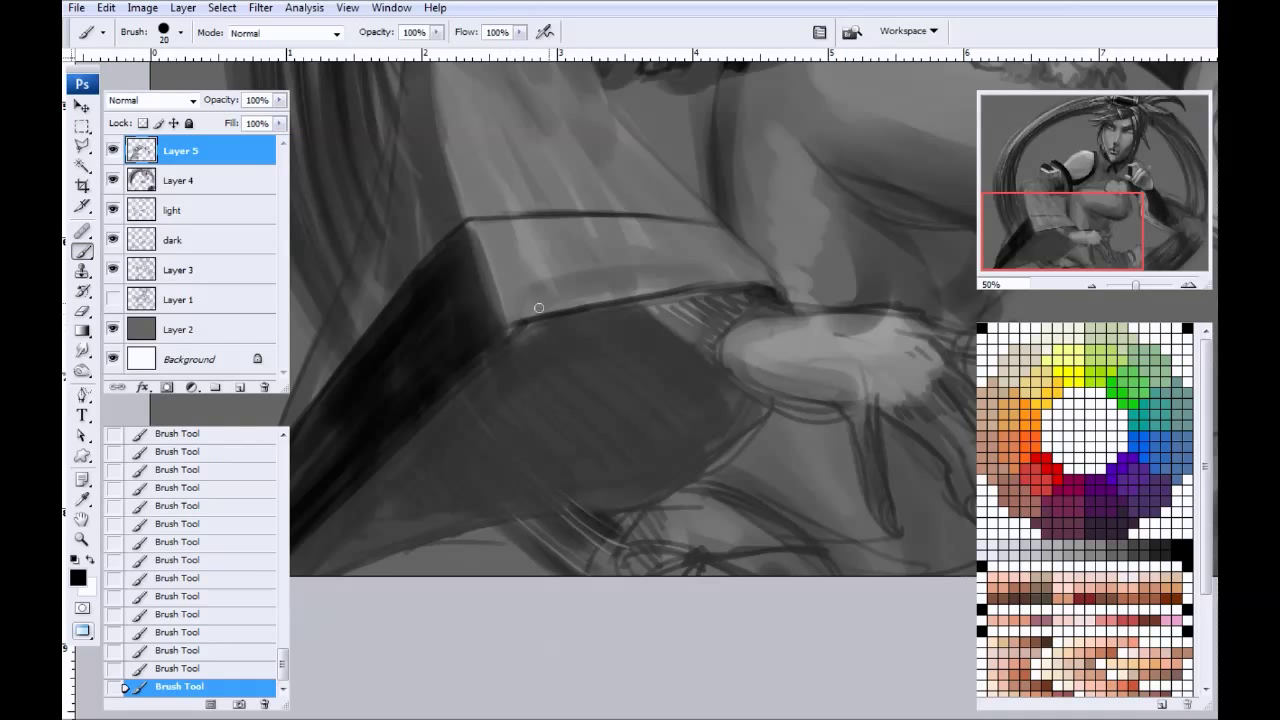
# Step: Fill the front section of the hem band with black, enlarging the brush beyond 20 px
pyautogui.press(']')
pyautogui.moveTo(780, 289)
pyautogui.mouseDown()
pyautogui.moveTo(714, 223)
pyautogui.moveTo(620, 229)
pyautogui.moveTo(723, 223)
pyautogui.moveTo(558, 229)
pyautogui.mouseUp()
pyautogui.moveTo(692, 227); pyautogui.dragTo(463, 223)
pyautogui.moveTo(577, 236)
pyautogui.mouseDown()
pyautogui.moveTo(474, 233)
pyautogui.moveTo(513, 322)
pyautogui.mouseUp()
pyautogui.press(']')
pyautogui.moveTo(769, 265)
pyautogui.mouseDown()
pyautogui.moveTo(700, 255)
pyautogui.moveTo(713, 229)
pyautogui.moveTo(550, 237)
pyautogui.mouseUp()
pyautogui.moveTo(740, 250)
pyautogui.mouseDown()
pyautogui.moveTo(703, 280)
pyautogui.moveTo(586, 289)
pyautogui.moveTo(610, 273)
pyautogui.moveTo(556, 305)
pyautogui.moveTo(526, 262)
pyautogui.moveTo(518, 285)
pyautogui.moveTo(492, 272)
pyautogui.moveTo(503, 243)
pyautogui.moveTo(521, 303)
pyautogui.moveTo(549, 297)
pyautogui.moveTo(569, 246)
pyautogui.moveTo(663, 277)
pyautogui.moveTo(482, 234)
pyautogui.moveTo(560, 238)
pyautogui.mouseUp()
# Step: Outline and darken the inner cuff at the wrist in black with a 10 px brush
pyautogui.press('[')
pyautogui.press('[')
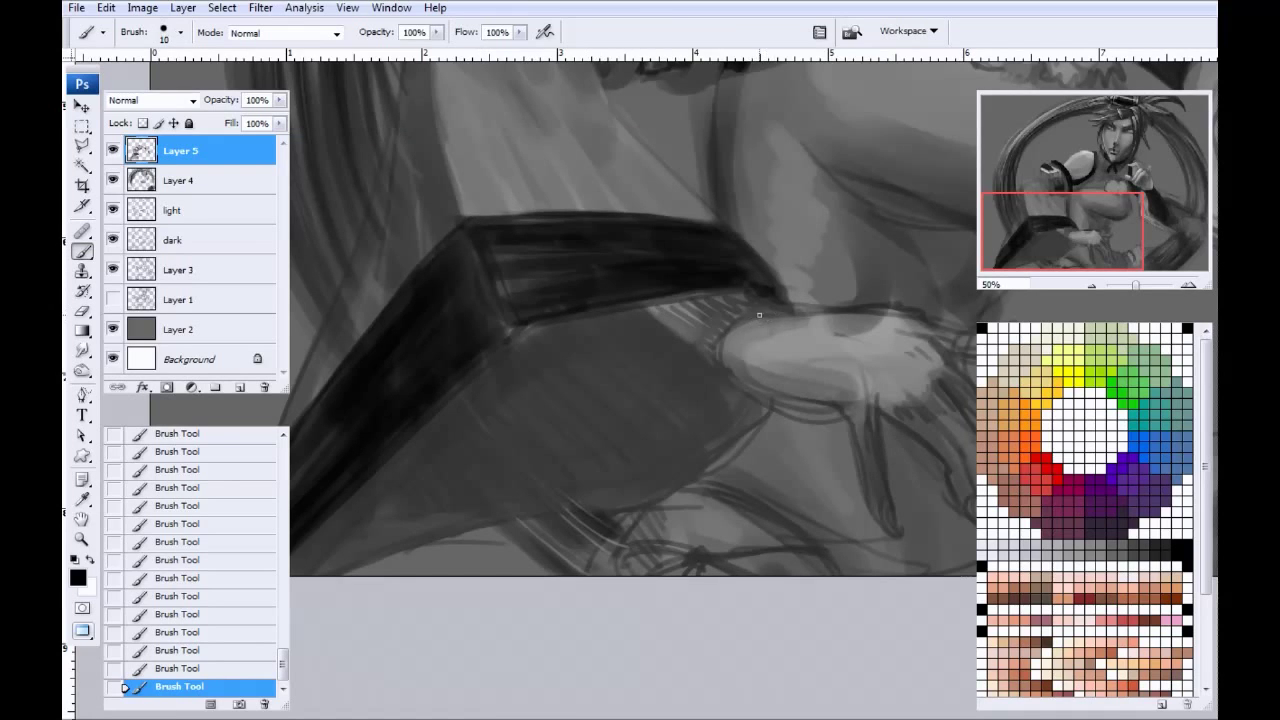
pyautogui.moveTo(768, 308); pyautogui.dragTo(720, 372)
pyautogui.moveTo(652, 312)
pyautogui.mouseDown()
pyautogui.moveTo(702, 358)
pyautogui.moveTo(682, 330)
pyautogui.moveTo(752, 305)
pyautogui.moveTo(682, 300)
pyautogui.mouseUp()
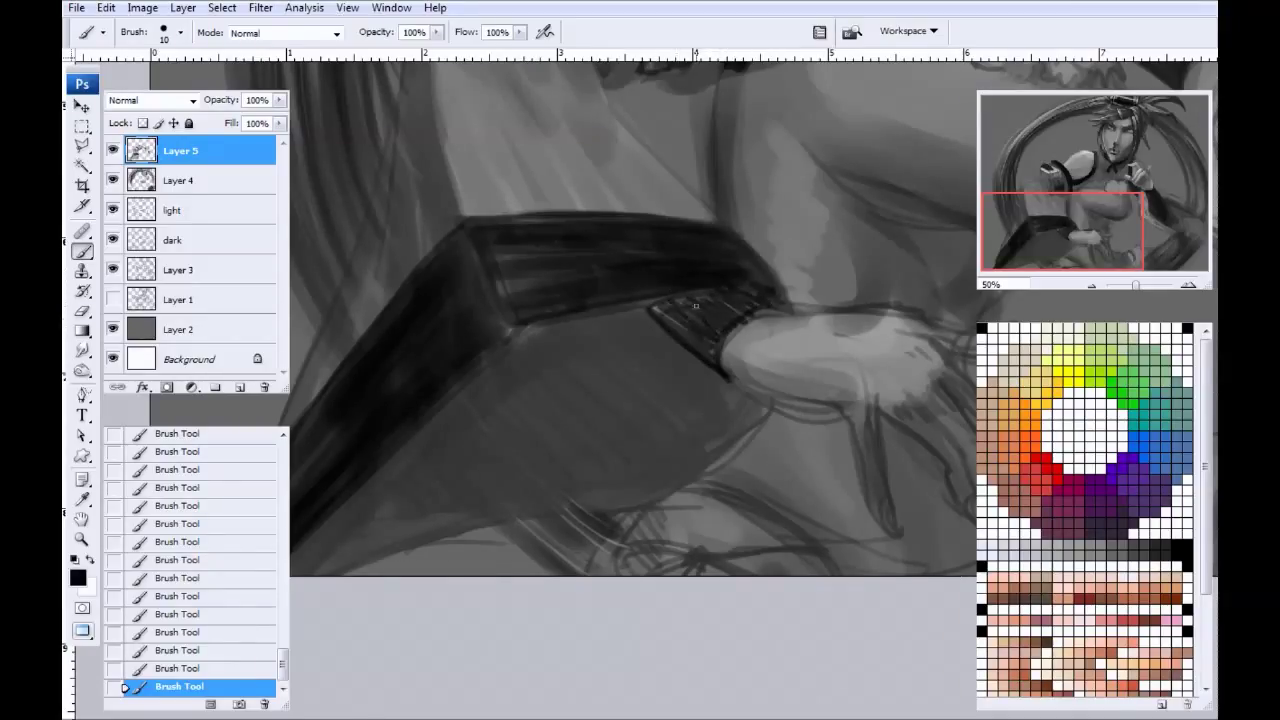
# Step: Check the opposite arm, and smooth the inner cuff's hatching at the wrist with sampled dark greys
pyautogui.moveTo(761, 309)
pyautogui.mouseDown()
pyautogui.moveTo(724, 361)
pyautogui.moveTo(482, 416)
pyautogui.mouseUp()
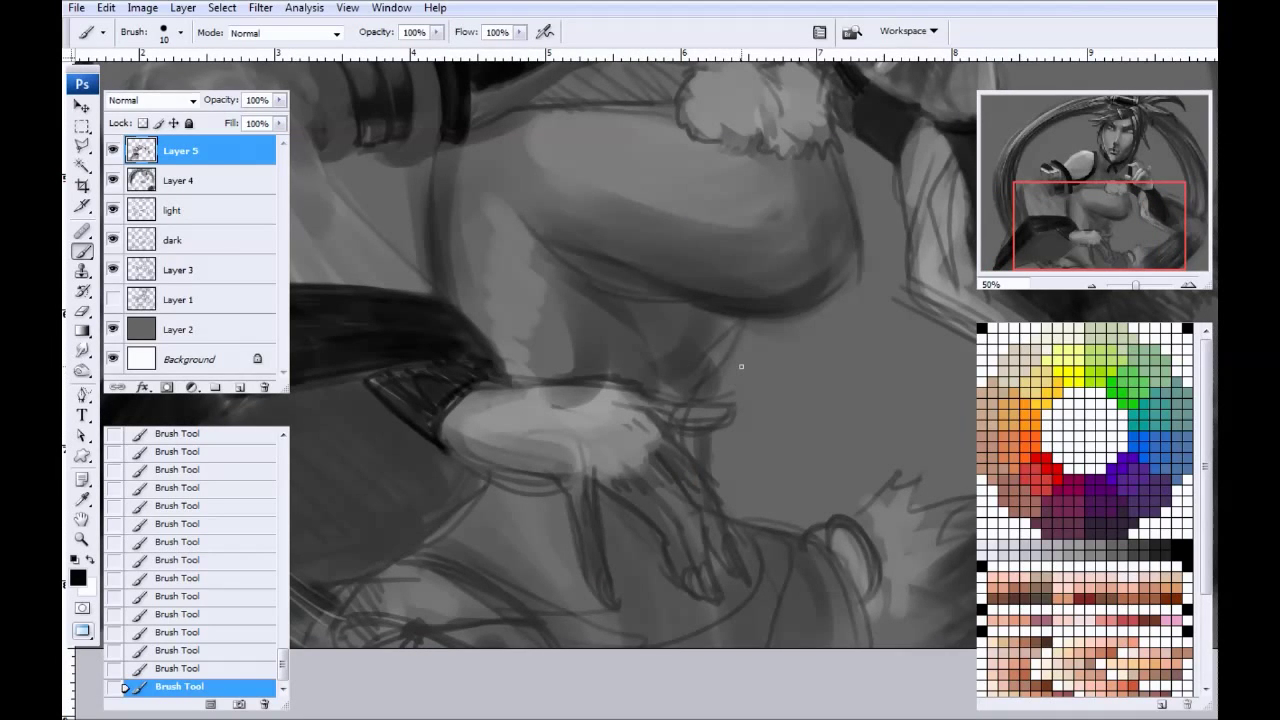
pyautogui.moveTo(892, 391)
pyautogui.mouseDown()
pyautogui.moveTo(594, 403)
pyautogui.moveTo(509, 506)
pyautogui.mouseUp()
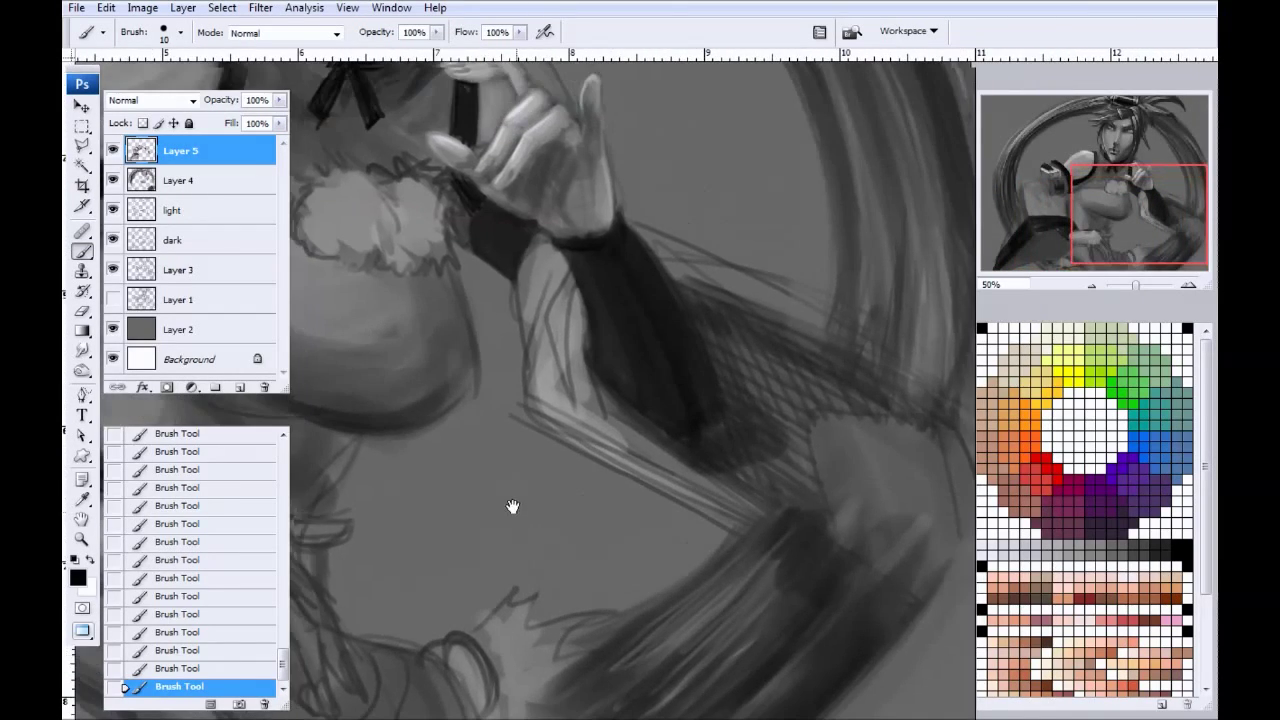
pyautogui.moveTo(569, 346); pyautogui.dragTo(900, 320)
pyautogui.moveTo(528, 488); pyautogui.dragTo(571, 371)
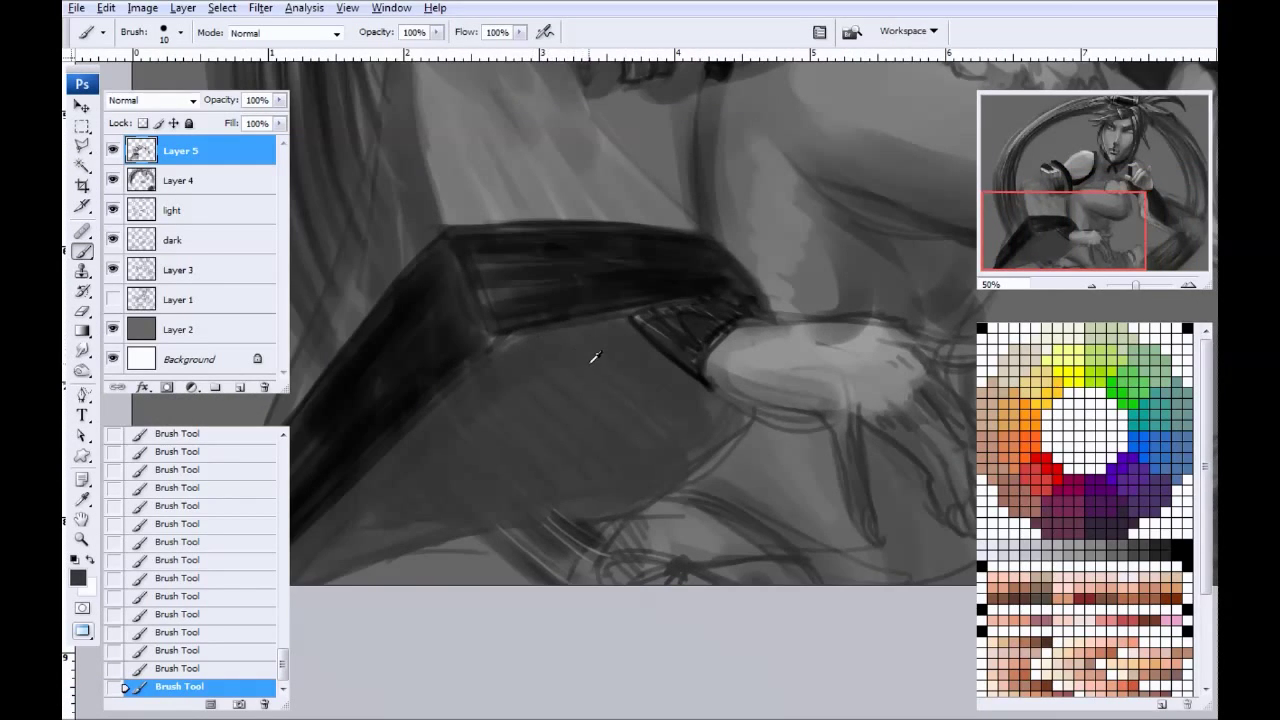
pyautogui.moveTo(688, 346)
pyautogui.mouseDown()
pyautogui.moveTo(670, 320)
pyautogui.moveTo(722, 320)
pyautogui.moveTo(647, 319)
pyautogui.moveTo(673, 351)
pyautogui.mouseUp()
pyautogui.keyDown('alt'); pyautogui.click(732, 309); pyautogui.keyUp('alt')
pyautogui.moveTo(702, 303)
pyautogui.mouseDown()
pyautogui.moveTo(710, 326)
pyautogui.moveTo(691, 351)
pyautogui.moveTo(661, 333)
pyautogui.mouseUp()
# Step: Even out the streaks in the front hem band with sampled near-black, using a 40 px brush
pyautogui.moveTo(702, 397); pyautogui.dragTo(761, 457)
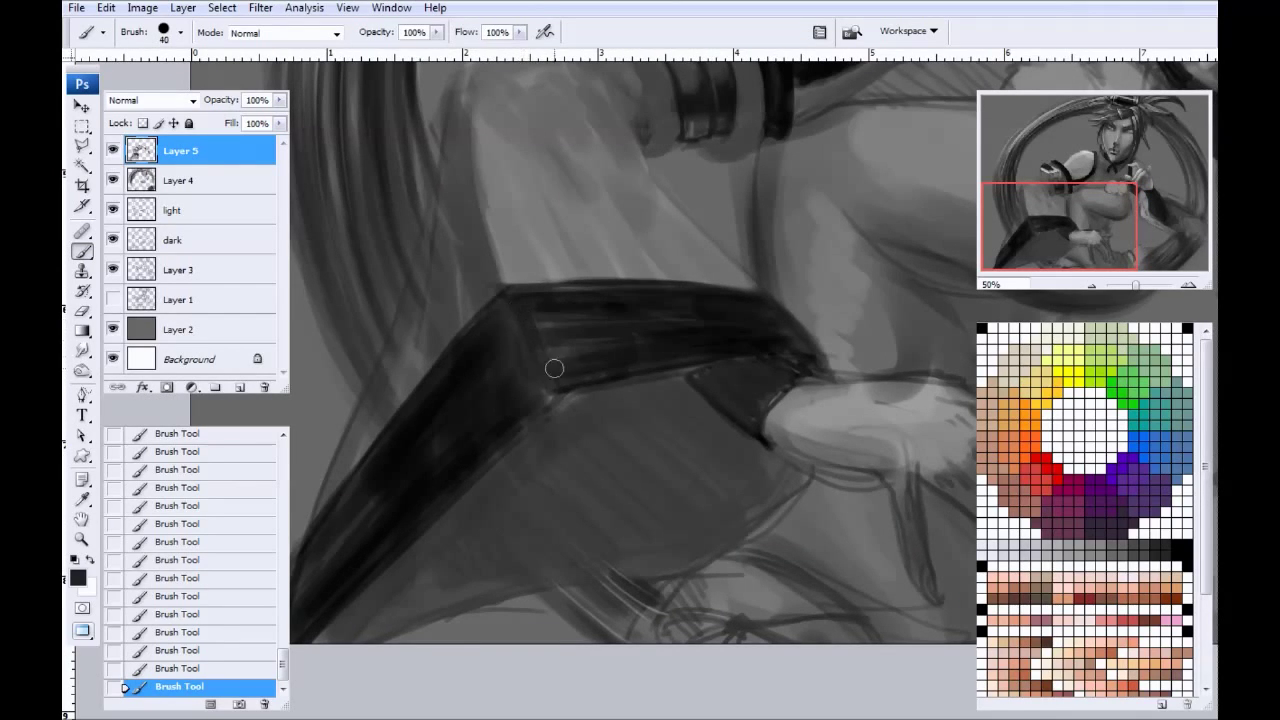
pyautogui.moveTo(593, 327)
pyautogui.mouseDown()
pyautogui.moveTo(635, 309)
pyautogui.moveTo(717, 322)
pyautogui.moveTo(748, 298)
pyautogui.moveTo(674, 297)
pyautogui.mouseUp()
pyautogui.moveTo(653, 352); pyautogui.dragTo(605, 362)
pyautogui.keyDown('alt'); pyautogui.click(797, 346); pyautogui.keyUp('alt')
pyautogui.moveTo(790, 347); pyautogui.dragTo(731, 313)
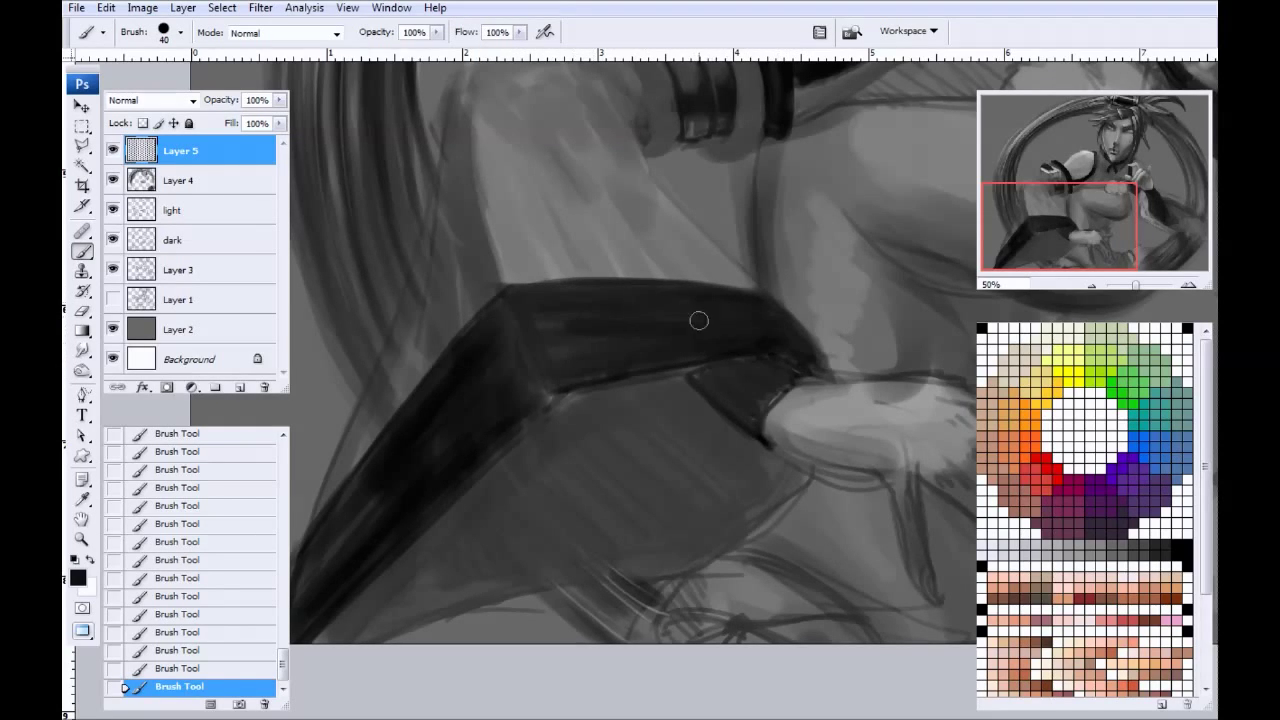
# Step: Lighten the corner edge of the hem band with sampled grey, using small brushes from 9 px up
pyautogui.keyDown('alt'); pyautogui.click(522, 222); pyautogui.keyUp('alt')
pyautogui.press('[')
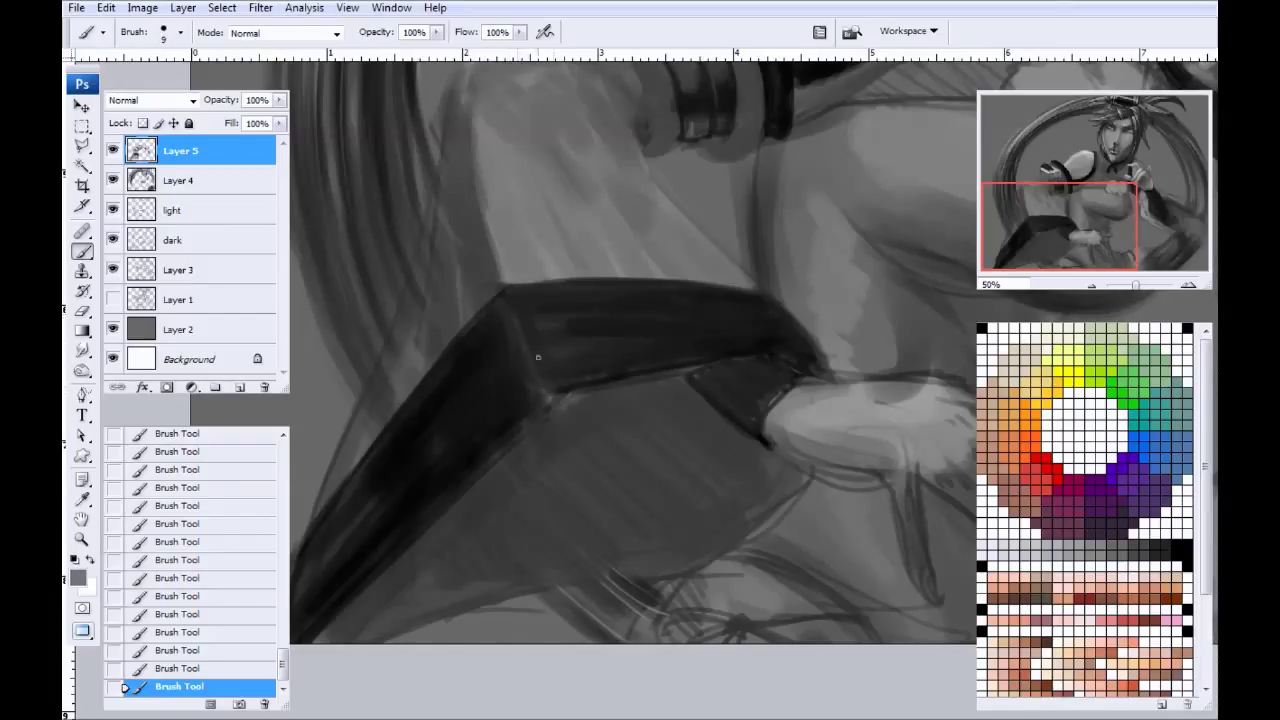
pyautogui.press(']')
pyautogui.press(']')
pyautogui.moveTo(535, 305); pyautogui.dragTo(581, 368)
pyautogui.moveTo(546, 312)
pyautogui.mouseDown()
pyautogui.moveTo(596, 362)
pyautogui.moveTo(618, 361)
pyautogui.mouseUp()
pyautogui.moveTo(550, 300)
pyautogui.mouseDown()
pyautogui.moveTo(640, 353)
pyautogui.moveTo(611, 320)
pyautogui.moveTo(638, 332)
pyautogui.mouseUp()
# Step: Blend the hem band's corner and its lower edge into the band with sampled dark tones
pyautogui.keyDown('alt'); pyautogui.click(676, 326); pyautogui.keyUp('alt')
pyautogui.press(']')
pyautogui.press(']')
pyautogui.keyDown('alt'); pyautogui.click(540, 302); pyautogui.keyUp('alt')
pyautogui.moveTo(604, 326)
pyautogui.mouseDown()
pyautogui.moveTo(654, 317)
pyautogui.moveTo(580, 306)
pyautogui.moveTo(720, 309)
pyautogui.moveTo(637, 347)
pyautogui.moveTo(637, 364)
pyautogui.moveTo(565, 345)
pyautogui.mouseUp()
pyautogui.keyDown('alt'); pyautogui.click(751, 330); pyautogui.keyUp('alt')
pyautogui.moveTo(558, 429); pyautogui.dragTo(590, 392)
pyautogui.keyDown('alt'); pyautogui.click(692, 350); pyautogui.keyUp('alt')
pyautogui.moveTo(703, 344)
pyautogui.mouseDown()
pyautogui.moveTo(590, 369)
pyautogui.moveTo(608, 356)
pyautogui.moveTo(536, 459)
pyautogui.mouseUp()
# Step: Smooth the front hem band beside the corner with sampled near-black, using an 80 px brush
pyautogui.keyDown('alt'); pyautogui.click(509, 357); pyautogui.keyUp('alt')
pyautogui.press(']')
pyautogui.press(']')
pyautogui.press(']')
pyautogui.press(']')
pyautogui.moveTo(560, 303)
pyautogui.mouseDown()
pyautogui.moveTo(557, 286)
pyautogui.moveTo(630, 329)
pyautogui.mouseUp()
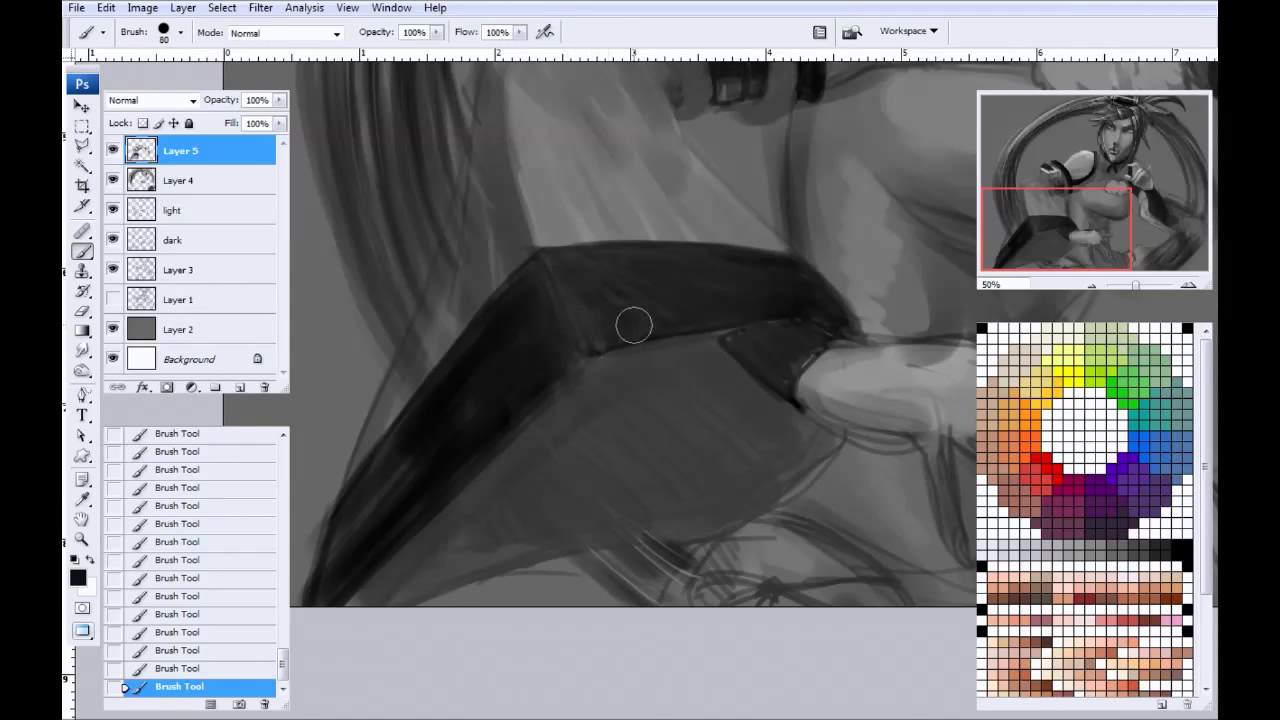
# Step: Outline the lower edge of the sleeve opening in near-black from the wrist to the hem tip, using a small brush
pyautogui.press(']')
pyautogui.press('[')
pyautogui.press('[')
pyautogui.press('[')
pyautogui.moveTo(527, 441); pyautogui.dragTo(593, 365)
pyautogui.press('[')
pyautogui.press('[')
pyautogui.press('[')
pyautogui.press('[')
pyautogui.press('[')
pyautogui.press('[')
pyautogui.moveTo(906, 365)
pyautogui.mouseDown()
pyautogui.moveTo(859, 408)
pyautogui.moveTo(720, 477)
pyautogui.moveTo(773, 451)
pyautogui.moveTo(413, 520)
pyautogui.mouseUp()
pyautogui.moveTo(704, 470)
pyautogui.mouseDown()
pyautogui.moveTo(669, 467)
pyautogui.moveTo(458, 549)
pyautogui.mouseUp()
pyautogui.moveTo(620, 480)
pyautogui.mouseDown()
pyautogui.moveTo(411, 530)
pyautogui.moveTo(446, 525)
pyautogui.moveTo(461, 498)
pyautogui.moveTo(510, 507)
pyautogui.moveTo(477, 469)
pyautogui.moveTo(509, 466)
pyautogui.moveTo(609, 355)
pyautogui.moveTo(484, 487)
pyautogui.moveTo(603, 357)
pyautogui.moveTo(457, 492)
pyautogui.moveTo(665, 313)
pyautogui.moveTo(674, 290)
pyautogui.moveTo(749, 265)
pyautogui.moveTo(898, 366)
pyautogui.moveTo(799, 303)
pyautogui.moveTo(851, 354)
pyautogui.moveTo(825, 340)
pyautogui.moveTo(851, 371)
pyautogui.moveTo(823, 352)
pyautogui.moveTo(834, 381)
pyautogui.moveTo(797, 400)
pyautogui.mouseUp()
# Step: Darken the interior of the sleeve opening with broad near-black strokes, enlarging the brush from 60 to 90 px
pyautogui.press(']')
pyautogui.press(']')
pyautogui.press(']')
pyautogui.press(']')
pyautogui.press(']')
pyautogui.moveTo(734, 280); pyautogui.dragTo(649, 300)
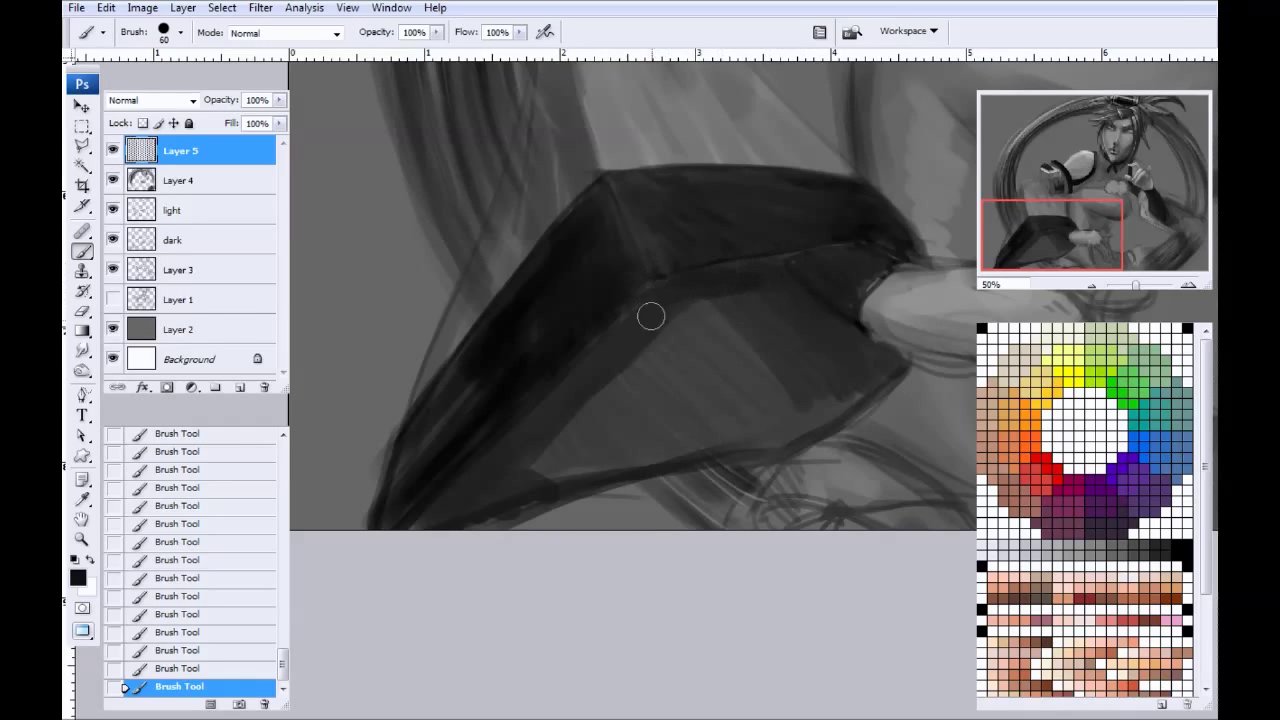
pyautogui.moveTo(621, 348)
pyautogui.mouseDown()
pyautogui.moveTo(753, 337)
pyautogui.moveTo(782, 422)
pyautogui.moveTo(764, 431)
pyautogui.moveTo(831, 400)
pyautogui.mouseUp()
pyautogui.press(']')
pyautogui.press(']')
pyautogui.moveTo(821, 353)
pyautogui.mouseDown()
pyautogui.moveTo(853, 356)
pyautogui.moveTo(811, 390)
pyautogui.moveTo(762, 389)
pyautogui.moveTo(667, 345)
pyautogui.moveTo(638, 349)
pyautogui.moveTo(664, 451)
pyautogui.moveTo(602, 431)
pyautogui.moveTo(531, 479)
pyautogui.moveTo(683, 322)
pyautogui.moveTo(558, 458)
pyautogui.moveTo(663, 394)
pyautogui.moveTo(691, 354)
pyautogui.moveTo(735, 448)
pyautogui.moveTo(586, 476)
pyautogui.moveTo(671, 302)
pyautogui.moveTo(545, 438)
pyautogui.moveTo(660, 308)
pyautogui.moveTo(541, 428)
pyautogui.moveTo(781, 266)
pyautogui.moveTo(639, 316)
pyautogui.moveTo(715, 277)
pyautogui.moveTo(561, 365)
pyautogui.moveTo(435, 394)
pyautogui.mouseUp()
pyautogui.press(']')
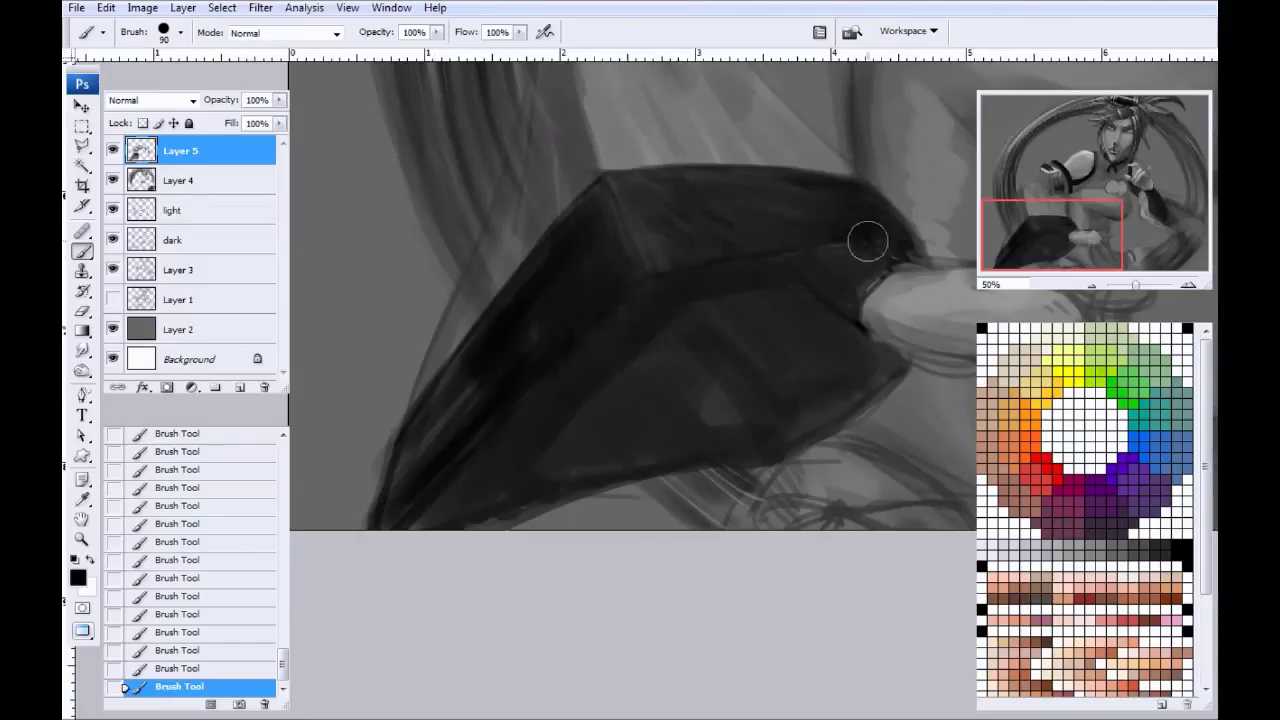
# Step: Deepen the hem band's wrist end and rear section with black, and extend its lower tip using a smaller brush
pyautogui.moveTo(874, 275)
pyautogui.mouseDown()
pyautogui.moveTo(833, 308)
pyautogui.moveTo(818, 294)
pyautogui.moveTo(878, 247)
pyautogui.moveTo(642, 285)
pyautogui.moveTo(771, 228)
pyautogui.moveTo(738, 228)
pyautogui.moveTo(860, 202)
pyautogui.mouseUp()
pyautogui.moveTo(491, 334)
pyautogui.mouseDown()
pyautogui.moveTo(532, 340)
pyautogui.moveTo(530, 367)
pyautogui.moveTo(479, 409)
pyautogui.moveTo(466, 405)
pyautogui.moveTo(500, 338)
pyautogui.mouseUp()
pyautogui.press('[')
pyautogui.press('[')
pyautogui.press('[')
pyautogui.press('[')
pyautogui.press('[')
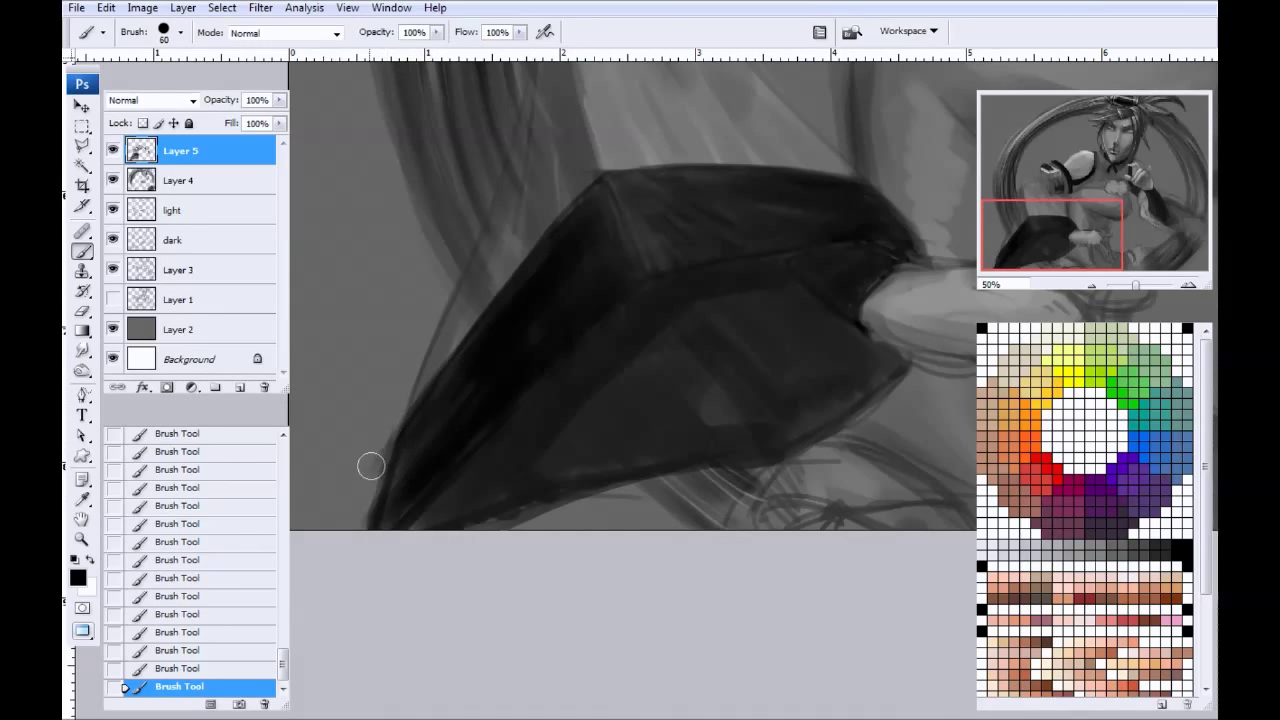
pyautogui.moveTo(378, 515)
pyautogui.mouseDown()
pyautogui.moveTo(419, 417)
pyautogui.moveTo(363, 548)
pyautogui.moveTo(367, 525)
pyautogui.moveTo(434, 496)
pyautogui.mouseUp()
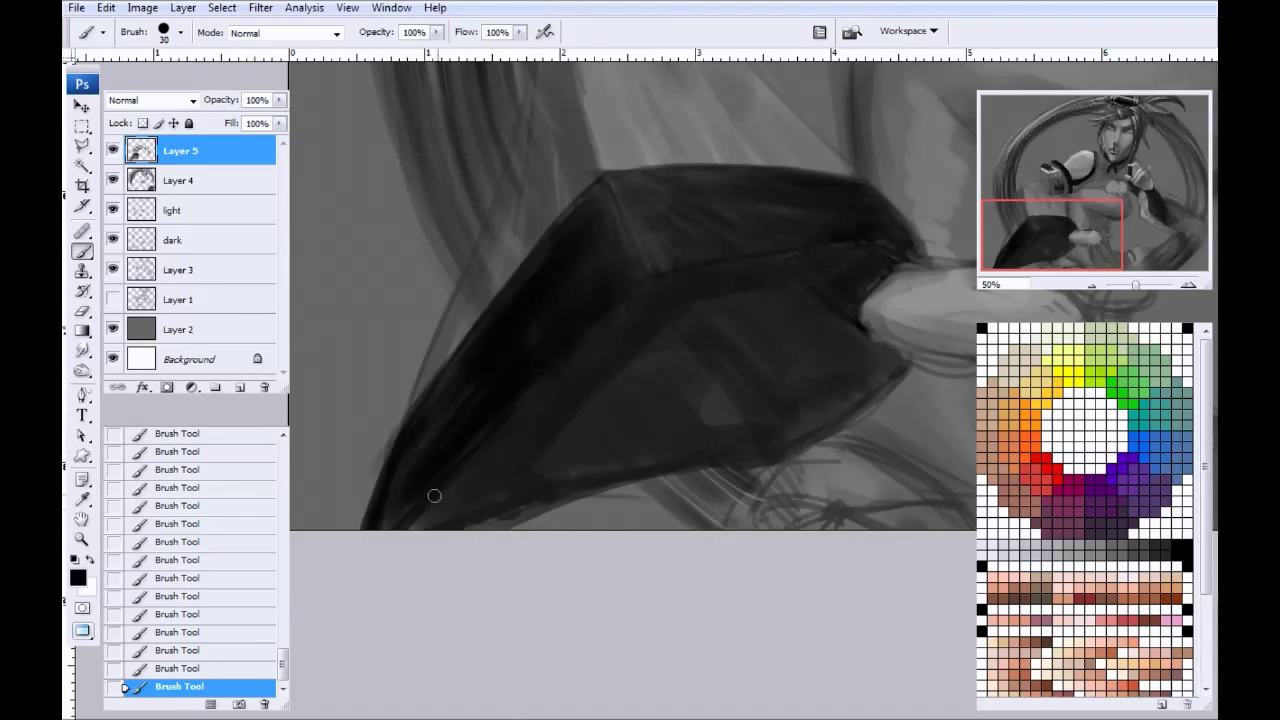
# Step: Hatch fine diagonal black strokes across the sleeve opening's interior, using a brush down to 15 px
pyautogui.moveTo(430, 513)
pyautogui.mouseDown()
pyautogui.moveTo(476, 518)
pyautogui.moveTo(467, 463)
pyautogui.mouseUp()
pyautogui.moveTo(577, 454)
pyautogui.mouseDown()
pyautogui.moveTo(608, 450)
pyautogui.moveTo(620, 424)
pyautogui.moveTo(700, 452)
pyautogui.moveTo(601, 331)
pyautogui.moveTo(792, 420)
pyautogui.moveTo(806, 354)
pyautogui.mouseUp()
pyautogui.moveTo(897, 365); pyautogui.dragTo(790, 459)
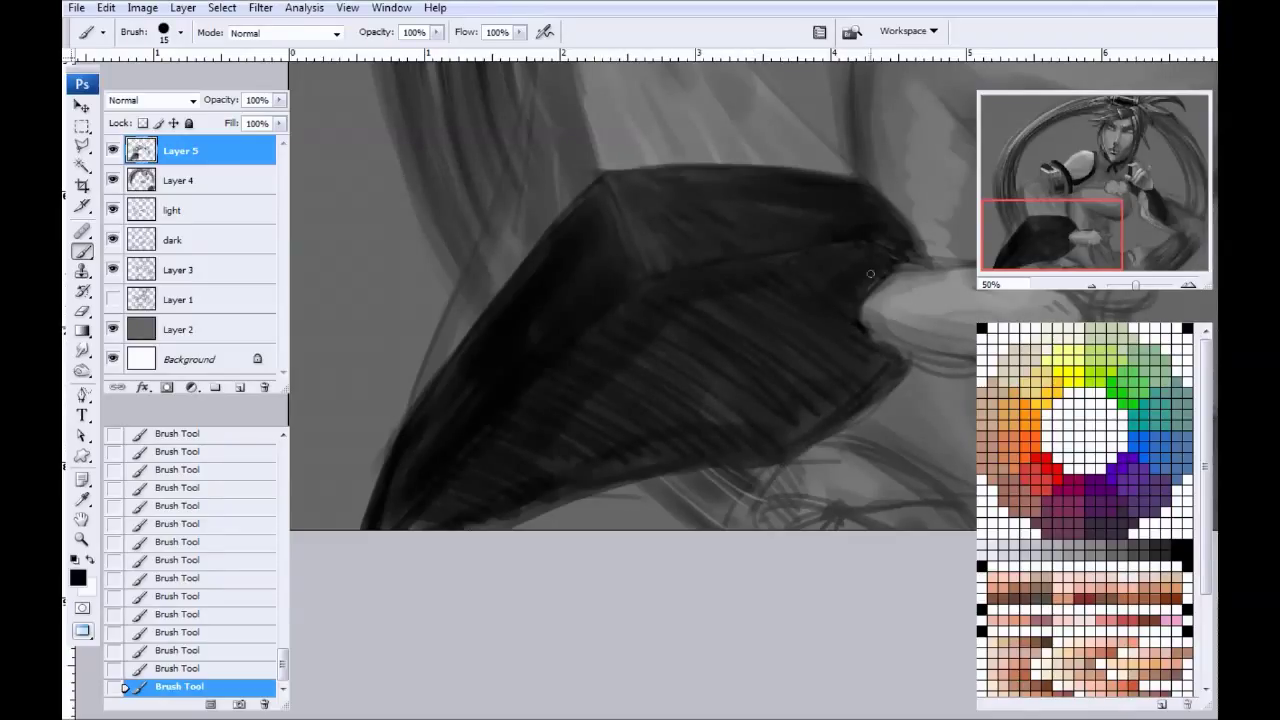
# Step: Blend the hatching inside the sleeve opening with sampled dark greys, enlarging the brush up to 80 px
pyautogui.keyDown('alt'); pyautogui.click(838, 377); pyautogui.keyUp('alt')
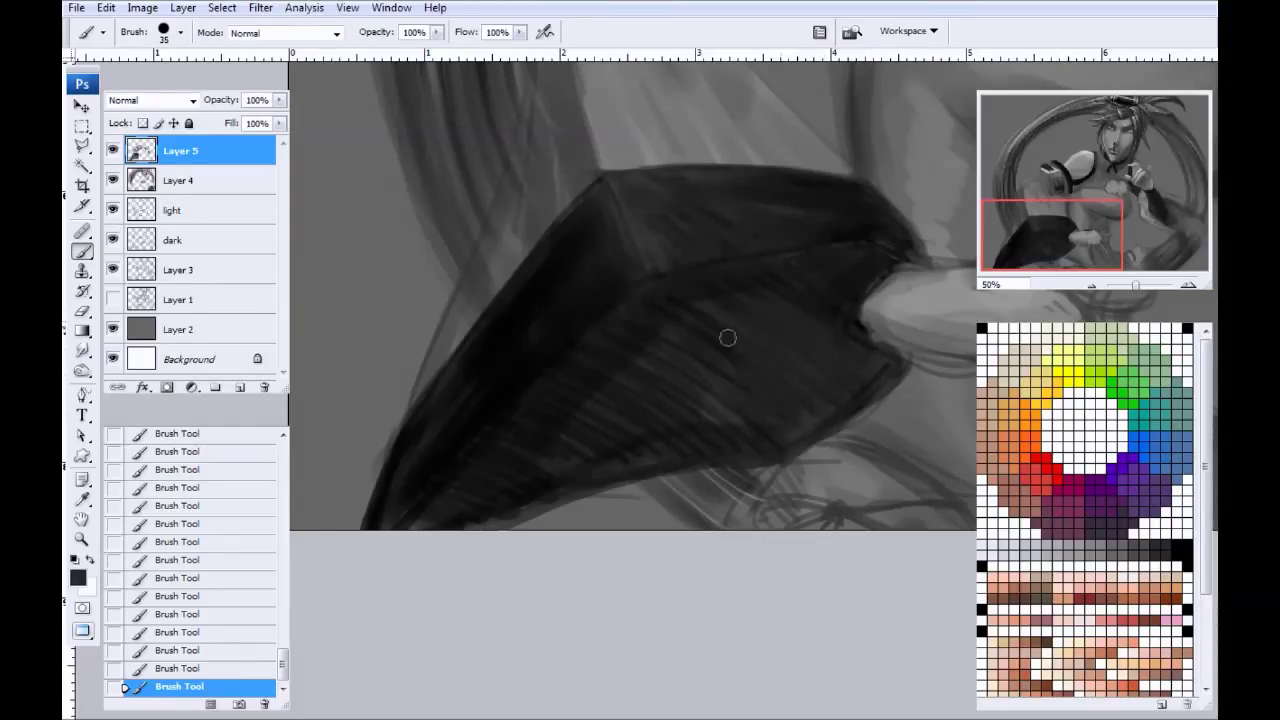
pyautogui.press(']')
pyautogui.press(']')
pyautogui.press(']')
pyautogui.press(']')
pyautogui.press(']')
pyautogui.keyDown('alt'); pyautogui.click(687, 284); pyautogui.keyUp('alt')
pyautogui.press(']')
pyautogui.press(']')
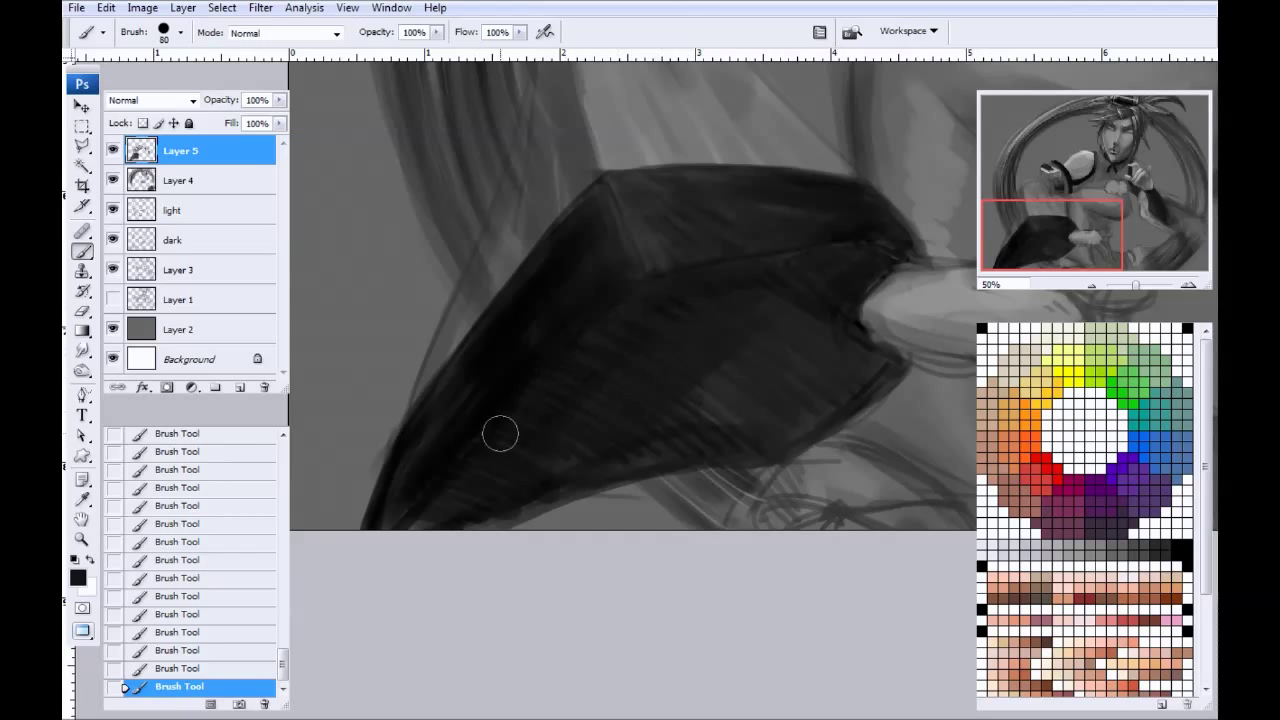
pyautogui.moveTo(625, 421); pyautogui.dragTo(503, 537)
# Step: Draw thin fold highlights from the hem band's corner across the band with sampled grey and a 9 px brush
pyautogui.keyDown('alt'); pyautogui.click(485, 225); pyautogui.keyUp('alt')
pyautogui.press('[')
pyautogui.press('[')
pyautogui.press('[')
pyautogui.press('[')
pyautogui.press('[')
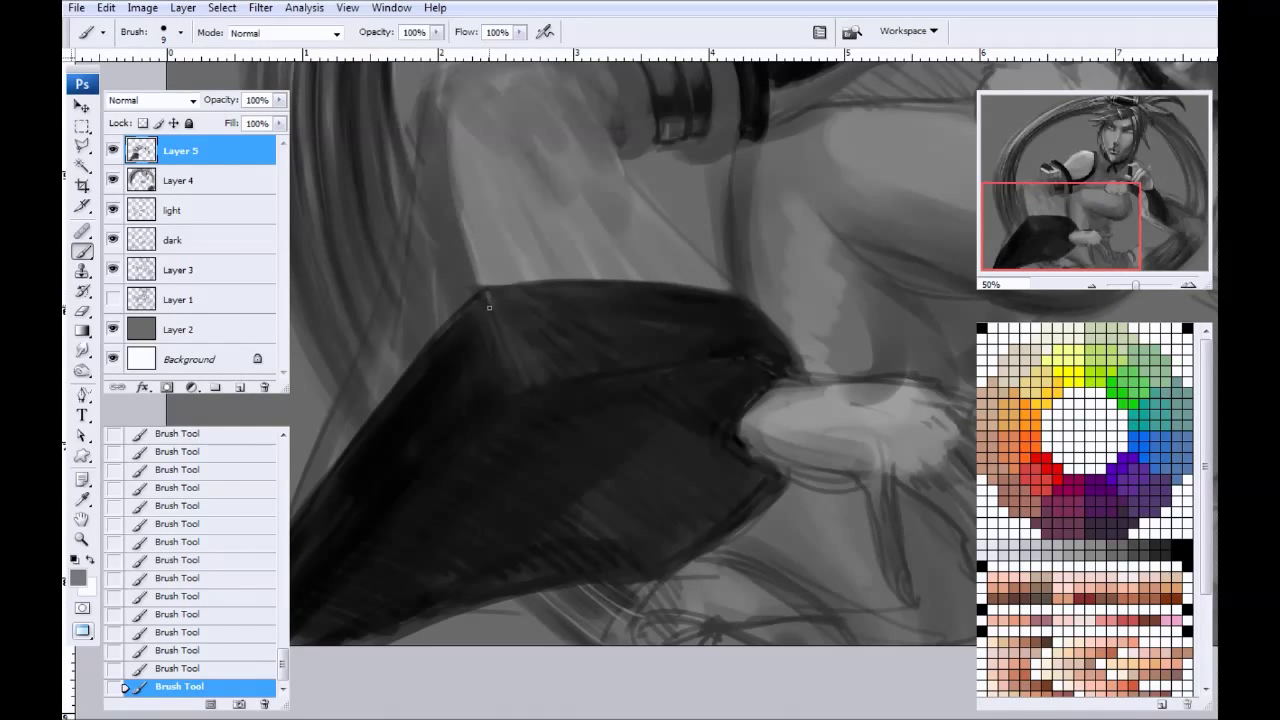
pyautogui.moveTo(490, 297)
pyautogui.mouseDown()
pyautogui.moveTo(539, 385)
pyautogui.moveTo(600, 378)
pyautogui.mouseUp()
pyautogui.moveTo(499, 302); pyautogui.dragTo(632, 345)
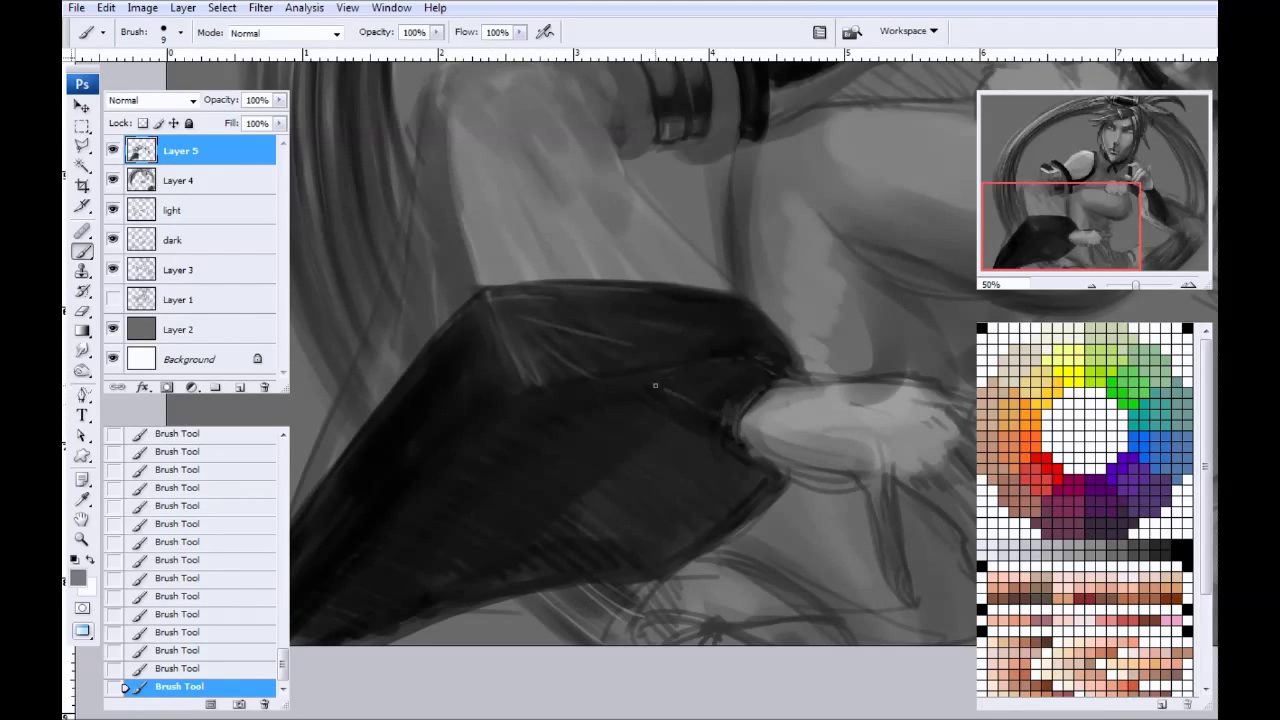
# Step: Smooth the remaining lighter patch inside the sleeve opening with sampled dark grey at 30 px
pyautogui.moveTo(568, 498); pyautogui.dragTo(611, 394)
pyautogui.keyDown('alt'); pyautogui.click(590, 464); pyautogui.keyUp('alt')
pyautogui.press(']')
pyautogui.press(']')
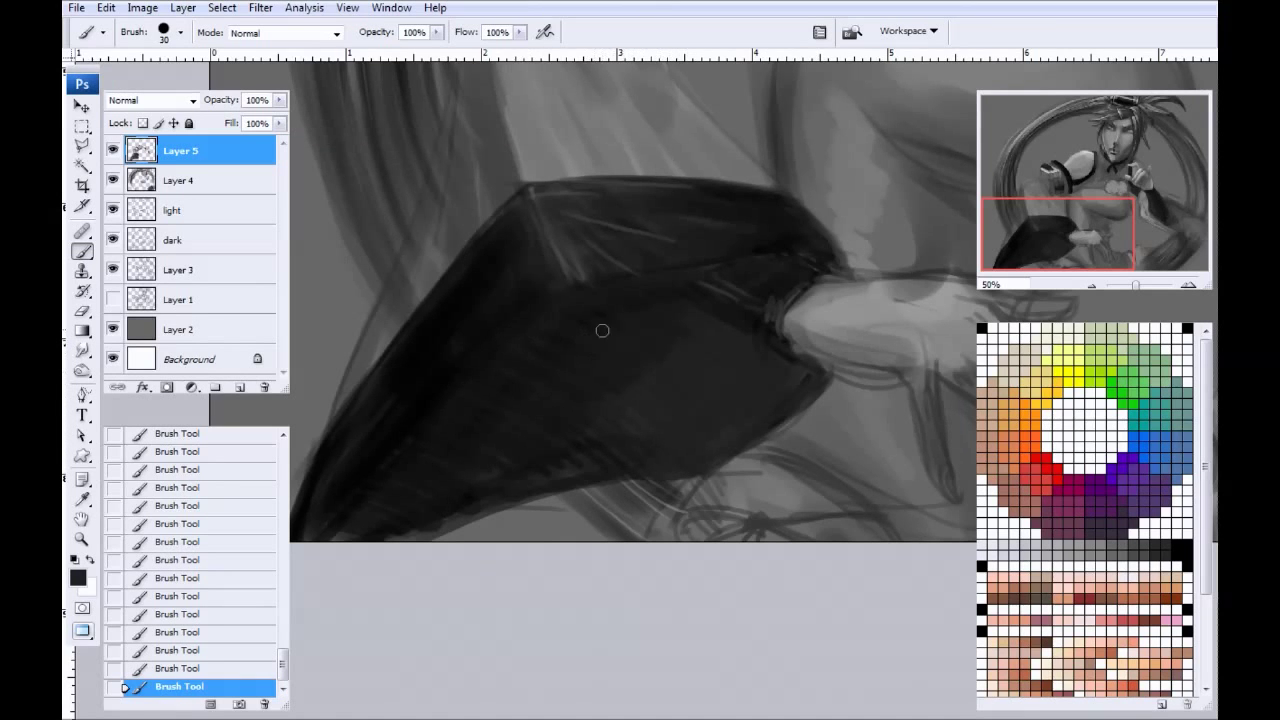
# Step: Shade the rear of the upper sleeve above the hem band with sampled greys, using brushes up to 70 px
pyautogui.hotkey('ctrl', '-')
pyautogui.hotkey('ctrl', '-')
pyautogui.hotkey('ctrl', '-')
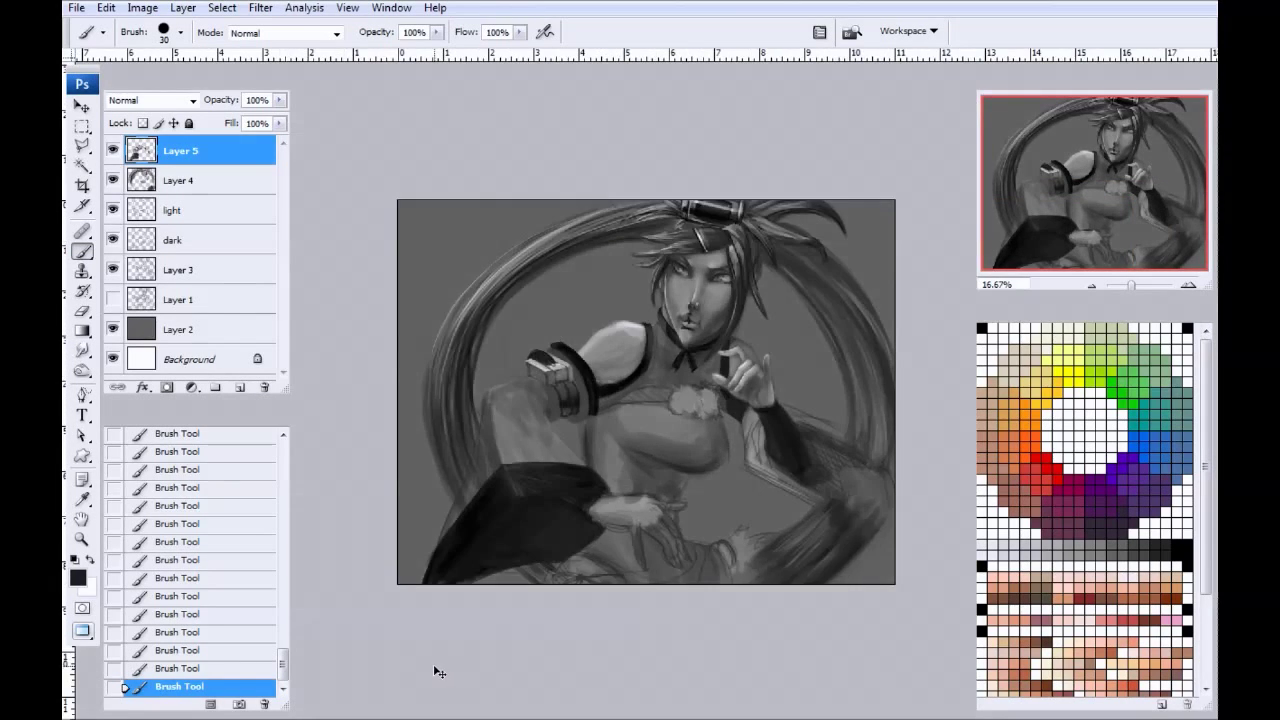
pyautogui.hotkey('ctrl', '+')
pyautogui.hotkey('ctrl', '+')
pyautogui.hotkey('ctrl', '+')
pyautogui.hotkey('ctrl', '-')
pyautogui.hotkey('ctrl', '-')
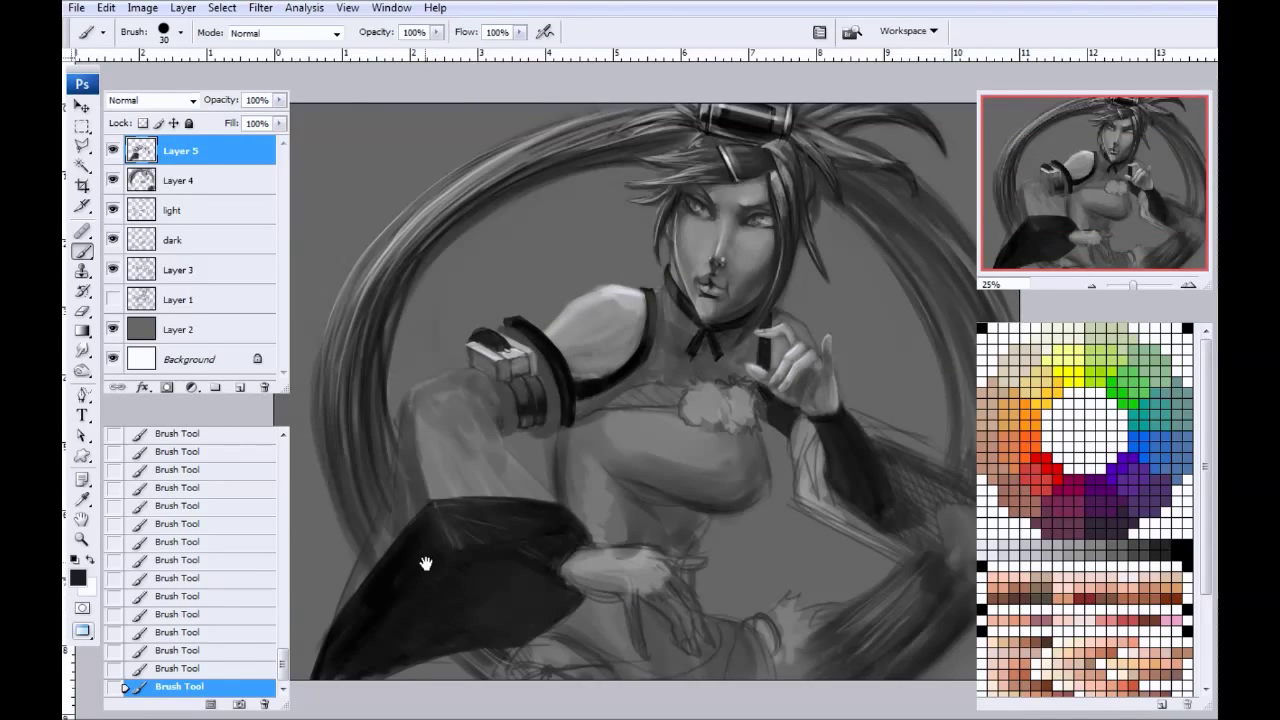
pyautogui.moveTo(429, 563); pyautogui.dragTo(525, 544)
pyautogui.keyDown('alt'); pyautogui.click(555, 397); pyautogui.keyUp('alt')
pyautogui.keyDown('alt'); pyautogui.click(612, 387); pyautogui.keyUp('alt')
pyautogui.moveTo(636, 483)
pyautogui.mouseDown()
pyautogui.moveTo(572, 421)
pyautogui.moveTo(610, 479)
pyautogui.mouseUp()
pyautogui.press(']')
pyautogui.moveTo(549, 432)
pyautogui.mouseDown()
pyautogui.moveTo(577, 478)
pyautogui.moveTo(516, 404)
pyautogui.moveTo(545, 477)
pyautogui.moveTo(528, 481)
pyautogui.mouseUp()
pyautogui.press(']')
pyautogui.press(']')
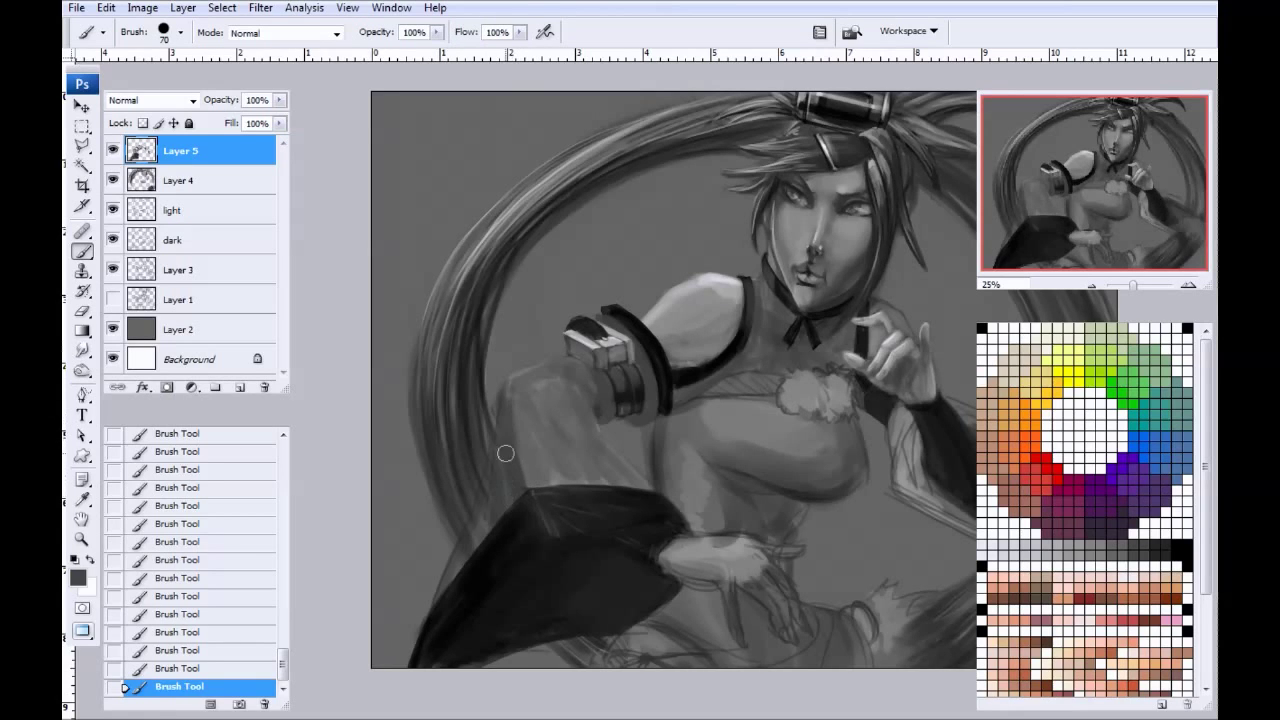
# Step: Paint the sleeve's rear drape down towards the hem tip with grey sampled from the sleeve, using a 30 px brush
pyautogui.press('[')
pyautogui.press('[')
pyautogui.keyDown('alt'); pyautogui.click(520, 386); pyautogui.keyUp('alt')
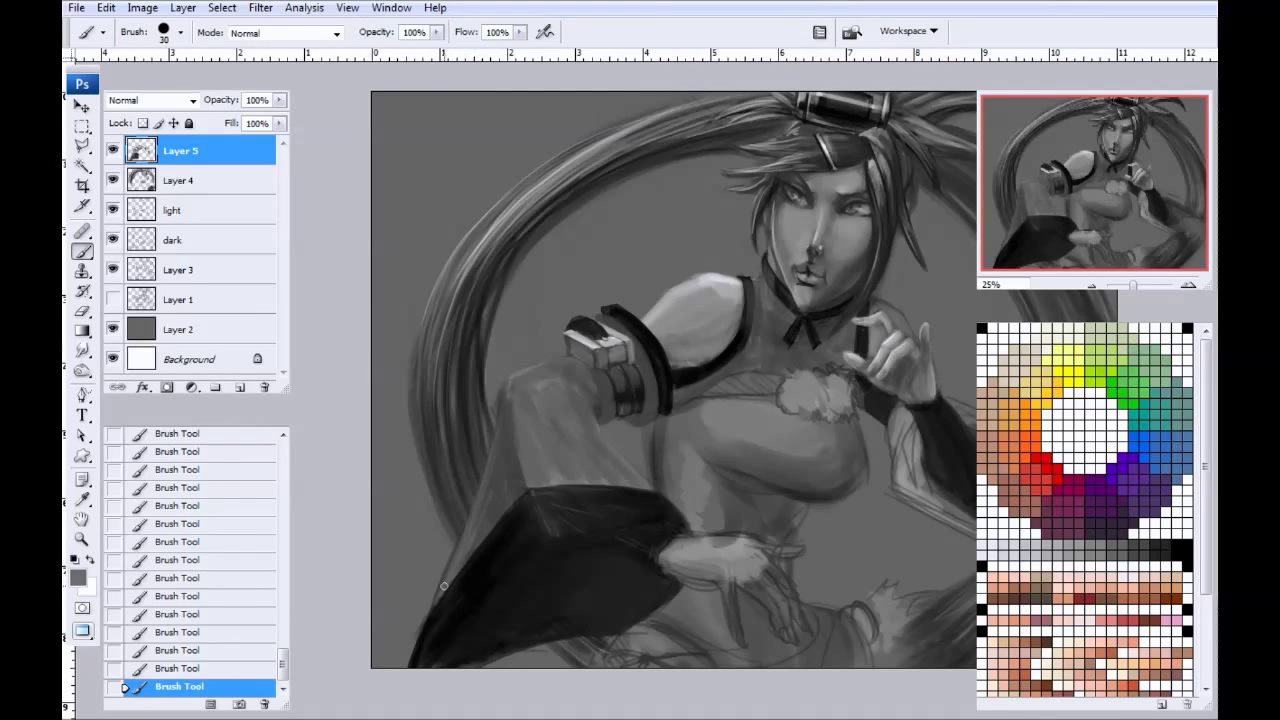
# Step: Lighten the top edge of the sleeve at the elbow with light greys sampled from the shoulder and arm box
pyautogui.moveTo(569, 491); pyautogui.dragTo(443, 434)
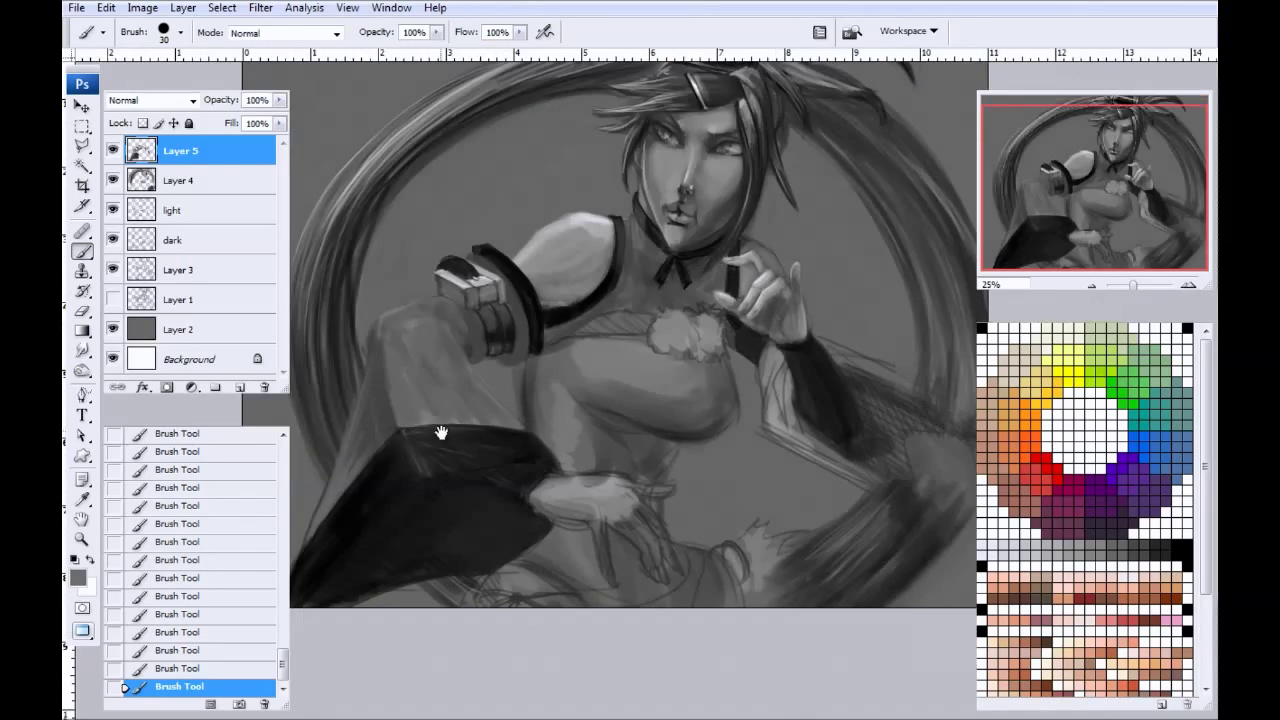
pyautogui.keyDown('alt'); pyautogui.click(469, 406); pyautogui.keyUp('alt')
pyautogui.keyDown('alt'); pyautogui.click(558, 228); pyautogui.keyUp('alt')
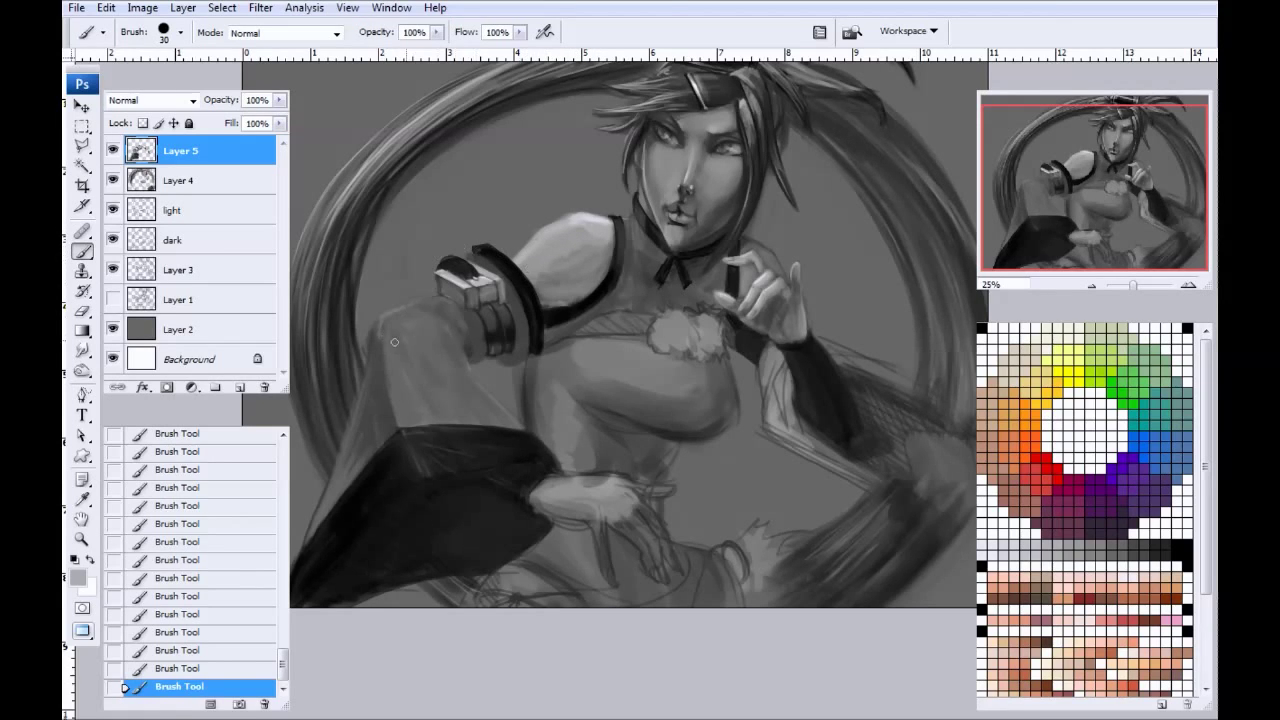
pyautogui.press(']')
pyautogui.press(']')
pyautogui.press(']')
pyautogui.keyDown('alt'); pyautogui.click(477, 291); pyautogui.keyUp('alt')
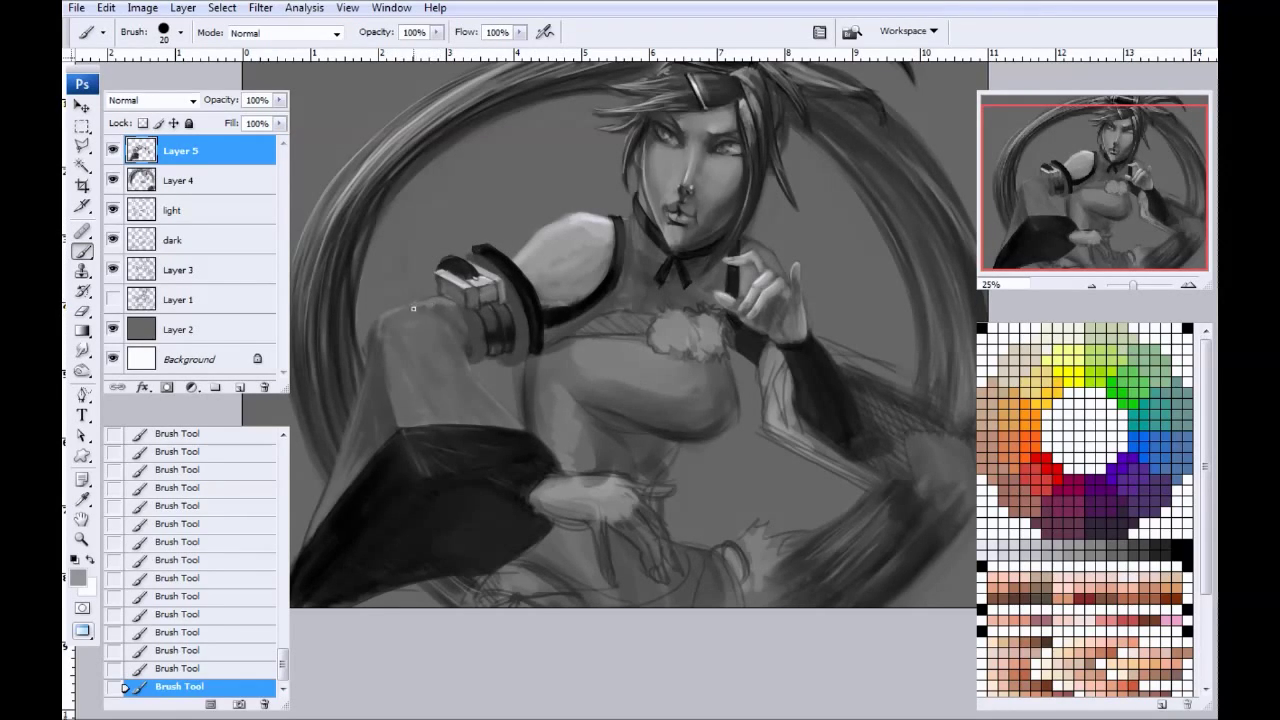
# Step: Brighten the front folds and rear edge of the upper sleeve with sampled light grey, using a 35 px brush
pyautogui.press(']')
pyautogui.press(']')
pyautogui.press(']')
pyautogui.moveTo(421, 328)
pyautogui.mouseDown()
pyautogui.moveTo(386, 330)
pyautogui.moveTo(419, 350)
pyautogui.moveTo(397, 355)
pyautogui.moveTo(433, 405)
pyautogui.mouseUp()
pyautogui.moveTo(434, 358)
pyautogui.mouseDown()
pyautogui.moveTo(427, 412)
pyautogui.moveTo(408, 385)
pyautogui.moveTo(408, 411)
pyautogui.moveTo(366, 359)
pyautogui.moveTo(388, 335)
pyautogui.moveTo(397, 412)
pyautogui.mouseUp()
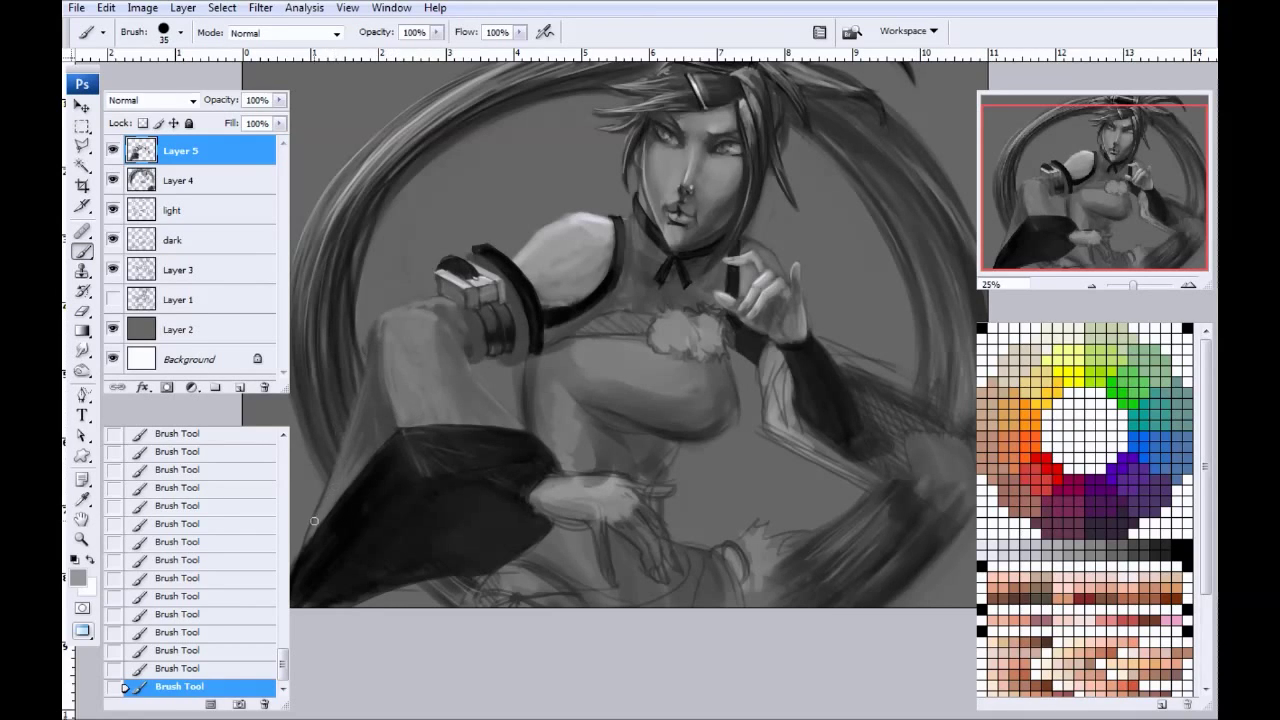
pyautogui.moveTo(313, 512); pyautogui.dragTo(387, 354)
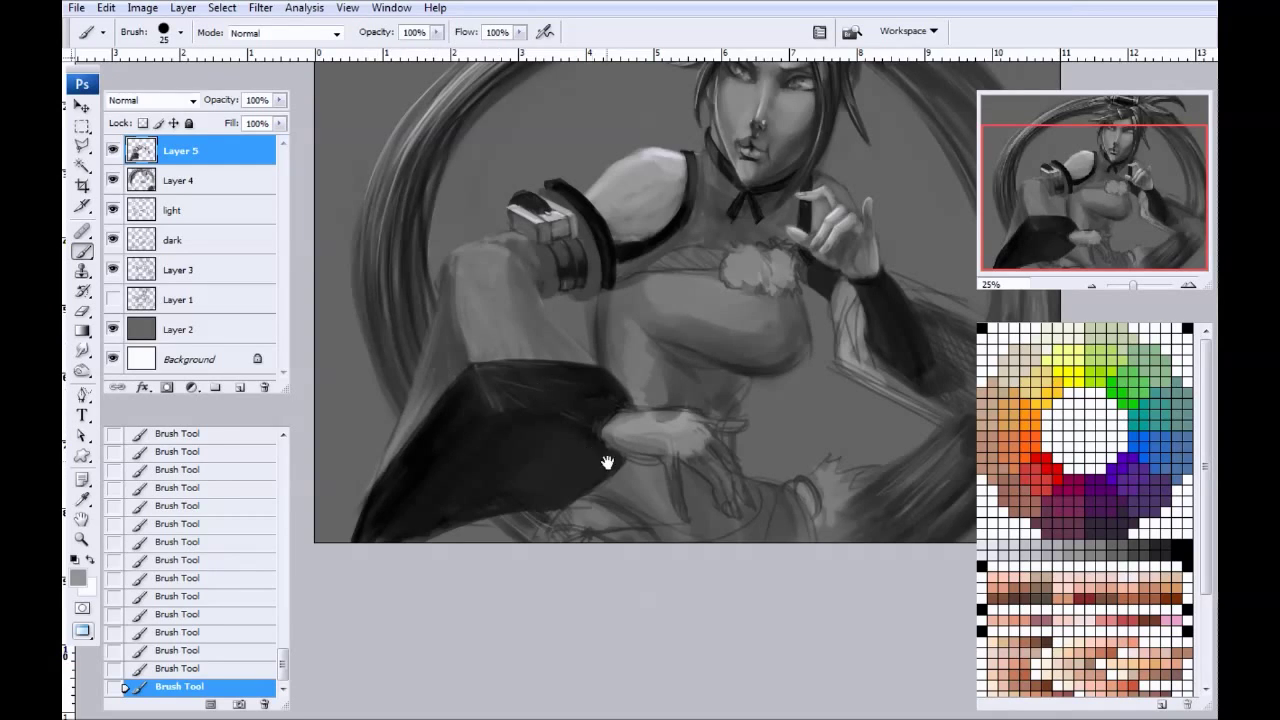
# Step: Block in the upper and lower edge bands of the raised arm's sleeve with sampled near-black at 30 px, trimming with sampled grey
pyautogui.moveTo(591, 451); pyautogui.dragTo(480, 419)
pyautogui.moveTo(673, 347); pyautogui.dragTo(502, 409)
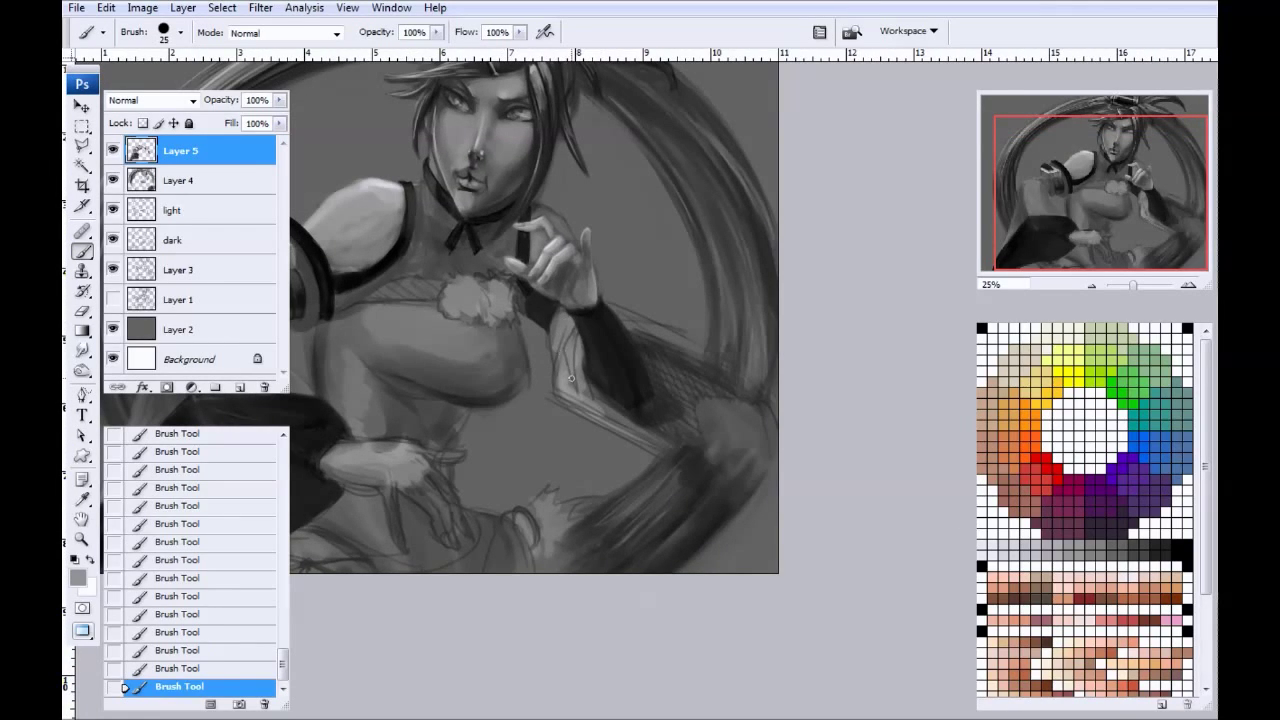
pyautogui.moveTo(516, 499); pyautogui.dragTo(689, 479)
pyautogui.keyDown('alt'); pyautogui.click(454, 401); pyautogui.keyUp('alt')
pyautogui.press(']')
pyautogui.moveTo(755, 335)
pyautogui.mouseDown()
pyautogui.moveTo(752, 369)
pyautogui.moveTo(746, 305)
pyautogui.moveTo(760, 377)
pyautogui.moveTo(764, 366)
pyautogui.moveTo(750, 321)
pyautogui.moveTo(740, 342)
pyautogui.moveTo(760, 382)
pyautogui.mouseUp()
pyautogui.moveTo(826, 418); pyautogui.dragTo(615, 350)
pyautogui.moveTo(547, 318)
pyautogui.mouseDown()
pyautogui.moveTo(735, 415)
pyautogui.moveTo(535, 316)
pyautogui.moveTo(730, 421)
pyautogui.moveTo(547, 316)
pyautogui.moveTo(648, 375)
pyautogui.moveTo(563, 324)
pyautogui.moveTo(710, 382)
pyautogui.moveTo(751, 426)
pyautogui.moveTo(738, 405)
pyautogui.moveTo(646, 362)
pyautogui.moveTo(727, 420)
pyautogui.moveTo(710, 394)
pyautogui.mouseUp()
pyautogui.moveTo(600, 246)
pyautogui.mouseDown()
pyautogui.moveTo(679, 264)
pyautogui.moveTo(730, 293)
pyautogui.moveTo(611, 243)
pyautogui.moveTo(751, 323)
pyautogui.moveTo(593, 245)
pyautogui.moveTo(745, 314)
pyautogui.mouseUp()
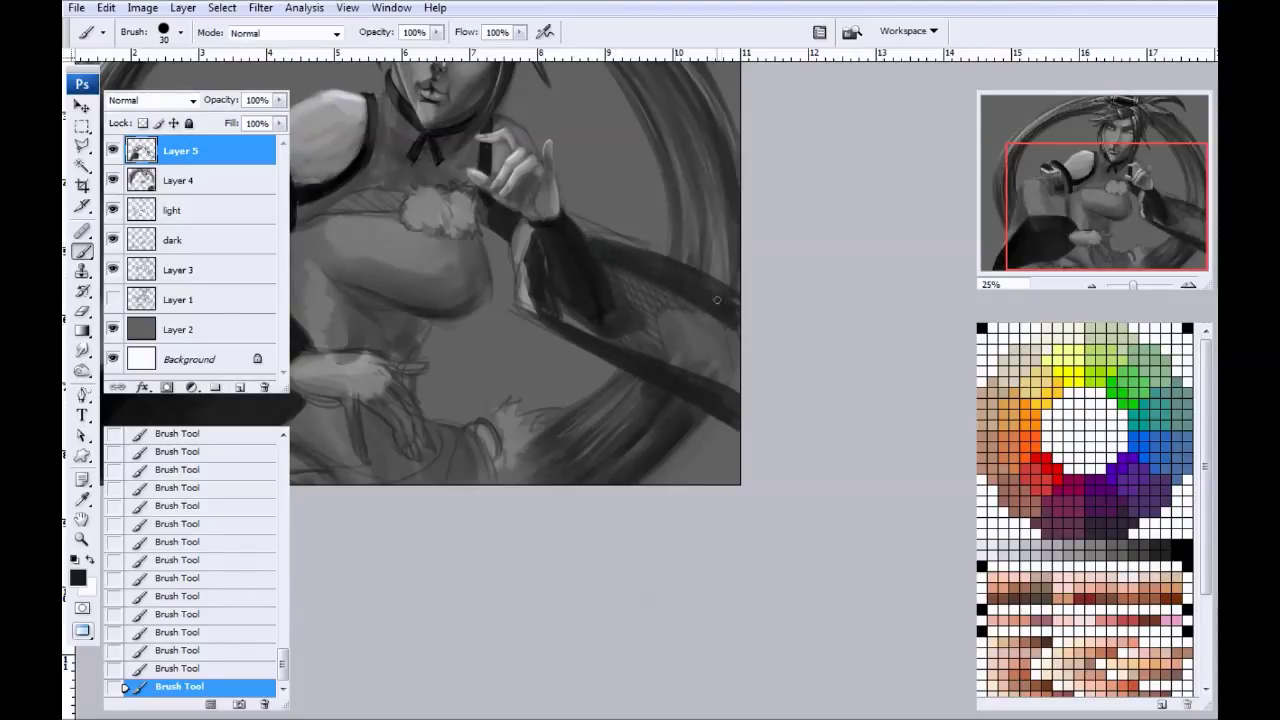
pyautogui.moveTo(642, 254); pyautogui.dragTo(591, 243)
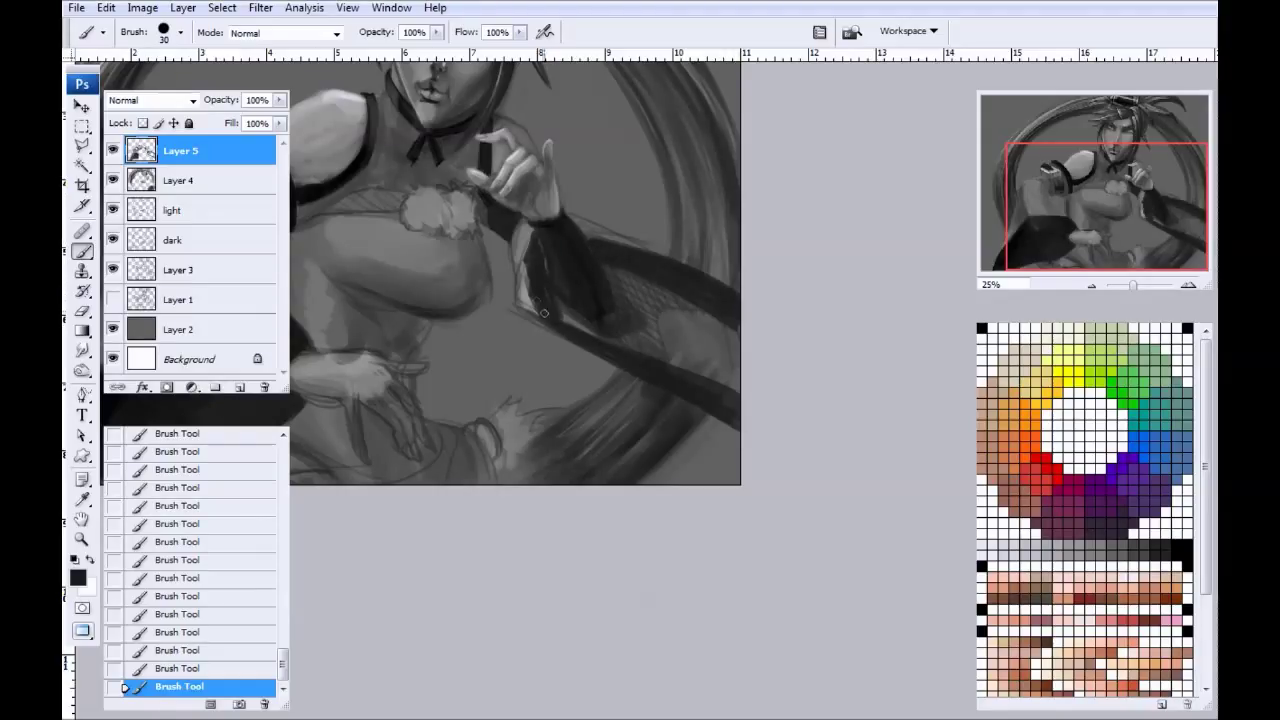
pyautogui.keyDown('alt'); pyautogui.click(334, 237); pyautogui.keyUp('alt')
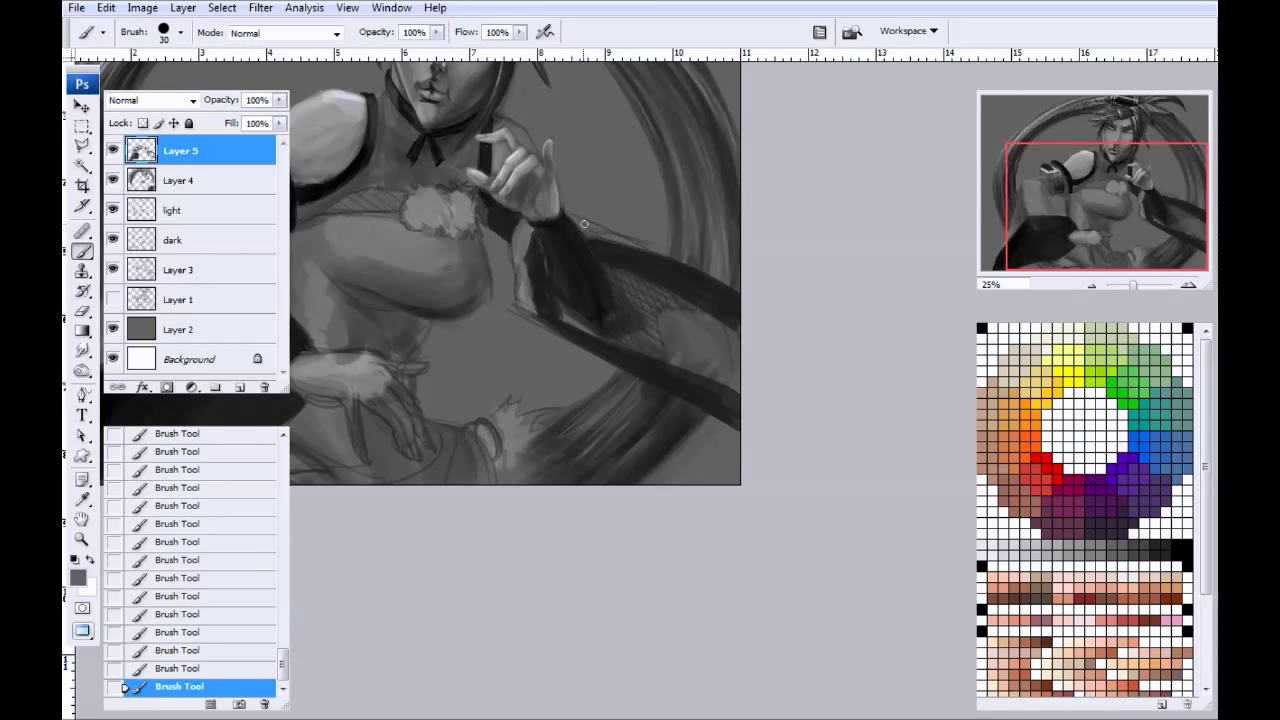
# Step: Fill the raised arm's sleeve between its edge bands with sampled dark greys, using 50 and 40 px brushes
pyautogui.moveTo(571, 364); pyautogui.dragTo(527, 322)
pyautogui.keyDown('alt'); pyautogui.click(580, 277); pyautogui.keyUp('alt')
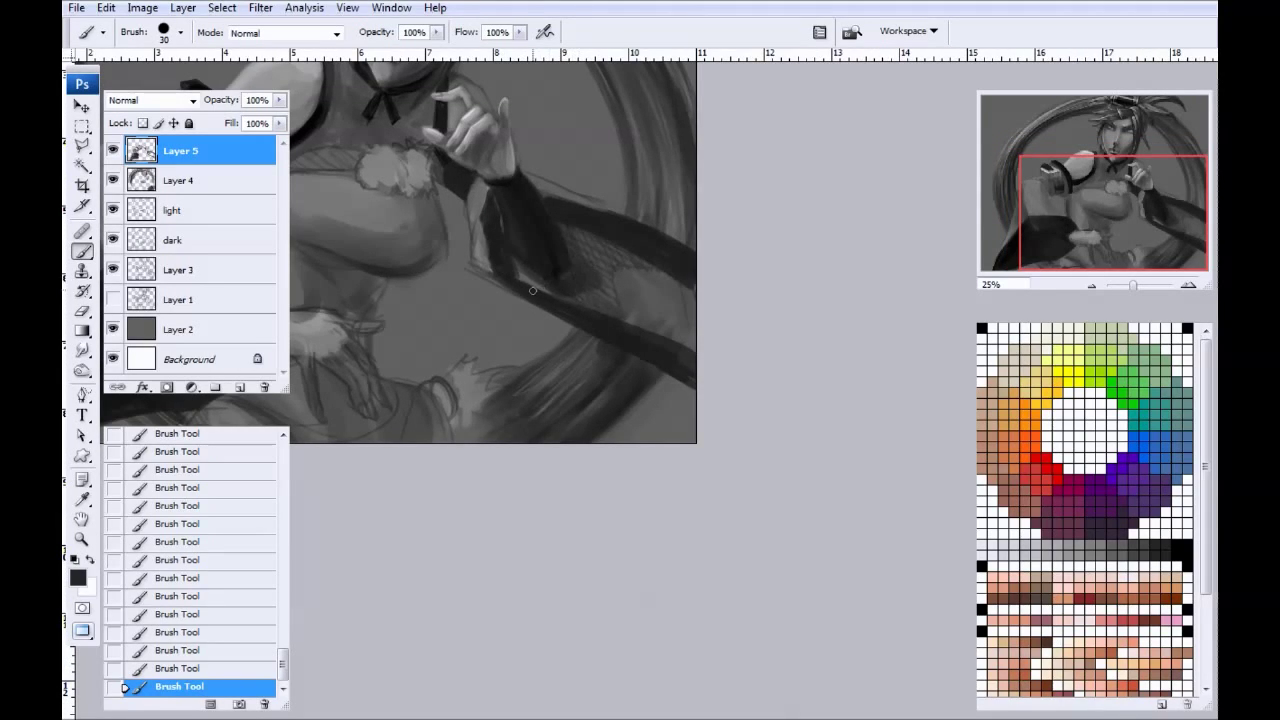
pyautogui.press(']')
pyautogui.moveTo(596, 298)
pyautogui.mouseDown()
pyautogui.moveTo(690, 337)
pyautogui.moveTo(603, 271)
pyautogui.moveTo(603, 257)
pyautogui.moveTo(690, 293)
pyautogui.mouseUp()
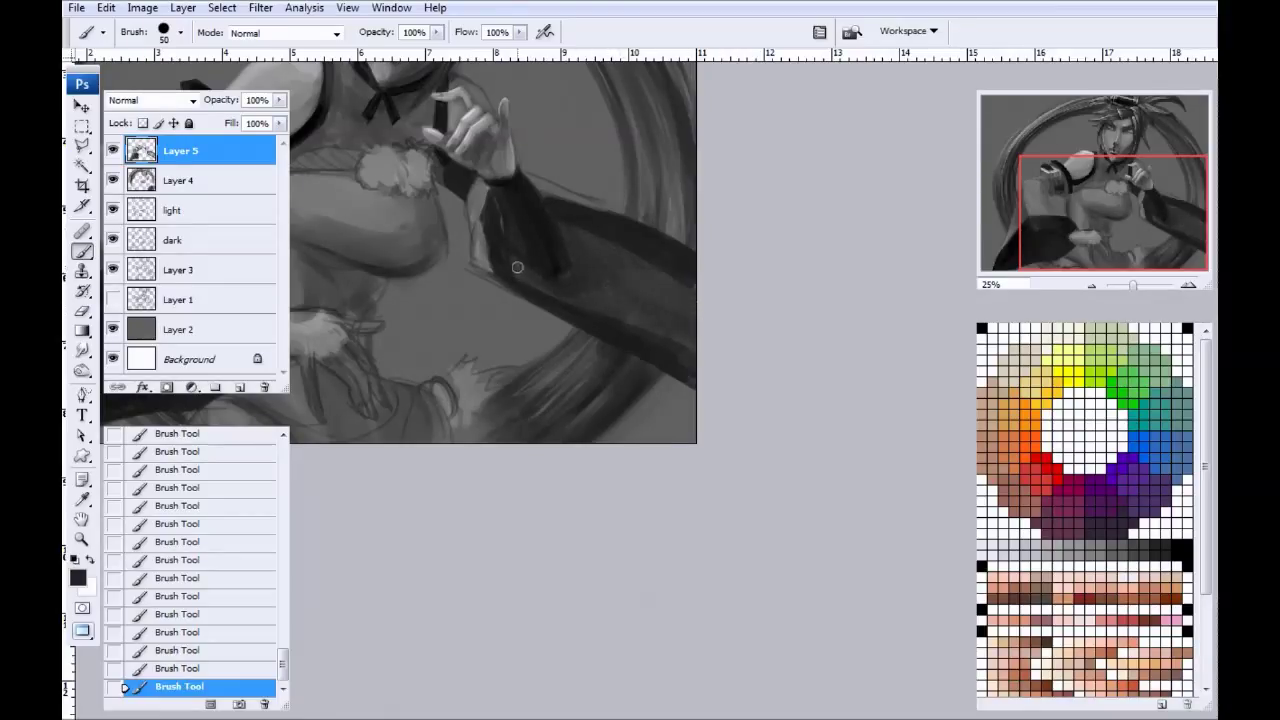
pyautogui.moveTo(601, 258); pyautogui.dragTo(649, 272)
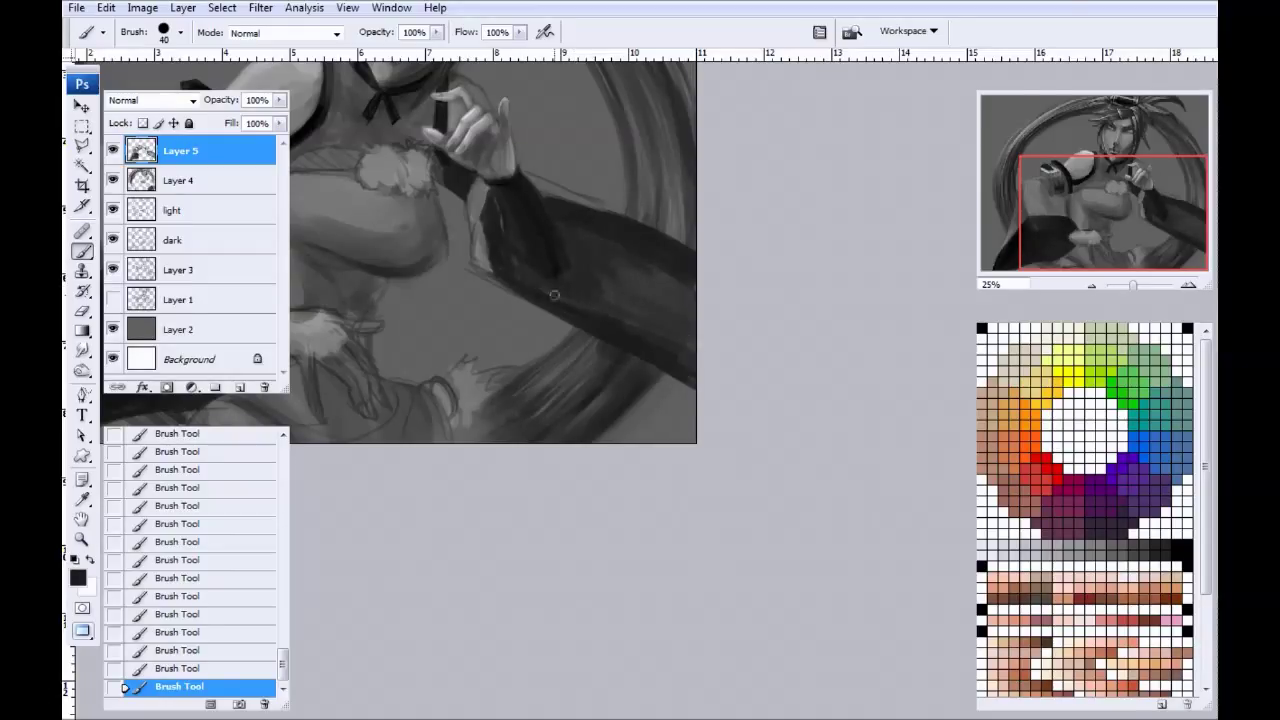
pyautogui.moveTo(586, 264); pyautogui.dragTo(682, 289)
pyautogui.keyDown('alt'); pyautogui.click(679, 296); pyautogui.keyUp('alt')
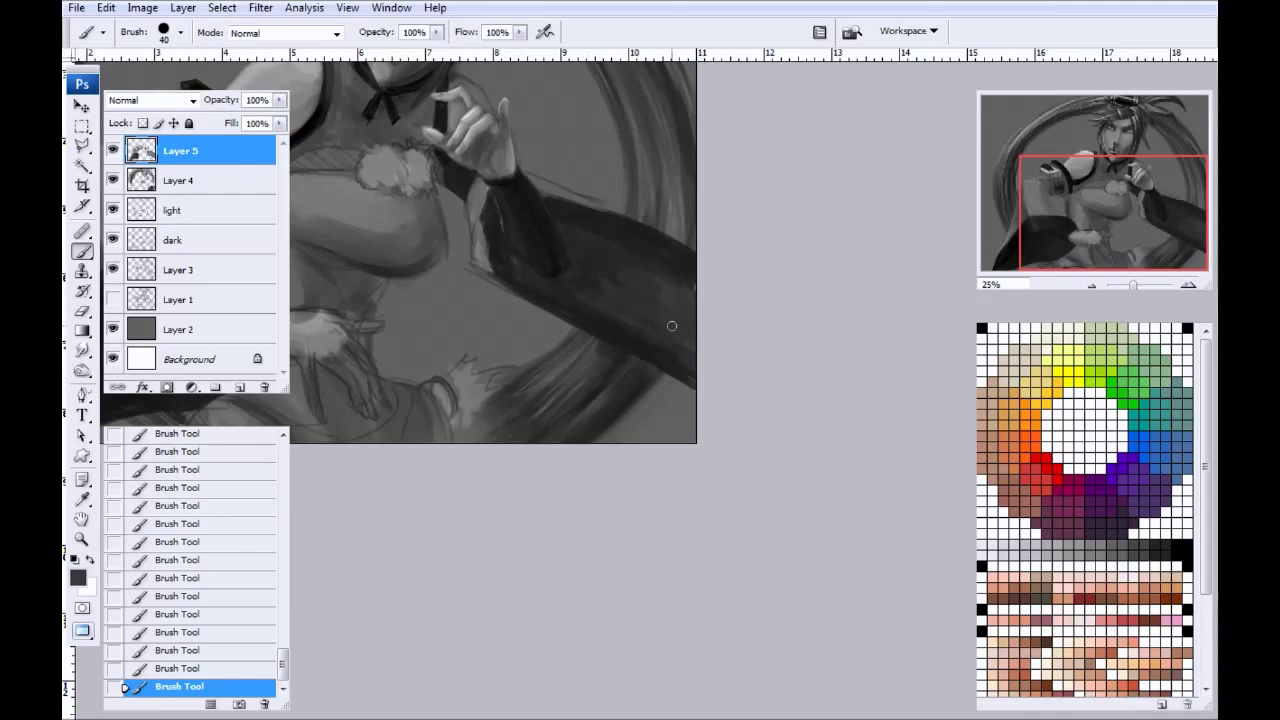
pyautogui.keyDown('alt'); pyautogui.click(627, 357); pyautogui.keyUp('alt')
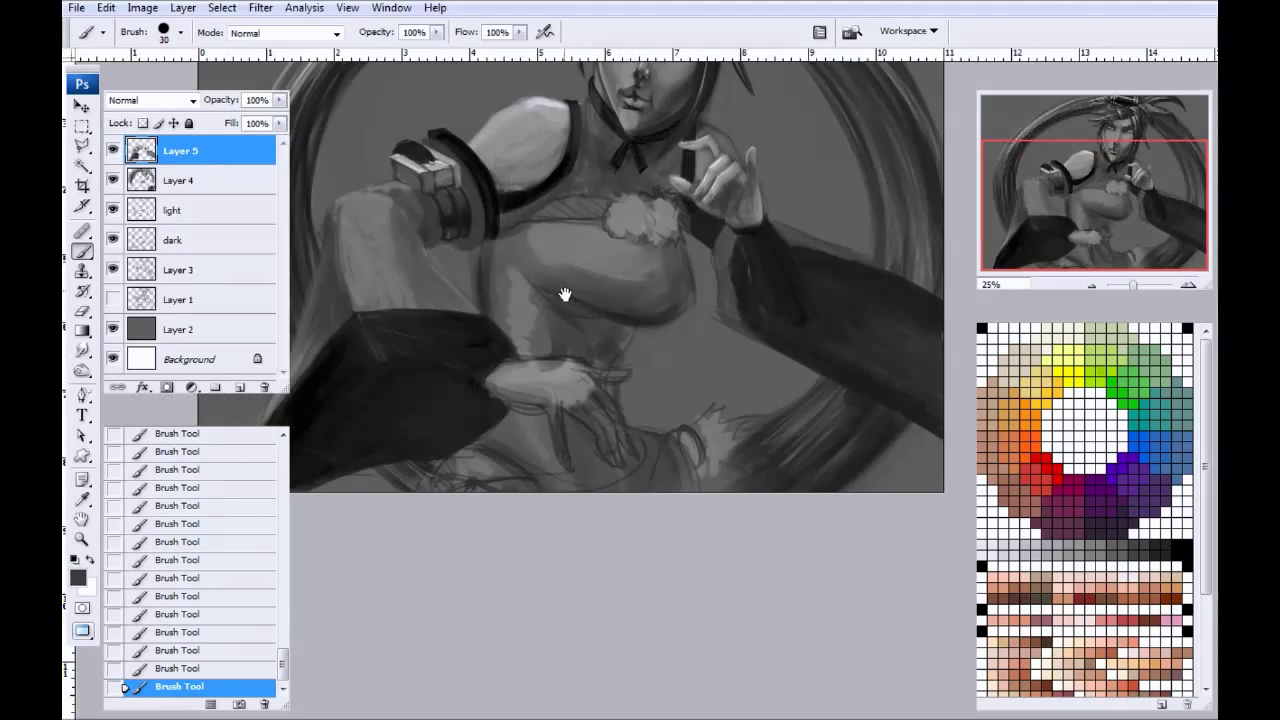
# Step: Refine the dark inner cuff around the raised forearm with sampled dark tones and a 20 px brush
pyautogui.moveTo(563, 294); pyautogui.dragTo(399, 292)
pyautogui.keyDown('alt'); pyautogui.click(606, 270); pyautogui.keyUp('alt')
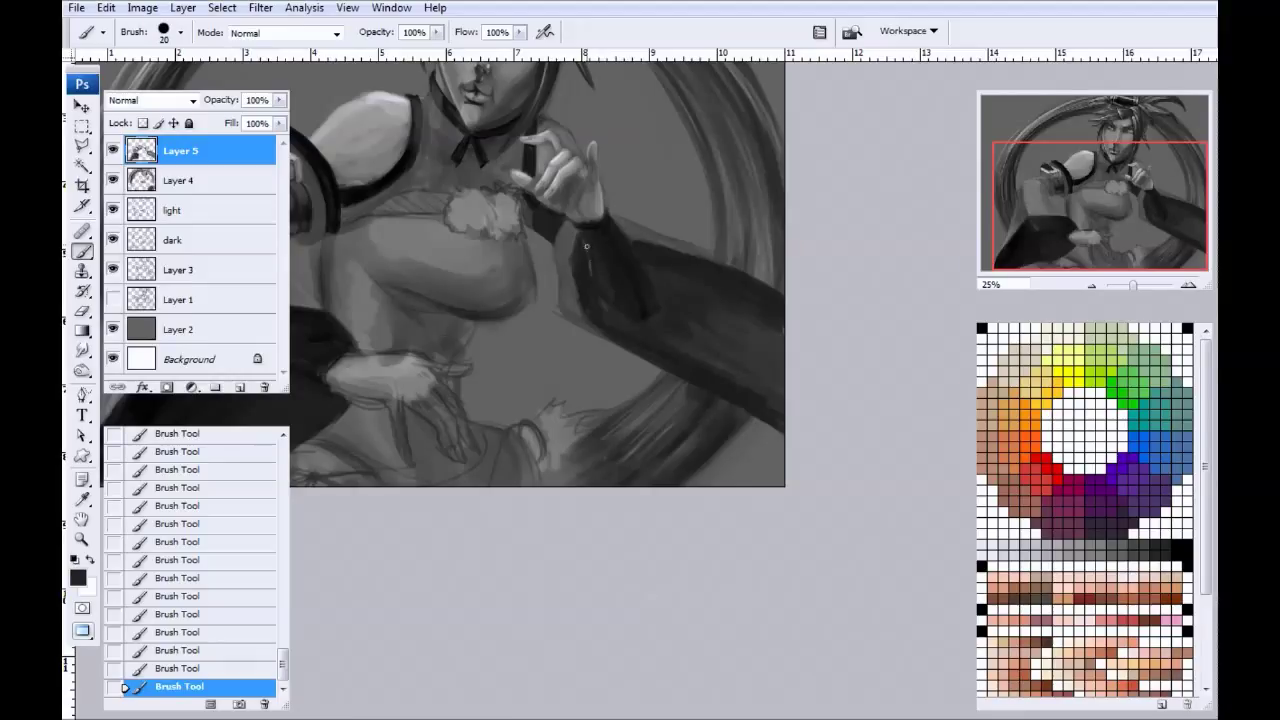
pyautogui.keyDown('alt'); pyautogui.click(577, 240); pyautogui.keyUp('alt')
pyautogui.keyDown('alt'); pyautogui.click(626, 268); pyautogui.keyUp('alt')
# Step: Try a vertical centre line and a curved neckline edge across the chest with a 20 px near-black brush
pyautogui.moveTo(431, 434); pyautogui.dragTo(592, 454)
pyautogui.moveTo(477, 446); pyautogui.dragTo(583, 460)
pyautogui.moveTo(505, 414); pyautogui.dragTo(475, 405)
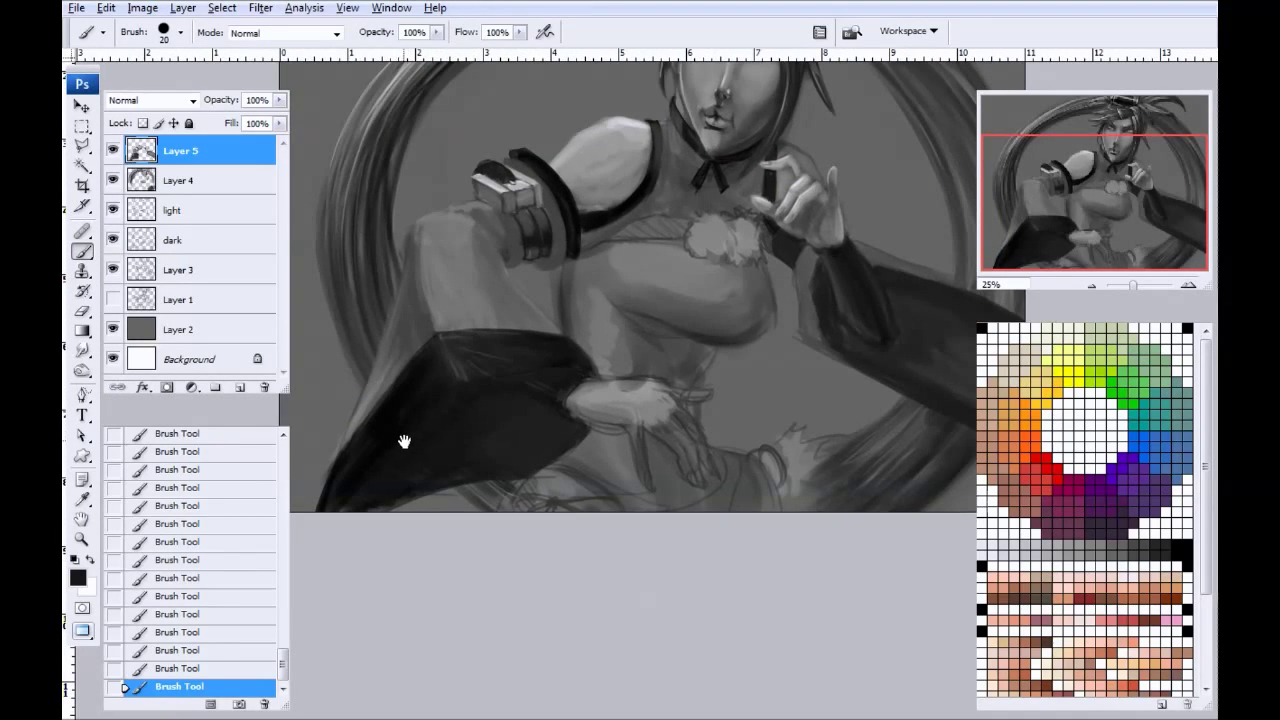
pyautogui.moveTo(446, 321)
pyautogui.mouseDown()
pyautogui.moveTo(409, 358)
pyautogui.moveTo(416, 394)
pyautogui.moveTo(400, 308)
pyautogui.mouseUp()
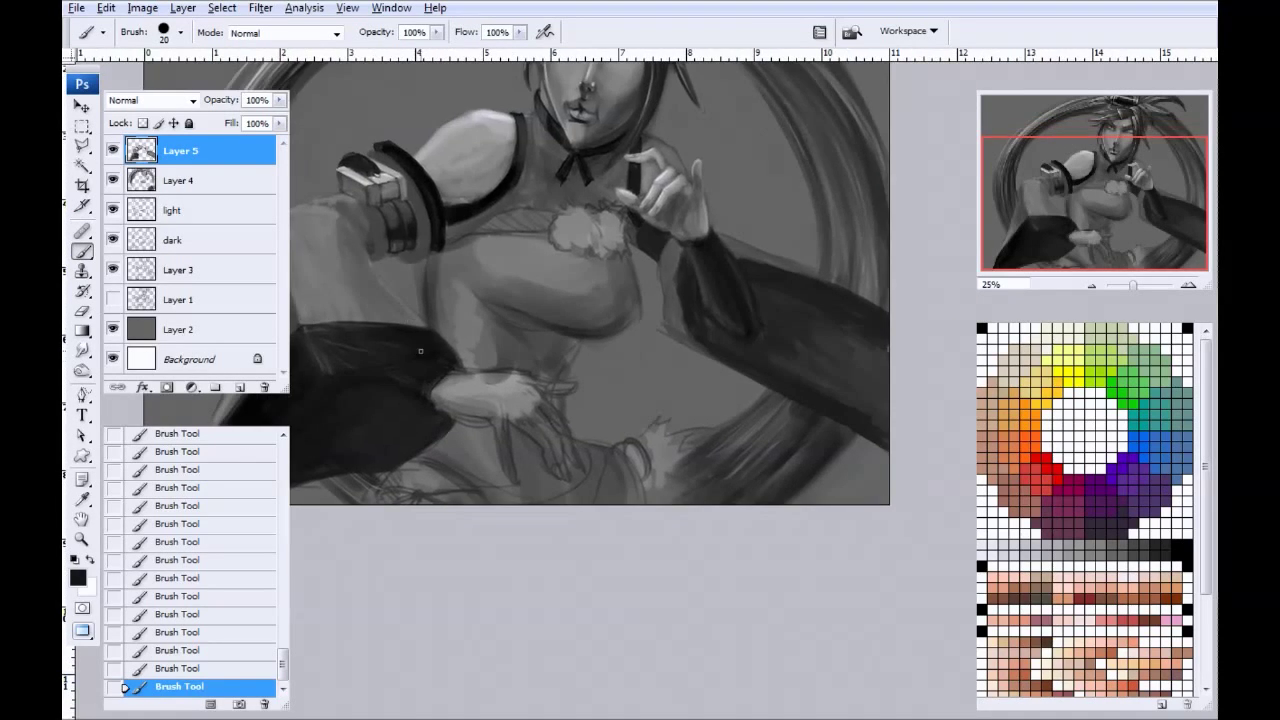
pyautogui.hotkey('ctrl', '+')
pyautogui.hotkey('ctrl', '+')
pyautogui.moveTo(445, 246); pyautogui.dragTo(498, 455)
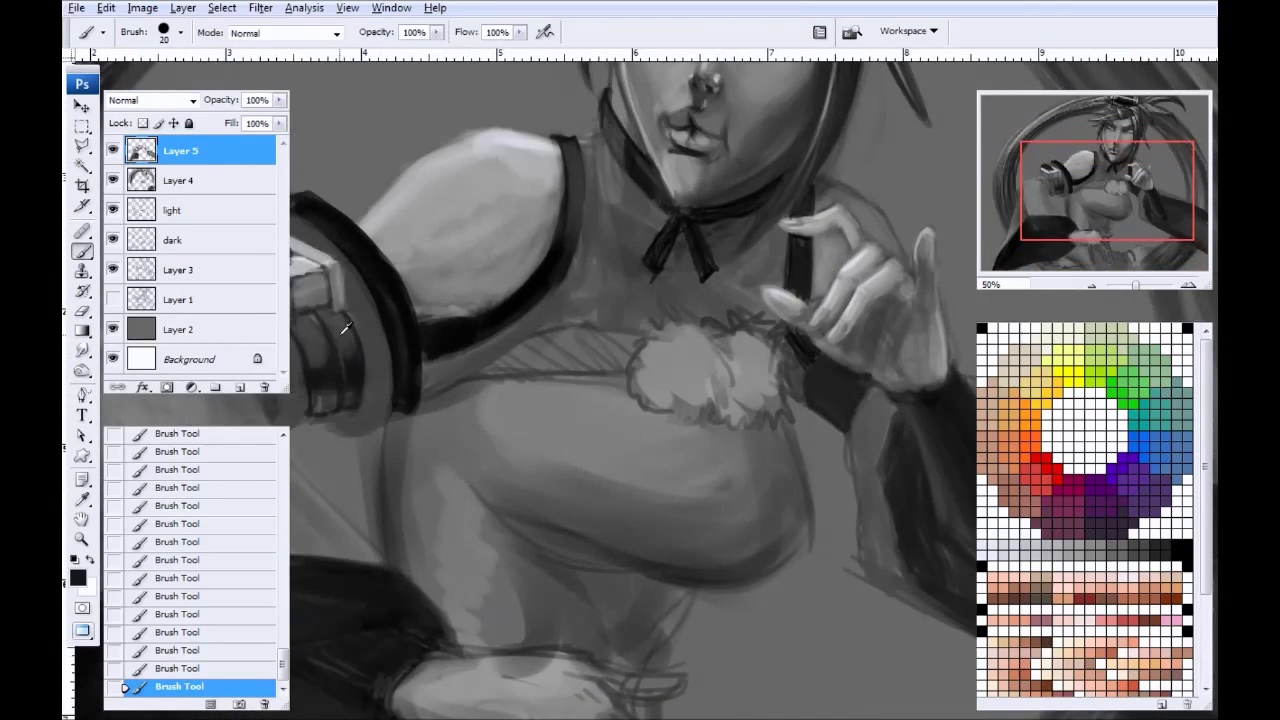
pyautogui.press('alt')
pyautogui.press('alt')
pyautogui.moveTo(724, 228)
pyautogui.mouseDown()
pyautogui.moveTo(723, 335)
pyautogui.moveTo(661, 370)
pyautogui.moveTo(595, 345)
pyautogui.moveTo(481, 372)
pyautogui.mouseUp()
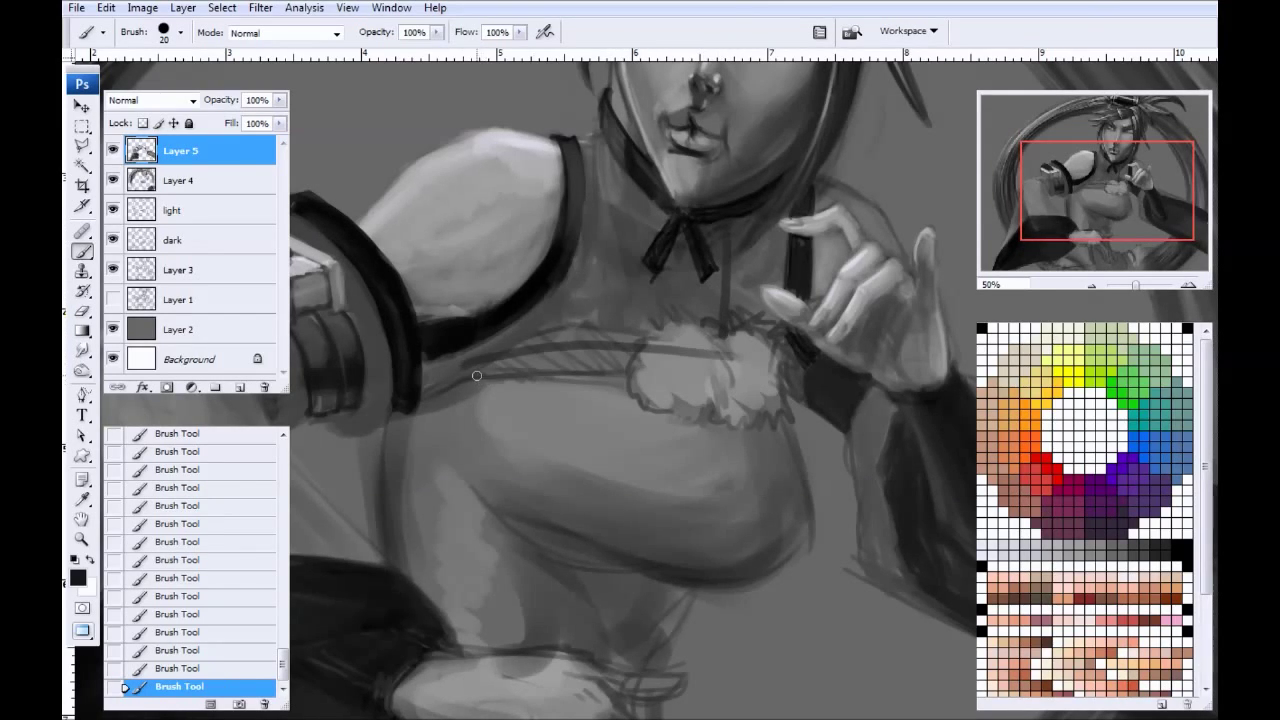
pyautogui.click(221, 670)
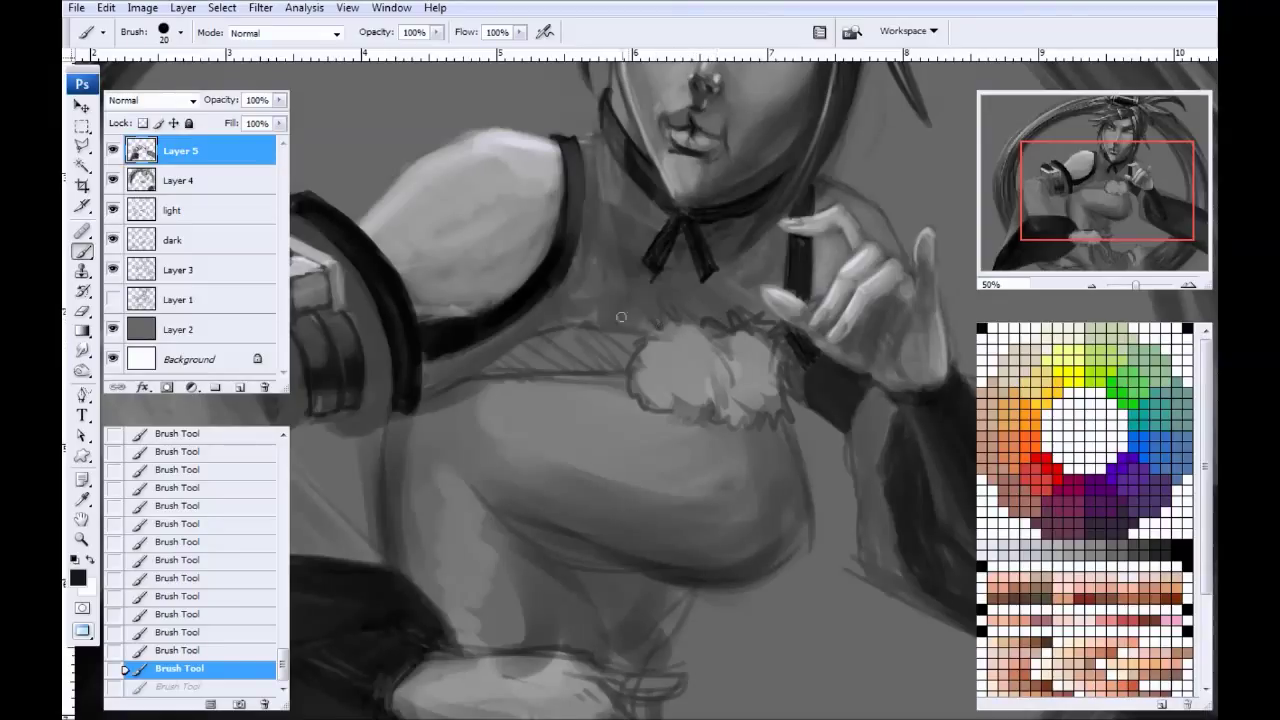
pyautogui.hotkey('ctrl', 'z')
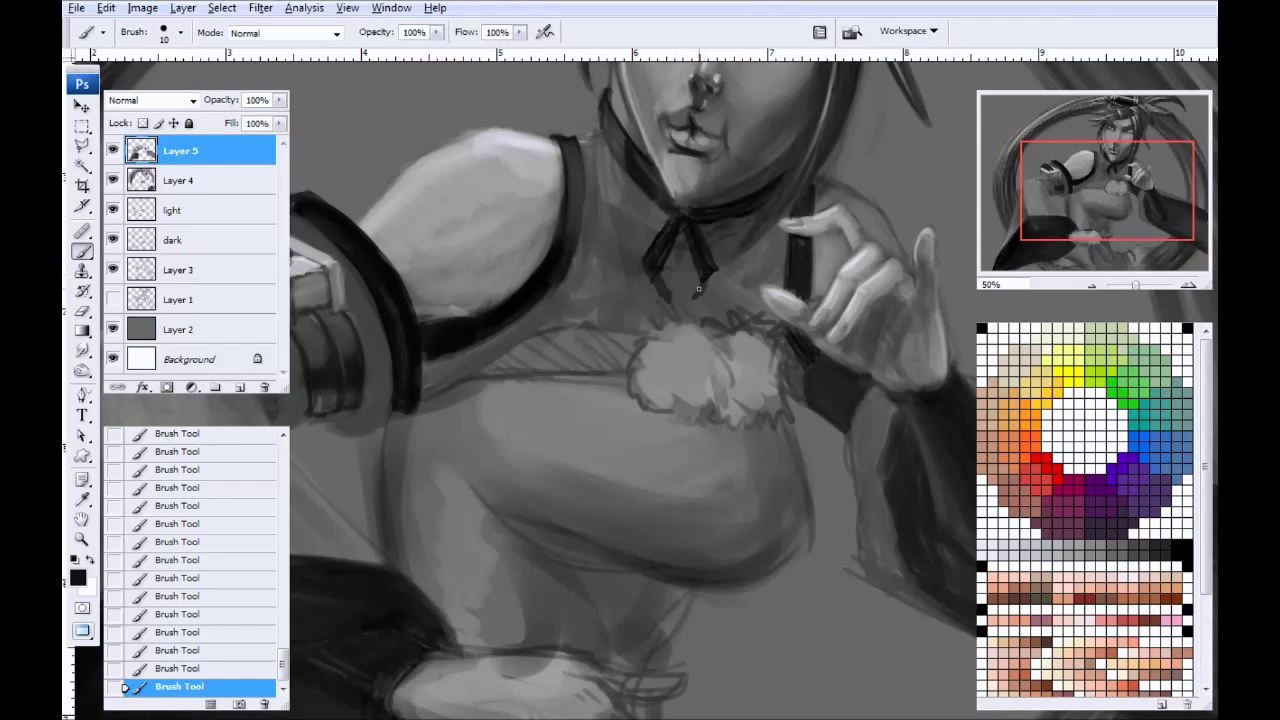
# Step: Close the diamond-shaped ribbon tie below the collar and paint the dark band across the upper chest with sampled near-black tones
pyautogui.moveTo(686, 298); pyautogui.dragTo(689, 266)
pyautogui.moveTo(667, 296); pyautogui.dragTo(657, 281)
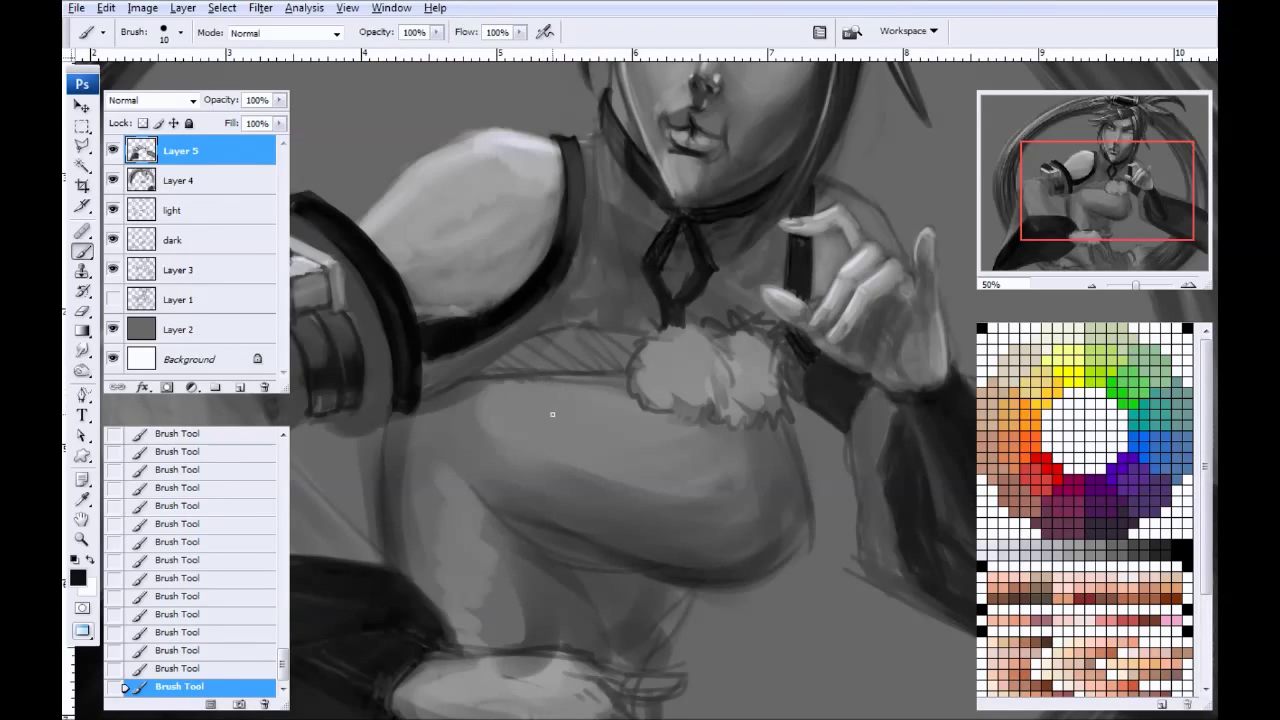
pyautogui.keyDown('alt'); pyautogui.click(343, 320); pyautogui.keyUp('alt')
pyautogui.keyDown('alt'); pyautogui.click(663, 241); pyautogui.keyUp('alt')
pyautogui.moveTo(619, 342)
pyautogui.mouseDown()
pyautogui.moveTo(530, 336)
pyautogui.moveTo(650, 334)
pyautogui.moveTo(456, 374)
pyautogui.moveTo(544, 352)
pyautogui.moveTo(520, 358)
pyautogui.moveTo(640, 354)
pyautogui.moveTo(538, 342)
pyautogui.moveTo(633, 355)
pyautogui.moveTo(504, 370)
pyautogui.moveTo(640, 358)
pyautogui.moveTo(536, 360)
pyautogui.moveTo(530, 332)
pyautogui.moveTo(590, 308)
pyautogui.moveTo(574, 280)
pyautogui.moveTo(622, 200)
pyautogui.moveTo(626, 328)
pyautogui.mouseUp()
# Step: Smooth the upper chest around the dark band and ribbon with sampled mid-grey, reducing the brush from 40 to 15 px
pyautogui.keyDown('alt'); pyautogui.click(510, 433); pyautogui.keyUp('alt')
pyautogui.press(']')
pyautogui.press(']')
pyautogui.press(']')
pyautogui.press(']')
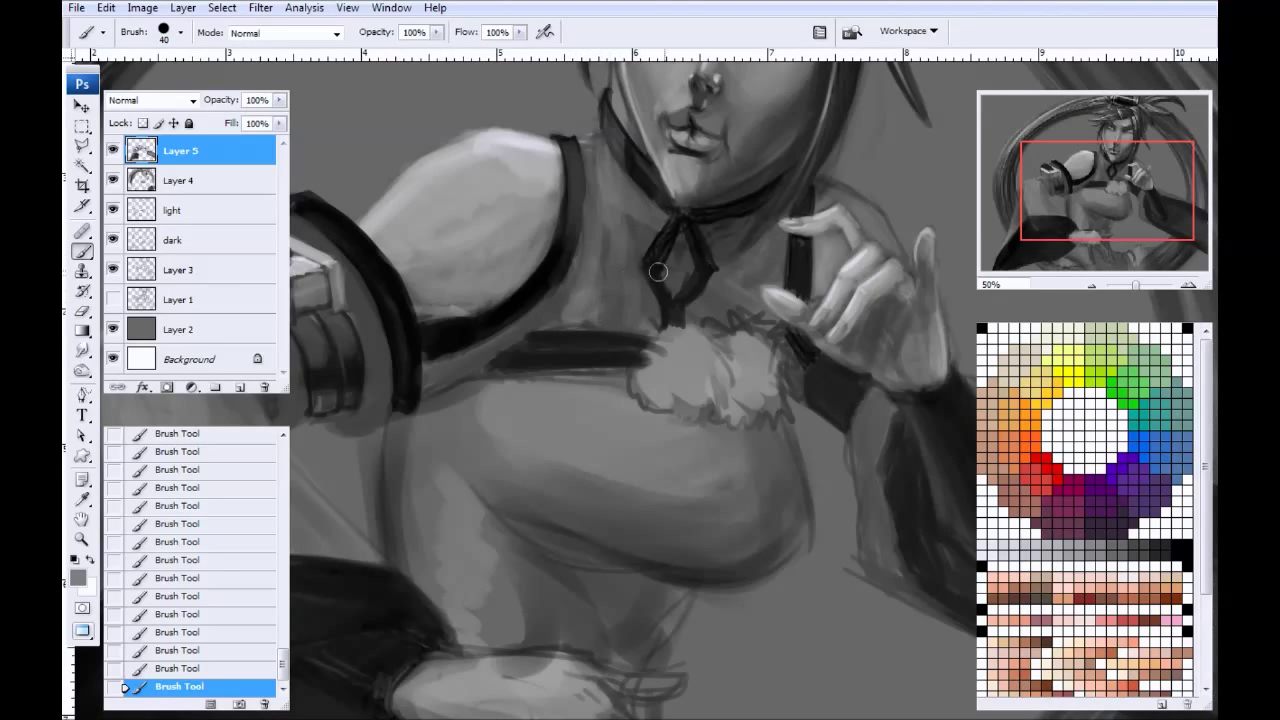
pyautogui.press('[')
pyautogui.press('[')
pyautogui.press('[')
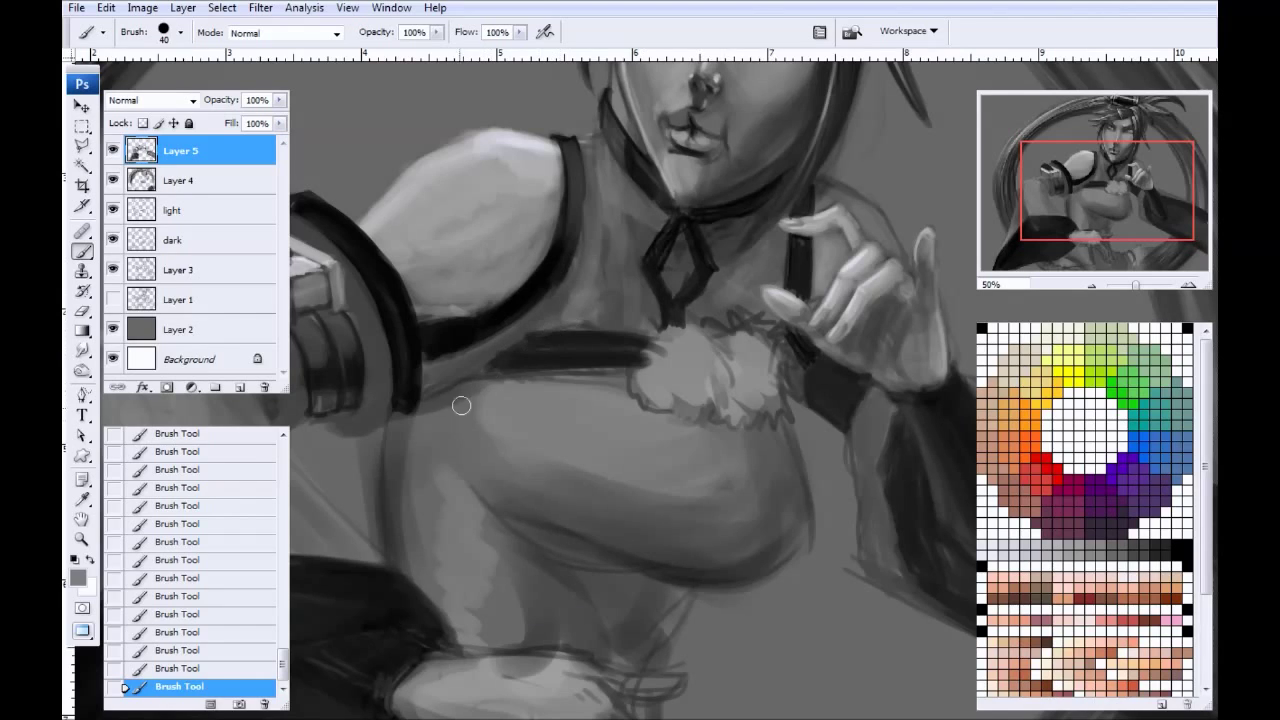
pyautogui.press('[')
pyautogui.press('[')
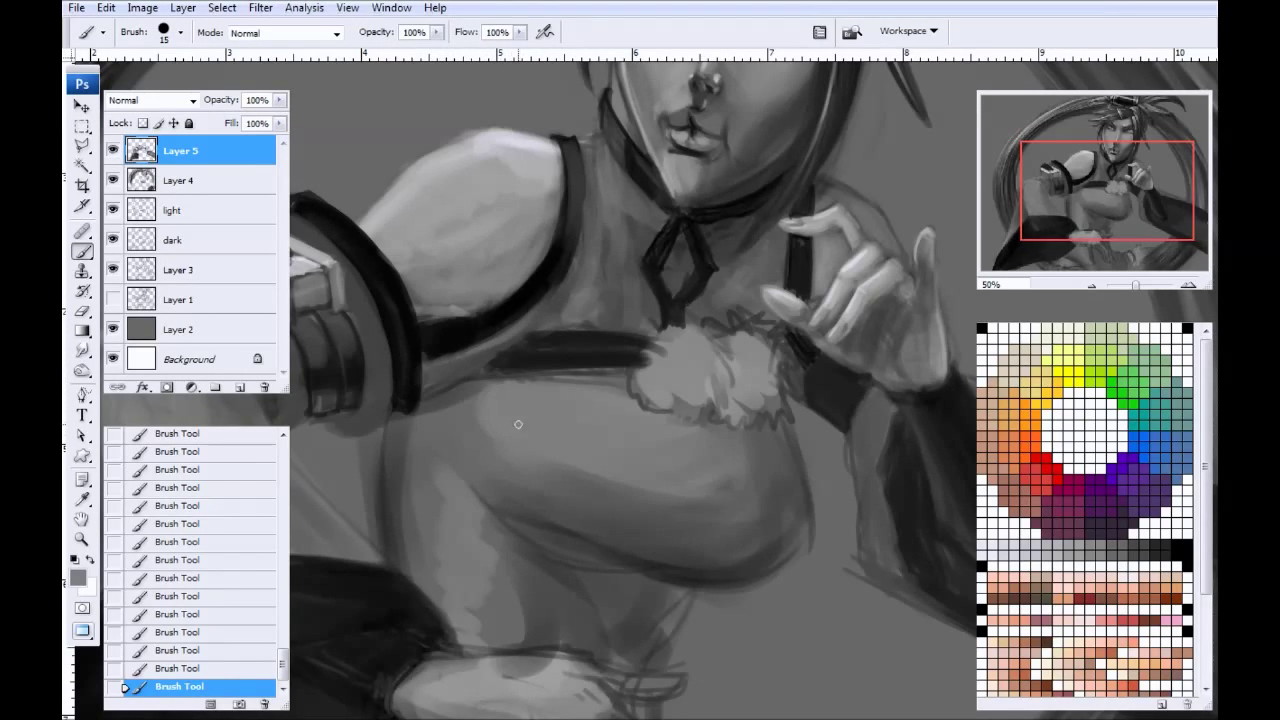
# Step: Deepen the shadow along the underside and far side of the bust with a sampled dark grey, covering the sketch outline
pyautogui.moveTo(485, 444)
pyautogui.mouseDown()
pyautogui.moveTo(434, 423)
pyautogui.moveTo(440, 300)
pyautogui.mouseUp()
pyautogui.press(']')
pyautogui.keyDown('alt'); pyautogui.click(602, 418); pyautogui.keyUp('alt')
pyautogui.moveTo(566, 408); pyautogui.dragTo(462, 368)
pyautogui.press(']')
pyautogui.moveTo(721, 413); pyautogui.dragTo(756, 378)
pyautogui.moveTo(702, 402)
pyautogui.mouseDown()
pyautogui.moveTo(745, 351)
pyautogui.moveTo(719, 280)
pyautogui.moveTo(734, 365)
pyautogui.moveTo(551, 383)
pyautogui.moveTo(694, 409)
pyautogui.moveTo(477, 371)
pyautogui.moveTo(520, 363)
pyautogui.moveTo(708, 410)
pyautogui.moveTo(677, 374)
pyautogui.moveTo(541, 353)
pyautogui.moveTo(654, 351)
pyautogui.moveTo(602, 342)
pyautogui.moveTo(727, 297)
pyautogui.mouseUp()
# Step: Blend the upper bust and the near side of the torso with sampled greys and a 70 px brush
pyautogui.press(']')
pyautogui.press(']')
pyautogui.press(']')
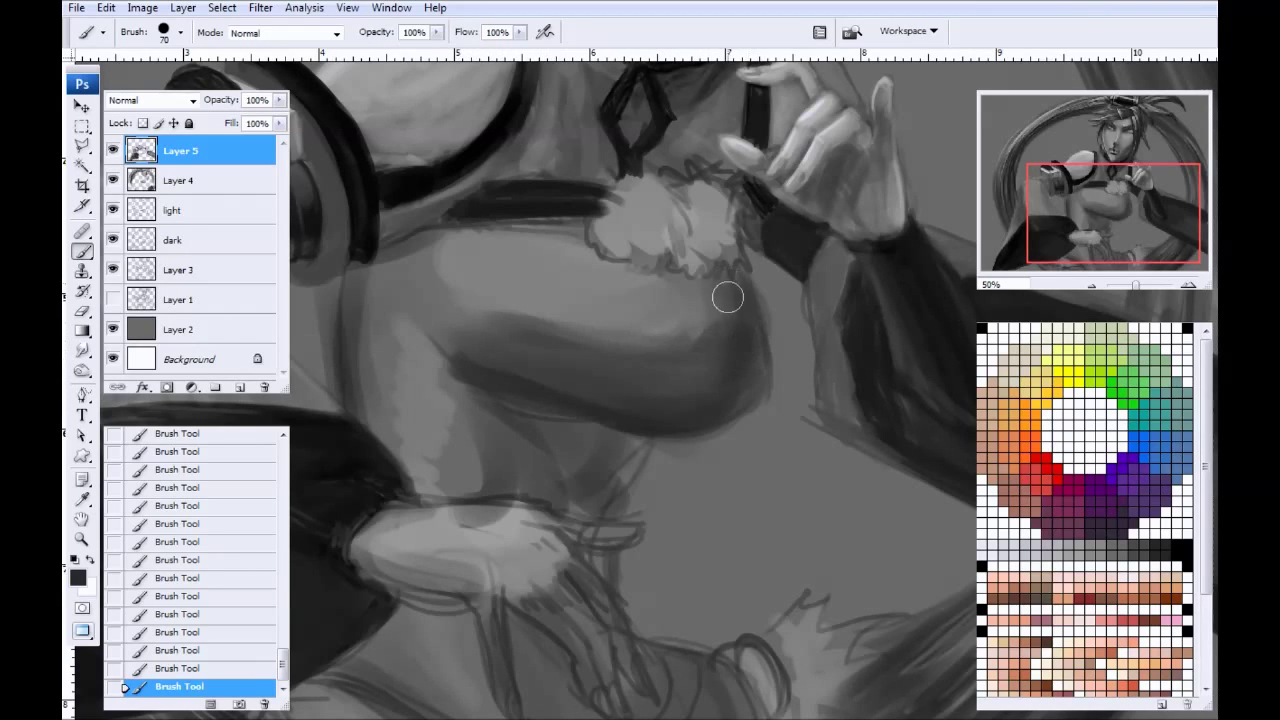
pyautogui.keyDown('alt'); pyautogui.click(479, 266); pyautogui.keyUp('alt')
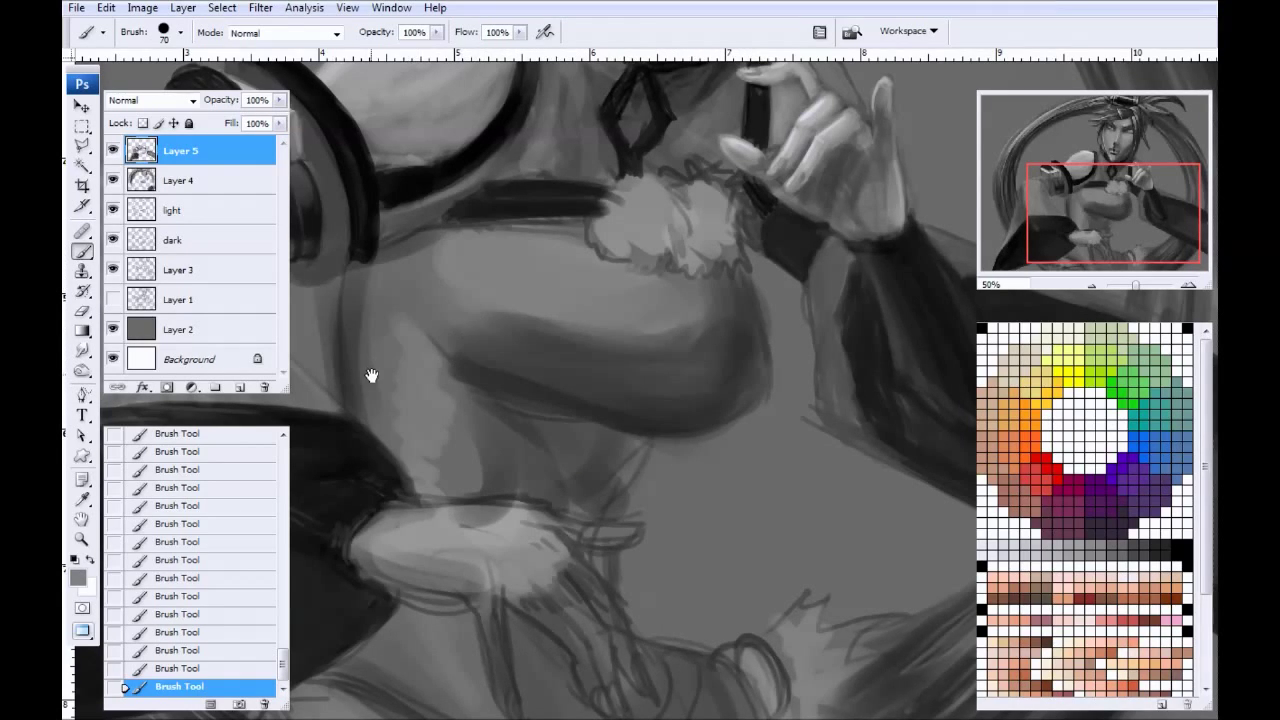
pyautogui.moveTo(371, 375); pyautogui.dragTo(521, 345)
pyautogui.keyDown('alt'); pyautogui.click(481, 178); pyautogui.keyUp('alt')
pyautogui.moveTo(489, 196)
pyautogui.mouseDown()
pyautogui.moveTo(491, 283)
pyautogui.moveTo(490, 257)
pyautogui.moveTo(511, 254)
pyautogui.moveTo(557, 403)
pyautogui.moveTo(574, 306)
pyautogui.moveTo(626, 450)
pyautogui.moveTo(591, 269)
pyautogui.moveTo(629, 229)
pyautogui.moveTo(709, 289)
pyautogui.moveTo(733, 226)
pyautogui.moveTo(848, 270)
pyautogui.mouseUp()
pyautogui.moveTo(700, 333); pyautogui.dragTo(571, 306)
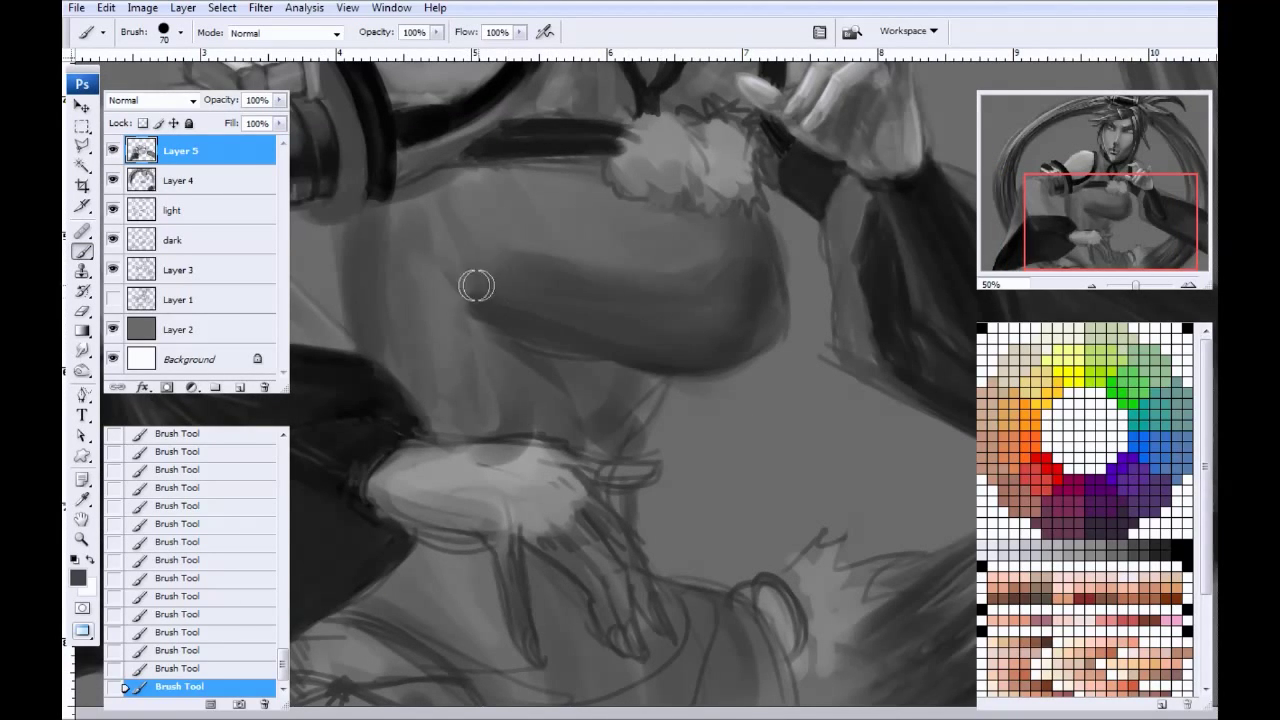
# Step: Clean the background edge around the far side and underside of the bust with sampled background grey at 70 px
pyautogui.keyDown('alt'); pyautogui.click(802, 234); pyautogui.keyUp('alt')
pyautogui.moveTo(785, 222)
pyautogui.mouseDown()
pyautogui.moveTo(801, 305)
pyautogui.moveTo(769, 373)
pyautogui.mouseUp()
pyautogui.moveTo(800, 261); pyautogui.dragTo(741, 385)
pyautogui.moveTo(776, 206); pyautogui.dragTo(716, 385)
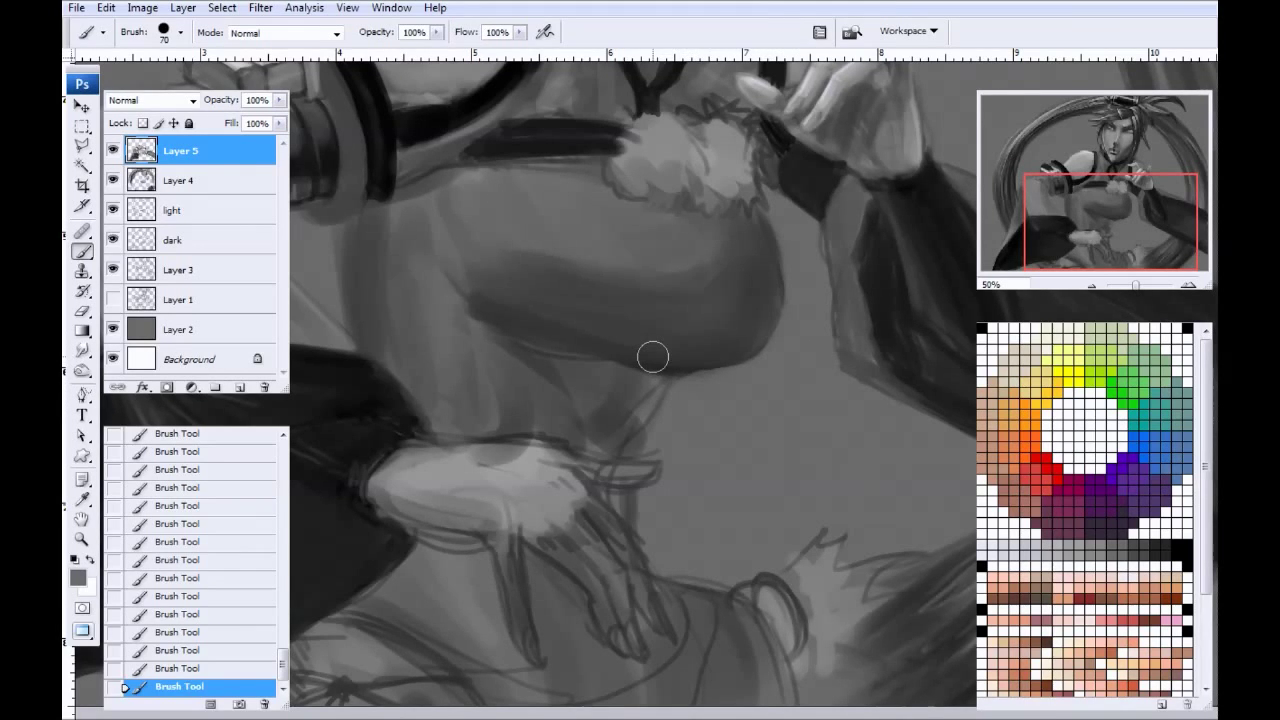
pyautogui.moveTo(498, 372)
pyautogui.mouseDown()
pyautogui.moveTo(380, 371)
pyautogui.moveTo(410, 400)
pyautogui.mouseUp()
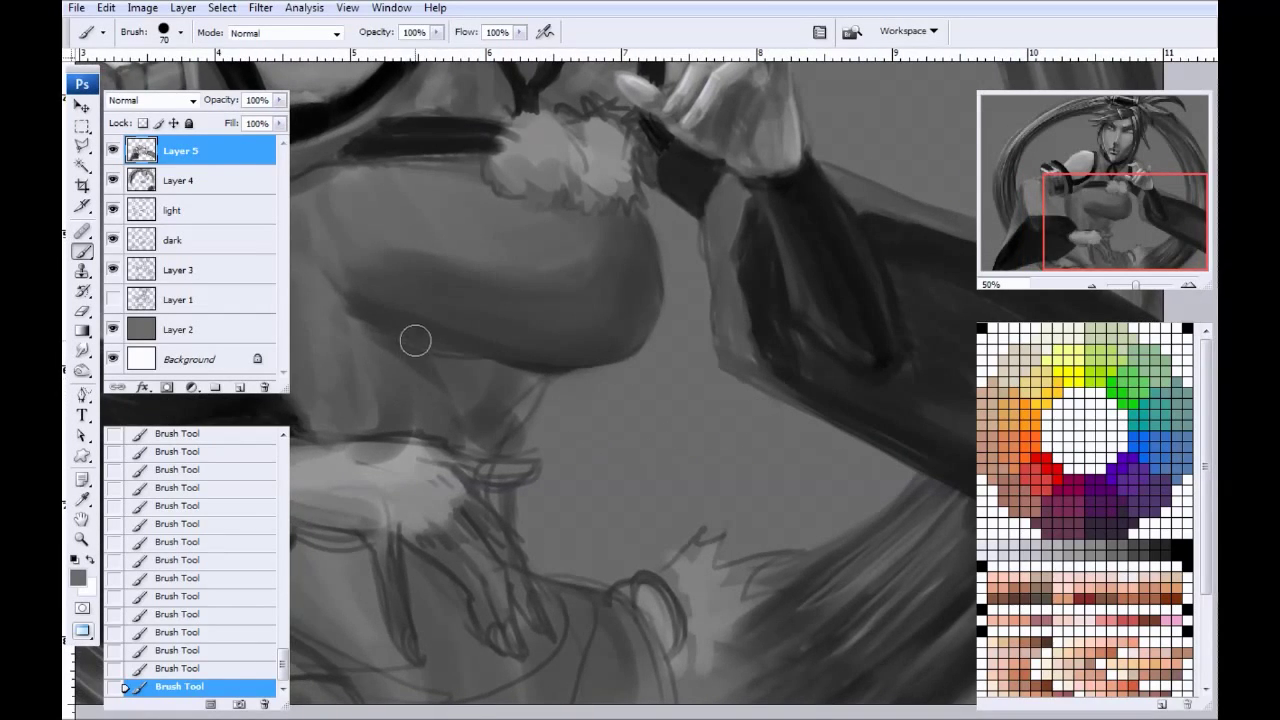
pyautogui.moveTo(440, 222); pyautogui.dragTo(480, 394)
pyautogui.moveTo(406, 357); pyautogui.dragTo(570, 382)
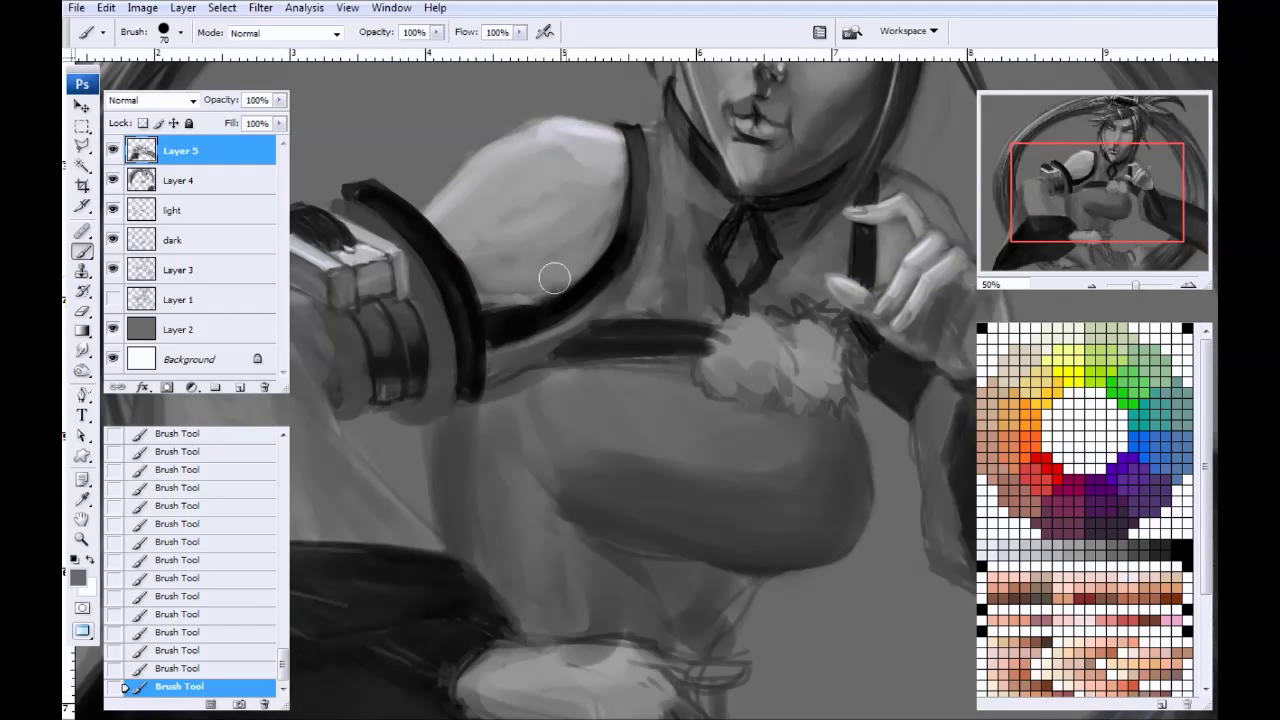
# Step: Trim the inner edge of the shoulder strap and even out the upper chest with 50 and 40 px brushes
pyautogui.press('[')
pyautogui.press('[')
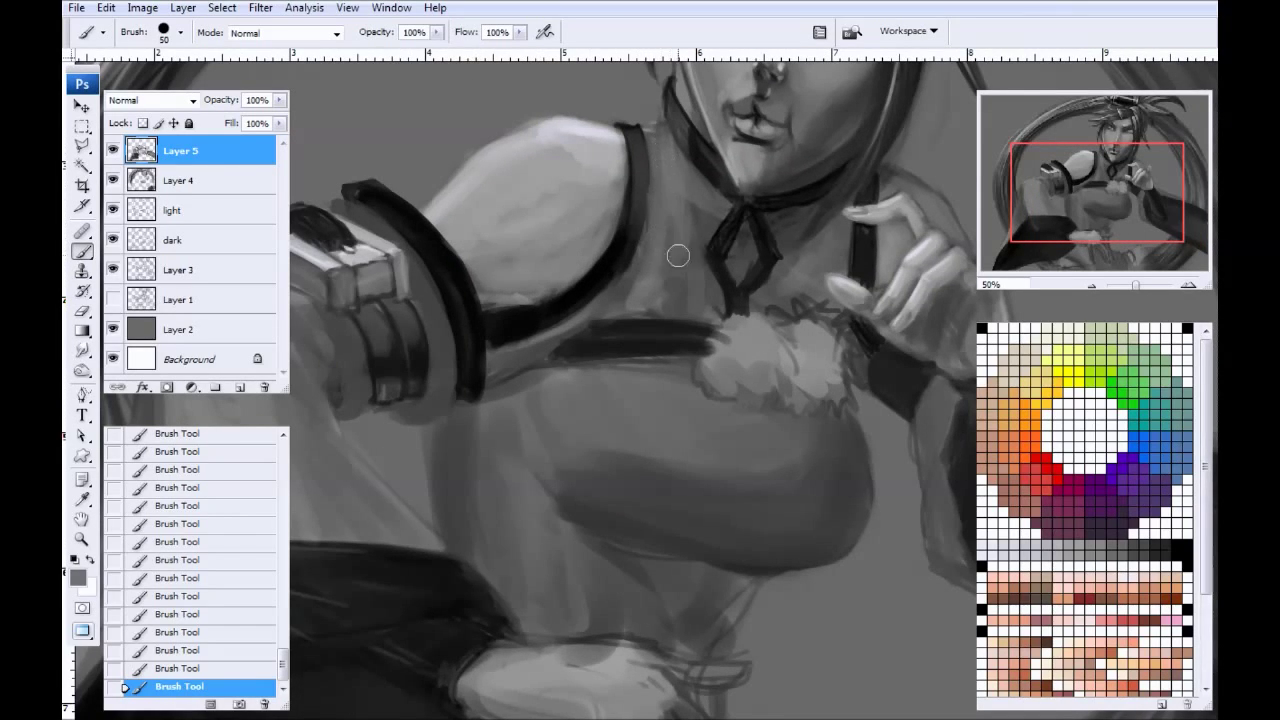
pyautogui.press('[')
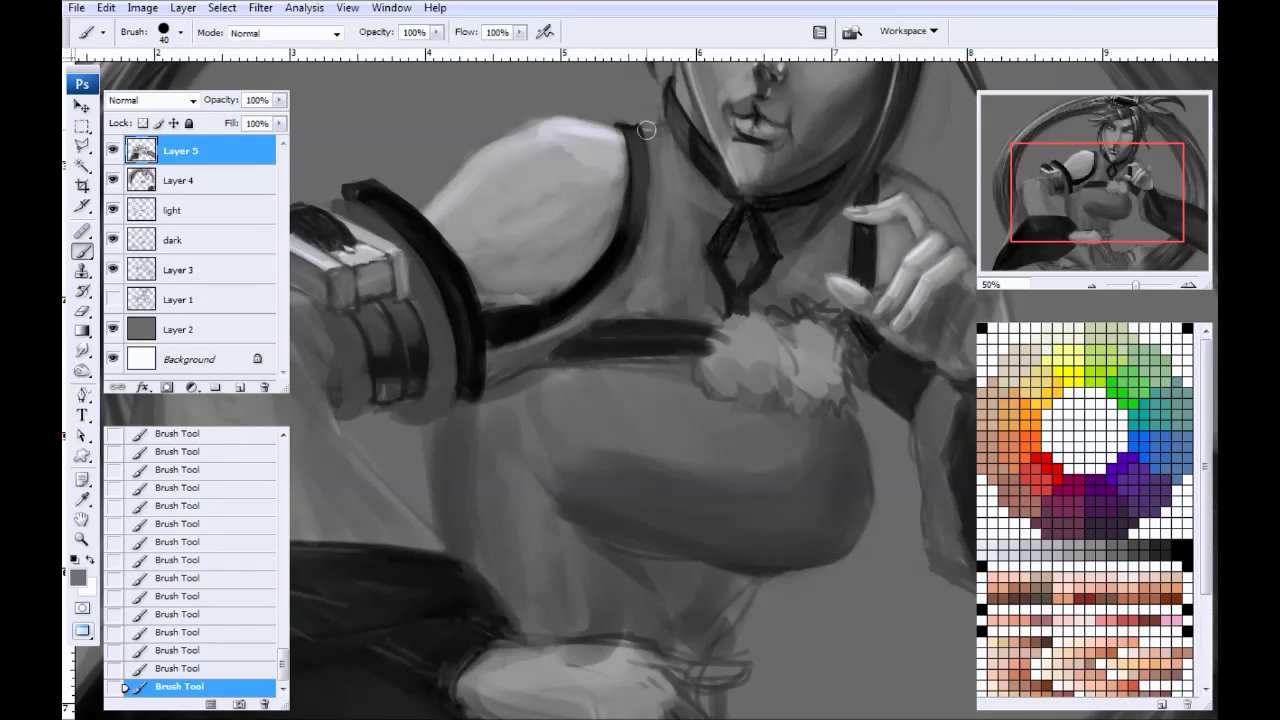
pyautogui.moveTo(566, 513); pyautogui.dragTo(491, 314)
# Step: Shade the abdomen directly beneath the bust with a sampled dark grey and a 70 px brush, covering the waist sketch lines
pyautogui.press(']')
pyautogui.press(']')
pyautogui.press(']')
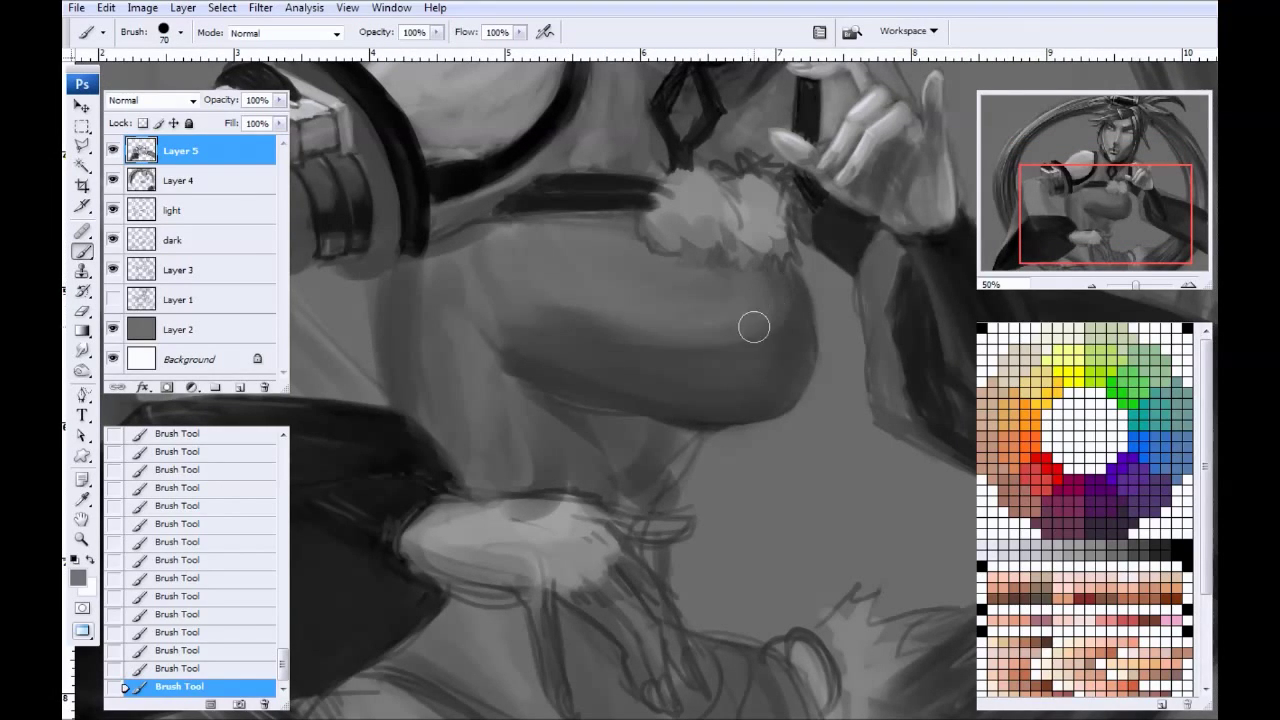
pyautogui.moveTo(440, 416); pyautogui.dragTo(483, 296)
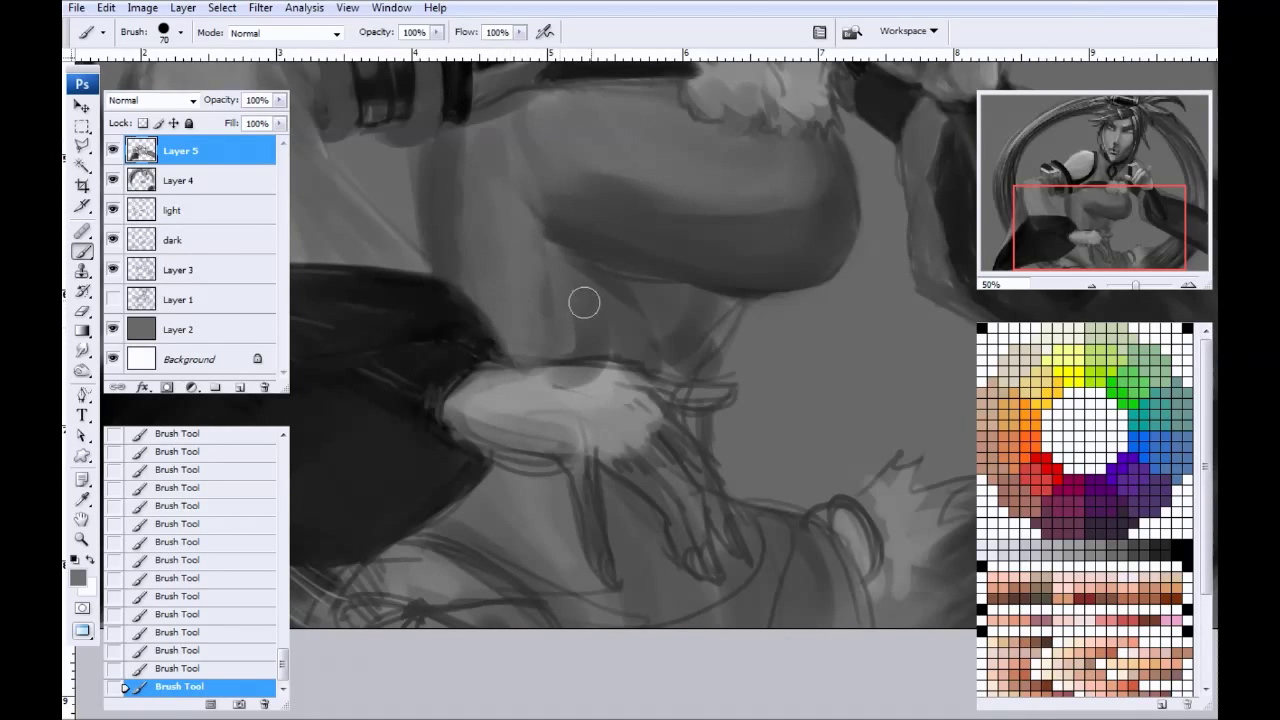
pyautogui.moveTo(683, 353)
pyautogui.mouseDown()
pyautogui.moveTo(604, 311)
pyautogui.moveTo(615, 343)
pyautogui.moveTo(574, 242)
pyautogui.moveTo(619, 292)
pyautogui.moveTo(719, 310)
pyautogui.moveTo(684, 356)
pyautogui.moveTo(675, 330)
pyautogui.moveTo(662, 373)
pyautogui.moveTo(576, 284)
pyautogui.mouseUp()
pyautogui.keyDown('alt'); pyautogui.click(588, 232); pyautogui.keyUp('alt')
pyautogui.moveTo(549, 181)
pyautogui.mouseDown()
pyautogui.moveTo(624, 253)
pyautogui.moveTo(569, 229)
pyautogui.mouseUp()
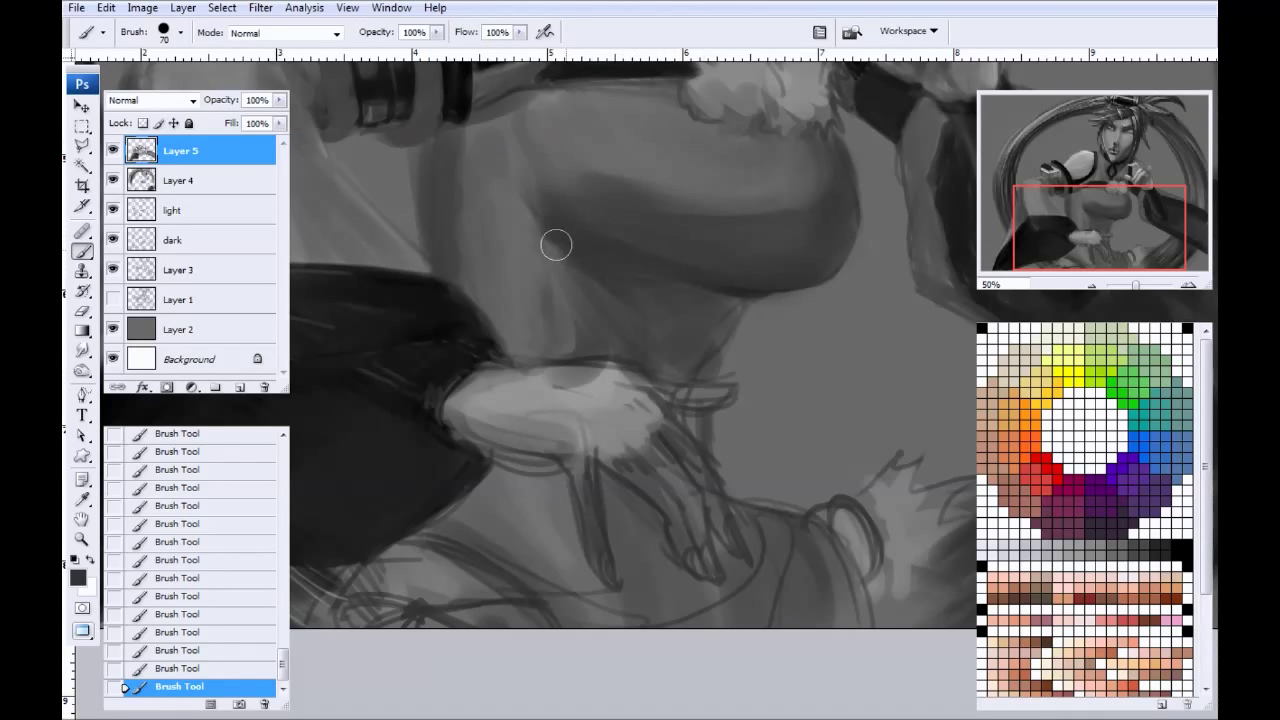
pyautogui.moveTo(568, 299); pyautogui.dragTo(567, 347)
pyautogui.moveTo(557, 253); pyautogui.dragTo(562, 304)
# Step: Model the near side of the torso with vertical dark strokes from the armpit down to the waist at 70 px
pyautogui.moveTo(411, 338)
pyautogui.mouseDown()
pyautogui.moveTo(460, 220)
pyautogui.moveTo(490, 371)
pyautogui.mouseUp()
pyautogui.moveTo(555, 177)
pyautogui.mouseDown()
pyautogui.moveTo(553, 335)
pyautogui.moveTo(572, 156)
pyautogui.moveTo(577, 384)
pyautogui.mouseUp()
pyautogui.moveTo(579, 250); pyautogui.dragTo(598, 378)
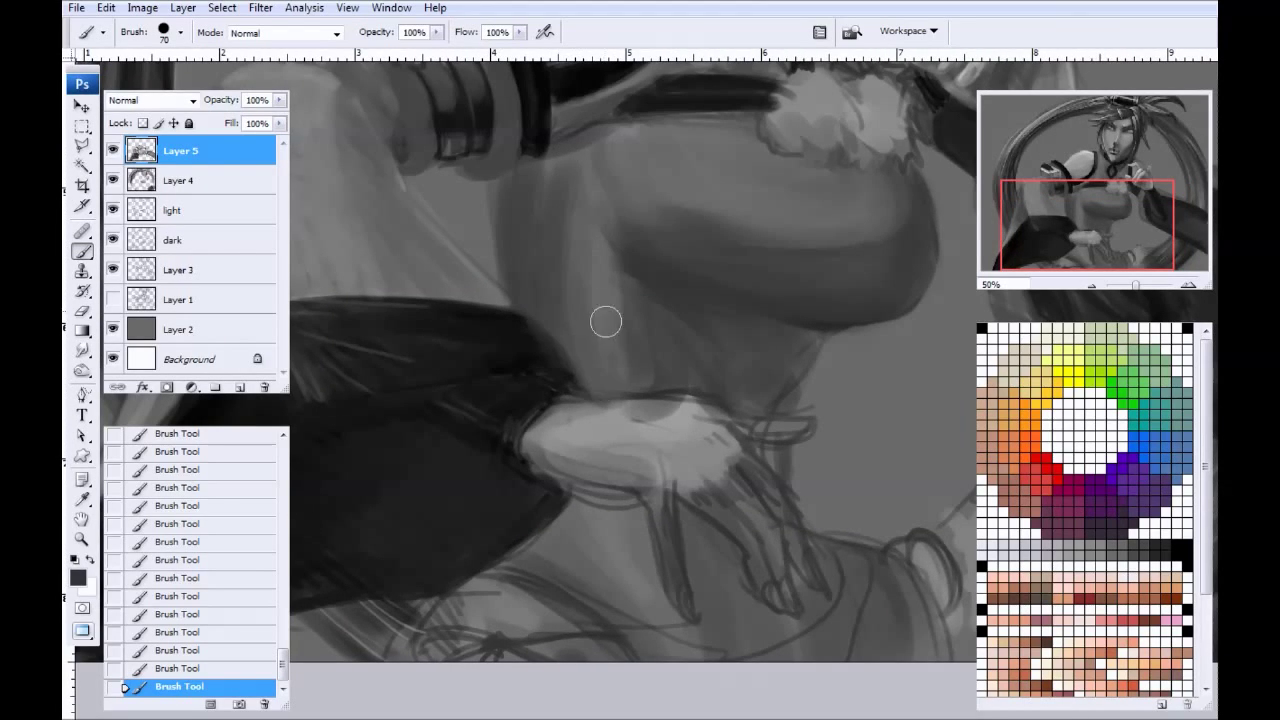
pyautogui.moveTo(614, 290); pyautogui.dragTo(623, 397)
pyautogui.moveTo(555, 179)
pyautogui.mouseDown()
pyautogui.moveTo(603, 177)
pyautogui.moveTo(617, 237)
pyautogui.moveTo(585, 250)
pyautogui.mouseUp()
pyautogui.moveTo(563, 153)
pyautogui.mouseDown()
pyautogui.moveTo(500, 208)
pyautogui.moveTo(527, 171)
pyautogui.moveTo(577, 155)
pyautogui.mouseUp()
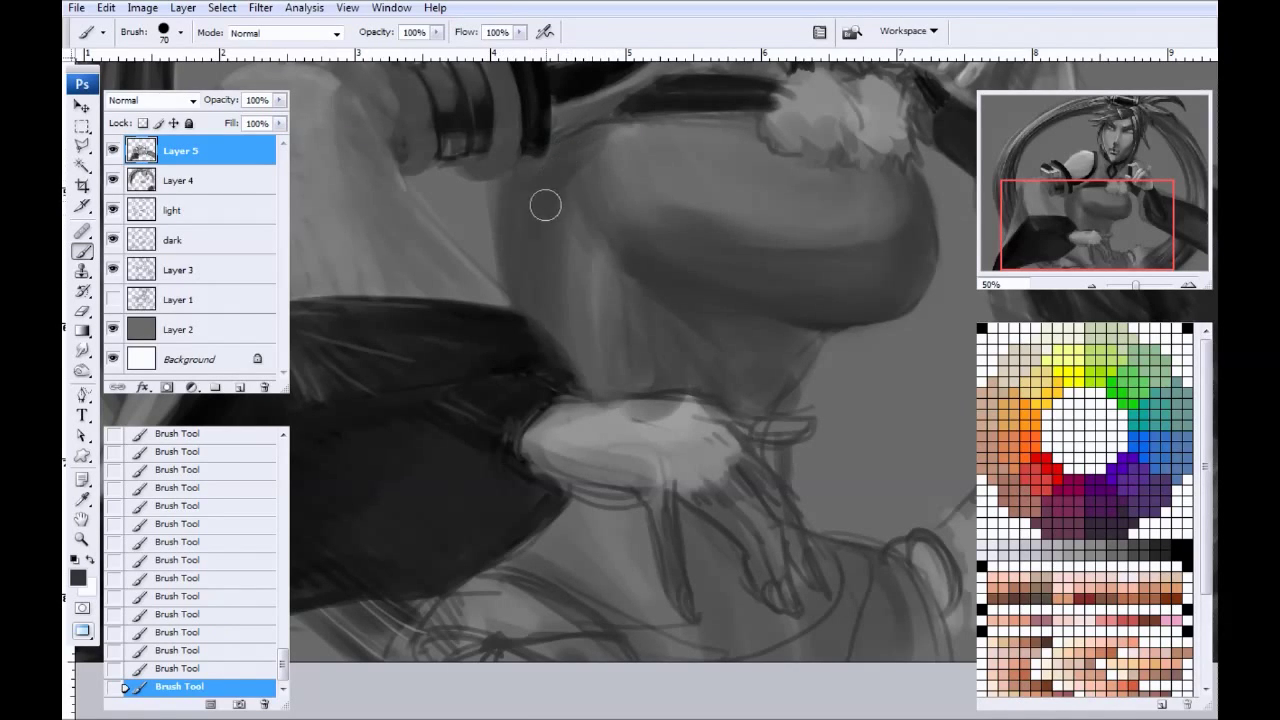
pyautogui.moveTo(551, 229); pyautogui.dragTo(543, 362)
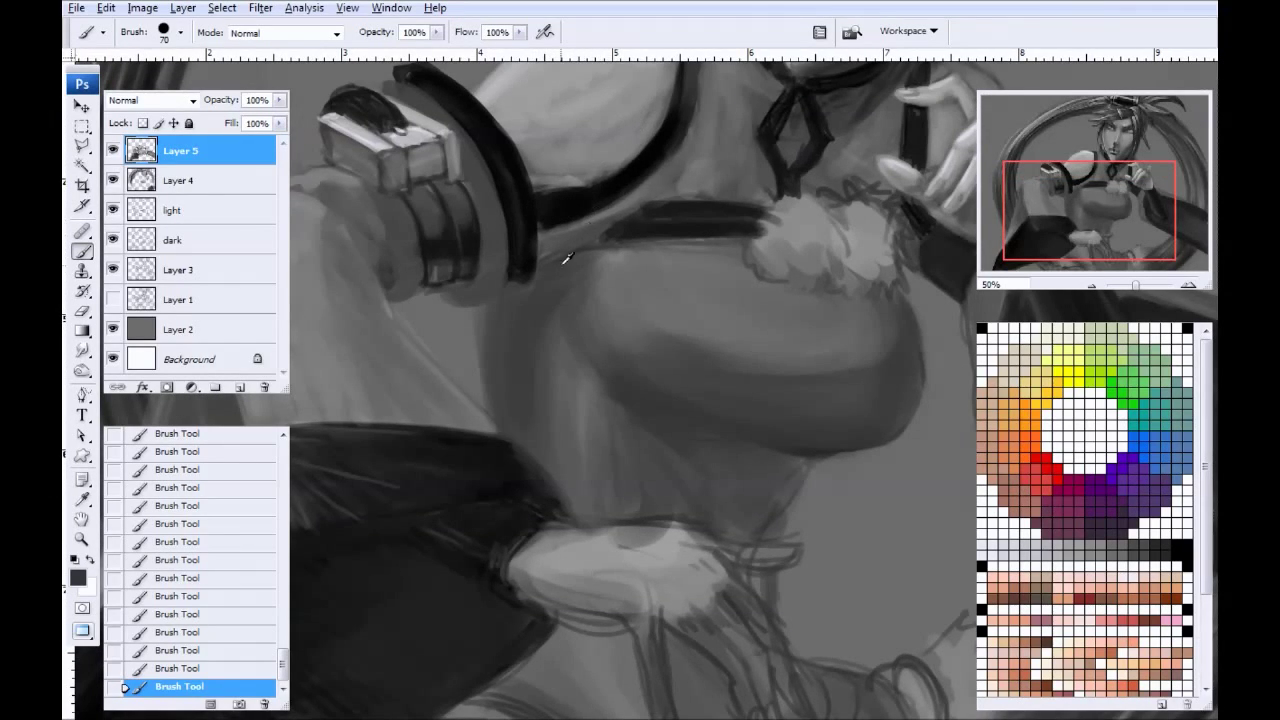
# Step: Tidy the edges around the armband and the near arm's upper sleeve with a sampled grey and a 25 px brush
pyautogui.keyDown('alt'); pyautogui.click(318, 175); pyautogui.keyUp('alt')
pyautogui.press('[')
pyautogui.press('[')
pyautogui.press('[')
pyautogui.press('[')
pyautogui.press('[')
pyautogui.moveTo(404, 91)
pyautogui.mouseDown()
pyautogui.moveTo(454, 121)
pyautogui.moveTo(499, 220)
pyautogui.mouseUp()
pyautogui.moveTo(502, 400); pyautogui.dragTo(460, 277)
pyautogui.moveTo(335, 368)
pyautogui.mouseDown()
pyautogui.moveTo(426, 444)
pyautogui.moveTo(337, 286)
pyautogui.mouseUp()
pyautogui.moveTo(437, 494); pyautogui.dragTo(374, 467)
# Step: Fill the waist behind the resting hand's wrist with a sampled dark grey and a 50 px brush
pyautogui.keyDown('alt'); pyautogui.click(541, 250); pyautogui.keyUp('alt')
pyautogui.press(']')
pyautogui.press(']')
pyautogui.press(']')
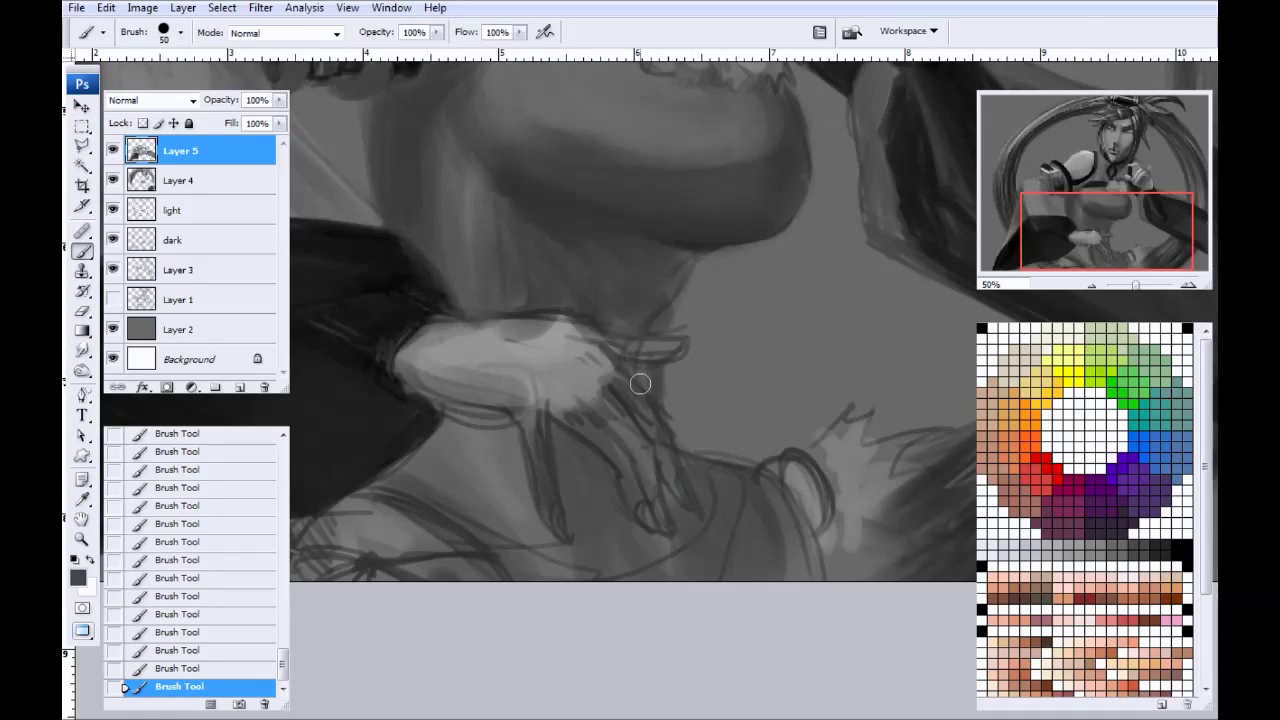
pyautogui.moveTo(674, 263)
pyautogui.mouseDown()
pyautogui.moveTo(635, 286)
pyautogui.moveTo(630, 350)
pyautogui.mouseUp()
# Step: Check the whole figure, then block in the thigh at the canvas's lower edge with sampled grey at 50 px
pyautogui.hotkey('ctrl', '-')
pyautogui.hotkey('ctrl', '-')
pyautogui.hotkey('ctrl', '-')
pyautogui.hotkey('ctrl', '-')
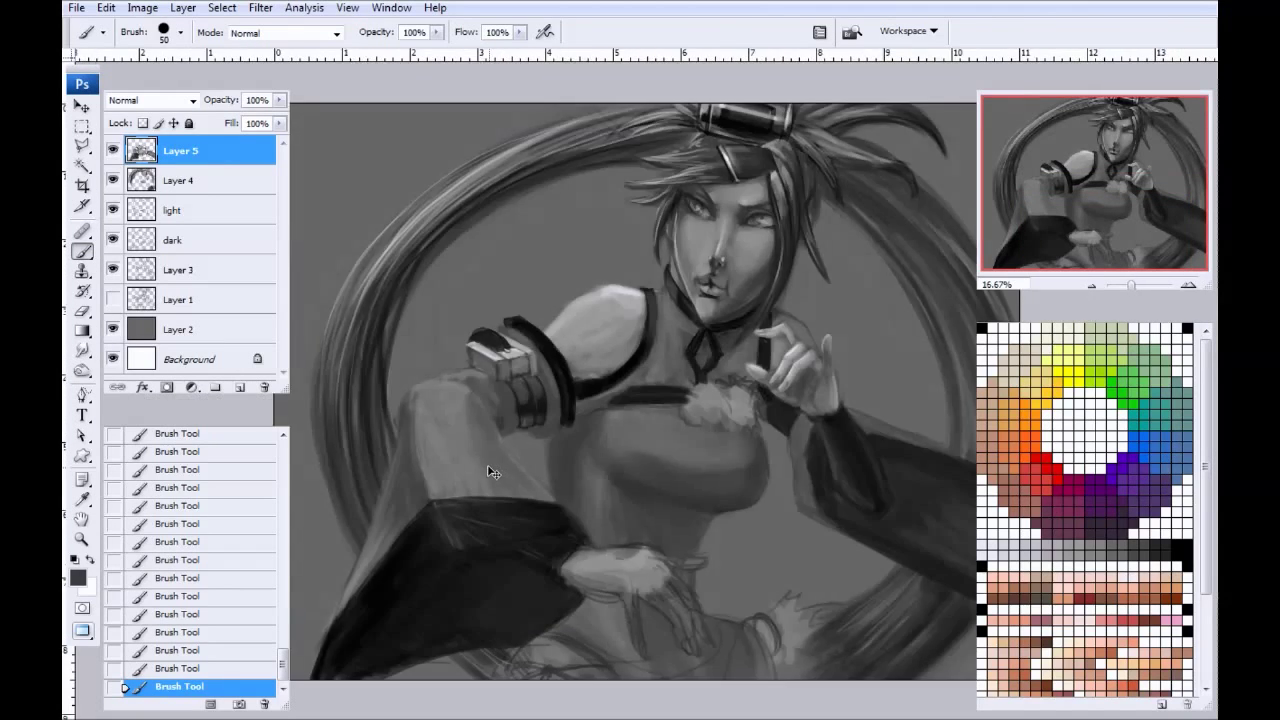
pyautogui.hotkey('ctrl', '+')
pyautogui.hotkey('ctrl', '+')
pyautogui.hotkey('ctrl', '+')
pyautogui.hotkey('ctrl', '+')
pyautogui.moveTo(500, 465); pyautogui.dragTo(425, 217)
pyautogui.moveTo(449, 389); pyautogui.dragTo(440, 349)
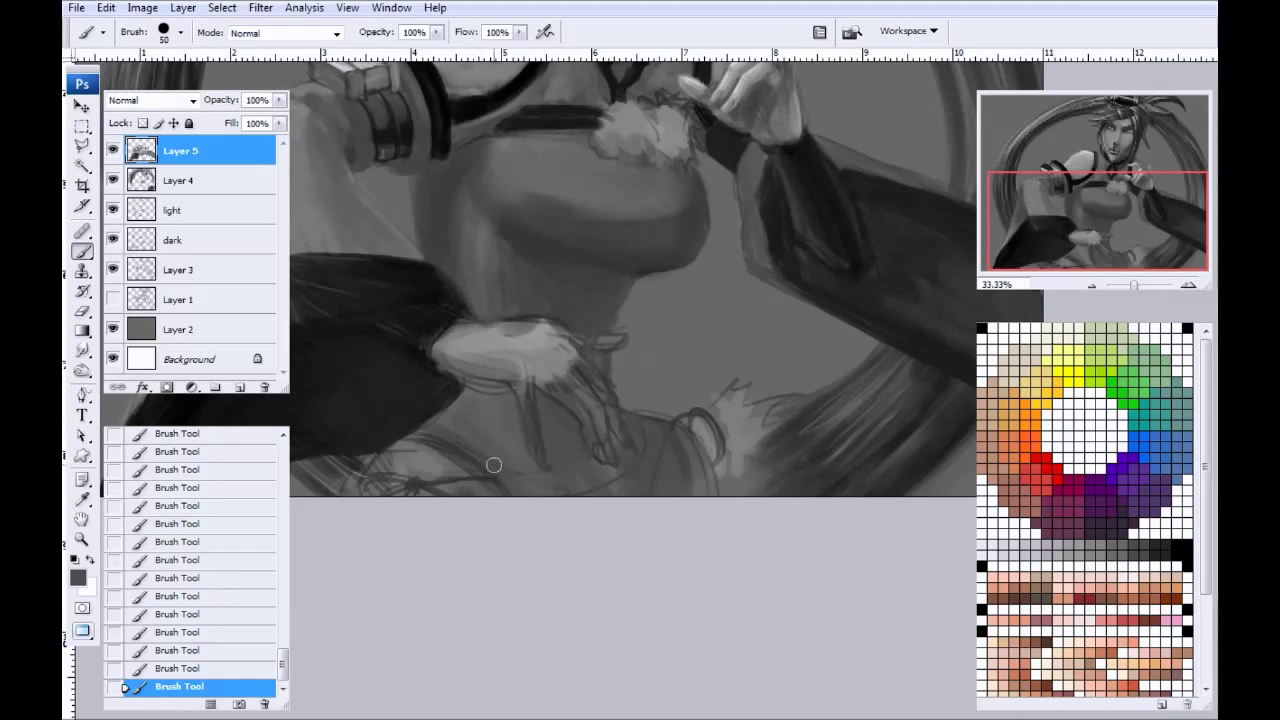
pyautogui.moveTo(439, 498)
pyautogui.mouseDown()
pyautogui.moveTo(500, 466)
pyautogui.moveTo(571, 517)
pyautogui.mouseUp()
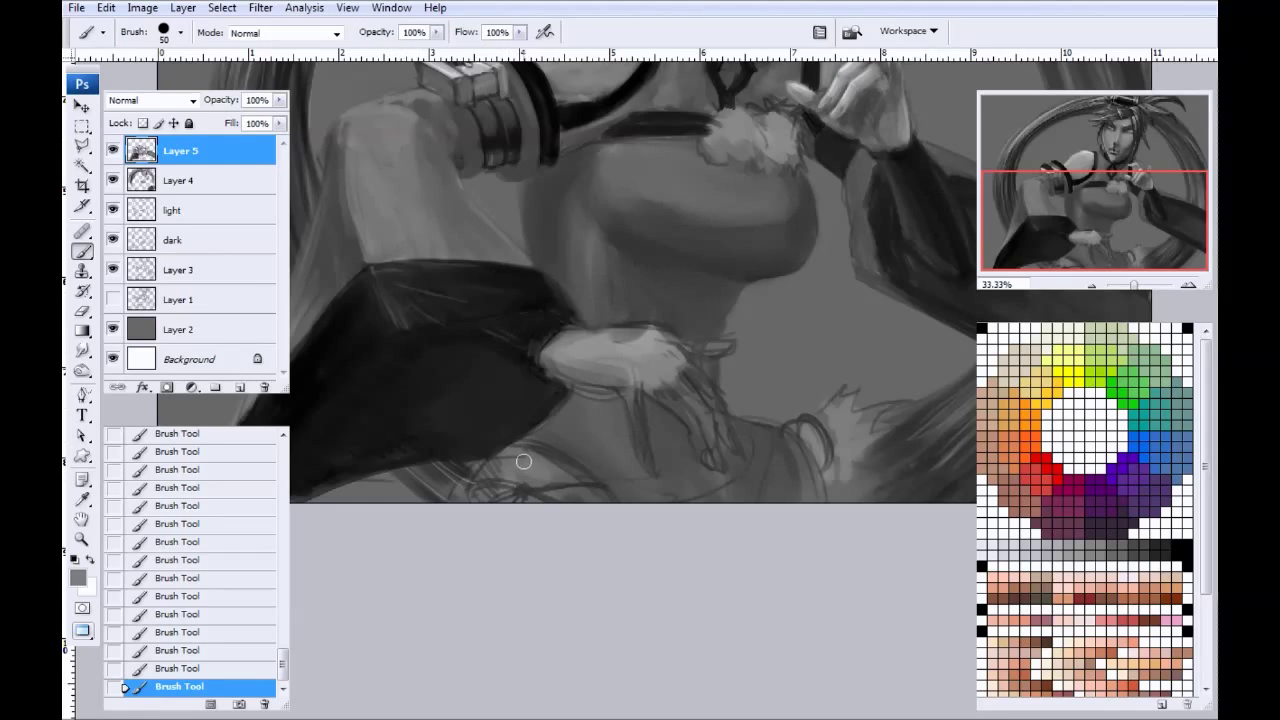
pyautogui.moveTo(505, 490)
pyautogui.mouseDown()
pyautogui.moveTo(589, 504)
pyautogui.moveTo(536, 461)
pyautogui.moveTo(587, 491)
pyautogui.mouseUp()
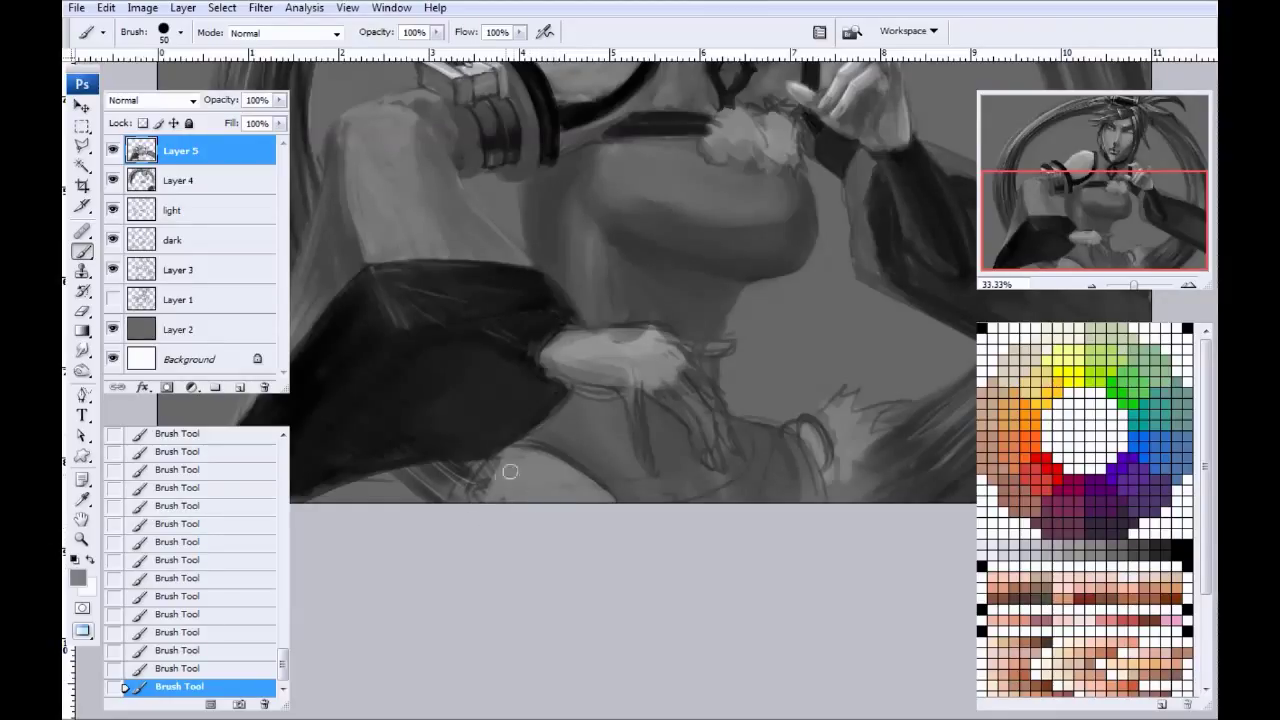
# Step: Define the dark garment edge around the thigh with a sampled dark grey and a 25 px brush
pyautogui.keyDown('alt'); pyautogui.click(600, 328); pyautogui.keyUp('alt')
pyautogui.press('[')
pyautogui.moveTo(517, 448)
pyautogui.mouseDown()
pyautogui.moveTo(478, 479)
pyautogui.moveTo(509, 447)
pyautogui.moveTo(462, 497)
pyautogui.moveTo(480, 466)
pyautogui.moveTo(368, 497)
pyautogui.mouseUp()
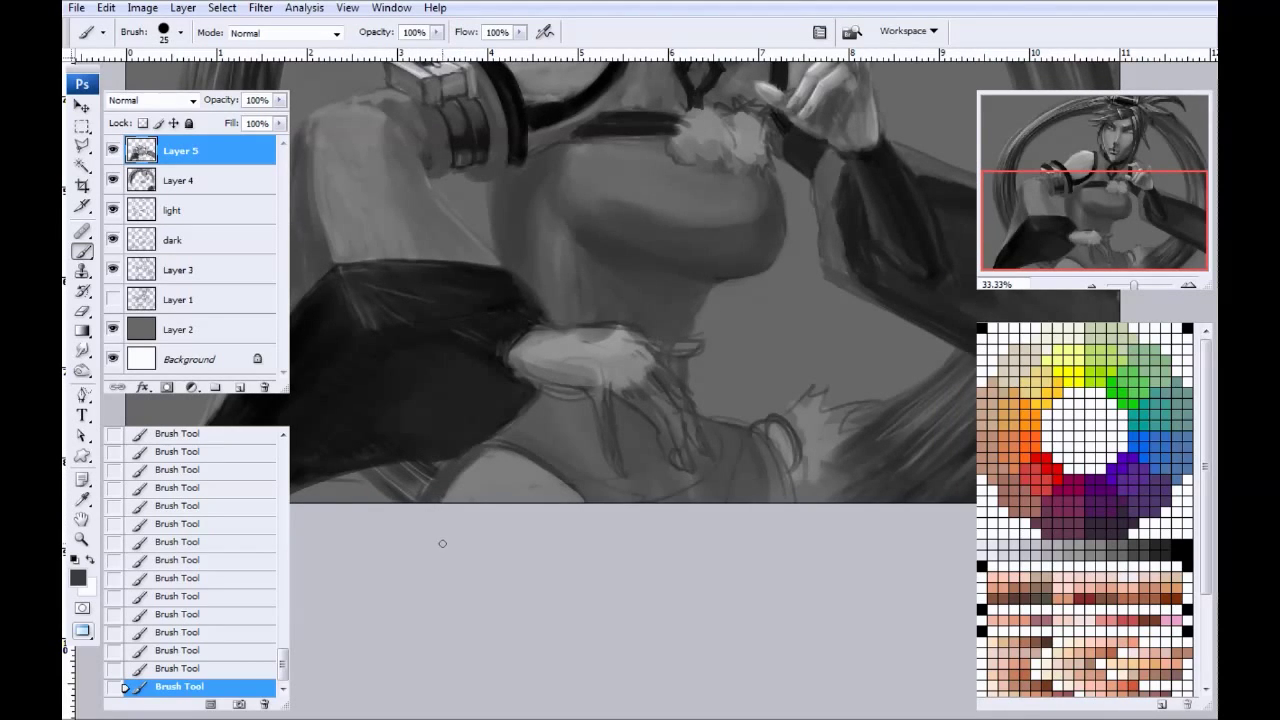
pyautogui.scroll(-3, 457, 523)
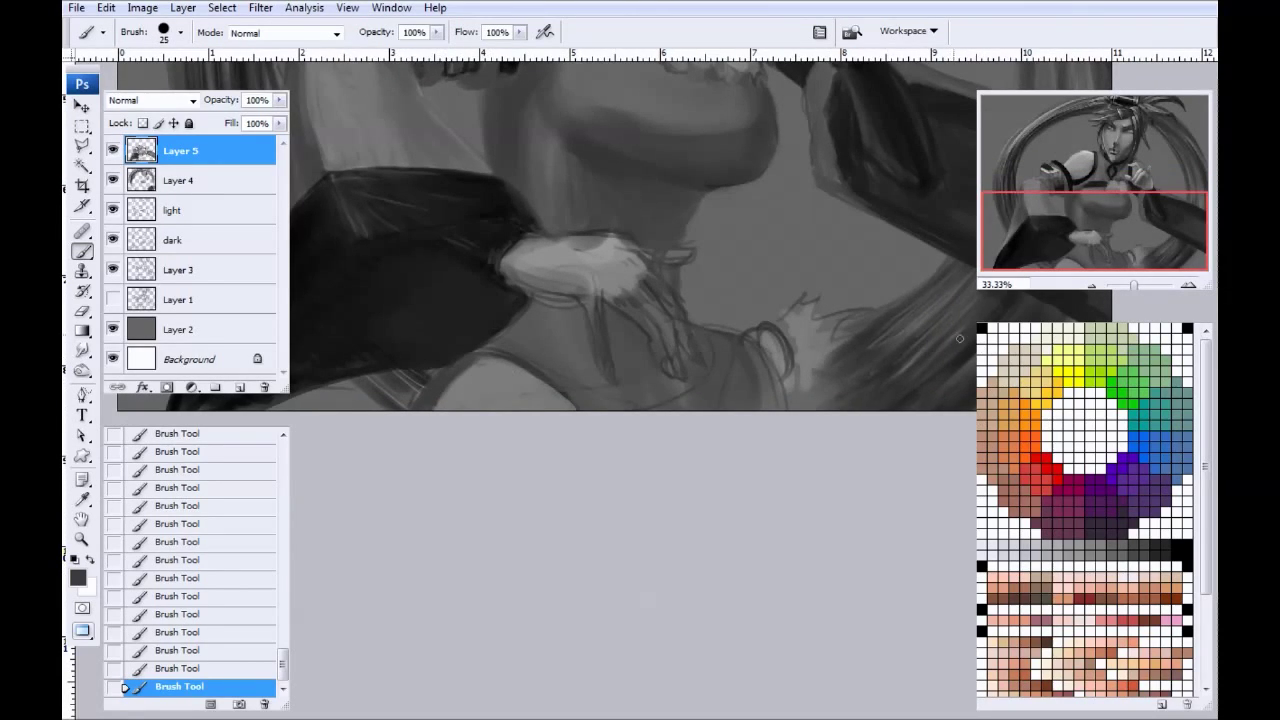
pyautogui.moveTo(528, 380)
pyautogui.mouseDown()
pyautogui.moveTo(547, 406)
pyautogui.moveTo(525, 403)
pyautogui.moveTo(570, 379)
pyautogui.moveTo(487, 377)
pyautogui.moveTo(513, 371)
pyautogui.moveTo(549, 401)
pyautogui.moveTo(501, 365)
pyautogui.moveTo(556, 407)
pyautogui.moveTo(479, 377)
pyautogui.moveTo(514, 408)
pyautogui.mouseUp()
# Step: Highlight the thigh with white strokes at 25 px and blend them using a sampled light grey
pyautogui.click(1024, 334)
pyautogui.moveTo(463, 384)
pyautogui.mouseDown()
pyautogui.moveTo(502, 409)
pyautogui.moveTo(437, 407)
pyautogui.mouseUp()
pyautogui.moveTo(494, 358); pyautogui.dragTo(432, 408)
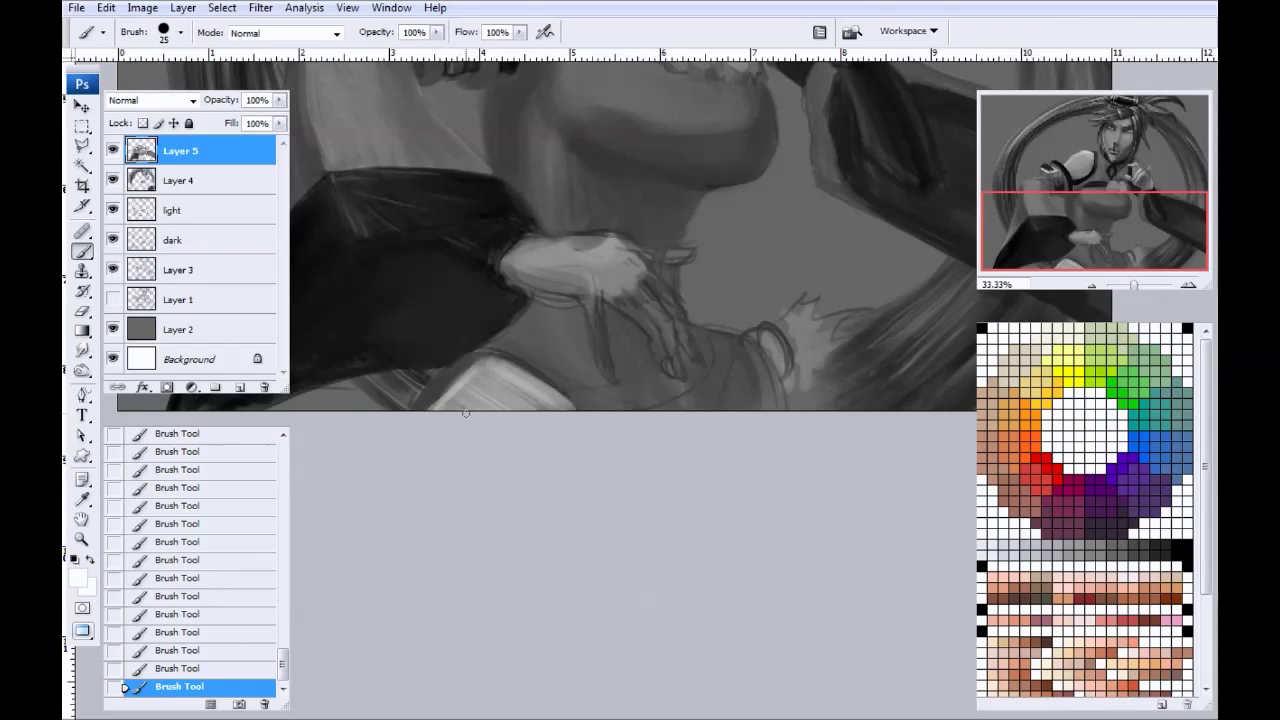
pyautogui.moveTo(524, 523); pyautogui.dragTo(414, 488)
pyautogui.moveTo(385, 336); pyautogui.dragTo(424, 355)
pyautogui.moveTo(377, 340); pyautogui.dragTo(427, 360)
pyautogui.moveTo(367, 346)
pyautogui.mouseDown()
pyautogui.moveTo(351, 383)
pyautogui.moveTo(421, 348)
pyautogui.moveTo(380, 335)
pyautogui.moveTo(428, 358)
pyautogui.mouseUp()
pyautogui.keyDown('alt'); pyautogui.click(417, 335); pyautogui.keyUp('alt')
pyautogui.moveTo(380, 352); pyautogui.dragTo(402, 364)
pyautogui.moveTo(418, 368); pyautogui.dragTo(436, 370)
# Step: Repaint the two fur pom-poms on the chest band with short light-grey strokes at 25 px
pyautogui.moveTo(520, 444); pyautogui.dragTo(420, 480)
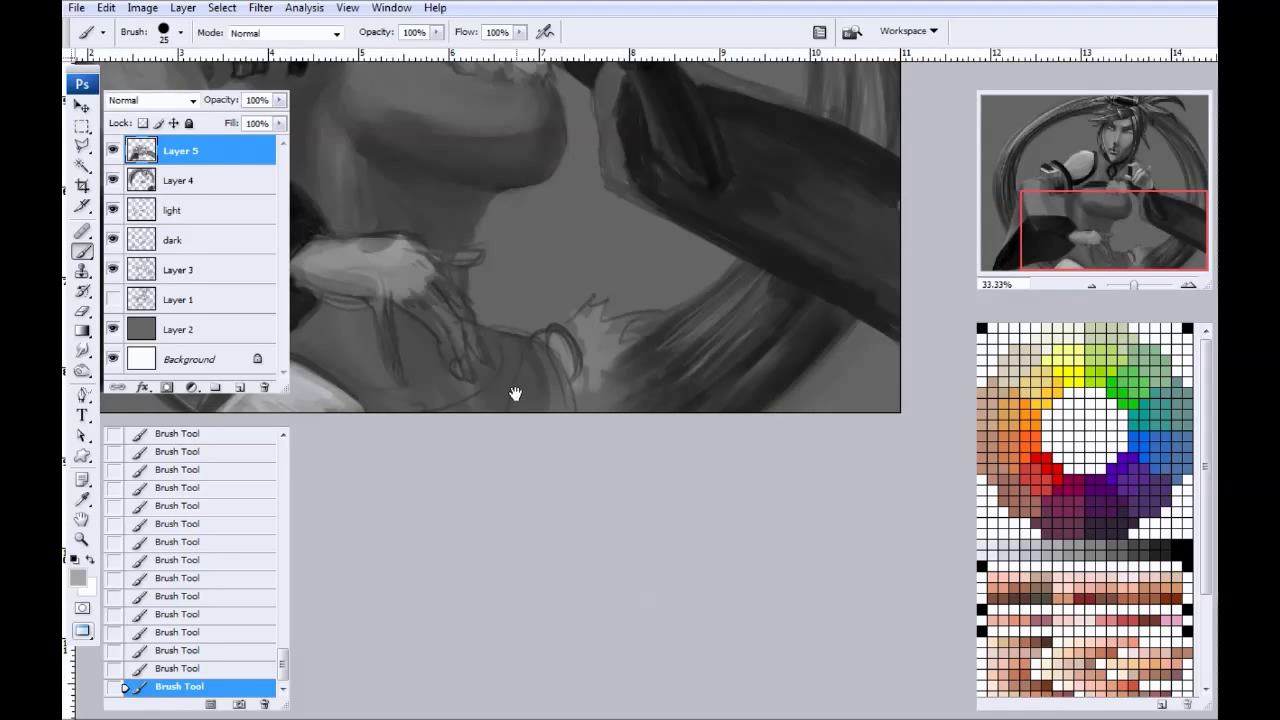
pyautogui.moveTo(522, 390); pyautogui.dragTo(514, 451)
pyautogui.press('[')
pyautogui.moveTo(567, 223)
pyautogui.mouseDown()
pyautogui.moveTo(610, 240)
pyautogui.moveTo(610, 274)
pyautogui.moveTo(584, 272)
pyautogui.moveTo(538, 230)
pyautogui.moveTo(520, 242)
pyautogui.moveTo(522, 262)
pyautogui.moveTo(538, 252)
pyautogui.mouseUp()
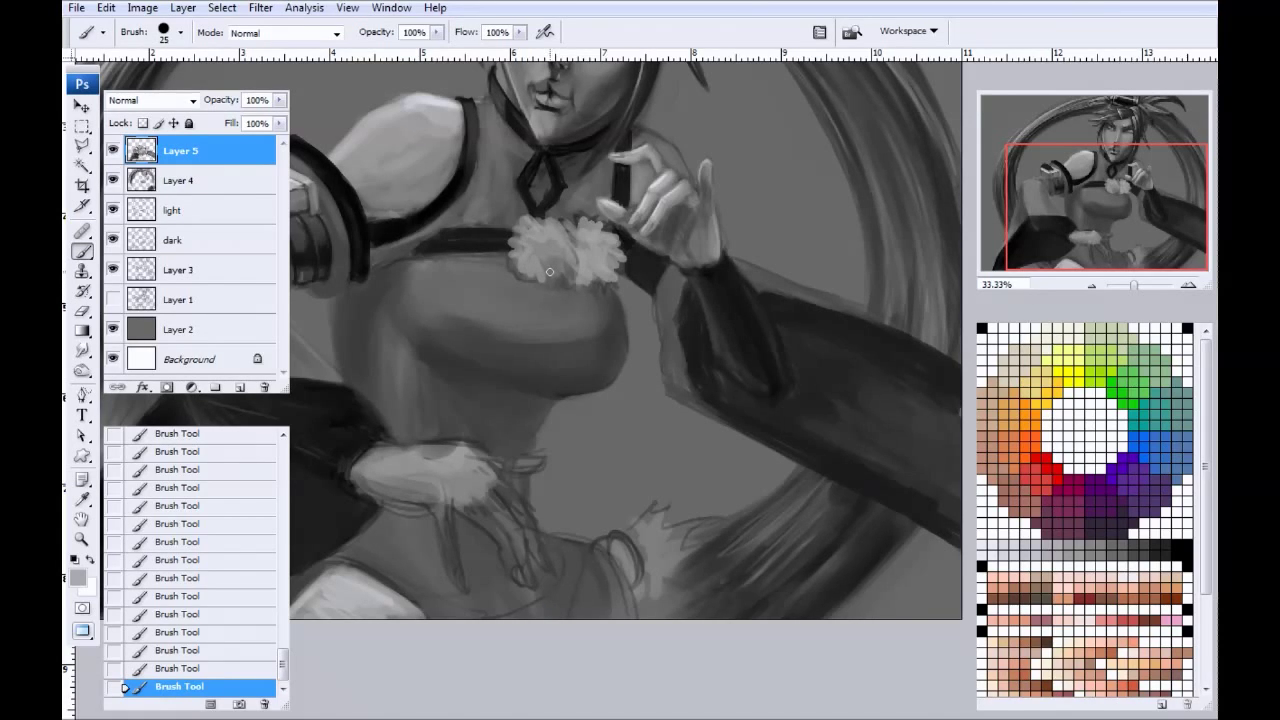
pyautogui.moveTo(552, 287)
pyautogui.mouseDown()
pyautogui.moveTo(543, 247)
pyautogui.moveTo(513, 254)
pyautogui.moveTo(509, 240)
pyautogui.moveTo(527, 229)
pyautogui.moveTo(568, 273)
pyautogui.mouseUp()
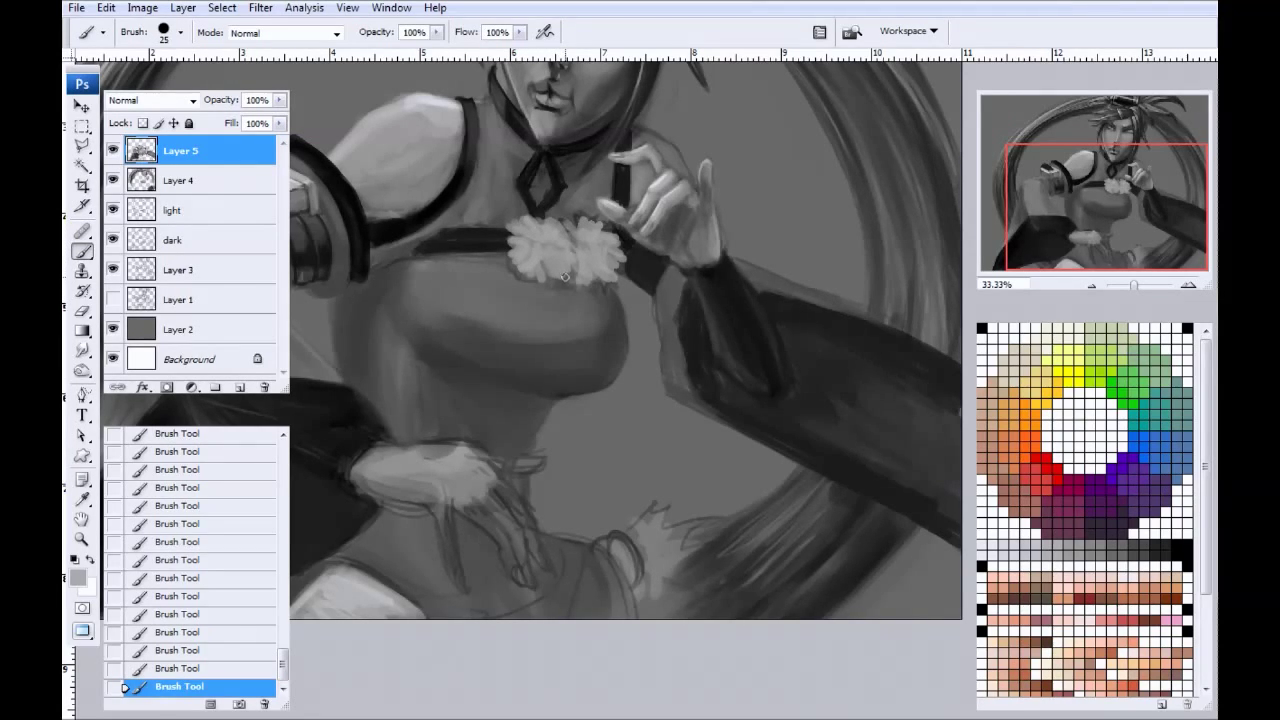
# Step: Add near-white fur strands to both pom-poms at 10 px and shade their lower edges with sampled near-black at 25 px
pyautogui.keyDown('alt'); pyautogui.click(557, 175); pyautogui.keyUp('alt')
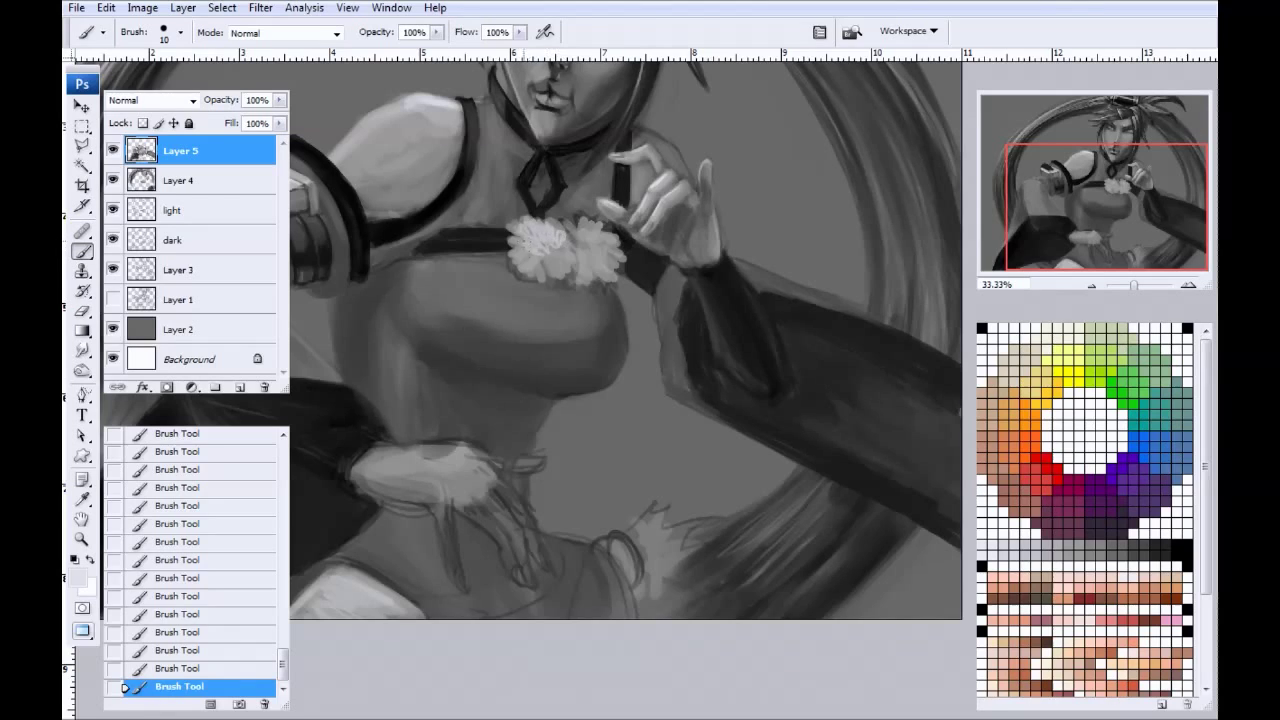
pyautogui.moveTo(586, 230); pyautogui.dragTo(583, 244)
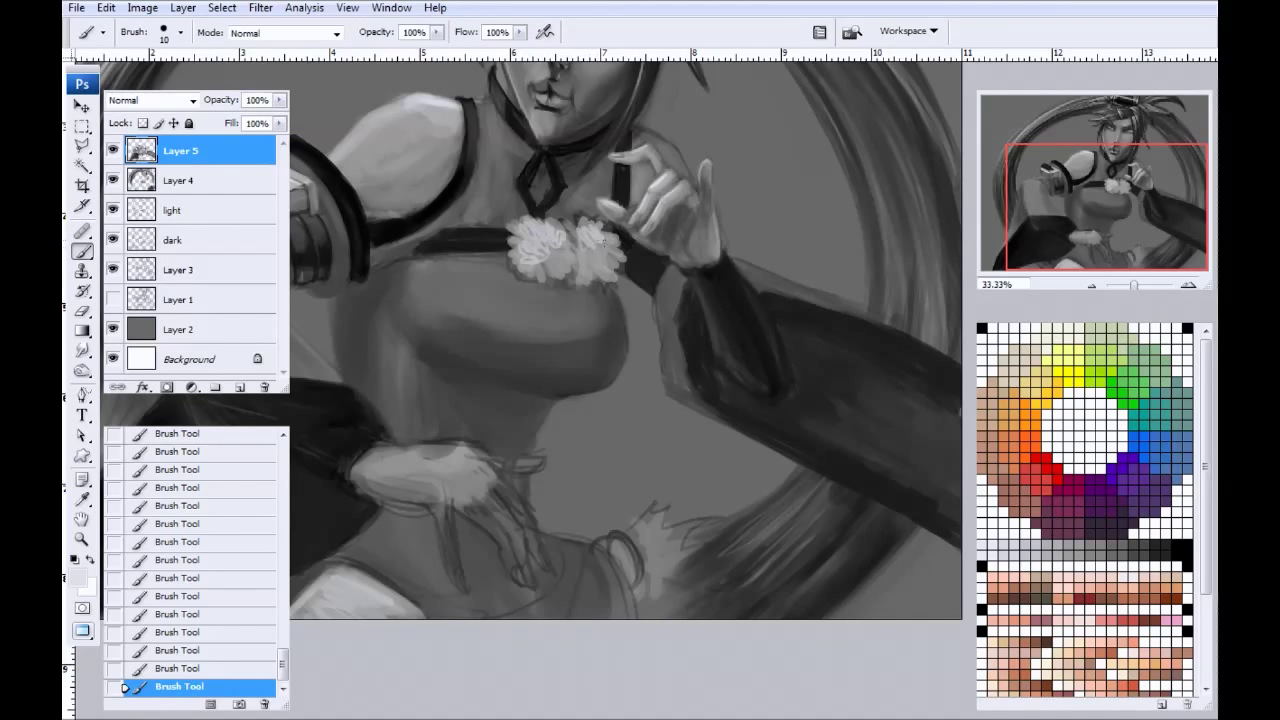
pyautogui.keyDown('alt'); pyautogui.click(713, 297); pyautogui.keyUp('alt')
pyautogui.press(']')
pyautogui.press(']')
pyautogui.press(']')
pyautogui.moveTo(550, 283)
pyautogui.mouseDown()
pyautogui.moveTo(524, 268)
pyautogui.moveTo(615, 268)
pyautogui.moveTo(578, 274)
pyautogui.moveTo(614, 275)
pyautogui.mouseUp()
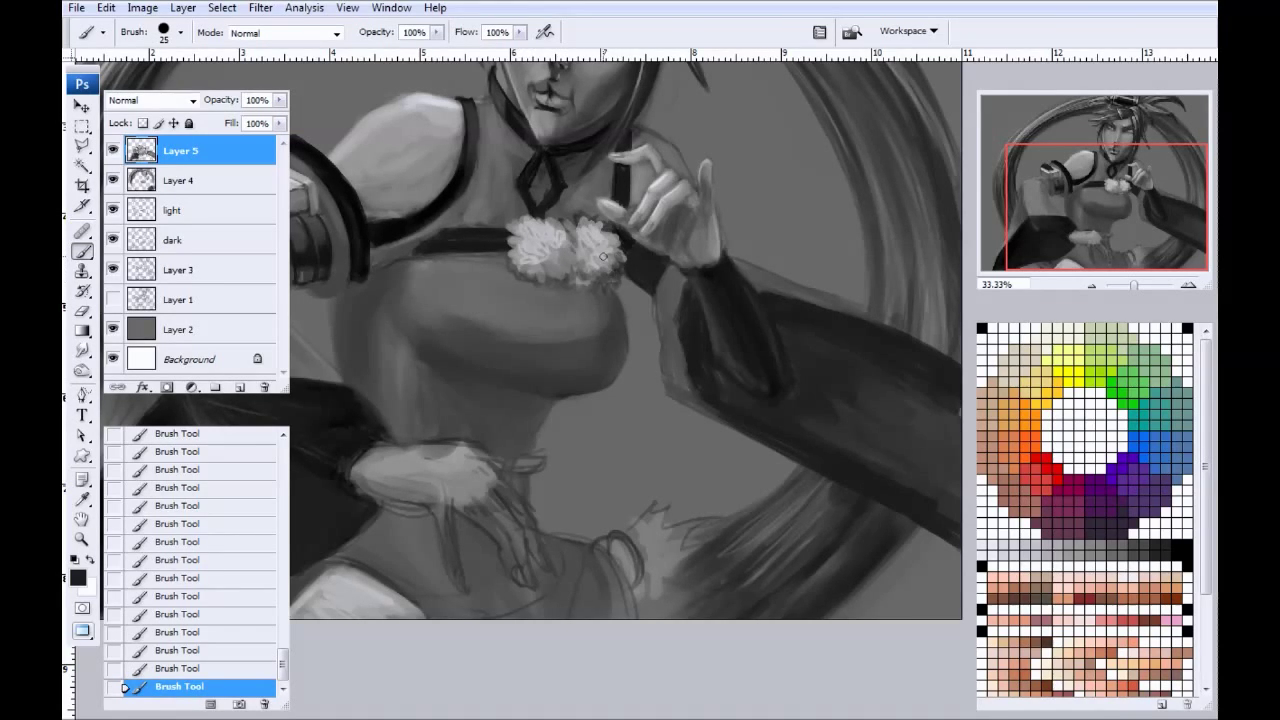
pyautogui.keyDown('alt'); pyautogui.click(576, 287); pyautogui.keyUp('alt')
# Step: Paint a soft highlight on the upper near side of the bust with sampled light grey and blend it into the fabric
pyautogui.keyDown('alt'); pyautogui.click(545, 240); pyautogui.keyUp('alt')
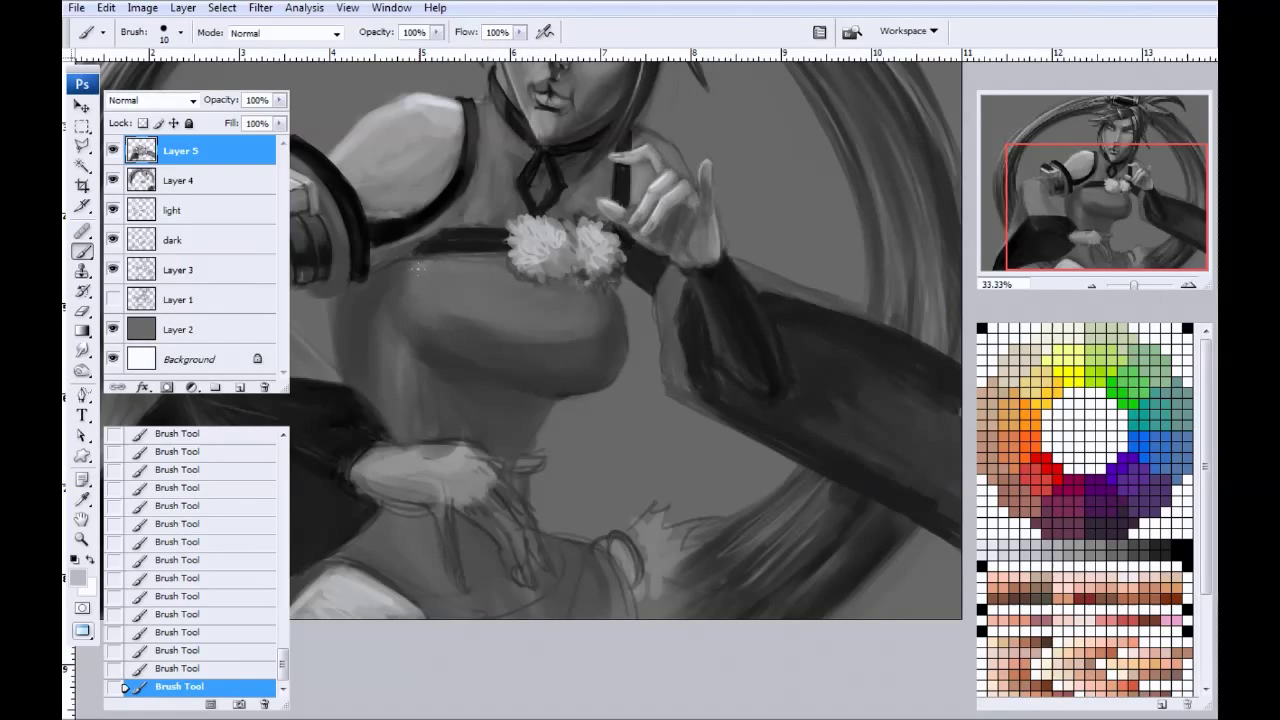
pyautogui.press(']')
pyautogui.moveTo(482, 275)
pyautogui.mouseDown()
pyautogui.moveTo(448, 266)
pyautogui.moveTo(462, 278)
pyautogui.moveTo(492, 271)
pyautogui.moveTo(443, 275)
pyautogui.moveTo(493, 294)
pyautogui.moveTo(467, 301)
pyautogui.moveTo(491, 300)
pyautogui.moveTo(447, 243)
pyautogui.moveTo(459, 279)
pyautogui.moveTo(438, 286)
pyautogui.moveTo(452, 300)
pyautogui.moveTo(484, 292)
pyautogui.moveTo(517, 319)
pyautogui.moveTo(440, 299)
pyautogui.moveTo(485, 293)
pyautogui.mouseUp()
pyautogui.keyDown('alt'); pyautogui.click(520, 317); pyautogui.keyUp('alt')
pyautogui.press(']')
pyautogui.press(']')
# Step: Add light highlights along the neck beside the shoulder strap with a sampled light grey and a 25 px brush
pyautogui.keyDown('alt'); pyautogui.click(532, 236); pyautogui.keyUp('alt')
pyautogui.press('[')
pyautogui.press('[')
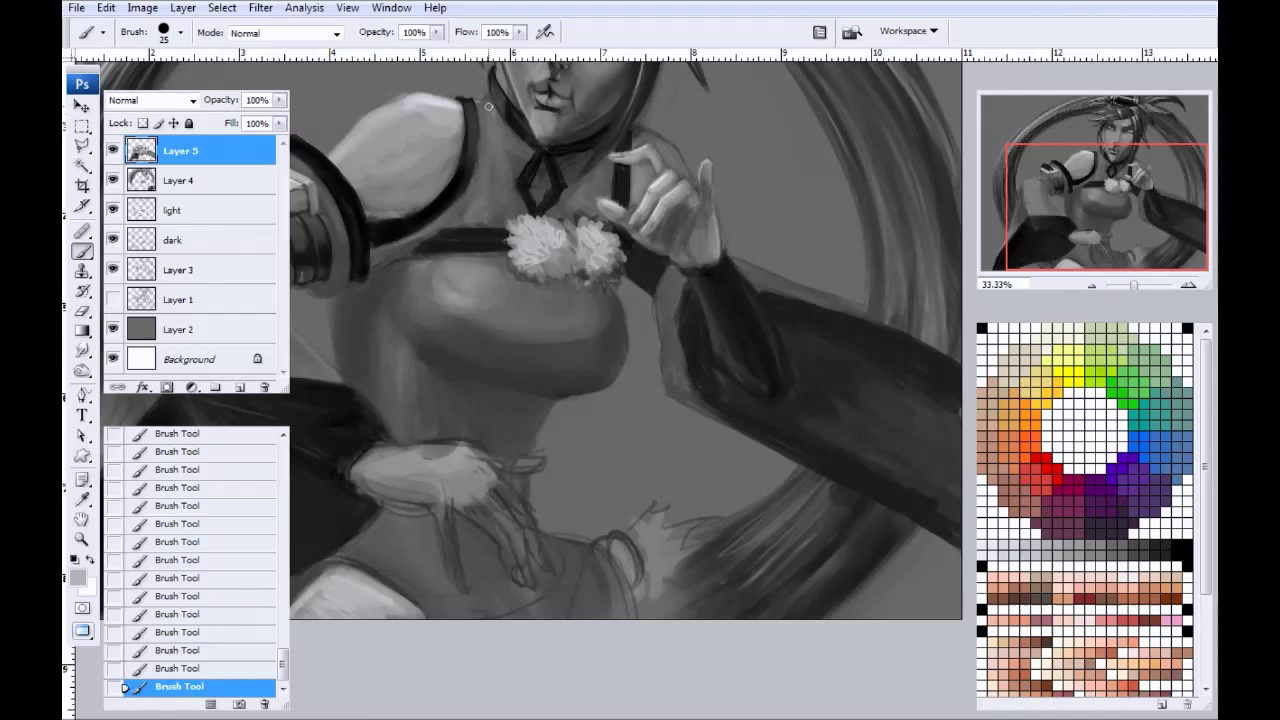
pyautogui.moveTo(488, 106)
pyautogui.mouseDown()
pyautogui.moveTo(489, 163)
pyautogui.moveTo(477, 106)
pyautogui.moveTo(484, 190)
pyautogui.mouseUp()
pyautogui.moveTo(430, 449); pyautogui.dragTo(562, 449)
pyautogui.moveTo(484, 428); pyautogui.dragTo(552, 462)
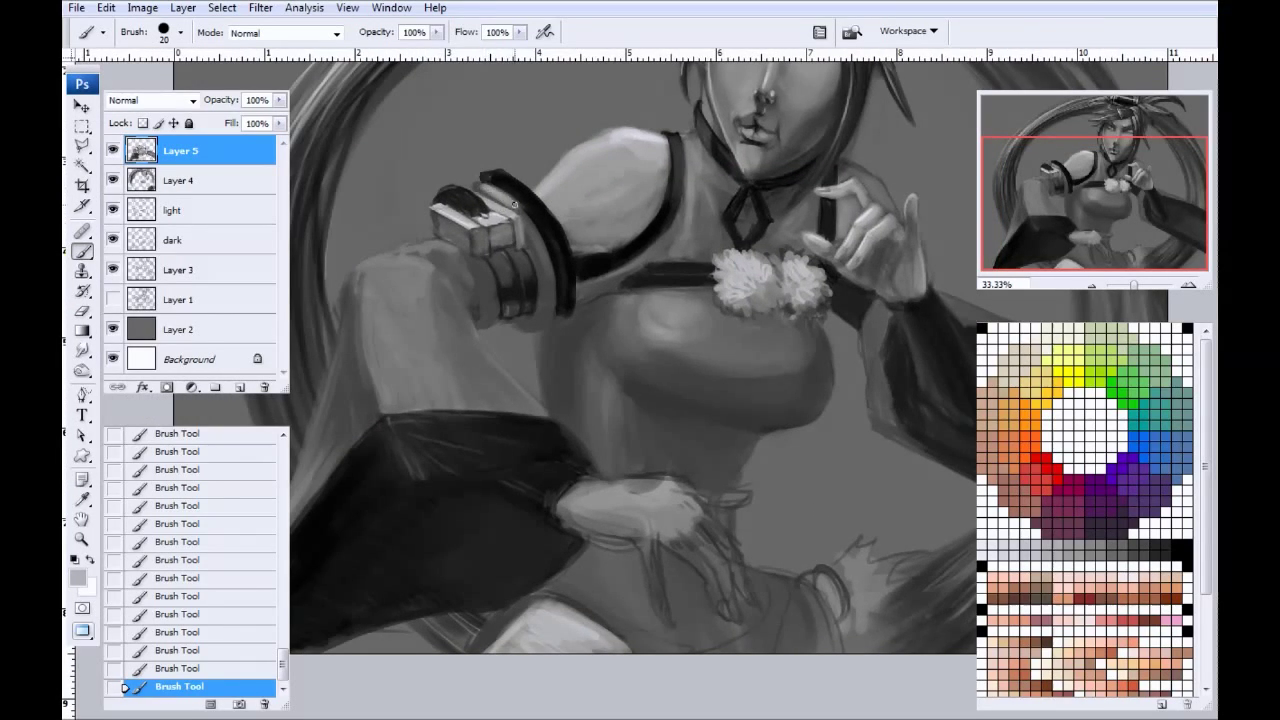
# Step: Brighten the bent arm between the armband and the dark sleeve with light-grey strokes at 50 px
pyautogui.hscroll(-1, 482, 242)
pyautogui.moveTo(480, 243); pyautogui.dragTo(426, 259)
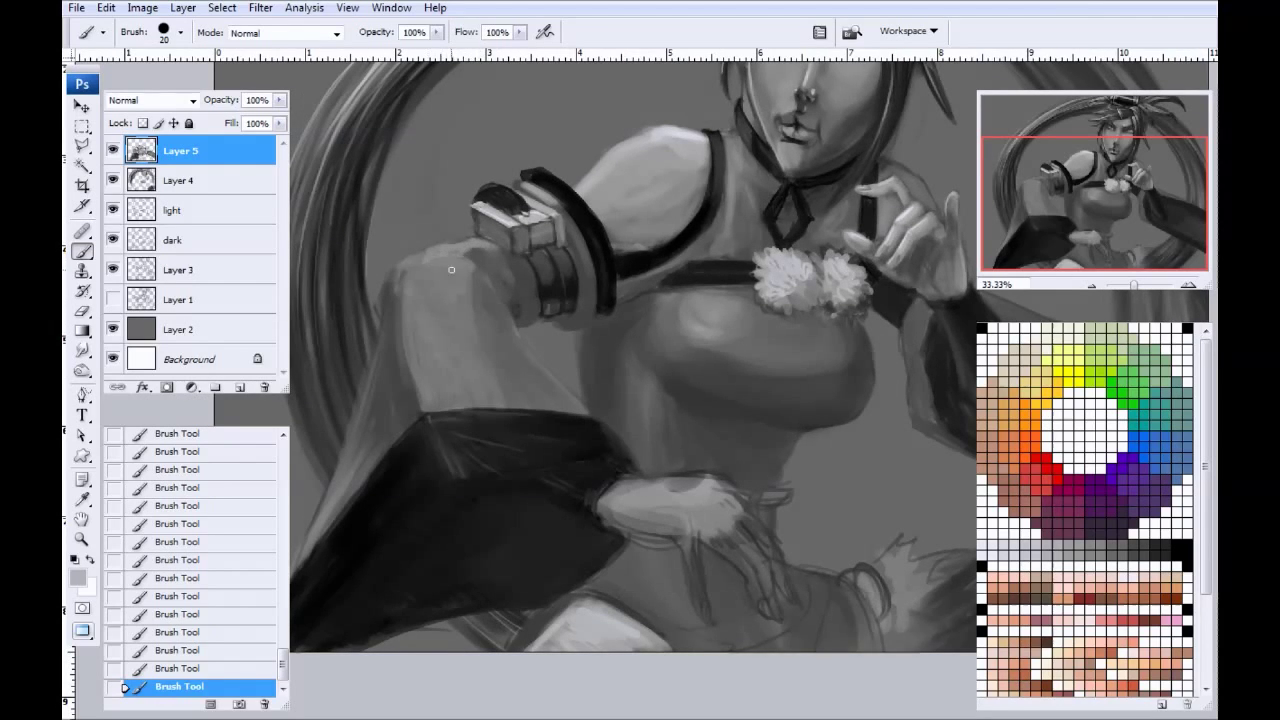
pyautogui.press(']')
pyautogui.press(']')
pyautogui.press(']')
pyautogui.moveTo(447, 276)
pyautogui.mouseDown()
pyautogui.moveTo(422, 306)
pyautogui.moveTo(458, 283)
pyautogui.moveTo(432, 291)
pyautogui.moveTo(444, 348)
pyautogui.moveTo(503, 402)
pyautogui.moveTo(458, 339)
pyautogui.moveTo(420, 325)
pyautogui.moveTo(420, 303)
pyautogui.moveTo(439, 392)
pyautogui.moveTo(410, 276)
pyautogui.moveTo(443, 272)
pyautogui.moveTo(572, 338)
pyautogui.moveTo(486, 457)
pyautogui.mouseUp()
pyautogui.press('space')
pyautogui.moveTo(522, 367); pyautogui.dragTo(364, 413)
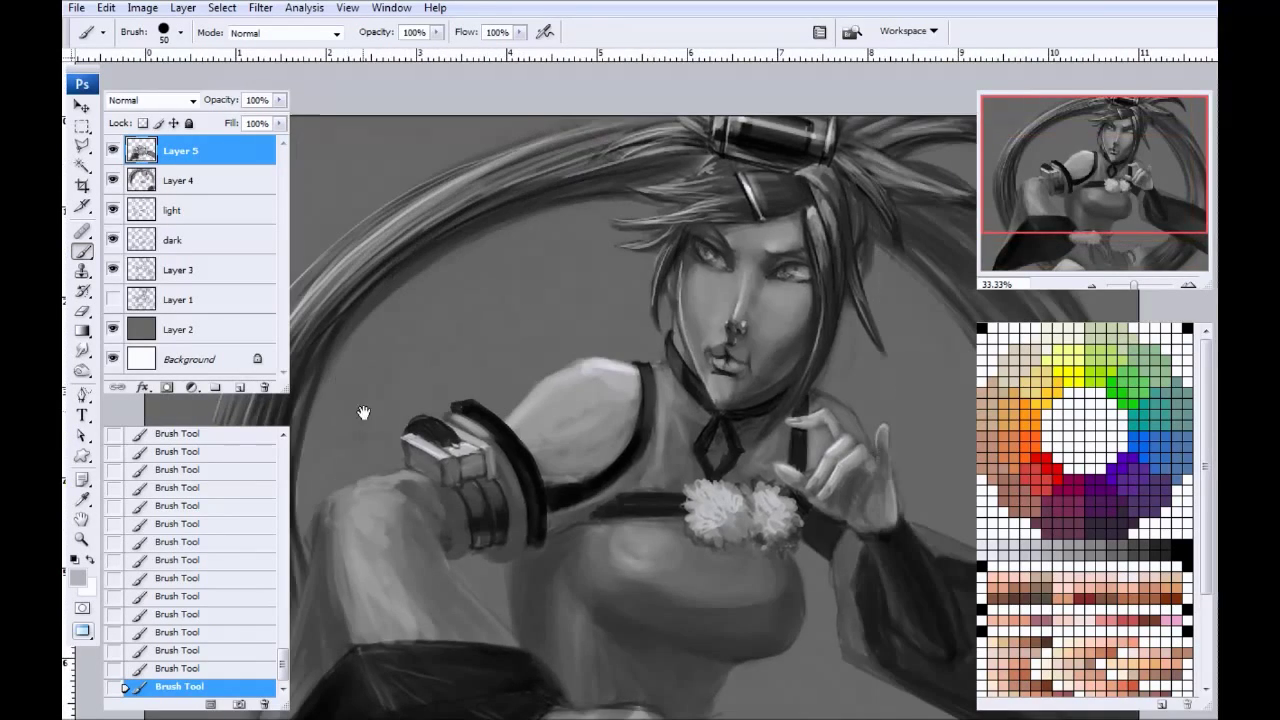
pyautogui.moveTo(489, 394); pyautogui.dragTo(455, 215)
pyautogui.moveTo(520, 530); pyautogui.dragTo(498, 405)
pyautogui.moveTo(420, 406)
pyautogui.mouseDown()
pyautogui.moveTo(408, 357)
pyautogui.moveTo(525, 358)
pyautogui.moveTo(572, 379)
pyautogui.moveTo(580, 368)
pyautogui.moveTo(535, 362)
pyautogui.mouseUp()
# Step: Paint the outstretched finger of the resting hand with sampled near-white at 10 px and lighten the back of the hand with a larger brush
pyautogui.keyDown('alt'); pyautogui.click(706, 78); pyautogui.keyUp('alt')
pyautogui.press('[')
pyautogui.press('[')
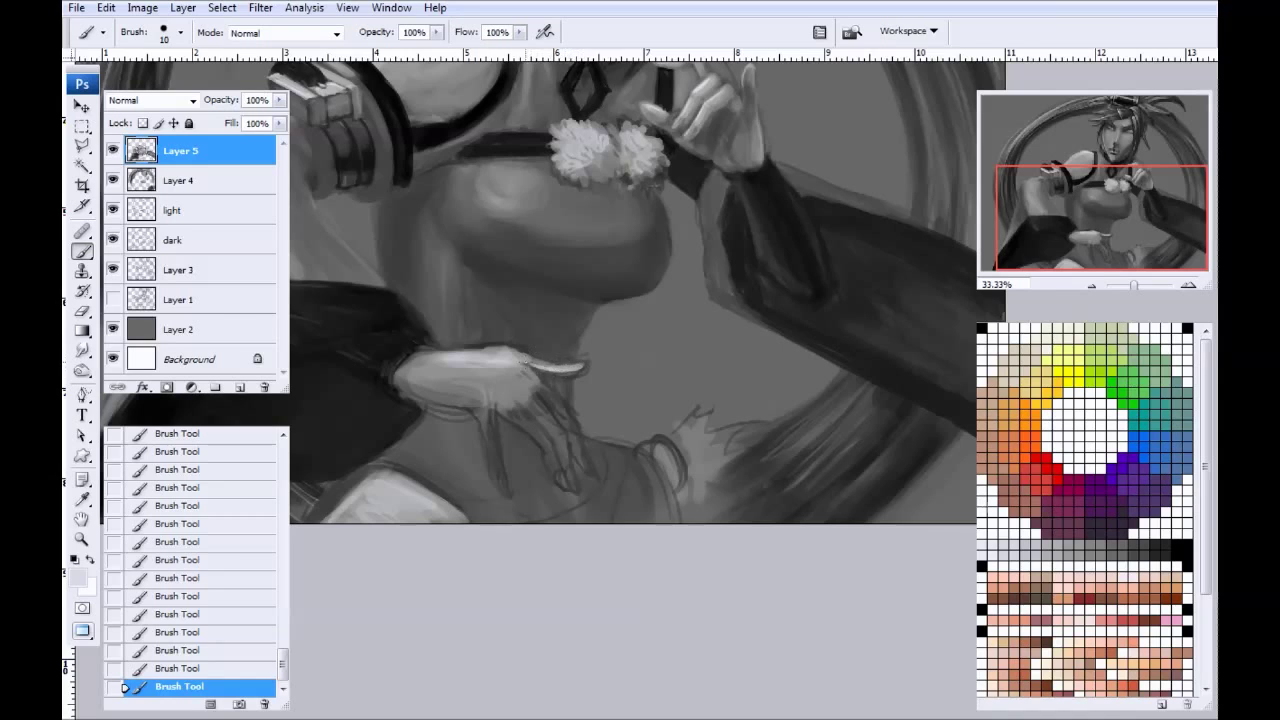
pyautogui.press(']')
pyautogui.press(']')
pyautogui.press(']')
pyautogui.moveTo(532, 379)
pyautogui.mouseDown()
pyautogui.moveTo(543, 410)
pyautogui.moveTo(520, 384)
pyautogui.moveTo(510, 390)
pyautogui.moveTo(518, 383)
pyautogui.moveTo(431, 370)
pyautogui.moveTo(514, 374)
pyautogui.moveTo(414, 365)
pyautogui.moveTo(505, 391)
pyautogui.moveTo(486, 392)
pyautogui.moveTo(401, 385)
pyautogui.mouseUp()
pyautogui.moveTo(487, 399); pyautogui.dragTo(413, 388)
# Step: Paint the resting hand's downward-pointing finger near-white at 25 px and clean beneath the hand with sampled dark grey
pyautogui.press('[')
pyautogui.press('[')
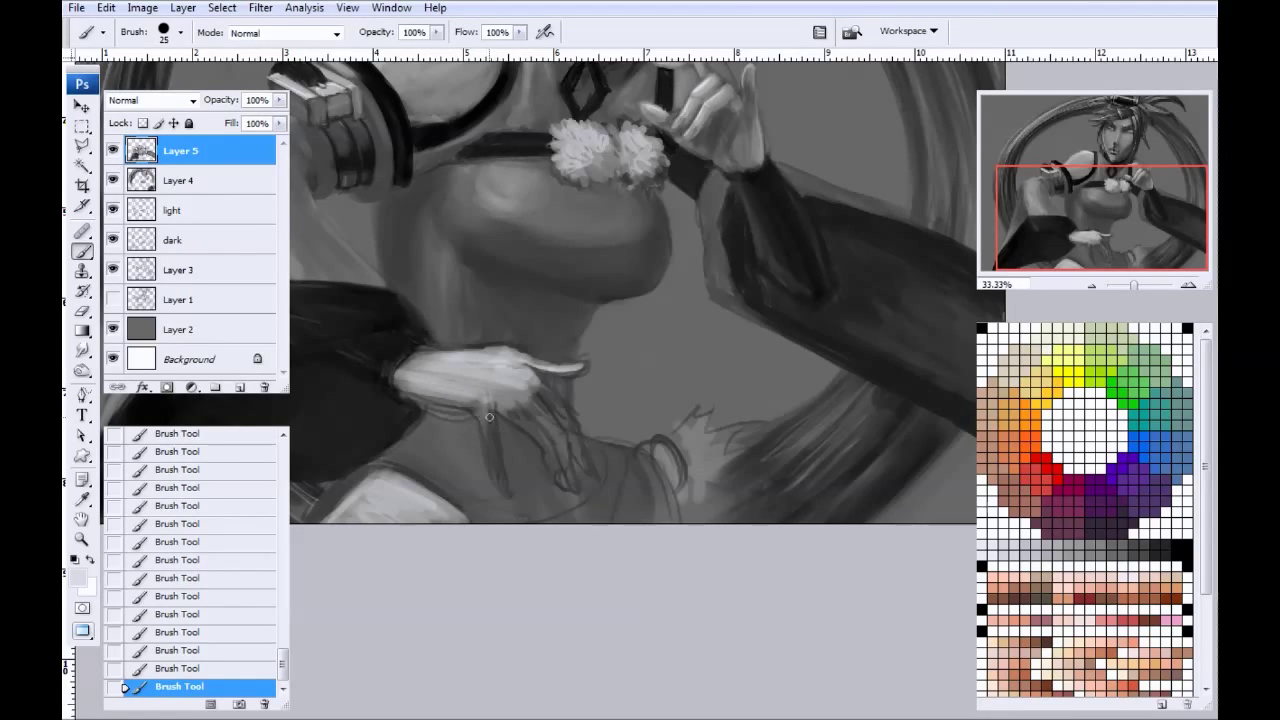
pyautogui.moveTo(487, 409)
pyautogui.mouseDown()
pyautogui.moveTo(518, 476)
pyautogui.moveTo(489, 458)
pyautogui.moveTo(511, 503)
pyautogui.mouseUp()
pyautogui.keyDown('alt'); pyautogui.click(486, 487); pyautogui.keyUp('alt')
pyautogui.press(']')
pyautogui.press(']')
pyautogui.press(']')
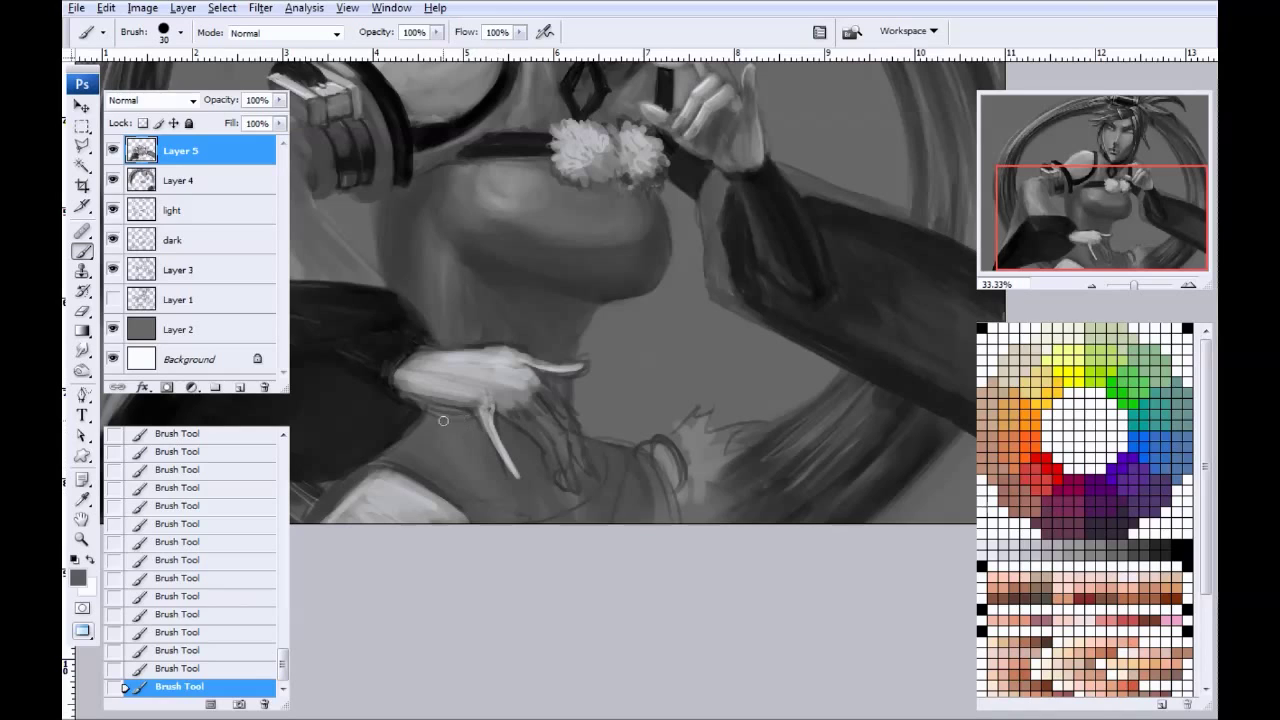
pyautogui.moveTo(468, 409)
pyautogui.mouseDown()
pyautogui.moveTo(431, 399)
pyautogui.moveTo(470, 397)
pyautogui.moveTo(392, 383)
pyautogui.moveTo(476, 399)
pyautogui.moveTo(421, 388)
pyautogui.moveTo(452, 397)
pyautogui.mouseUp()
# Step: Brush soft dark-grey tones into the large dark sleeve beside the resting hand and blend them with sampled near-black at 50 px
pyautogui.moveTo(363, 400); pyautogui.dragTo(418, 406)
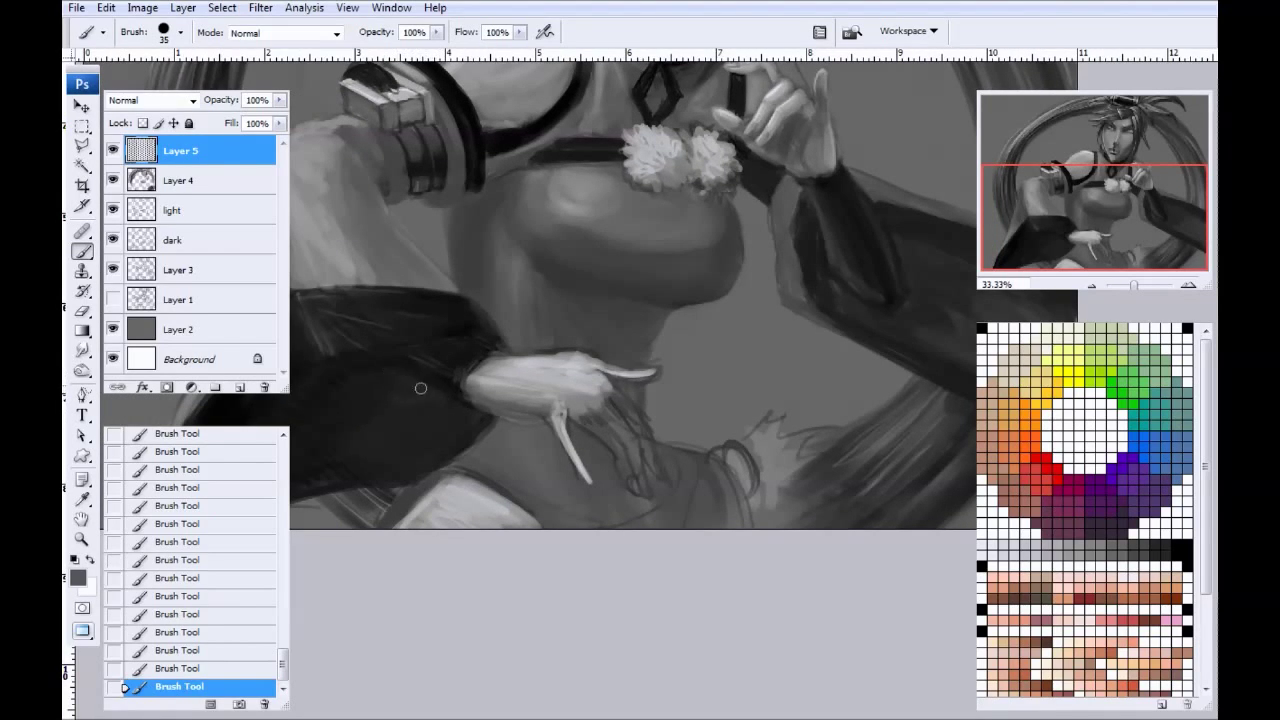
pyautogui.moveTo(376, 381); pyautogui.dragTo(458, 400)
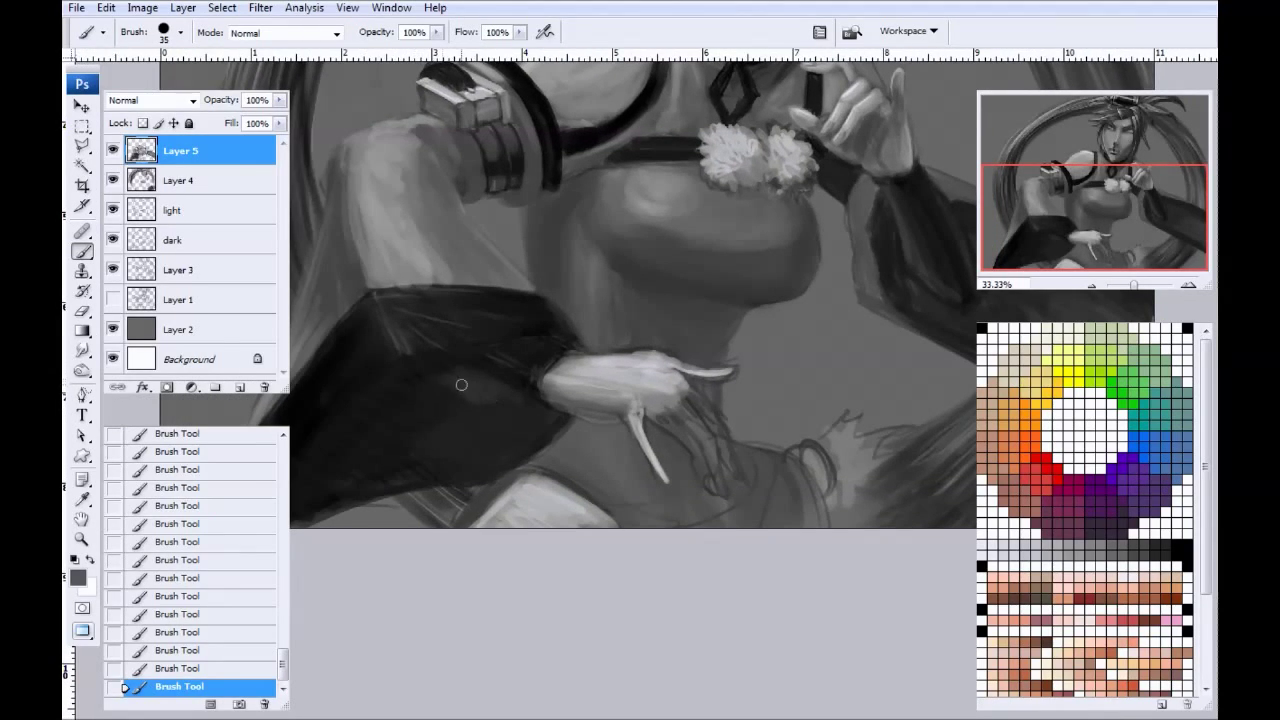
pyautogui.press(']')
pyautogui.moveTo(464, 416)
pyautogui.mouseDown()
pyautogui.moveTo(429, 386)
pyautogui.moveTo(400, 386)
pyautogui.mouseUp()
pyautogui.keyDown('alt'); pyautogui.click(397, 418); pyautogui.keyUp('alt')
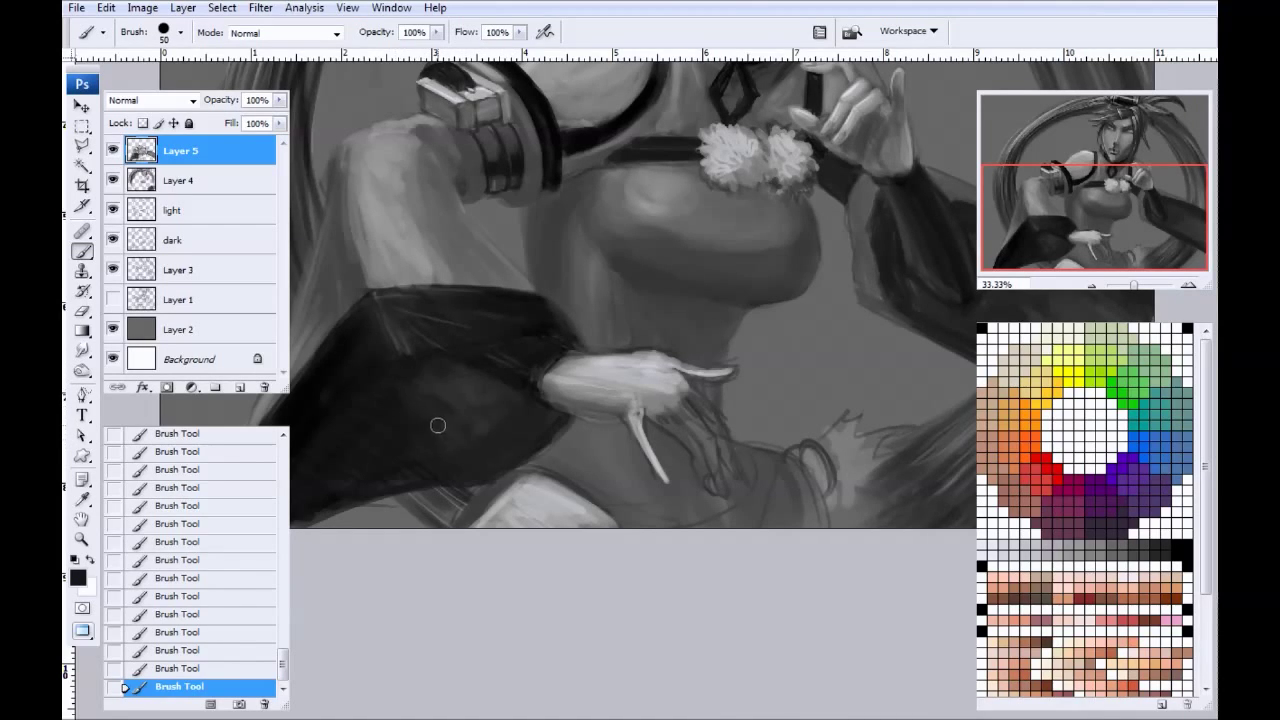
pyautogui.moveTo(440, 430)
pyautogui.mouseDown()
pyautogui.moveTo(384, 424)
pyautogui.moveTo(374, 369)
pyautogui.mouseUp()
# Step: Shade the downward-pointing finger with sampled mid grey at 10 px and brighten the outstretched finger with sampled light grey
pyautogui.keyDown('alt'); pyautogui.click(498, 398); pyautogui.keyUp('alt')
pyautogui.press('[')
pyautogui.press('[')
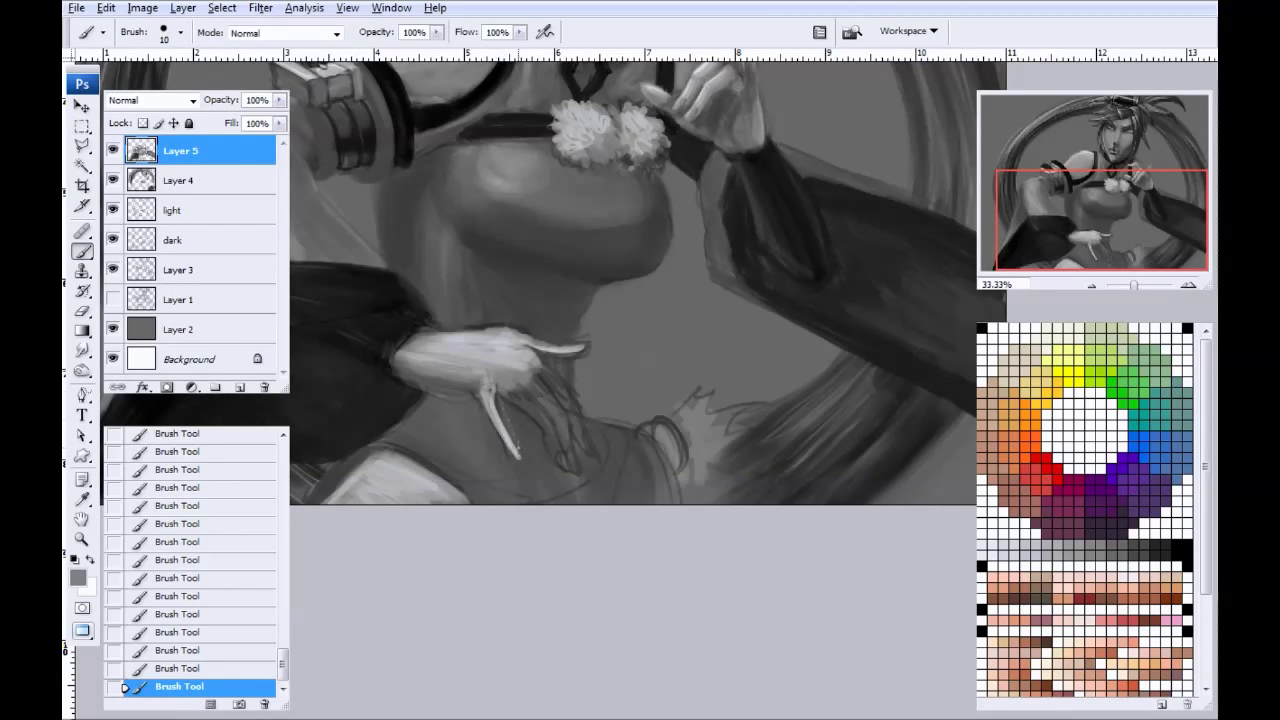
pyautogui.moveTo(500, 411)
pyautogui.mouseDown()
pyautogui.moveTo(516, 450)
pyautogui.moveTo(499, 403)
pyautogui.mouseUp()
pyautogui.keyDown('alt'); pyautogui.click(490, 367); pyautogui.keyUp('alt')
pyautogui.keyDown('alt'); pyautogui.click(504, 345); pyautogui.keyUp('alt')
pyautogui.moveTo(576, 348); pyautogui.dragTo(516, 338)
# Step: Build up the back and knuckles of the resting hand with near-white strokes at 20 to 30 px
pyautogui.hotkey('ctrl', '+')
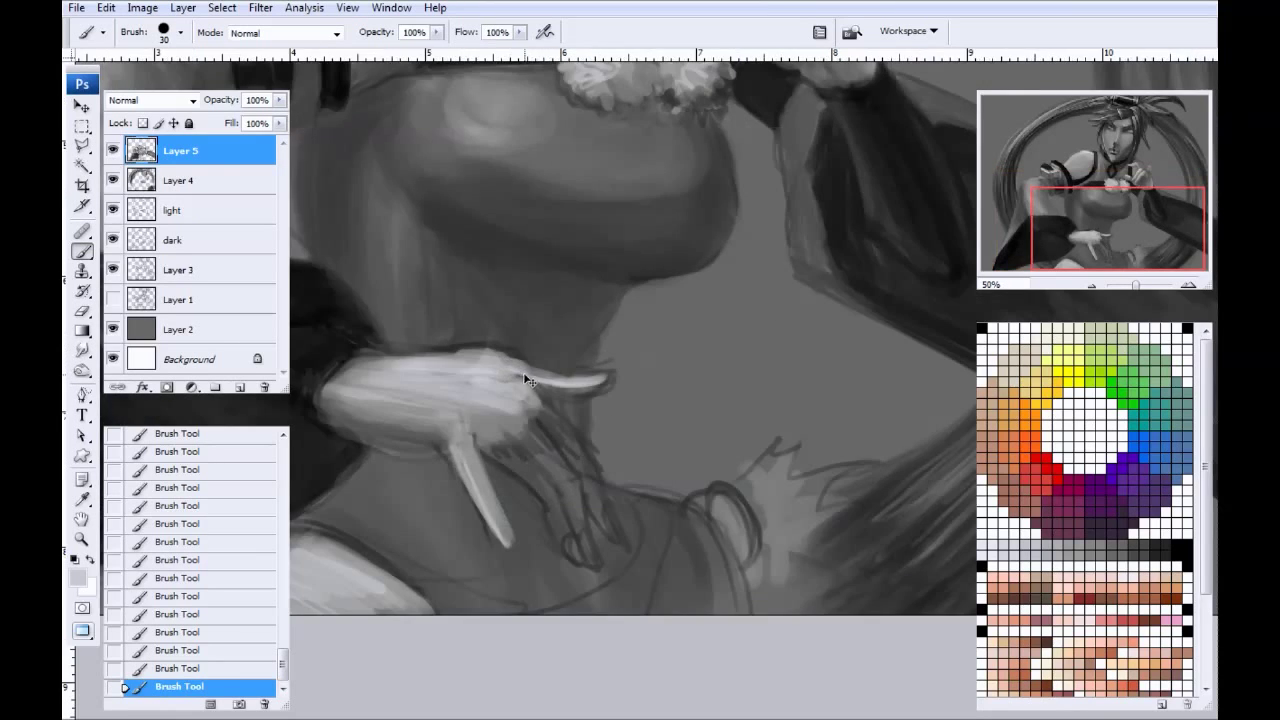
pyautogui.moveTo(448, 425); pyautogui.dragTo(442, 371)
pyautogui.press('[')
pyautogui.moveTo(507, 334)
pyautogui.mouseDown()
pyautogui.moveTo(502, 350)
pyautogui.moveTo(483, 345)
pyautogui.mouseUp()
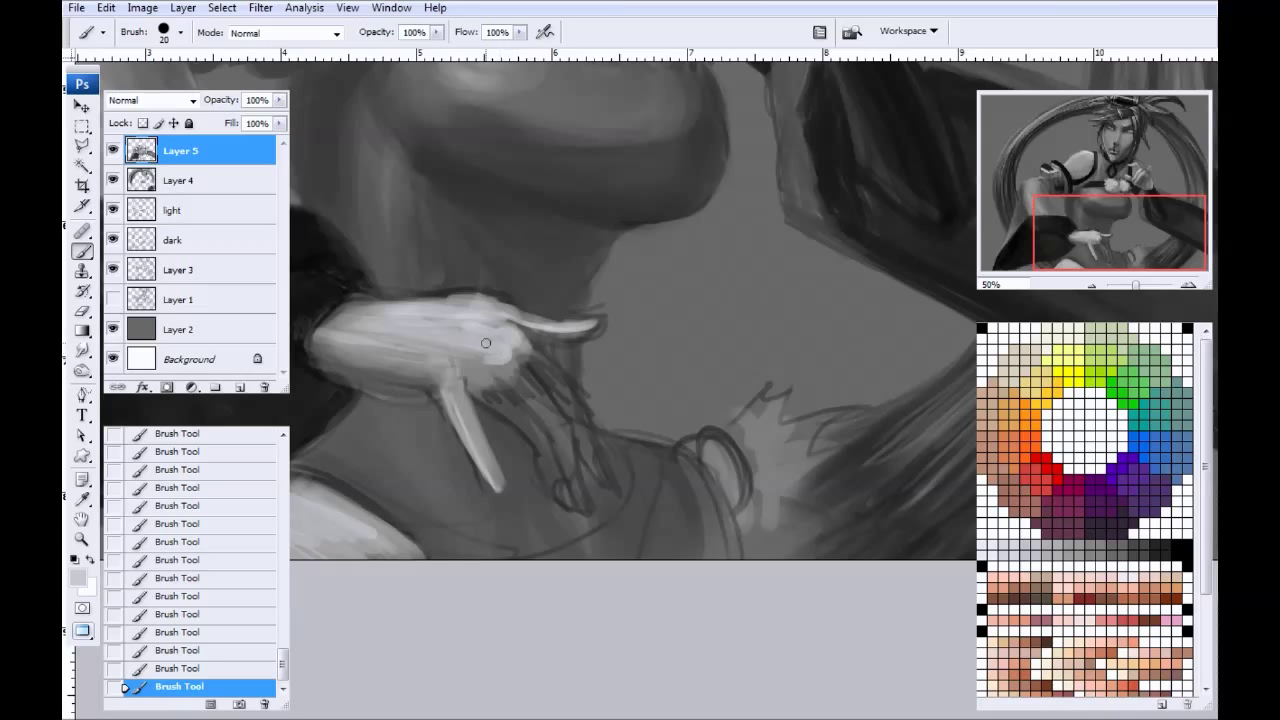
pyautogui.press(']')
pyautogui.press(']')
pyautogui.moveTo(470, 301); pyautogui.dragTo(334, 314)
pyautogui.moveTo(420, 303); pyautogui.dragTo(335, 315)
pyautogui.moveTo(404, 398)
pyautogui.mouseDown()
pyautogui.moveTo(443, 391)
pyautogui.moveTo(414, 523)
pyautogui.moveTo(398, 405)
pyautogui.moveTo(423, 442)
pyautogui.mouseUp()
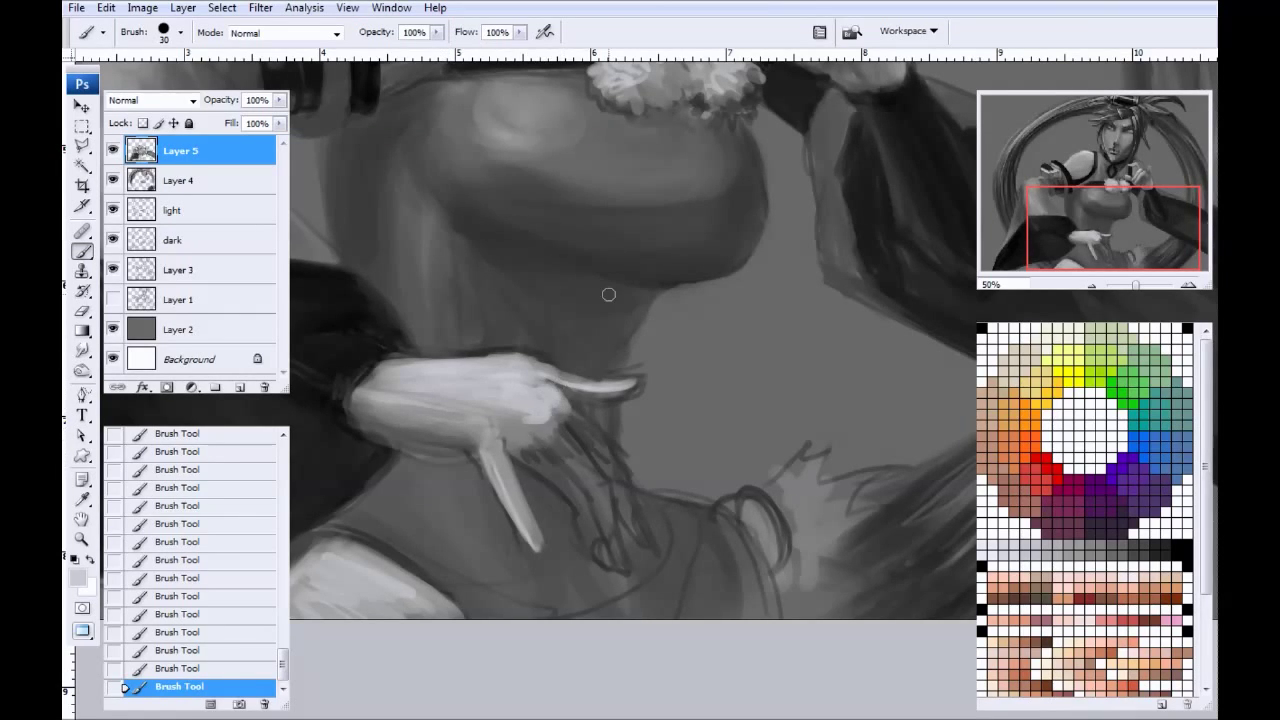
# Step: Soften the sketched finger lines with sampled dark grey and touch up the outstretched finger with sampled light grey at 20 px
pyautogui.moveTo(670, 188); pyautogui.dragTo(588, 358)
pyautogui.keyDown('alt'); pyautogui.click(744, 195); pyautogui.keyUp('alt')
pyautogui.moveTo(524, 391); pyautogui.dragTo(560, 222)
pyautogui.press('[')
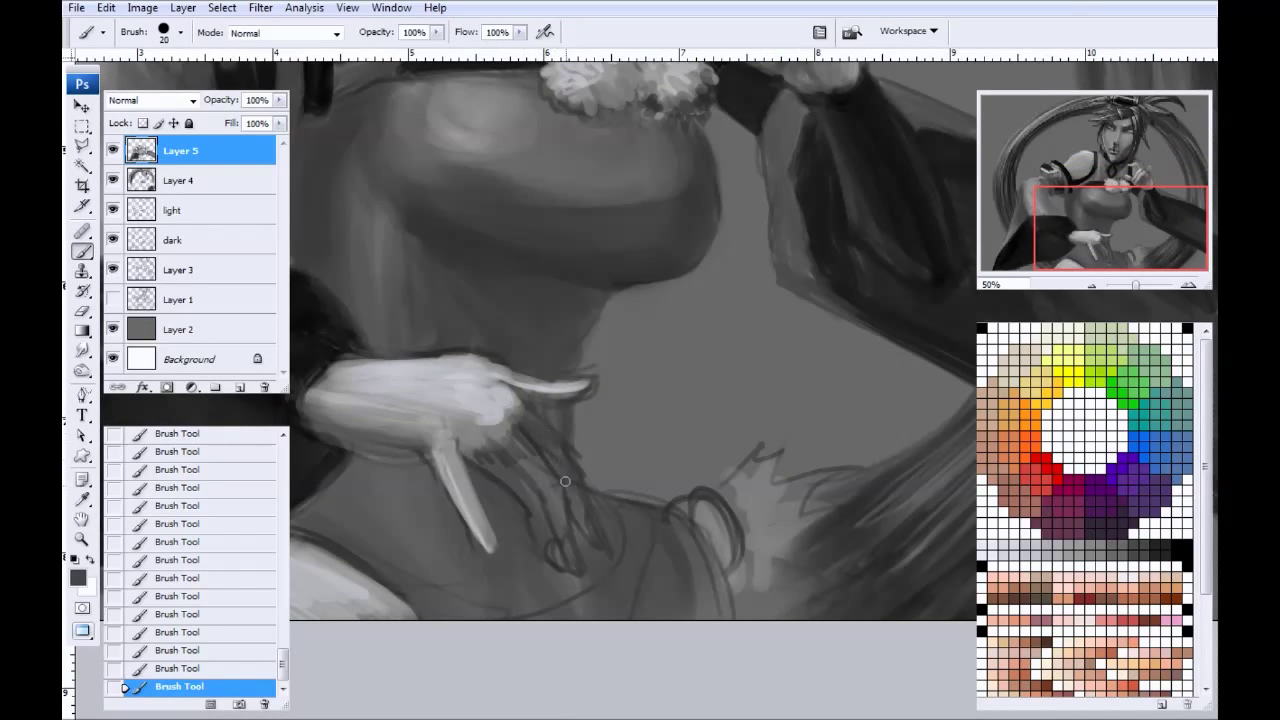
pyautogui.moveTo(536, 456); pyautogui.dragTo(556, 522)
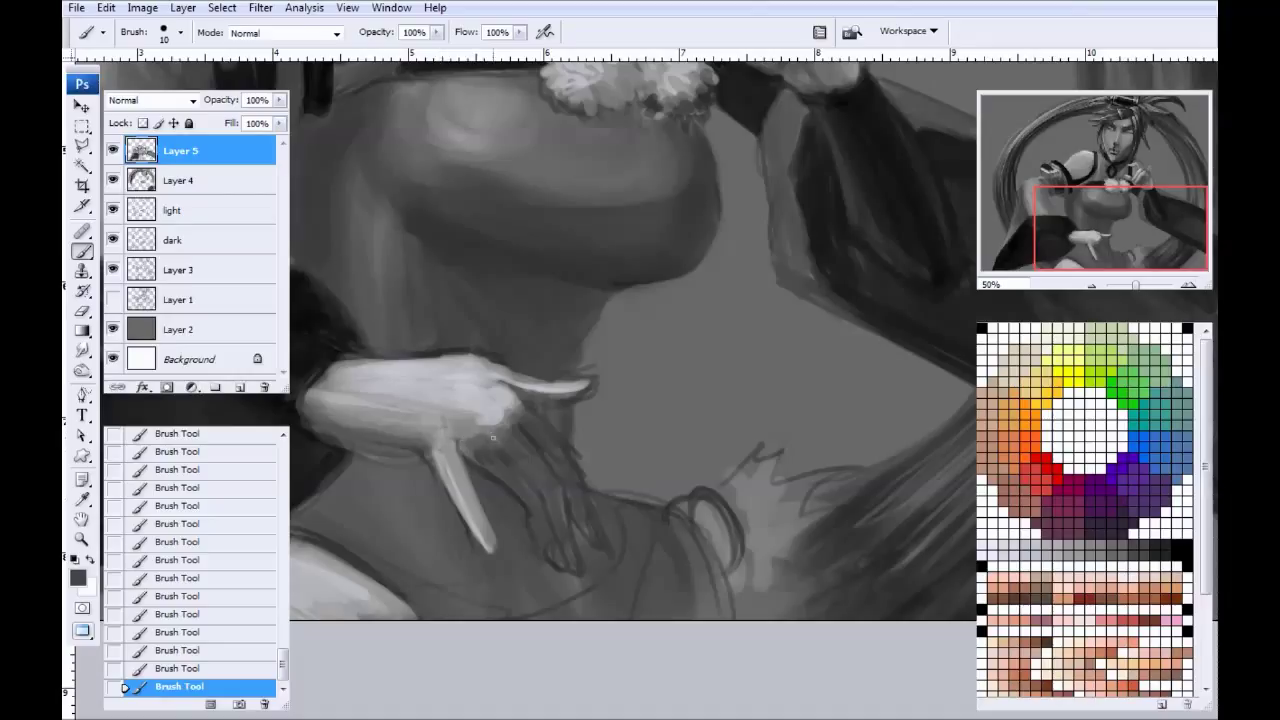
pyautogui.press(']')
pyautogui.keyDown('alt'); pyautogui.click(494, 413); pyautogui.keyUp('alt')
pyautogui.moveTo(512, 379); pyautogui.dragTo(577, 383)
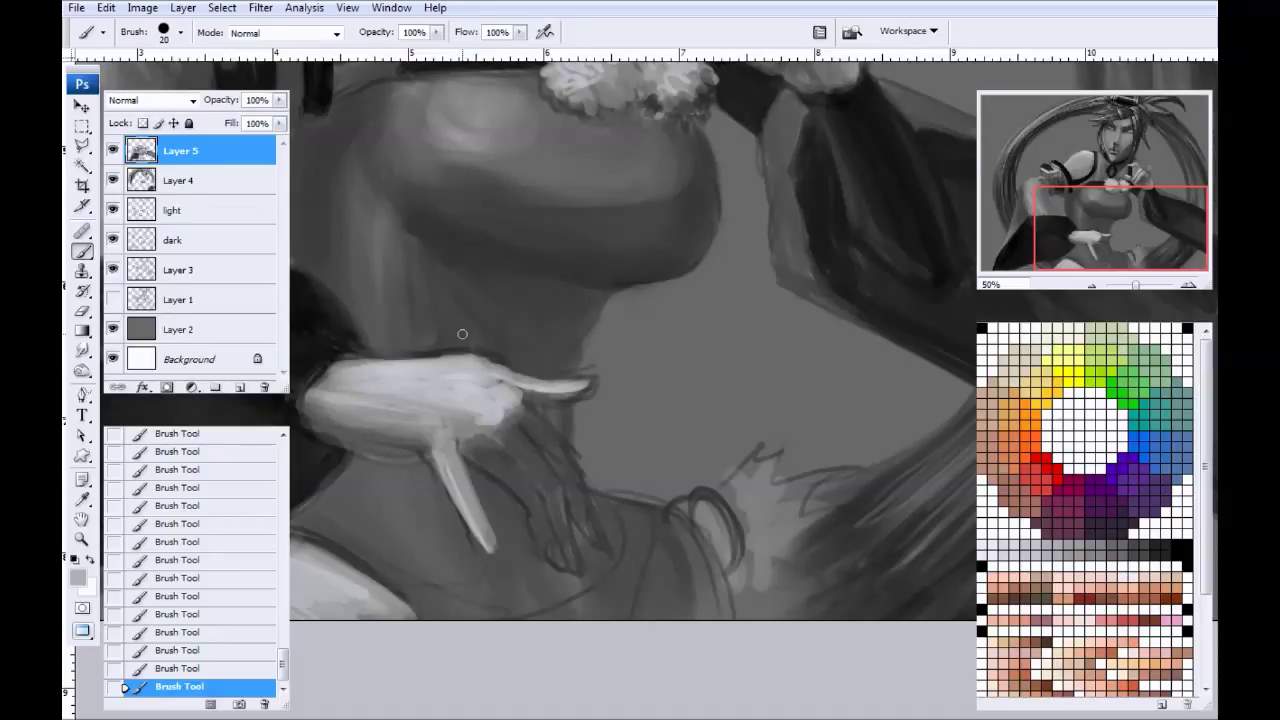
# Step: Paint out the outstretched finger with sampled torso grey and rebuild the hand's upper edge with sampled light grey
pyautogui.keyDown('alt'); pyautogui.click(534, 335); pyautogui.keyUp('alt')
pyautogui.moveTo(446, 350)
pyautogui.mouseDown()
pyautogui.moveTo(514, 361)
pyautogui.moveTo(452, 349)
pyautogui.moveTo(496, 355)
pyautogui.moveTo(547, 400)
pyautogui.moveTo(540, 385)
pyautogui.moveTo(561, 356)
pyautogui.moveTo(556, 402)
pyautogui.mouseUp()
pyautogui.moveTo(478, 358)
pyautogui.mouseDown()
pyautogui.moveTo(511, 363)
pyautogui.moveTo(420, 350)
pyautogui.mouseUp()
pyautogui.keyDown('alt'); pyautogui.click(501, 399); pyautogui.keyUp('alt')
pyautogui.moveTo(510, 390)
pyautogui.mouseDown()
pyautogui.moveTo(365, 354)
pyautogui.moveTo(484, 352)
pyautogui.moveTo(513, 376)
pyautogui.moveTo(420, 356)
pyautogui.moveTo(515, 375)
pyautogui.moveTo(390, 362)
pyautogui.mouseUp()
# Step: Blend the torso above the hand with sampled greys at 25 px and cover the leftover fingertip with sampled background grey
pyautogui.keyDown('alt'); pyautogui.click(483, 352); pyautogui.keyUp('alt')
pyautogui.keyDown('alt'); pyautogui.click(394, 290); pyautogui.keyUp('alt')
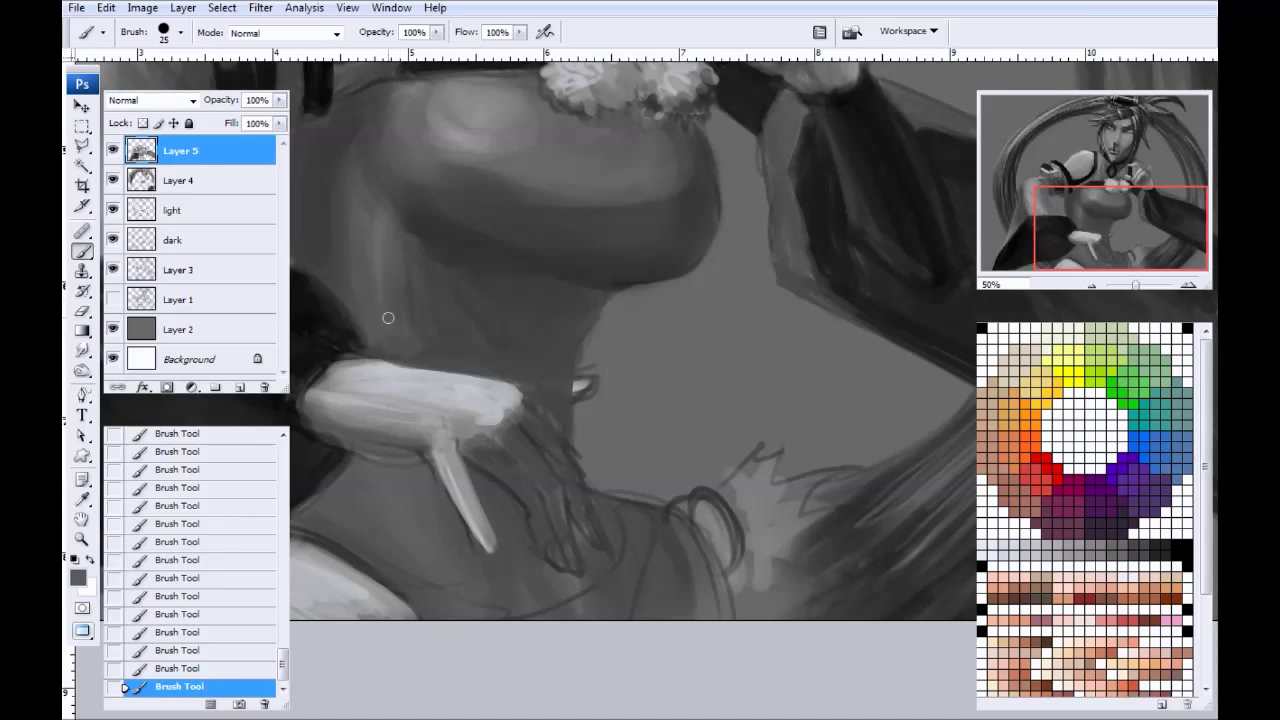
pyautogui.keyDown('alt'); pyautogui.click(483, 292); pyautogui.keyUp('alt')
pyautogui.moveTo(458, 283); pyautogui.dragTo(452, 340)
pyautogui.keyDown('alt'); pyautogui.click(603, 375); pyautogui.keyUp('alt')
pyautogui.moveTo(598, 374)
pyautogui.mouseDown()
pyautogui.moveTo(597, 420)
pyautogui.moveTo(589, 377)
pyautogui.moveTo(581, 423)
pyautogui.moveTo(576, 380)
pyautogui.mouseUp()
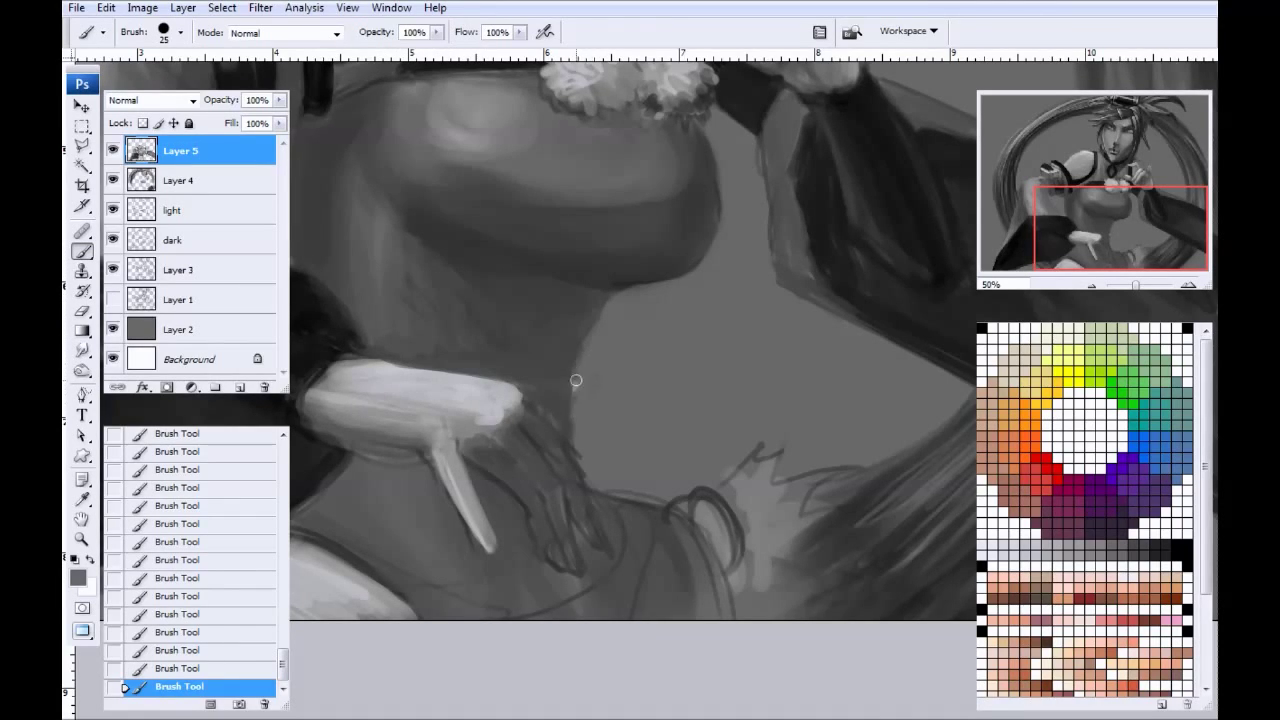
# Step: Paint the upper segments of the resting hand's far fingers with sampled light grey at 20 px
pyautogui.keyDown('alt'); pyautogui.click(492, 390); pyautogui.keyUp('alt')
pyautogui.moveTo(514, 398); pyautogui.dragTo(574, 470)
pyautogui.moveTo(534, 419); pyautogui.dragTo(571, 464)
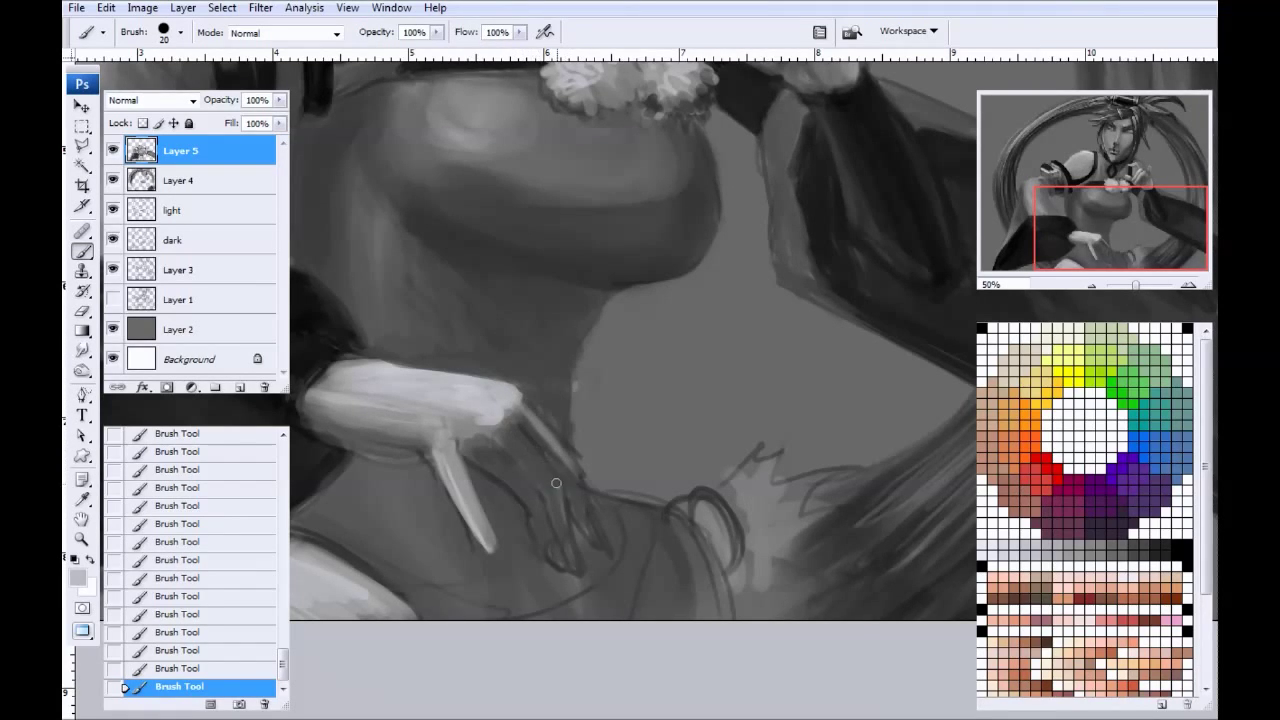
pyautogui.moveTo(508, 421); pyautogui.dragTo(553, 472)
pyautogui.moveTo(509, 425)
pyautogui.mouseDown()
pyautogui.moveTo(551, 475)
pyautogui.moveTo(525, 480)
pyautogui.moveTo(500, 460)
pyautogui.moveTo(516, 488)
pyautogui.moveTo(472, 450)
pyautogui.moveTo(498, 435)
pyautogui.moveTo(545, 488)
pyautogui.moveTo(523, 449)
pyautogui.moveTo(562, 420)
pyautogui.mouseUp()
pyautogui.press(']')
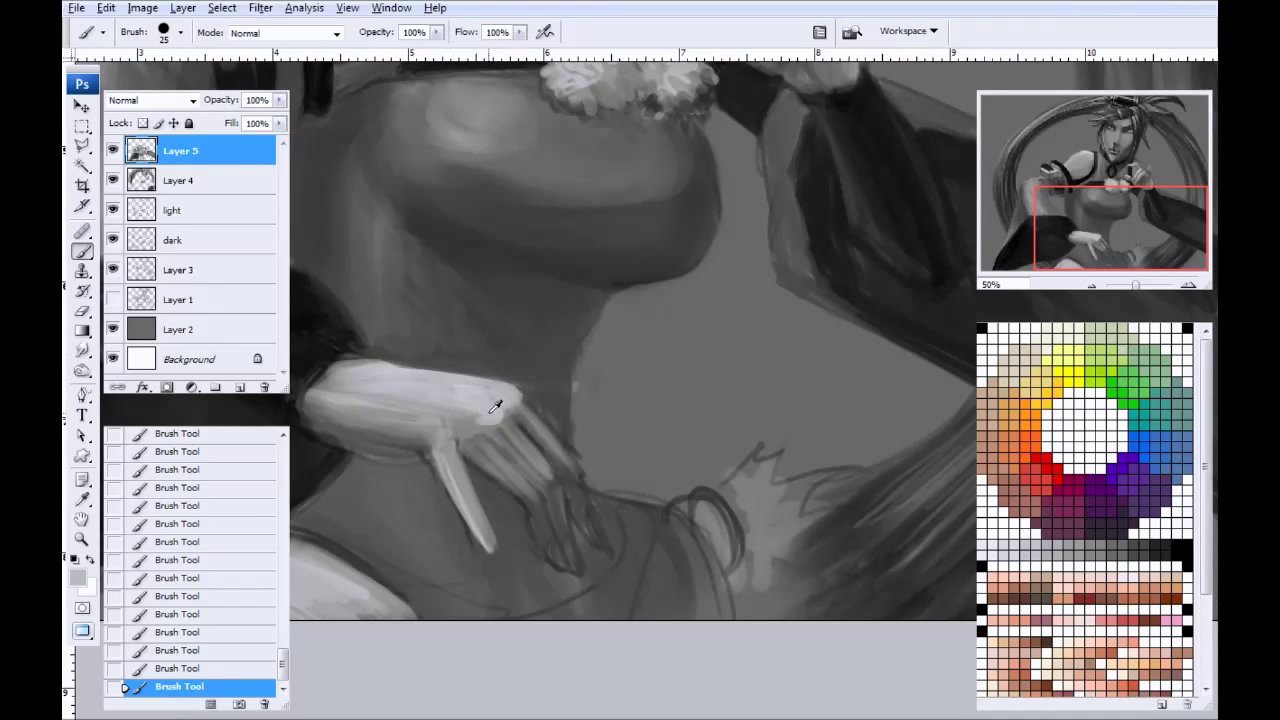
pyautogui.moveTo(464, 423); pyautogui.dragTo(382, 407)
# Step: Reinforce the upper segments of the far fingers from the knuckles to the middle joints with light grey at 35 px
pyautogui.hotkey('ctrl', '-')
pyautogui.hotkey('ctrl', '-')
pyautogui.hotkey('ctrl', '-')
pyautogui.hotkey('ctrl', '+')
pyautogui.hotkey('ctrl', '+')
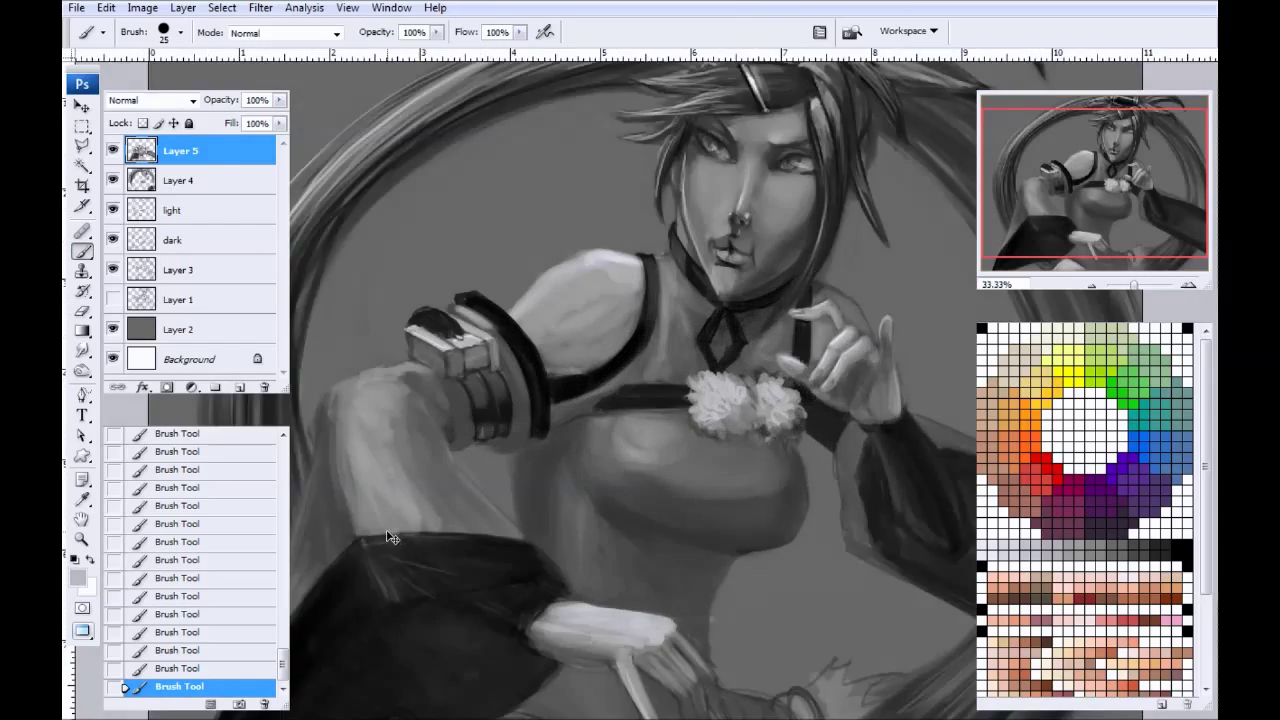
pyautogui.hotkey('ctrl', '+')
pyautogui.scroll(-5, 557, 531)
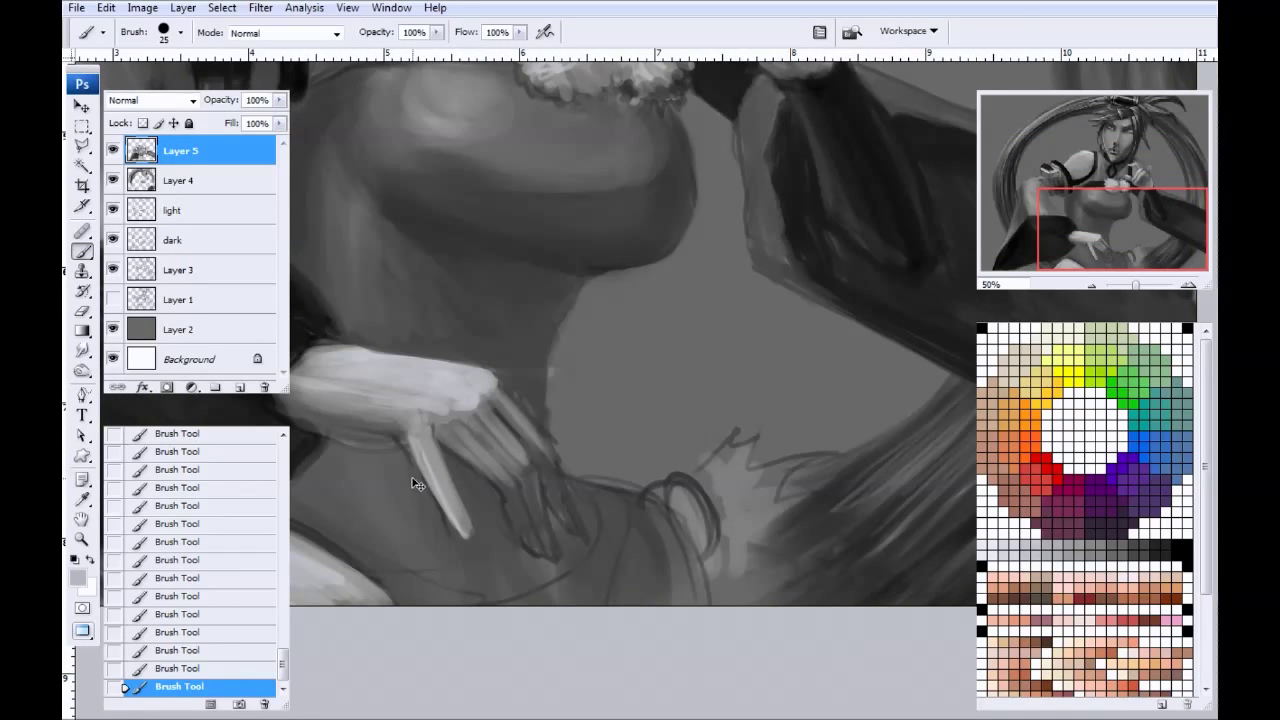
pyautogui.hotkey('ctrl', '+')
pyautogui.scroll(-3, 368, 464)
pyautogui.press(']')
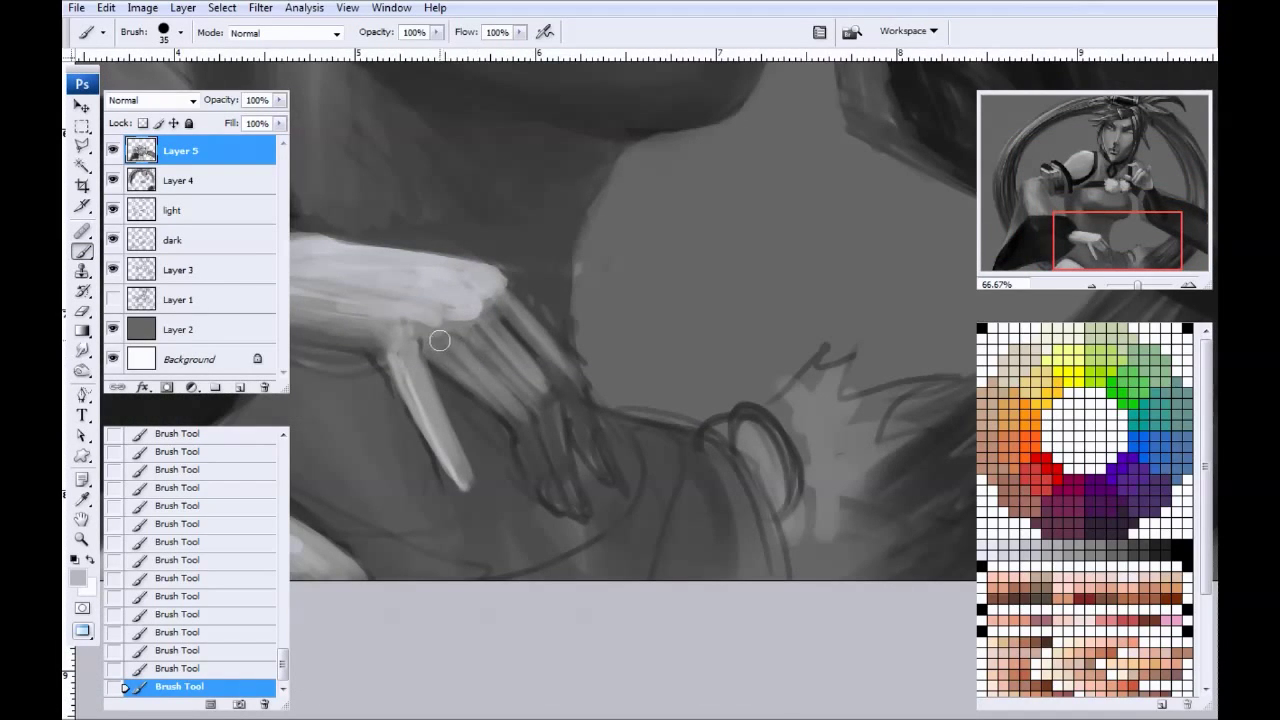
pyautogui.moveTo(440, 341); pyautogui.dragTo(520, 410)
pyautogui.moveTo(485, 320); pyautogui.dragTo(545, 390)
pyautogui.moveTo(498, 290); pyautogui.dragTo(562, 370)
# Step: Paint the lower segments of the far fingers at 25 px and define the gaps between them with sampled dark grey
pyautogui.press('[')
pyautogui.moveTo(527, 429)
pyautogui.mouseDown()
pyautogui.moveTo(549, 481)
pyautogui.moveTo(516, 398)
pyautogui.moveTo(546, 488)
pyautogui.mouseUp()
pyautogui.moveTo(537, 430); pyautogui.dragTo(566, 507)
pyautogui.moveTo(552, 404)
pyautogui.mouseDown()
pyautogui.moveTo(570, 505)
pyautogui.moveTo(597, 462)
pyautogui.moveTo(604, 473)
pyautogui.mouseUp()
pyautogui.moveTo(575, 382)
pyautogui.mouseDown()
pyautogui.moveTo(580, 430)
pyautogui.moveTo(604, 476)
pyautogui.mouseUp()
pyautogui.keyDown('alt'); pyautogui.click(554, 378); pyautogui.keyUp('alt')
pyautogui.moveTo(543, 423)
pyautogui.mouseDown()
pyautogui.moveTo(568, 477)
pyautogui.moveTo(541, 468)
pyautogui.moveTo(560, 505)
pyautogui.mouseUp()
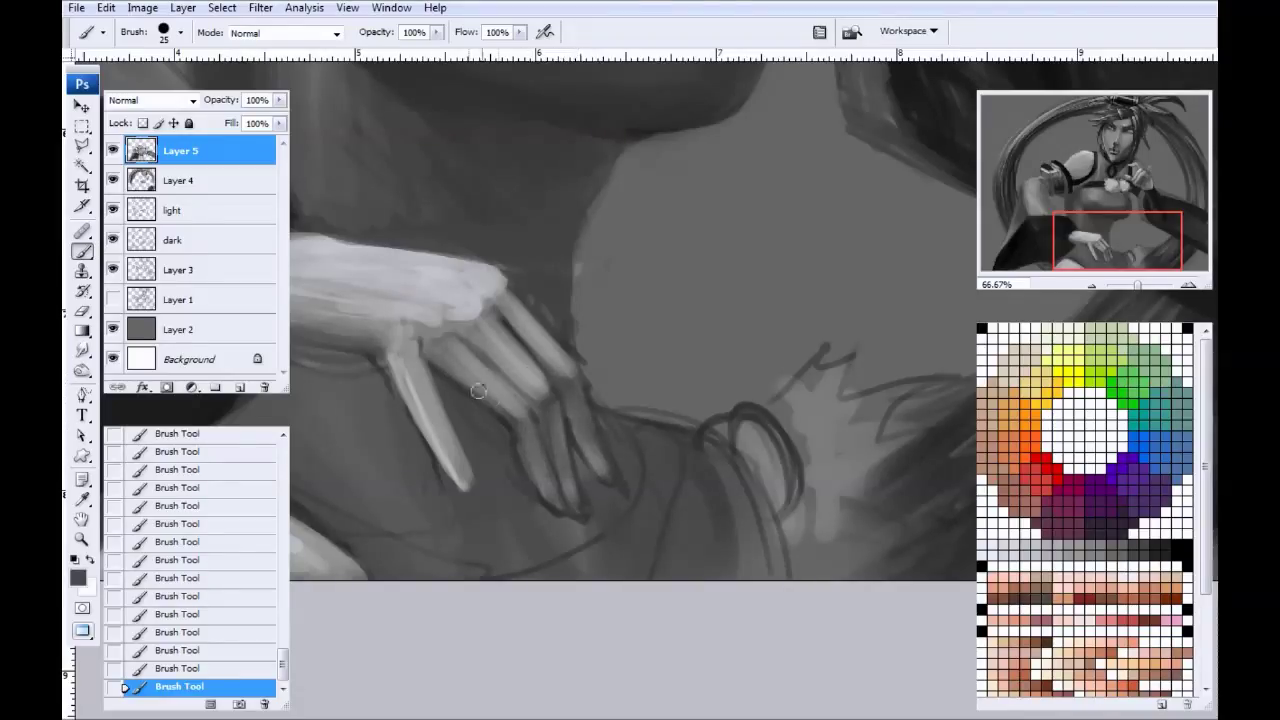
pyautogui.moveTo(478, 392)
pyautogui.mouseDown()
pyautogui.moveTo(459, 375)
pyautogui.moveTo(481, 405)
pyautogui.mouseUp()
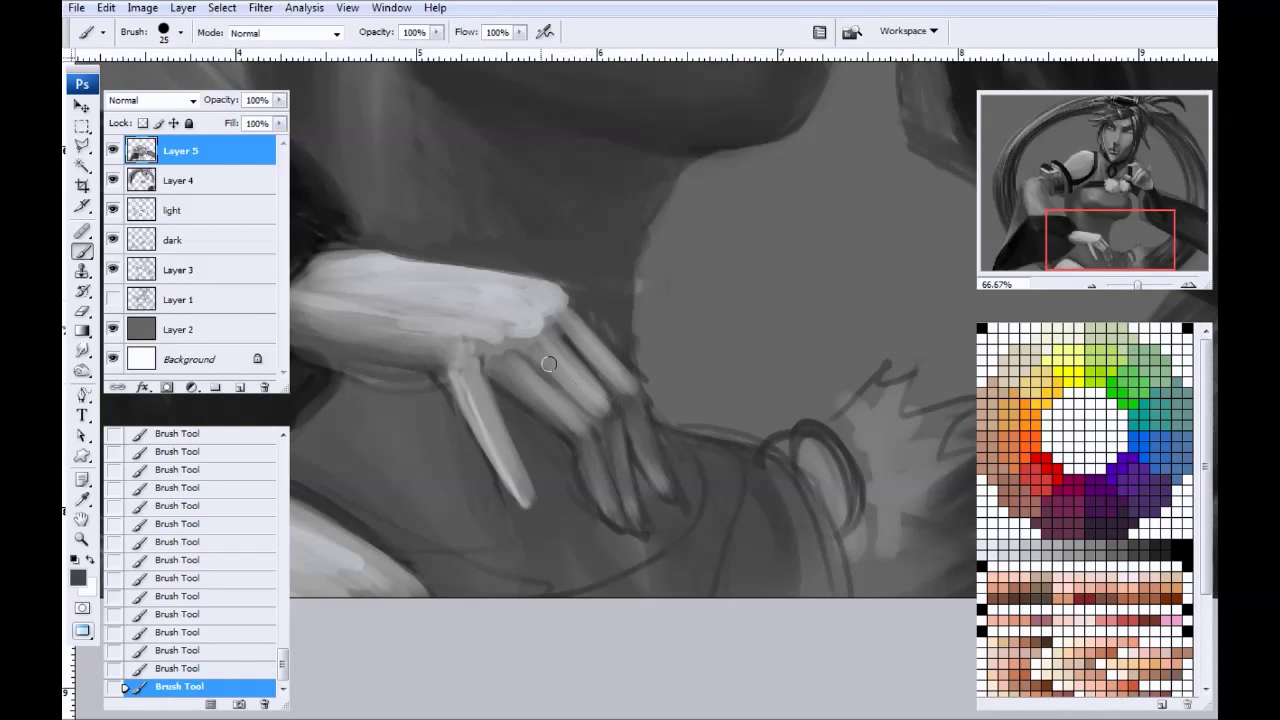
# Step: Outline the nail and edges of the downward-pointing finger in dark grey at 6 px and refine its shape with sampled light grey at 10 px
pyautogui.press('[')
pyautogui.press('[')
pyautogui.moveTo(518, 472); pyautogui.dragTo(526, 503)
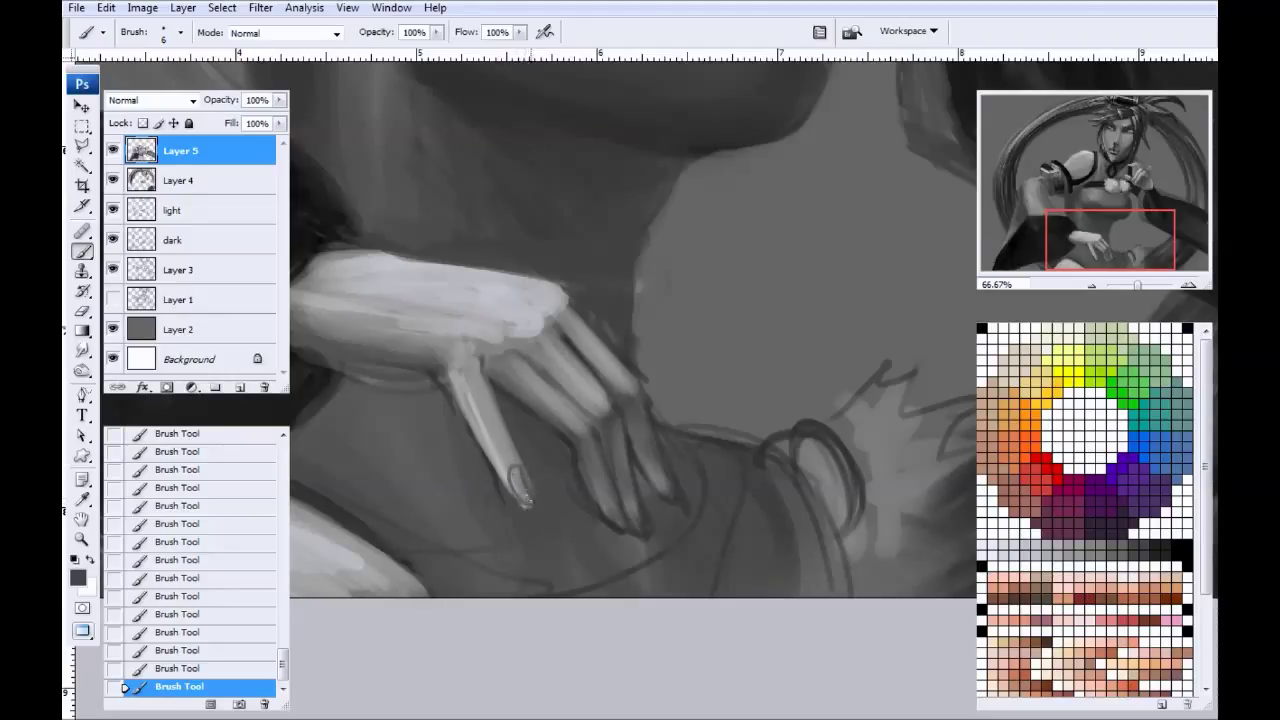
pyautogui.moveTo(513, 459); pyautogui.dragTo(473, 362)
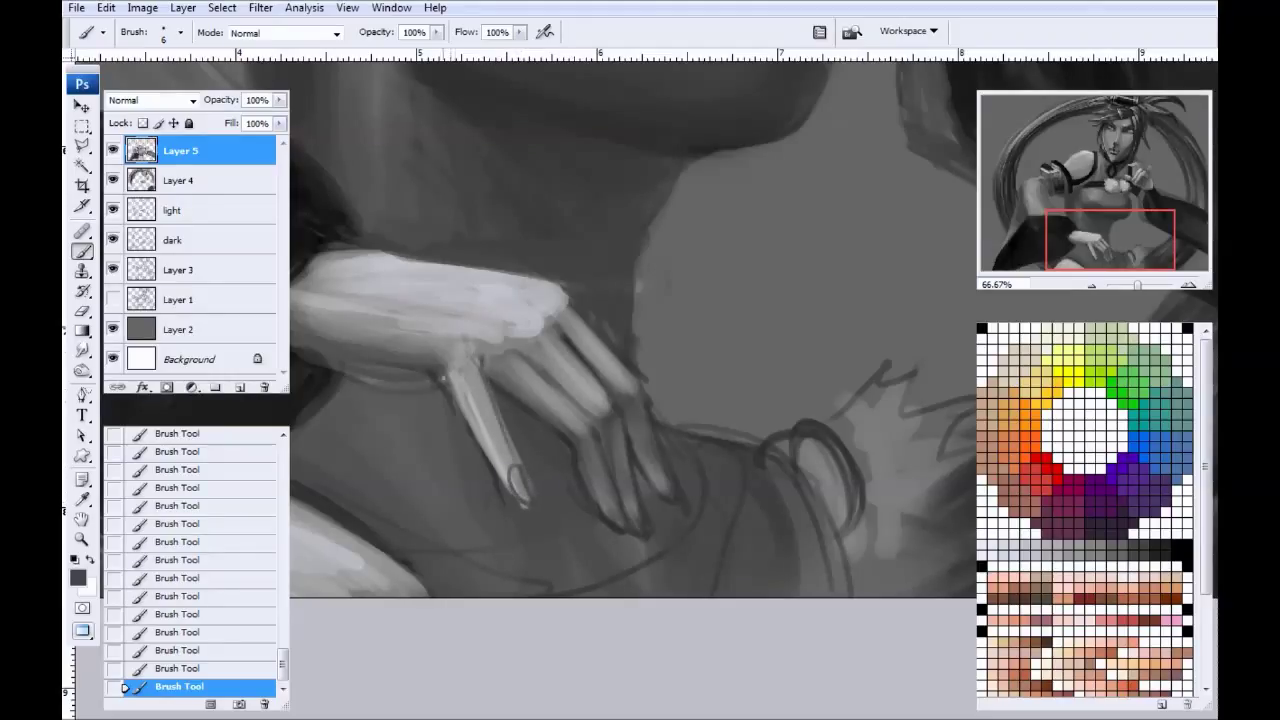
pyautogui.moveTo(481, 445); pyautogui.dragTo(468, 413)
pyautogui.keyDown('alt'); pyautogui.click(487, 444); pyautogui.keyUp('alt')
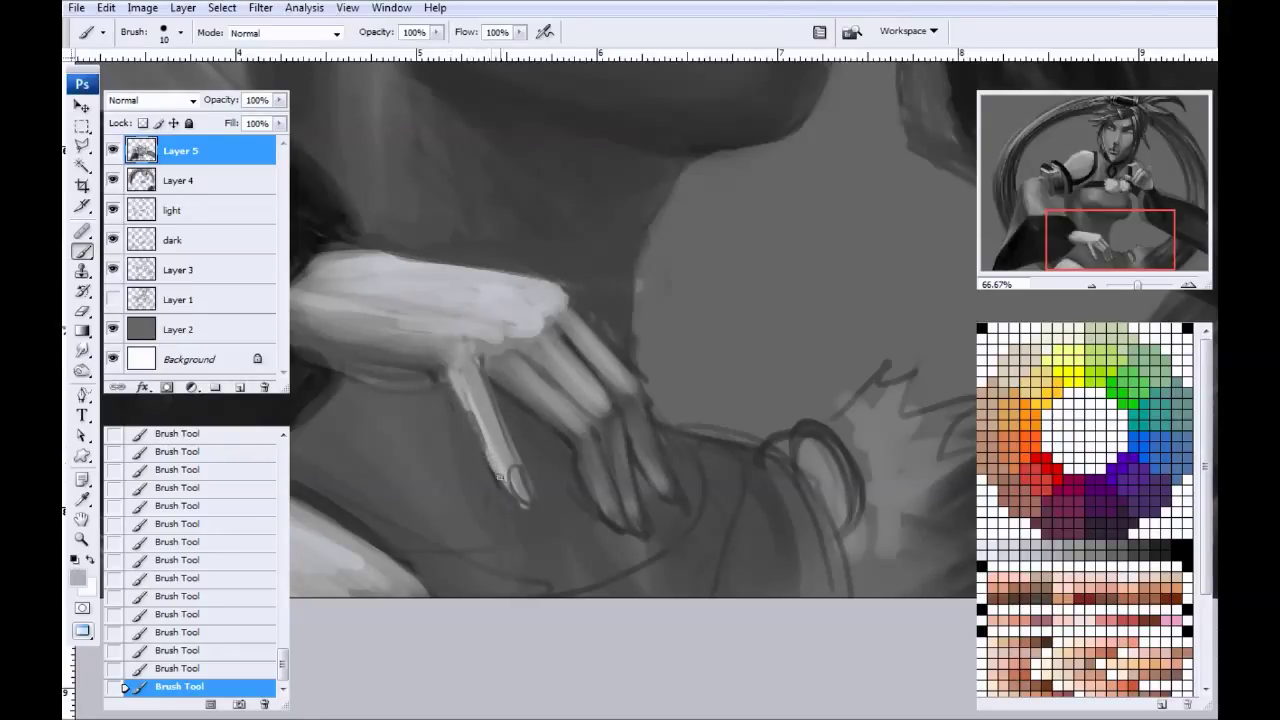
pyautogui.moveTo(454, 324); pyautogui.dragTo(389, 282)
# Step: Cover the sketch lines on the hip around the fingers with sampled dark grey, enlarging the brush to 35 px
pyautogui.keyDown('alt'); pyautogui.click(480, 397); pyautogui.keyUp('alt')
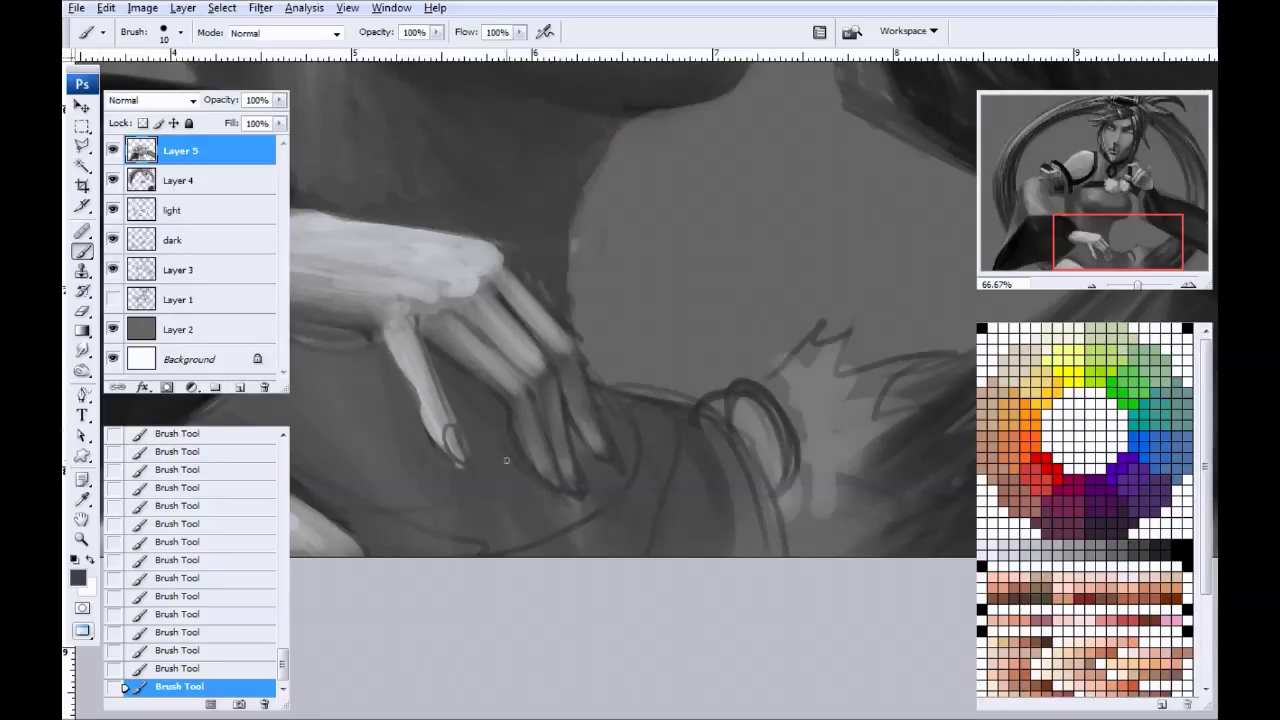
pyautogui.press(']')
pyautogui.press(']')
pyautogui.moveTo(629, 461); pyautogui.dragTo(626, 443)
pyautogui.press(']')
pyautogui.press(']')
pyautogui.moveTo(706, 444)
pyautogui.mouseDown()
pyautogui.moveTo(734, 460)
pyautogui.moveTo(730, 537)
pyautogui.mouseUp()
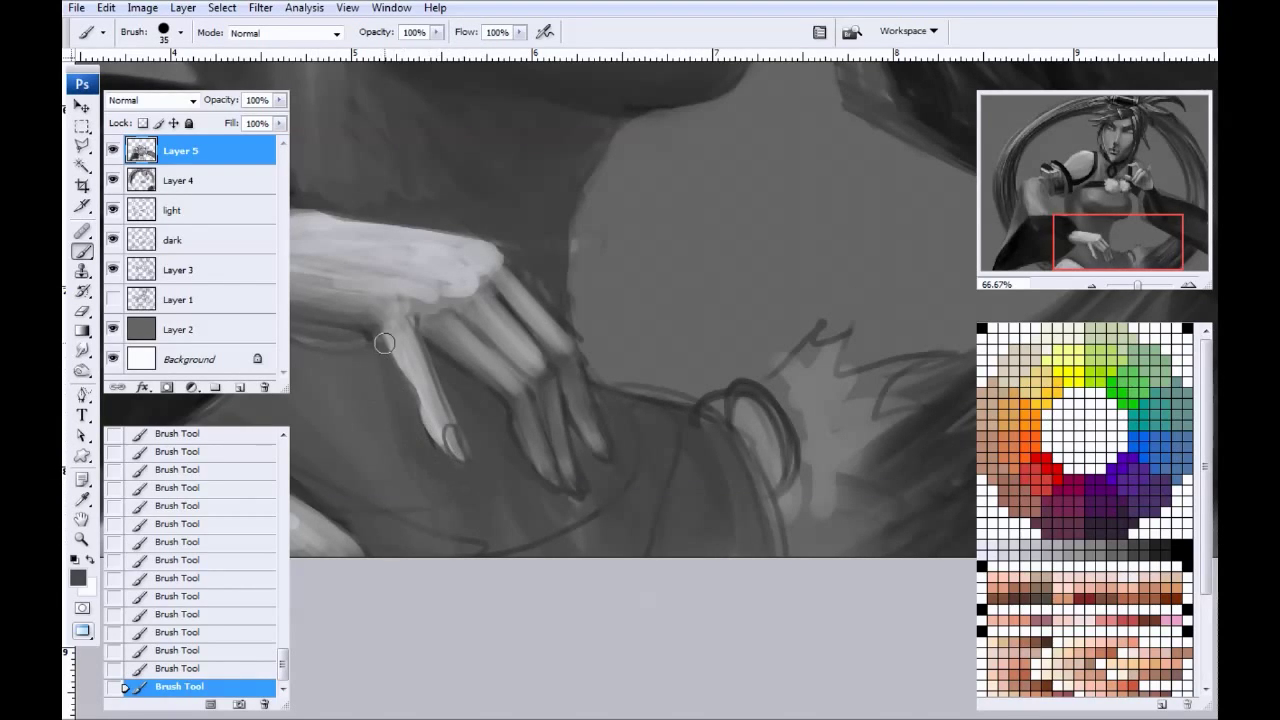
pyautogui.moveTo(410, 399); pyautogui.dragTo(538, 434)
# Step: Smooth the back of the resting hand with sampled greys at 35 px and clean its upper edge with sampled torso grey
pyautogui.keyDown('alt'); pyautogui.click(477, 332); pyautogui.keyUp('alt')
pyautogui.moveTo(472, 367)
pyautogui.mouseDown()
pyautogui.moveTo(367, 340)
pyautogui.moveTo(494, 349)
pyautogui.mouseUp()
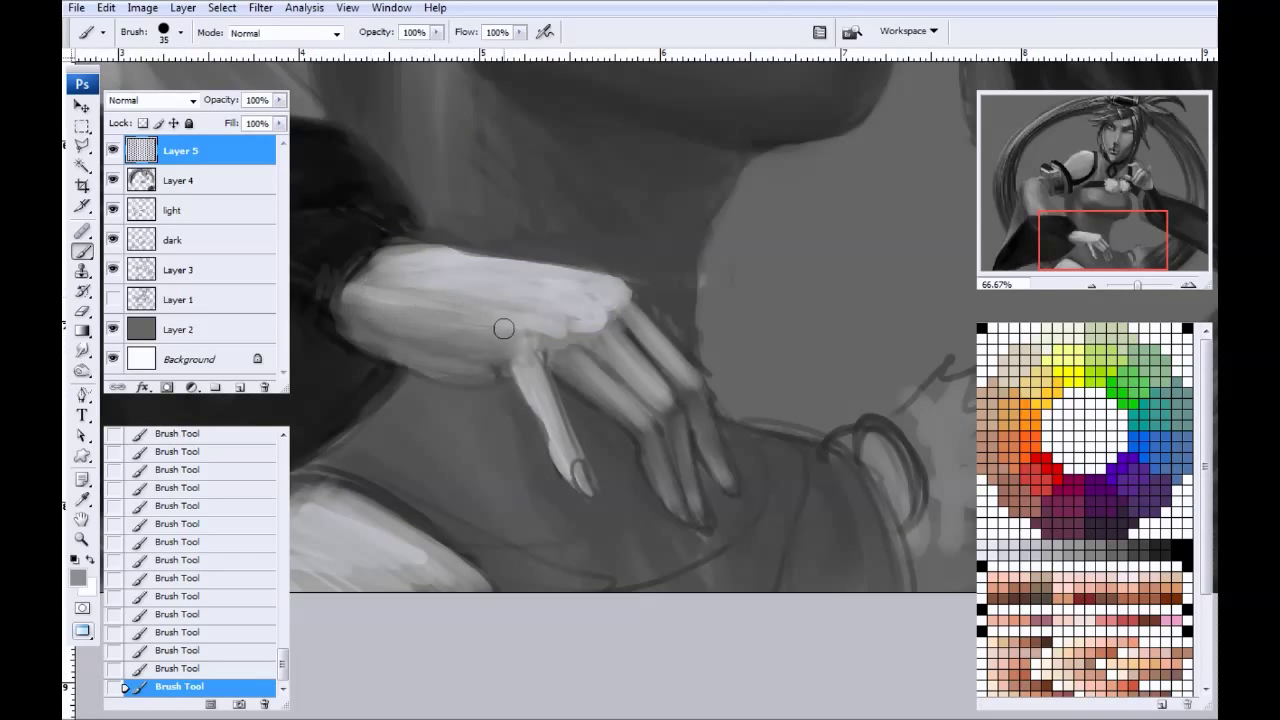
pyautogui.moveTo(540, 280)
pyautogui.mouseDown()
pyautogui.moveTo(404, 259)
pyautogui.moveTo(616, 288)
pyautogui.moveTo(376, 254)
pyautogui.mouseUp()
pyautogui.keyDown('alt'); pyautogui.click(543, 302); pyautogui.keyUp('alt')
pyautogui.press('[')
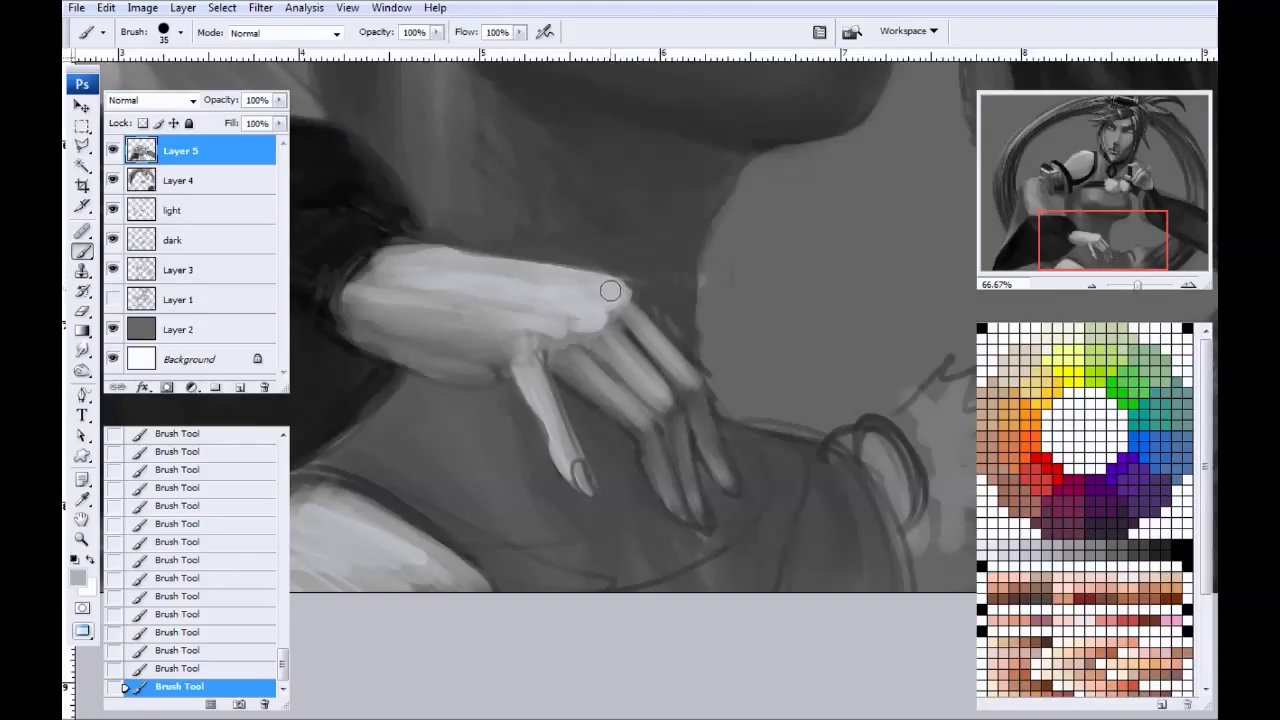
pyautogui.keyDown('alt'); pyautogui.click(451, 227); pyautogui.keyUp('alt')
pyautogui.moveTo(419, 246)
pyautogui.mouseDown()
pyautogui.moveTo(490, 247)
pyautogui.moveTo(415, 240)
pyautogui.moveTo(567, 259)
pyautogui.mouseUp()
# Step: Define the wrist edge against the dark sleeve and blend the back and lower side of the hand with sampled light greys
pyautogui.keyDown('alt'); pyautogui.click(397, 254); pyautogui.keyUp('alt')
pyautogui.press('[')
pyautogui.moveTo(396, 246); pyautogui.dragTo(340, 308)
pyautogui.moveTo(372, 261); pyautogui.dragTo(342, 306)
pyautogui.moveTo(410, 335); pyautogui.dragTo(499, 350)
pyautogui.keyDown('alt'); pyautogui.click(423, 263); pyautogui.keyUp('alt')
pyautogui.moveTo(484, 260)
pyautogui.mouseDown()
pyautogui.moveTo(428, 282)
pyautogui.moveTo(513, 256)
pyautogui.moveTo(480, 188)
pyautogui.moveTo(441, 155)
pyautogui.moveTo(497, 277)
pyautogui.moveTo(452, 289)
pyautogui.mouseUp()
# Step: Smooth the torso just above the resting hand with sampled dark grey at 35 px
pyautogui.keyDown('alt'); pyautogui.click(496, 261); pyautogui.keyUp('alt')
pyautogui.press(']')
pyautogui.press(']')
pyautogui.press(']')
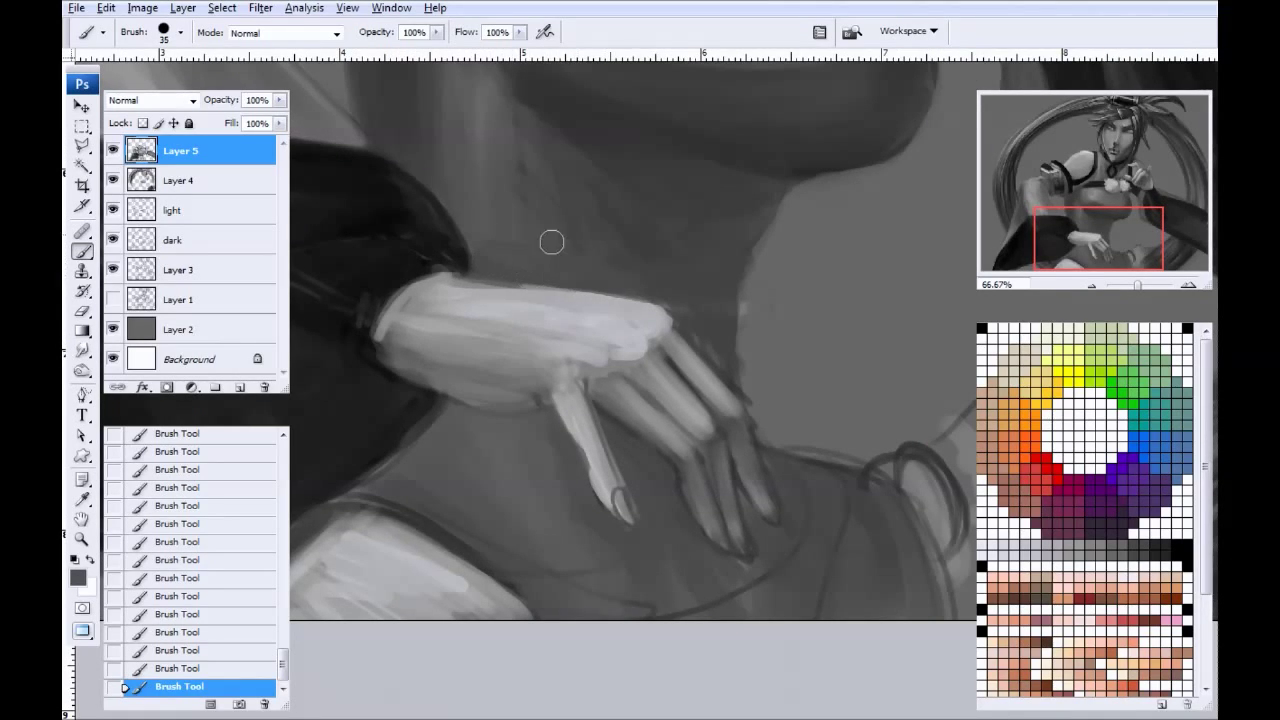
pyautogui.moveTo(667, 287); pyautogui.dragTo(681, 289)
pyautogui.moveTo(494, 388); pyautogui.dragTo(370, 398)
# Step: Clean the background edge along the waist and far fingers with sampled background grey at 40 px
pyautogui.keyDown('alt'); pyautogui.click(652, 286); pyautogui.keyUp('alt')
pyautogui.moveTo(639, 371); pyautogui.dragTo(682, 462)
pyautogui.moveTo(481, 380); pyautogui.dragTo(460, 303)
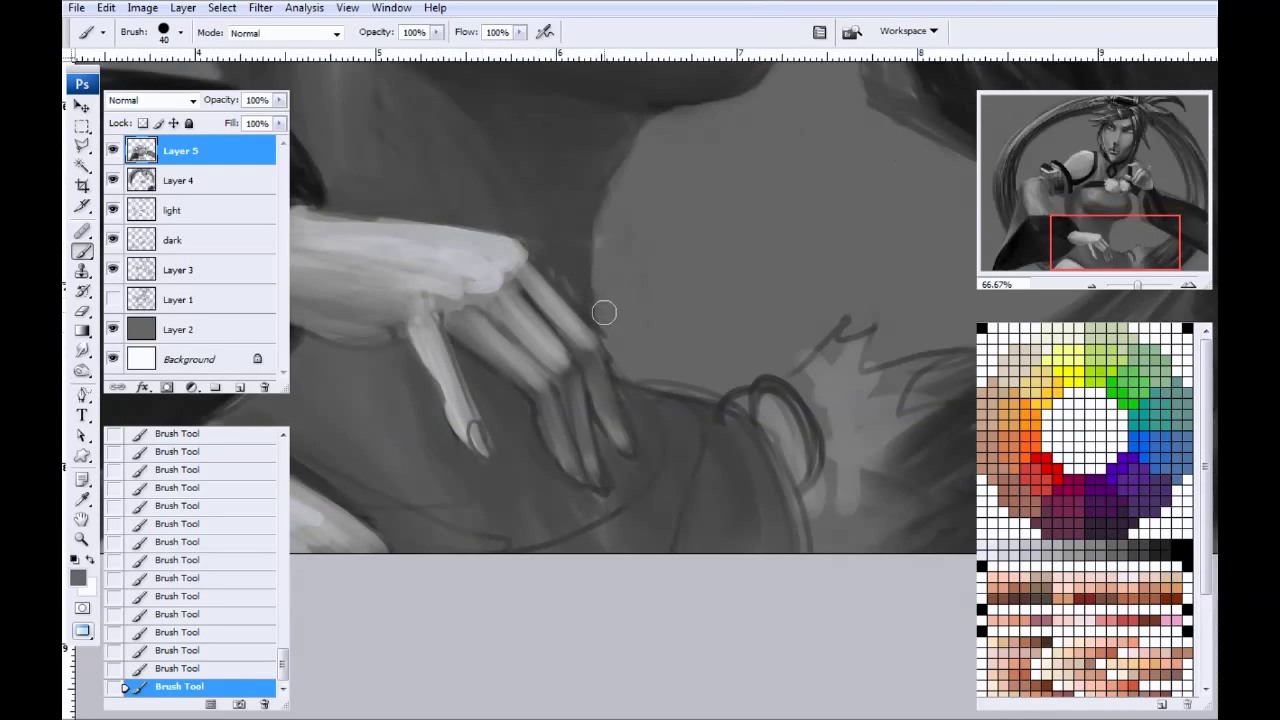
pyautogui.moveTo(726, 389); pyautogui.dragTo(450, 350)
pyautogui.moveTo(477, 300); pyautogui.dragTo(516, 594)
# Step: Touch up the resting hand with sampled light grey and fill the oval band at the hip with the same tone
pyautogui.keyDown('alt'); pyautogui.click(474, 276); pyautogui.keyUp('alt')
pyautogui.press('[')
pyautogui.moveTo(531, 327)
pyautogui.mouseDown()
pyautogui.moveTo(486, 362)
pyautogui.moveTo(526, 318)
pyautogui.moveTo(512, 315)
pyautogui.mouseUp()
pyautogui.moveTo(580, 578); pyautogui.dragTo(482, 108)
pyautogui.press(']')
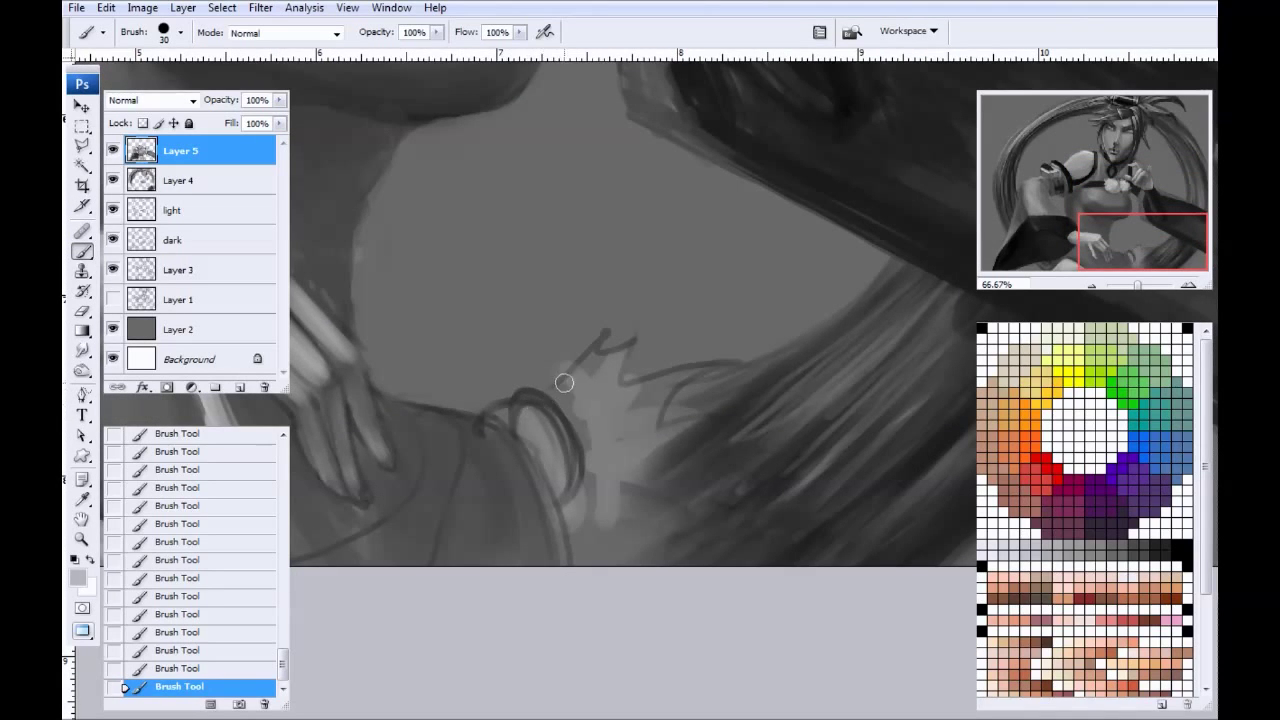
pyautogui.press(']')
pyautogui.moveTo(552, 459)
pyautogui.mouseDown()
pyautogui.moveTo(511, 416)
pyautogui.moveTo(544, 493)
pyautogui.moveTo(507, 424)
pyautogui.moveTo(558, 475)
pyautogui.moveTo(550, 487)
pyautogui.moveTo(501, 407)
pyautogui.moveTo(537, 501)
pyautogui.moveTo(487, 435)
pyautogui.moveTo(553, 479)
pyautogui.moveTo(504, 485)
pyautogui.moveTo(532, 499)
pyautogui.moveTo(531, 566)
pyautogui.mouseUp()
# Step: Paint the fur tuft fanning out behind the hip band with light-grey strokes in a smaller brush
pyautogui.keyDown('alt'); pyautogui.click(505, 485); pyautogui.keyUp('alt')
pyautogui.keyDown('alt'); pyautogui.click(532, 432); pyautogui.keyUp('alt')
pyautogui.press('[')
pyautogui.press('[')
pyautogui.moveTo(570, 385)
pyautogui.mouseDown()
pyautogui.moveTo(606, 357)
pyautogui.moveTo(603, 380)
pyautogui.moveTo(624, 392)
pyautogui.moveTo(689, 375)
pyautogui.moveTo(612, 414)
pyautogui.moveTo(580, 531)
pyautogui.moveTo(633, 488)
pyautogui.moveTo(600, 437)
pyautogui.moveTo(720, 395)
pyautogui.moveTo(629, 480)
pyautogui.moveTo(648, 499)
pyautogui.mouseUp()
pyautogui.press(']')
pyautogui.press('[')
pyautogui.moveTo(717, 552)
pyautogui.mouseDown()
pyautogui.moveTo(591, 489)
pyautogui.moveTo(641, 530)
pyautogui.moveTo(708, 493)
pyautogui.moveTo(635, 454)
pyautogui.moveTo(629, 430)
pyautogui.moveTo(694, 425)
pyautogui.moveTo(639, 414)
pyautogui.moveTo(656, 381)
pyautogui.moveTo(696, 367)
pyautogui.moveTo(583, 379)
pyautogui.moveTo(617, 371)
pyautogui.moveTo(594, 391)
pyautogui.moveTo(579, 370)
pyautogui.moveTo(628, 319)
pyautogui.moveTo(600, 335)
pyautogui.mouseUp()
# Step: Trim the outer edges of the fur tuft into pointed strands with sampled background grey at 20 px
pyautogui.keyDown('alt'); pyautogui.click(592, 316); pyautogui.keyUp('alt')
pyautogui.moveTo(541, 373); pyautogui.dragTo(624, 286)
pyautogui.press('[')
pyautogui.moveTo(590, 405)
pyautogui.mouseDown()
pyautogui.moveTo(633, 313)
pyautogui.moveTo(675, 351)
pyautogui.moveTo(729, 369)
pyautogui.moveTo(773, 344)
pyautogui.mouseUp()
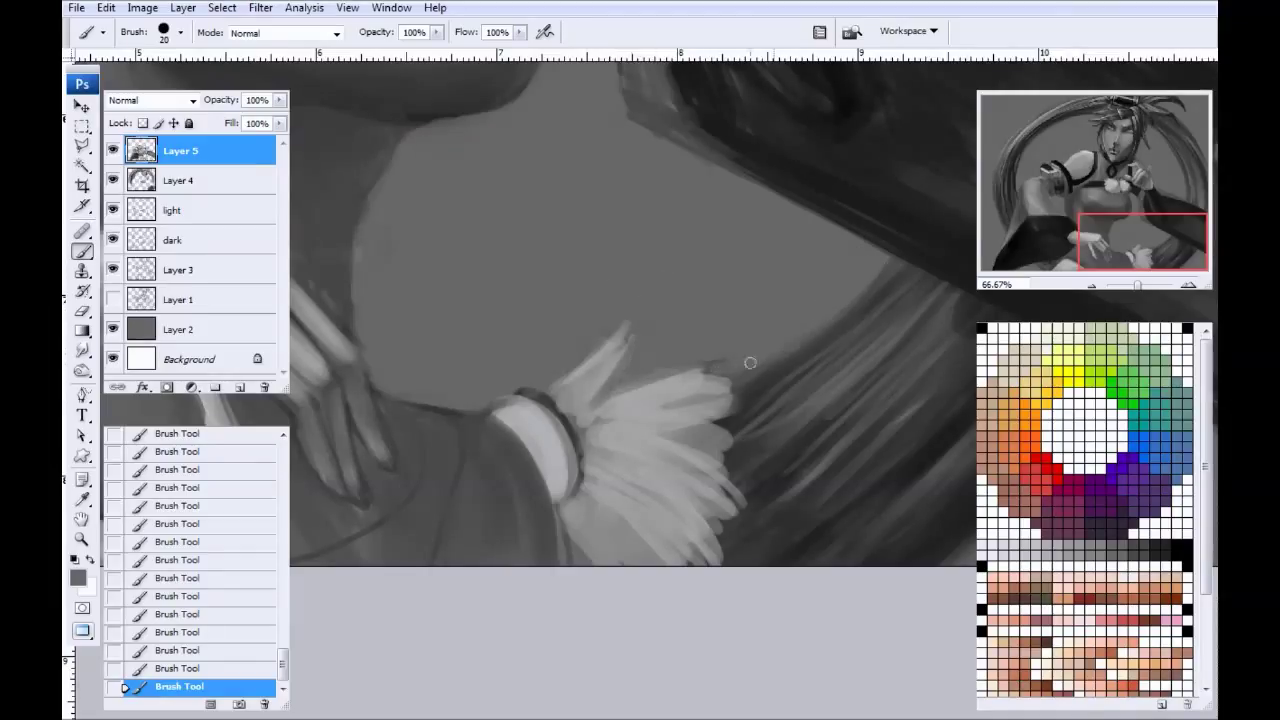
# Step: Paint over the fur tuft's strands behind the hip band with sampled light grey at 20 px
pyautogui.keyDown('alt'); pyautogui.click(667, 438); pyautogui.keyUp('alt')
pyautogui.moveTo(668, 434); pyautogui.dragTo(728, 440)
pyautogui.moveTo(690, 468)
pyautogui.mouseDown()
pyautogui.moveTo(736, 504)
pyautogui.moveTo(709, 534)
pyautogui.mouseUp()
pyautogui.moveTo(634, 560)
pyautogui.mouseDown()
pyautogui.moveTo(582, 524)
pyautogui.moveTo(590, 550)
pyautogui.mouseUp()
# Step: Thicken and smooth the dark curved rim of the hip band with sampled dark grey
pyautogui.moveTo(573, 480); pyautogui.dragTo(555, 424)
pyautogui.keyDown('alt'); pyautogui.click(570, 411); pyautogui.keyUp('alt')
pyautogui.moveTo(555, 509)
pyautogui.mouseDown()
pyautogui.moveTo(572, 424)
pyautogui.moveTo(584, 445)
pyautogui.mouseUp()
pyautogui.moveTo(536, 404)
pyautogui.mouseDown()
pyautogui.moveTo(584, 466)
pyautogui.moveTo(562, 511)
pyautogui.mouseUp()
pyautogui.moveTo(564, 511)
pyautogui.mouseDown()
pyautogui.moveTo(562, 411)
pyautogui.moveTo(504, 400)
pyautogui.moveTo(482, 405)
pyautogui.moveTo(515, 404)
pyautogui.moveTo(486, 408)
pyautogui.moveTo(493, 421)
pyautogui.moveTo(482, 411)
pyautogui.mouseUp()
pyautogui.keyDown('alt'); pyautogui.click(560, 444); pyautogui.keyUp('alt')
# Step: Clean the hip edge beside the band, and define the far fingers' nails with sampled greys at 5 px
pyautogui.keyDown('alt'); pyautogui.click(512, 460); pyautogui.keyUp('alt')
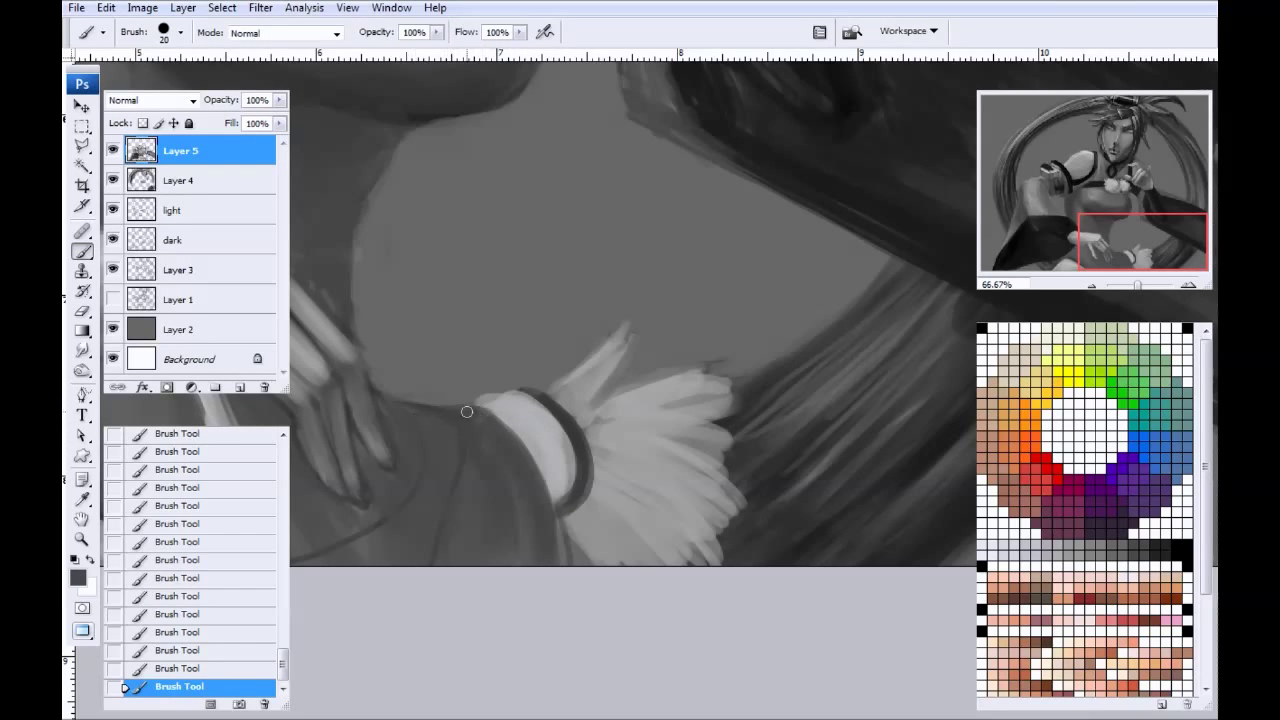
pyautogui.moveTo(570, 558); pyautogui.dragTo(846, 585)
pyautogui.moveTo(430, 446); pyautogui.dragTo(383, 400)
pyautogui.keyDown('alt'); pyautogui.click(786, 398); pyautogui.keyUp('alt')
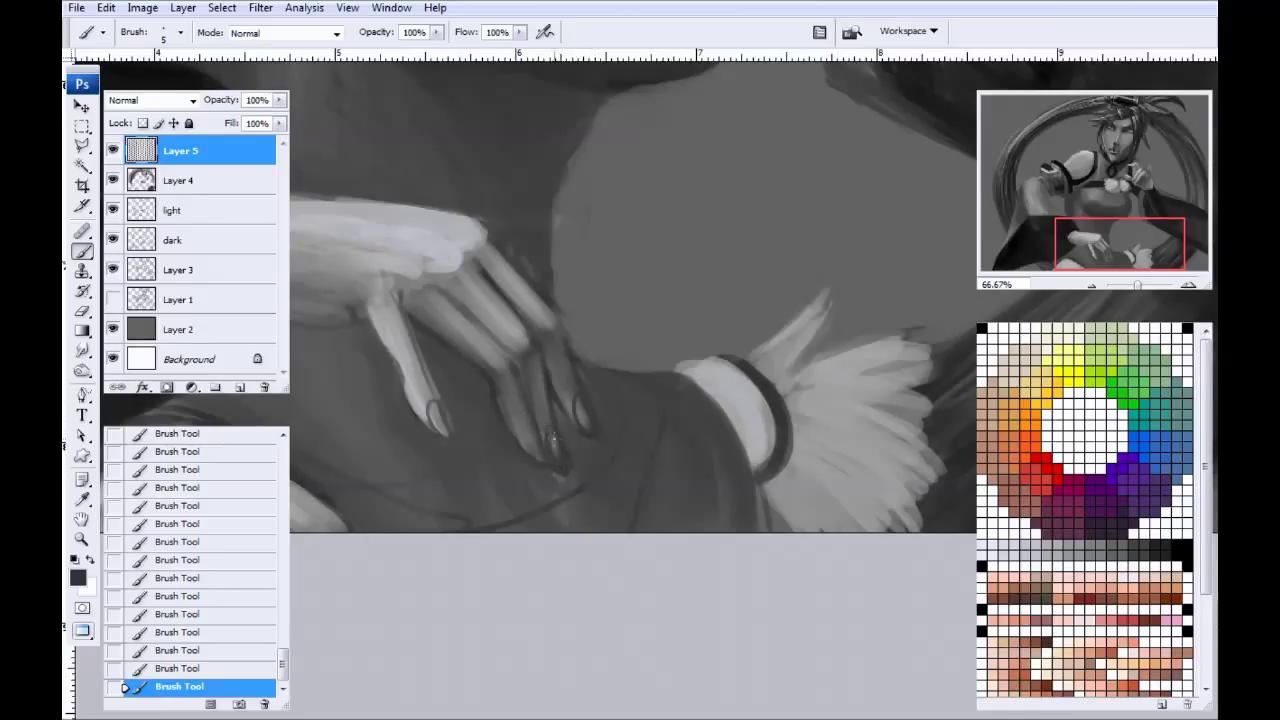
pyautogui.keyDown('alt'); pyautogui.click(498, 346); pyautogui.keyUp('alt')
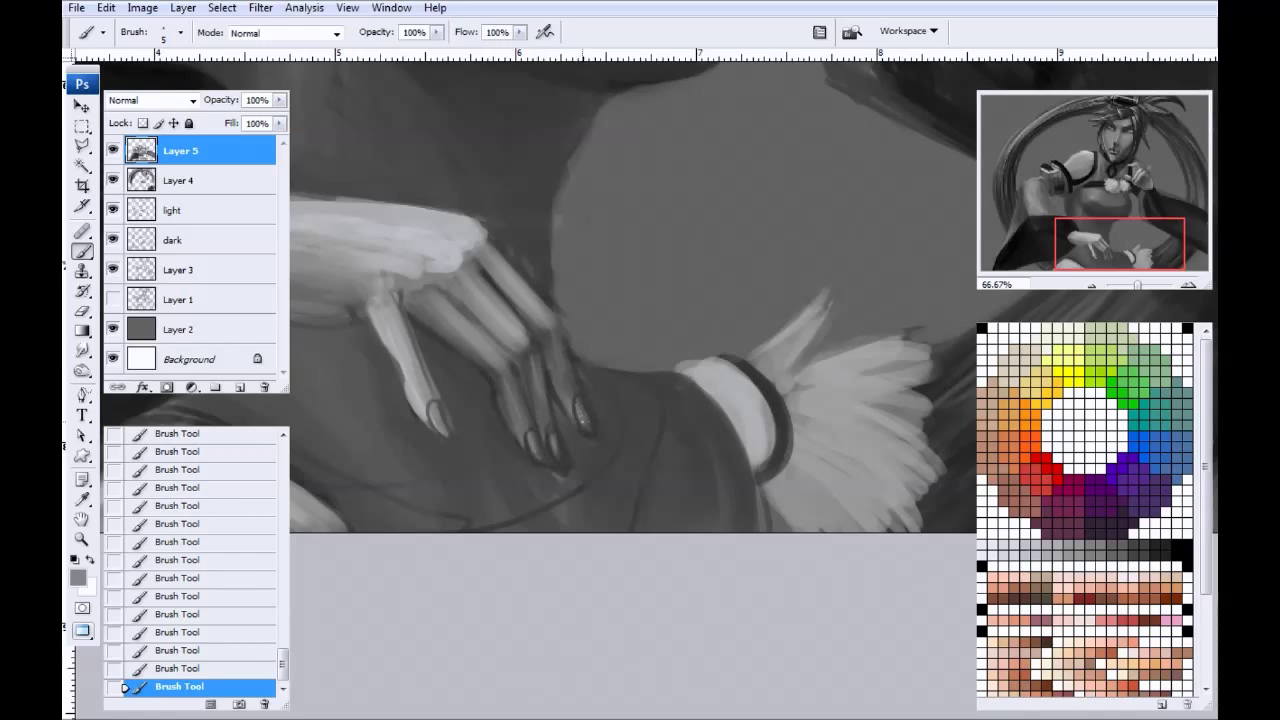
# Step: Smooth the dress tones over the waist and hip around the resting hand with sampled dark greys at 15 to 35 px
pyautogui.hotkey('ctrl', '-')
pyautogui.hotkey('ctrl', '-')
pyautogui.hotkey('ctrl', '-')
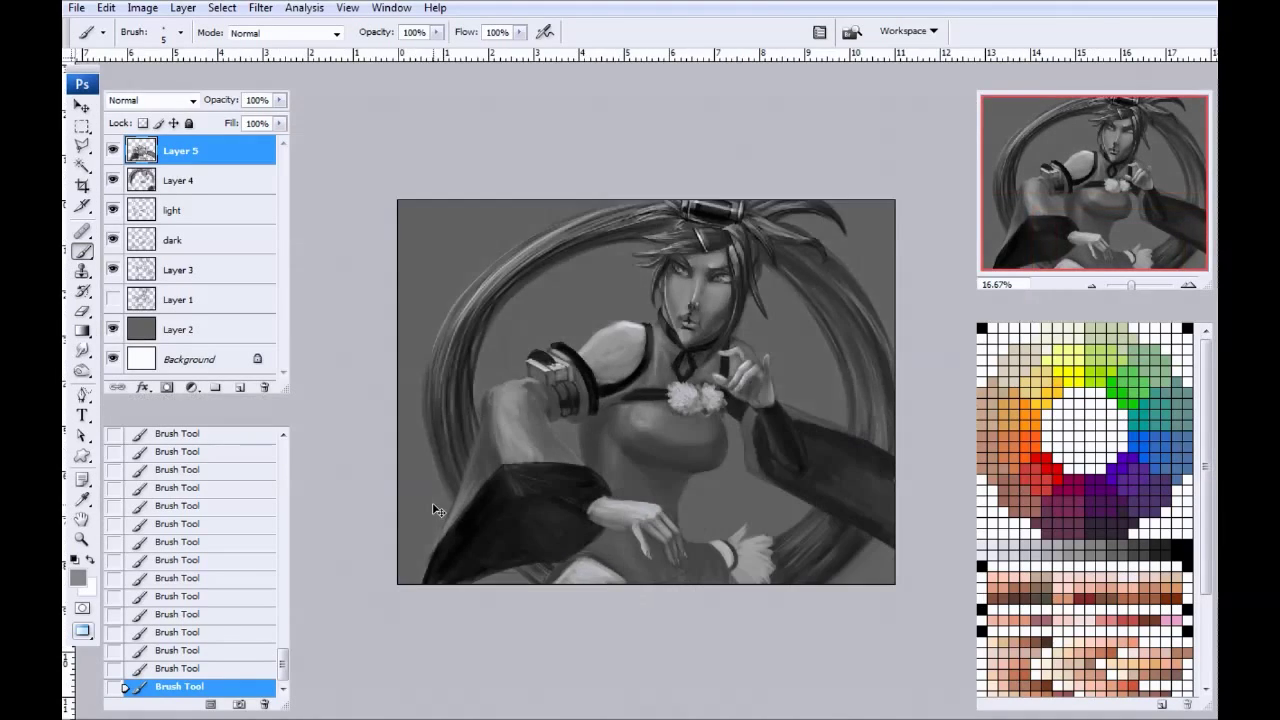
pyautogui.hotkey('ctrl', '+')
pyautogui.moveTo(441, 537); pyautogui.dragTo(350, 332)
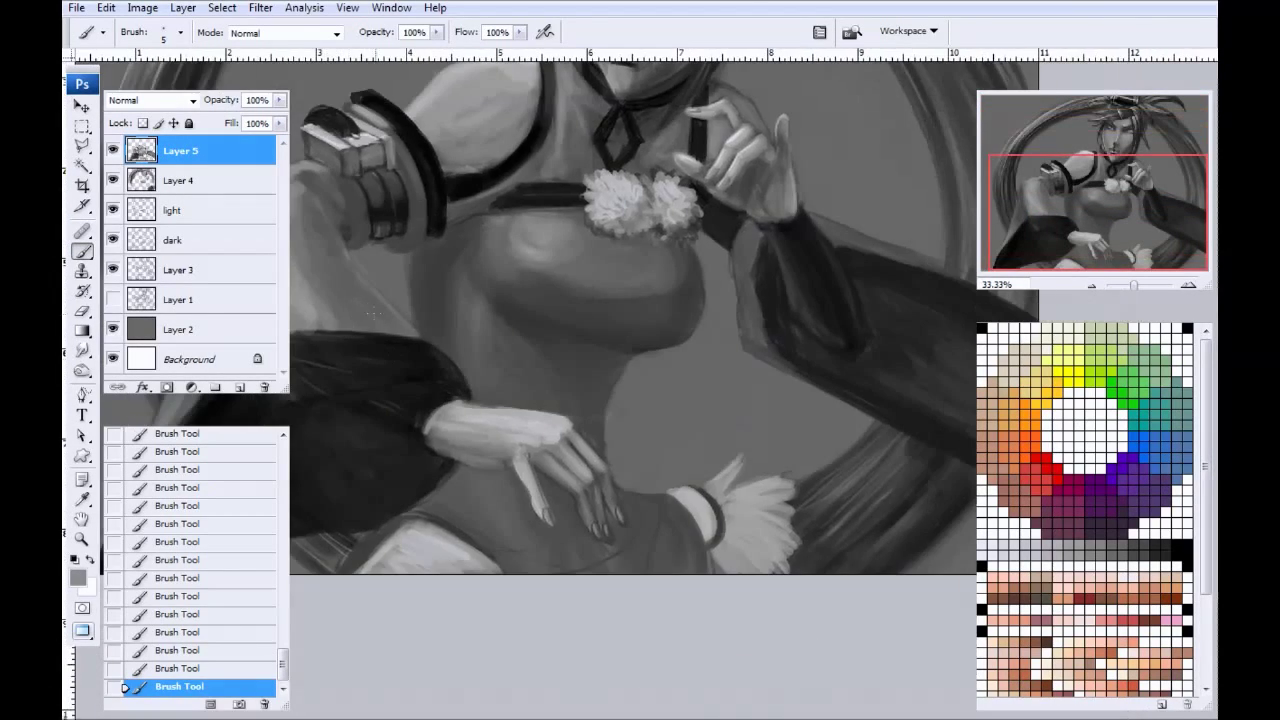
pyautogui.hotkey('ctrl', '+')
pyautogui.moveTo(427, 498)
pyautogui.mouseDown()
pyautogui.moveTo(379, 218)
pyautogui.moveTo(424, 258)
pyautogui.mouseUp()
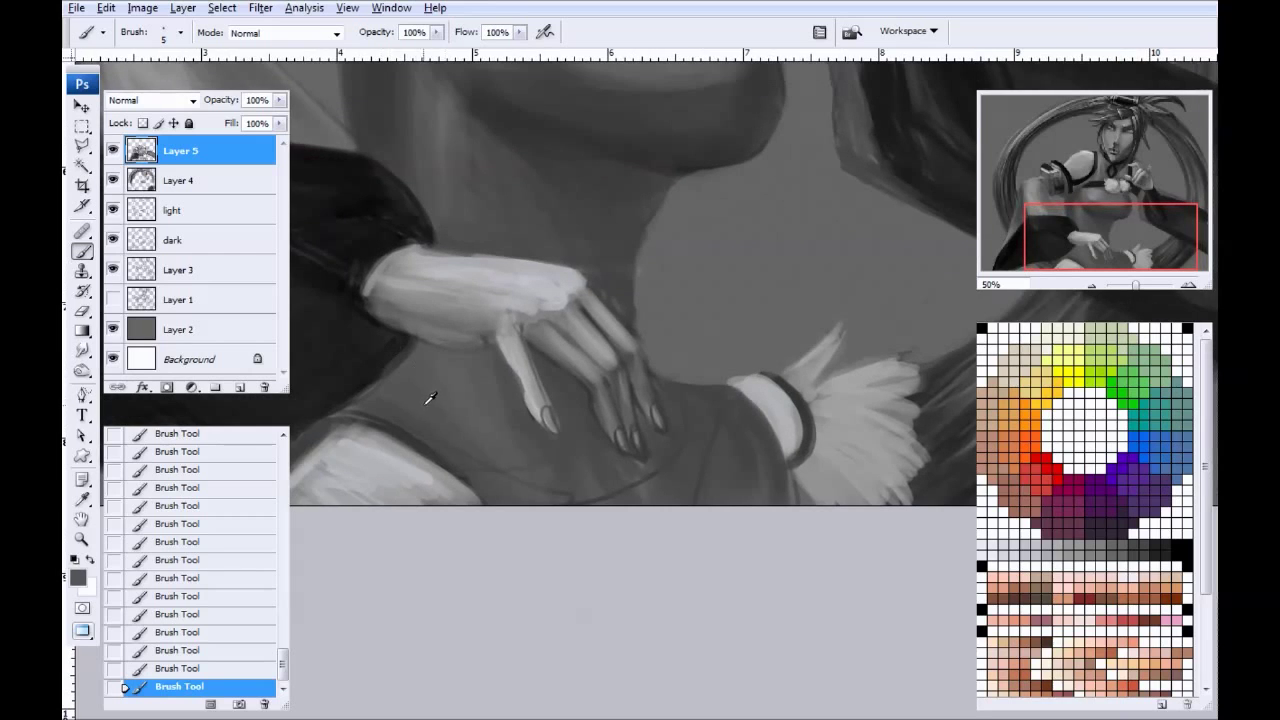
pyautogui.press(']')
pyautogui.press(']')
pyautogui.scroll(3, 483, 370)
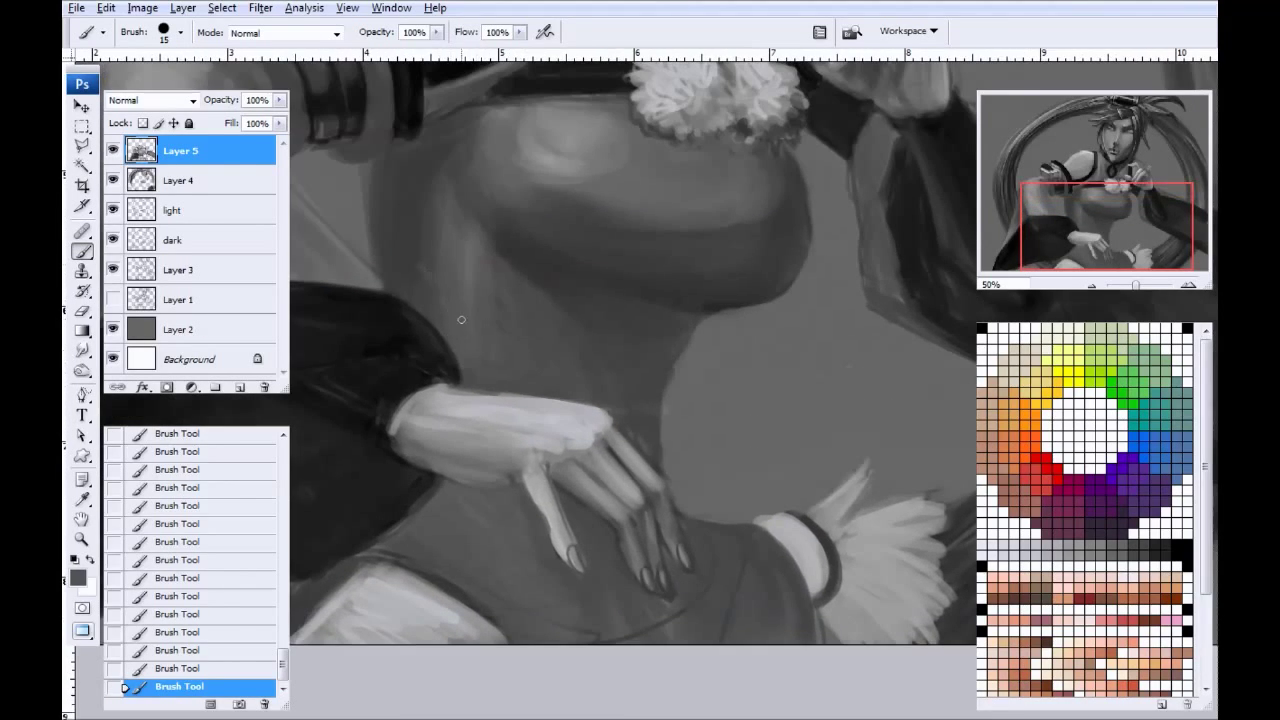
pyautogui.moveTo(451, 215); pyautogui.dragTo(428, 192)
pyautogui.moveTo(495, 467); pyautogui.dragTo(440, 307)
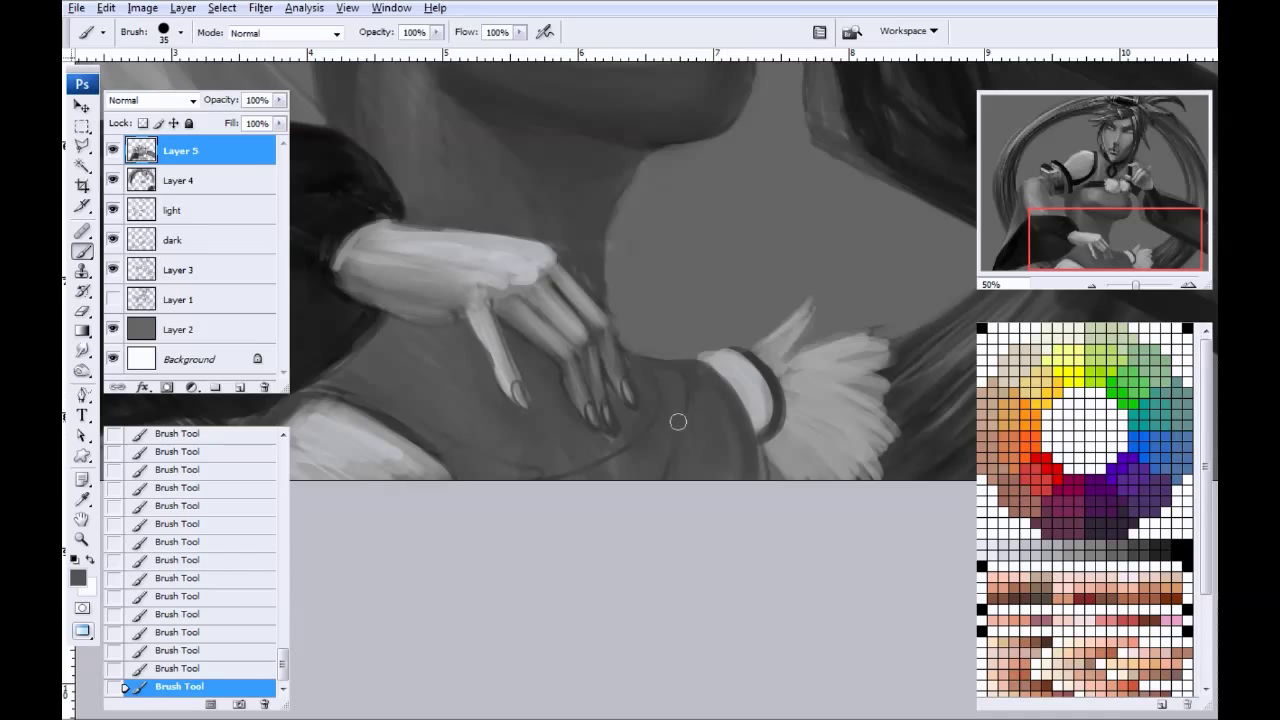
pyautogui.moveTo(633, 359); pyautogui.dragTo(622, 432)
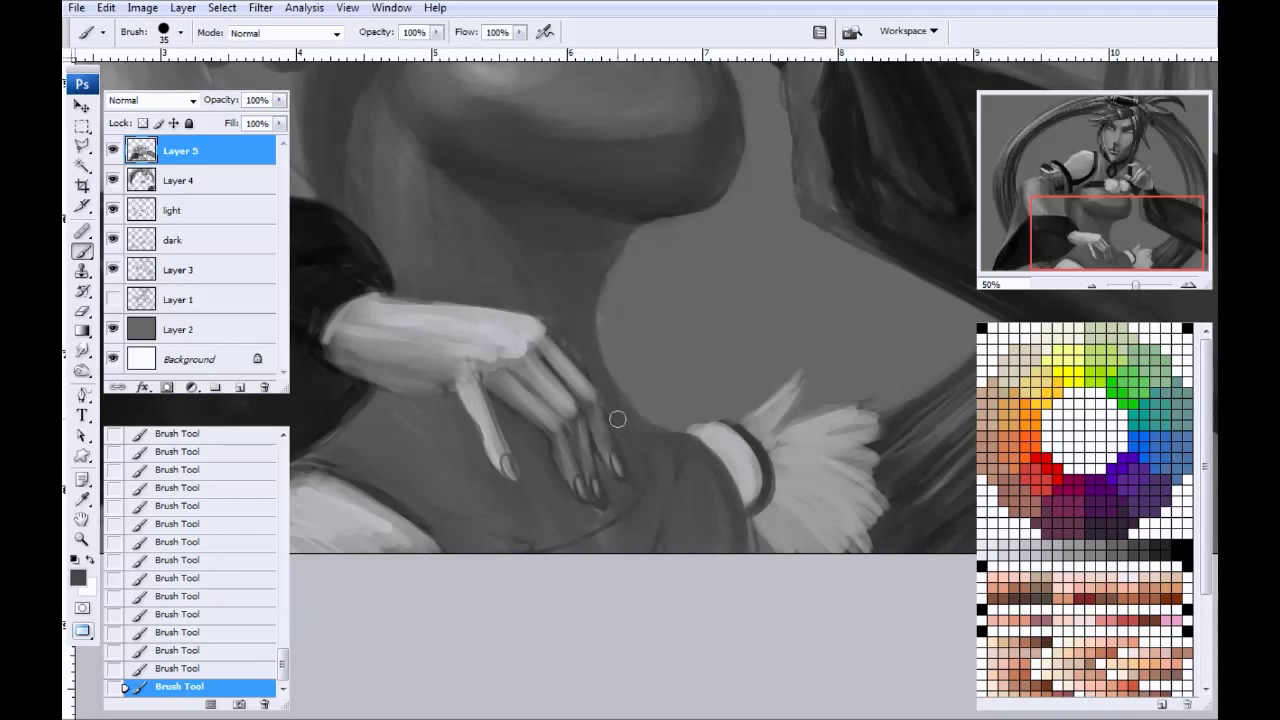
pyautogui.moveTo(464, 182); pyautogui.dragTo(478, 378)
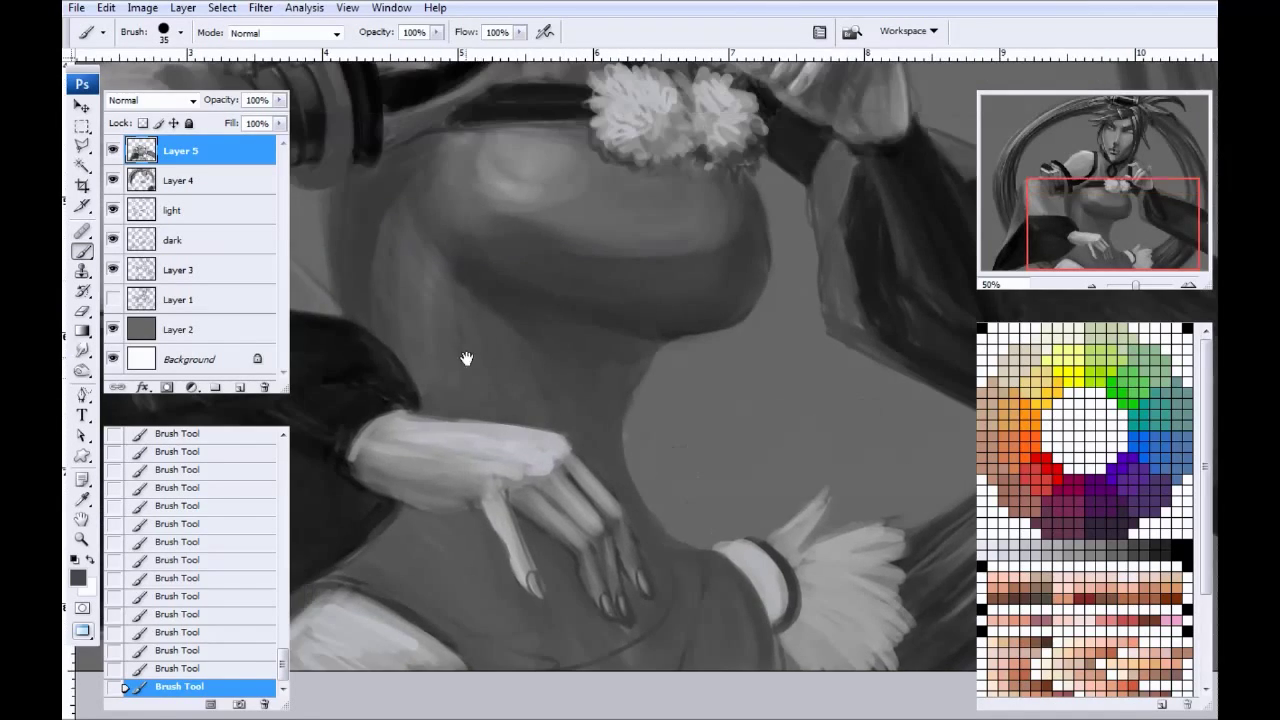
# Step: Lighten the side of the waist and the hip below the resting hand with sampled lighter grey at 70 px
pyautogui.keyDown('alt'); pyautogui.click(538, 159); pyautogui.keyUp('alt')
pyautogui.press(']')
pyautogui.press(']')
pyautogui.moveTo(418, 264)
pyautogui.mouseDown()
pyautogui.moveTo(445, 317)
pyautogui.moveTo(438, 365)
pyautogui.mouseUp()
pyautogui.scroll(-5, 457, 309)
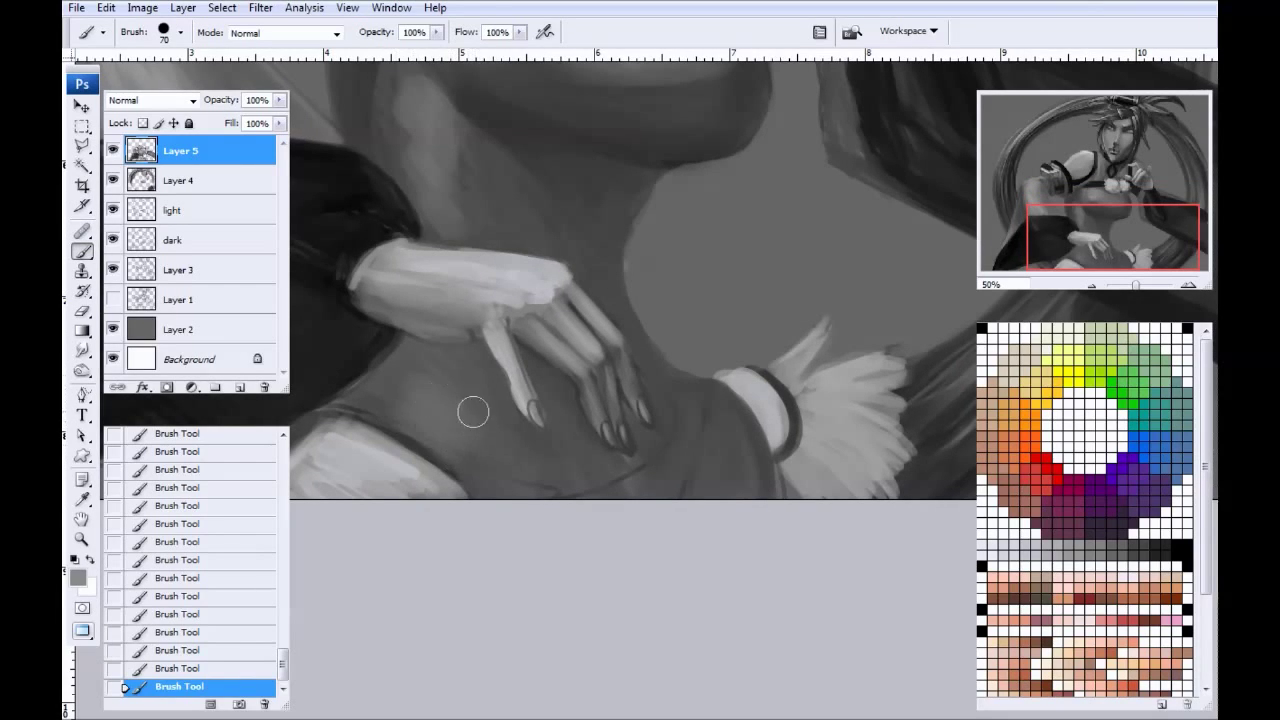
pyautogui.moveTo(551, 475); pyautogui.dragTo(499, 480)
pyautogui.moveTo(680, 478)
pyautogui.mouseDown()
pyautogui.moveTo(668, 421)
pyautogui.moveTo(663, 448)
pyautogui.moveTo(623, 478)
pyautogui.moveTo(605, 441)
pyautogui.mouseUp()
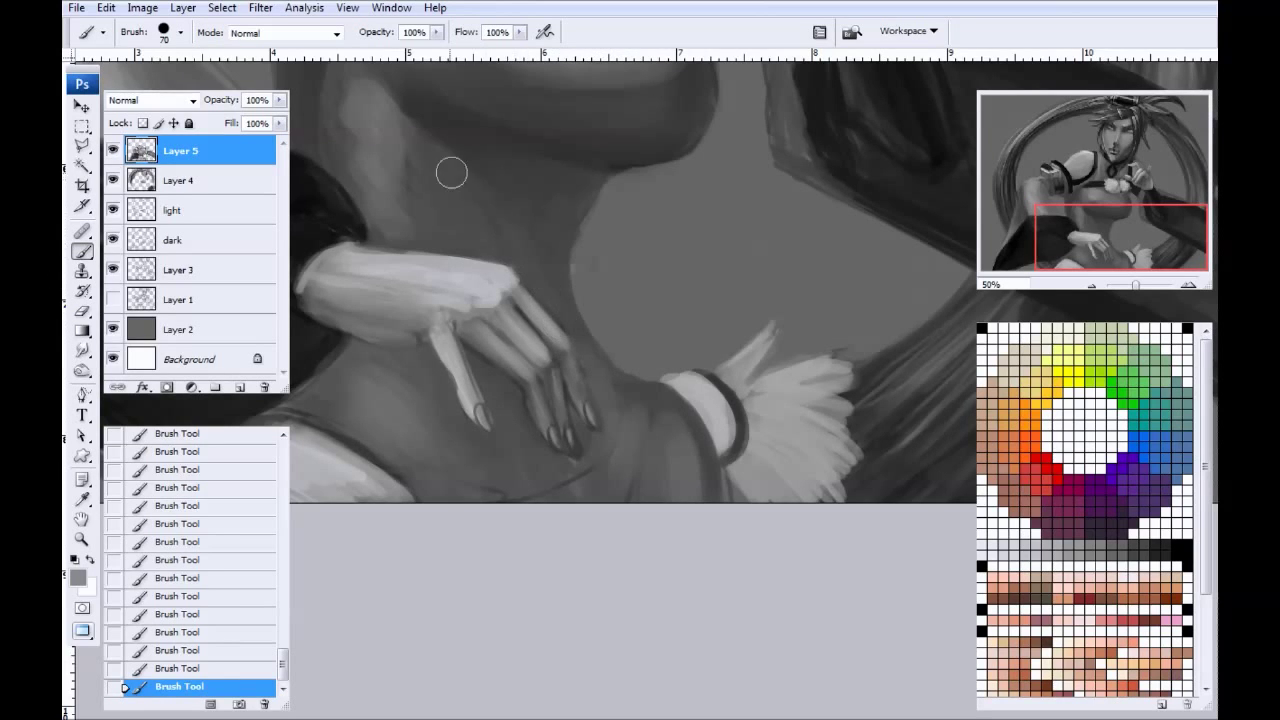
# Step: Review the full figure, and examine the torso and resting hand up close
pyautogui.hotkey('ctrl', '-')
pyautogui.hotkey('ctrl', '-')
pyautogui.hotkey('ctrl', '-')
pyautogui.hotkey('ctrl', '-')
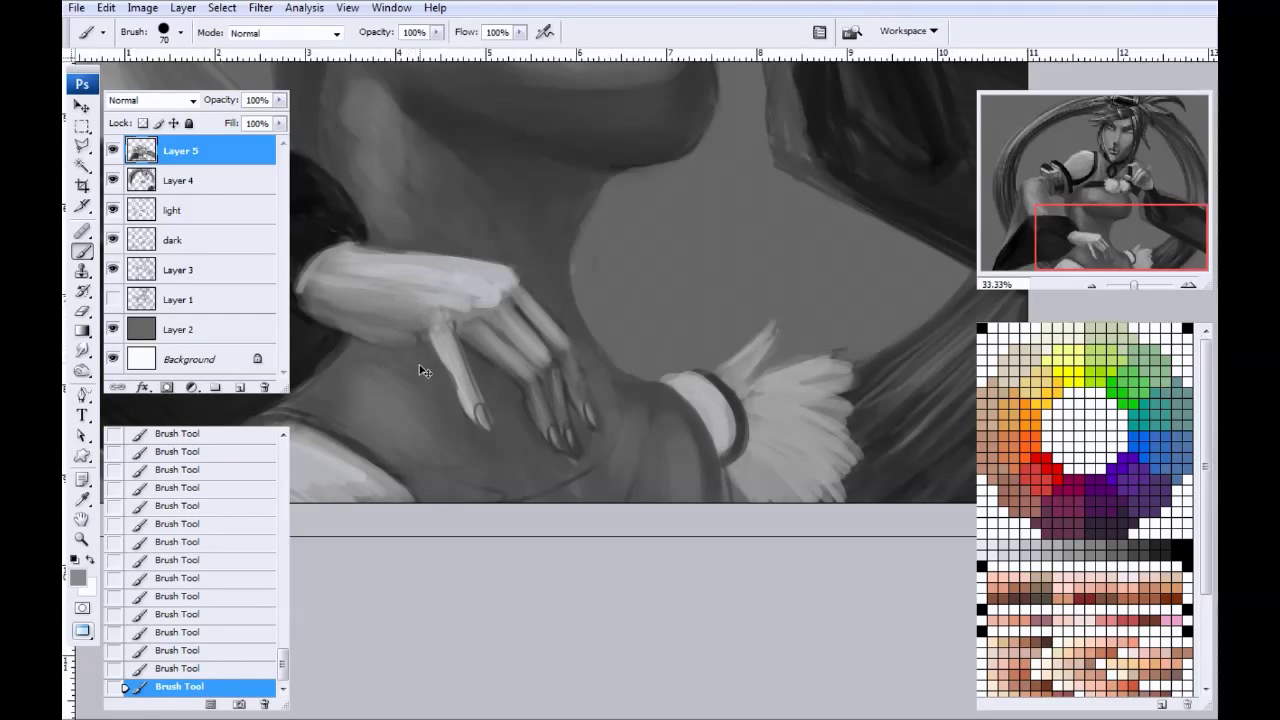
pyautogui.hotkey('ctrl', '+')
pyautogui.hotkey('ctrl', '+')
pyautogui.hotkey('ctrl', '+')
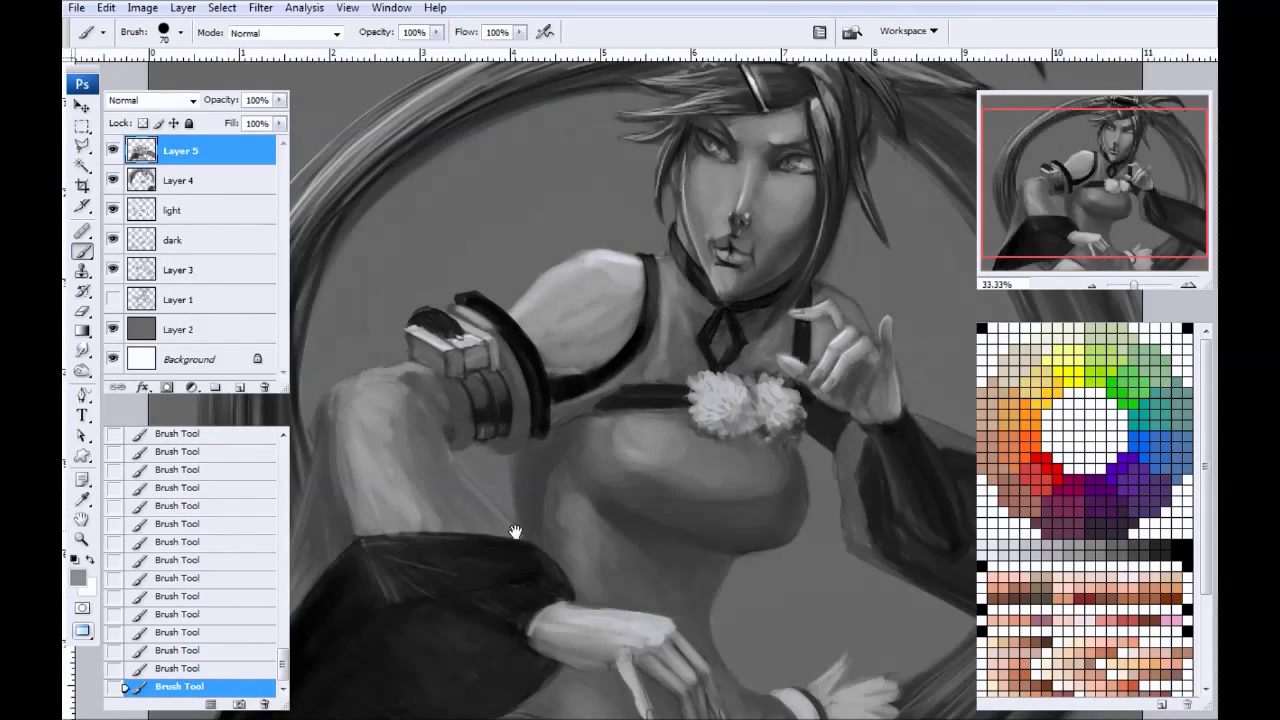
pyautogui.moveTo(516, 532); pyautogui.dragTo(330, 265)
pyautogui.hotkey('ctrl', '+')
pyautogui.hotkey('ctrl', '+')
pyautogui.moveTo(372, 500); pyautogui.dragTo(531, 244)
pyautogui.moveTo(428, 386); pyautogui.dragTo(494, 446)
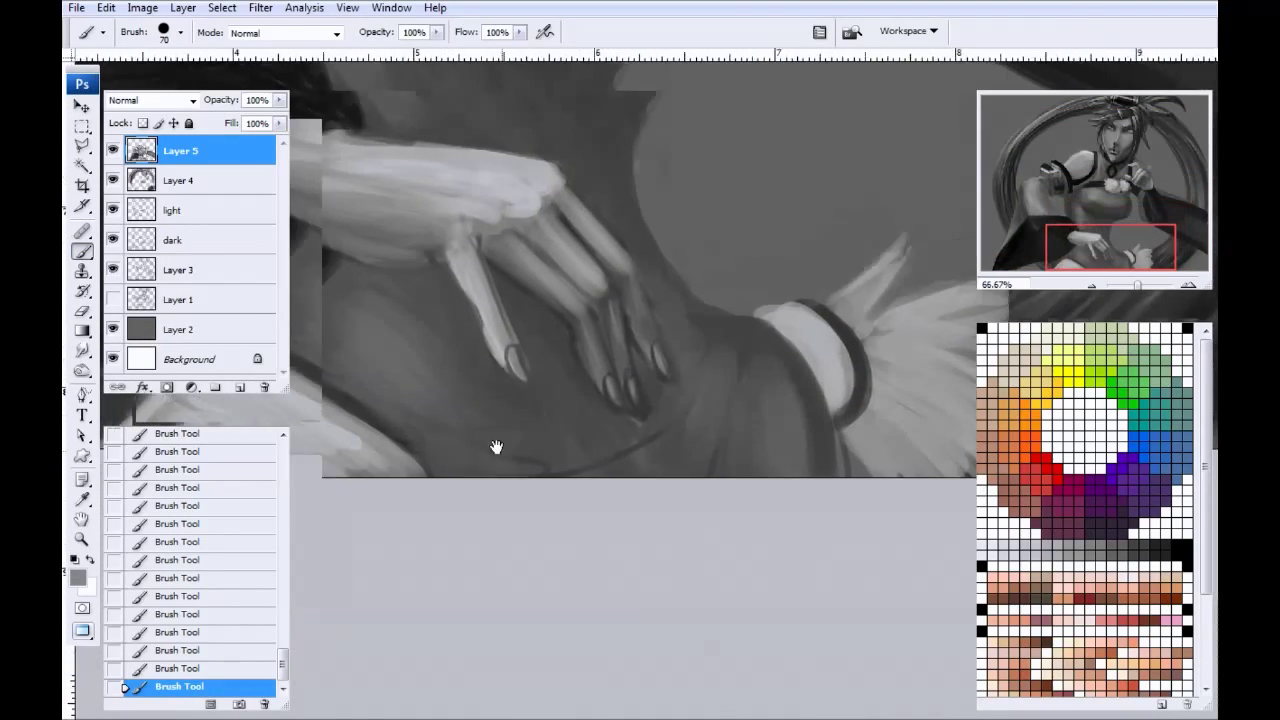
pyautogui.moveTo(592, 240); pyautogui.dragTo(523, 532)
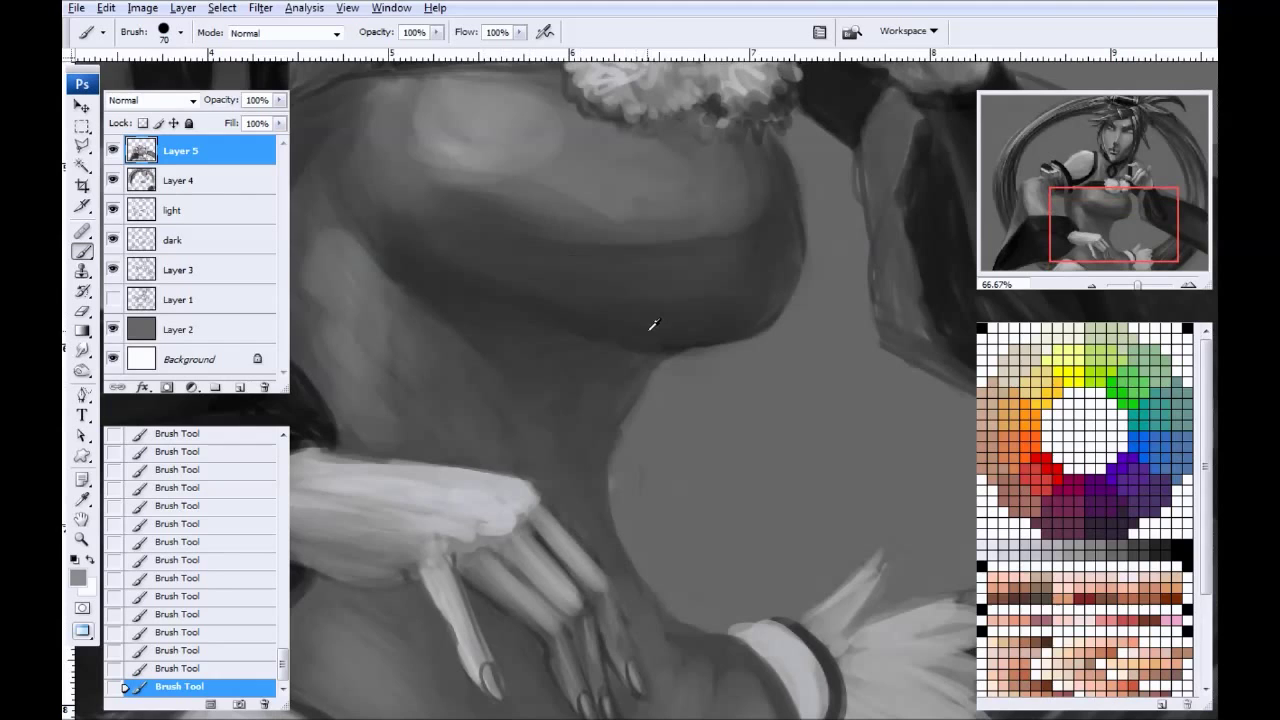
# Step: Deepen the shadow under the bust with sampled dark grey and blend its upper edge with mid grey at up to 90 px
pyautogui.keyDown('alt'); pyautogui.click(666, 342); pyautogui.keyUp('alt')
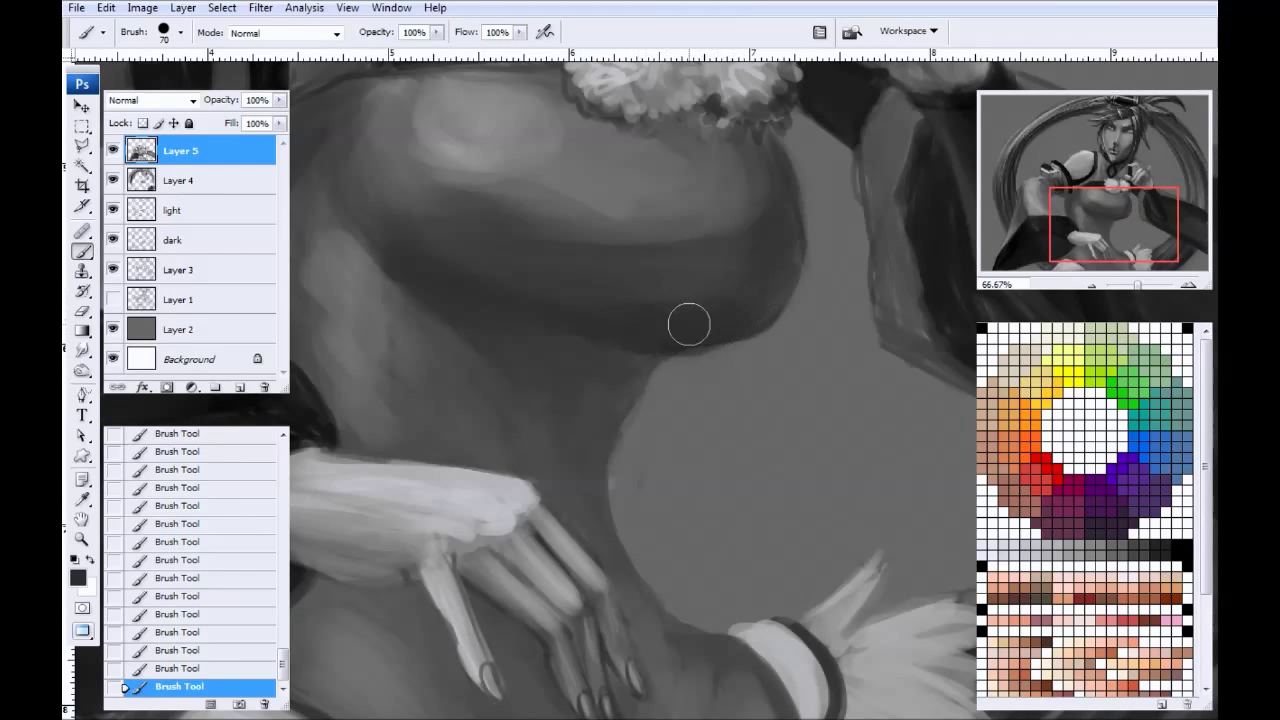
pyautogui.moveTo(719, 278)
pyautogui.mouseDown()
pyautogui.moveTo(629, 261)
pyautogui.moveTo(699, 261)
pyautogui.moveTo(763, 225)
pyautogui.moveTo(446, 217)
pyautogui.mouseUp()
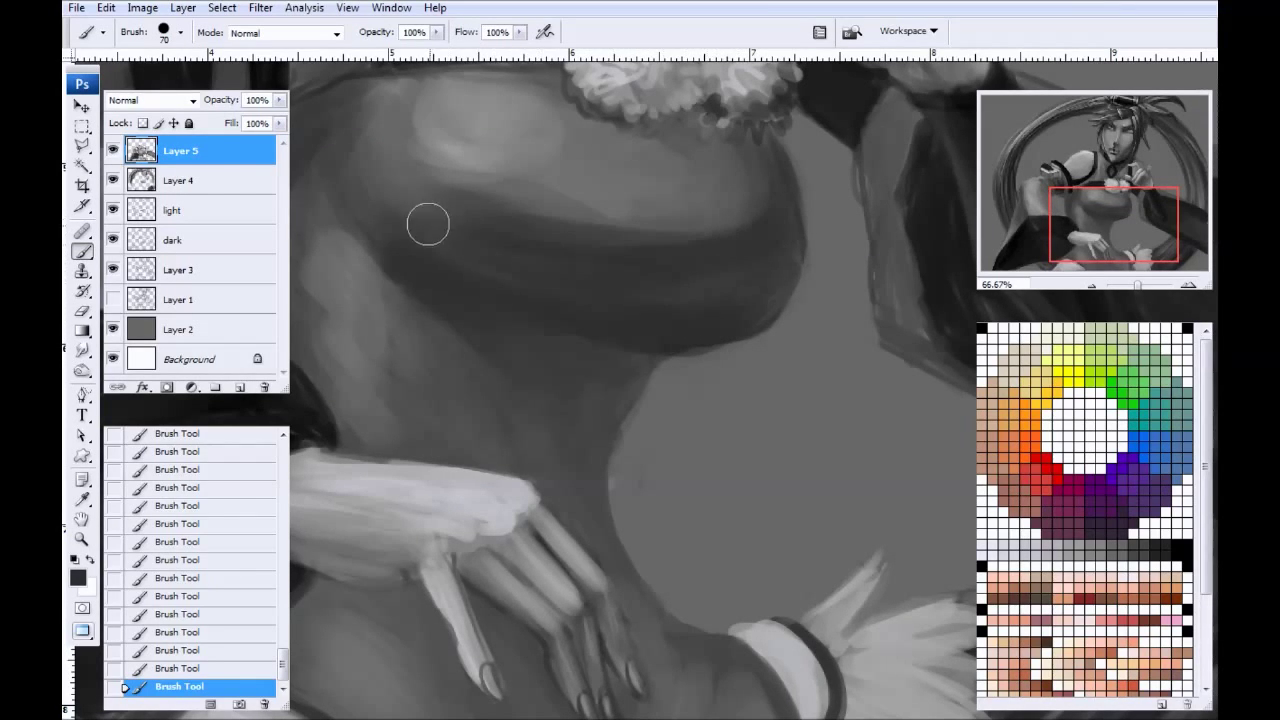
pyautogui.moveTo(722, 284); pyautogui.dragTo(528, 228)
pyautogui.keyDown('alt'); pyautogui.click(632, 192); pyautogui.keyUp('alt')
pyautogui.moveTo(699, 238); pyautogui.dragTo(598, 230)
pyautogui.press(']')
pyautogui.press(']')
pyautogui.moveTo(751, 227); pyautogui.dragTo(458, 197)
pyautogui.moveTo(755, 304); pyautogui.dragTo(551, 284)
pyautogui.keyDown('alt'); pyautogui.click(652, 269); pyautogui.keyUp('alt')
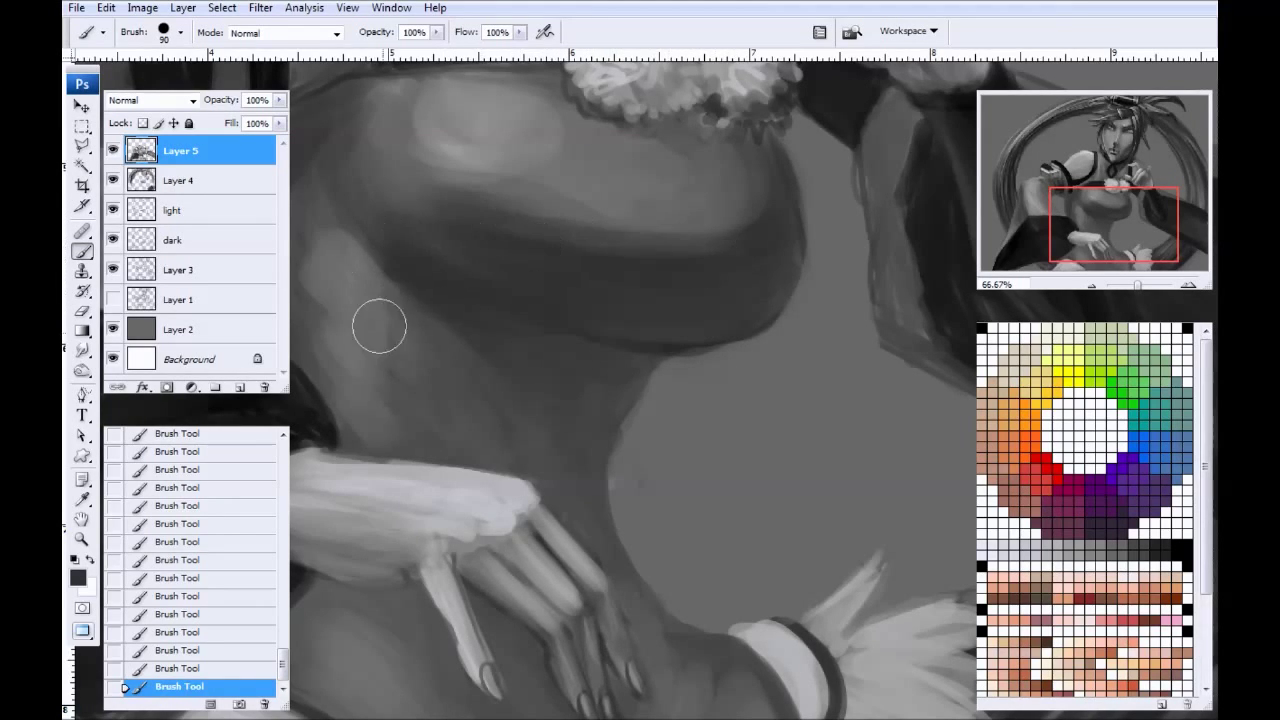
# Step: Shade the hip and lap beneath the resting hand with dark-grey strokes, using a 45 px brush
pyautogui.scroll(-5, 441, 249)
pyautogui.press('[')
pyautogui.press('[')
pyautogui.press('[')
pyautogui.press('[')
pyautogui.press('[')
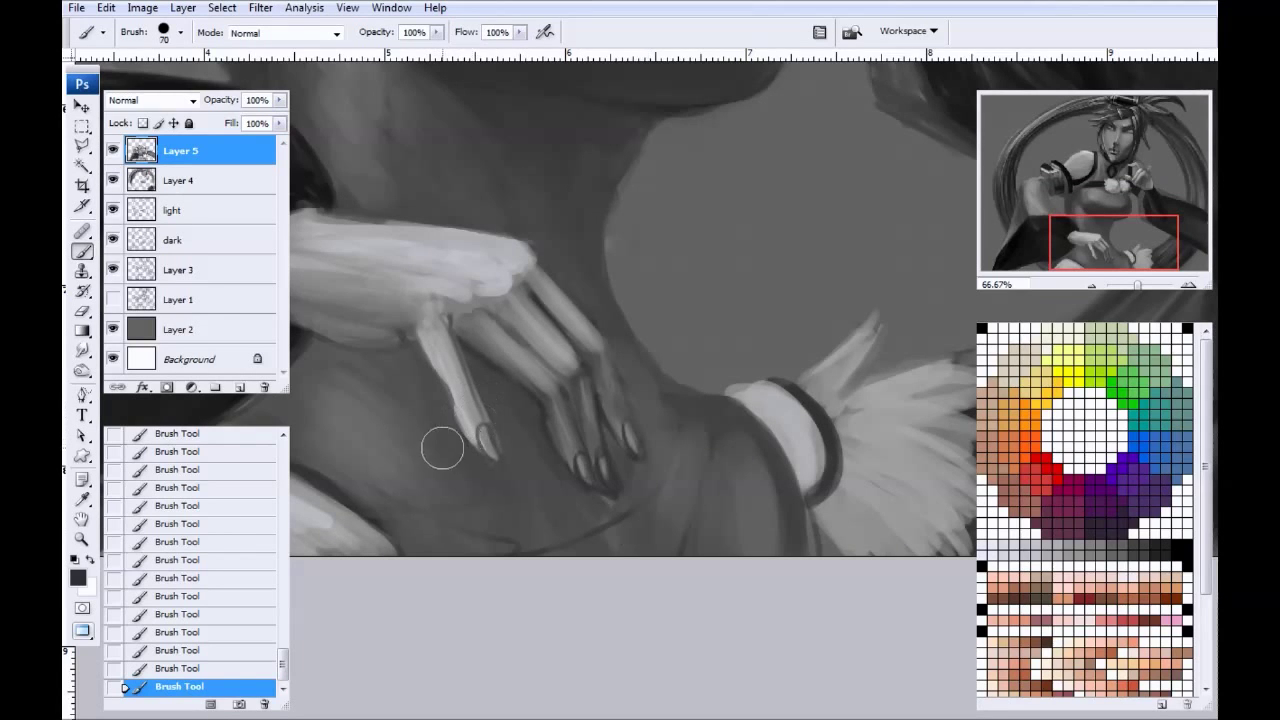
pyautogui.moveTo(372, 417)
pyautogui.mouseDown()
pyautogui.moveTo(477, 386)
pyautogui.moveTo(578, 385)
pyautogui.mouseUp()
pyautogui.press(']')
pyautogui.press(']')
pyautogui.press(']')
pyautogui.press(']')
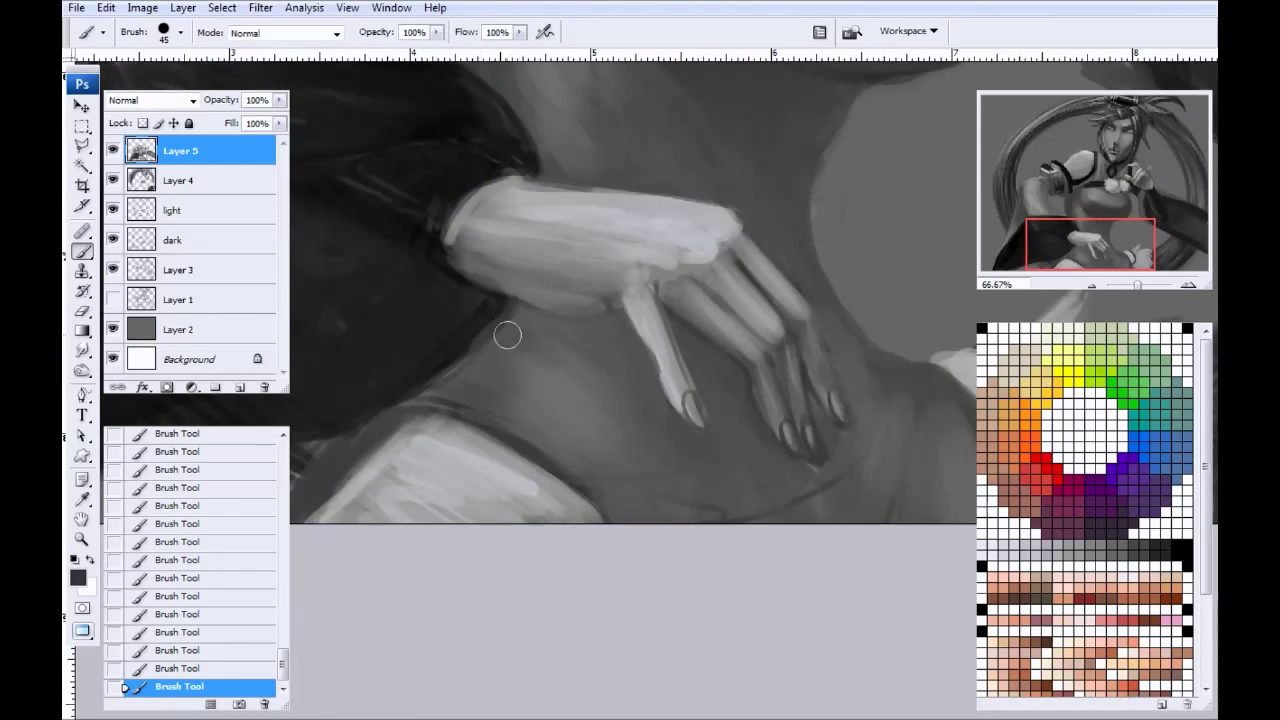
pyautogui.moveTo(561, 329); pyautogui.dragTo(653, 453)
pyautogui.moveTo(607, 347); pyautogui.dragTo(606, 358)
pyautogui.moveTo(723, 455)
pyautogui.mouseDown()
pyautogui.moveTo(742, 448)
pyautogui.moveTo(720, 391)
pyautogui.mouseUp()
pyautogui.moveTo(767, 467)
pyautogui.mouseDown()
pyautogui.moveTo(729, 500)
pyautogui.moveTo(631, 471)
pyautogui.moveTo(471, 380)
pyautogui.moveTo(488, 364)
pyautogui.mouseUp()
# Step: Darken and tidy the dress edge around the light thigh at 45 px
pyautogui.moveTo(459, 411); pyautogui.dragTo(381, 441)
pyautogui.moveTo(430, 509); pyautogui.dragTo(610, 499)
pyautogui.moveTo(617, 418); pyautogui.dragTo(530, 473)
pyautogui.moveTo(660, 398)
pyautogui.mouseDown()
pyautogui.moveTo(703, 380)
pyautogui.moveTo(657, 360)
pyautogui.moveTo(604, 382)
pyautogui.mouseUp()
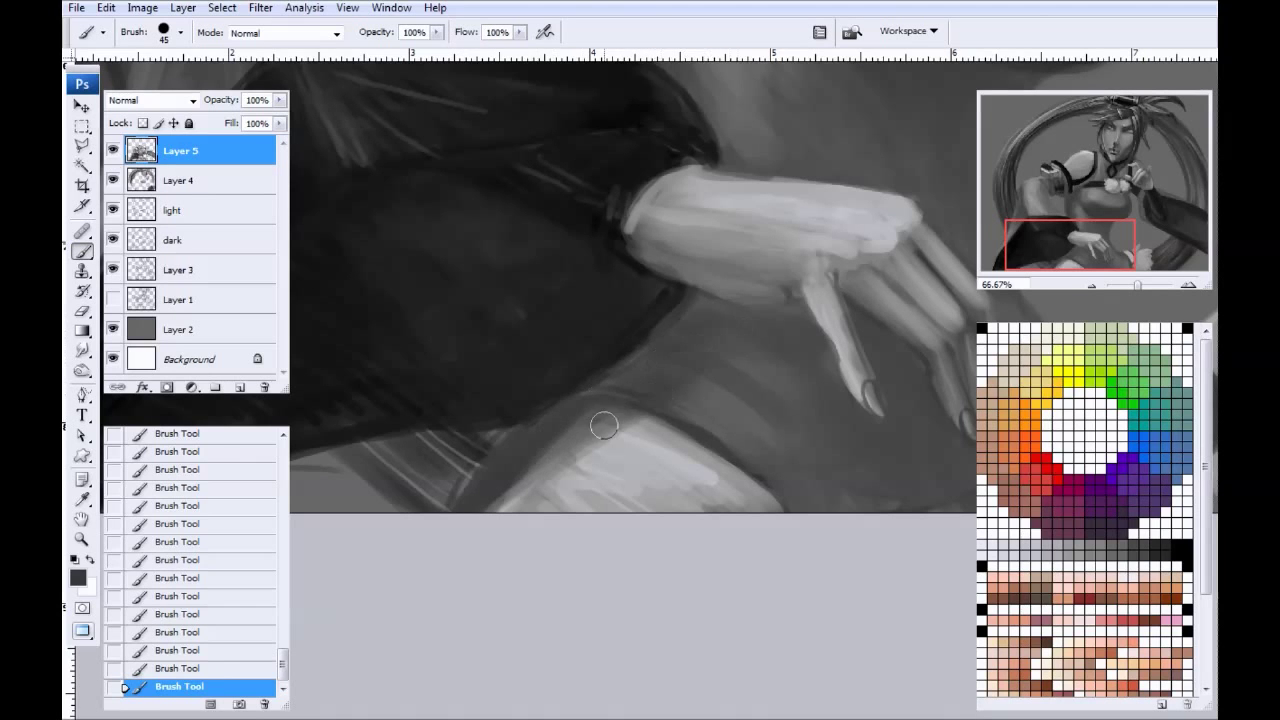
pyautogui.moveTo(604, 426); pyautogui.dragTo(537, 466)
pyautogui.moveTo(651, 403); pyautogui.dragTo(575, 443)
# Step: Compare earlier history states of the whole painting and revert to an earlier brush stroke
pyautogui.hotkey('ctrl', '-')
pyautogui.hotkey('ctrl', '-')
pyautogui.hotkey('ctrl', '-')
pyautogui.hotkey('ctrl', '-')
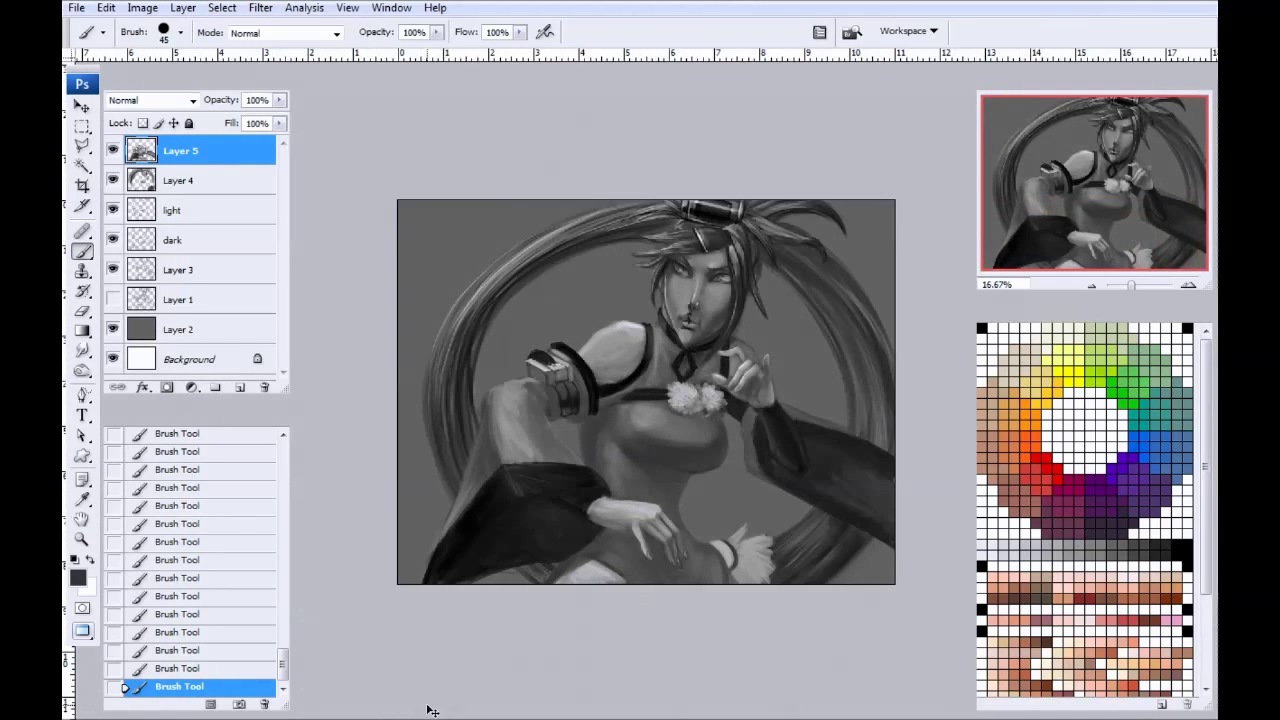
pyautogui.hotkey('ctrl', '+')
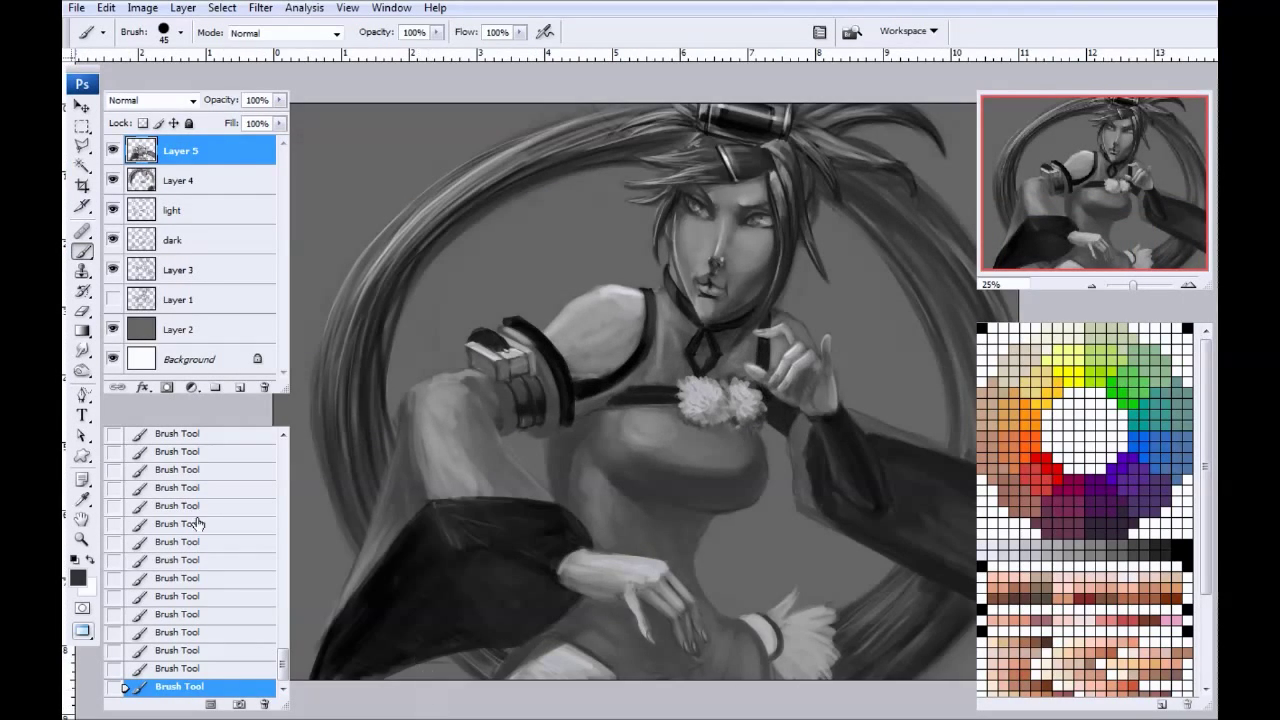
pyautogui.click(234, 507)
pyautogui.scroll(3, 272, 650)
pyautogui.click(200, 481)
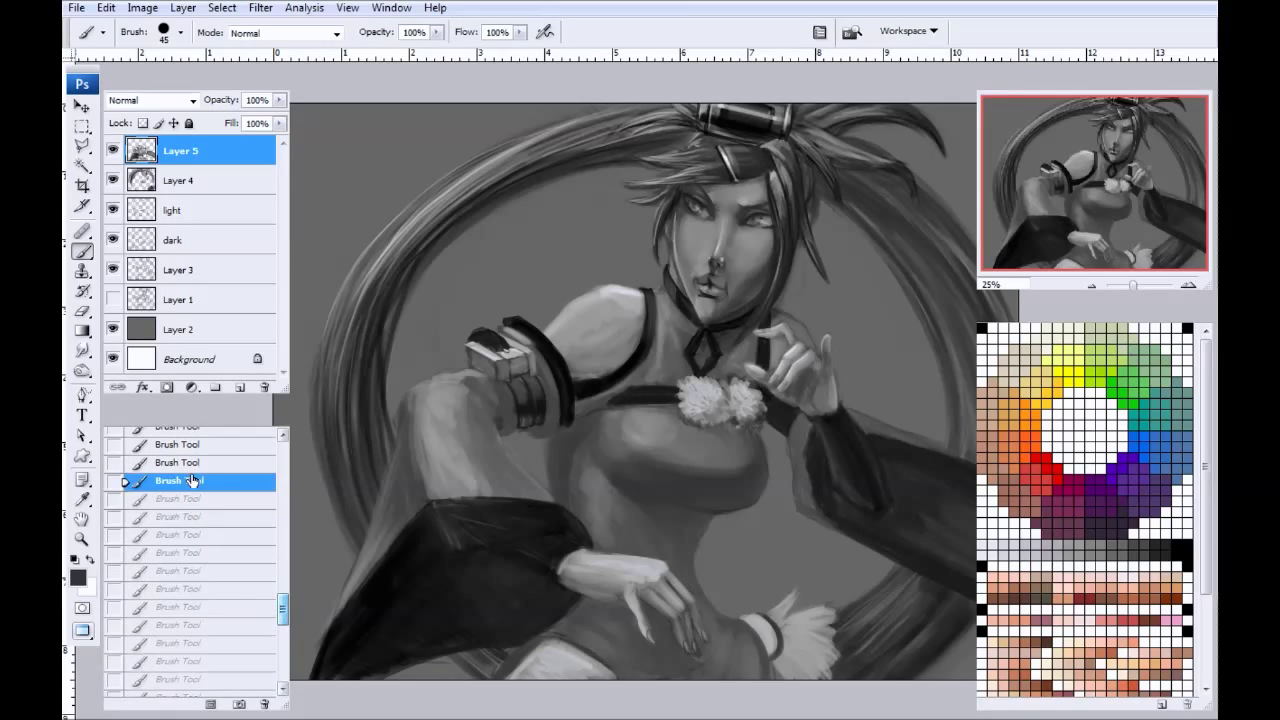
pyautogui.click(219, 589)
# Step: Paint lighter fold areas on the lower face of the dark hanging sleeve with sampled mid grey at 45 px
pyautogui.moveTo(465, 549); pyautogui.dragTo(358, 304)
pyautogui.moveTo(404, 343); pyautogui.dragTo(440, 372)
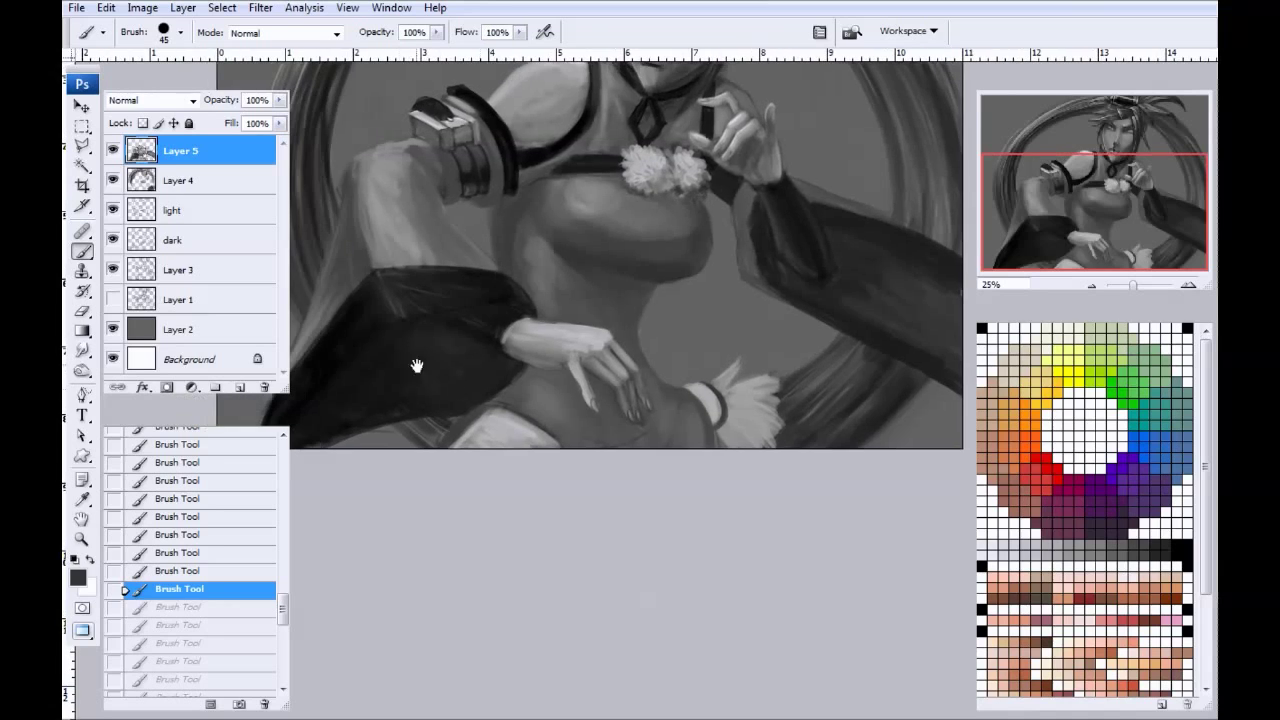
pyautogui.keyDown('alt'); pyautogui.click(549, 283); pyautogui.keyUp('alt')
pyautogui.click(505, 358)
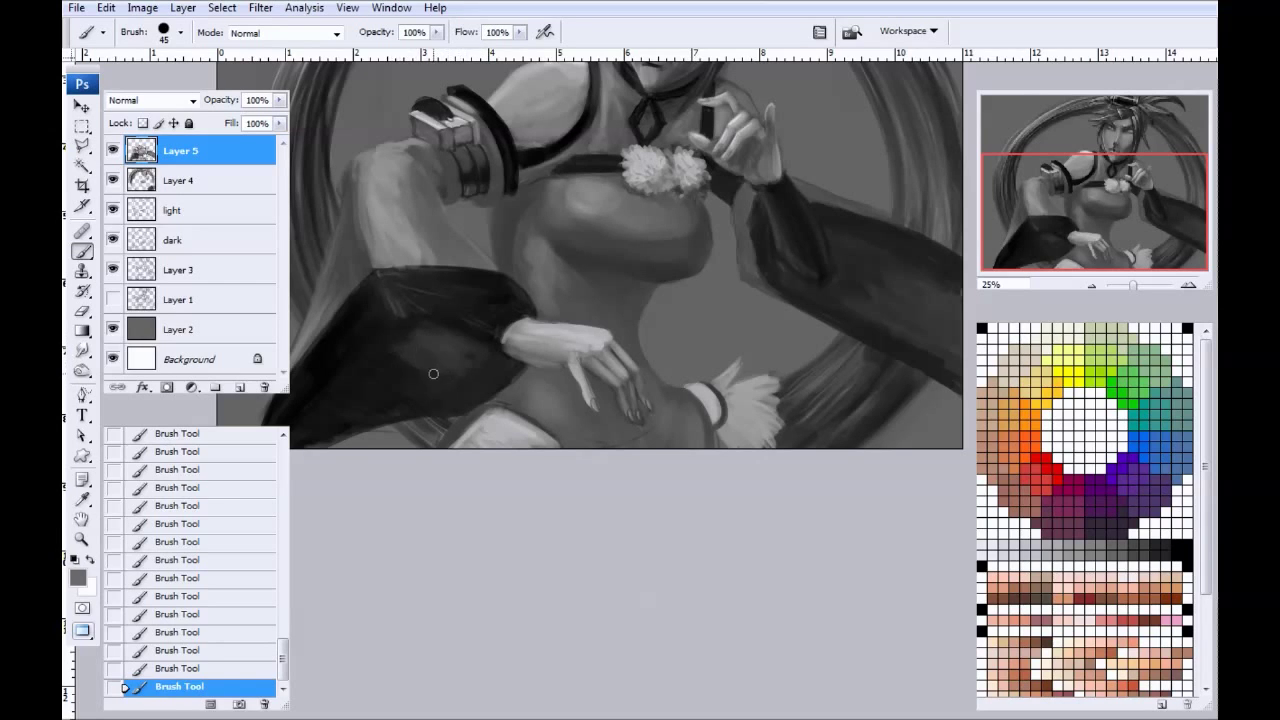
pyautogui.moveTo(394, 357); pyautogui.dragTo(531, 344)
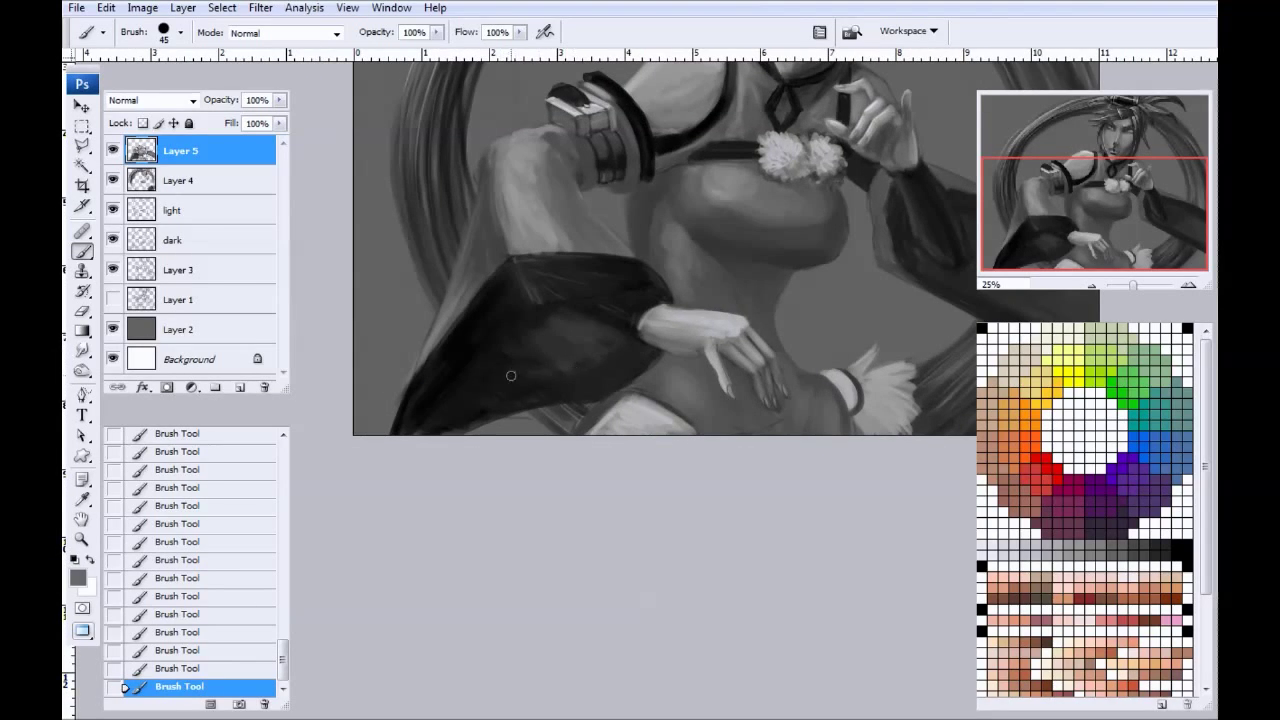
pyautogui.moveTo(487, 371)
pyautogui.mouseDown()
pyautogui.moveTo(543, 316)
pyautogui.moveTo(440, 395)
pyautogui.mouseUp()
pyautogui.moveTo(547, 326); pyautogui.dragTo(480, 386)
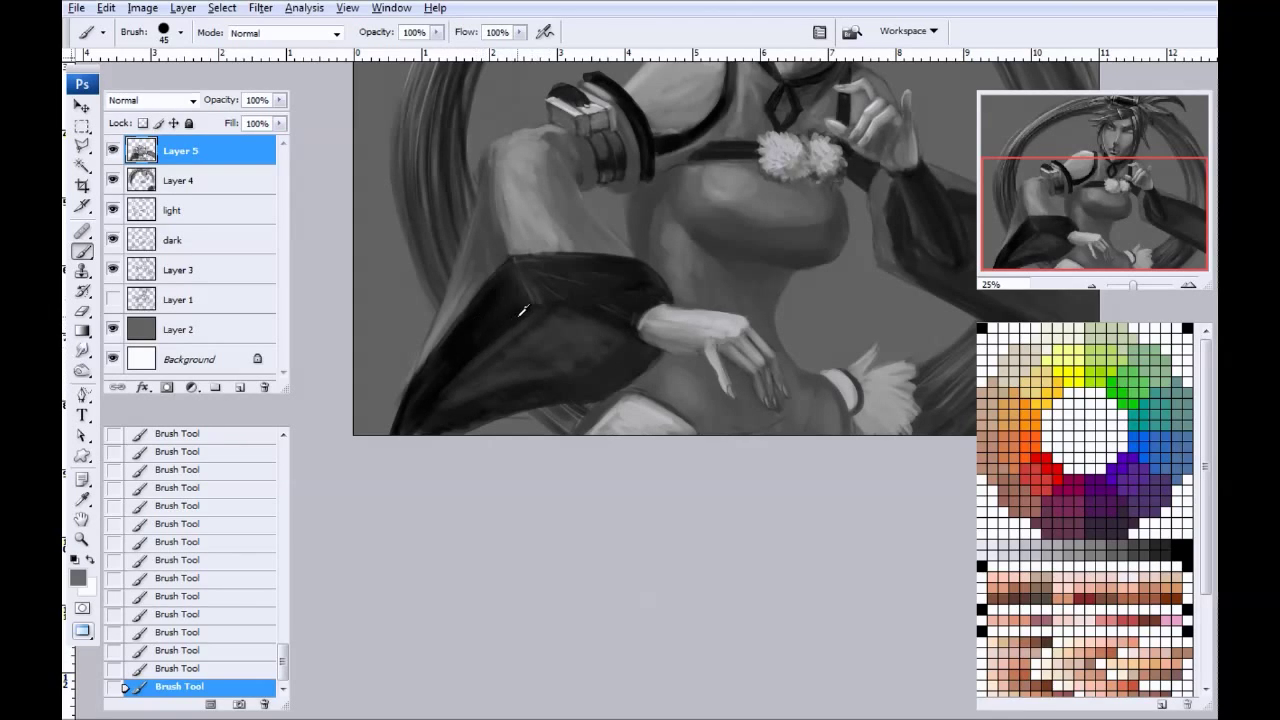
# Step: Tone down the sleeve's lower face with near-black strokes at 80 px
pyautogui.moveTo(546, 331)
pyautogui.mouseDown()
pyautogui.moveTo(500, 376)
pyautogui.moveTo(563, 357)
pyautogui.moveTo(507, 375)
pyautogui.moveTo(524, 361)
pyautogui.mouseUp()
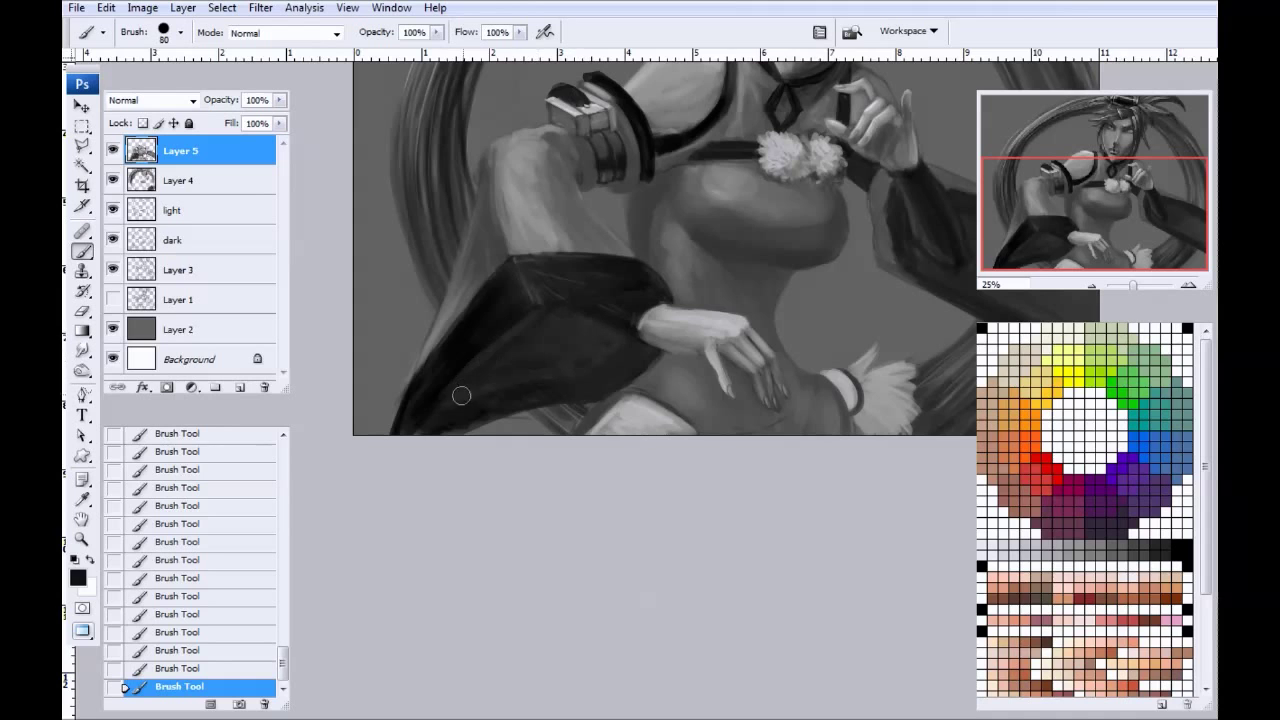
pyautogui.moveTo(508, 344); pyautogui.dragTo(376, 478)
pyautogui.moveTo(353, 402); pyautogui.dragTo(413, 418)
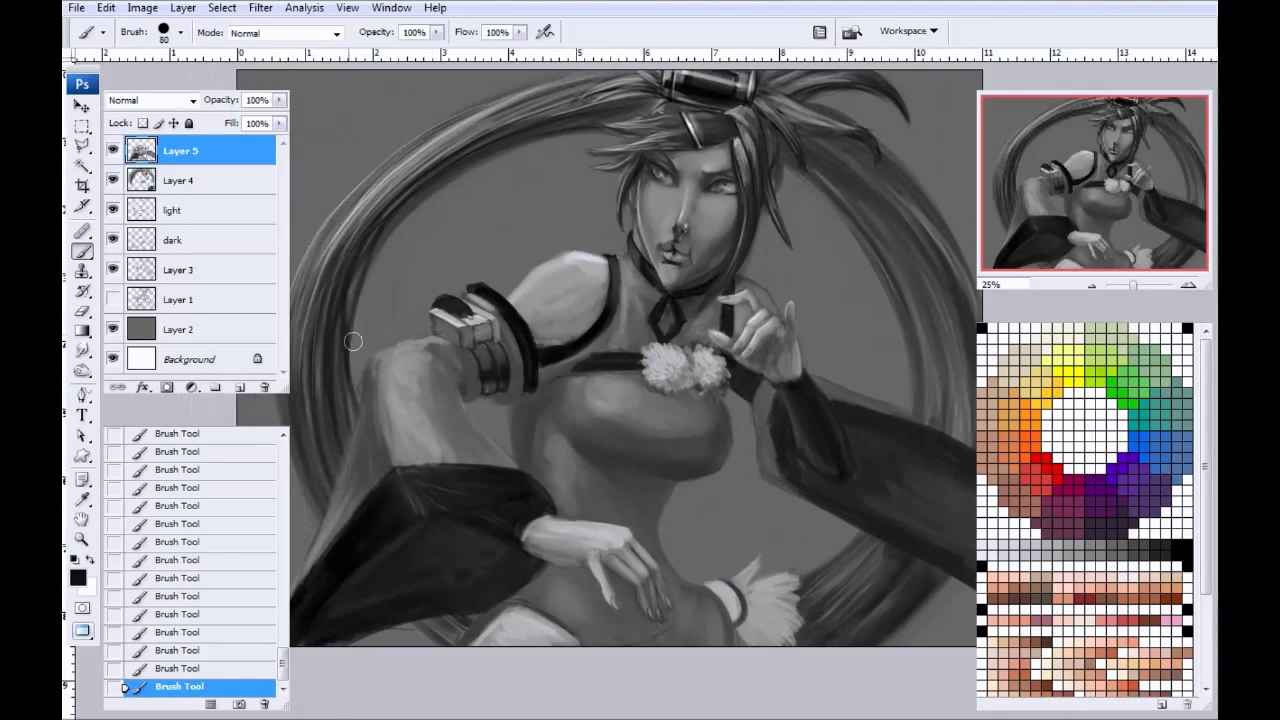
# Step: Shade the side faces of the armband's box with sampled dark grey at 20 px
pyautogui.hotkey('ctrl', '+')
pyautogui.hotkey('ctrl', '+')
pyautogui.hotkey('ctrl', '+')
pyautogui.moveTo(369, 363); pyautogui.dragTo(760, 540)
pyautogui.keyDown('alt'); pyautogui.click(548, 428); pyautogui.keyUp('alt')
pyautogui.press('[')
pyautogui.press('[')
pyautogui.press('[')
pyautogui.press('[')
pyautogui.press('[')
pyautogui.press('[')
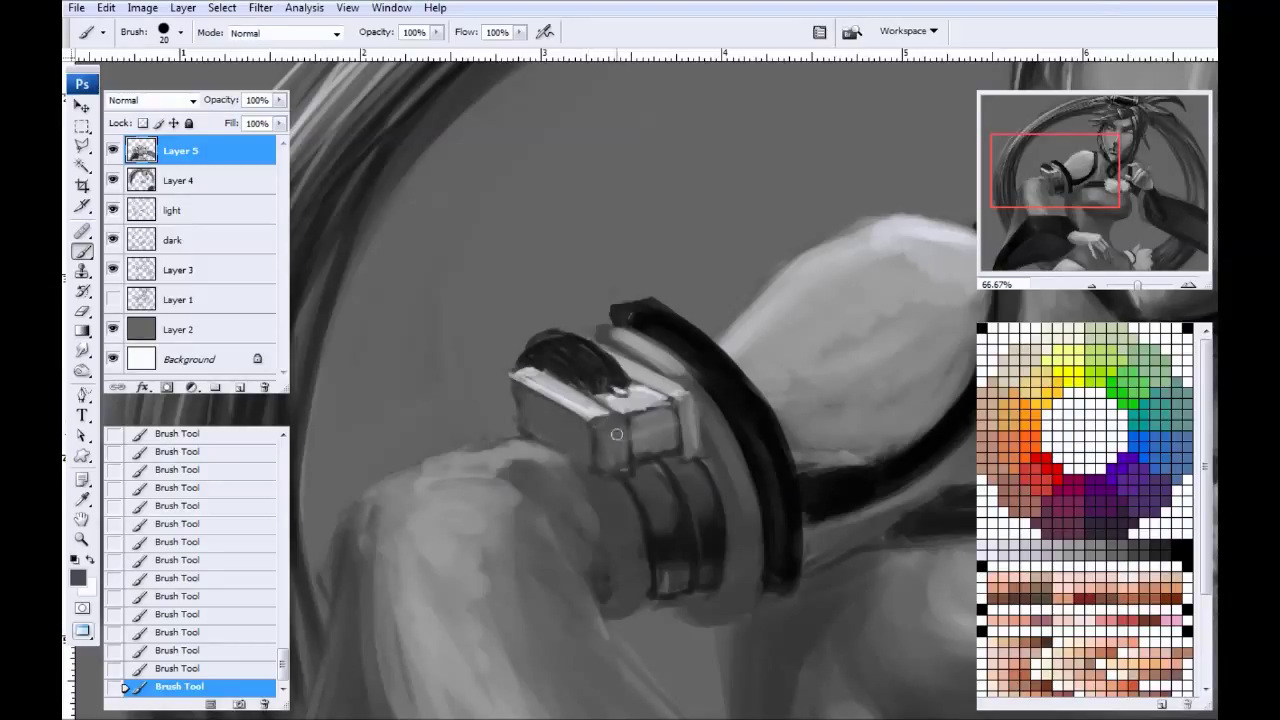
pyautogui.moveTo(636, 436)
pyautogui.mouseDown()
pyautogui.moveTo(680, 405)
pyautogui.moveTo(688, 450)
pyautogui.moveTo(688, 425)
pyautogui.mouseUp()
# Step: Touch up the bent arm's upper edge beside the armband box with sampled skin grey, and sample the background grey
pyautogui.keyDown('alt'); pyautogui.click(515, 444); pyautogui.keyUp('alt')
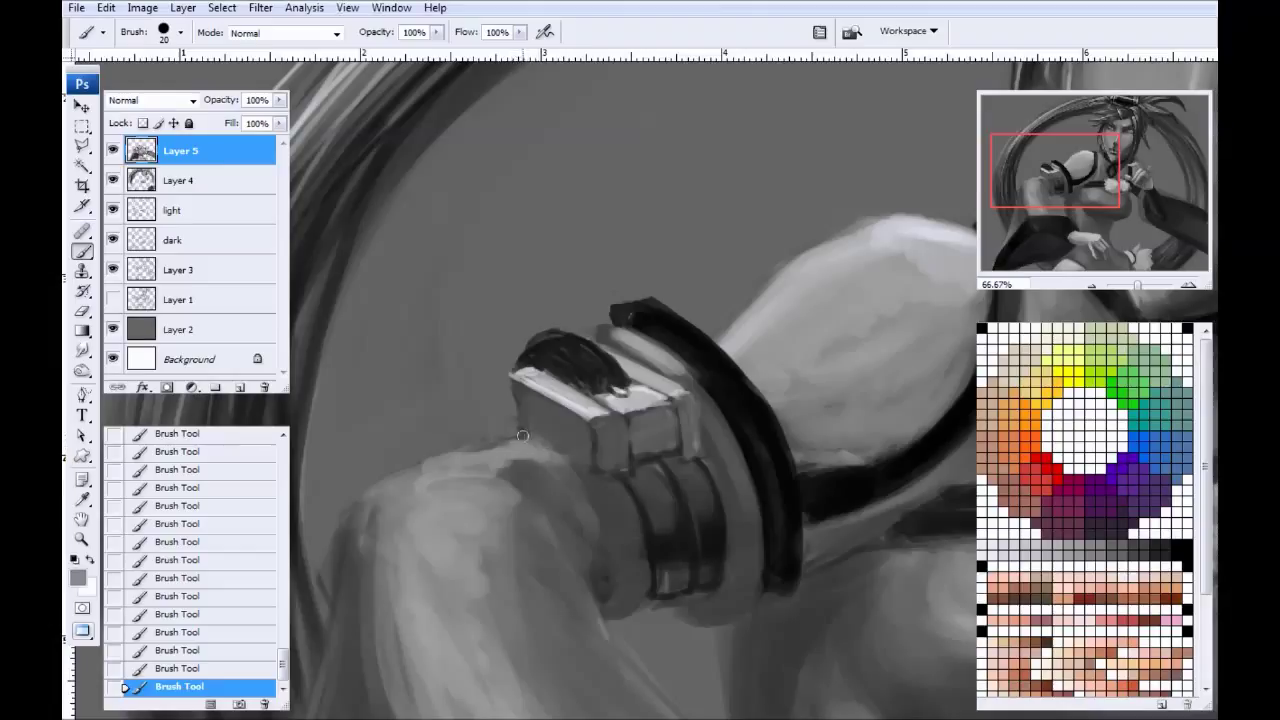
pyautogui.moveTo(552, 444); pyautogui.dragTo(540, 434)
pyautogui.keyDown('alt'); pyautogui.click(502, 391); pyautogui.keyUp('alt')
# Step: Review the overall composition and the arm and sleeve areas at several zoom levels
pyautogui.hotkey('ctrl', '-')
pyautogui.hotkey('ctrl', '-')
pyautogui.hotkey('ctrl', '-')
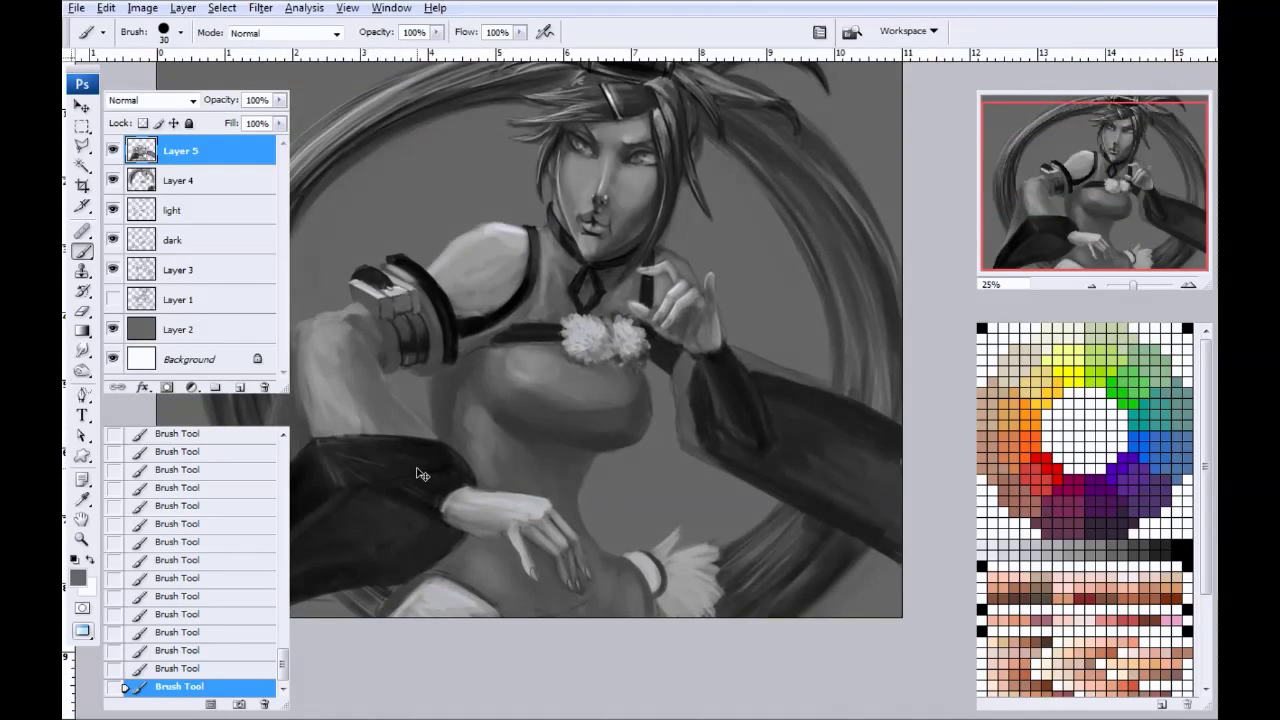
pyautogui.hotkey('ctrl', '-')
pyautogui.hotkey('ctrl', '-')
pyautogui.hotkey('ctrl', '-')
pyautogui.hotkey('ctrl', '+')
pyautogui.hotkey('ctrl', '+')
pyautogui.hotkey('ctrl', '+')
pyautogui.hotkey('ctrl', '+')
pyautogui.hotkey('ctrl', '+')
pyautogui.moveTo(519, 242); pyautogui.dragTo(485, 549)
pyautogui.moveTo(437, 160); pyautogui.dragTo(376, 443)
pyautogui.hotkey('ctrl', '-')
pyautogui.hotkey('ctrl', '-')
pyautogui.hotkey('ctrl', '-')
pyautogui.hotkey('ctrl', '-')
pyautogui.hotkey('ctrl', '+')
pyautogui.hotkey('ctrl', '+')
pyautogui.moveTo(574, 582); pyautogui.dragTo(411, 491)
pyautogui.moveTo(300, 464); pyautogui.dragTo(527, 566)
pyautogui.moveTo(433, 538); pyautogui.dragTo(407, 410)
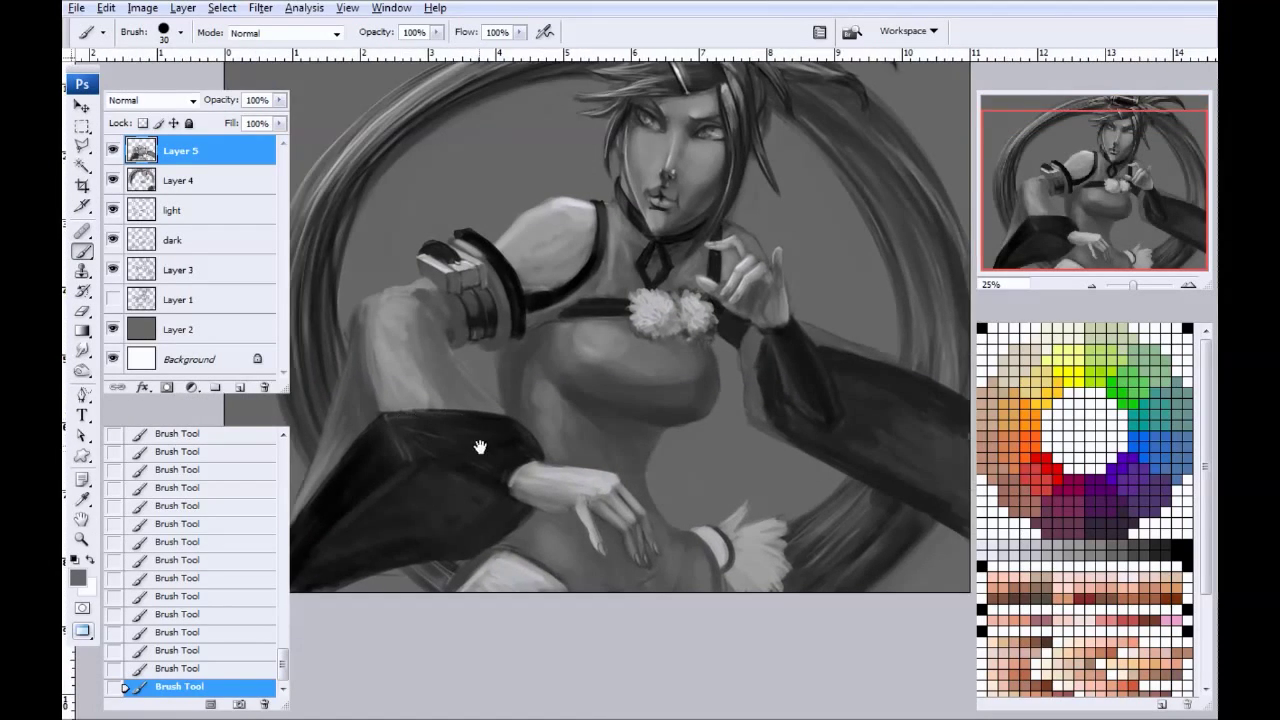
# Step: Stamp all visible artwork onto a new layer and open the Liquify filter on it
pyautogui.moveTo(480, 447); pyautogui.dragTo(378, 427)
pyautogui.click(240, 387)
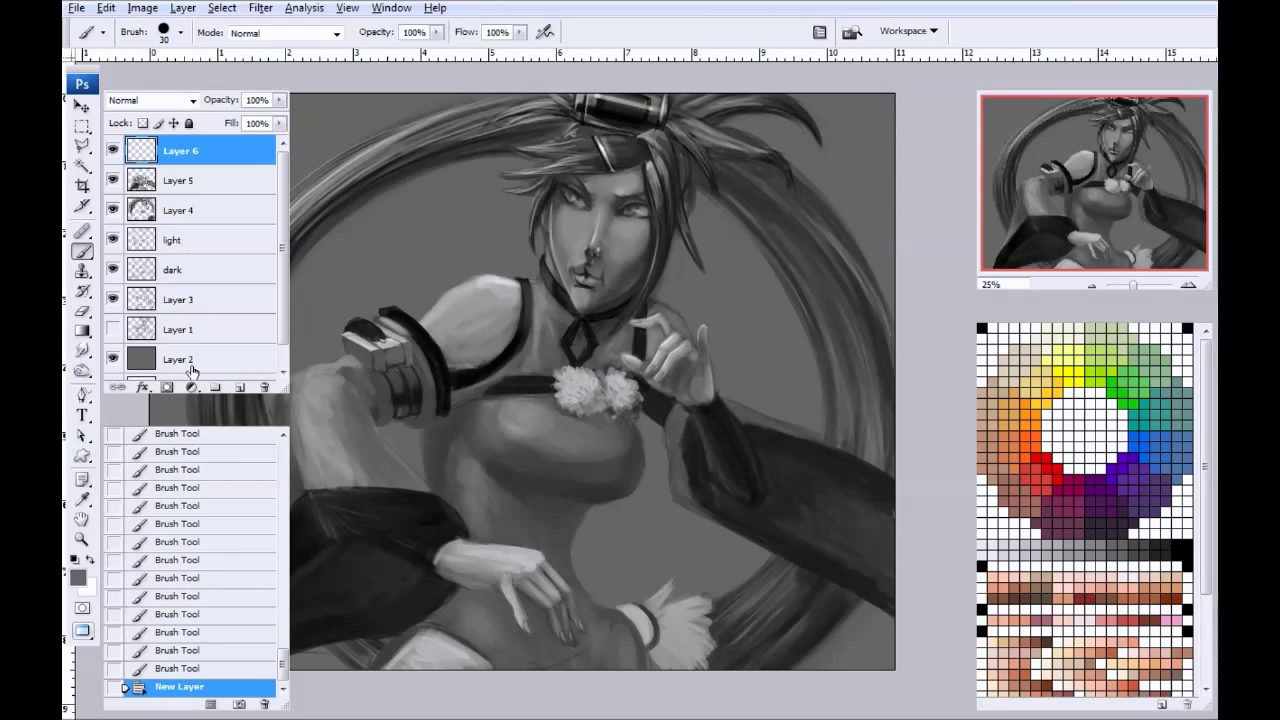
pyautogui.hotkey('ctrl', 'shift', 'alt', 'e')
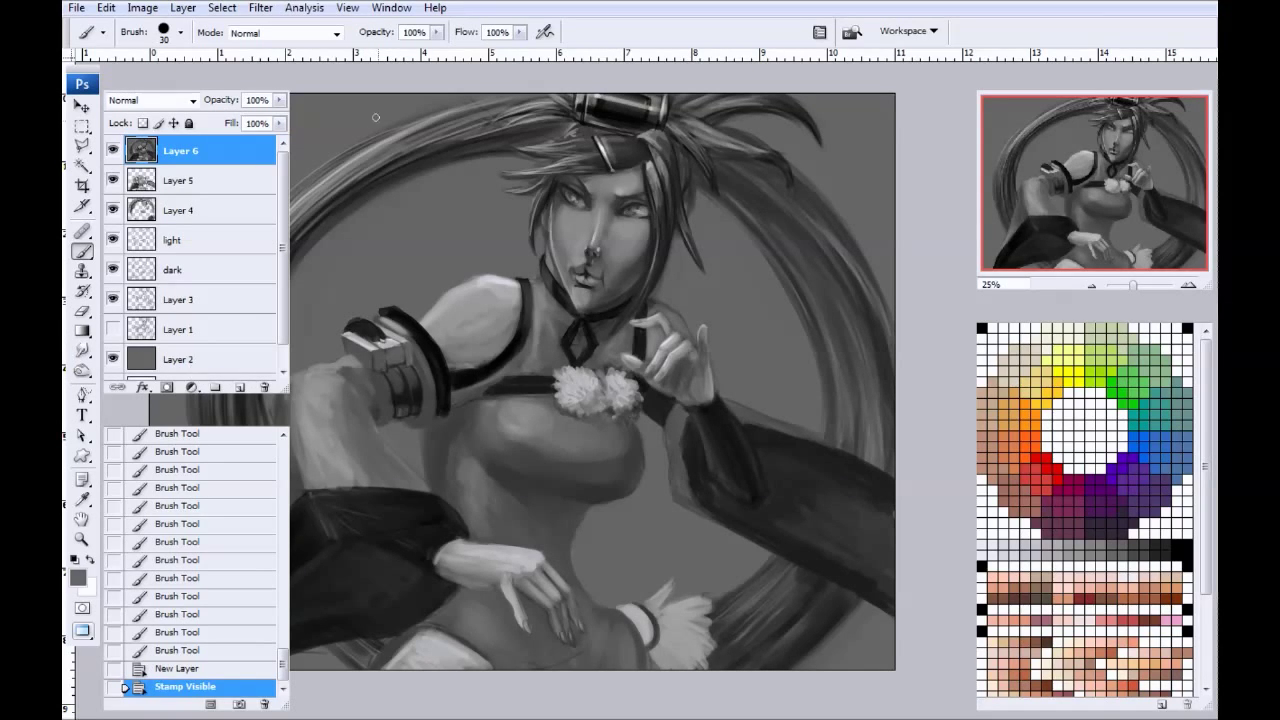
pyautogui.click(261, 8)
pyautogui.click(274, 112)
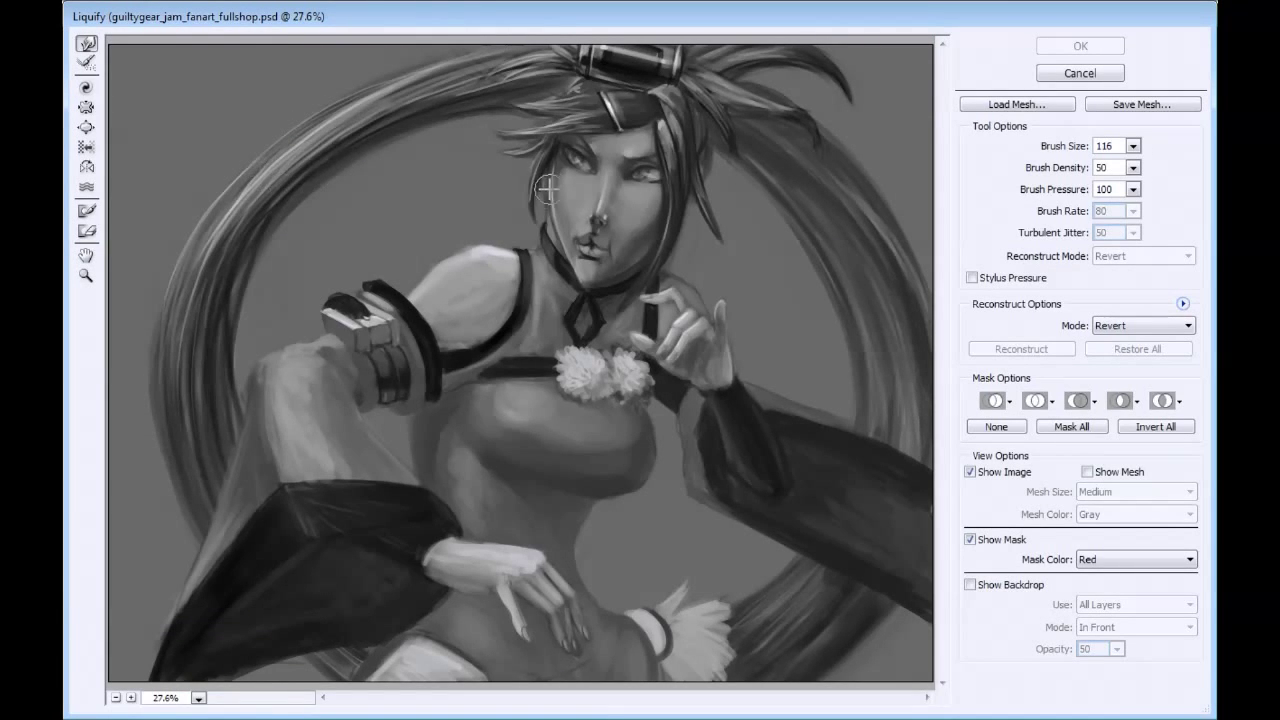
pyautogui.press(']')
pyautogui.press(']')
pyautogui.press(']')
pyautogui.press(']')
pyautogui.press(']')
pyautogui.press(']')
pyautogui.press(']')
pyautogui.press(']')
pyautogui.press(']')
pyautogui.press(']')
pyautogui.press(']')
pyautogui.press(']')
pyautogui.press(']')
pyautogui.press(']')
pyautogui.press(']')
pyautogui.press(']')
pyautogui.press(']')
pyautogui.press(']')
pyautogui.press(']')
pyautogui.press(']')
pyautogui.press(']')
pyautogui.press(']')
pyautogui.press(']')
pyautogui.press(']')
pyautogui.press(']')
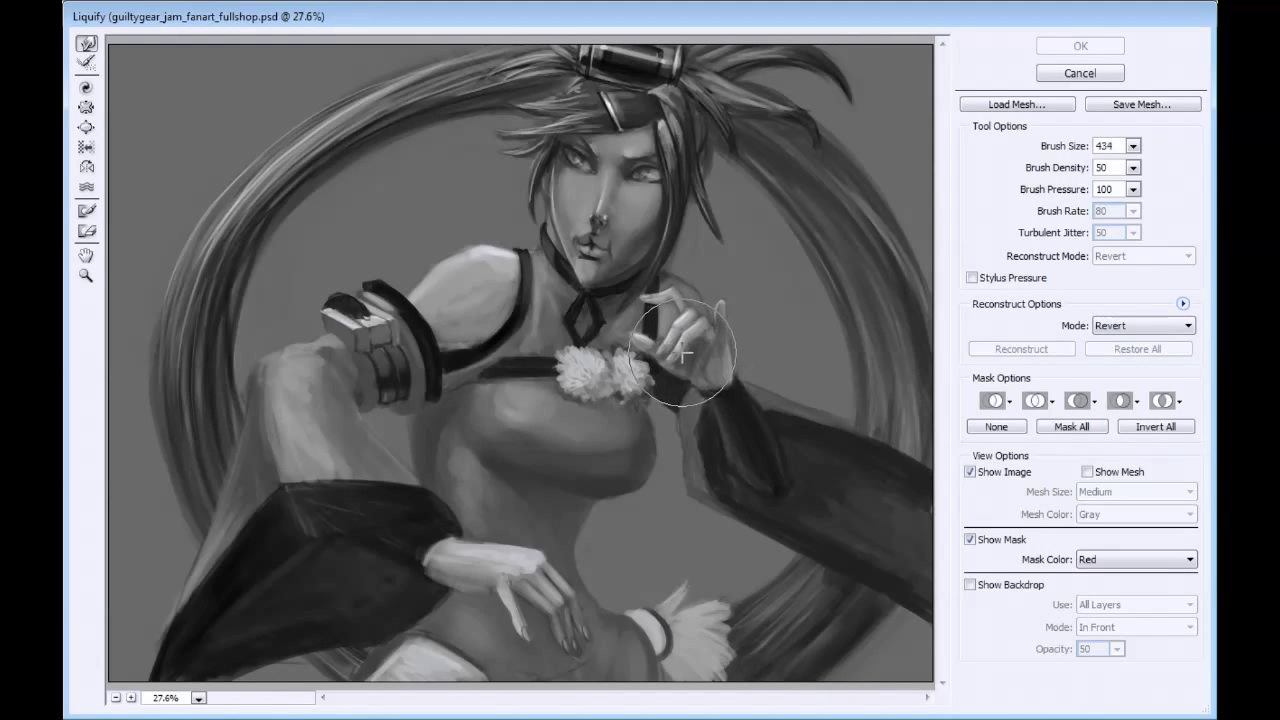
pyautogui.press(']')
pyautogui.press(']')
pyautogui.press(']')
pyautogui.press(']')
pyautogui.press(']')
pyautogui.press(']')
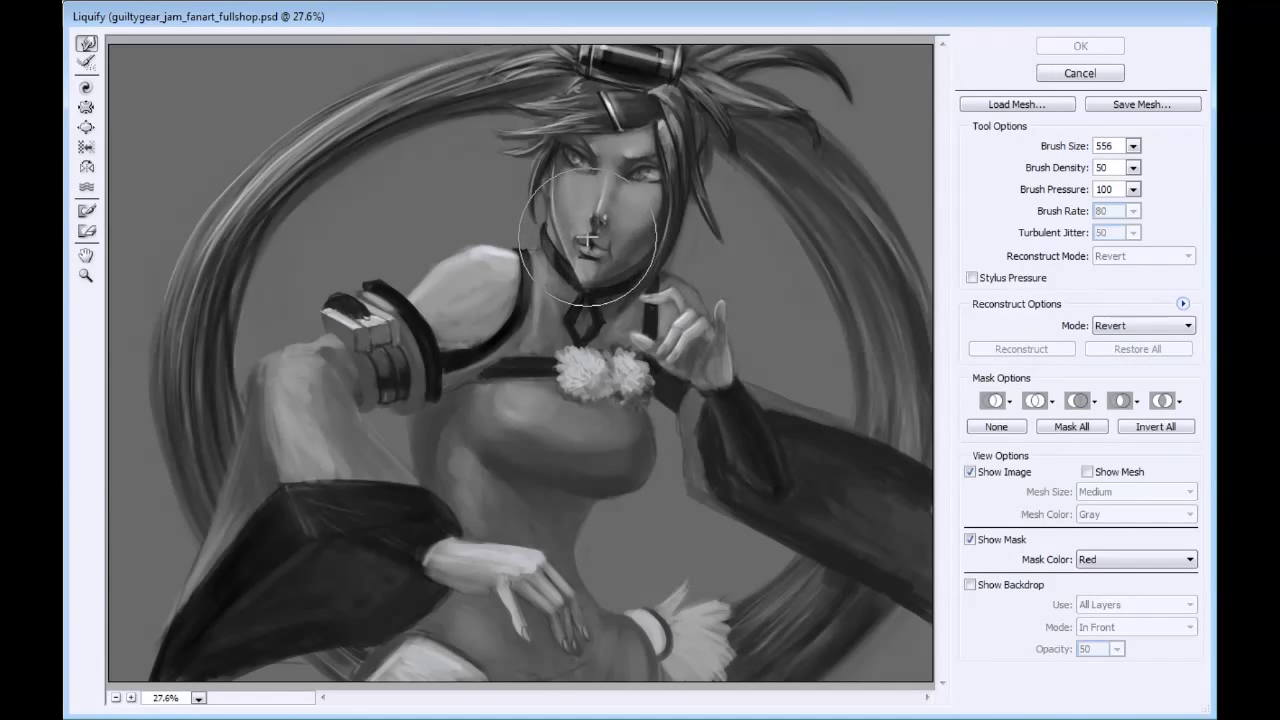
pyautogui.press('[')
pyautogui.press('[')
pyautogui.press('[')
pyautogui.press('[')
pyautogui.press('[')
pyautogui.press('[')
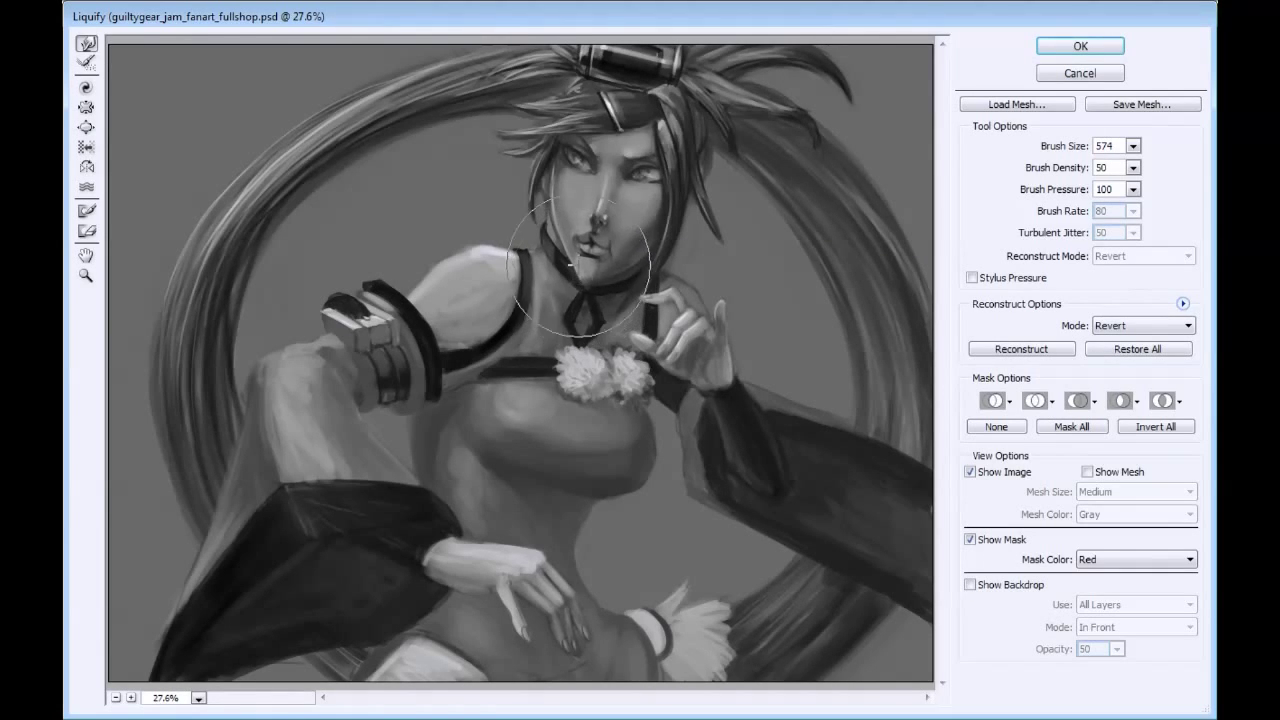
pyautogui.press(']')
pyautogui.press(']')
pyautogui.press(']')
pyautogui.press(']')
pyautogui.press(']')
pyautogui.press(']')
pyautogui.press(']')
pyautogui.press(']')
pyautogui.press(']')
pyautogui.press(']')
pyautogui.press(']')
pyautogui.press(']')
pyautogui.press(']')
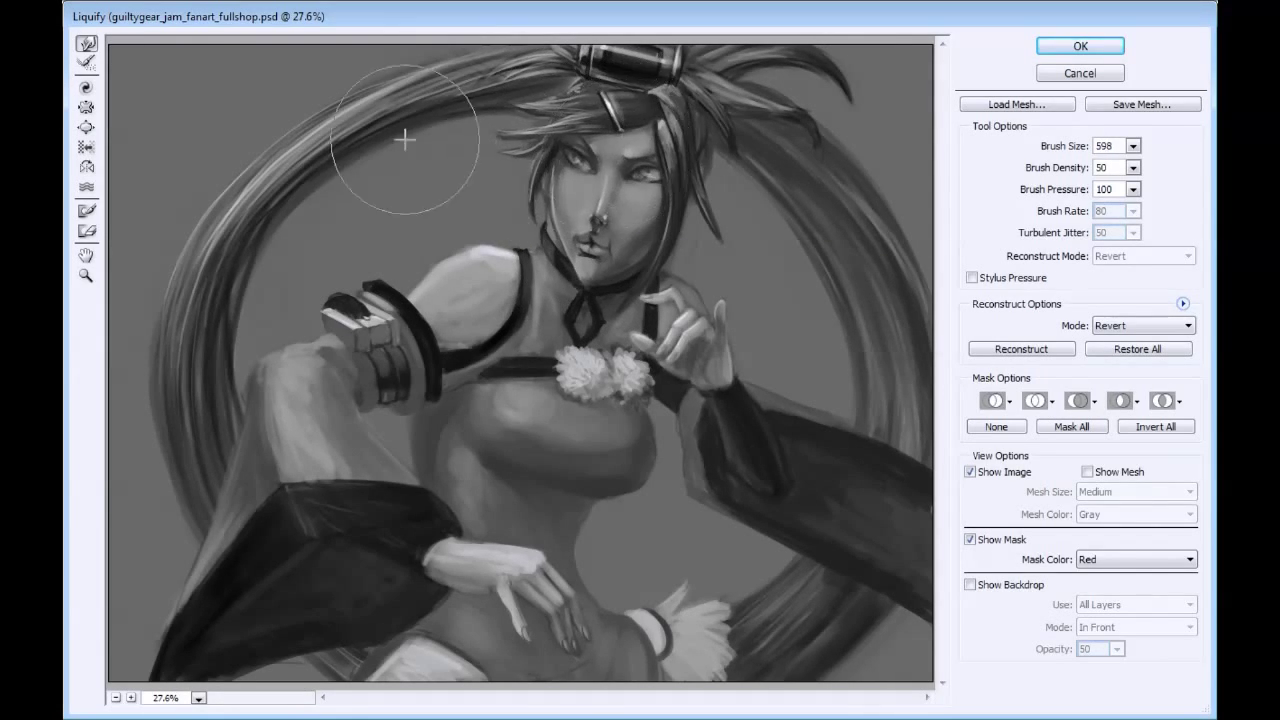
pyautogui.click(86, 107)
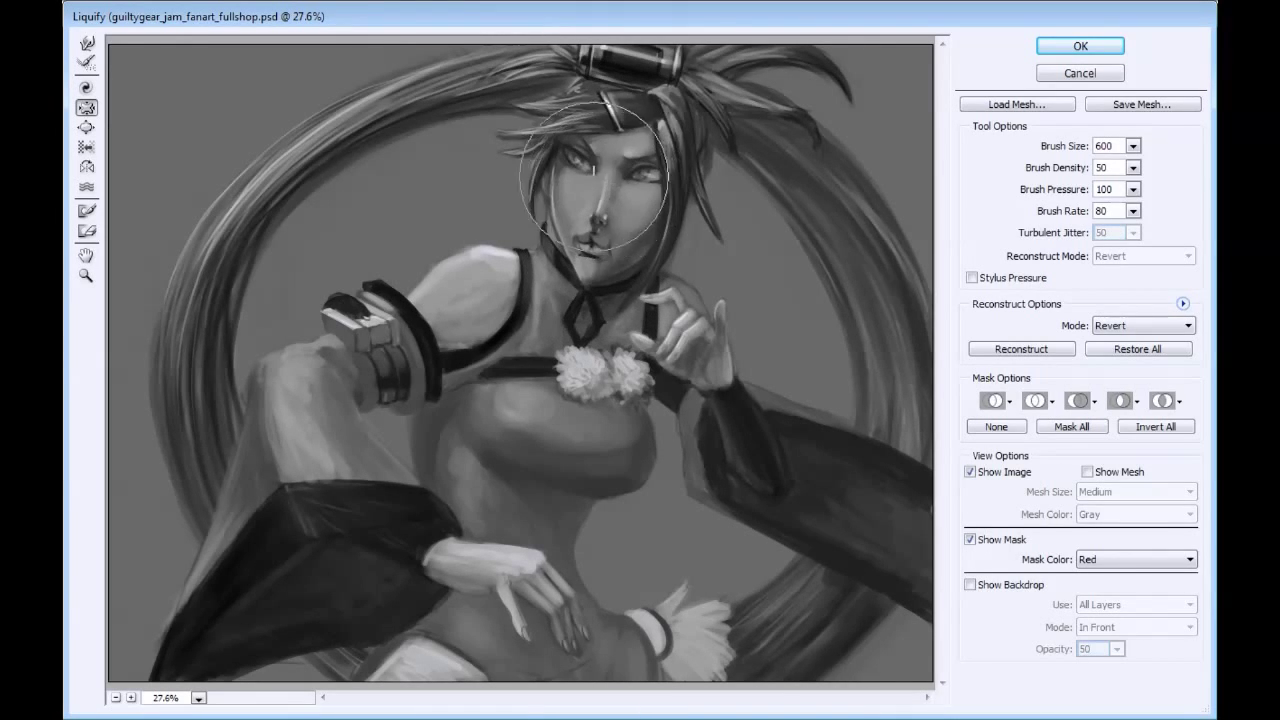
pyautogui.moveTo(590, 245); pyautogui.dragTo(608, 229)
pyautogui.hotkey('ctrl', 'z')
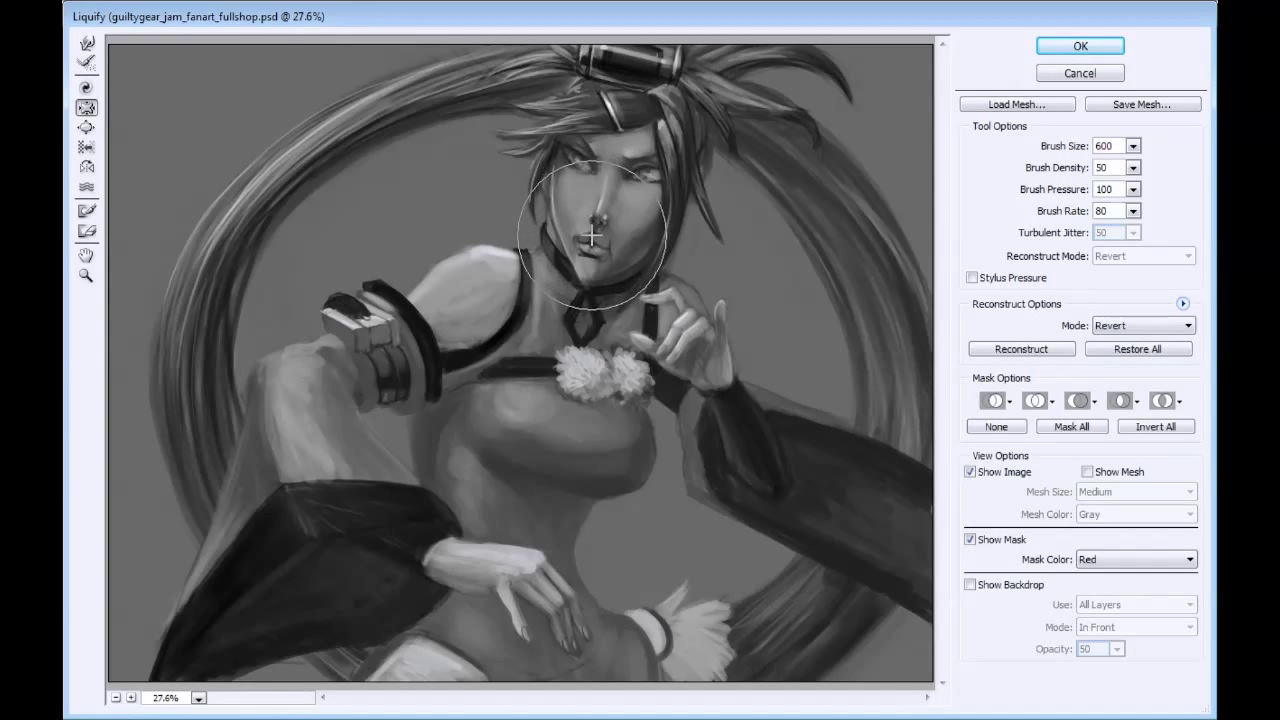
pyautogui.click(576, 160)
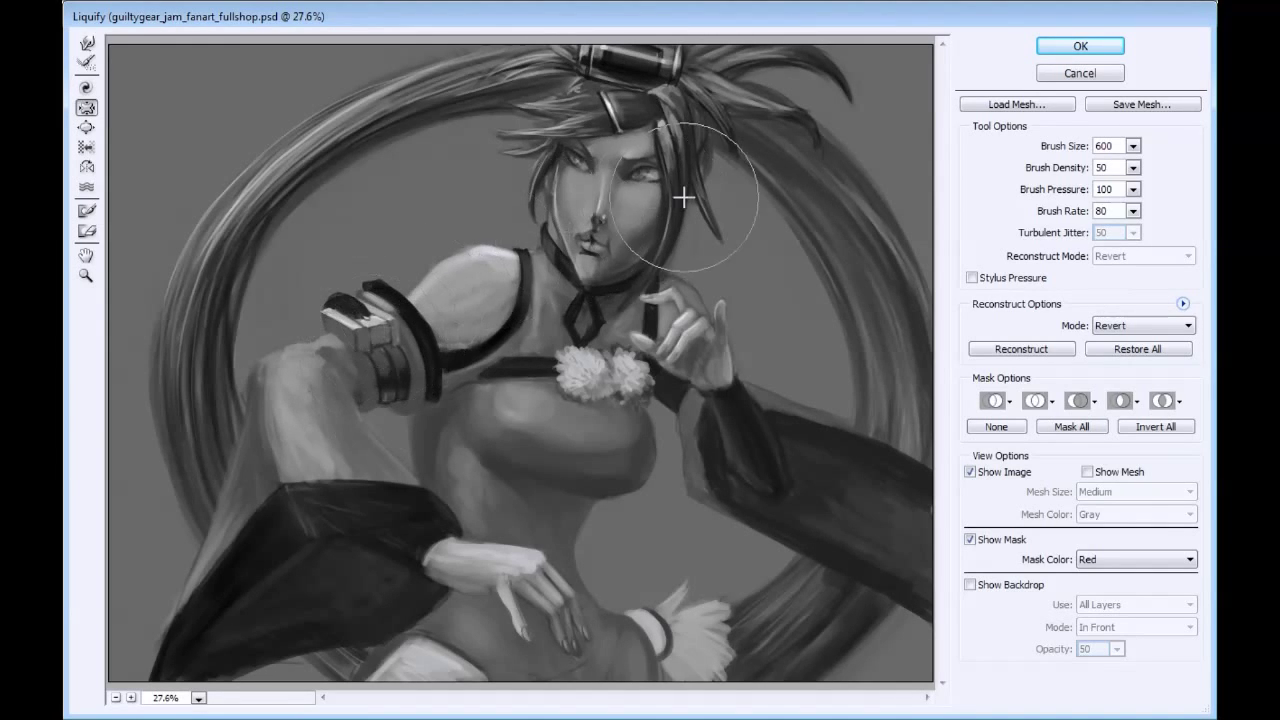
pyautogui.keyDown('alt'); pyautogui.click(1040, 74); pyautogui.keyUp('alt')
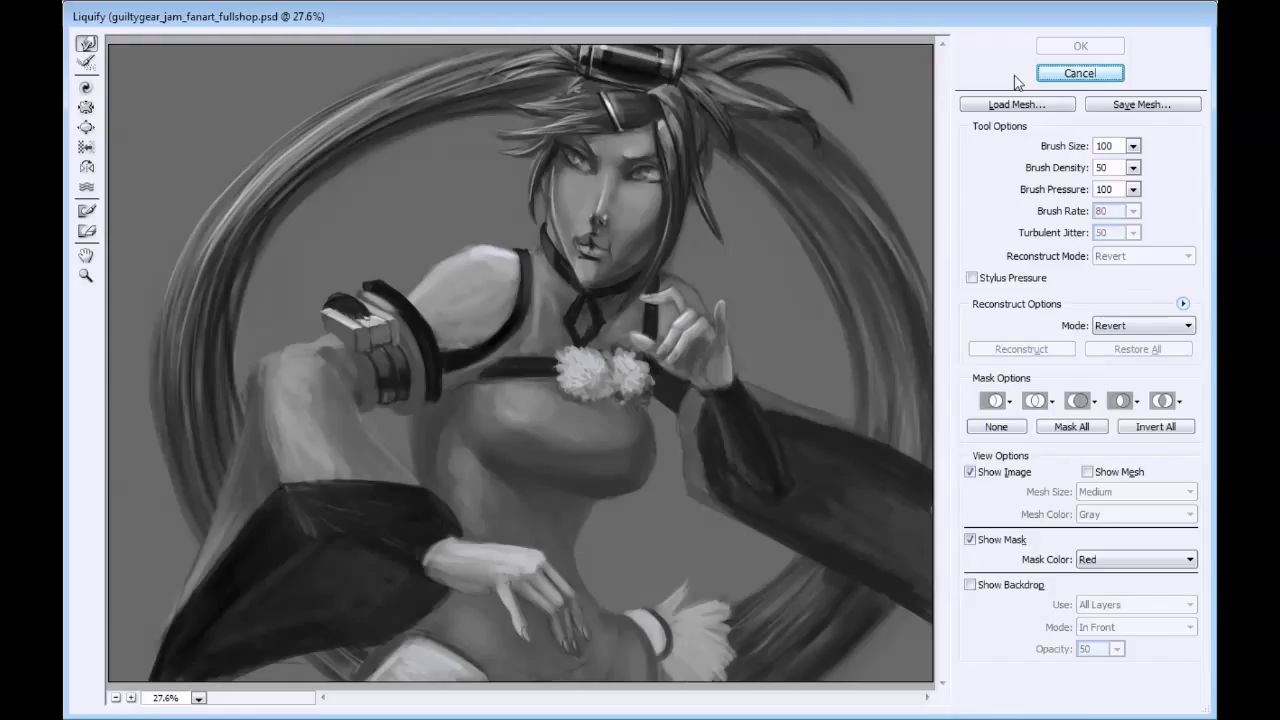
# Step: Enlarge the raised hand with the Bloat tool at brush size 600, and nudge it towards the neck with Forward Warp
pyautogui.click(86, 127)
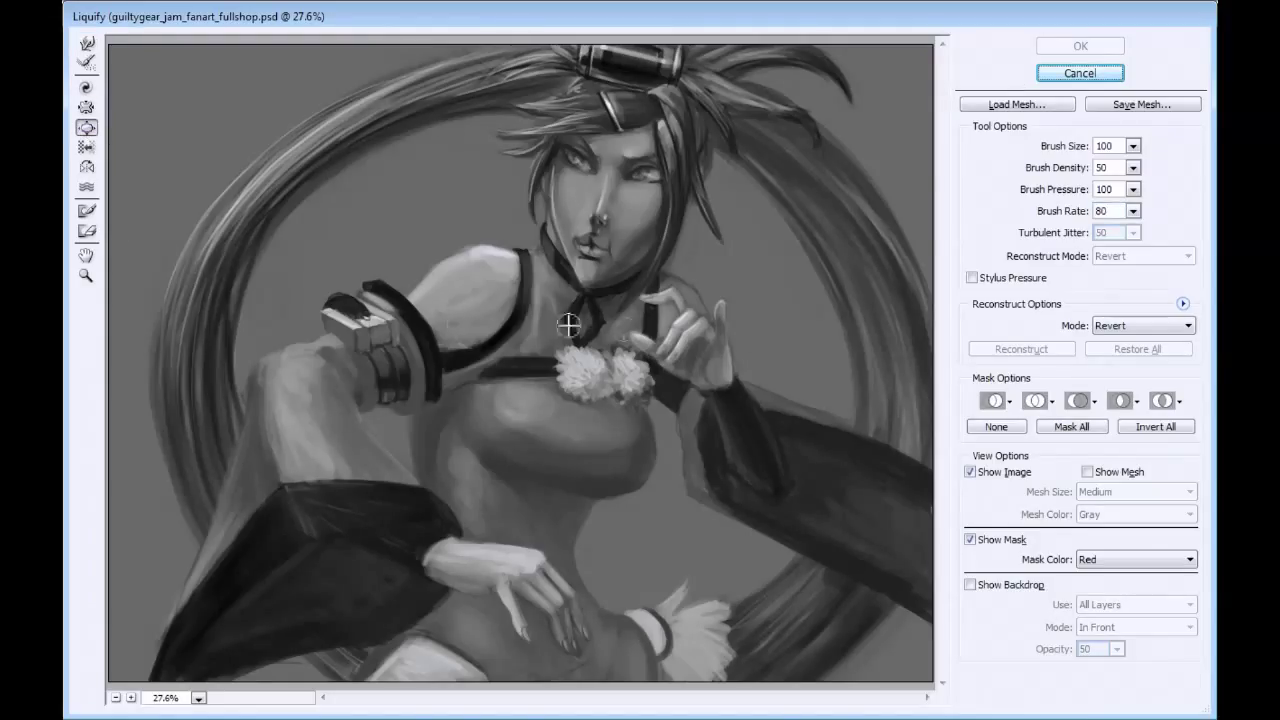
pyautogui.click(1133, 146)
pyautogui.moveTo(1058, 168); pyautogui.dragTo(1133, 167)
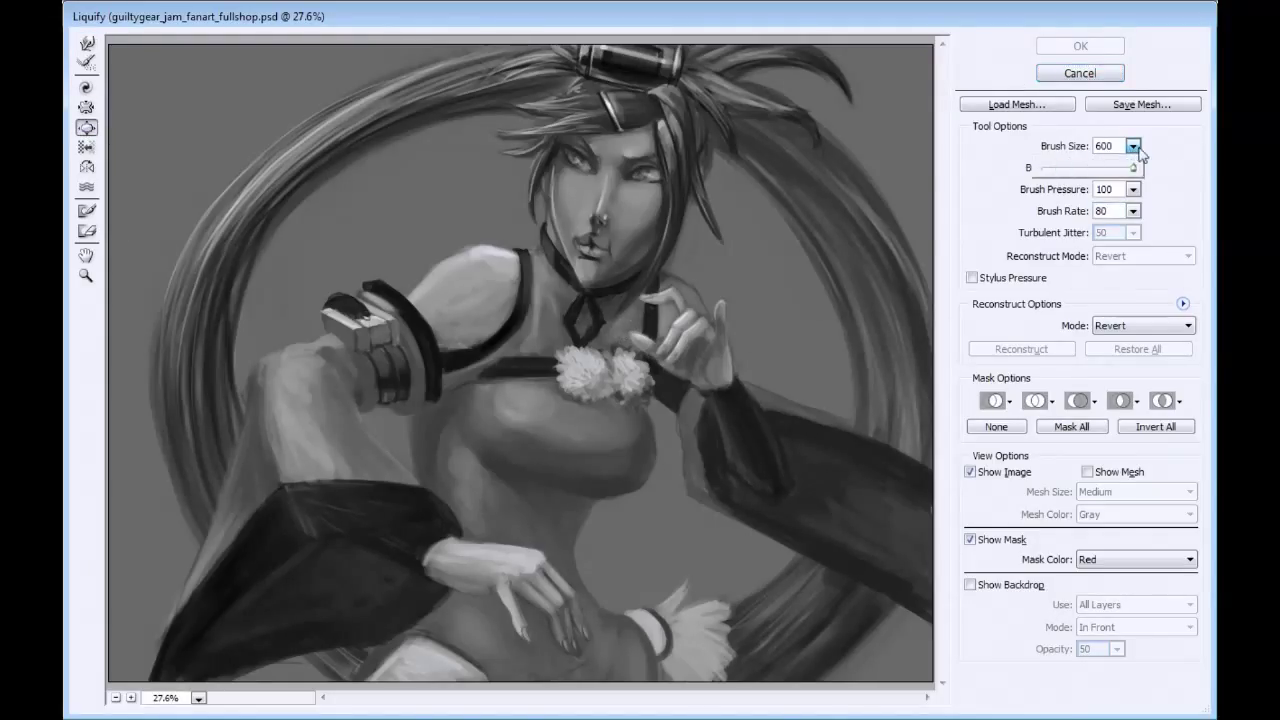
pyautogui.click(684, 345)
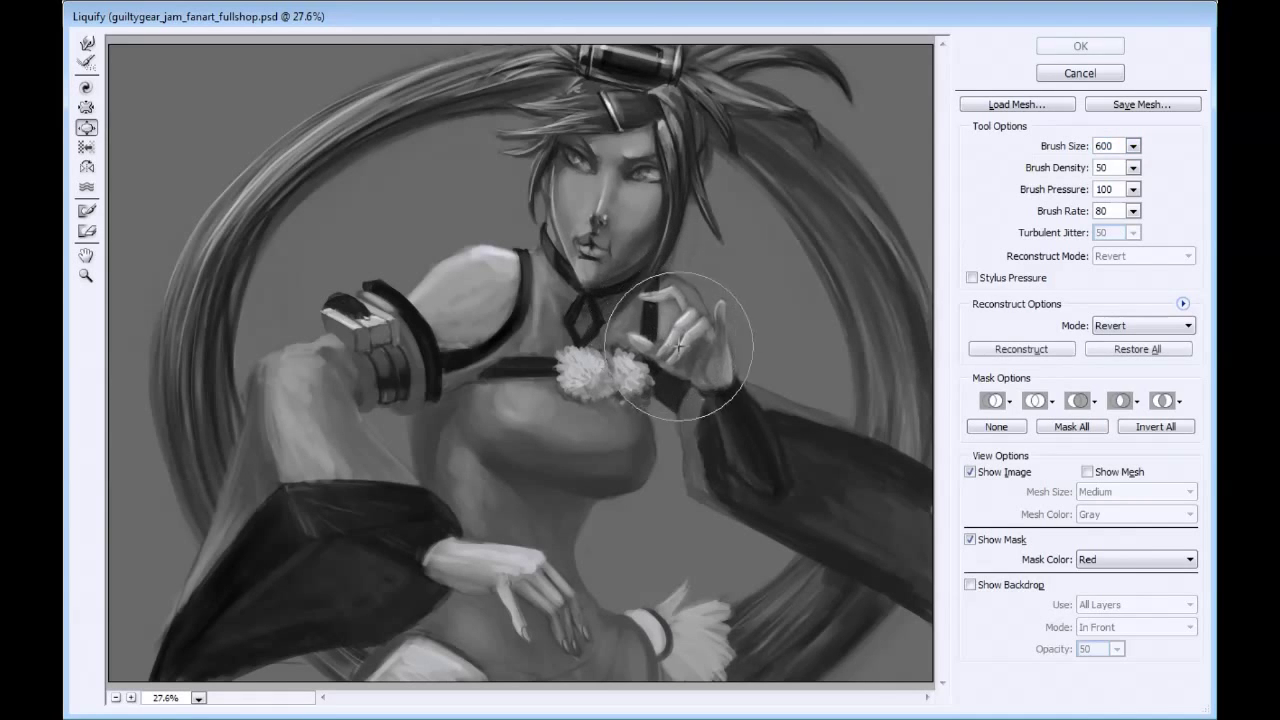
pyautogui.click(690, 352)
pyautogui.click(691, 334)
pyautogui.click(86, 43)
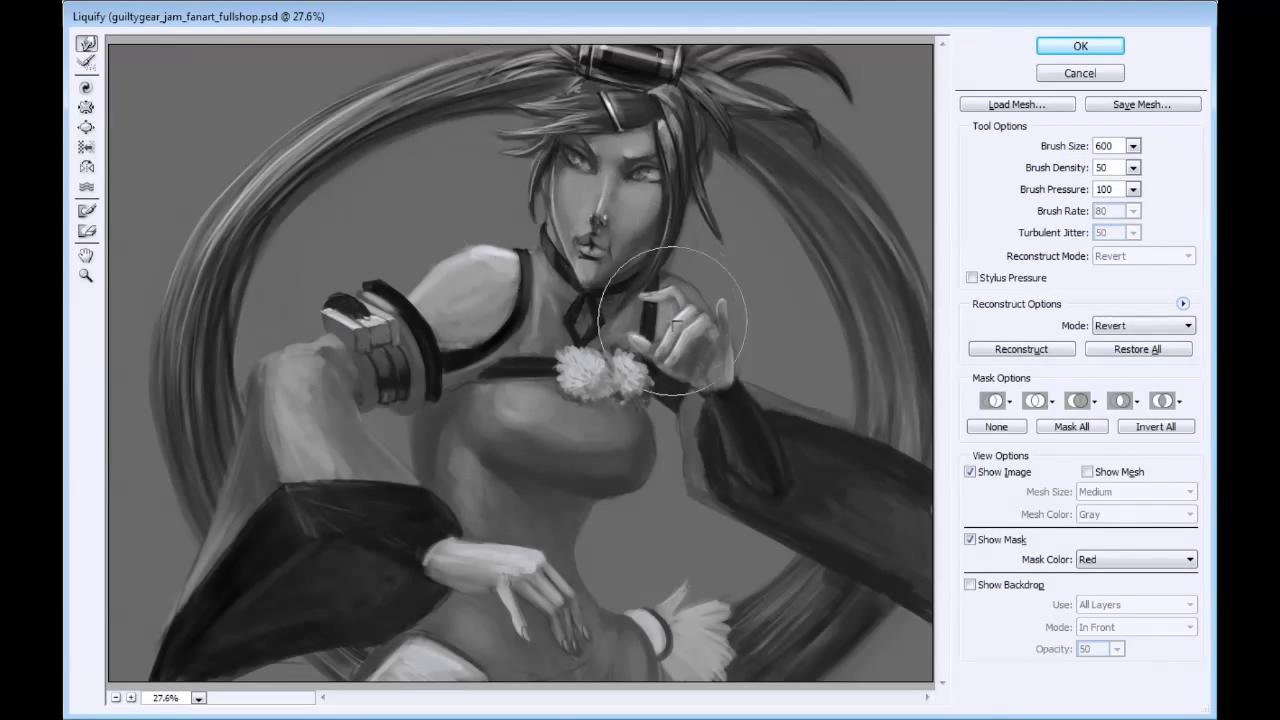
pyautogui.moveTo(670, 332)
pyautogui.mouseDown()
pyautogui.moveTo(677, 322)
pyautogui.moveTo(645, 292)
pyautogui.moveTo(651, 310)
pyautogui.mouseUp()
# Step: Bloat the raised hand's index fingertip at brush size 290 and apply the Liquify changes
pyautogui.press('b')
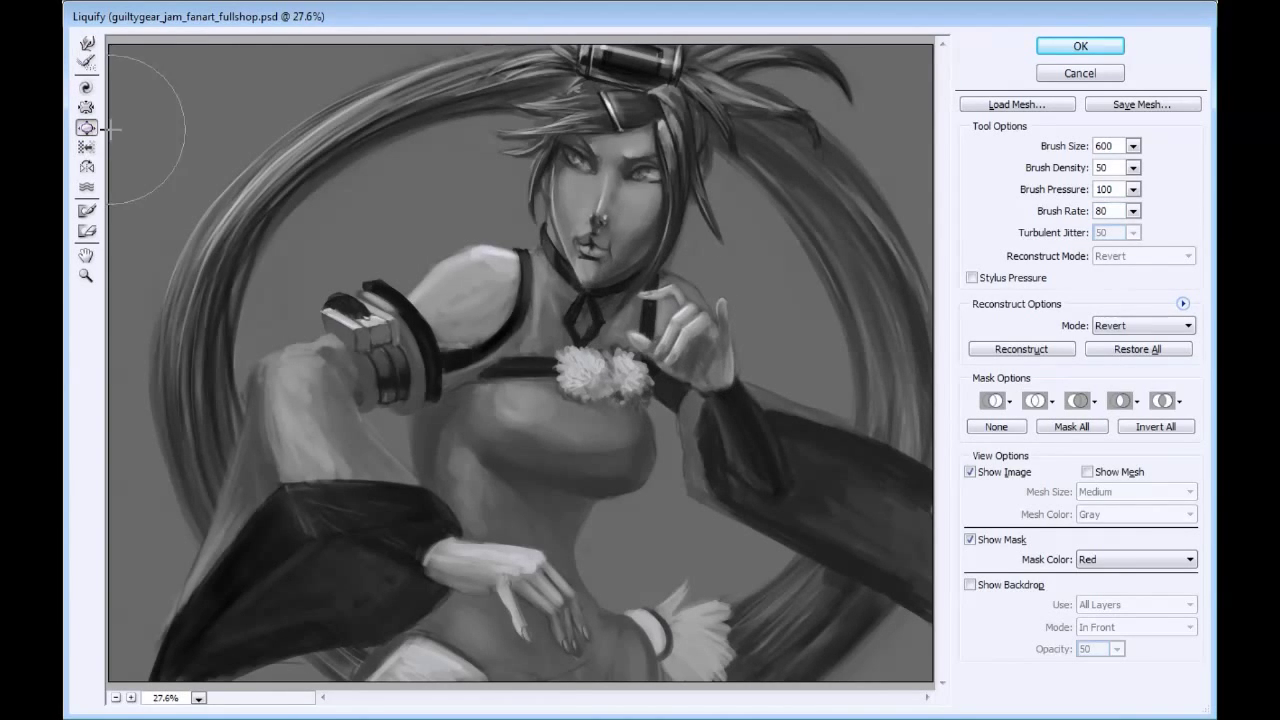
pyautogui.press('[')
pyautogui.press('[')
pyautogui.press('[')
pyautogui.press('[')
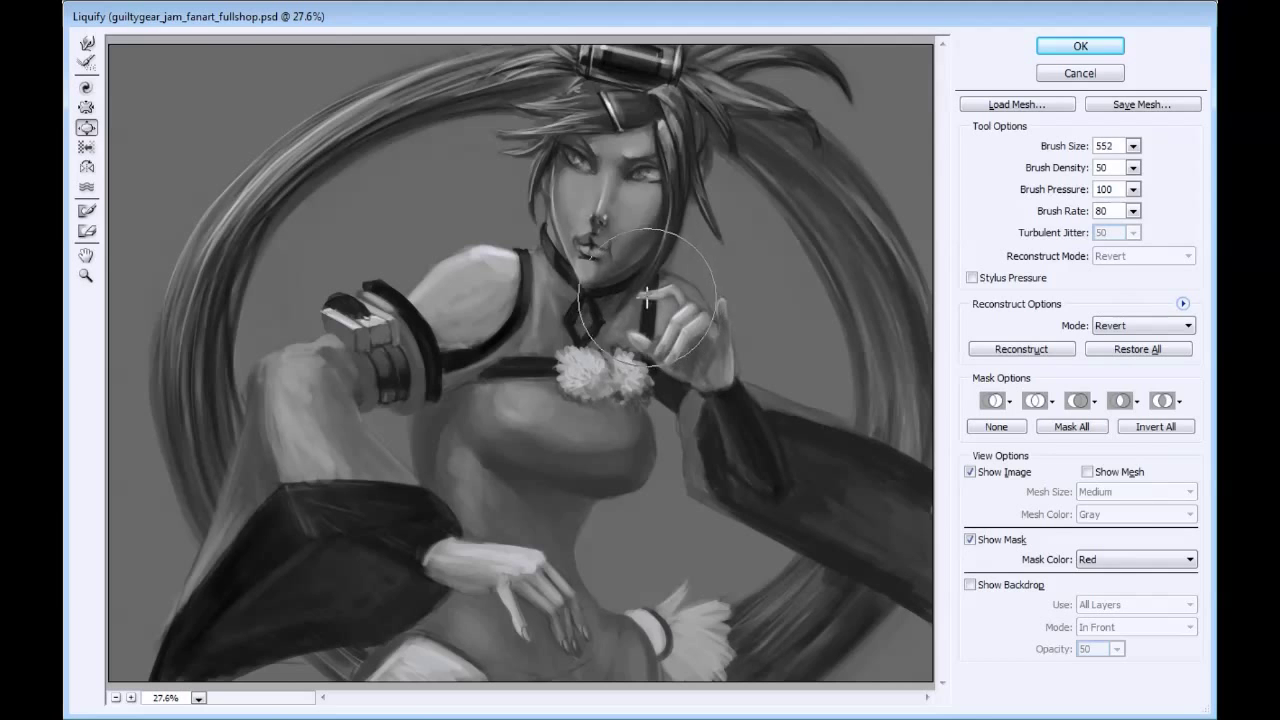
pyautogui.press('[')
pyautogui.press('[')
pyautogui.press('[')
pyautogui.press('[')
pyautogui.press('[')
pyautogui.press('[')
pyautogui.press('[')
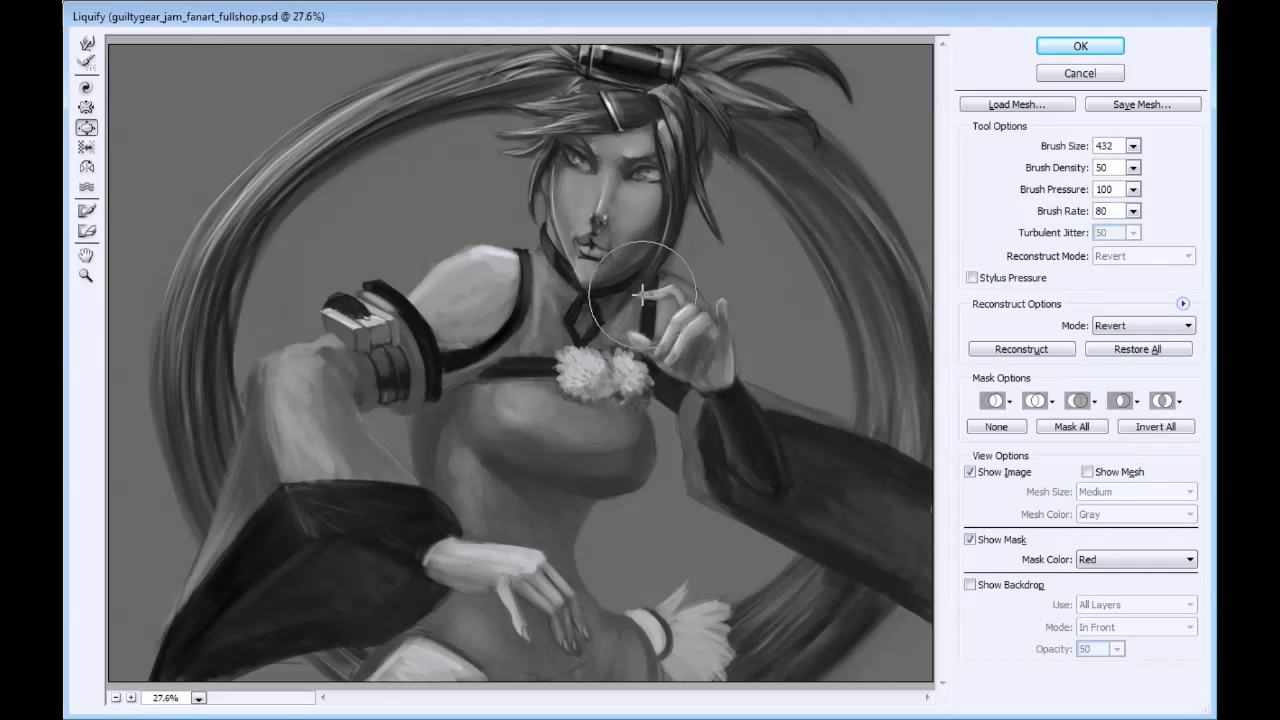
pyautogui.press('[')
pyautogui.press('[')
pyautogui.press('[')
pyautogui.press('[')
pyautogui.press('[')
pyautogui.press('[')
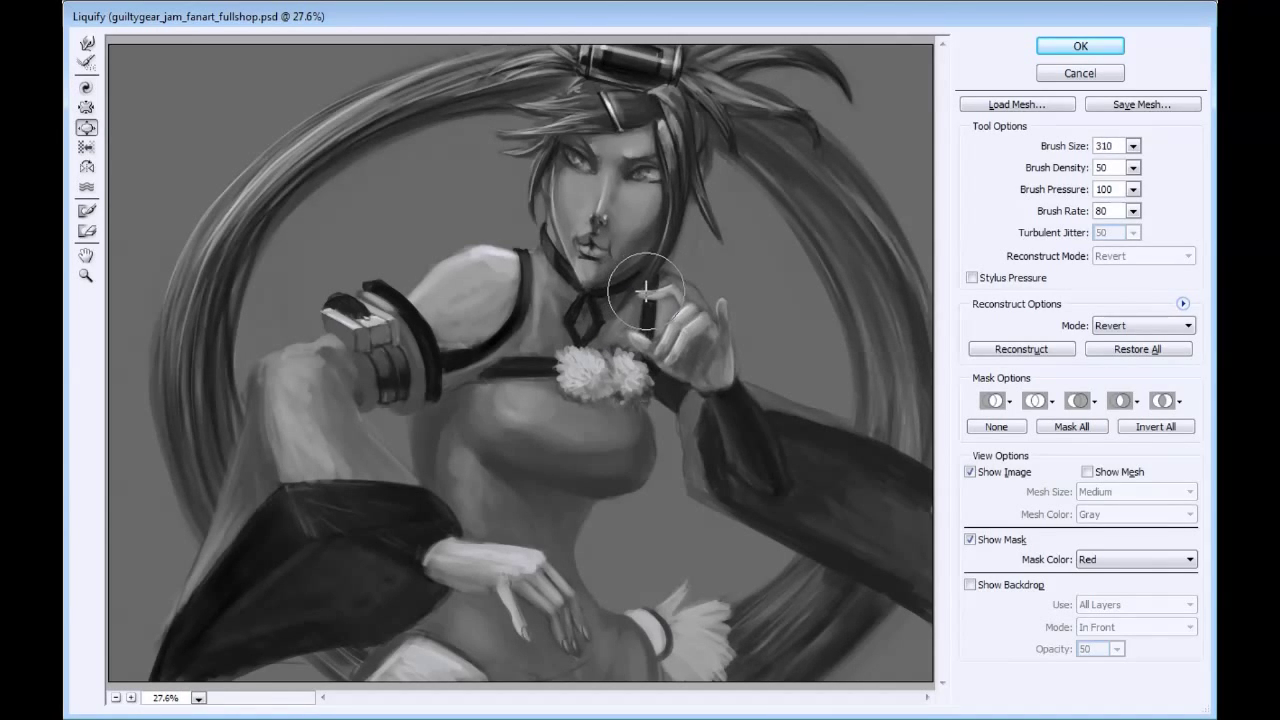
pyautogui.moveTo(651, 293); pyautogui.dragTo(658, 292)
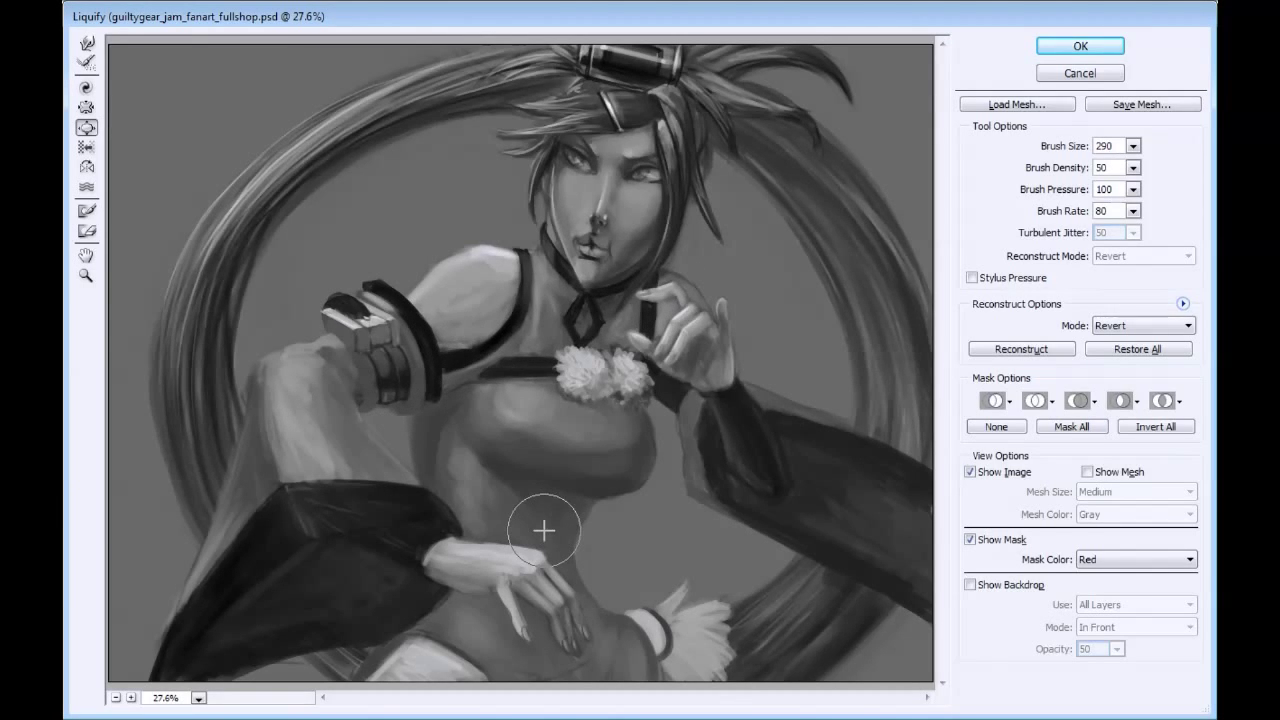
pyautogui.press('Return')
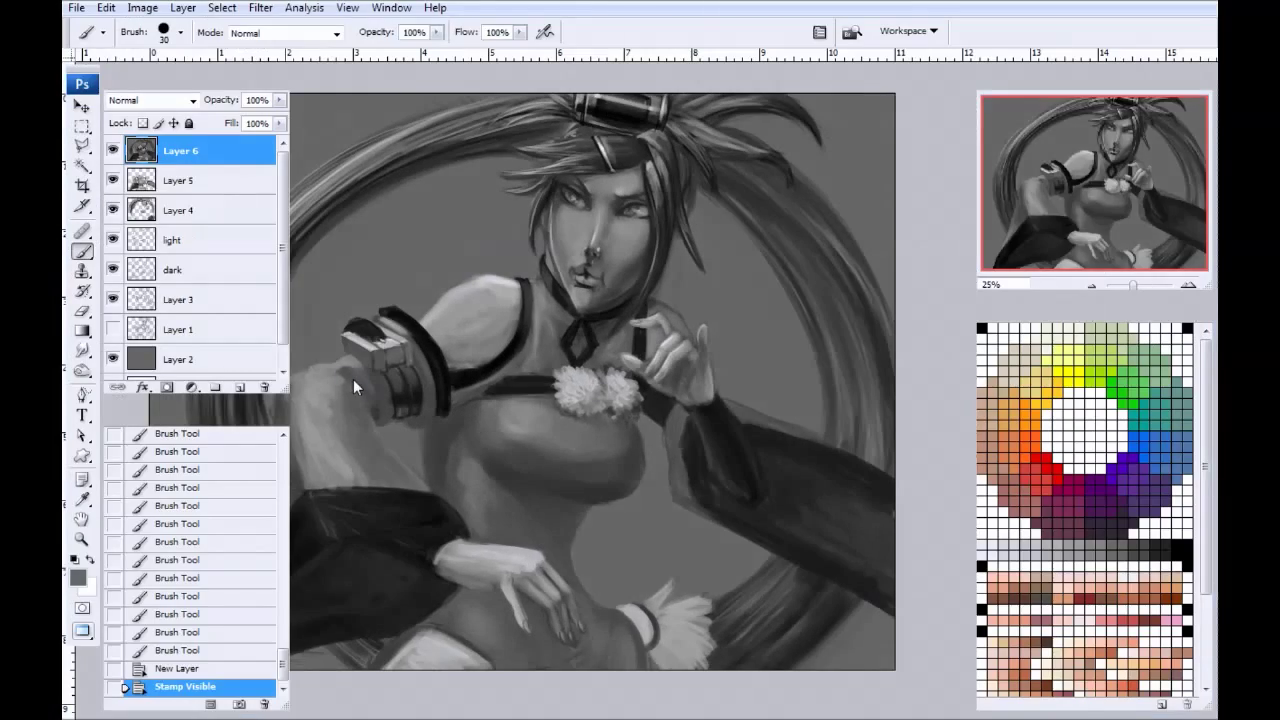
# Step: On a new layer, touch up the dark strap and the skin around the raised hand's index finger with black and sampled grey at 30 px
pyautogui.hotkey('ctrl', '+')
pyautogui.hotkey('ctrl', '+')
pyautogui.hotkey('ctrl', '+')
pyautogui.moveTo(658, 309); pyautogui.dragTo(393, 367)
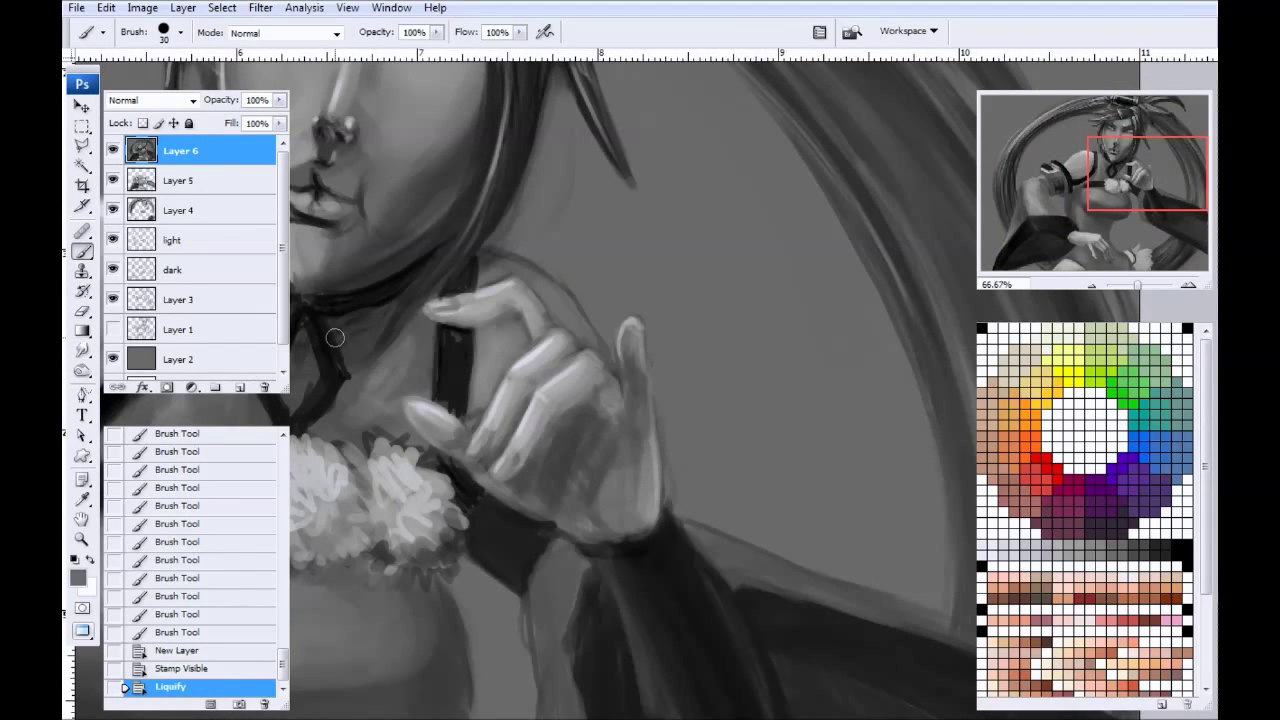
pyautogui.click(239, 387)
pyautogui.press('d')
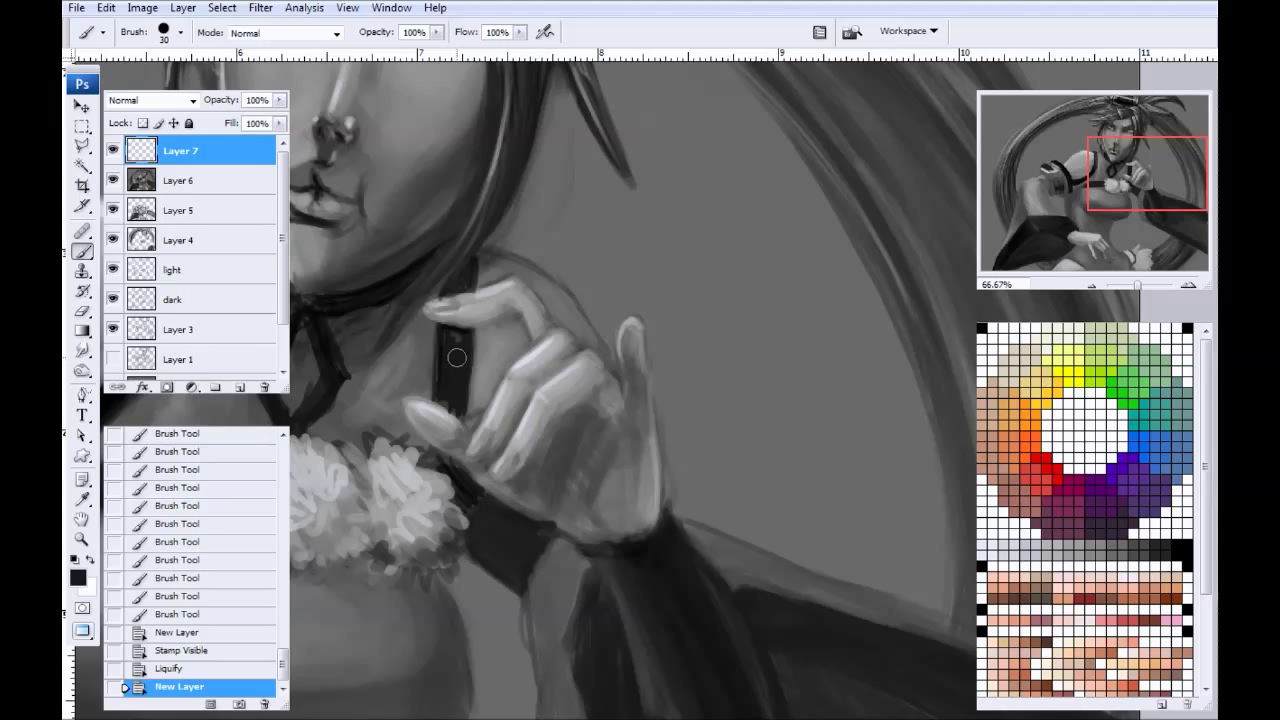
pyautogui.moveTo(457, 339)
pyautogui.mouseDown()
pyautogui.moveTo(454, 350)
pyautogui.moveTo(490, 326)
pyautogui.mouseUp()
pyautogui.keyDown('alt'); pyautogui.click(500, 343); pyautogui.keyUp('alt')
pyautogui.moveTo(502, 322)
pyautogui.mouseDown()
pyautogui.moveTo(513, 333)
pyautogui.moveTo(489, 334)
pyautogui.moveTo(484, 360)
pyautogui.mouseUp()
pyautogui.moveTo(499, 283); pyautogui.dragTo(500, 269)
pyautogui.moveTo(533, 290); pyautogui.dragTo(482, 255)
pyautogui.hotkey('ctrl', '-')
pyautogui.hotkey('ctrl', '-')
pyautogui.hotkey('ctrl', '-')
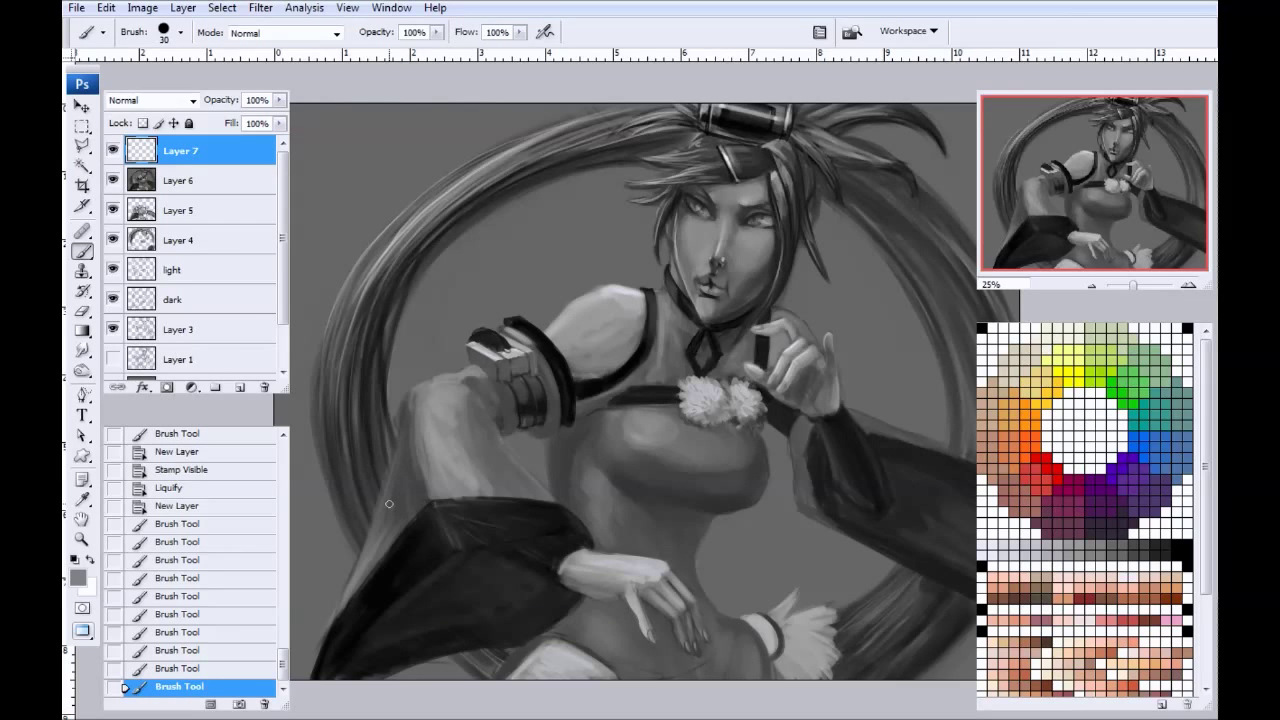
# Step: Select the stamped artwork layer, Layer 6, and open the Liquify filter on it
pyautogui.moveTo(579, 427); pyautogui.dragTo(487, 378)
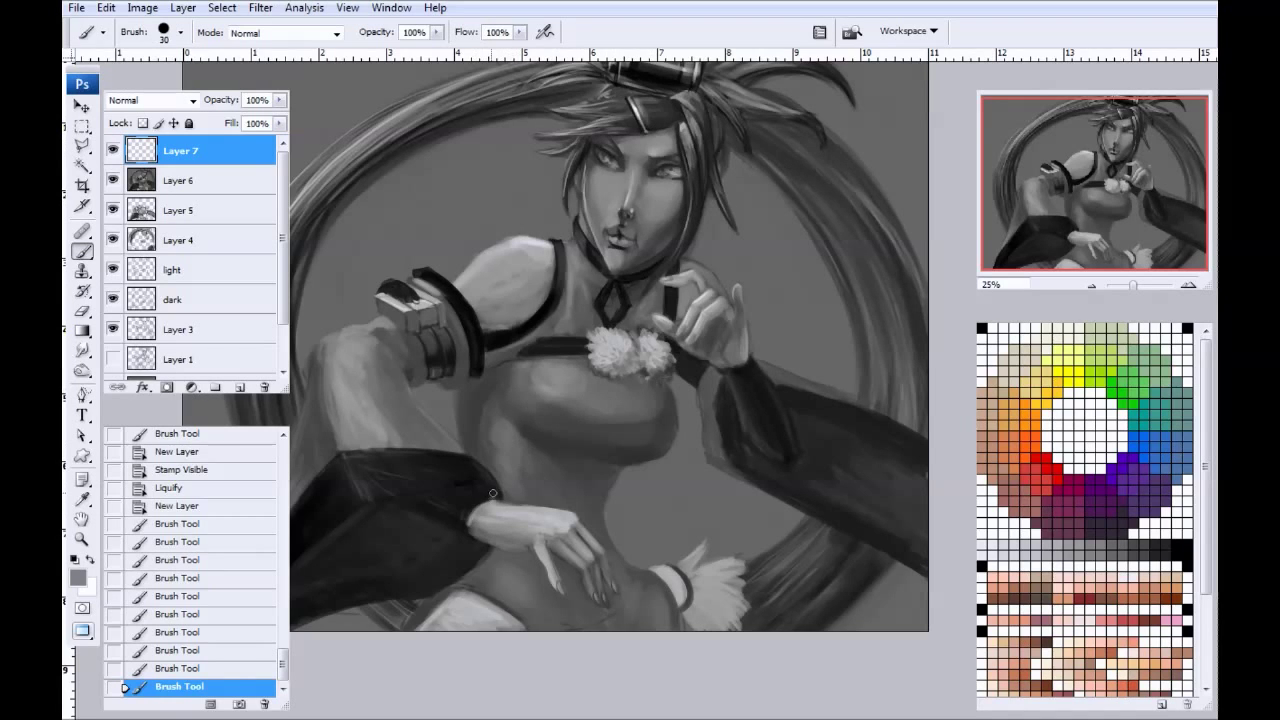
pyautogui.moveTo(584, 426); pyautogui.dragTo(493, 454)
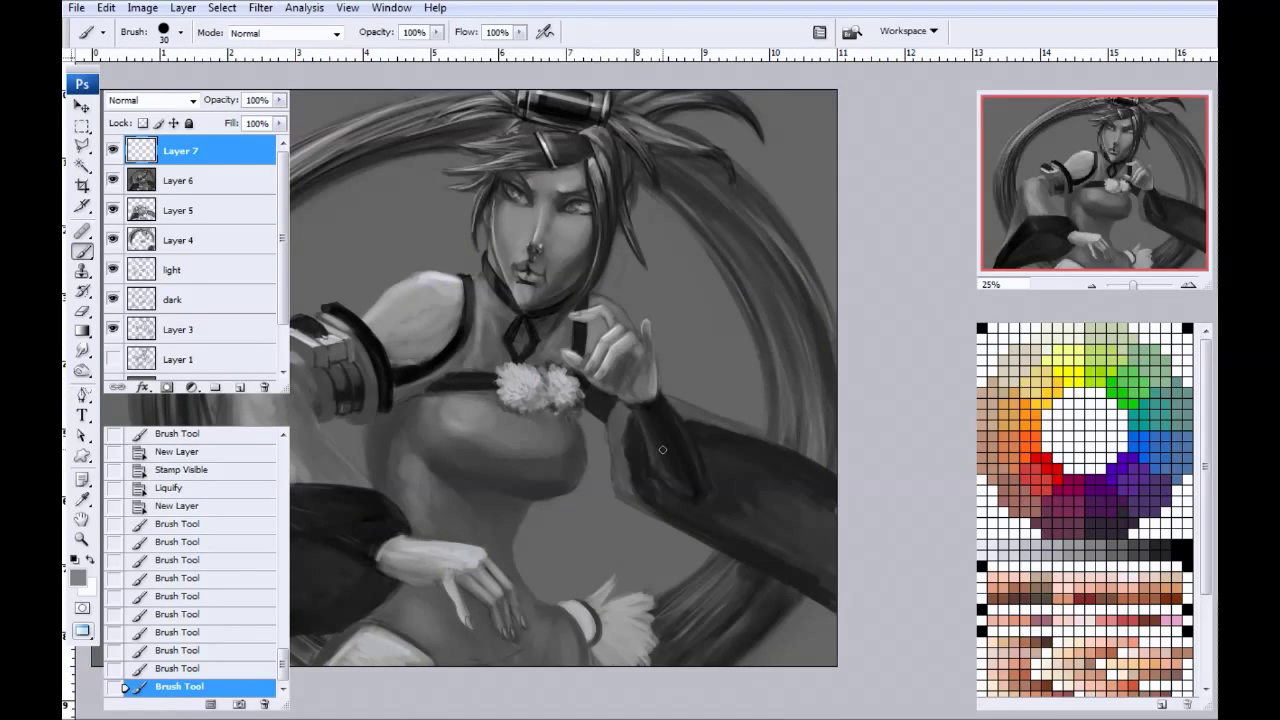
pyautogui.moveTo(474, 336); pyautogui.dragTo(477, 366)
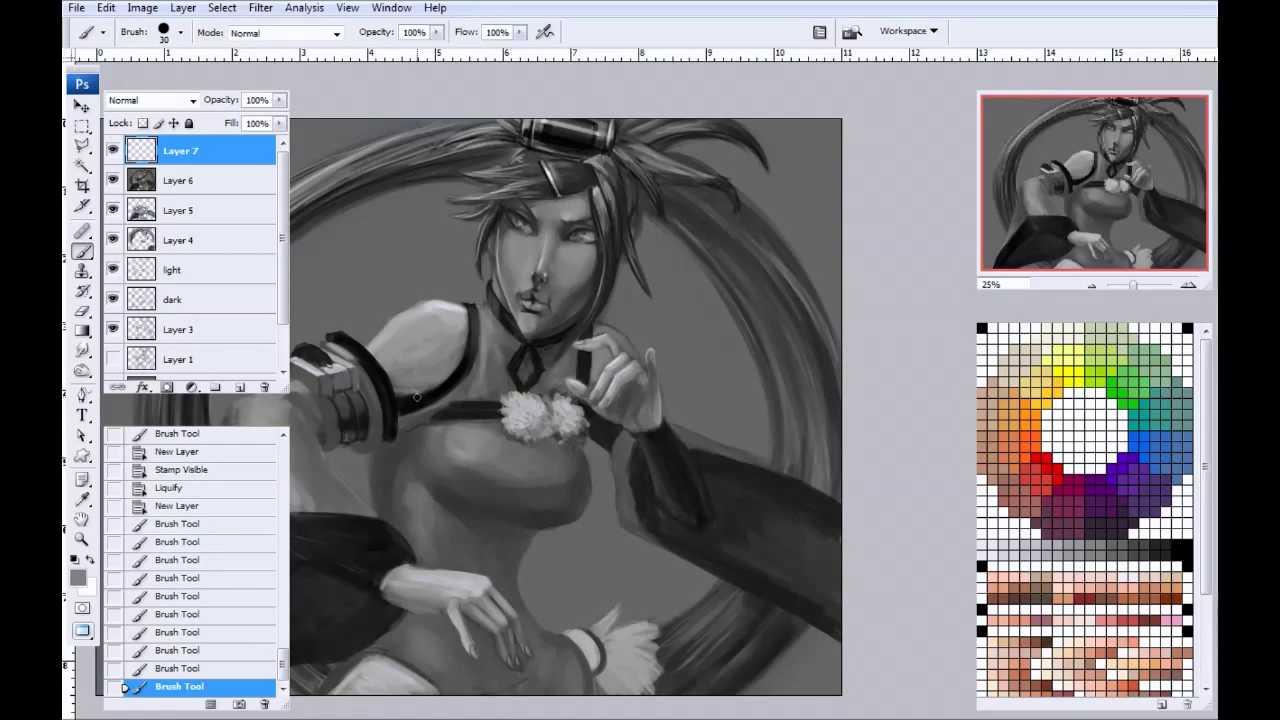
pyautogui.click(260, 8)
pyautogui.click(180, 180)
pyautogui.click(260, 8)
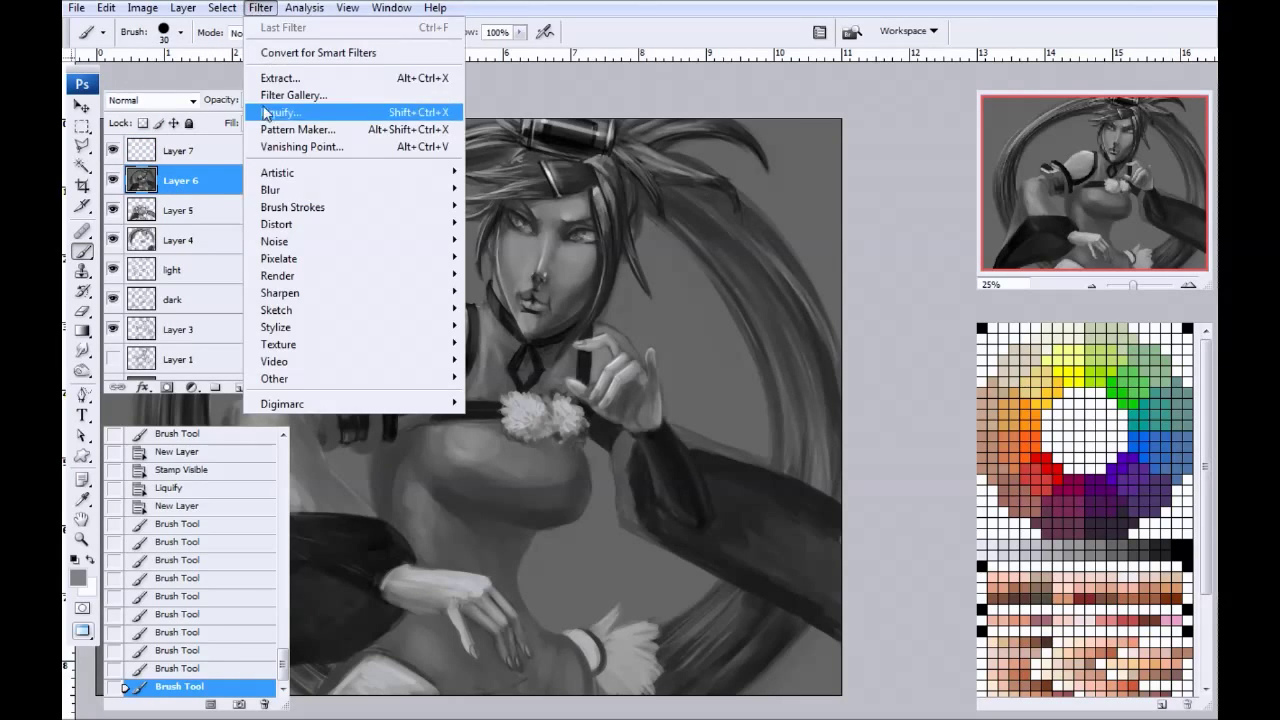
# Step: Open Layer 6 in the Liquify filter and enlarge the brush to size 484
pyautogui.click(278, 112)
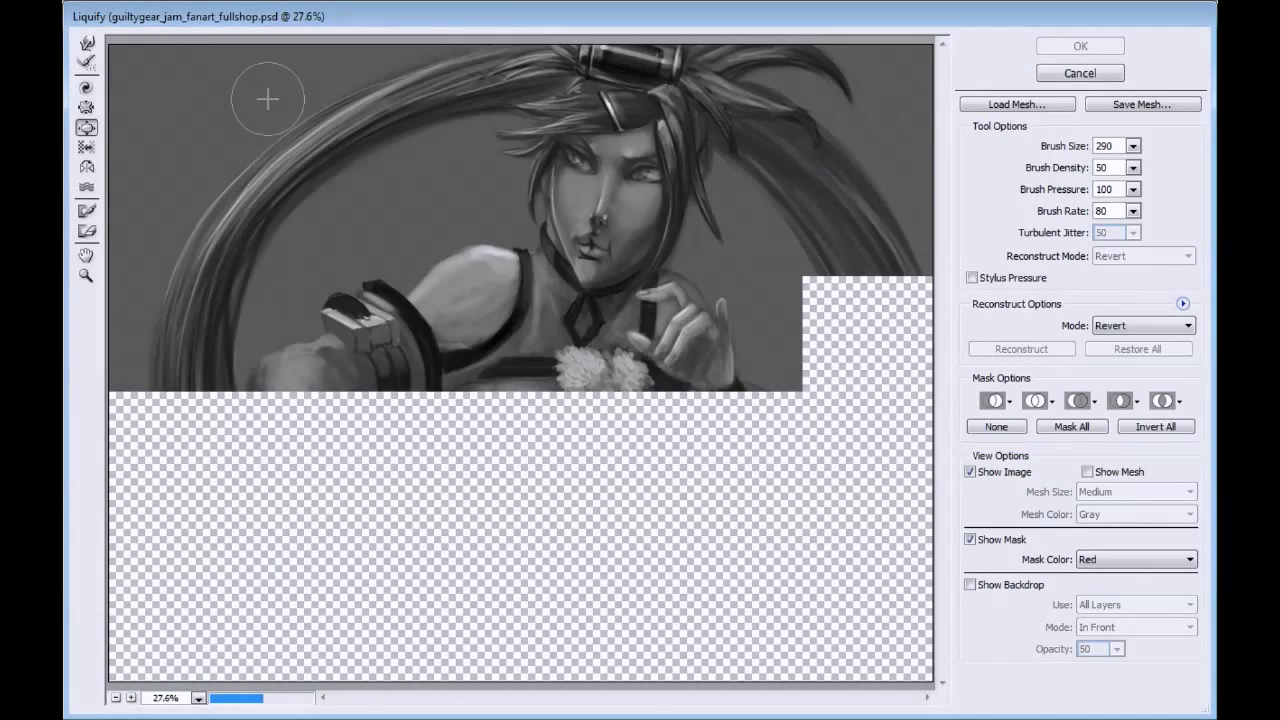
pyautogui.press(']')
pyautogui.press(']')
pyautogui.press(']')
pyautogui.press(']')
pyautogui.press(']')
pyautogui.press(']')
pyautogui.press(']')
pyautogui.press(']')
pyautogui.press(']')
pyautogui.press(']')
pyautogui.press(']')
pyautogui.press(']')
pyautogui.press(']')
pyautogui.press(']')
pyautogui.press(']')
pyautogui.press(']')
pyautogui.press(']')
pyautogui.press(']')
pyautogui.press(']')
pyautogui.press(']')
pyautogui.press(']')
pyautogui.press(']')
pyautogui.press(']')
pyautogui.press(']')
pyautogui.press(']')
pyautogui.press(']')
pyautogui.press(']')
pyautogui.press(']')
pyautogui.press(']')
pyautogui.press(']')
pyautogui.press(']')
pyautogui.moveTo(575, 133); pyautogui.dragTo(574, 126)
pyautogui.hotkey('ctrl', 'z')
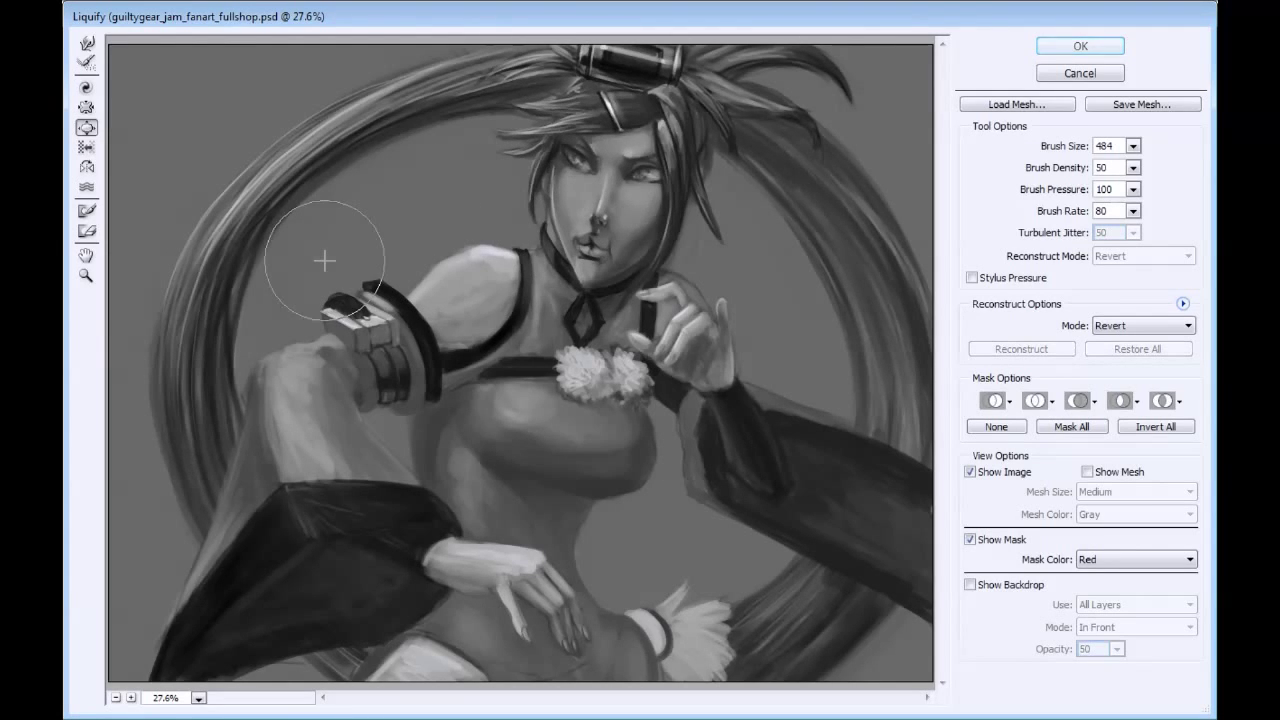
# Step: Reshape the character's hair, eyes, cheek and jaw with small Forward Warp pushes and apply the Liquify result
pyautogui.click(86, 43)
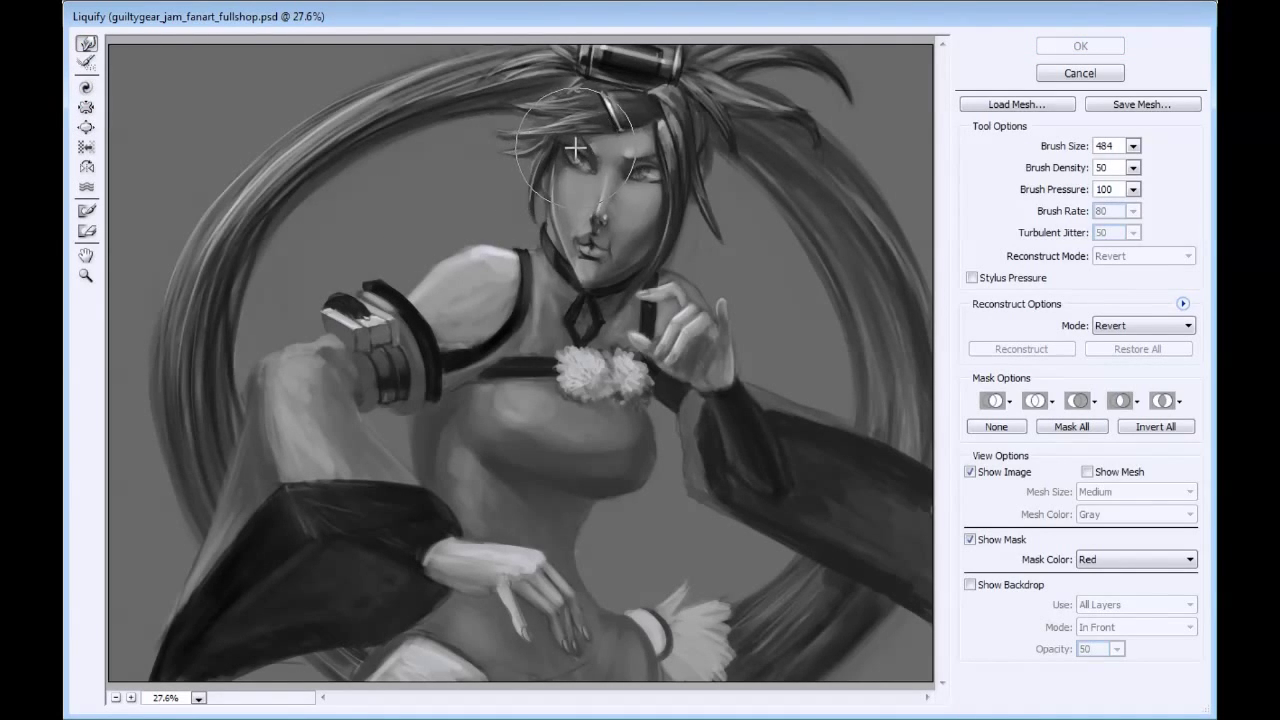
pyautogui.moveTo(559, 128); pyautogui.dragTo(557, 113)
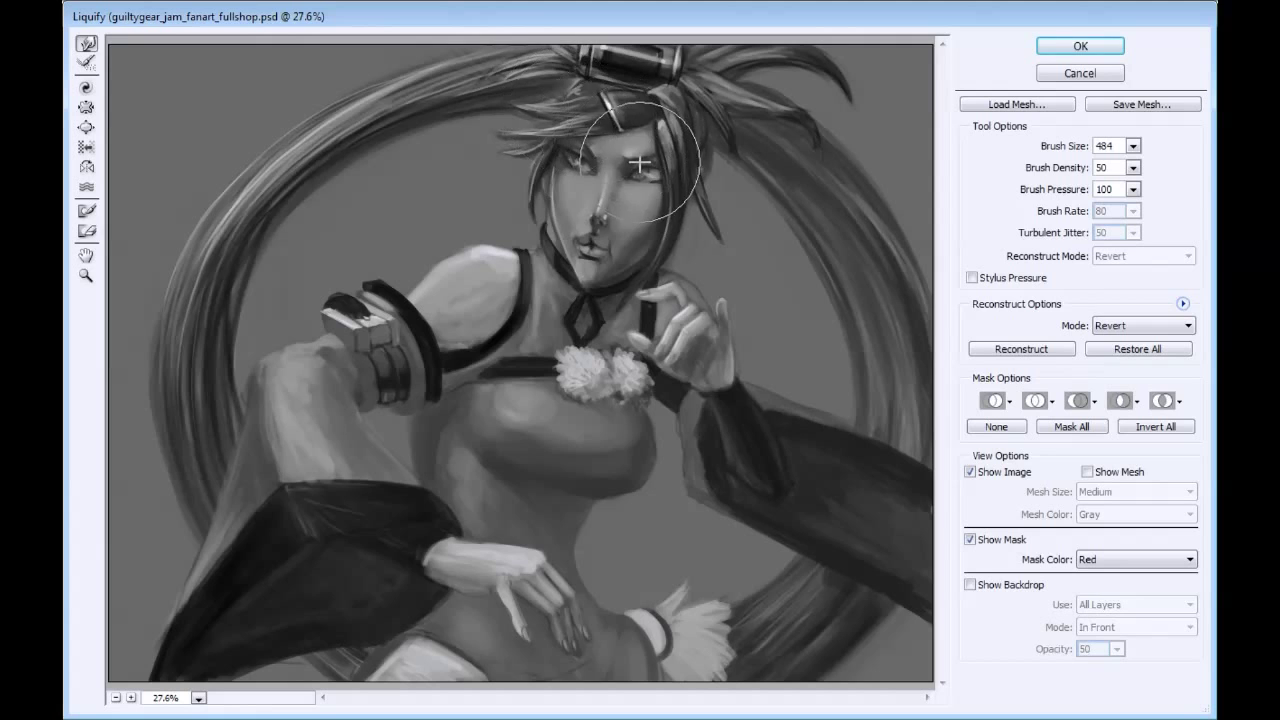
pyautogui.moveTo(573, 125)
pyautogui.mouseDown()
pyautogui.moveTo(587, 85)
pyautogui.moveTo(555, 72)
pyautogui.mouseUp()
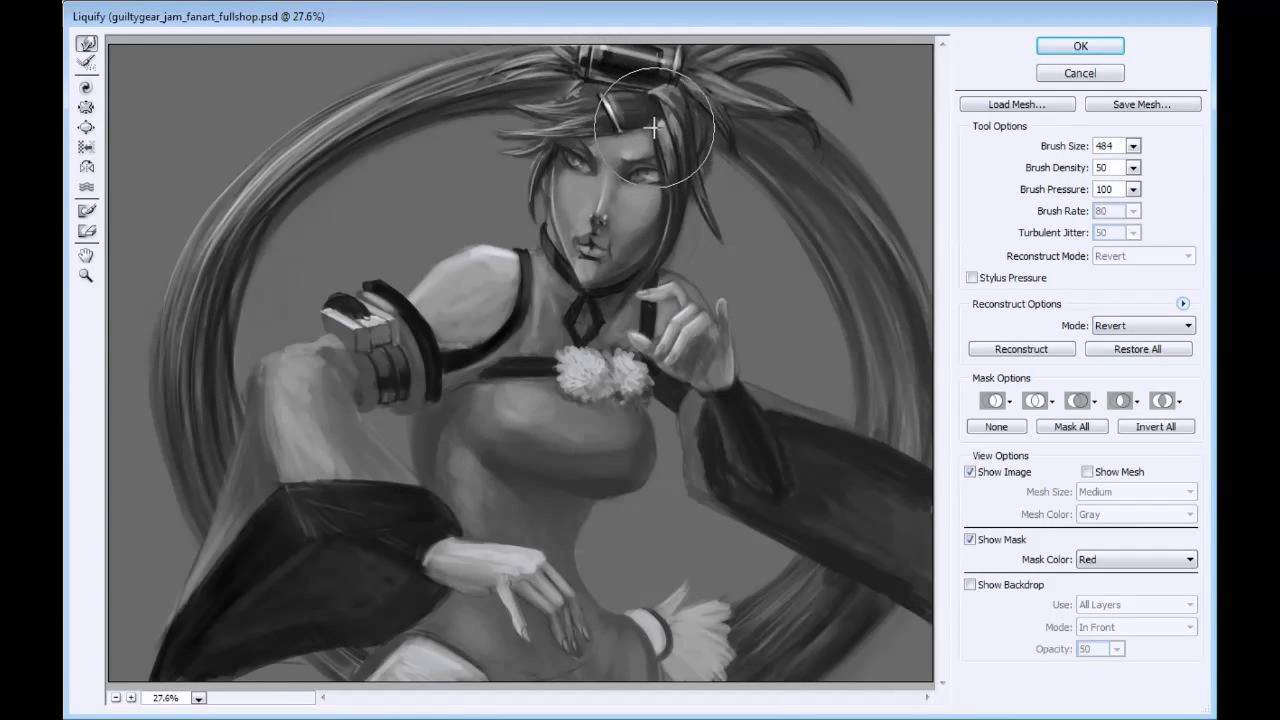
pyautogui.moveTo(654, 171); pyautogui.dragTo(652, 166)
pyautogui.moveTo(571, 168); pyautogui.dragTo(569, 164)
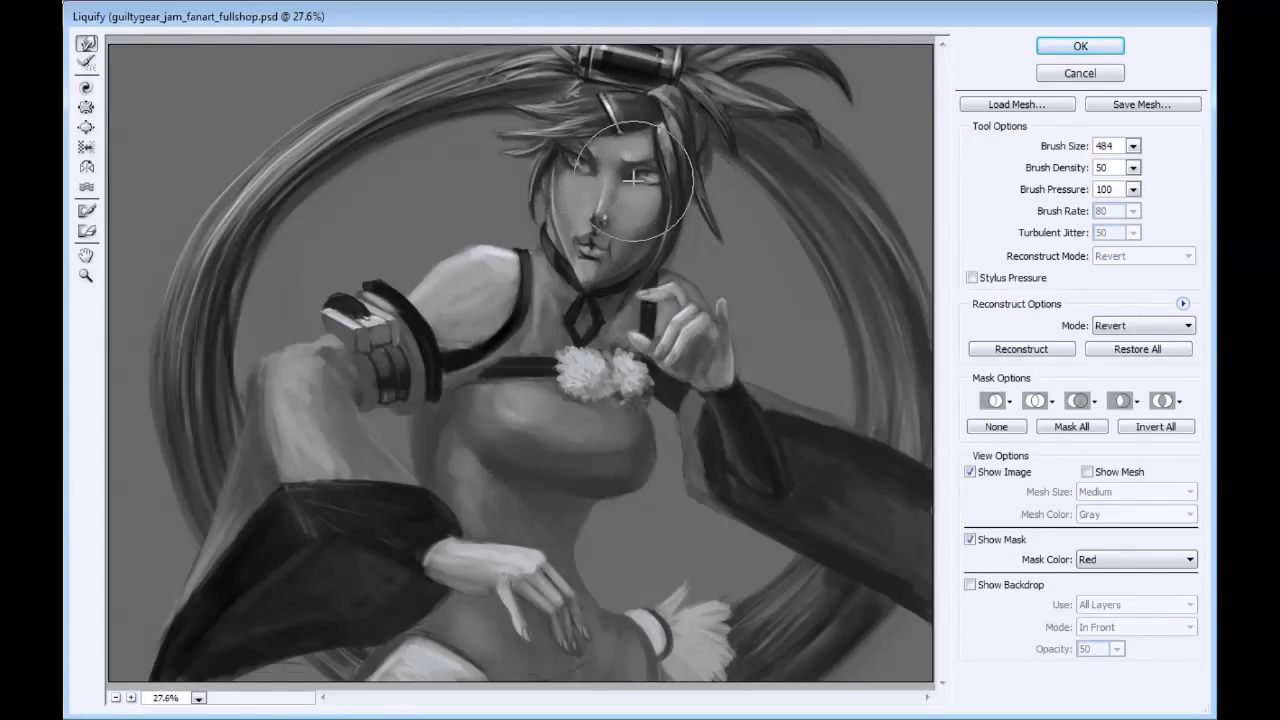
pyautogui.moveTo(580, 284); pyautogui.dragTo(579, 279)
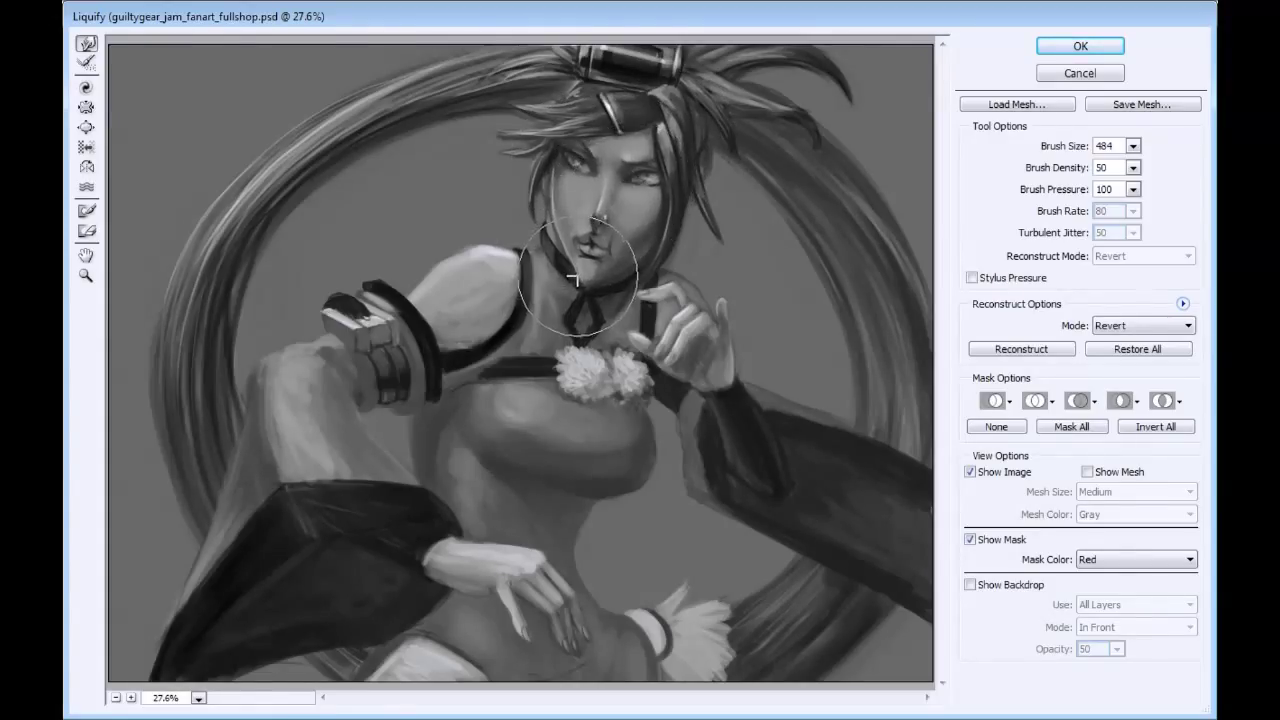
pyautogui.moveTo(548, 204)
pyautogui.mouseDown()
pyautogui.moveTo(632, 244)
pyautogui.moveTo(545, 204)
pyautogui.mouseUp()
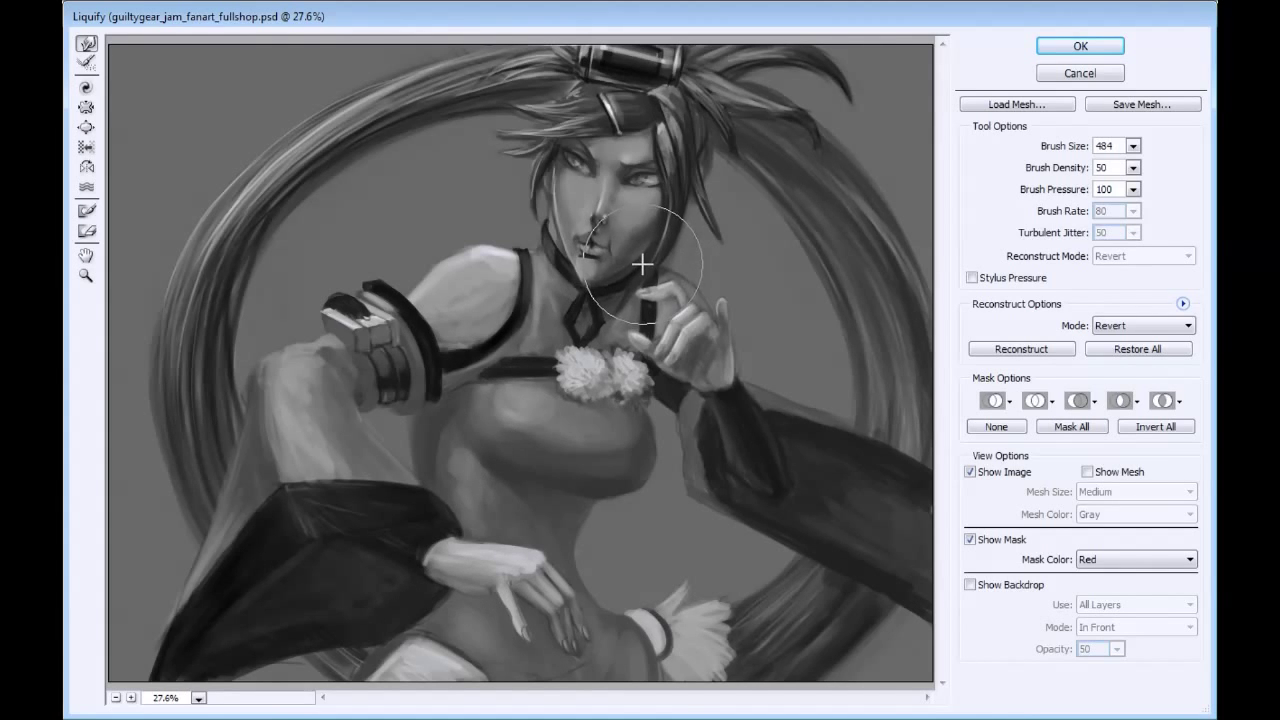
pyautogui.click(1075, 50)
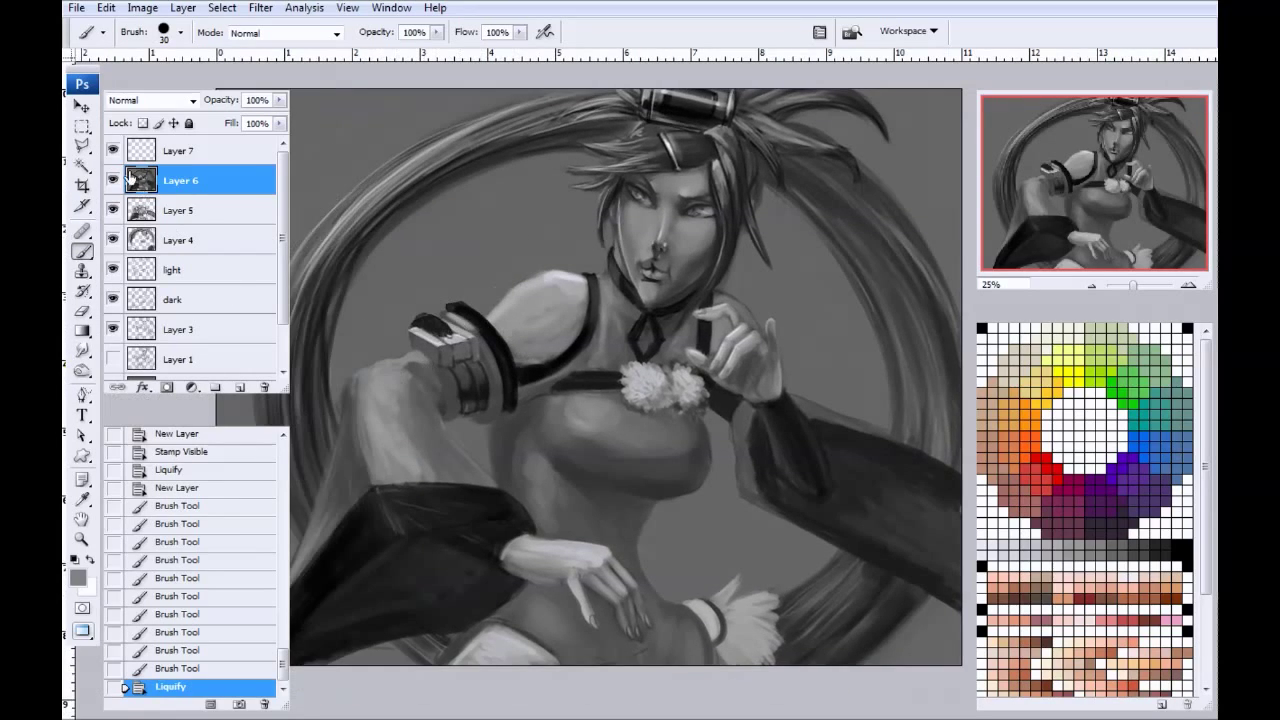
# Step: Compare the painting with Layer 6 hidden and shown, and merge Layer 7 down into Layer 6
pyautogui.click(114, 181)
pyautogui.click(114, 181)
pyautogui.click(114, 181)
pyautogui.click(114, 181)
pyautogui.click(139, 157)
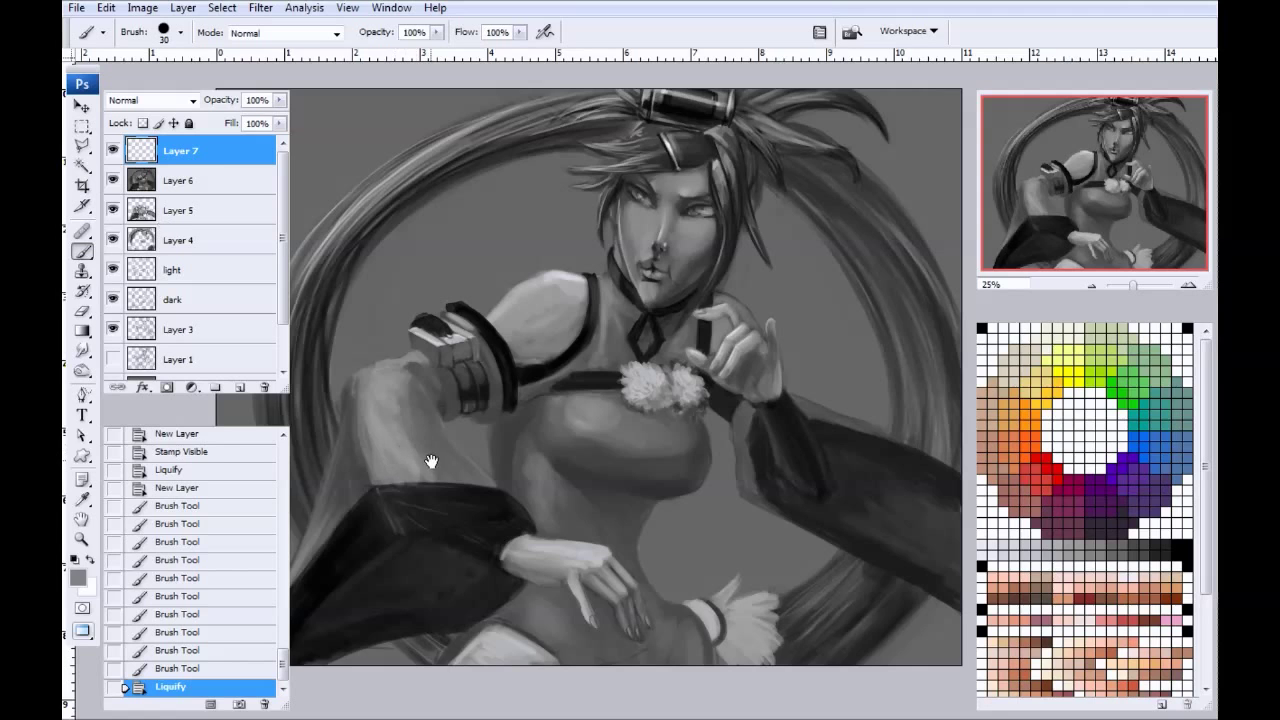
pyautogui.moveTo(410, 439); pyautogui.dragTo(403, 458)
pyautogui.hotkey('ctrl', 'e')
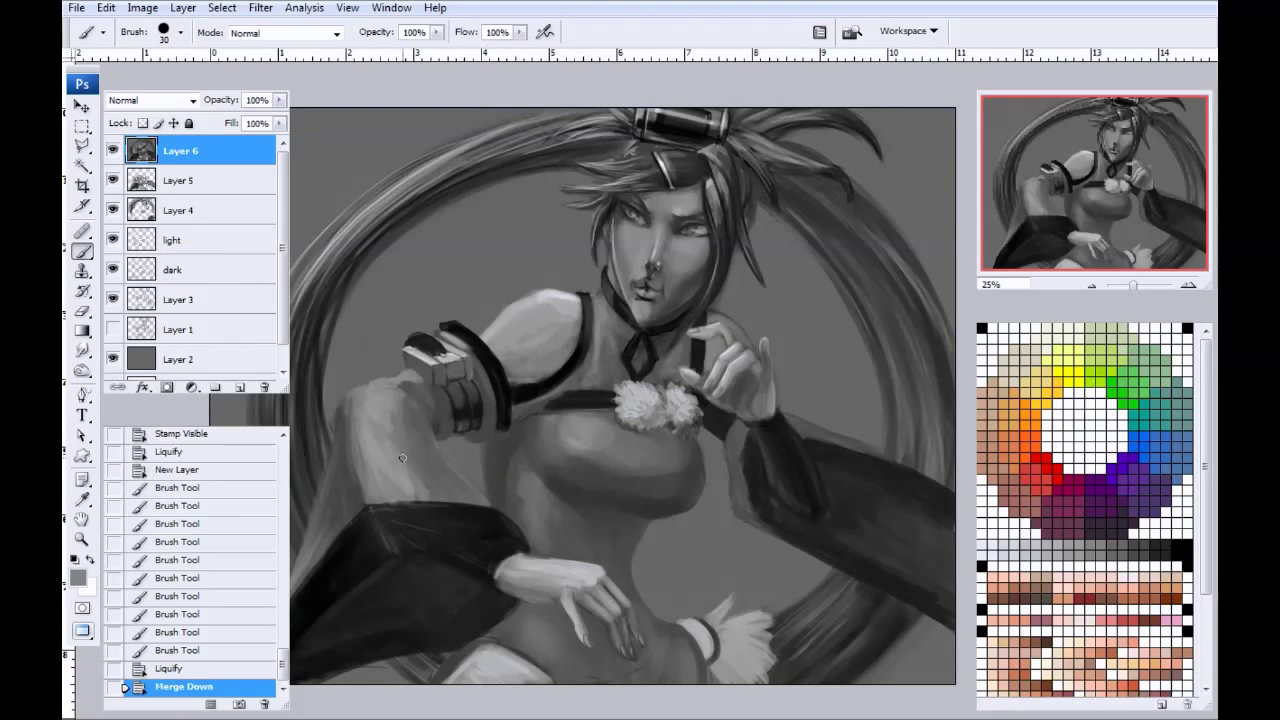
# Step: Add a new empty layer above Layer 6 and set its blending mode to Overlay
pyautogui.hotkey('ctrl', 'shift', 'alt', 'n')
pyautogui.moveTo(431, 557); pyautogui.dragTo(508, 496)
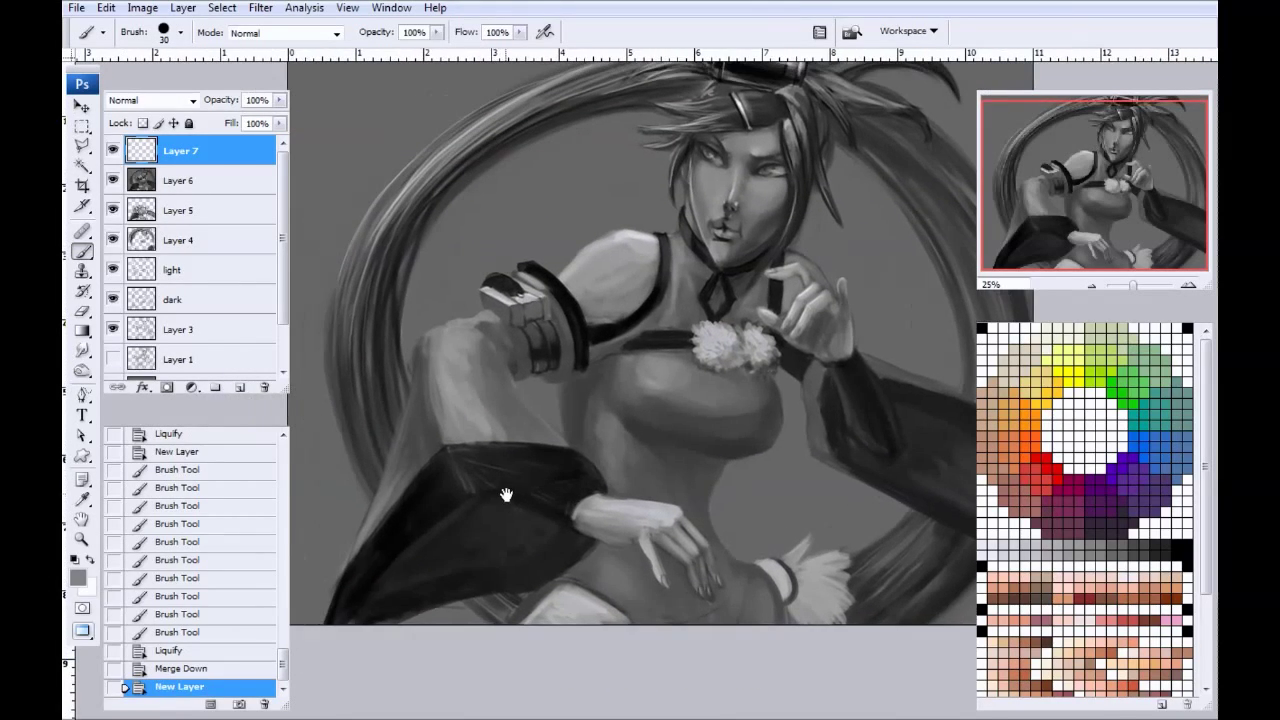
pyautogui.moveTo(461, 548); pyautogui.dragTo(420, 519)
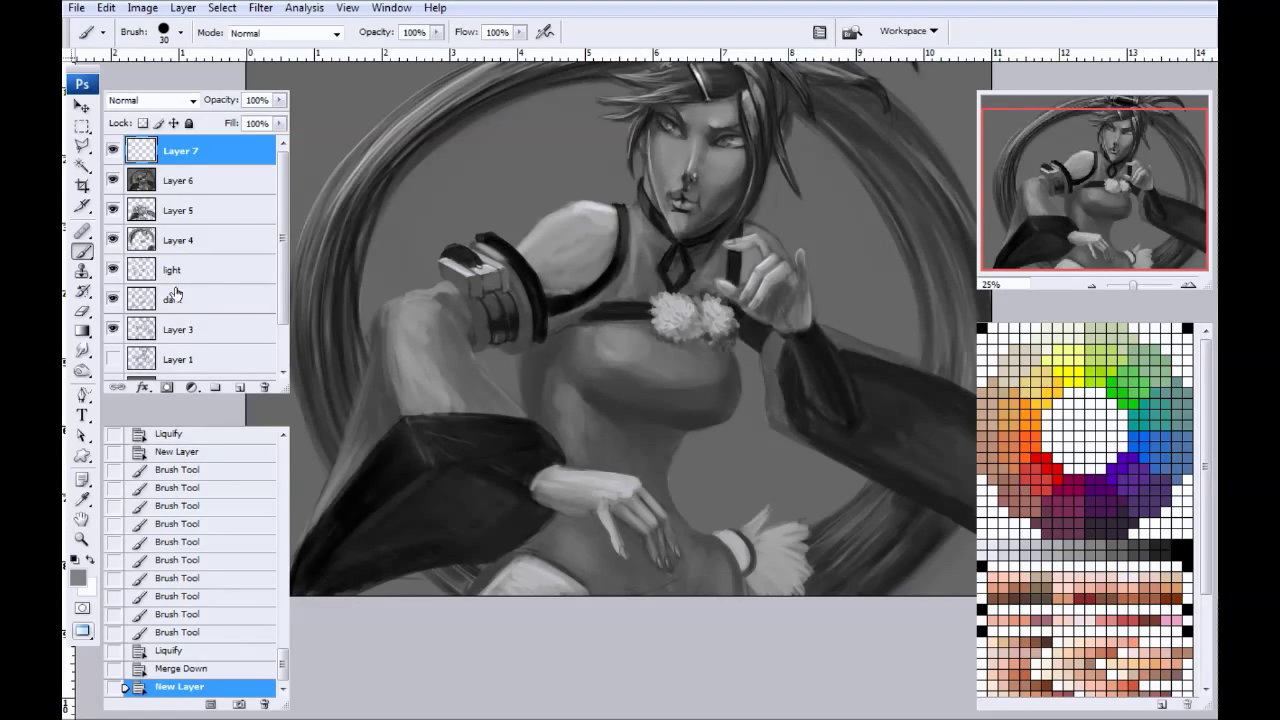
pyautogui.press('v')
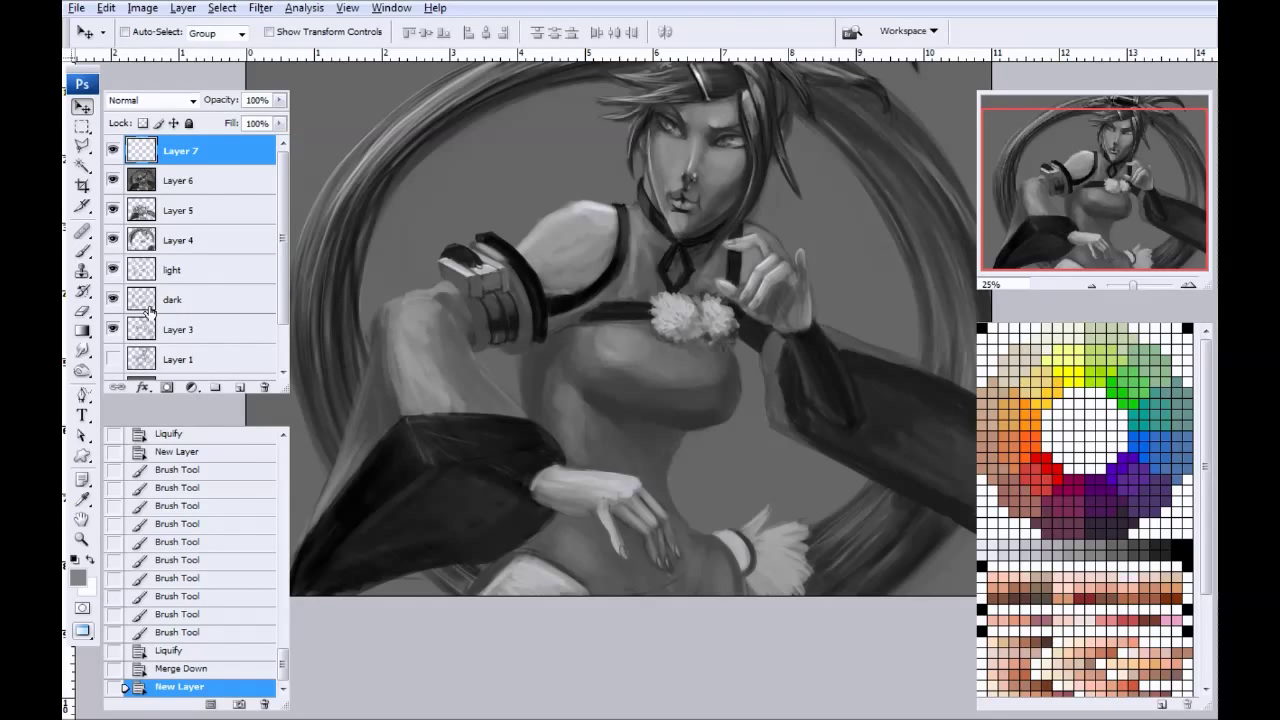
pyautogui.hotkey('shift', 'alt', 'o')
# Step: Pick a red swatch and brush it along the inner band of the character's armband on the Overlay layer
pyautogui.press('b')
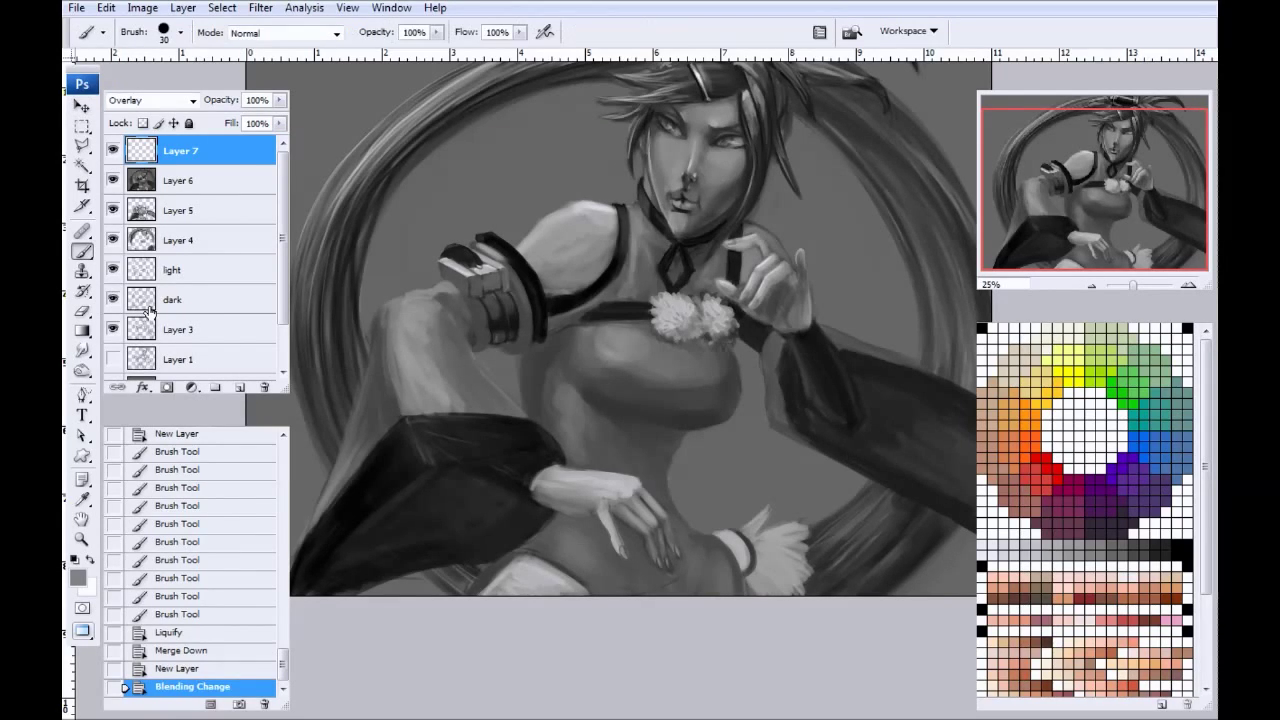
pyautogui.click(1040, 470)
pyautogui.moveTo(496, 254)
pyautogui.mouseDown()
pyautogui.moveTo(518, 317)
pyautogui.moveTo(505, 262)
pyautogui.mouseUp()
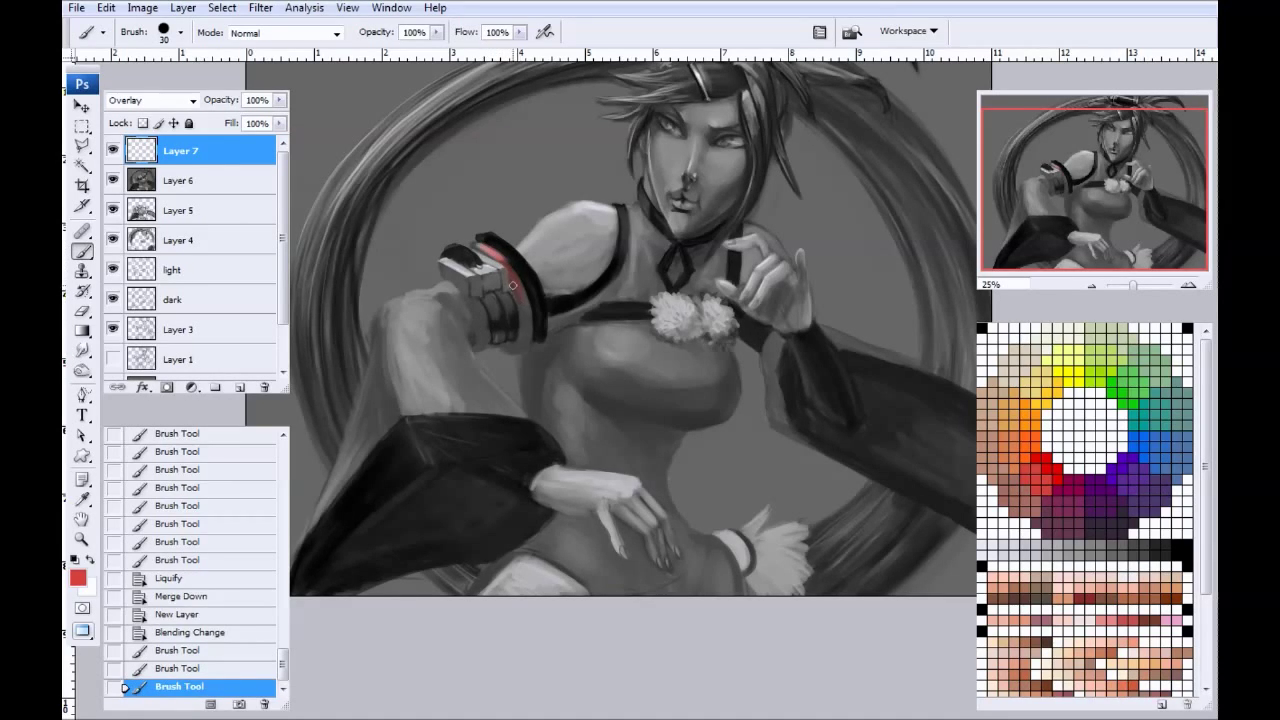
pyautogui.moveTo(517, 345); pyautogui.dragTo(527, 322)
pyautogui.moveTo(524, 318)
pyautogui.mouseDown()
pyautogui.moveTo(510, 348)
pyautogui.moveTo(522, 338)
pyautogui.mouseUp()
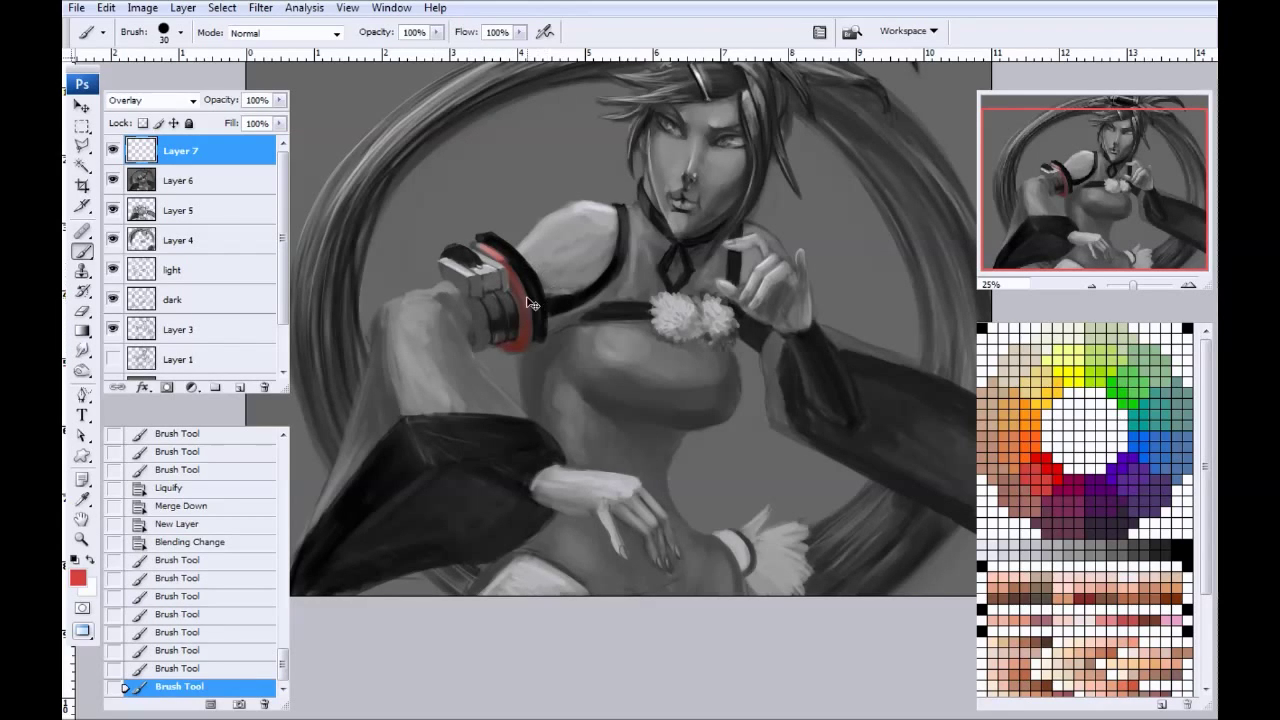
# Step: Paint the collar area of the top red with a size 35 brush, from the neck to the armpit strip
pyautogui.hotkey('ctrl', '+')
pyautogui.moveTo(431, 289)
pyautogui.mouseDown()
pyautogui.moveTo(426, 329)
pyautogui.moveTo(350, 410)
pyautogui.mouseUp()
pyautogui.moveTo(539, 199)
pyautogui.mouseDown()
pyautogui.moveTo(511, 229)
pyautogui.moveTo(522, 197)
pyautogui.moveTo(583, 256)
pyautogui.moveTo(562, 304)
pyautogui.mouseUp()
pyautogui.press(']')
pyautogui.moveTo(580, 272)
pyautogui.mouseDown()
pyautogui.moveTo(568, 297)
pyautogui.moveTo(551, 263)
pyautogui.moveTo(523, 338)
pyautogui.mouseUp()
pyautogui.moveTo(517, 197)
pyautogui.mouseDown()
pyautogui.moveTo(524, 328)
pyautogui.moveTo(555, 311)
pyautogui.moveTo(583, 357)
pyautogui.moveTo(551, 329)
pyautogui.moveTo(559, 366)
pyautogui.moveTo(515, 337)
pyautogui.mouseUp()
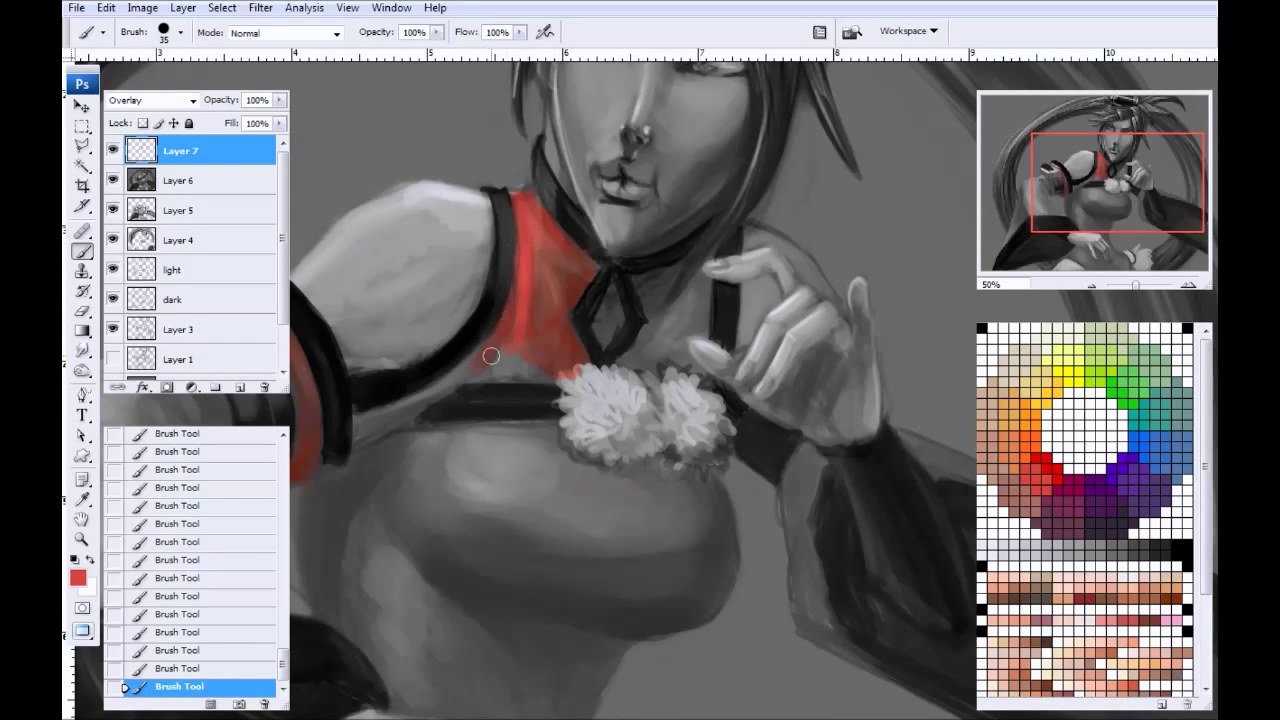
pyautogui.moveTo(555, 376)
pyautogui.mouseDown()
pyautogui.moveTo(464, 376)
pyautogui.moveTo(505, 362)
pyautogui.mouseUp()
pyautogui.moveTo(524, 267); pyautogui.dragTo(518, 195)
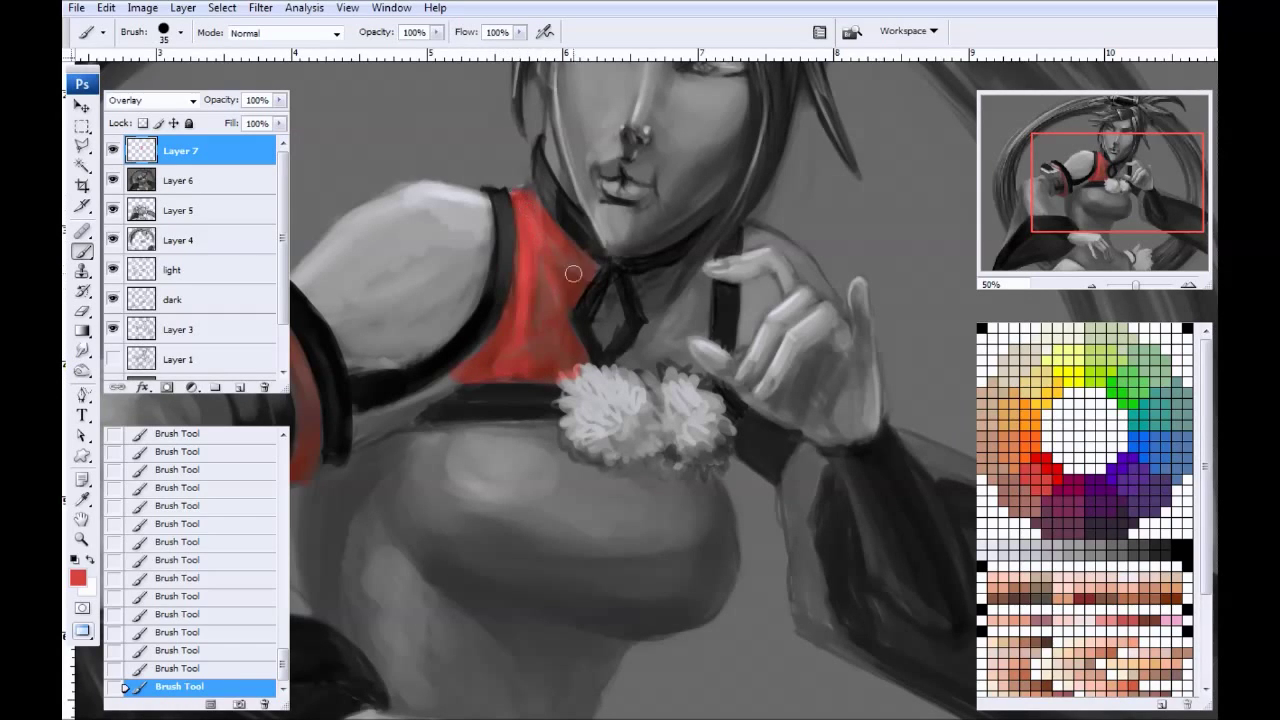
pyautogui.moveTo(425, 381); pyautogui.dragTo(580, 293)
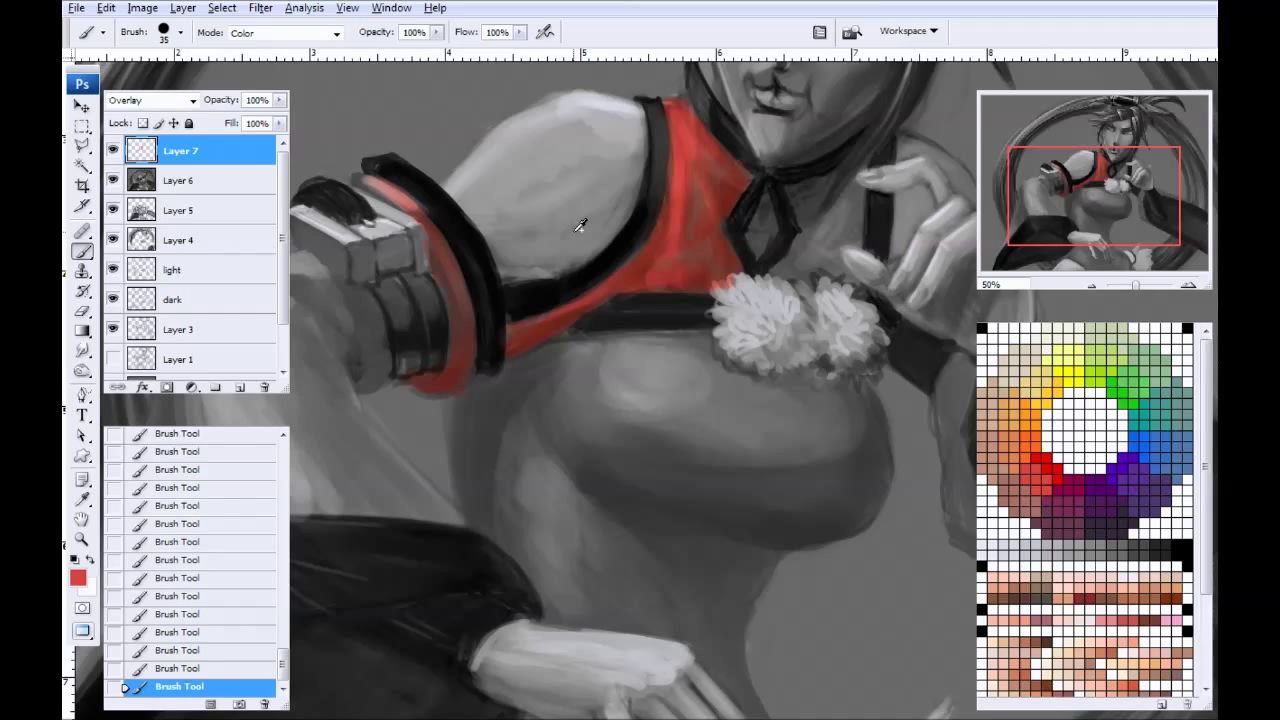
# Step: Try other blending modes such as Color on Layer 7 and restore Overlay
pyautogui.press('v')
pyautogui.hotkey('shift', 'alt', 'c')
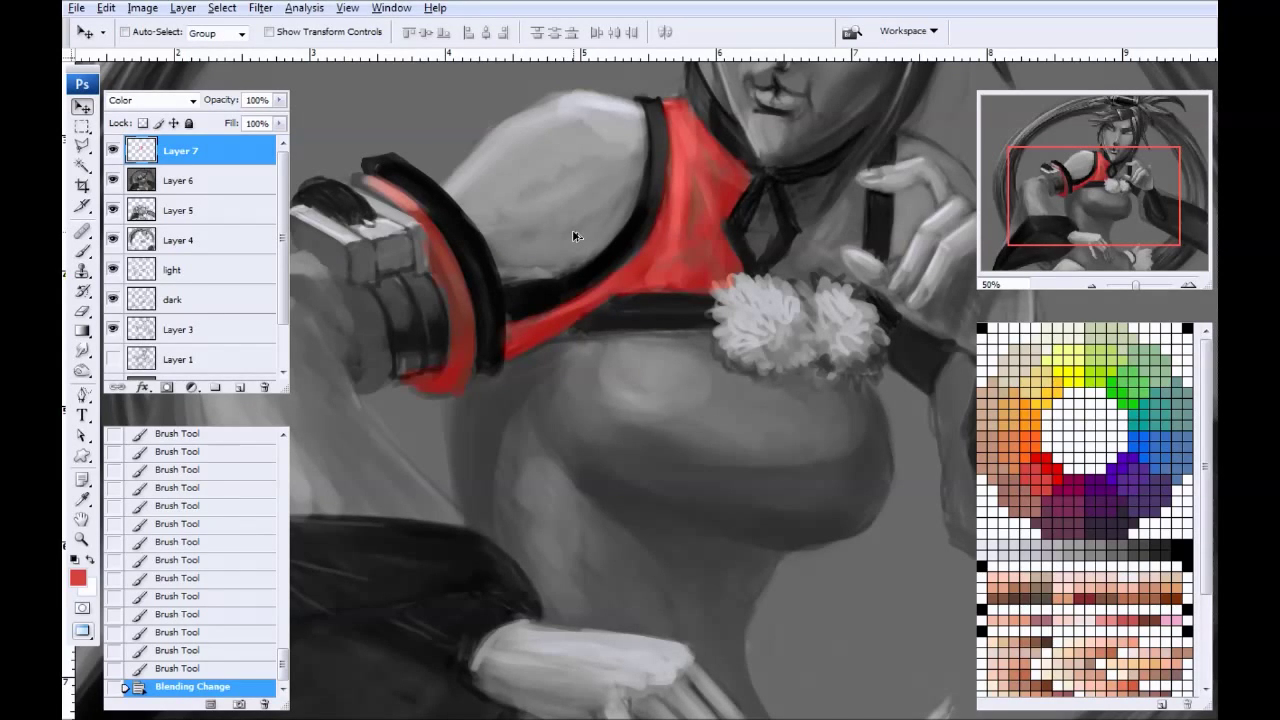
pyautogui.hotkey('shift', 'alt', 'f')
pyautogui.hotkey('shift', 'alt', 'o')
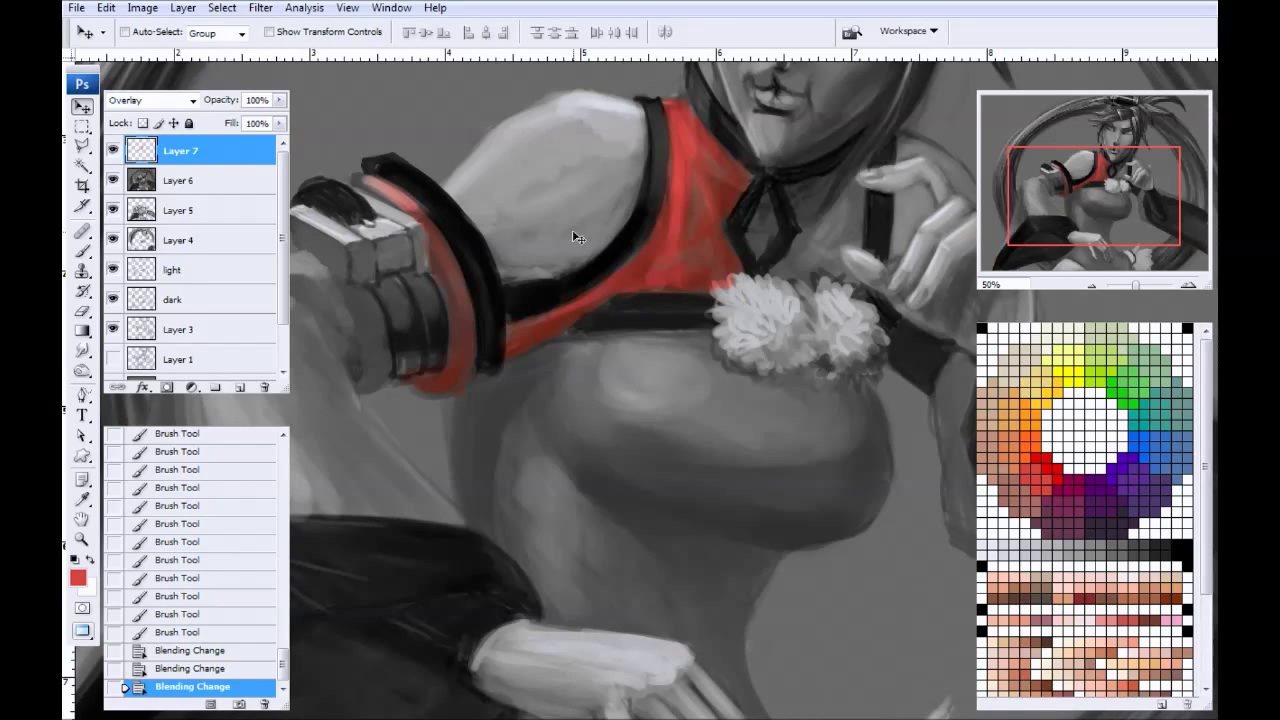
# Step: Paint the other side of the collar red with a size 15 brush, between the neck tie, pom-poms and raised hand
pyautogui.moveTo(681, 362); pyautogui.dragTo(407, 442)
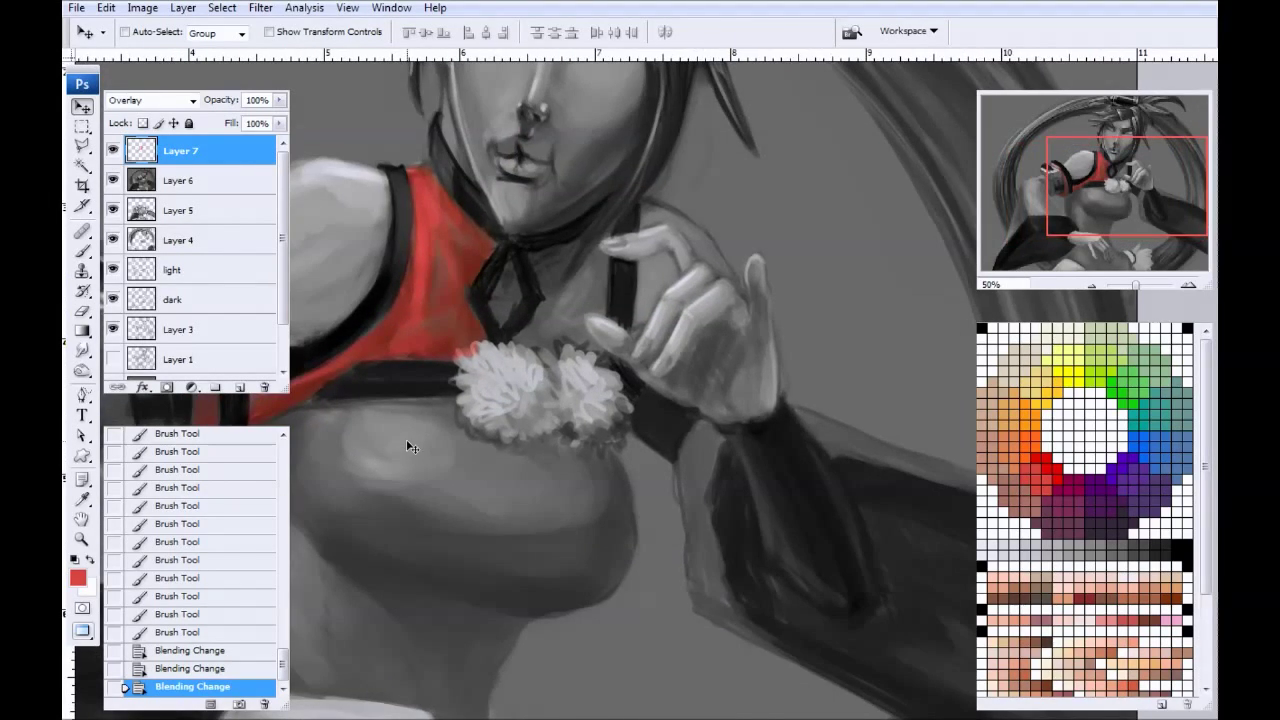
pyautogui.press('b')
pyautogui.press('p')
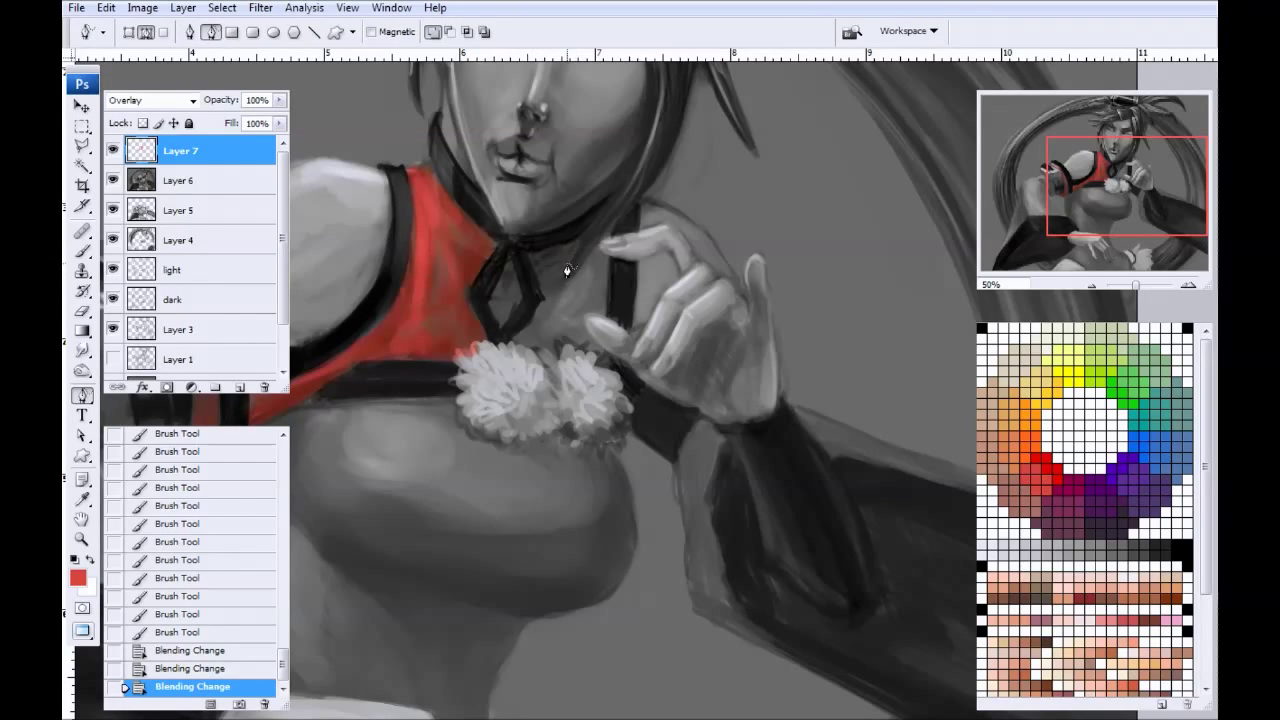
pyautogui.press('b')
pyautogui.press('[')
pyautogui.moveTo(577, 233); pyautogui.dragTo(549, 286)
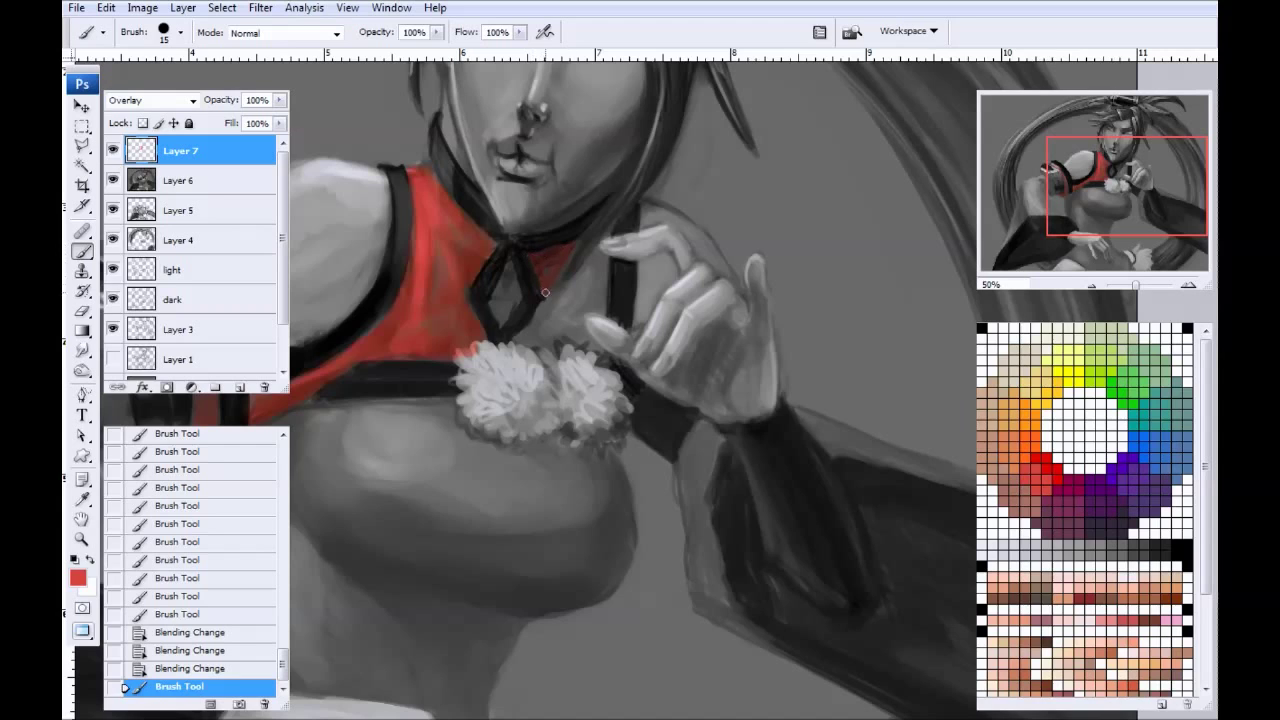
pyautogui.moveTo(543, 300); pyautogui.dragTo(525, 334)
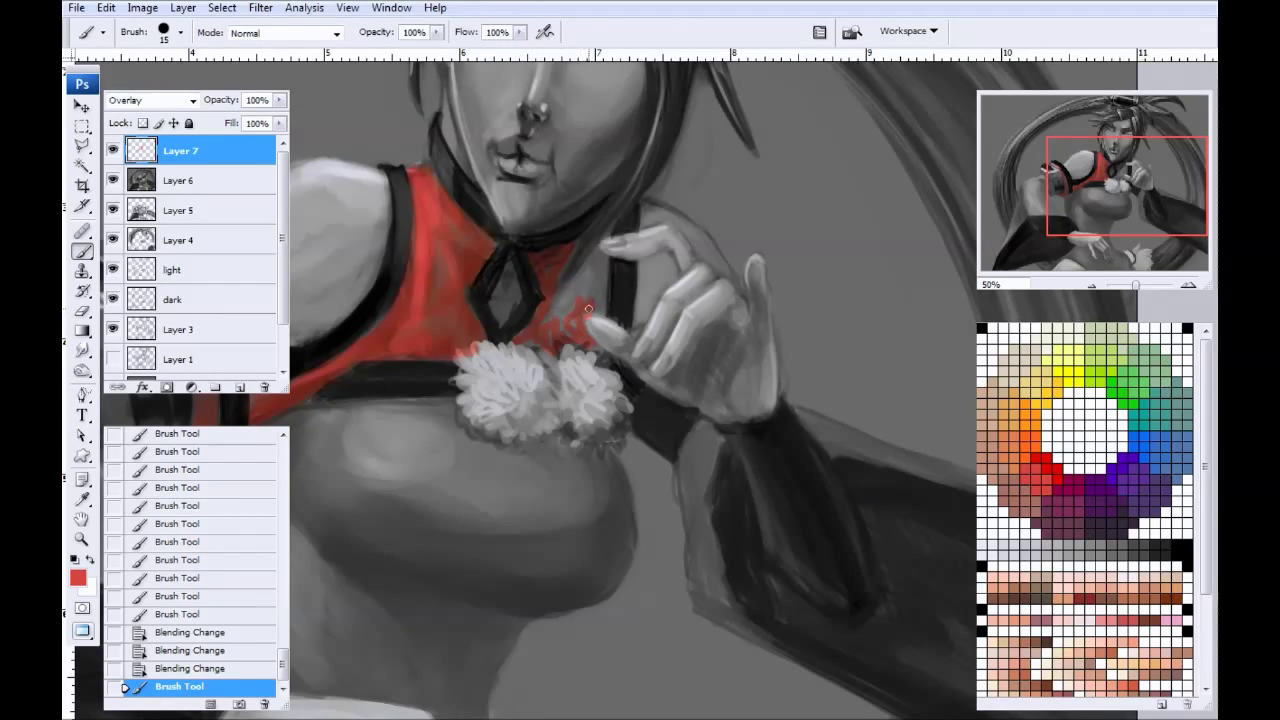
pyautogui.moveTo(599, 292); pyautogui.dragTo(596, 298)
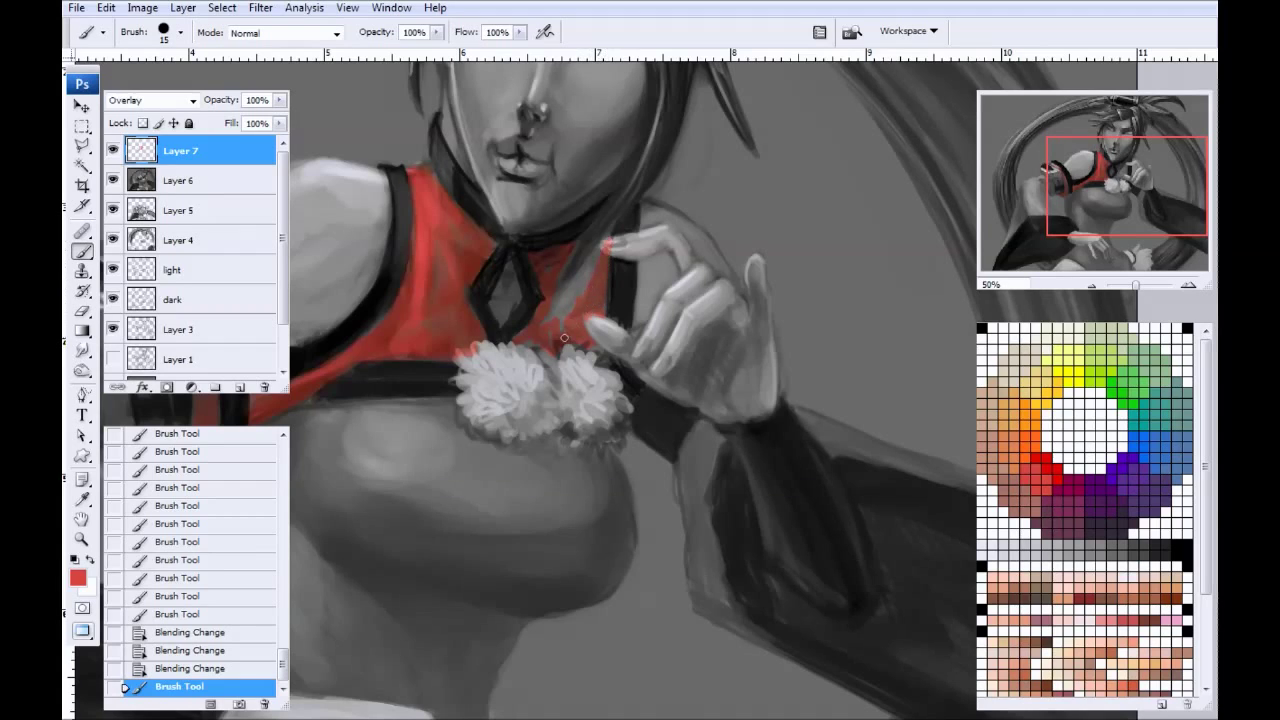
pyautogui.moveTo(600, 266)
pyautogui.mouseDown()
pyautogui.moveTo(604, 296)
pyautogui.moveTo(561, 242)
pyautogui.moveTo(552, 299)
pyautogui.mouseUp()
pyautogui.moveTo(607, 235); pyautogui.dragTo(596, 250)
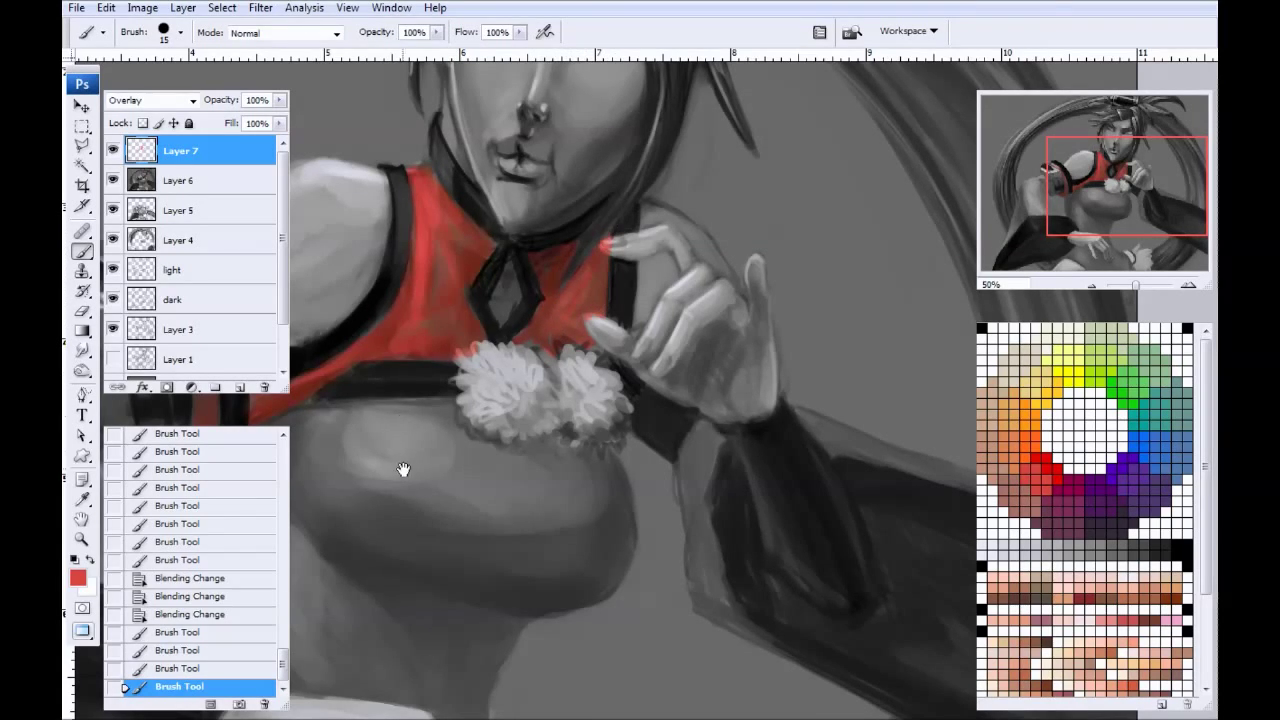
# Step: Paint red along the top edge of the bust, under the pom-poms and down the bust's outer side, enlarging the brush to 70
pyautogui.moveTo(404, 470); pyautogui.dragTo(626, 320)
pyautogui.moveTo(558, 266)
pyautogui.mouseDown()
pyautogui.moveTo(531, 260)
pyautogui.moveTo(585, 268)
pyautogui.mouseUp()
pyautogui.moveTo(672, 268)
pyautogui.mouseDown()
pyautogui.moveTo(572, 267)
pyautogui.moveTo(610, 253)
pyautogui.moveTo(702, 298)
pyautogui.moveTo(736, 376)
pyautogui.mouseUp()
pyautogui.press(']')
pyautogui.press(']')
pyautogui.press(']')
pyautogui.press(']')
pyautogui.moveTo(718, 353); pyautogui.dragTo(708, 436)
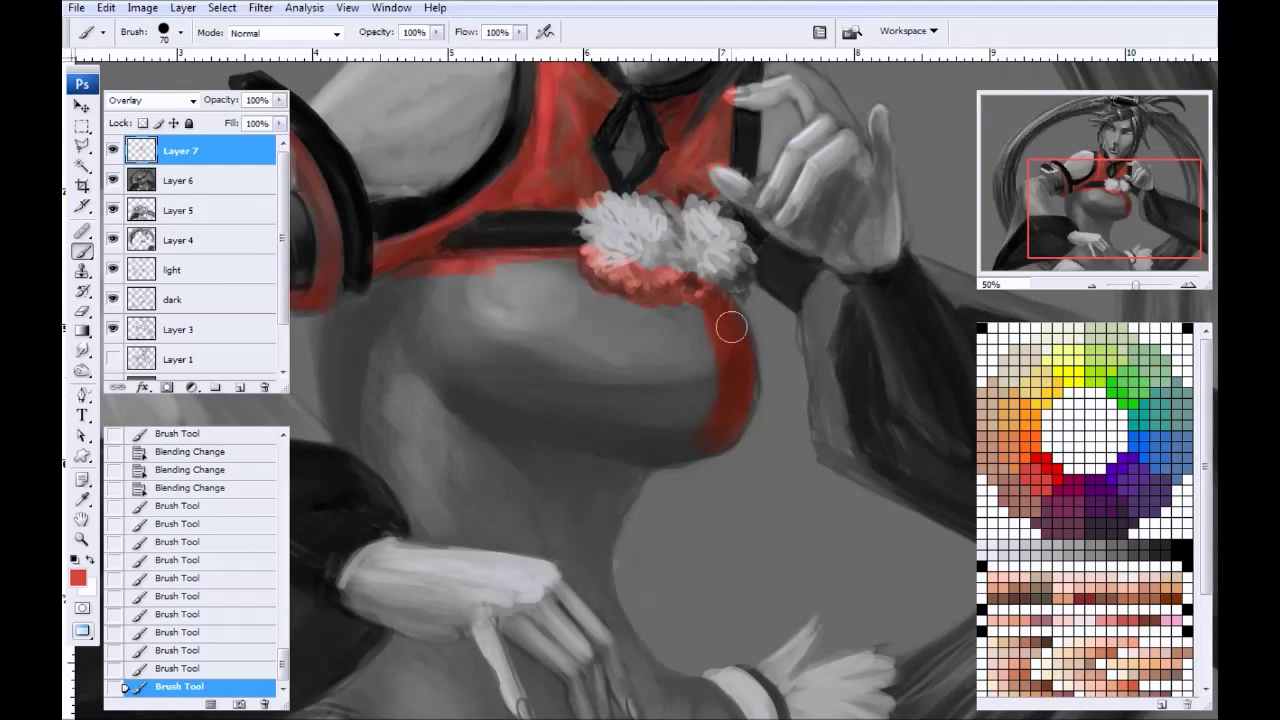
# Step: Fill the rest of the bust, the waist and the belly with red using a larger brush
pyautogui.press(']')
pyautogui.press(']')
pyautogui.press(']')
pyautogui.moveTo(663, 351)
pyautogui.mouseDown()
pyautogui.moveTo(696, 352)
pyautogui.moveTo(666, 297)
pyautogui.moveTo(657, 366)
pyautogui.moveTo(498, 277)
pyautogui.mouseUp()
pyautogui.moveTo(443, 321); pyautogui.dragTo(440, 343)
pyautogui.moveTo(438, 325)
pyautogui.mouseDown()
pyautogui.moveTo(385, 370)
pyautogui.moveTo(480, 350)
pyautogui.mouseUp()
pyautogui.moveTo(480, 263)
pyautogui.mouseDown()
pyautogui.moveTo(449, 311)
pyautogui.moveTo(442, 294)
pyautogui.moveTo(434, 301)
pyautogui.moveTo(432, 343)
pyautogui.moveTo(448, 306)
pyautogui.moveTo(468, 483)
pyautogui.moveTo(485, 340)
pyautogui.moveTo(538, 485)
pyautogui.moveTo(558, 388)
pyautogui.moveTo(558, 284)
pyautogui.moveTo(614, 405)
pyautogui.moveTo(655, 393)
pyautogui.moveTo(669, 345)
pyautogui.moveTo(713, 404)
pyautogui.moveTo(764, 405)
pyautogui.moveTo(807, 370)
pyautogui.moveTo(817, 378)
pyautogui.moveTo(706, 390)
pyautogui.moveTo(715, 430)
pyautogui.moveTo(682, 478)
pyautogui.moveTo(629, 462)
pyautogui.moveTo(591, 538)
pyautogui.moveTo(581, 440)
pyautogui.moveTo(533, 442)
pyautogui.moveTo(460, 337)
pyautogui.moveTo(528, 295)
pyautogui.moveTo(551, 302)
pyautogui.moveTo(583, 389)
pyautogui.mouseUp()
pyautogui.press(']')
pyautogui.moveTo(559, 296)
pyautogui.mouseDown()
pyautogui.moveTo(637, 469)
pyautogui.moveTo(666, 451)
pyautogui.moveTo(700, 523)
pyautogui.moveTo(674, 463)
pyautogui.moveTo(629, 526)
pyautogui.moveTo(496, 383)
pyautogui.moveTo(457, 457)
pyautogui.moveTo(625, 480)
pyautogui.mouseUp()
# Step: Reduce the brush to size 60 and paint the hip area between the resting hand, dark cuff and white thigh red
pyautogui.press('[')
pyautogui.press('[')
pyautogui.press('[')
pyautogui.press('[')
pyautogui.press('[')
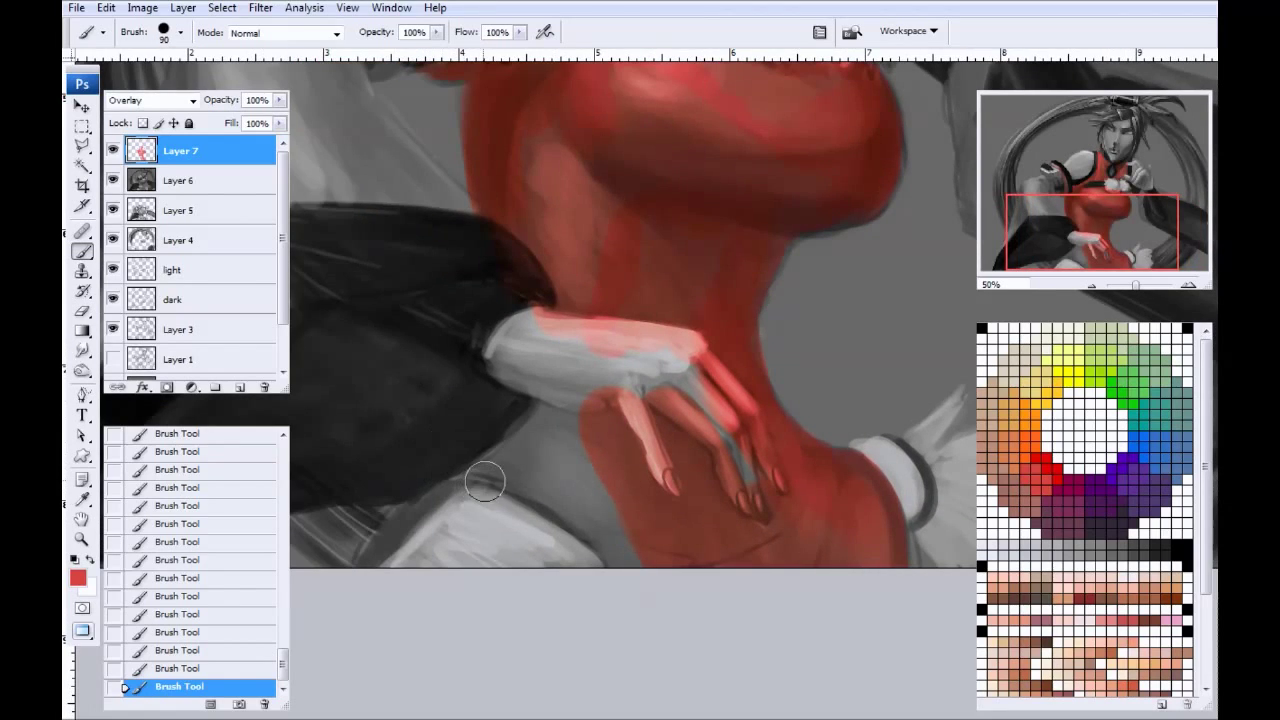
pyautogui.moveTo(543, 400)
pyautogui.mouseDown()
pyautogui.moveTo(498, 467)
pyautogui.moveTo(471, 472)
pyautogui.moveTo(531, 423)
pyautogui.moveTo(578, 511)
pyautogui.moveTo(495, 464)
pyautogui.moveTo(497, 478)
pyautogui.moveTo(635, 581)
pyautogui.moveTo(557, 448)
pyautogui.moveTo(588, 454)
pyautogui.moveTo(632, 499)
pyautogui.mouseUp()
pyautogui.hscroll(-3, 500, 480)
pyautogui.scroll(3, 500, 480)
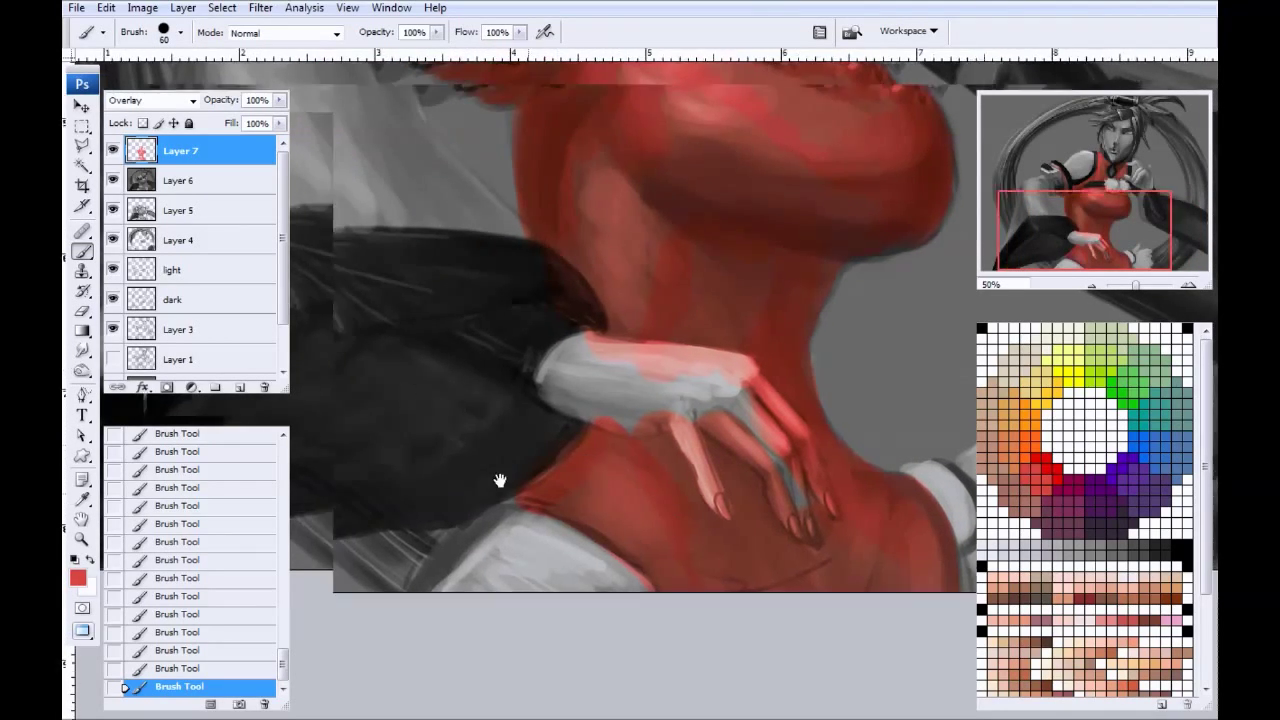
# Step: Paint the upper end of the bent arm's sleeve red, beside the armband and across the elbow
pyautogui.moveTo(551, 217)
pyautogui.mouseDown()
pyautogui.moveTo(599, 250)
pyautogui.moveTo(577, 243)
pyautogui.moveTo(594, 243)
pyautogui.moveTo(603, 266)
pyautogui.moveTo(613, 315)
pyautogui.moveTo(598, 319)
pyautogui.moveTo(558, 253)
pyautogui.moveTo(619, 308)
pyautogui.mouseUp()
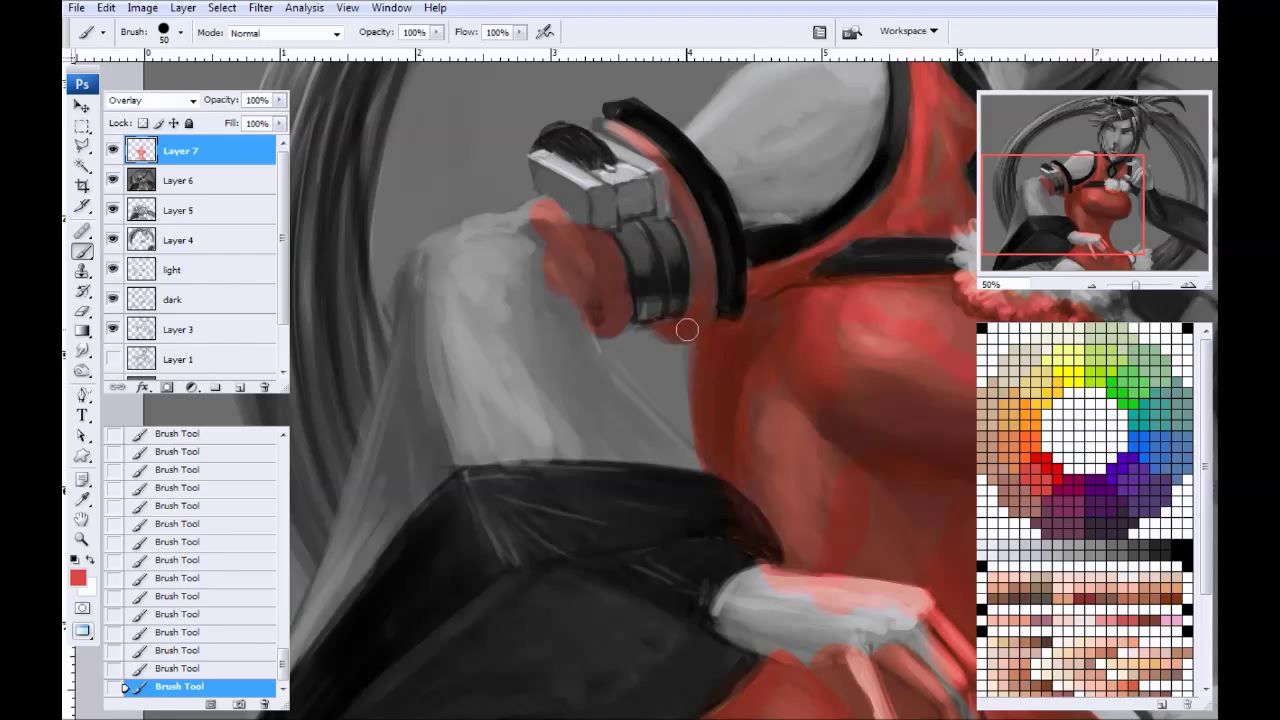
pyautogui.press(']')
pyautogui.press(']')
pyautogui.moveTo(533, 244)
pyautogui.mouseDown()
pyautogui.moveTo(541, 211)
pyautogui.moveTo(546, 231)
pyautogui.moveTo(481, 233)
pyautogui.moveTo(439, 266)
pyautogui.mouseUp()
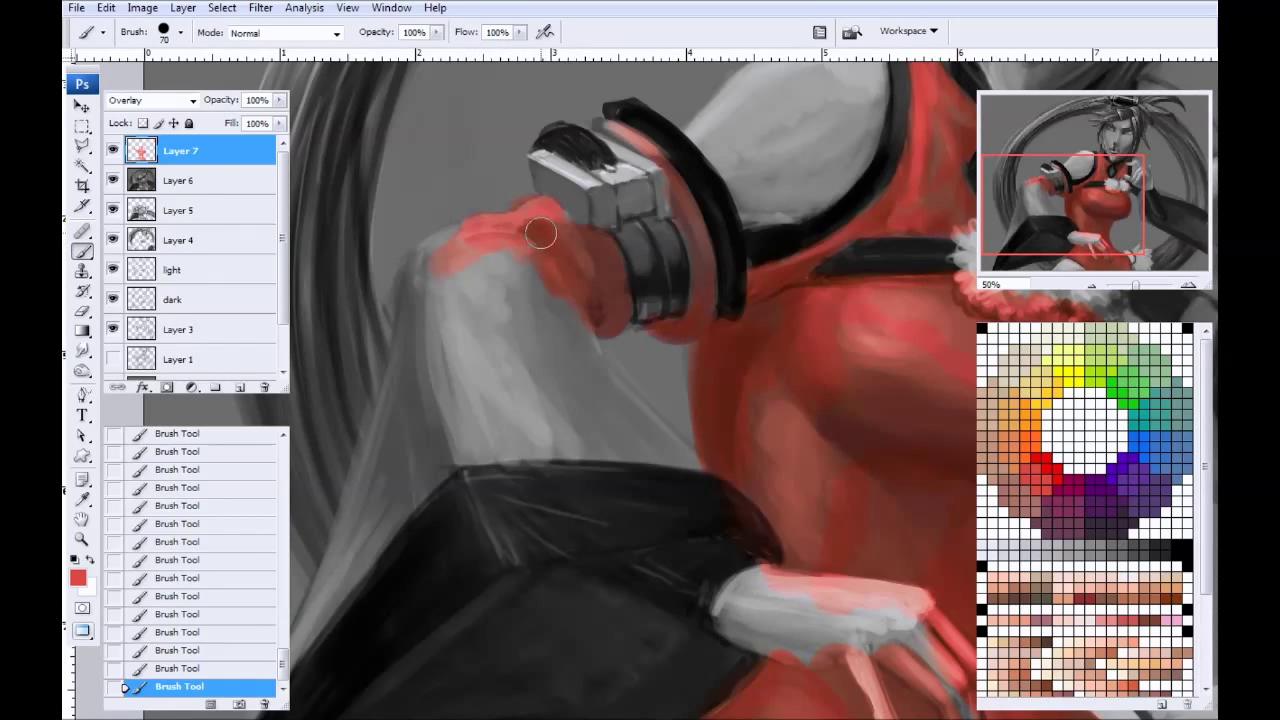
pyautogui.moveTo(519, 199)
pyautogui.mouseDown()
pyautogui.moveTo(508, 200)
pyautogui.moveTo(522, 176)
pyautogui.mouseUp()
pyautogui.press(']')
pyautogui.click(520, 216)
pyautogui.click(526, 208)
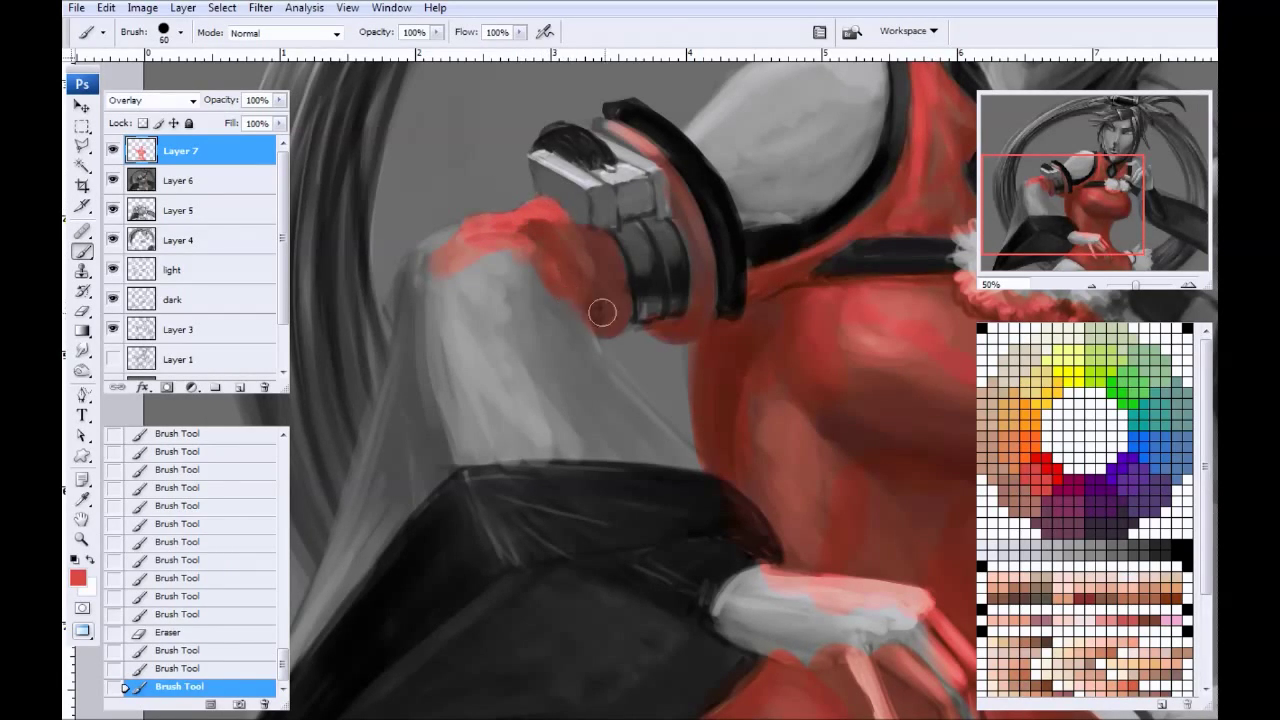
# Step: Paint the bent arm's sleeve red from the elbow down to the dark cuff, enlarging the brush to 100
pyautogui.click(435, 247)
pyautogui.moveTo(480, 245); pyautogui.dragTo(540, 360)
pyautogui.moveTo(529, 267); pyautogui.dragTo(604, 401)
pyautogui.moveTo(564, 300); pyautogui.dragTo(687, 483)
pyautogui.moveTo(601, 384); pyautogui.dragTo(688, 462)
pyautogui.moveTo(579, 353); pyautogui.dragTo(643, 457)
pyautogui.press(']')
pyautogui.press(']')
pyautogui.moveTo(519, 325)
pyautogui.mouseDown()
pyautogui.moveTo(636, 465)
pyautogui.moveTo(612, 430)
pyautogui.moveTo(573, 425)
pyautogui.moveTo(460, 277)
pyautogui.moveTo(488, 305)
pyautogui.moveTo(510, 461)
pyautogui.moveTo(532, 438)
pyautogui.moveTo(430, 301)
pyautogui.moveTo(406, 456)
pyautogui.mouseUp()
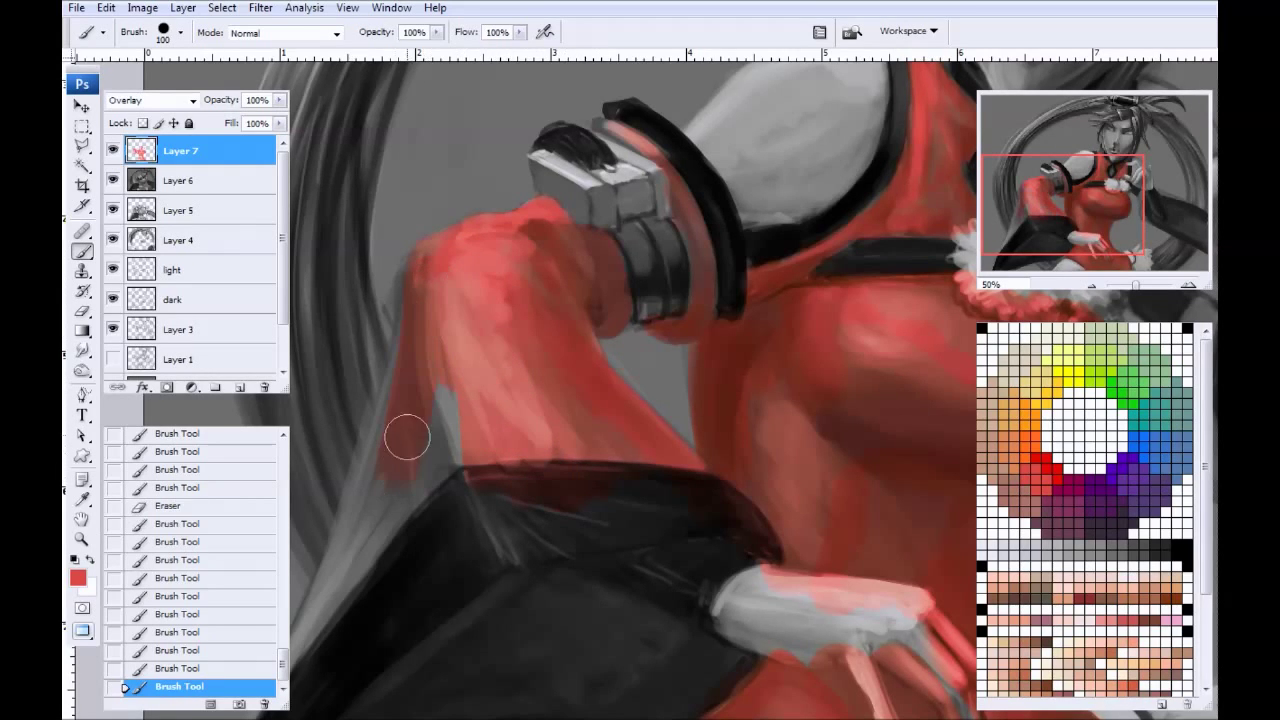
# Step: Fill the outer fold of the bent arm's sleeve with red down to its lower tip
pyautogui.moveTo(386, 295); pyautogui.dragTo(486, 220)
pyautogui.moveTo(494, 340); pyautogui.dragTo(480, 388)
pyautogui.moveTo(520, 246); pyautogui.dragTo(392, 596)
pyautogui.moveTo(530, 272); pyautogui.dragTo(382, 656)
pyautogui.moveTo(434, 520)
pyautogui.mouseDown()
pyautogui.moveTo(367, 656)
pyautogui.moveTo(467, 473)
pyautogui.moveTo(541, 418)
pyautogui.moveTo(491, 429)
pyautogui.mouseUp()
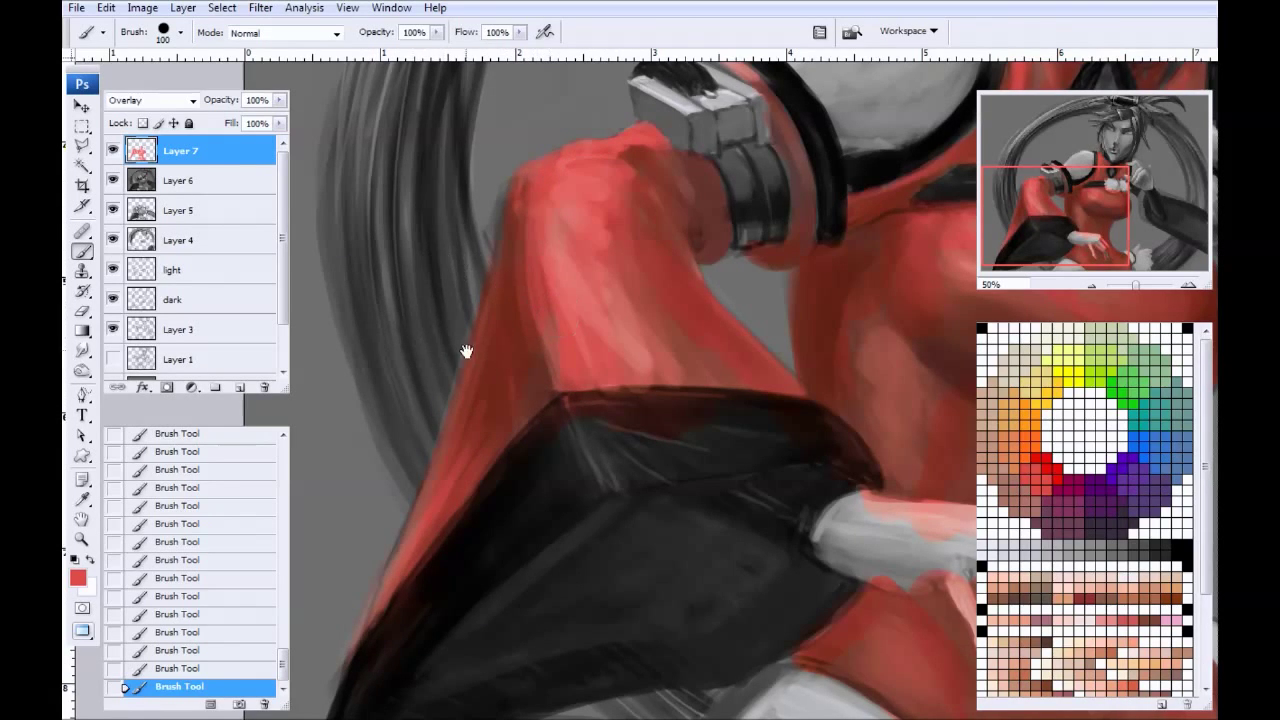
# Step: Reduce the brush to size 80 and paint the short front edge of the raised arm's sleeve red
pyautogui.moveTo(738, 390); pyautogui.dragTo(494, 460)
pyautogui.moveTo(690, 420); pyautogui.dragTo(383, 446)
pyautogui.moveTo(537, 443)
pyautogui.mouseDown()
pyautogui.moveTo(366, 340)
pyautogui.moveTo(240, 300)
pyautogui.mouseUp()
pyautogui.press('[')
pyautogui.press('[')
pyautogui.moveTo(429, 209); pyautogui.dragTo(440, 375)
pyautogui.moveTo(419, 238)
pyautogui.mouseDown()
pyautogui.moveTo(453, 384)
pyautogui.moveTo(433, 315)
pyautogui.moveTo(473, 401)
pyautogui.moveTo(433, 370)
pyautogui.mouseUp()
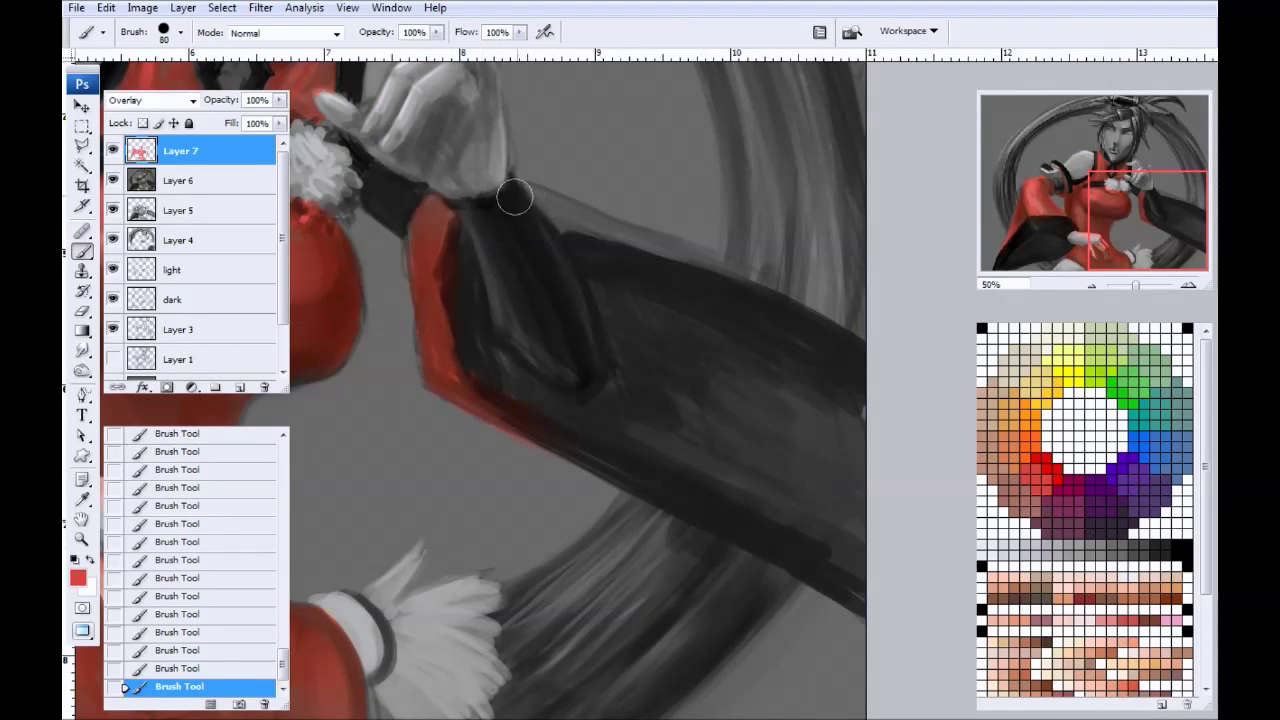
# Step: Paint the long upper edge of the raised arm's sleeve red and erase the colour spilling past its outline
pyautogui.moveTo(537, 200)
pyautogui.mouseDown()
pyautogui.moveTo(795, 320)
pyautogui.moveTo(579, 230)
pyautogui.moveTo(780, 316)
pyautogui.moveTo(636, 257)
pyautogui.mouseUp()
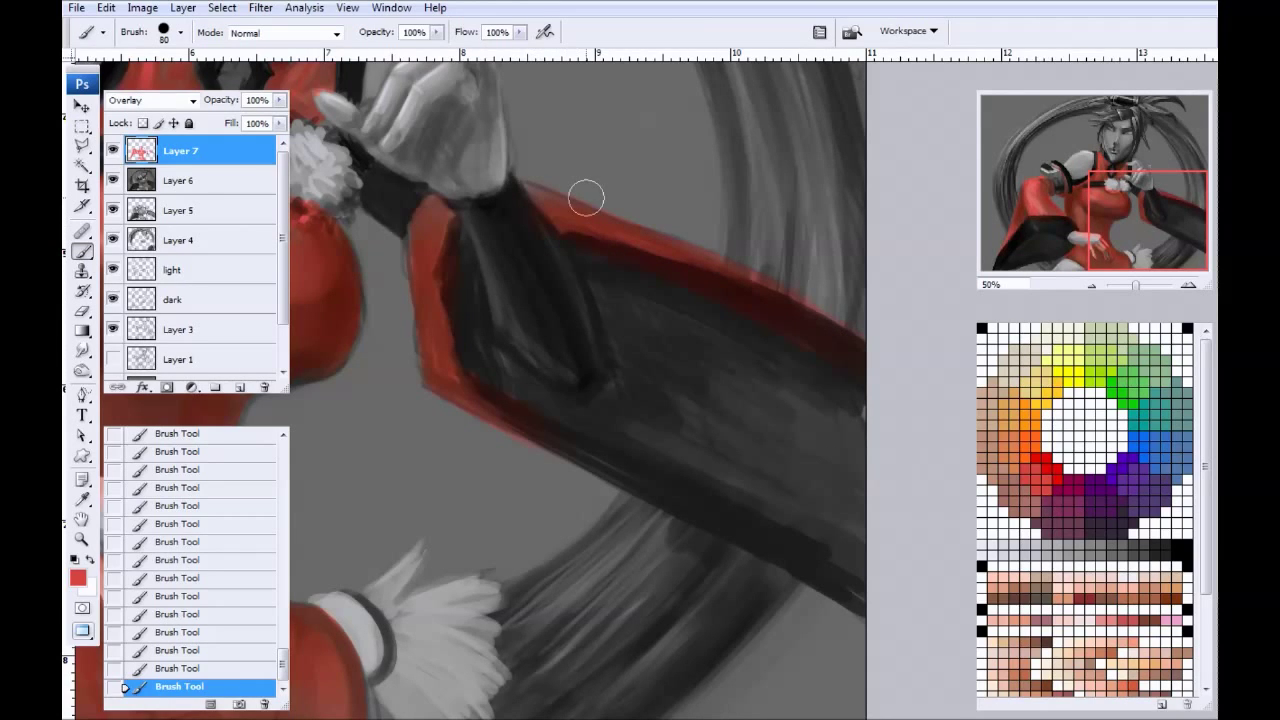
pyautogui.press('e')
pyautogui.moveTo(672, 230); pyautogui.dragTo(923, 382)
pyautogui.press('b')
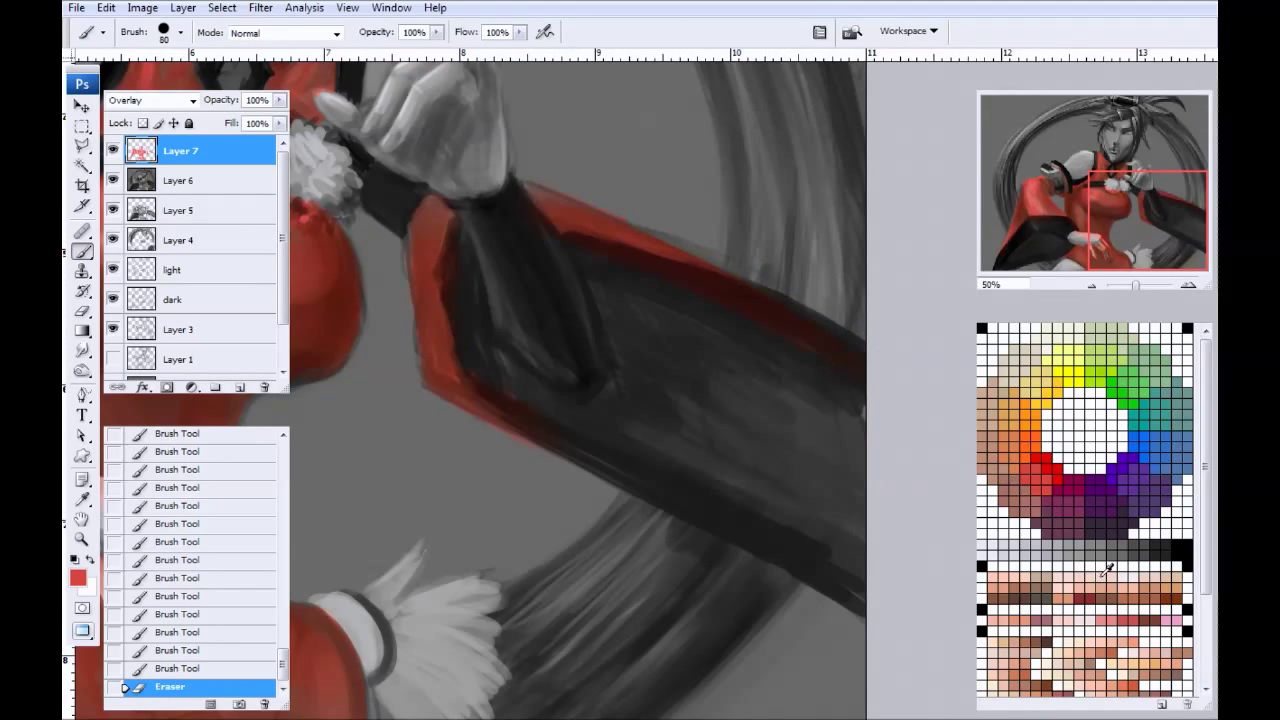
pyautogui.moveTo(687, 277)
pyautogui.mouseDown()
pyautogui.moveTo(515, 195)
pyautogui.moveTo(690, 268)
pyautogui.mouseUp()
# Step: Paint the face and the collar's keyhole opening in a light peach skin tone, reducing the brush for the smaller areas
pyautogui.moveTo(442, 534); pyautogui.dragTo(588, 714)
pyautogui.moveTo(429, 446); pyautogui.dragTo(636, 688)
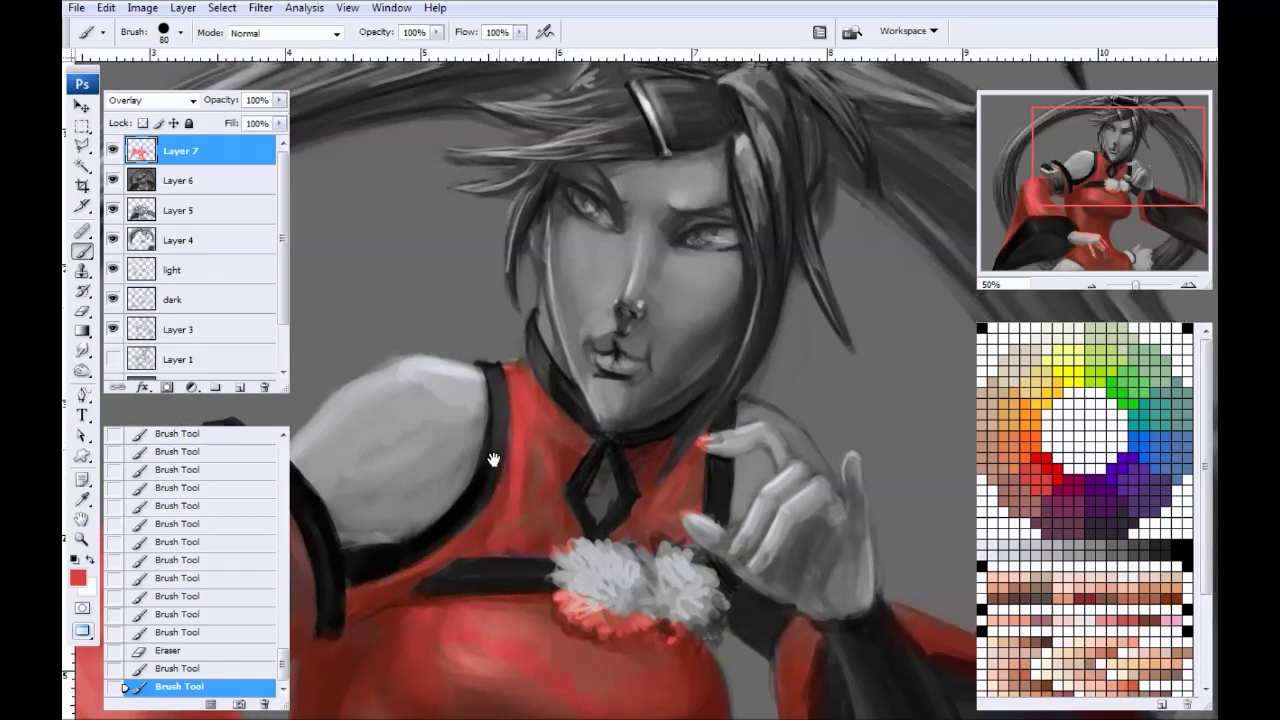
pyautogui.moveTo(491, 457); pyautogui.dragTo(452, 486)
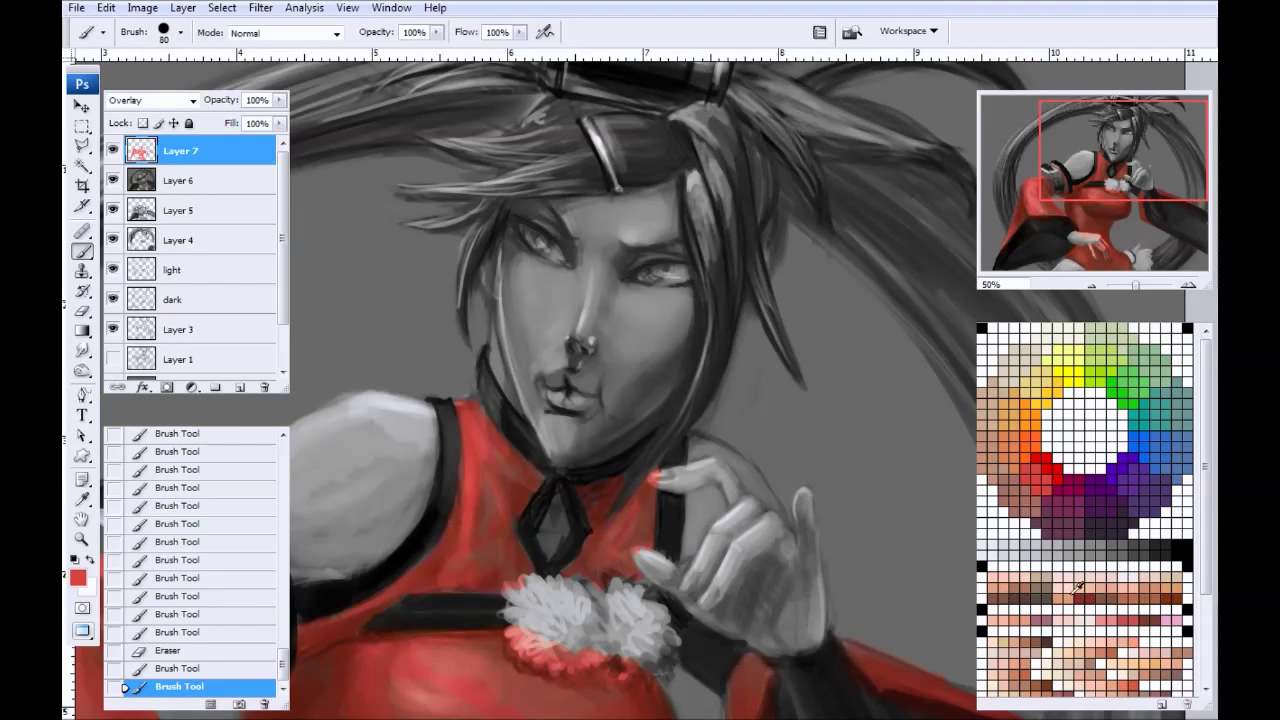
pyautogui.moveTo(512, 254)
pyautogui.mouseDown()
pyautogui.moveTo(522, 355)
pyautogui.moveTo(507, 251)
pyautogui.moveTo(534, 412)
pyautogui.moveTo(534, 222)
pyautogui.moveTo(636, 205)
pyautogui.moveTo(601, 207)
pyautogui.moveTo(680, 292)
pyautogui.moveTo(692, 286)
pyautogui.moveTo(665, 365)
pyautogui.moveTo(584, 432)
pyautogui.moveTo(645, 353)
pyautogui.moveTo(624, 210)
pyautogui.moveTo(585, 351)
pyautogui.moveTo(565, 309)
pyautogui.moveTo(535, 298)
pyautogui.moveTo(525, 331)
pyautogui.moveTo(564, 327)
pyautogui.moveTo(568, 445)
pyautogui.moveTo(601, 413)
pyautogui.moveTo(576, 452)
pyautogui.moveTo(643, 403)
pyautogui.moveTo(559, 438)
pyautogui.moveTo(507, 352)
pyautogui.moveTo(526, 395)
pyautogui.mouseUp()
pyautogui.moveTo(505, 318); pyautogui.dragTo(522, 388)
pyautogui.press('[')
pyautogui.press('[')
pyautogui.press('[')
# Step: Paint the shoulder behind the raised hand and the hand's palm in the peach skin tone
pyautogui.moveTo(558, 515)
pyautogui.mouseDown()
pyautogui.moveTo(543, 547)
pyautogui.moveTo(566, 526)
pyautogui.moveTo(558, 507)
pyautogui.moveTo(541, 540)
pyautogui.moveTo(564, 565)
pyautogui.moveTo(467, 394)
pyautogui.mouseUp()
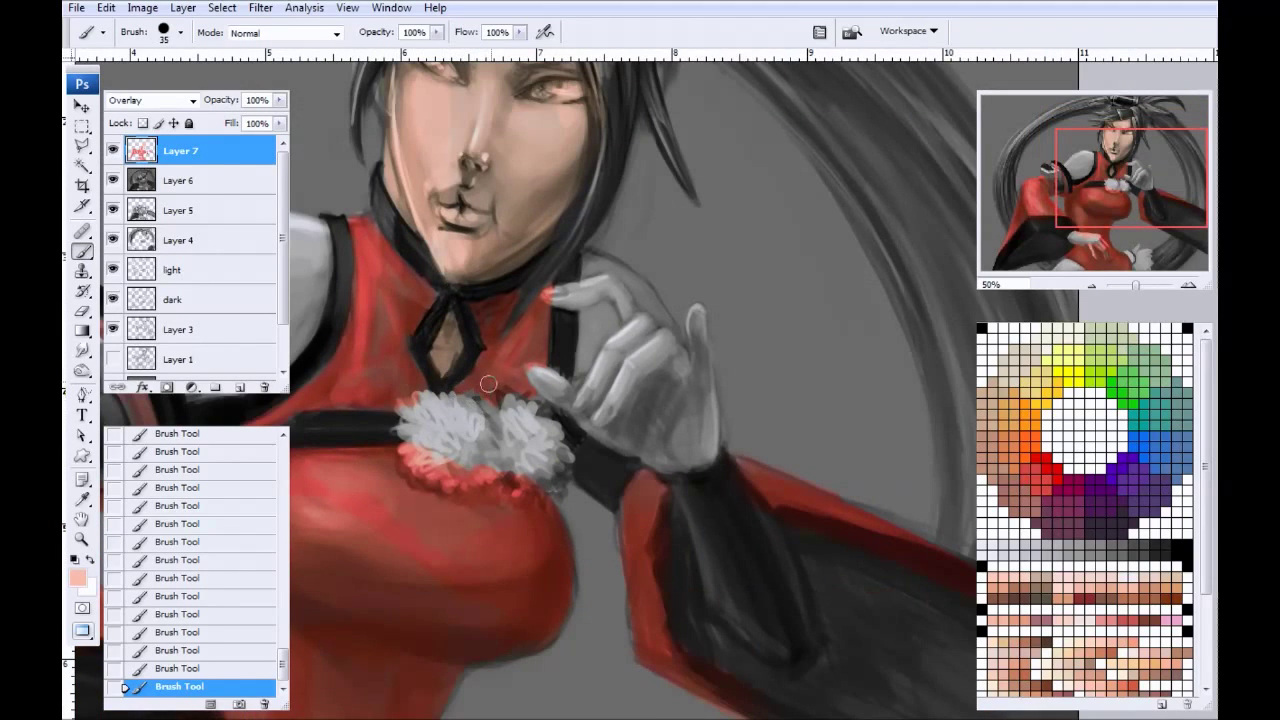
pyautogui.moveTo(592, 260)
pyautogui.mouseDown()
pyautogui.moveTo(640, 300)
pyautogui.moveTo(610, 275)
pyautogui.moveTo(625, 291)
pyautogui.mouseUp()
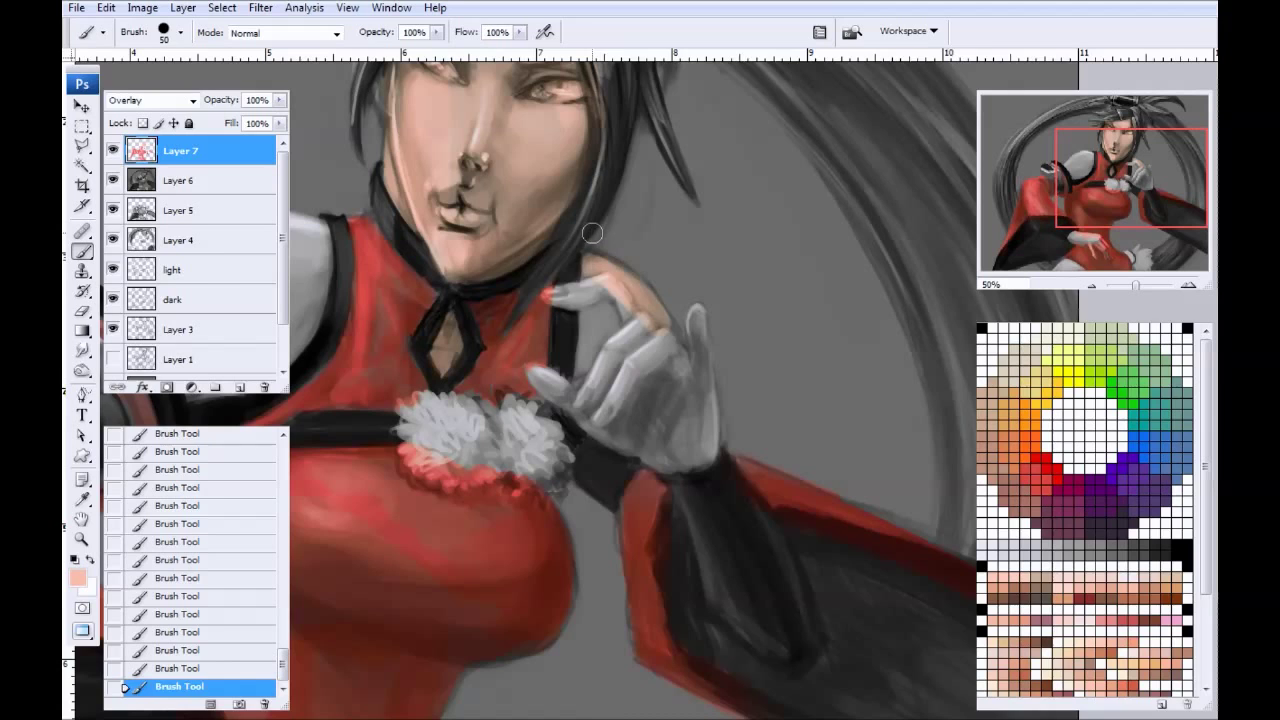
pyautogui.moveTo(635, 286)
pyautogui.mouseDown()
pyautogui.moveTo(685, 352)
pyautogui.moveTo(698, 315)
pyautogui.moveTo(698, 460)
pyautogui.moveTo(690, 390)
pyautogui.moveTo(674, 448)
pyautogui.mouseUp()
pyautogui.press('[')
pyautogui.press(']')
pyautogui.press(']')
pyautogui.press(']')
pyautogui.moveTo(666, 402)
pyautogui.mouseDown()
pyautogui.moveTo(613, 404)
pyautogui.moveTo(662, 444)
pyautogui.moveTo(666, 464)
pyautogui.moveTo(534, 374)
pyautogui.moveTo(622, 438)
pyautogui.moveTo(632, 376)
pyautogui.moveTo(663, 378)
pyautogui.moveTo(626, 427)
pyautogui.moveTo(635, 355)
pyautogui.moveTo(595, 404)
pyautogui.moveTo(609, 354)
pyautogui.moveTo(634, 333)
pyautogui.moveTo(607, 262)
pyautogui.moveTo(625, 229)
pyautogui.moveTo(591, 361)
pyautogui.mouseUp()
# Step: Colour the raised hand's fingers peach, reducing the brush to 15 for the index fingertip
pyautogui.press(']')
pyautogui.press(']')
pyautogui.press('[')
pyautogui.press('[')
pyautogui.press('[')
pyautogui.moveTo(596, 290); pyautogui.dragTo(552, 289)
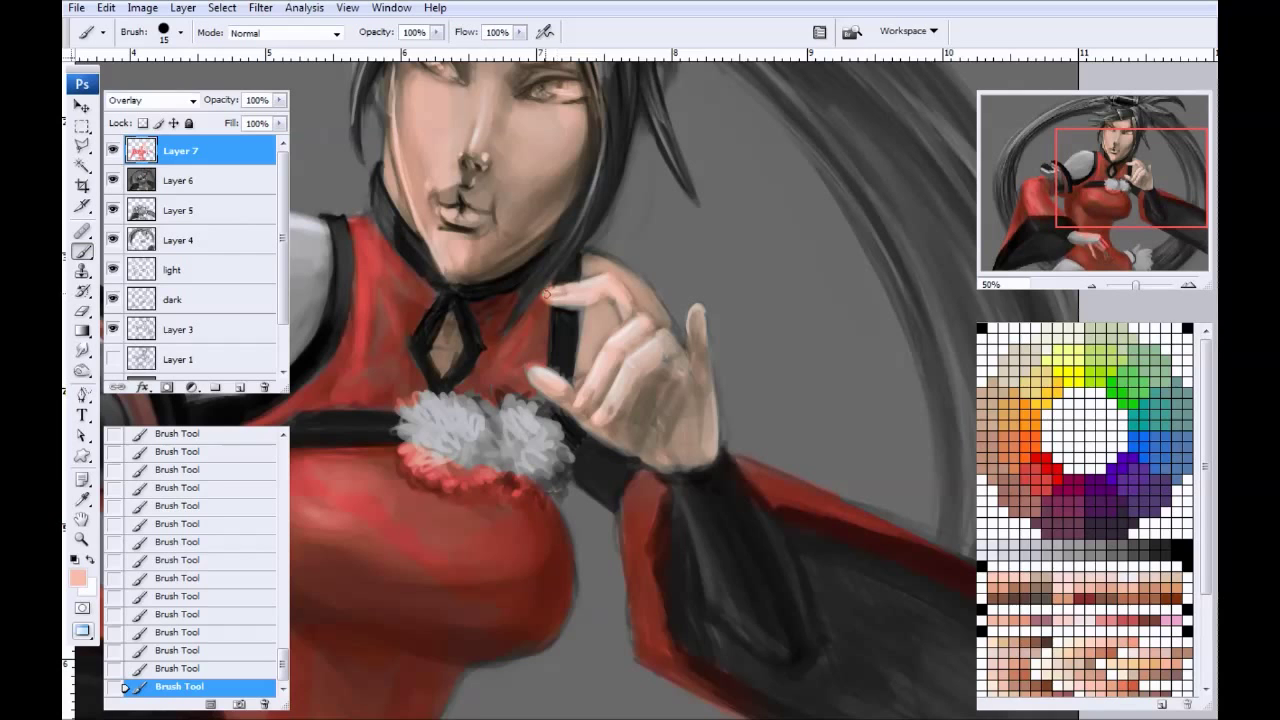
# Step: Paint the bare shoulder peach along the dark armhole trim and across its inner half, enlarging the brush to 40
pyautogui.moveTo(389, 436); pyautogui.dragTo(717, 480)
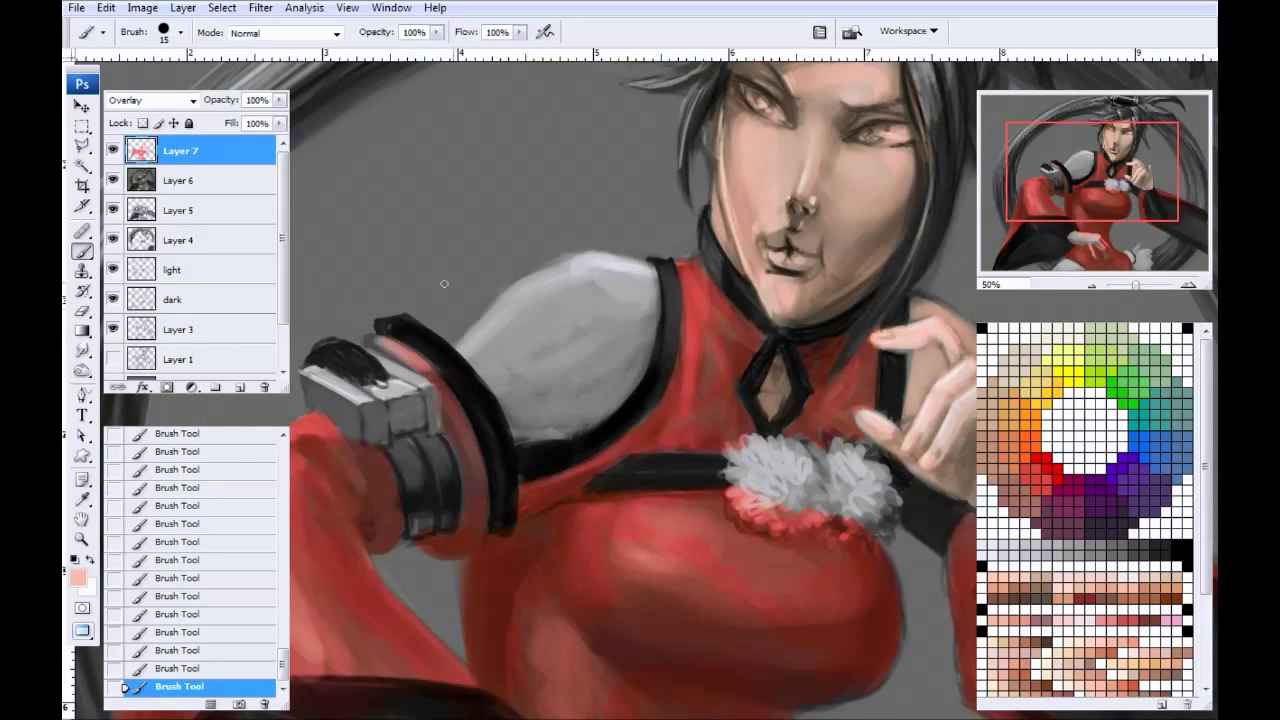
pyautogui.moveTo(533, 424)
pyautogui.mouseDown()
pyautogui.moveTo(612, 392)
pyautogui.moveTo(630, 350)
pyautogui.mouseUp()
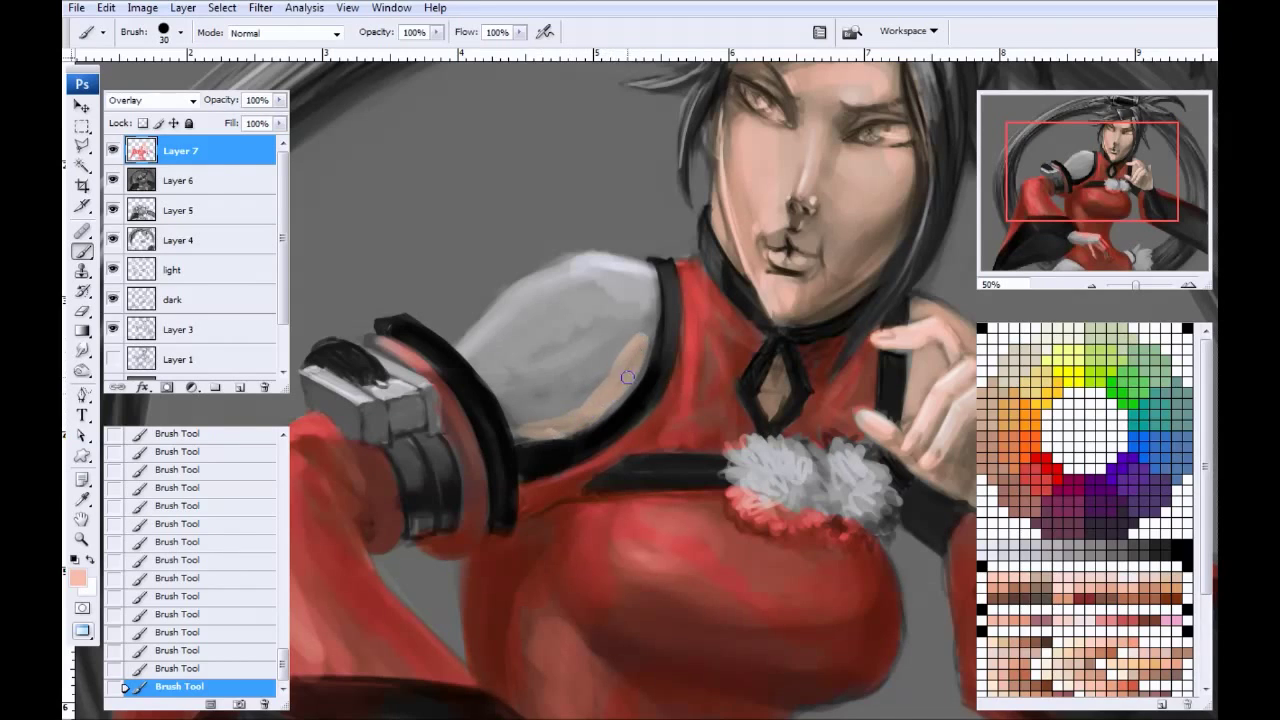
pyautogui.moveTo(604, 402); pyautogui.dragTo(645, 290)
pyautogui.press(']')
pyautogui.press(']')
pyautogui.press(']')
pyautogui.moveTo(634, 334)
pyautogui.mouseDown()
pyautogui.moveTo(640, 296)
pyautogui.moveTo(626, 283)
pyautogui.moveTo(585, 398)
pyautogui.moveTo(580, 306)
pyautogui.moveTo(535, 395)
pyautogui.mouseUp()
pyautogui.press(']')
pyautogui.press('[')
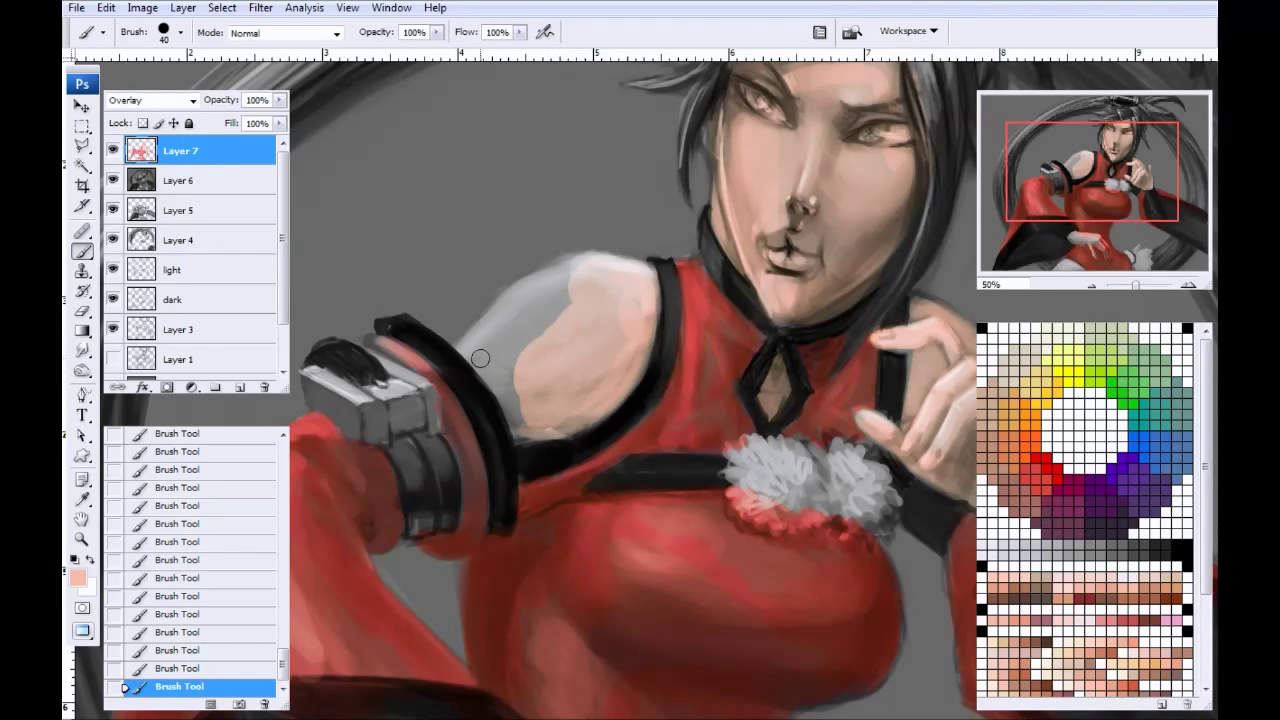
# Step: Fill the rest of the bare shoulder with peach up to the black armband, using a larger brush
pyautogui.moveTo(464, 350)
pyautogui.mouseDown()
pyautogui.moveTo(494, 372)
pyautogui.moveTo(506, 317)
pyautogui.moveTo(519, 338)
pyautogui.moveTo(497, 360)
pyautogui.moveTo(548, 309)
pyautogui.moveTo(508, 316)
pyautogui.moveTo(511, 330)
pyautogui.mouseUp()
pyautogui.press(']')
pyautogui.press(']')
pyautogui.press(']')
pyautogui.moveTo(545, 401)
pyautogui.mouseDown()
pyautogui.moveTo(569, 303)
pyautogui.moveTo(580, 324)
pyautogui.moveTo(523, 297)
pyautogui.moveTo(591, 277)
pyautogui.moveTo(523, 291)
pyautogui.moveTo(487, 353)
pyautogui.mouseUp()
pyautogui.press(']')
pyautogui.press(']')
# Step: Paint the resting hand's wrist and lower edge peach at brush size 45, and its thumb at size 30
pyautogui.moveTo(398, 460); pyautogui.dragTo(383, 260)
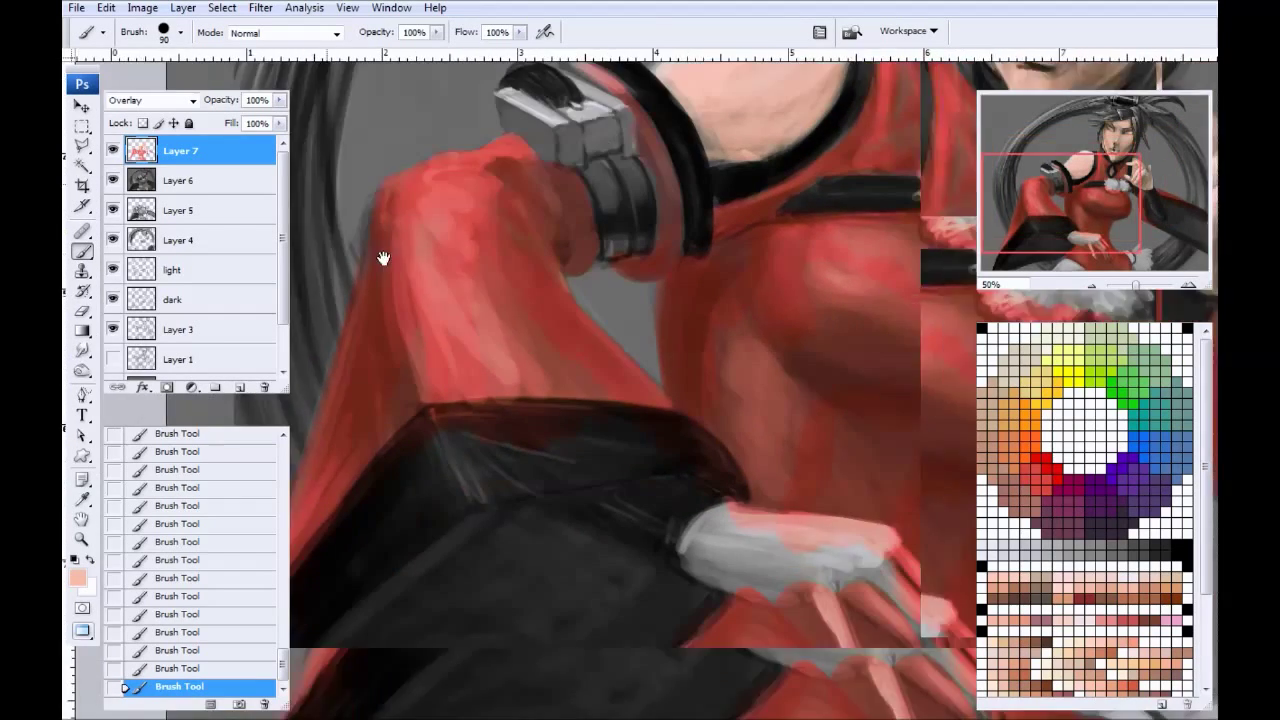
pyautogui.moveTo(491, 360); pyautogui.dragTo(277, 283)
pyautogui.moveTo(404, 315); pyautogui.dragTo(304, 263)
pyautogui.press('[')
pyautogui.press('[')
pyautogui.moveTo(423, 386)
pyautogui.mouseDown()
pyautogui.moveTo(381, 433)
pyautogui.moveTo(412, 398)
pyautogui.moveTo(388, 420)
pyautogui.moveTo(480, 450)
pyautogui.moveTo(428, 449)
pyautogui.mouseUp()
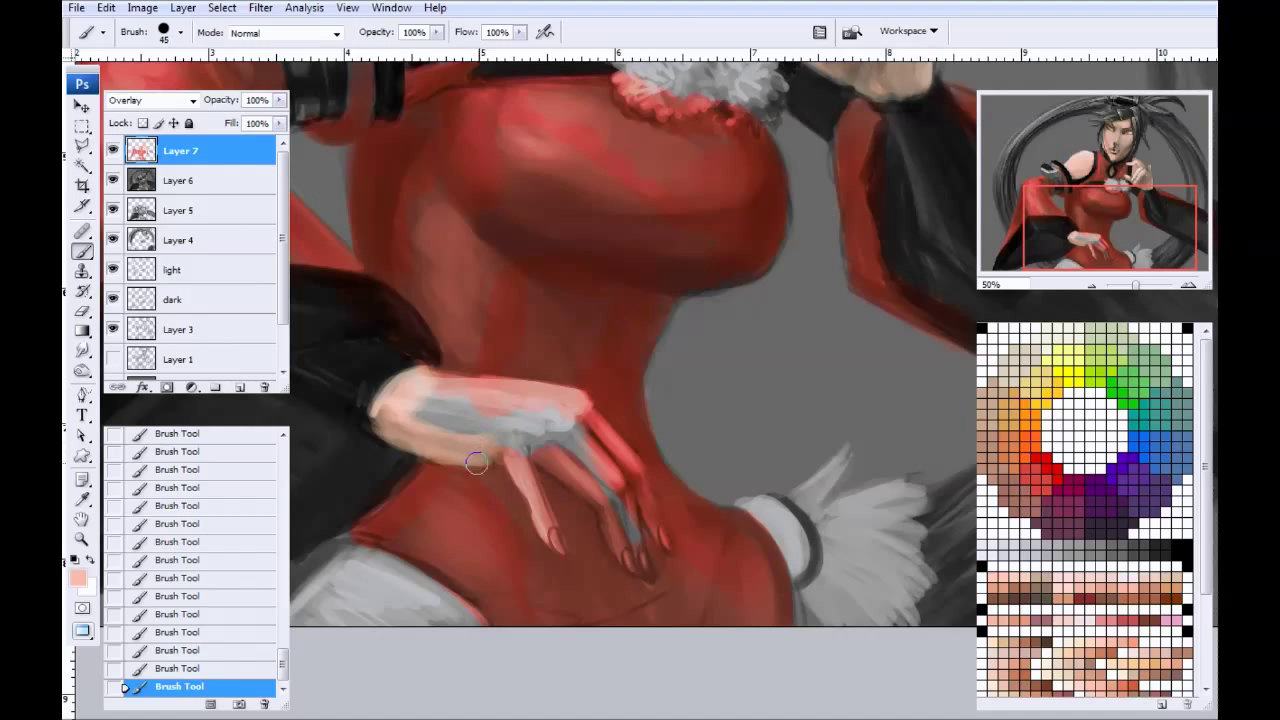
pyautogui.press('[')
pyautogui.moveTo(503, 451); pyautogui.dragTo(556, 543)
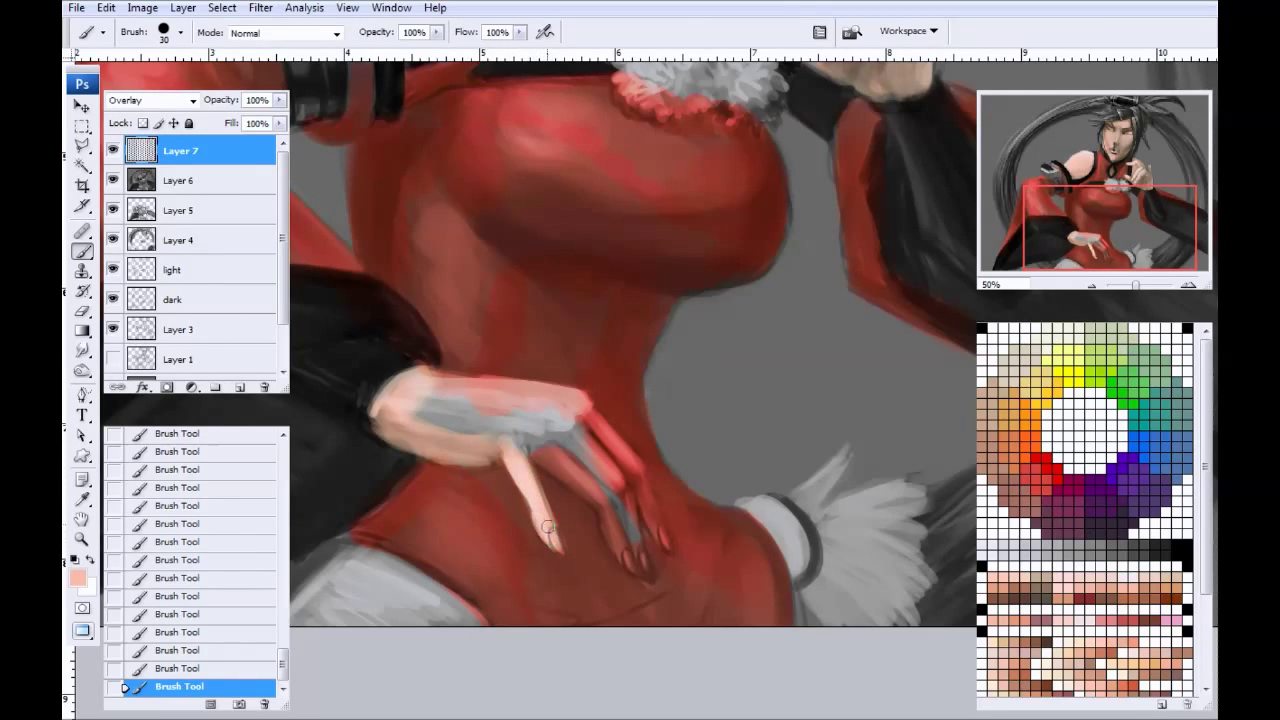
# Step: Cover the red on the resting hand's remaining fingers with peach, using a brush of about size 10 for the details
pyautogui.moveTo(536, 442)
pyautogui.mouseDown()
pyautogui.moveTo(598, 500)
pyautogui.moveTo(545, 445)
pyautogui.moveTo(590, 480)
pyautogui.moveTo(600, 425)
pyautogui.moveTo(668, 542)
pyautogui.mouseUp()
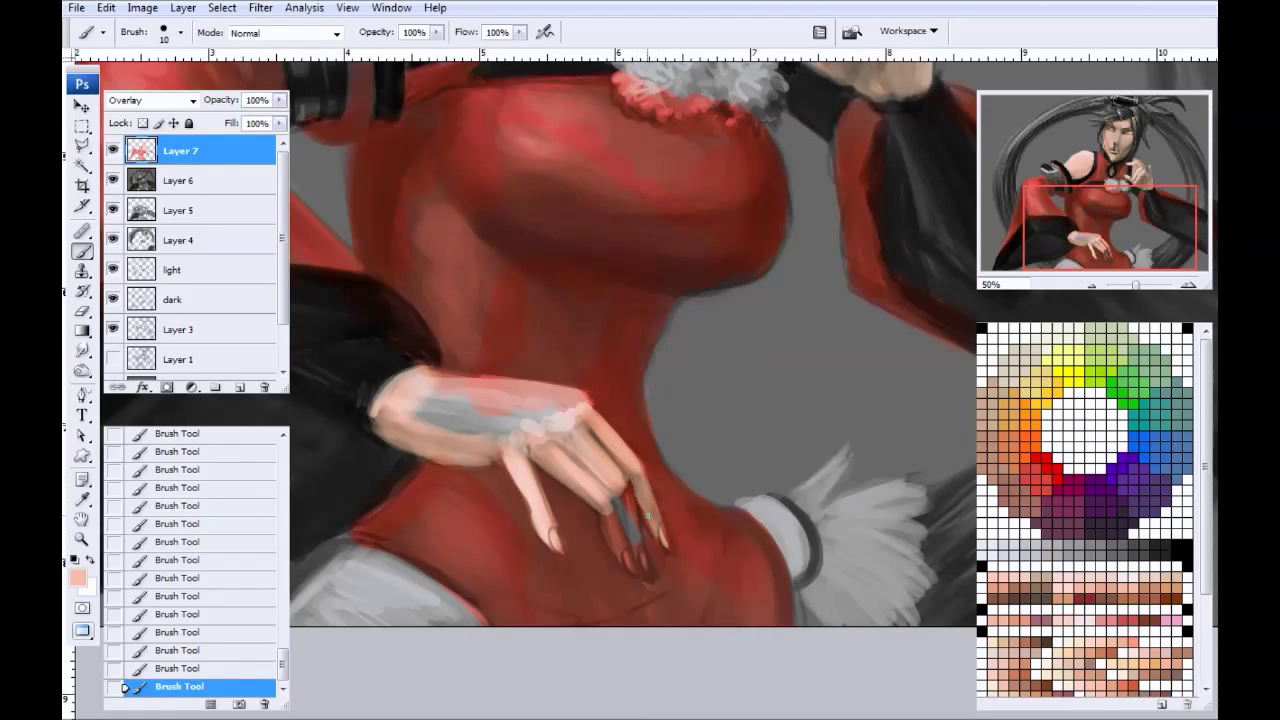
pyautogui.moveTo(651, 517); pyautogui.dragTo(660, 538)
pyautogui.press(']')
pyautogui.moveTo(628, 481); pyautogui.dragTo(645, 547)
pyautogui.moveTo(617, 490); pyautogui.dragTo(613, 511)
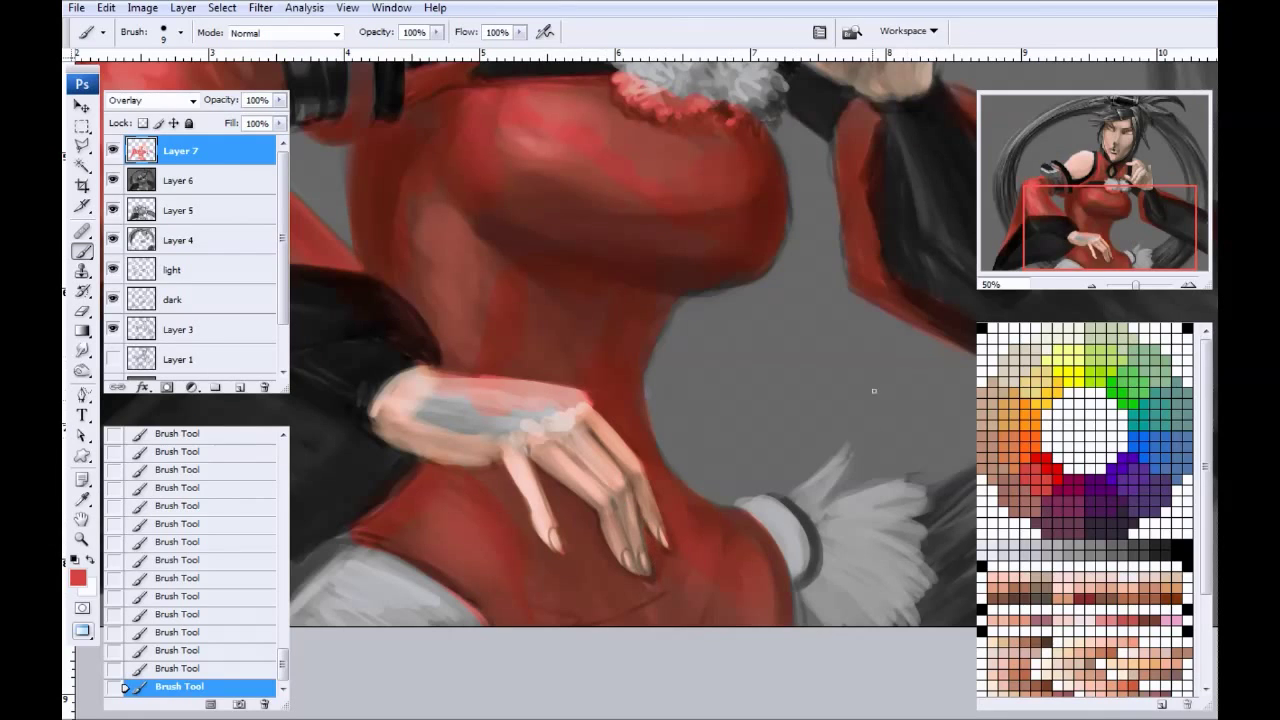
# Step: Paint the grey back of the resting hand peach with a size 30 to 40 brush and shrink the navigator preview
pyautogui.moveTo(424, 420)
pyautogui.mouseDown()
pyautogui.moveTo(491, 420)
pyautogui.moveTo(422, 408)
pyautogui.mouseUp()
pyautogui.press(']')
pyautogui.moveTo(548, 425); pyautogui.dragTo(497, 403)
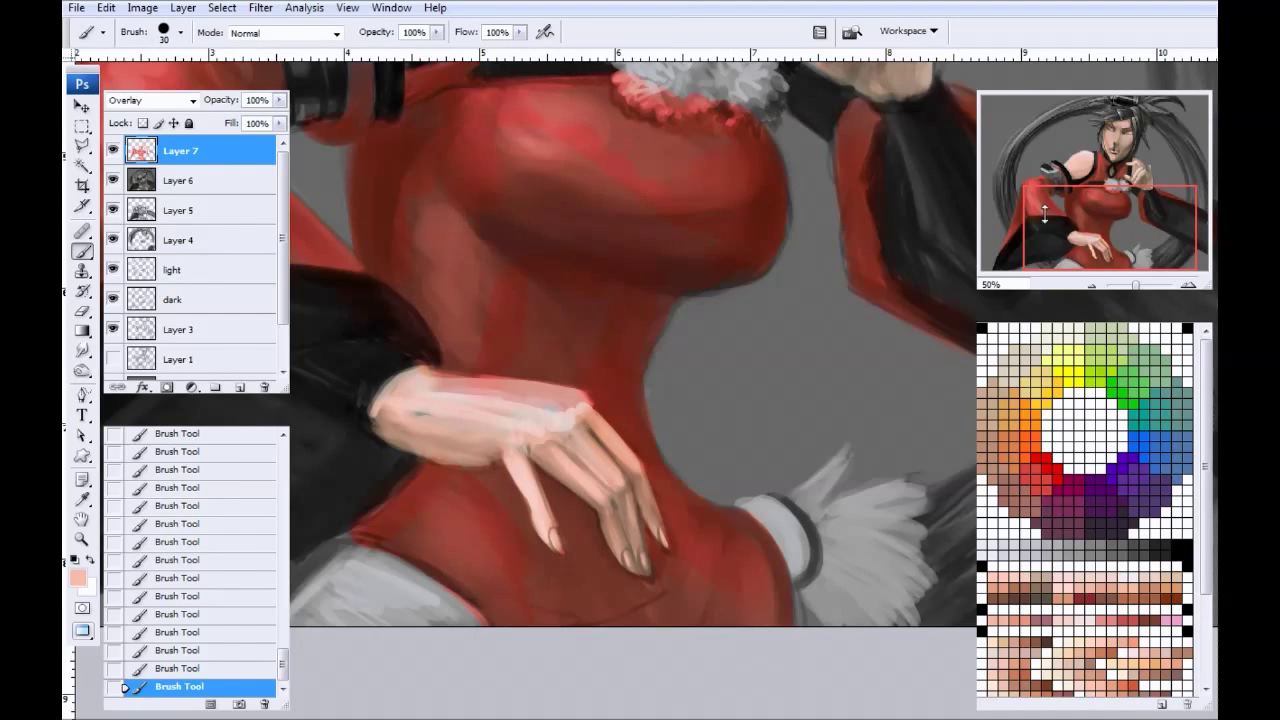
pyautogui.moveTo(1044, 143); pyautogui.dragTo(1045, 120)
pyautogui.press(']')
pyautogui.moveTo(548, 414); pyautogui.dragTo(430, 397)
pyautogui.moveTo(554, 391); pyautogui.dragTo(419, 388)
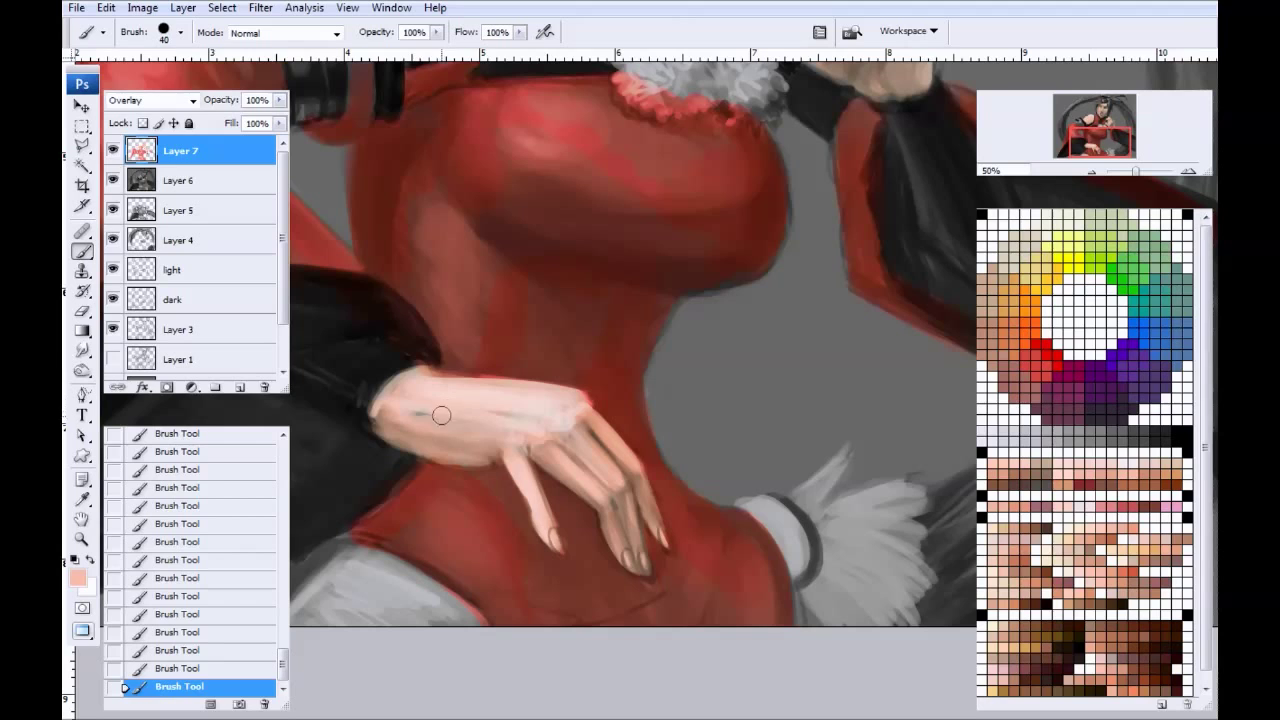
pyautogui.moveTo(437, 384)
pyautogui.mouseDown()
pyautogui.moveTo(486, 394)
pyautogui.moveTo(471, 429)
pyautogui.moveTo(474, 411)
pyautogui.mouseUp()
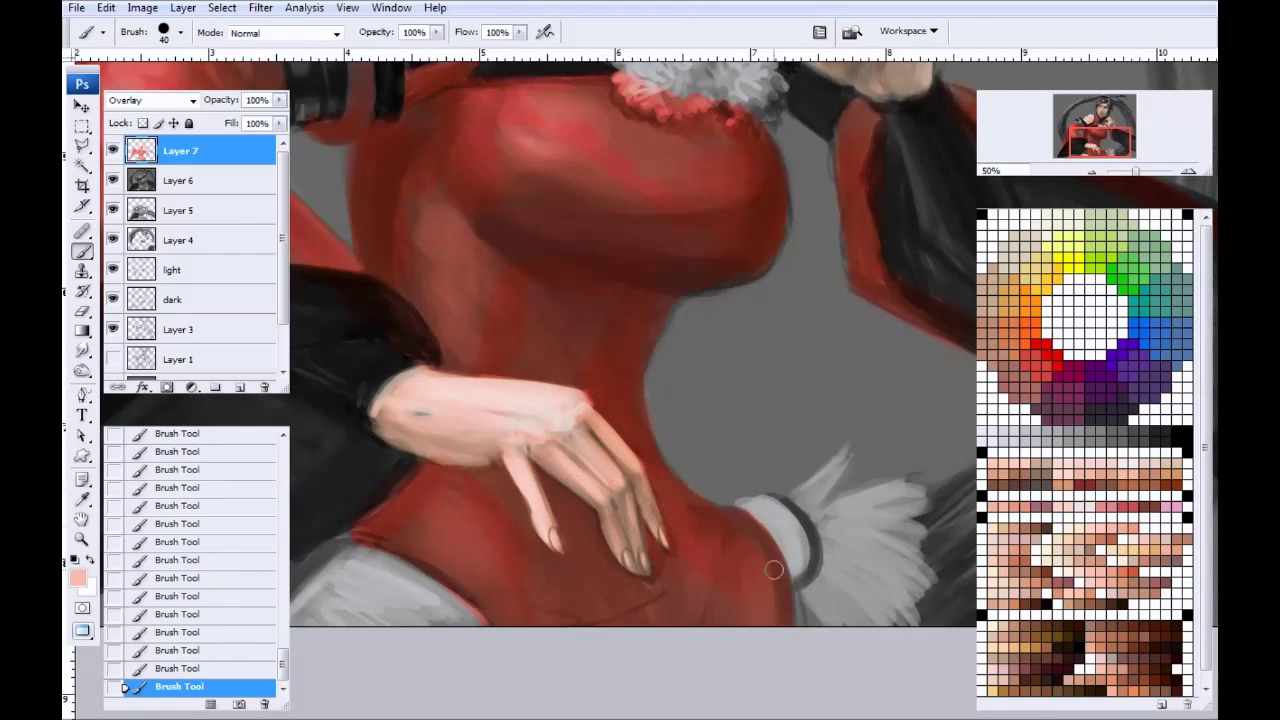
# Step: Touch up the peach skin tone at the bare shoulder's lower corner beside the armband
pyautogui.moveTo(497, 373); pyautogui.dragTo(694, 517)
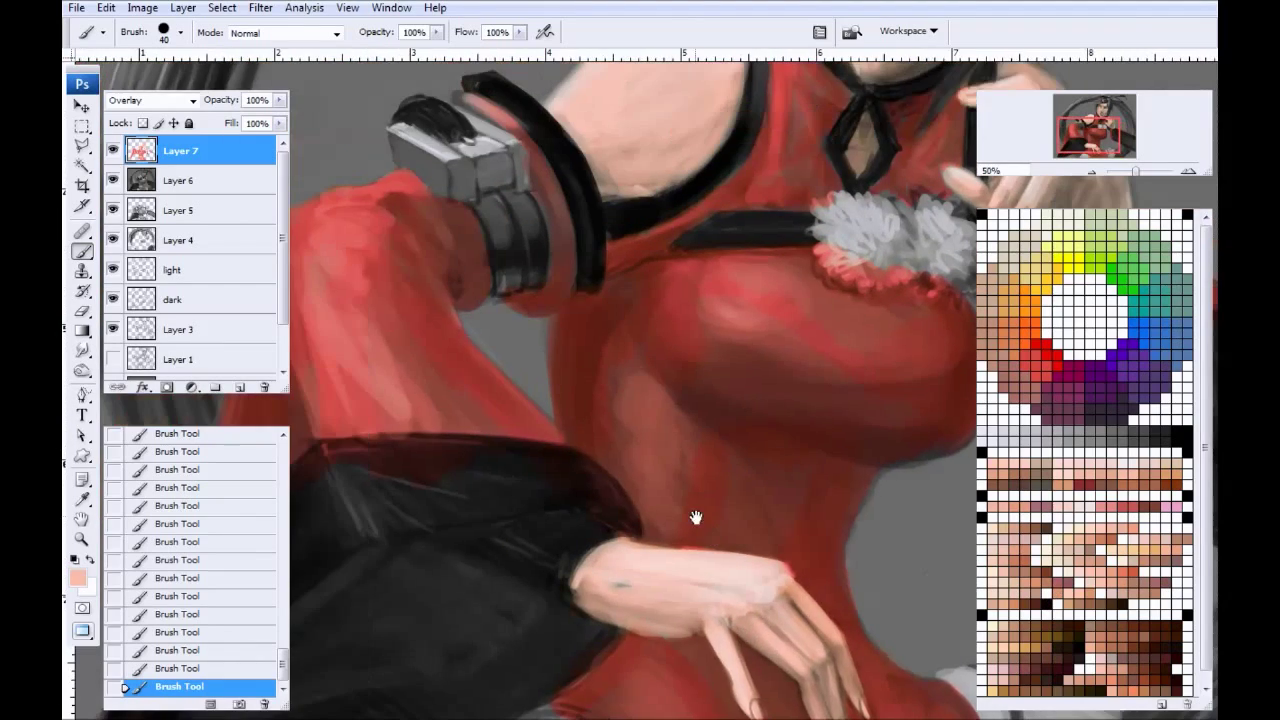
pyautogui.moveTo(418, 411); pyautogui.dragTo(537, 494)
pyautogui.moveTo(497, 430); pyautogui.dragTo(486, 486)
pyautogui.moveTo(555, 432); pyautogui.dragTo(466, 484)
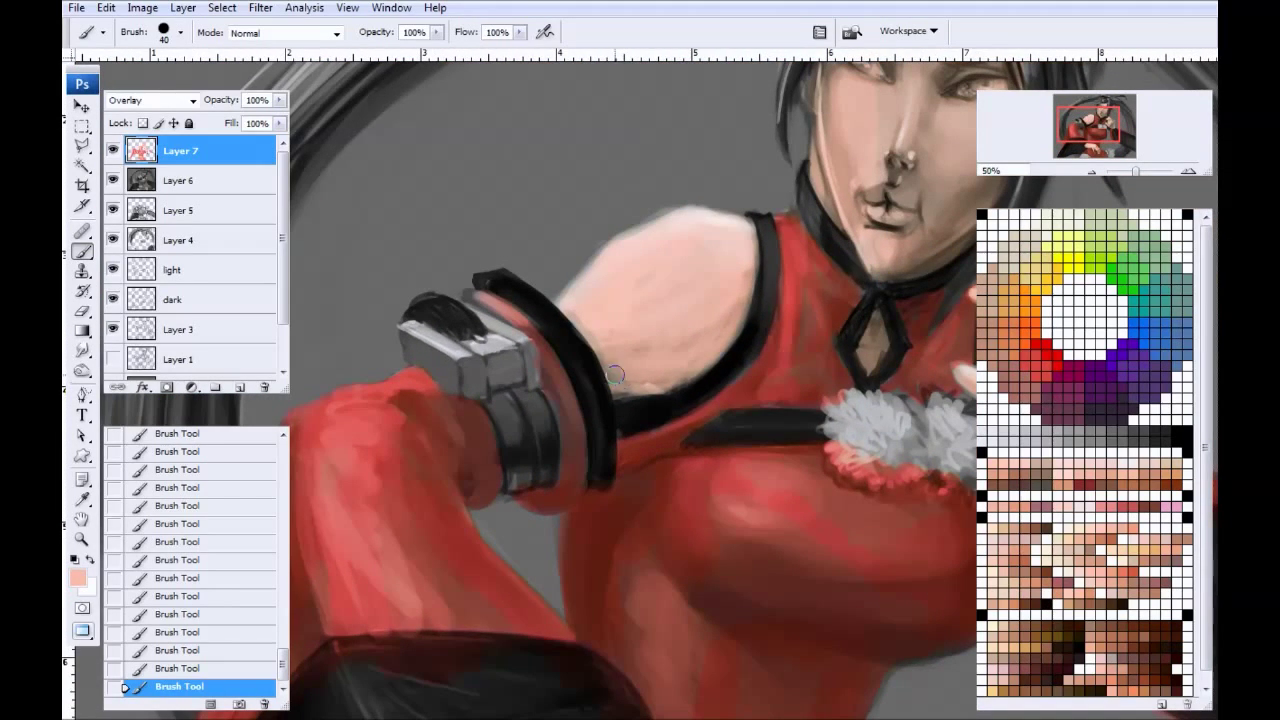
# Step: Colour the chest pom-poms yellow and warm them with ochre, using a size 70 brush
pyautogui.moveTo(717, 426); pyautogui.dragTo(390, 407)
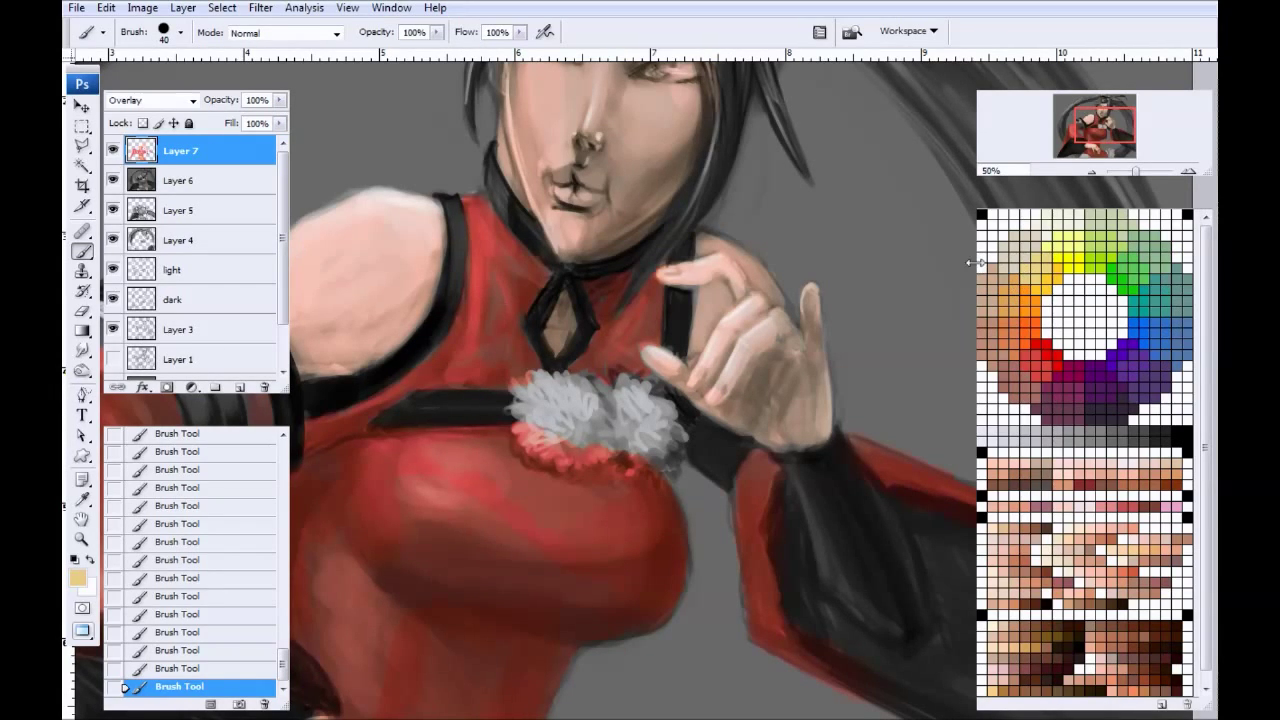
pyautogui.moveTo(542, 382)
pyautogui.mouseDown()
pyautogui.moveTo(527, 390)
pyautogui.moveTo(544, 448)
pyautogui.moveTo(580, 455)
pyautogui.moveTo(594, 420)
pyautogui.moveTo(559, 411)
pyautogui.moveTo(590, 420)
pyautogui.moveTo(638, 395)
pyautogui.moveTo(668, 425)
pyautogui.moveTo(655, 448)
pyautogui.moveTo(634, 447)
pyautogui.moveTo(653, 459)
pyautogui.moveTo(608, 429)
pyautogui.mouseUp()
pyautogui.moveTo(407, 427)
pyautogui.mouseDown()
pyautogui.moveTo(611, 471)
pyautogui.moveTo(415, 445)
pyautogui.mouseUp()
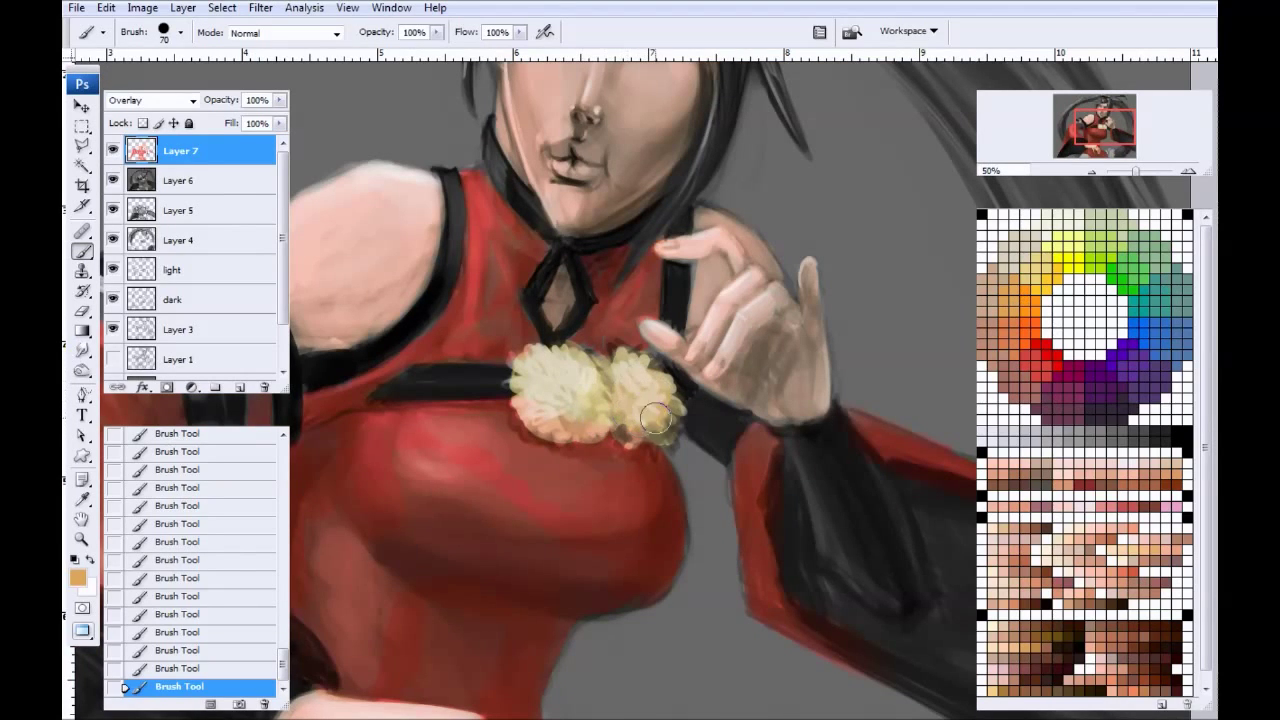
pyautogui.moveTo(616, 377); pyautogui.dragTo(574, 415)
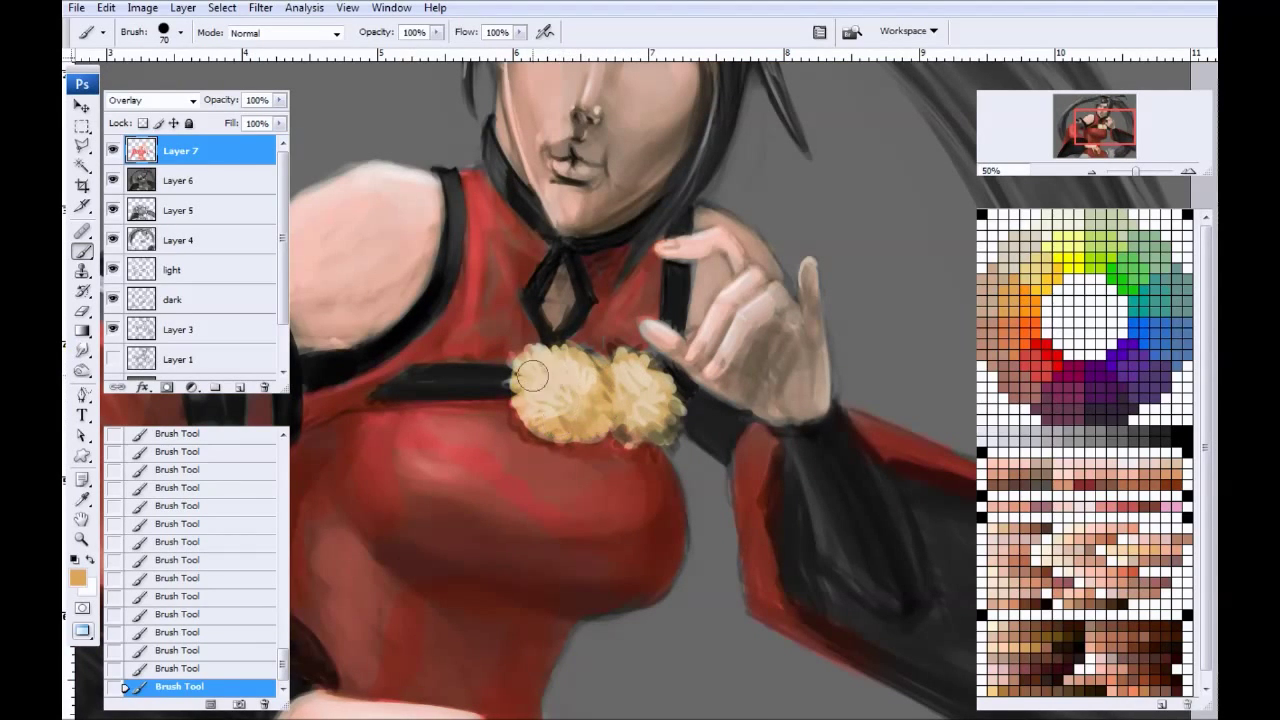
# Step: Paint the light band beside the hip ochre with a size 35 brush, reducing it to 30
pyautogui.moveTo(551, 395); pyautogui.dragTo(425, 180)
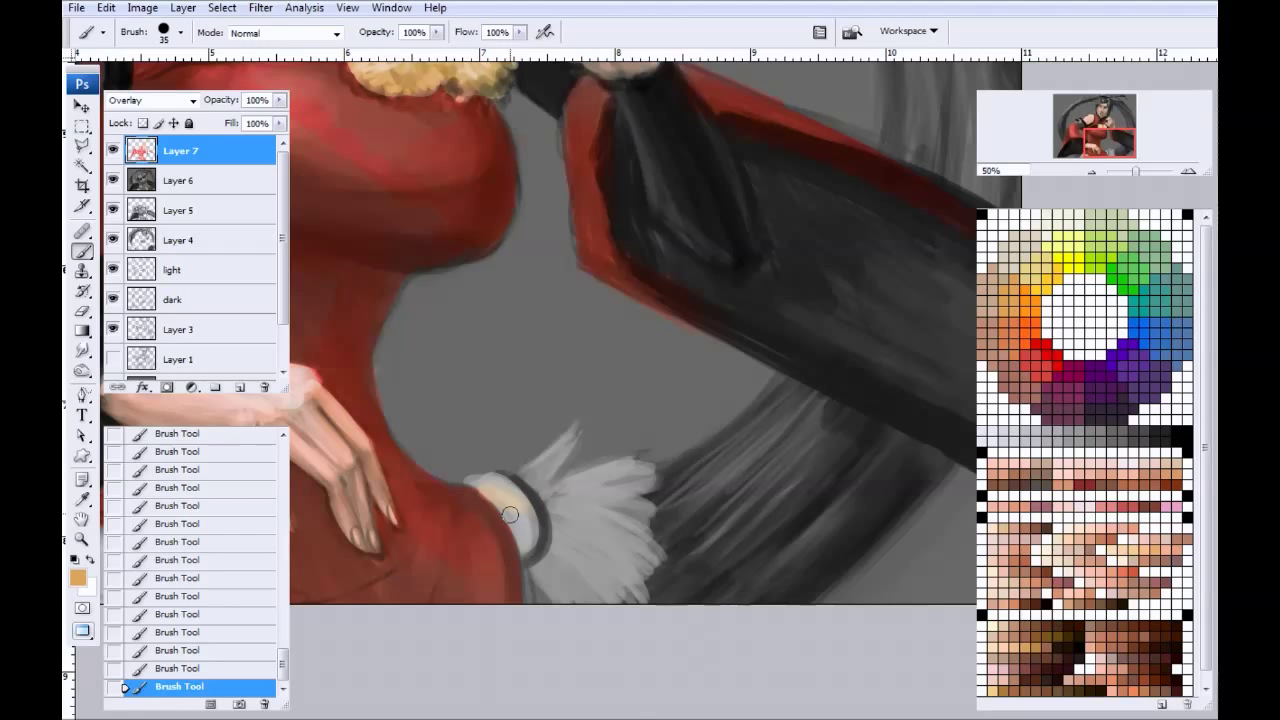
pyautogui.moveTo(501, 489)
pyautogui.mouseDown()
pyautogui.moveTo(531, 546)
pyautogui.moveTo(518, 527)
pyautogui.mouseUp()
pyautogui.press('[')
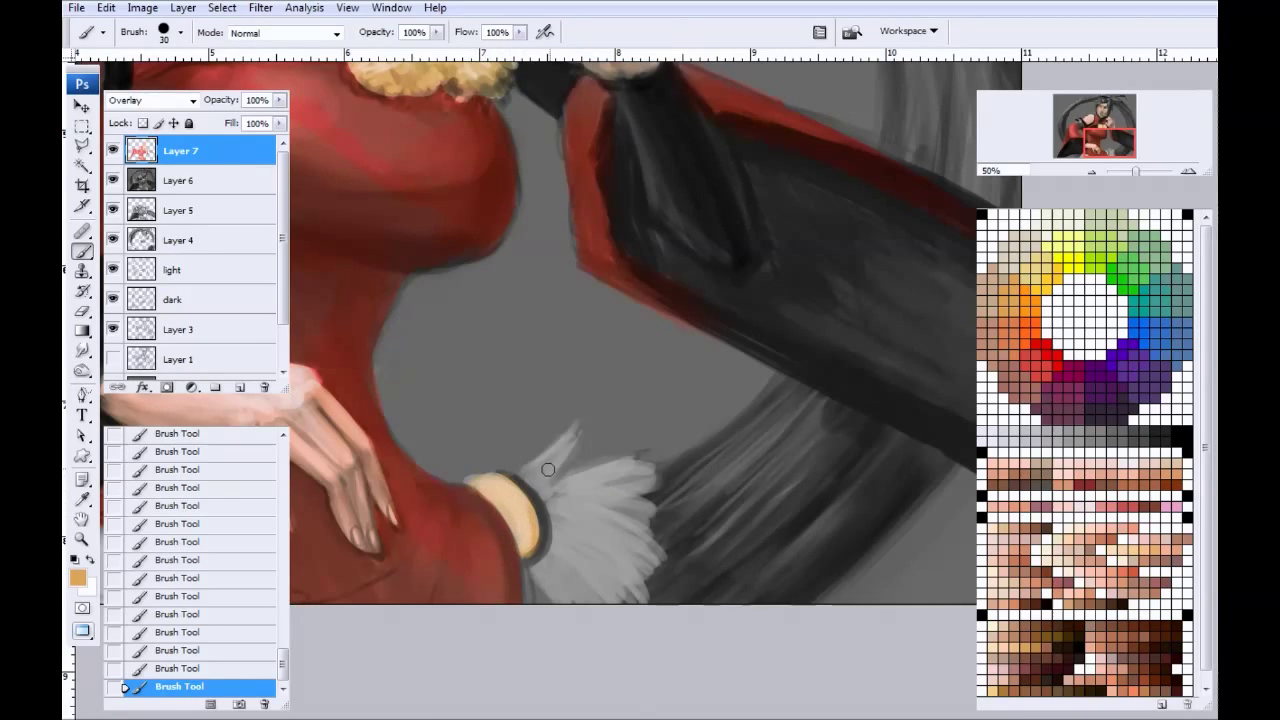
# Step: Paint the fur tuft beside the hip ochre, enlarging the brush to 45 for its wider areas
pyautogui.moveTo(565, 444); pyautogui.dragTo(527, 478)
pyautogui.moveTo(637, 477)
pyautogui.mouseDown()
pyautogui.moveTo(548, 496)
pyautogui.moveTo(645, 468)
pyautogui.moveTo(648, 508)
pyautogui.moveTo(562, 508)
pyautogui.moveTo(646, 548)
pyautogui.mouseUp()
pyautogui.press(']')
pyautogui.press(']')
pyautogui.press(']')
pyautogui.moveTo(575, 503)
pyautogui.mouseDown()
pyautogui.moveTo(624, 550)
pyautogui.moveTo(638, 603)
pyautogui.moveTo(586, 562)
pyautogui.moveTo(535, 546)
pyautogui.moveTo(557, 607)
pyautogui.moveTo(538, 565)
pyautogui.mouseUp()
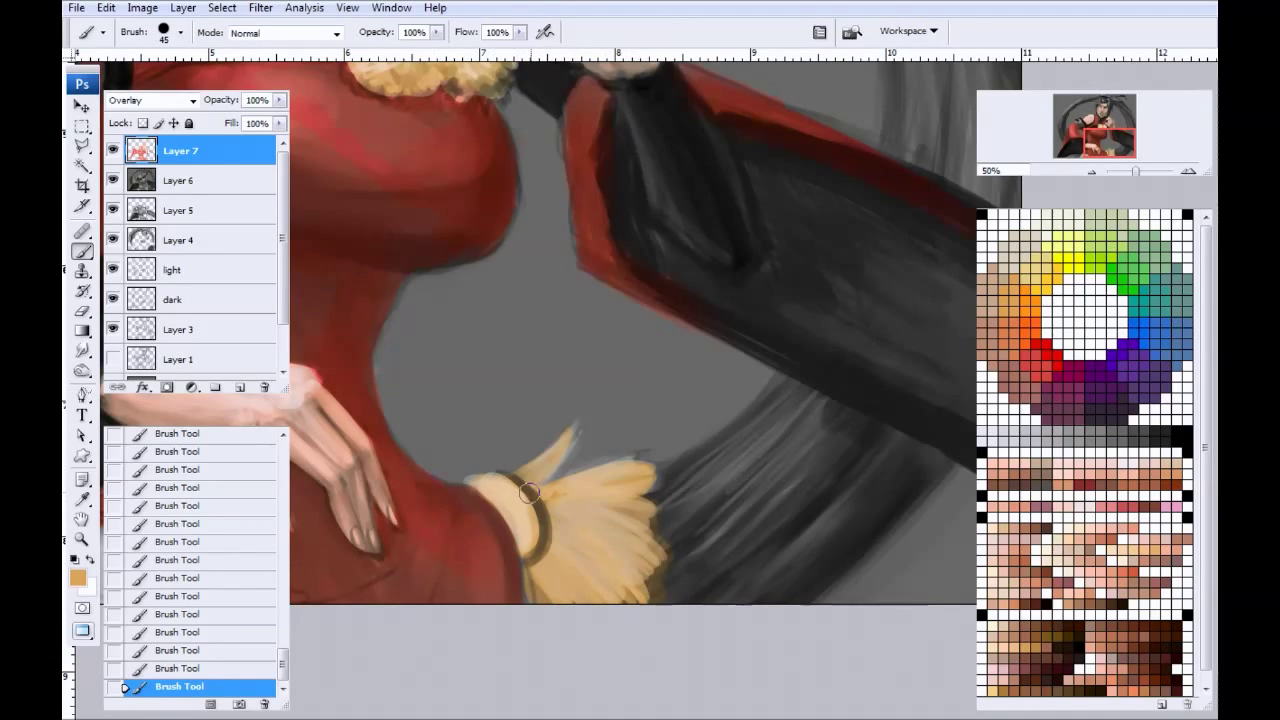
# Step: Paint the grey box on the bent arm's armband orange with a size 15 brush
pyautogui.moveTo(450, 495); pyautogui.dragTo(824, 574)
pyautogui.moveTo(505, 539); pyautogui.dragTo(917, 603)
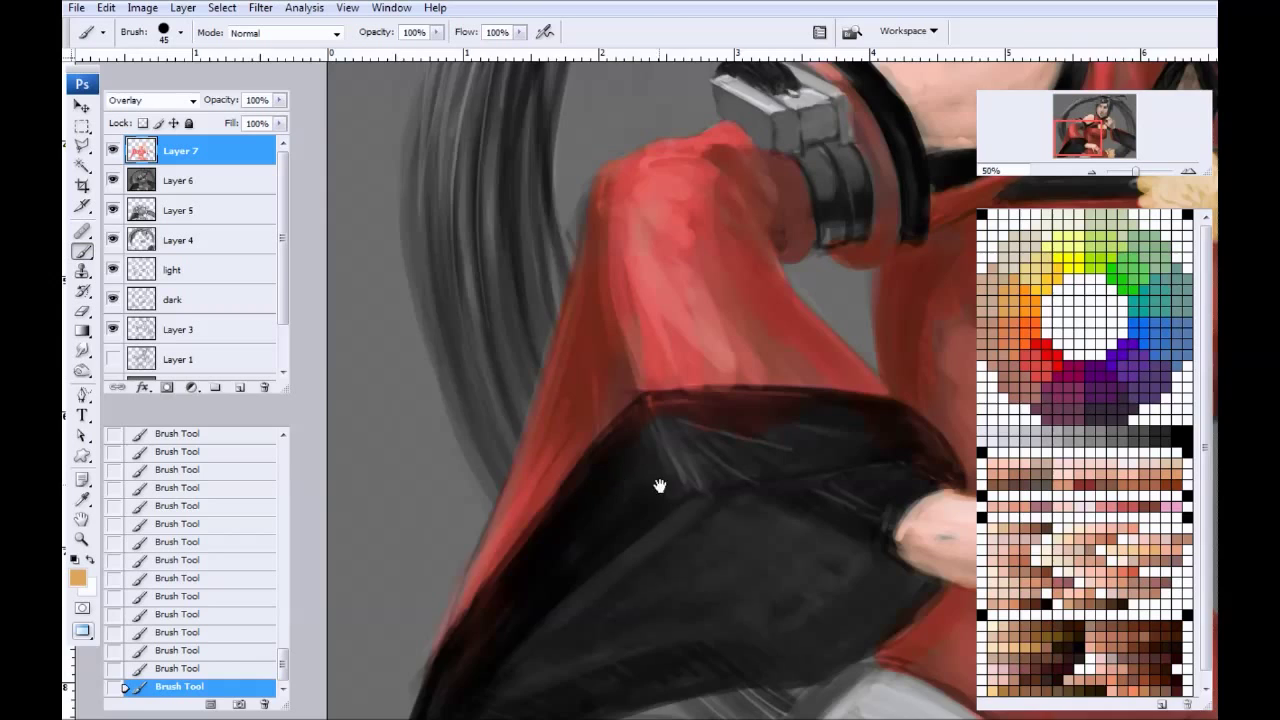
pyautogui.moveTo(660, 486); pyautogui.dragTo(376, 430)
pyautogui.keyDown('alt'); pyautogui.click(693, 499); pyautogui.keyUp('alt')
pyautogui.moveTo(661, 478); pyautogui.dragTo(633, 471)
pyautogui.moveTo(456, 380); pyautogui.dragTo(503, 646)
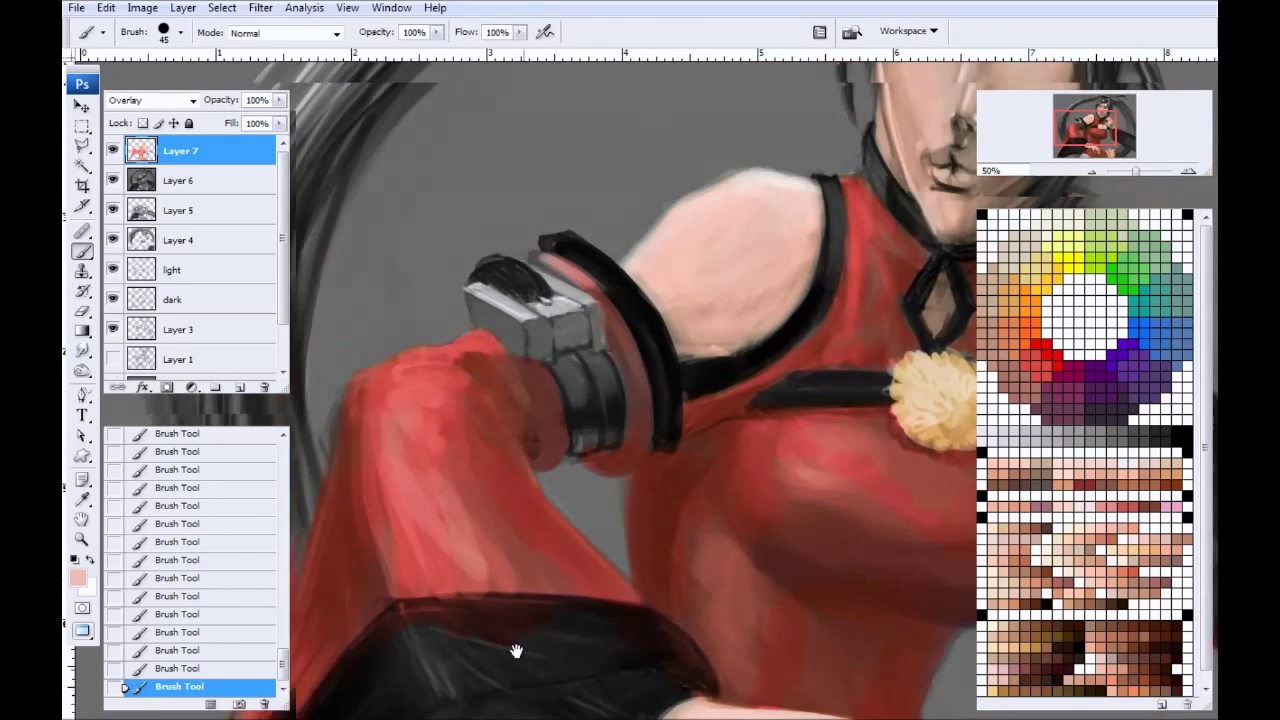
pyautogui.moveTo(505, 429); pyautogui.dragTo(404, 381)
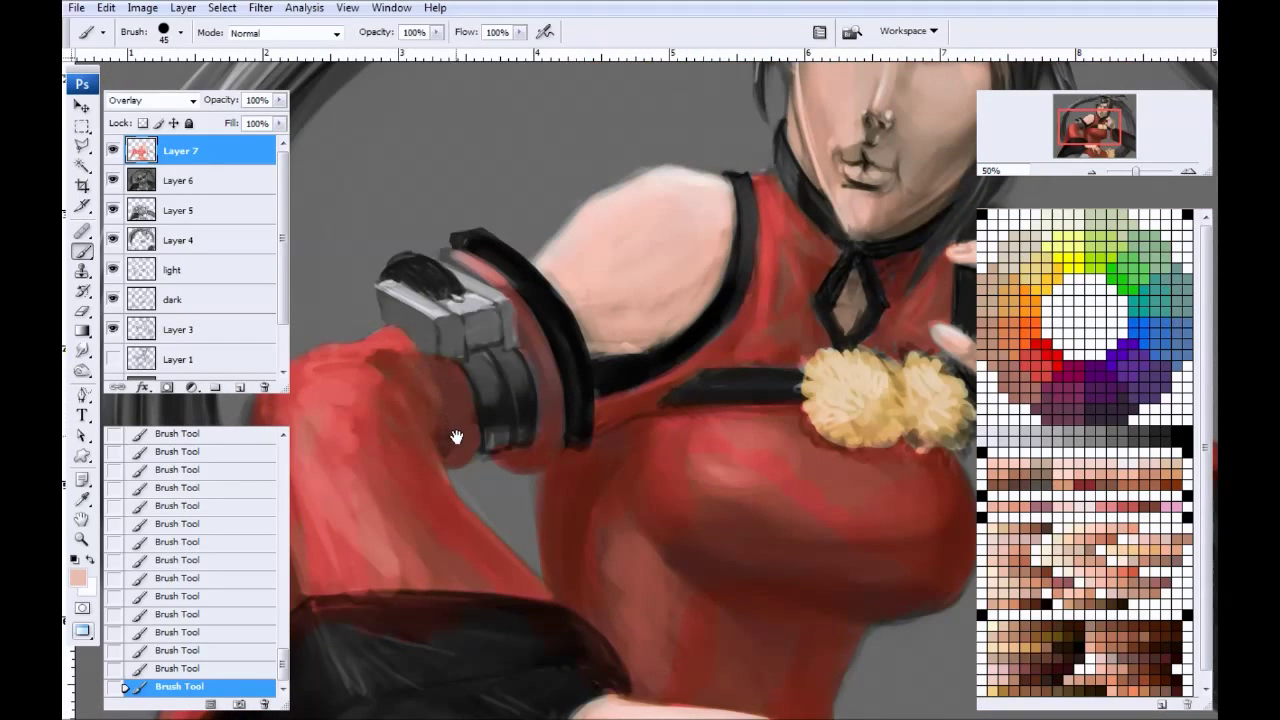
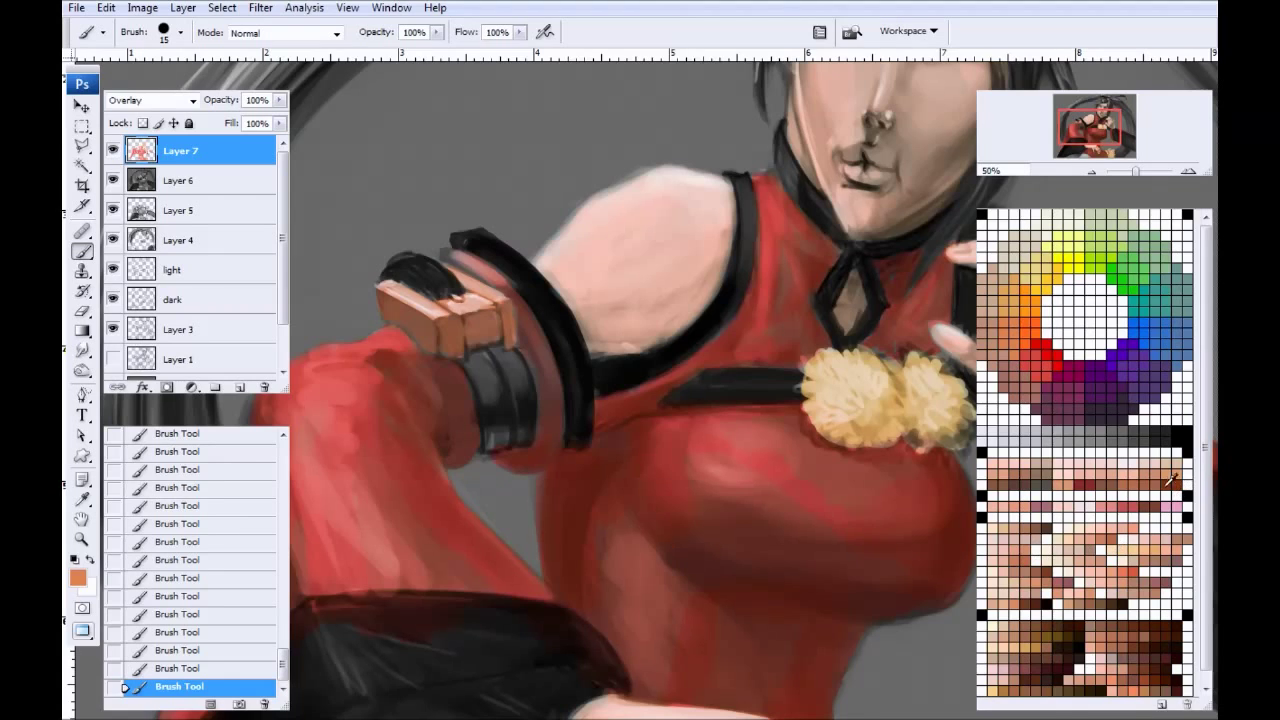
# Step: Paint the armband strap below the orange box brown at brush size 30, and the dark chest strap at size 40
pyautogui.moveTo(494, 380)
pyautogui.mouseDown()
pyautogui.moveTo(481, 362)
pyautogui.moveTo(495, 381)
pyautogui.moveTo(498, 357)
pyautogui.mouseUp()
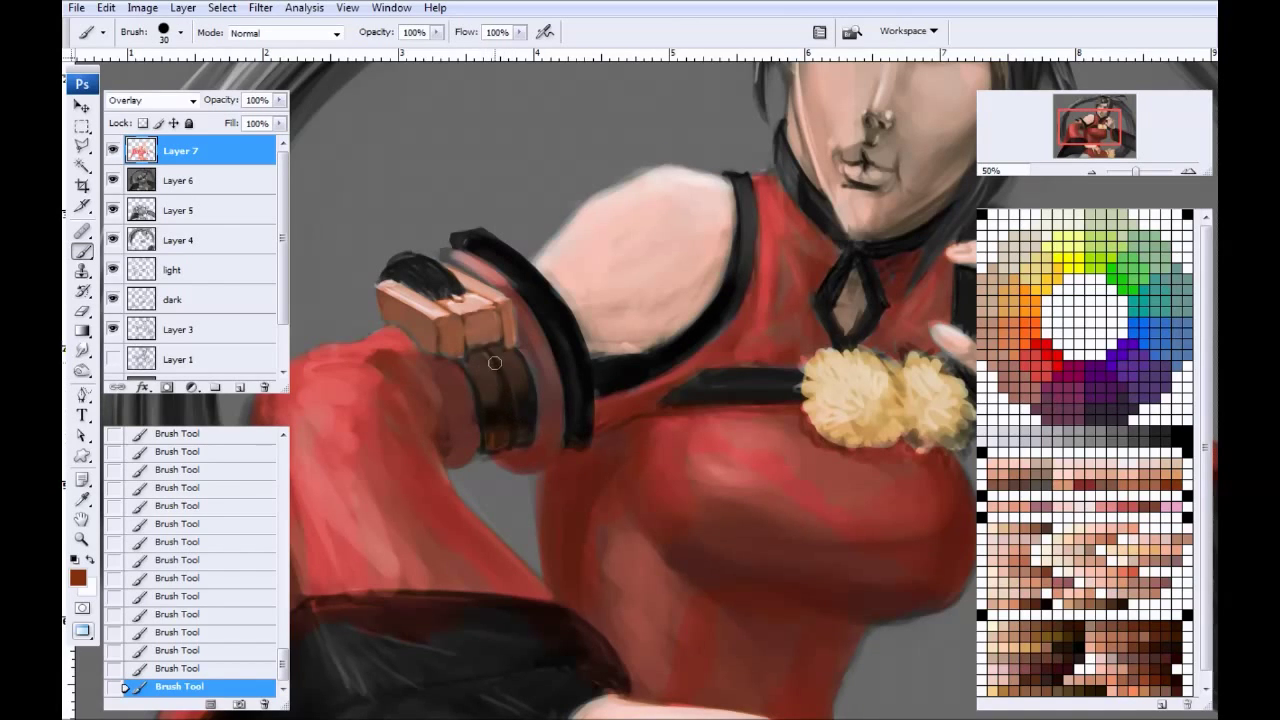
pyautogui.moveTo(494, 362); pyautogui.dragTo(433, 365)
pyautogui.moveTo(589, 406); pyautogui.dragTo(501, 396)
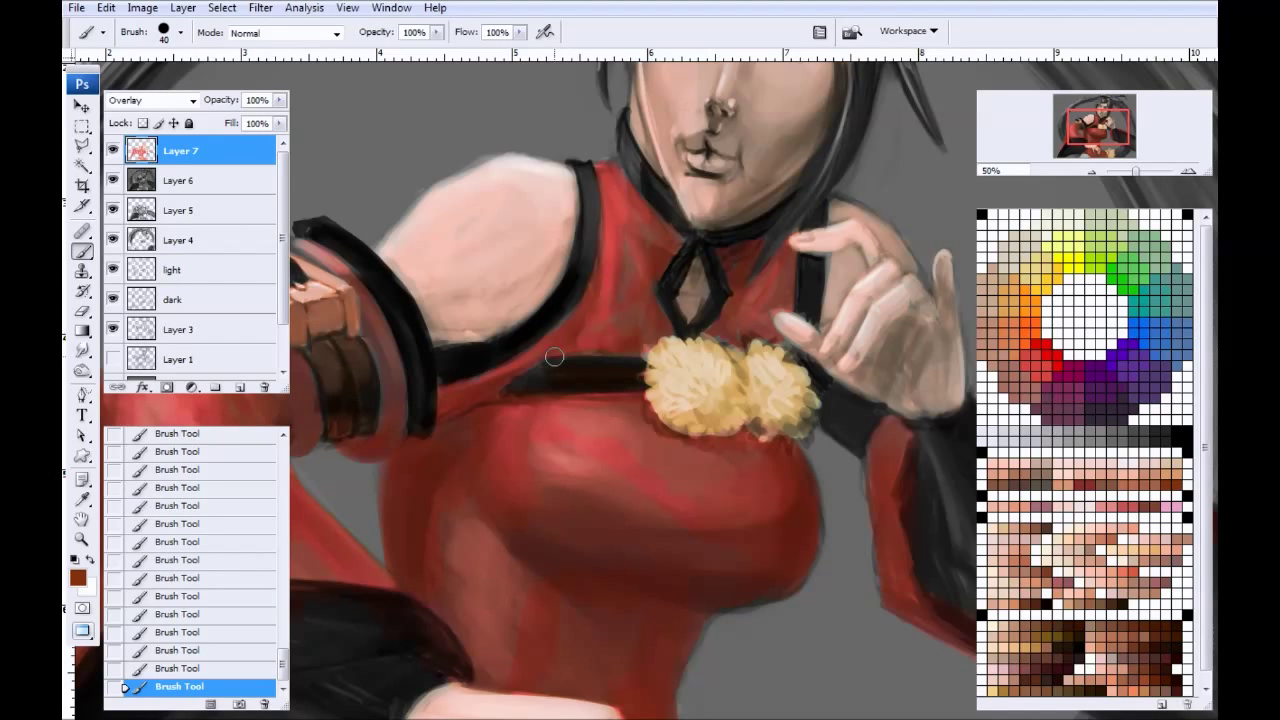
pyautogui.moveTo(555, 357); pyautogui.dragTo(821, 319)
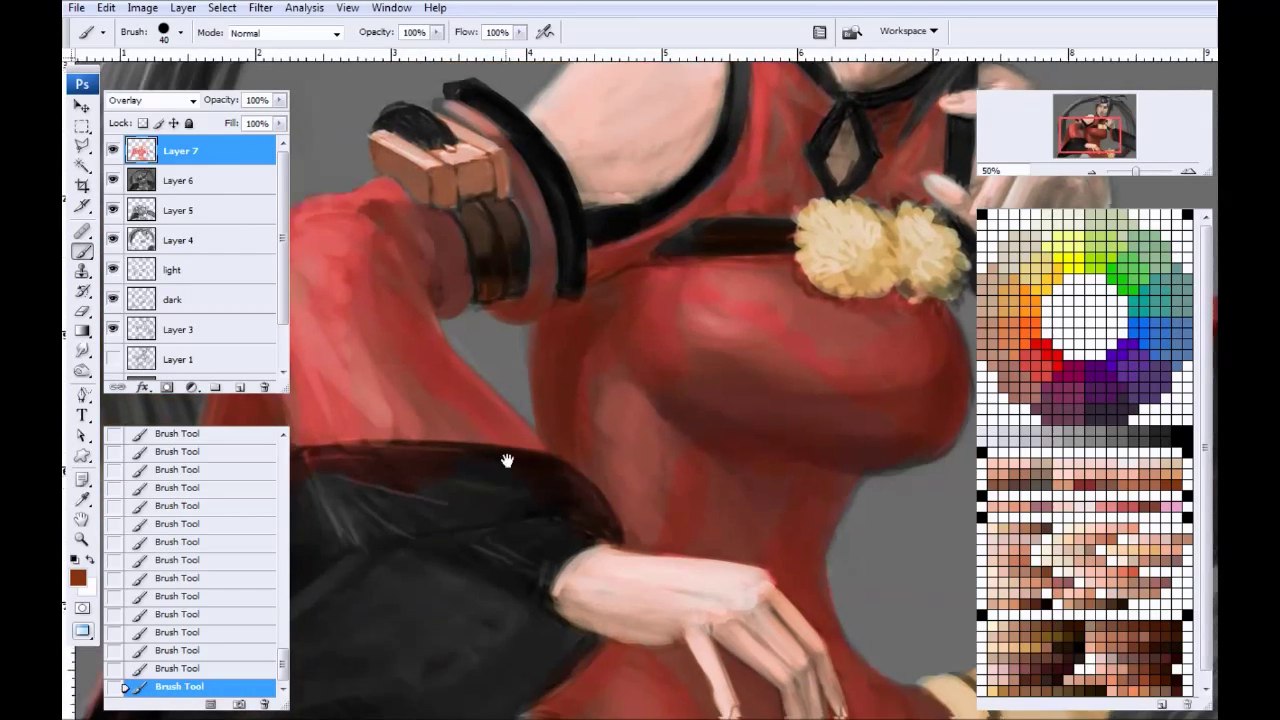
# Step: Paint the grey leg area below the resting hand white and retouch the adjoining dress edge with sampled red
pyautogui.moveTo(501, 489); pyautogui.dragTo(446, 240)
pyautogui.moveTo(391, 397); pyautogui.dragTo(444, 251)
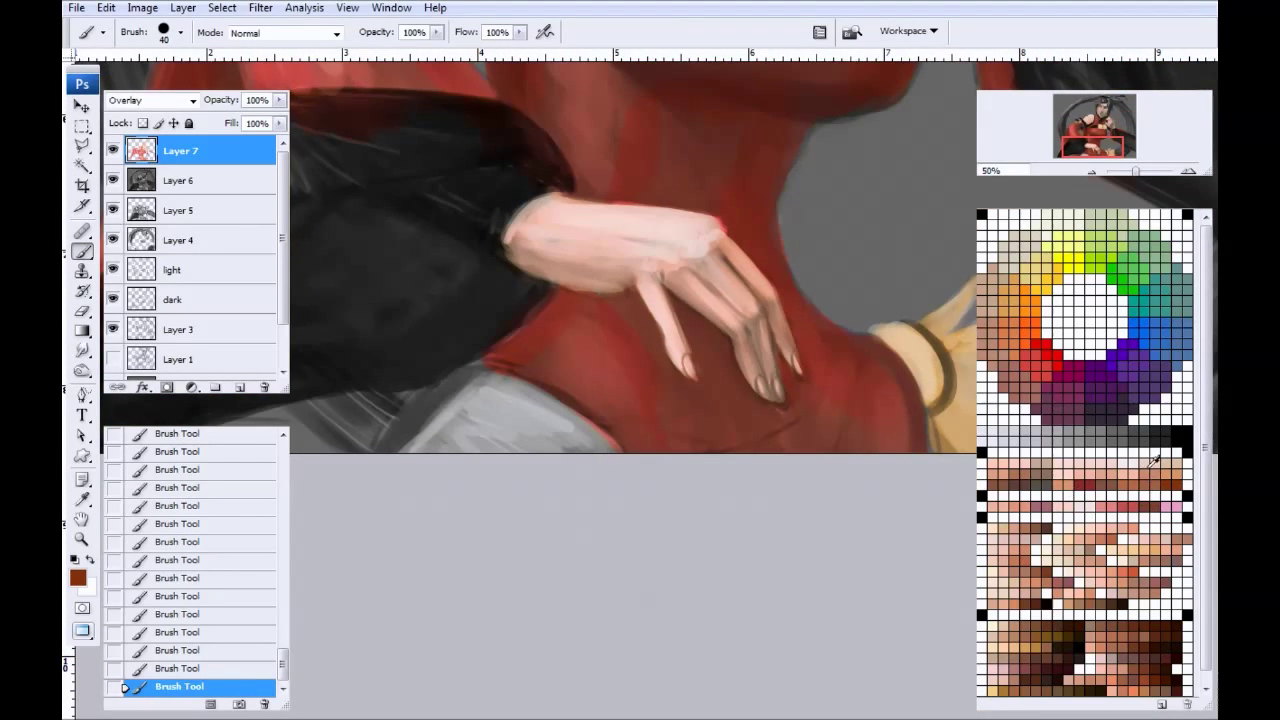
pyautogui.press(']')
pyautogui.moveTo(487, 403)
pyautogui.mouseDown()
pyautogui.moveTo(546, 417)
pyautogui.moveTo(517, 395)
pyautogui.moveTo(514, 420)
pyautogui.moveTo(479, 420)
pyautogui.moveTo(481, 446)
pyautogui.moveTo(462, 429)
pyautogui.moveTo(434, 460)
pyautogui.moveTo(478, 391)
pyautogui.moveTo(383, 472)
pyautogui.moveTo(475, 391)
pyautogui.moveTo(412, 431)
pyautogui.moveTo(486, 419)
pyautogui.moveTo(598, 456)
pyautogui.mouseUp()
pyautogui.press(']')
pyautogui.press(']')
pyautogui.keyDown('alt'); pyautogui.click(508, 362); pyautogui.keyUp('alt')
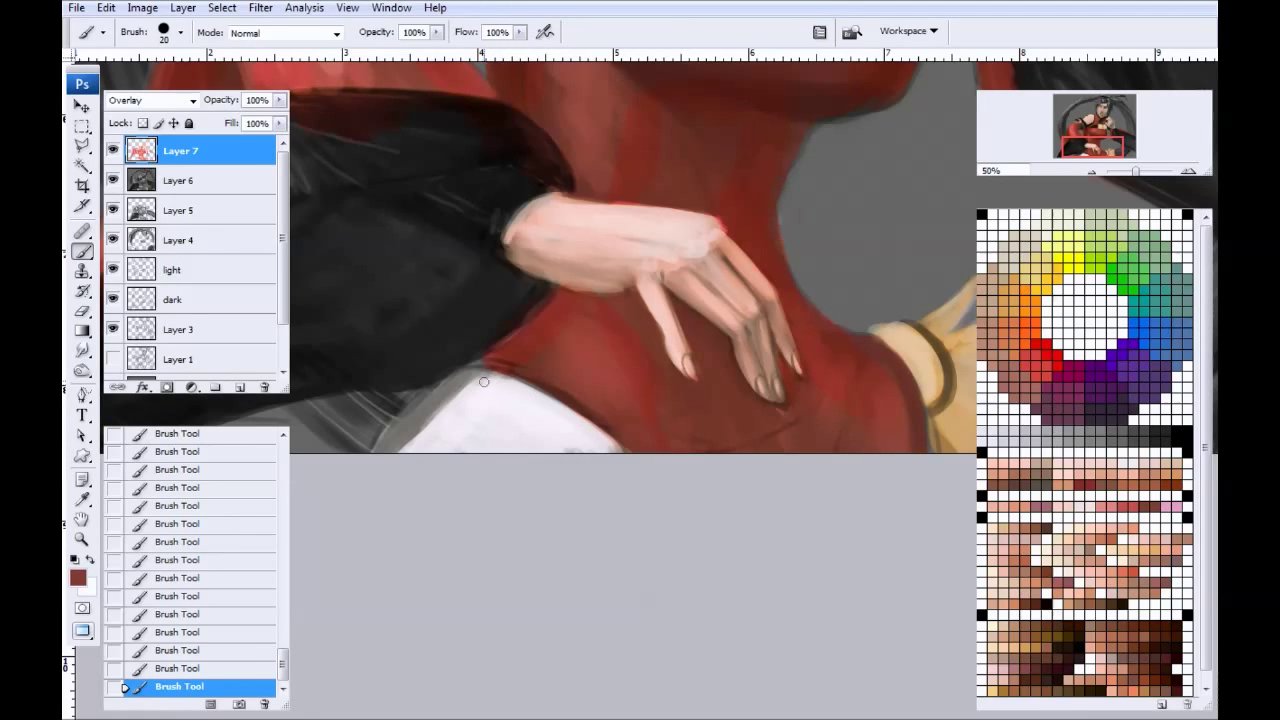
pyautogui.moveTo(615, 406); pyautogui.dragTo(640, 403)
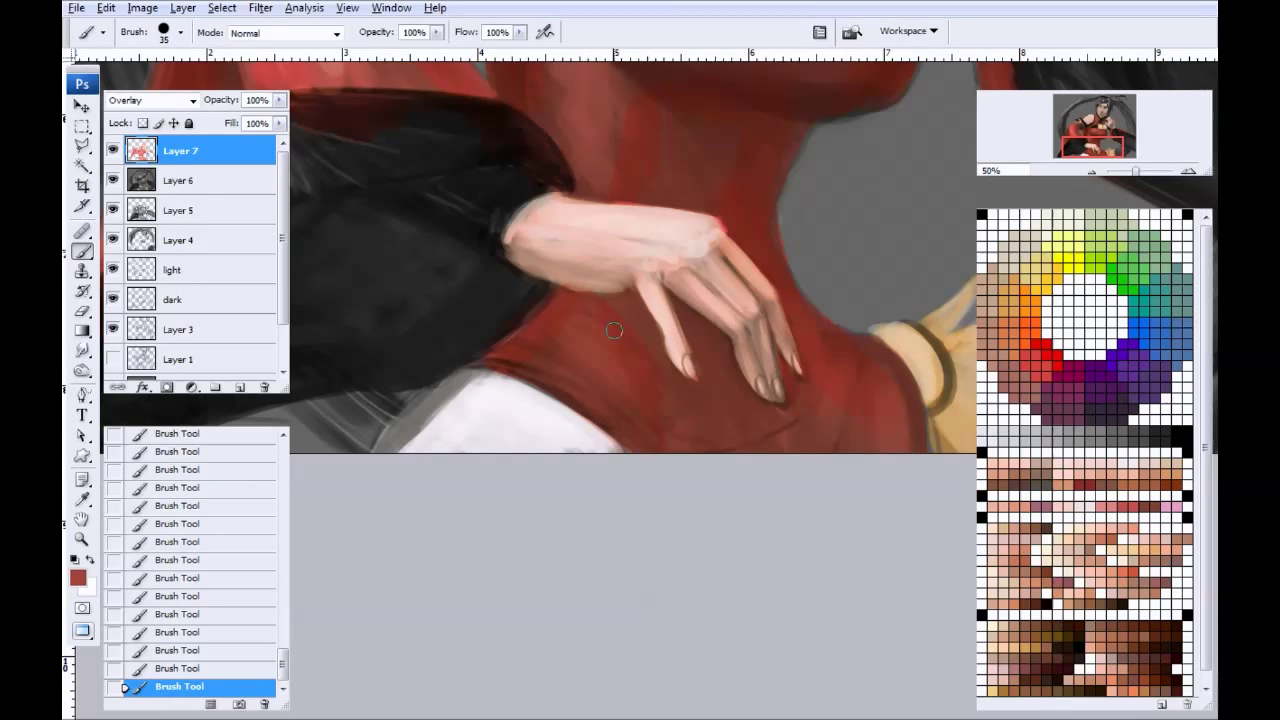
# Step: Review the colours across the whole figure, from the full canvas down to the face and upper body
pyautogui.hotkey('ctrl', '-')
pyautogui.hotkey('ctrl', '-')
pyautogui.hotkey('ctrl', '-')
pyautogui.hotkey('ctrl', '-')
pyautogui.hotkey('ctrl', '-')
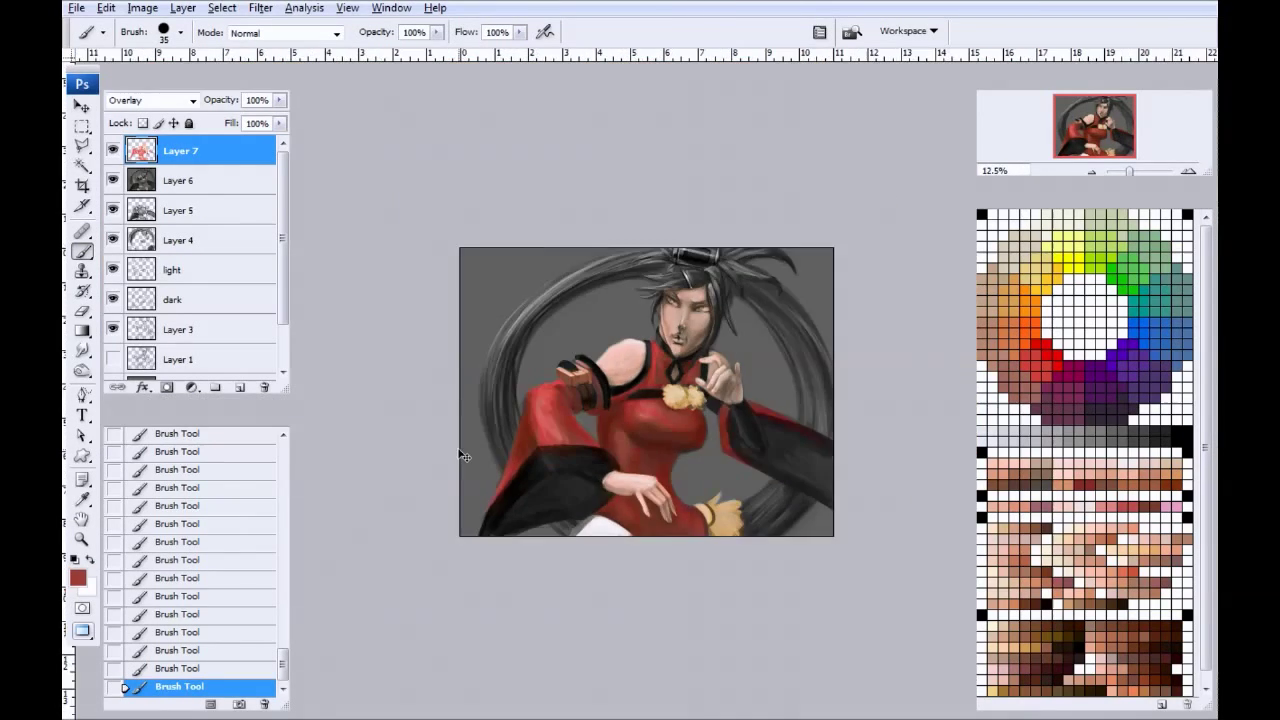
pyautogui.hotkey('ctrl', '+')
pyautogui.hotkey('ctrl', '+')
pyautogui.hotkey('ctrl', '+')
pyautogui.hotkey('ctrl', '+')
pyautogui.scroll(-1, 465, 429)
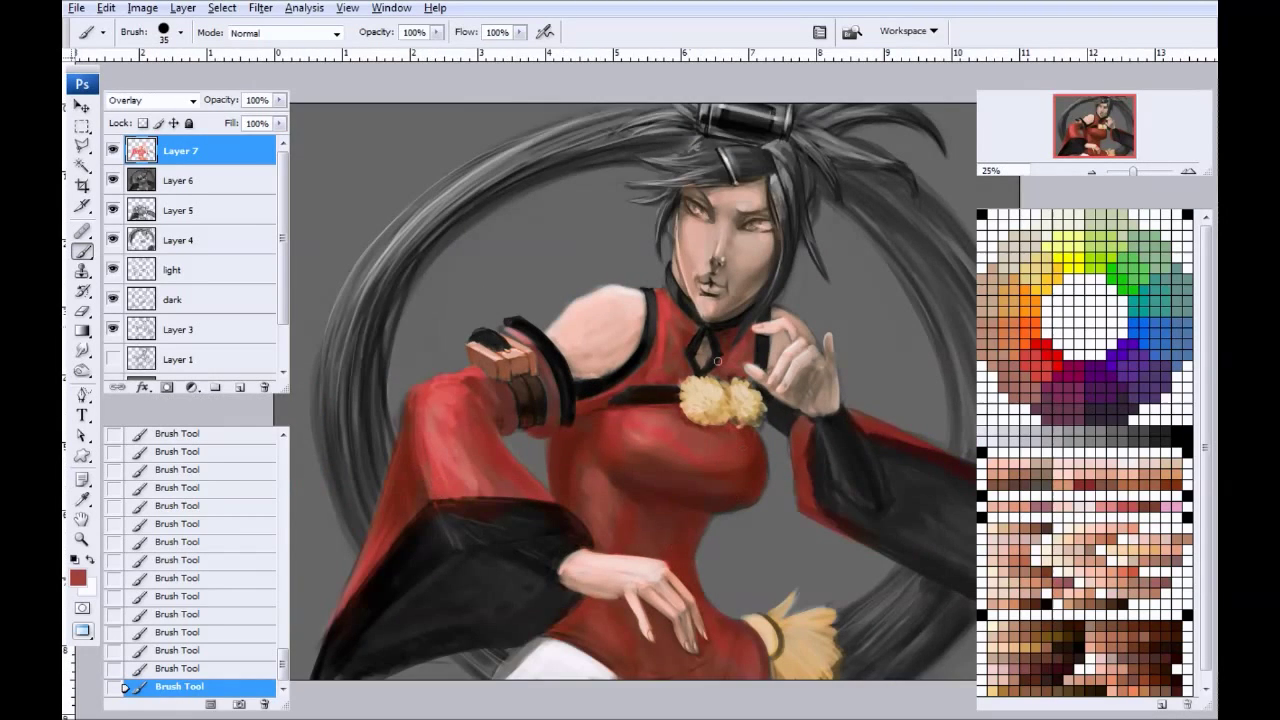
pyautogui.moveTo(471, 466); pyautogui.dragTo(523, 406)
pyautogui.moveTo(405, 514); pyautogui.dragTo(451, 463)
pyautogui.moveTo(489, 312); pyautogui.dragTo(391, 503)
pyautogui.moveTo(556, 431); pyautogui.dragTo(408, 434)
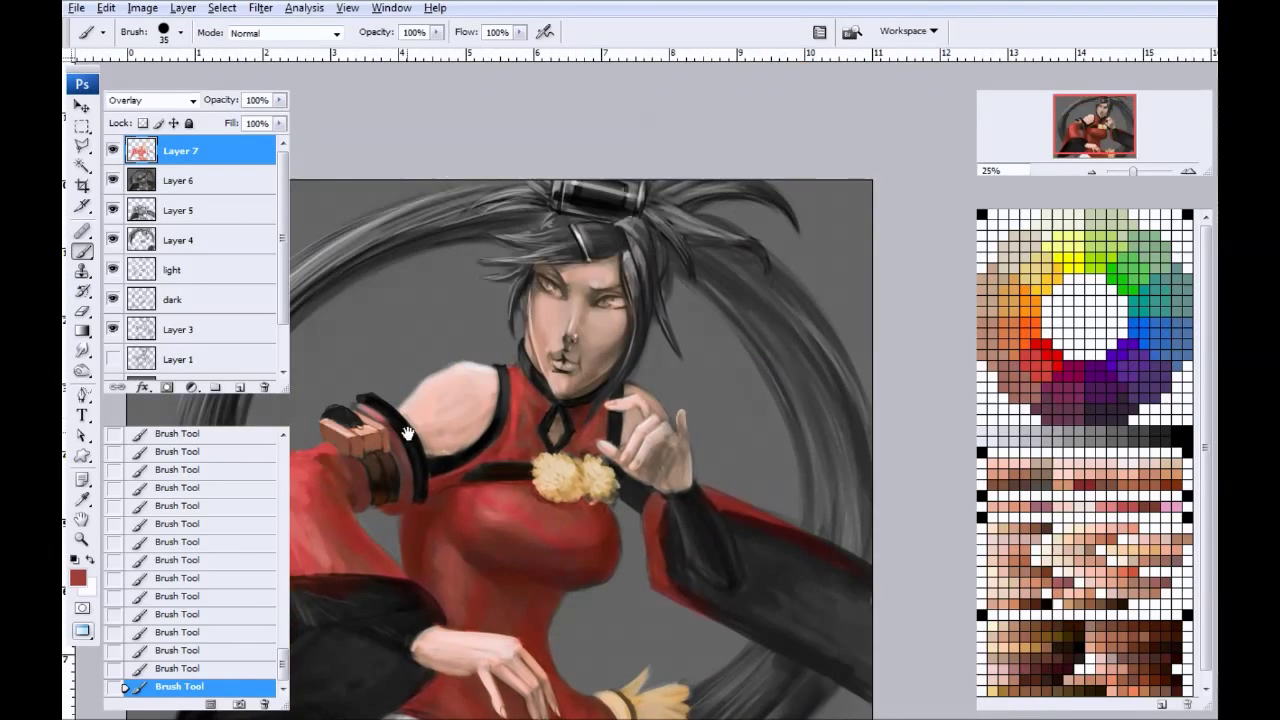
# Step: Colour the hair locks beside the face reddish brown, starting at brush size 25 and enlarging it to about 35
pyautogui.click(1177, 477)
pyautogui.moveTo(627, 258); pyautogui.dragTo(634, 302)
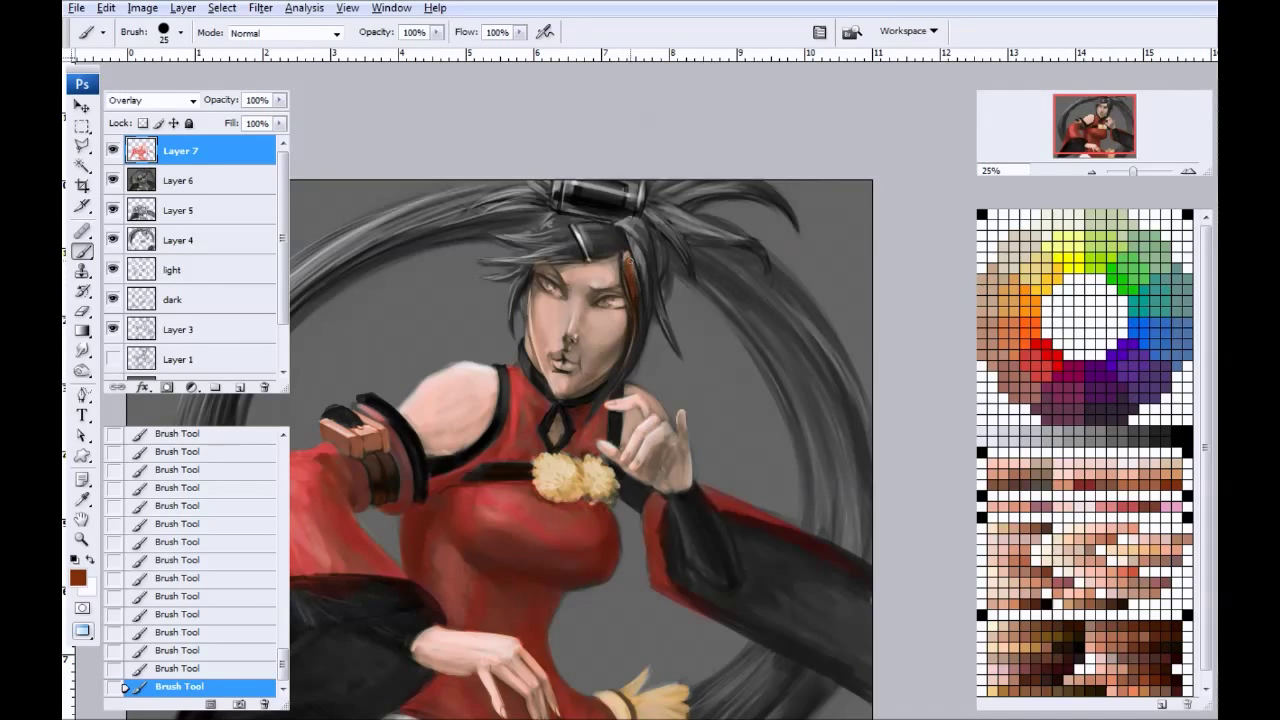
pyautogui.moveTo(631, 261); pyautogui.dragTo(632, 254)
pyautogui.hotkey('ctrl', '+')
pyautogui.hotkey('ctrl', '+')
pyautogui.hotkey('ctrl', '+')
pyautogui.moveTo(725, 80)
pyautogui.mouseDown()
pyautogui.moveTo(489, 302)
pyautogui.moveTo(543, 352)
pyautogui.mouseUp()
pyautogui.press(']')
pyautogui.press(']')
pyautogui.moveTo(512, 218); pyautogui.dragTo(549, 351)
pyautogui.moveTo(488, 184)
pyautogui.mouseDown()
pyautogui.moveTo(549, 198)
pyautogui.moveTo(501, 203)
pyautogui.moveTo(514, 169)
pyautogui.moveTo(596, 386)
pyautogui.moveTo(578, 359)
pyautogui.moveTo(597, 369)
pyautogui.moveTo(644, 532)
pyautogui.mouseUp()
pyautogui.press('[')
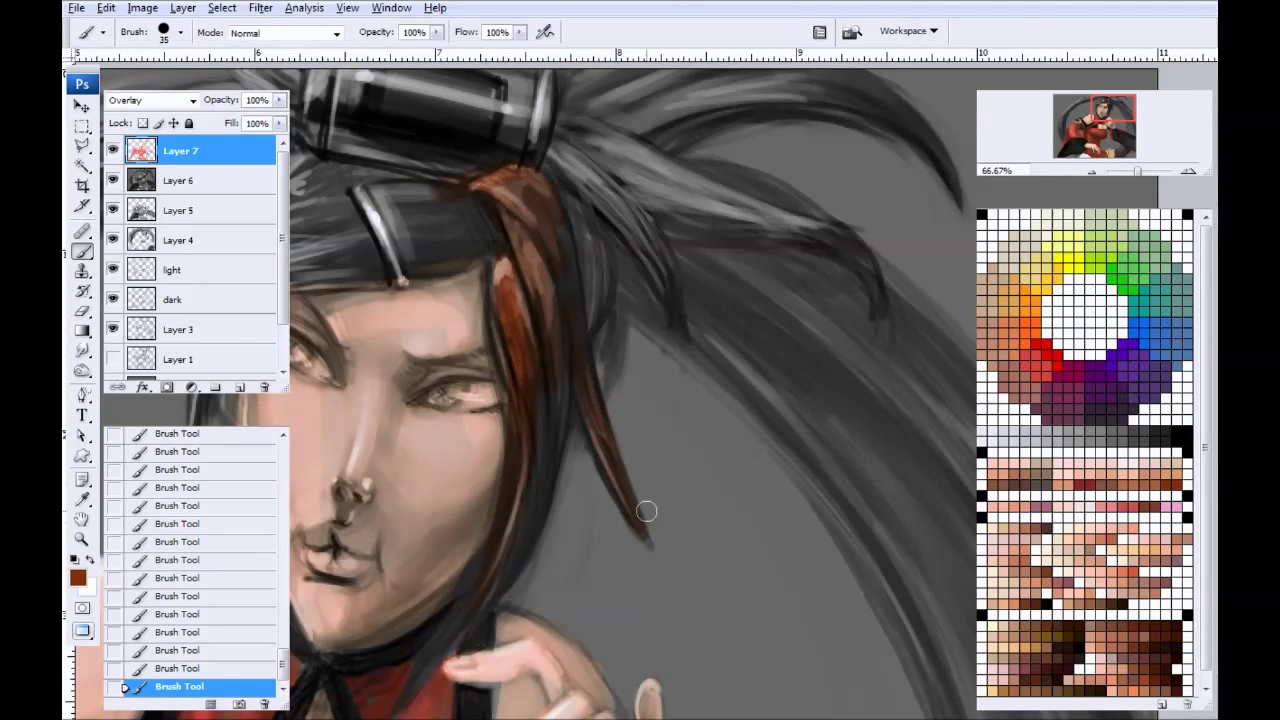
# Step: Paint the hair strands gathered behind the hair tie reddish brown
pyautogui.press(']')
pyautogui.moveTo(613, 264)
pyautogui.mouseDown()
pyautogui.moveTo(579, 371)
pyautogui.moveTo(573, 181)
pyautogui.moveTo(552, 165)
pyautogui.moveTo(655, 282)
pyautogui.mouseUp()
pyautogui.moveTo(592, 155); pyautogui.dragTo(686, 320)
pyautogui.moveTo(630, 195)
pyautogui.mouseDown()
pyautogui.moveTo(560, 171)
pyautogui.moveTo(467, 195)
pyautogui.mouseUp()
pyautogui.moveTo(421, 150); pyautogui.dragTo(564, 257)
pyautogui.moveTo(502, 221)
pyautogui.mouseDown()
pyautogui.moveTo(455, 170)
pyautogui.moveTo(623, 223)
pyautogui.moveTo(477, 172)
pyautogui.moveTo(444, 187)
pyautogui.moveTo(486, 237)
pyautogui.moveTo(466, 251)
pyautogui.moveTo(586, 374)
pyautogui.moveTo(446, 290)
pyautogui.moveTo(463, 271)
pyautogui.moveTo(709, 380)
pyautogui.moveTo(786, 397)
pyautogui.moveTo(660, 272)
pyautogui.mouseUp()
# Step: Colour the upper stretch of the ponytail behind the raised hand brown with a size 90 brush
pyautogui.press(']')
pyautogui.press(']')
pyautogui.press(']')
pyautogui.press(']')
pyautogui.press('space')
pyautogui.moveTo(706, 443); pyautogui.dragTo(536, 256)
pyautogui.moveTo(683, 313)
pyautogui.mouseDown()
pyautogui.moveTo(649, 255)
pyautogui.moveTo(766, 465)
pyautogui.mouseUp()
pyautogui.press('space')
pyautogui.moveTo(577, 211); pyautogui.dragTo(578, 241)
pyautogui.moveTo(731, 400); pyautogui.dragTo(707, 367)
pyautogui.moveTo(658, 288)
pyautogui.mouseDown()
pyautogui.moveTo(654, 248)
pyautogui.moveTo(548, 155)
pyautogui.moveTo(697, 353)
pyautogui.moveTo(575, 185)
pyautogui.mouseUp()
pyautogui.moveTo(634, 346); pyautogui.dragTo(691, 461)
pyautogui.moveTo(434, 153); pyautogui.dragTo(649, 446)
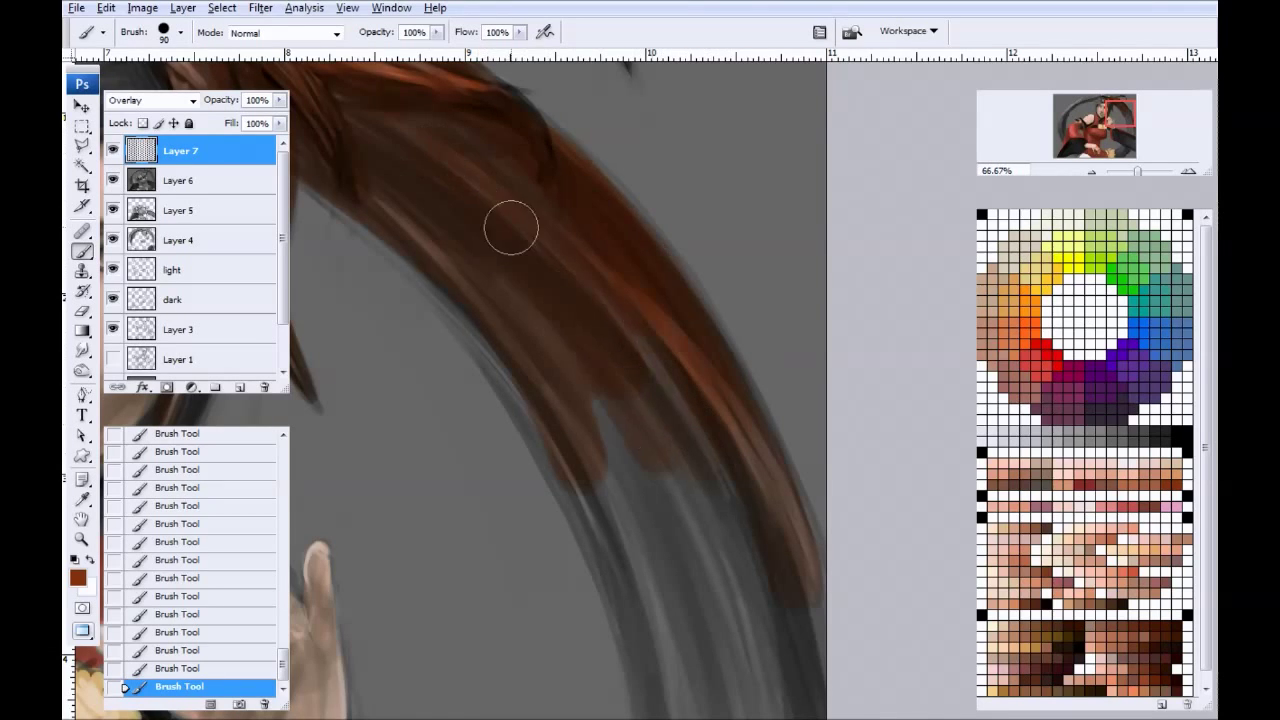
pyautogui.moveTo(511, 229); pyautogui.dragTo(630, 480)
pyautogui.moveTo(513, 318); pyautogui.dragTo(606, 487)
# Step: Extend the brown with long strokes down the middle of the ponytail towards the red sleeve
pyautogui.press('space')
pyautogui.moveTo(575, 400); pyautogui.dragTo(454, 157)
pyautogui.moveTo(484, 248); pyautogui.dragTo(562, 562)
pyautogui.moveTo(562, 515); pyautogui.dragTo(546, 578)
pyautogui.moveTo(545, 242); pyautogui.dragTo(587, 500)
pyautogui.moveTo(500, 176); pyautogui.dragTo(600, 495)
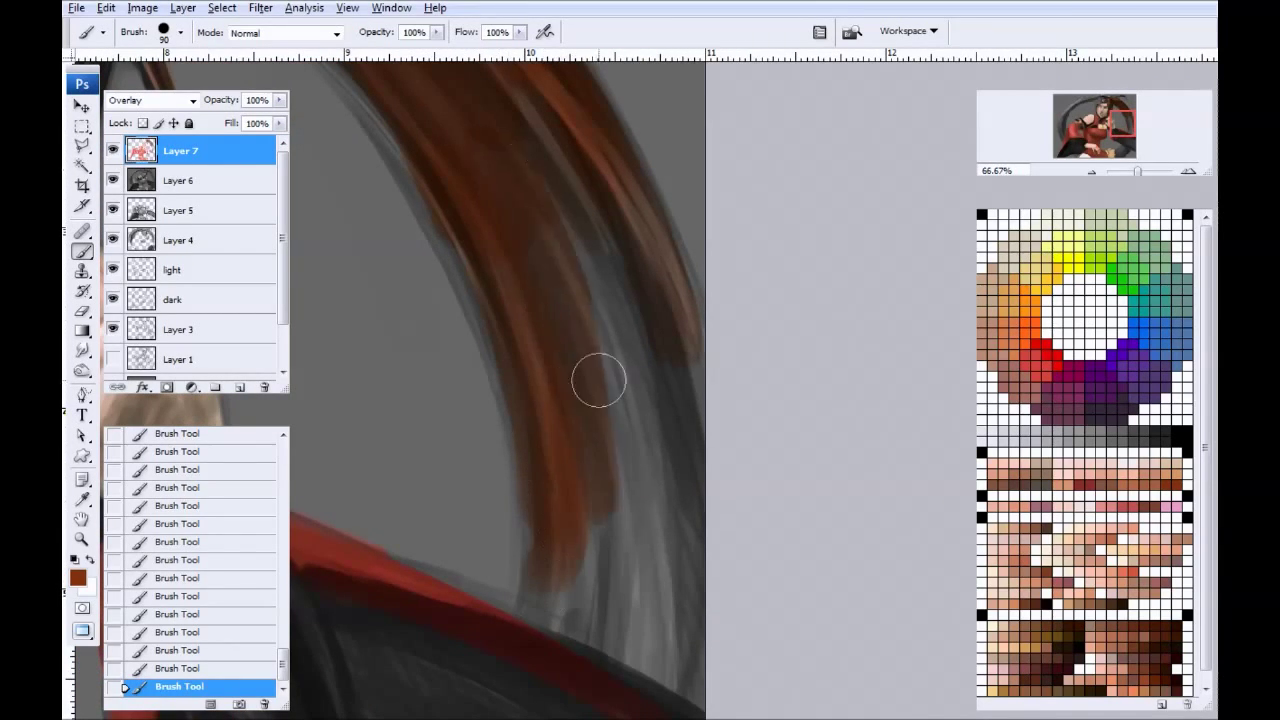
pyautogui.moveTo(554, 138); pyautogui.dragTo(628, 443)
pyautogui.moveTo(640, 345); pyautogui.dragTo(664, 462)
pyautogui.moveTo(637, 200); pyautogui.dragTo(682, 436)
pyautogui.moveTo(670, 233); pyautogui.dragTo(679, 397)
pyautogui.moveTo(586, 357); pyautogui.dragTo(626, 573)
pyautogui.moveTo(529, 212); pyautogui.dragTo(577, 568)
# Step: Reduce the brush to size 60 and fill the ponytail section just above the red sleeve with brown
pyautogui.press('[')
pyautogui.press('[')
pyautogui.press('[')
pyautogui.moveTo(668, 470); pyautogui.dragTo(685, 603)
pyautogui.moveTo(652, 428); pyautogui.dragTo(655, 579)
pyautogui.press('space')
pyautogui.moveTo(623, 522)
pyautogui.mouseDown()
pyautogui.moveTo(566, 343)
pyautogui.moveTo(629, 460)
pyautogui.mouseUp()
pyautogui.moveTo(559, 405)
pyautogui.mouseDown()
pyautogui.moveTo(626, 467)
pyautogui.moveTo(577, 466)
pyautogui.moveTo(689, 551)
pyautogui.moveTo(480, 412)
pyautogui.moveTo(491, 389)
pyautogui.moveTo(451, 189)
pyautogui.mouseUp()
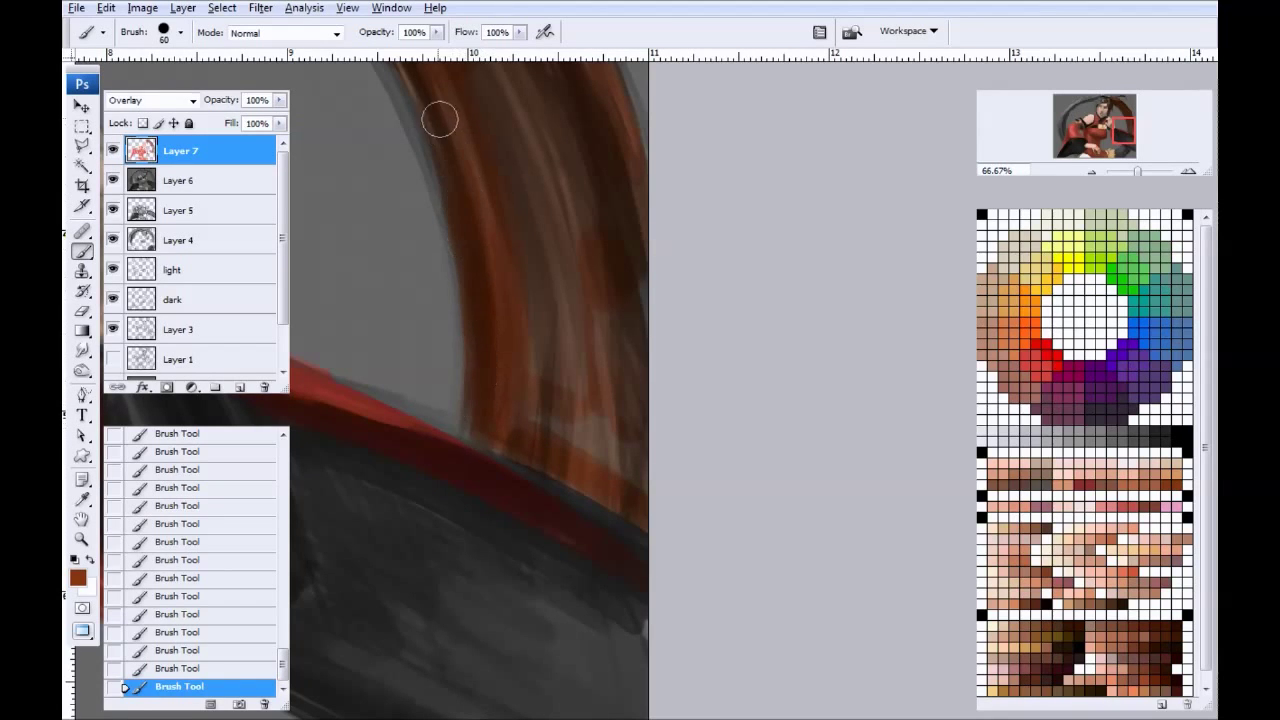
# Step: Cover the remaining grey strands and edges of the same ponytail with brown strokes
pyautogui.moveTo(443, 129); pyautogui.dragTo(513, 336)
pyautogui.moveTo(500, 415)
pyautogui.mouseDown()
pyautogui.moveTo(403, 163)
pyautogui.moveTo(375, 140)
pyautogui.mouseUp()
pyautogui.moveTo(431, 202); pyautogui.dragTo(584, 416)
pyautogui.moveTo(584, 470); pyautogui.dragTo(468, 302)
pyautogui.moveTo(711, 563); pyautogui.dragTo(497, 157)
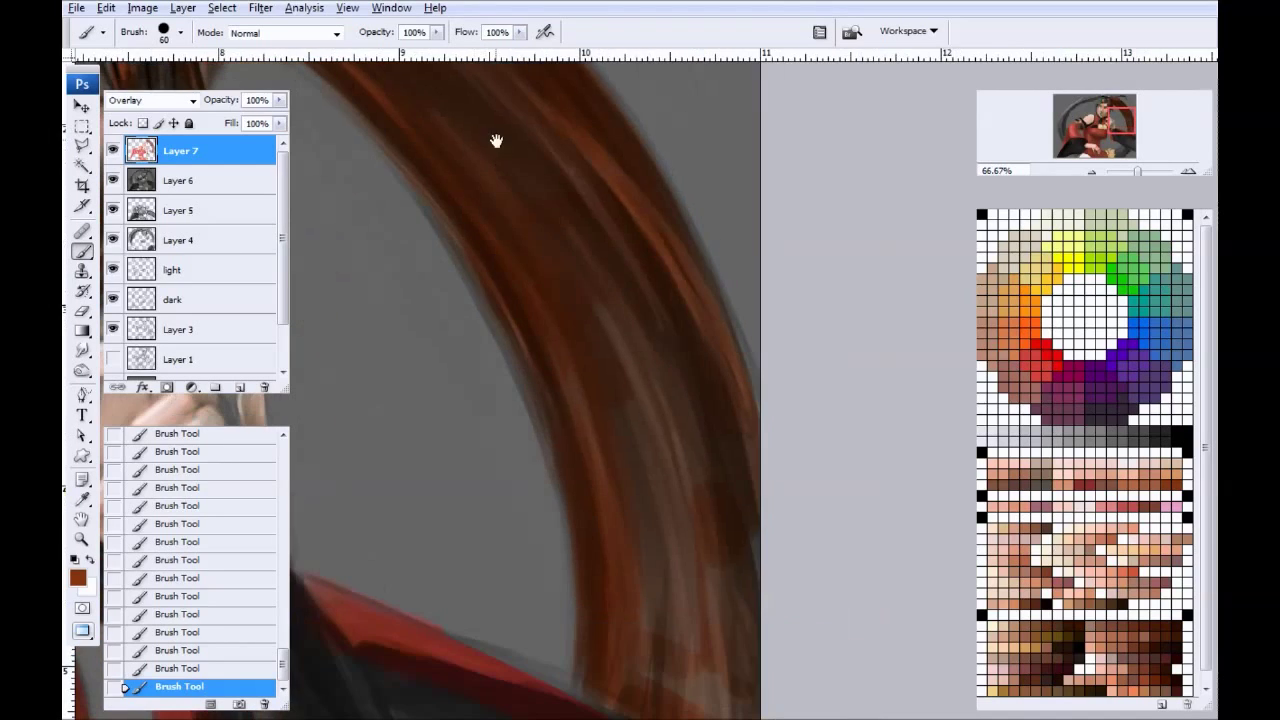
pyautogui.moveTo(631, 403); pyautogui.dragTo(521, 150)
pyautogui.moveTo(538, 180); pyautogui.dragTo(574, 460)
pyautogui.moveTo(542, 275); pyautogui.dragTo(566, 403)
pyautogui.moveTo(605, 312)
pyautogui.mouseDown()
pyautogui.moveTo(629, 482)
pyautogui.moveTo(629, 365)
pyautogui.mouseUp()
pyautogui.moveTo(483, 203)
pyautogui.mouseDown()
pyautogui.moveTo(615, 520)
pyautogui.moveTo(503, 217)
pyautogui.moveTo(780, 645)
pyautogui.mouseUp()
# Step: Colour the hair across the forehead below the hair tie reddish brown, adjusting the brush size for narrow and wide areas
pyautogui.moveTo(542, 352); pyautogui.dragTo(496, 338)
pyautogui.press('[')
pyautogui.press('[')
pyautogui.moveTo(432, 293)
pyautogui.mouseDown()
pyautogui.moveTo(464, 288)
pyautogui.moveTo(489, 246)
pyautogui.moveTo(520, 300)
pyautogui.moveTo(674, 283)
pyautogui.moveTo(529, 257)
pyautogui.moveTo(749, 294)
pyautogui.moveTo(822, 381)
pyautogui.mouseUp()
pyautogui.press('[')
pyautogui.moveTo(694, 286)
pyautogui.mouseDown()
pyautogui.moveTo(740, 300)
pyautogui.moveTo(524, 308)
pyautogui.mouseUp()
pyautogui.moveTo(385, 432); pyautogui.dragTo(866, 406)
pyautogui.moveTo(693, 369)
pyautogui.mouseDown()
pyautogui.moveTo(473, 338)
pyautogui.moveTo(563, 329)
pyautogui.moveTo(489, 303)
pyautogui.moveTo(563, 371)
pyautogui.moveTo(330, 389)
pyautogui.mouseUp()
pyautogui.press(']')
pyautogui.press(']')
pyautogui.press(']')
pyautogui.moveTo(534, 389); pyautogui.dragTo(367, 396)
pyautogui.moveTo(449, 358)
pyautogui.mouseDown()
pyautogui.moveTo(630, 317)
pyautogui.moveTo(573, 314)
pyautogui.moveTo(610, 275)
pyautogui.moveTo(575, 250)
pyautogui.moveTo(517, 291)
pyautogui.moveTo(581, 245)
pyautogui.moveTo(423, 277)
pyautogui.mouseUp()
# Step: Paint the thin fringe tips and the small side lock reddish brown, reducing the brush to size 25
pyautogui.press('[')
pyautogui.press('[')
pyautogui.press('[')
pyautogui.press('[')
pyautogui.moveTo(547, 356); pyautogui.dragTo(425, 369)
pyautogui.moveTo(504, 366)
pyautogui.mouseDown()
pyautogui.moveTo(443, 371)
pyautogui.moveTo(525, 378)
pyautogui.mouseUp()
pyautogui.moveTo(421, 417)
pyautogui.mouseDown()
pyautogui.moveTo(544, 389)
pyautogui.moveTo(504, 524)
pyautogui.mouseUp()
pyautogui.press('[')
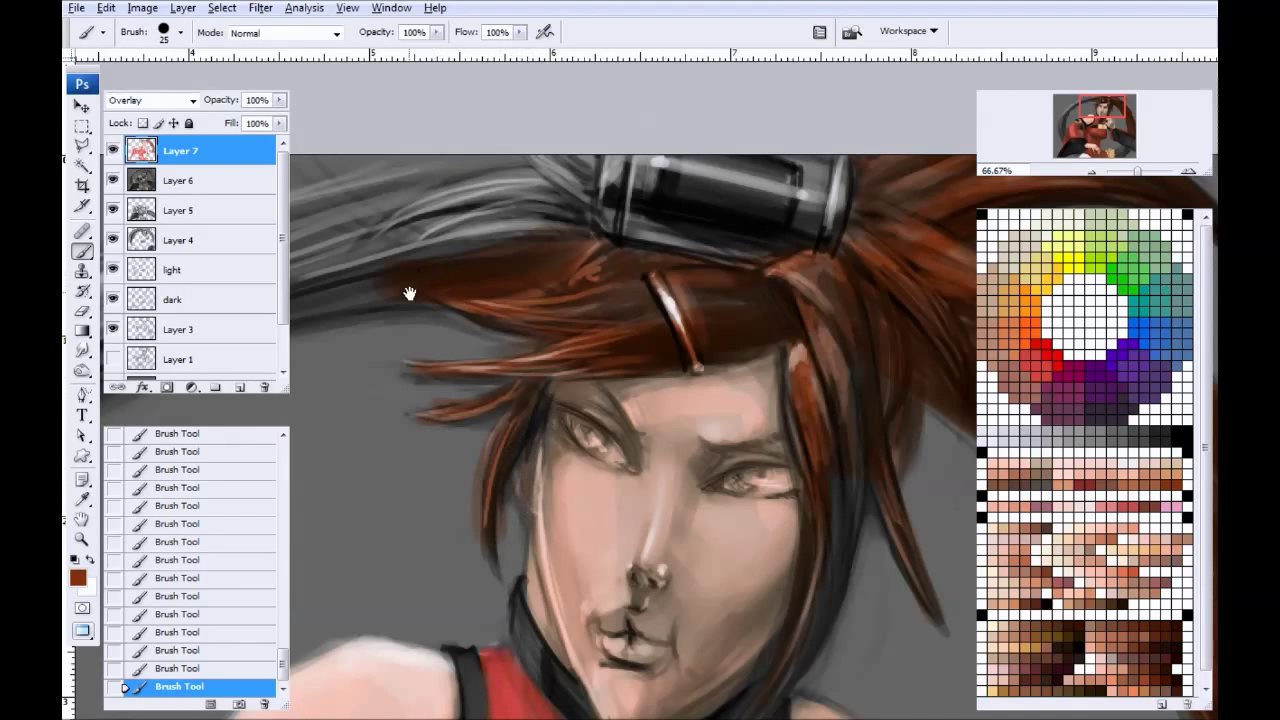
# Step: Colour the start of the other ponytail beside the hair tie reddish brown with a size 60 brush
pyautogui.moveTo(414, 288); pyautogui.dragTo(591, 380)
pyautogui.moveTo(762, 226)
pyautogui.mouseDown()
pyautogui.moveTo(763, 300)
pyautogui.moveTo(726, 308)
pyautogui.moveTo(669, 294)
pyautogui.moveTo(478, 341)
pyautogui.mouseUp()
pyautogui.press(']')
pyautogui.press(']')
pyautogui.moveTo(671, 265)
pyautogui.mouseDown()
pyautogui.moveTo(487, 307)
pyautogui.moveTo(429, 335)
pyautogui.mouseUp()
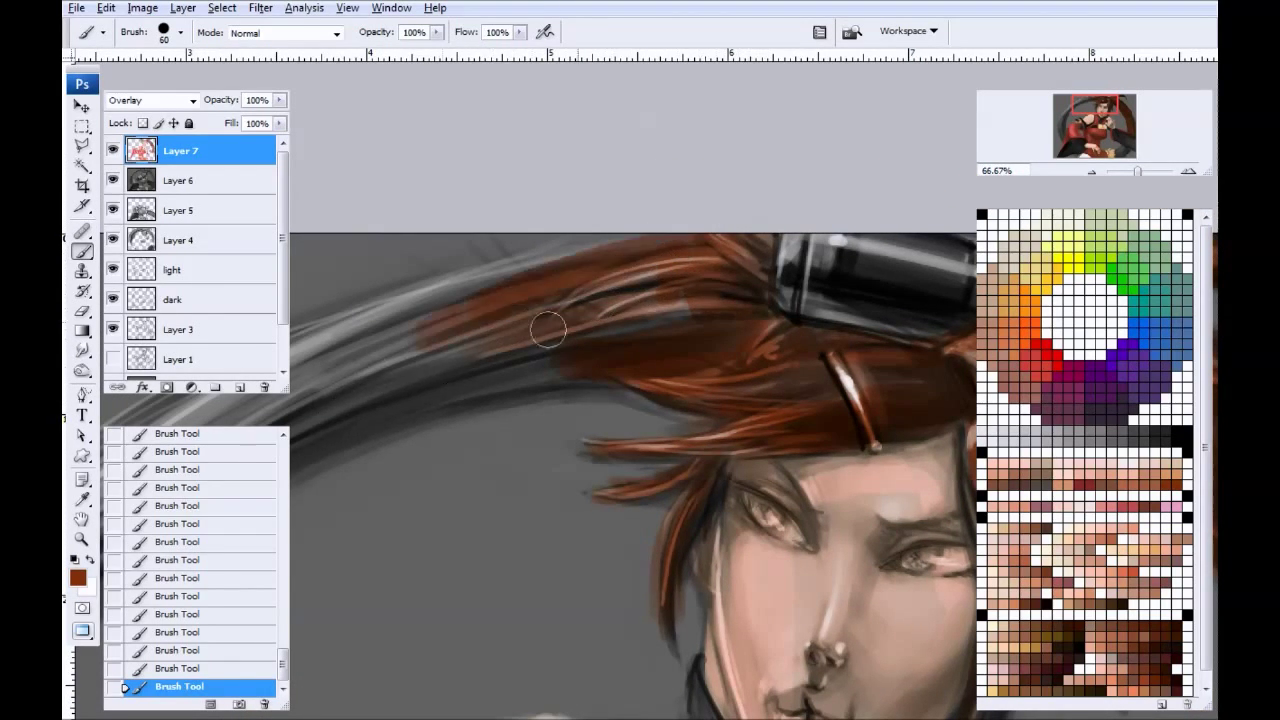
pyautogui.moveTo(669, 306); pyautogui.dragTo(425, 345)
pyautogui.moveTo(562, 355); pyautogui.dragTo(456, 394)
pyautogui.press('space')
pyautogui.moveTo(348, 411); pyautogui.dragTo(644, 347)
pyautogui.moveTo(817, 295); pyautogui.dragTo(640, 362)
pyautogui.moveTo(703, 325); pyautogui.dragTo(490, 392)
# Step: Continue the brown along the top arc of this ponytail, including its dark inner edge
pyautogui.press('space')
pyautogui.moveTo(652, 352); pyautogui.dragTo(493, 400)
pyautogui.moveTo(811, 287); pyautogui.dragTo(529, 347)
pyautogui.moveTo(839, 311); pyautogui.dragTo(476, 392)
pyautogui.moveTo(791, 267); pyautogui.dragTo(448, 372)
pyautogui.moveTo(700, 240)
pyautogui.mouseDown()
pyautogui.moveTo(440, 362)
pyautogui.moveTo(381, 416)
pyautogui.mouseUp()
pyautogui.moveTo(654, 267)
pyautogui.mouseDown()
pyautogui.moveTo(303, 427)
pyautogui.moveTo(373, 381)
pyautogui.mouseUp()
pyautogui.press('space')
pyautogui.moveTo(455, 424); pyautogui.dragTo(753, 320)
pyautogui.moveTo(815, 273)
pyautogui.mouseDown()
pyautogui.moveTo(575, 370)
pyautogui.moveTo(572, 408)
pyautogui.mouseUp()
pyautogui.moveTo(781, 297); pyautogui.dragTo(475, 505)
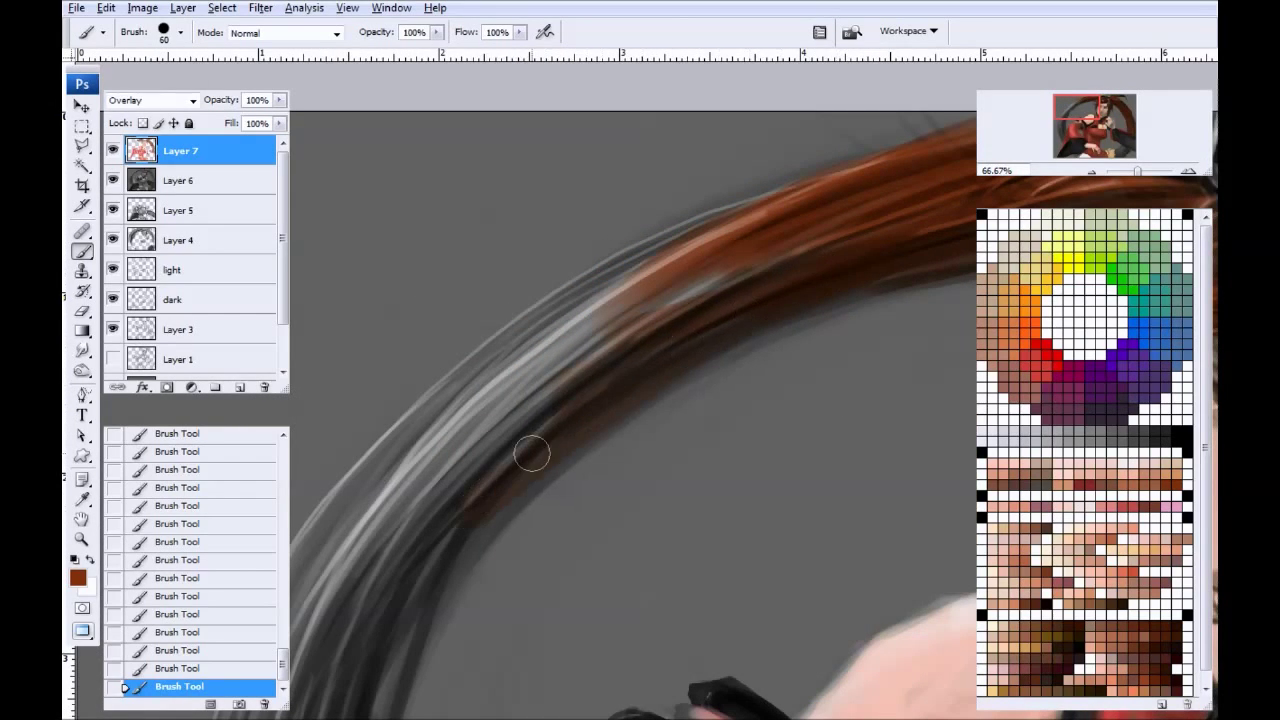
# Step: Colour the light strands and outer edge where the ponytail curves downward brown
pyautogui.moveTo(772, 260); pyautogui.dragTo(483, 421)
pyautogui.moveTo(708, 257); pyautogui.dragTo(456, 408)
pyautogui.moveTo(710, 228); pyautogui.dragTo(478, 380)
pyautogui.moveTo(805, 186); pyautogui.dragTo(514, 331)
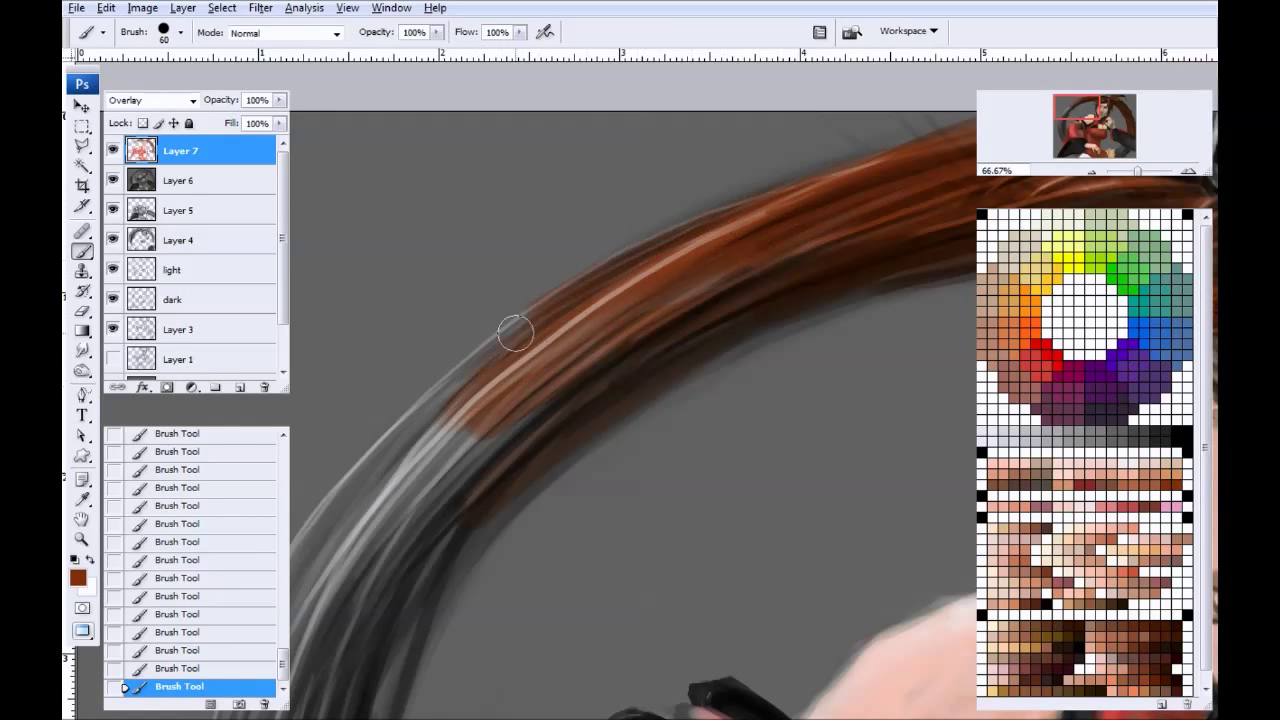
pyautogui.moveTo(606, 283); pyautogui.dragTo(372, 495)
pyautogui.moveTo(572, 325)
pyautogui.mouseDown()
pyautogui.moveTo(722, 185)
pyautogui.moveTo(476, 412)
pyautogui.mouseUp()
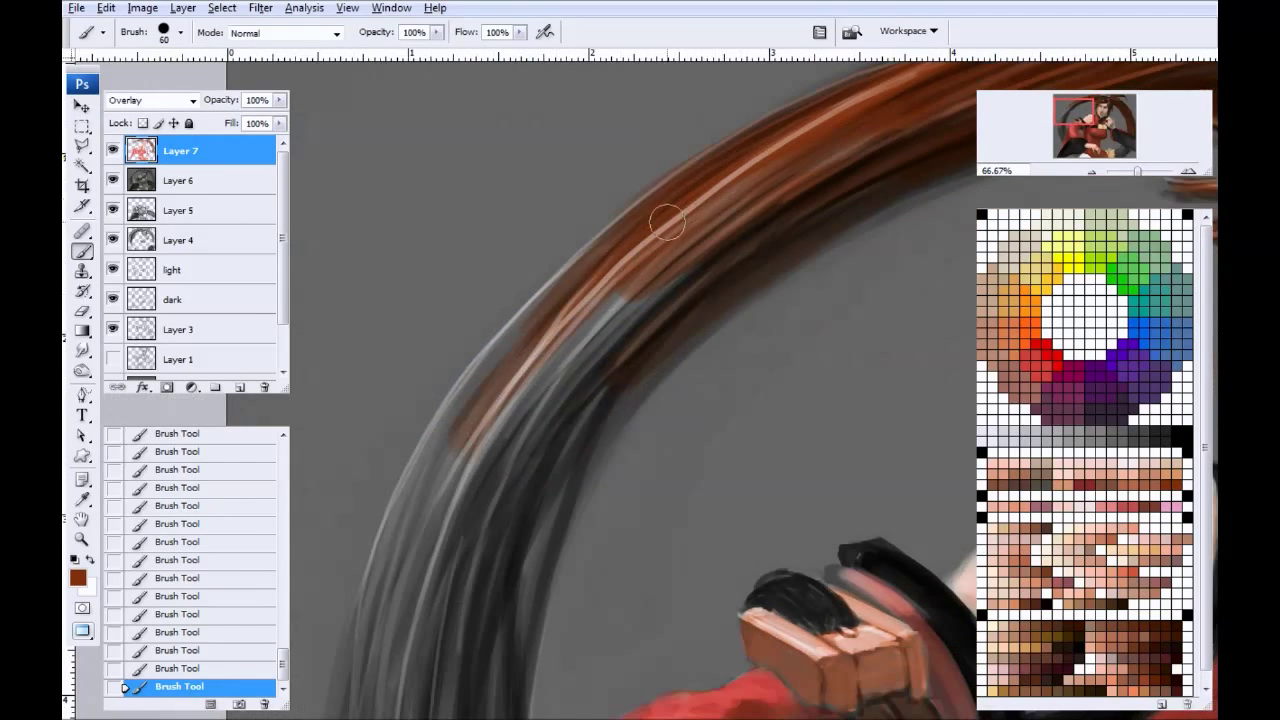
pyautogui.moveTo(666, 220); pyautogui.dragTo(458, 456)
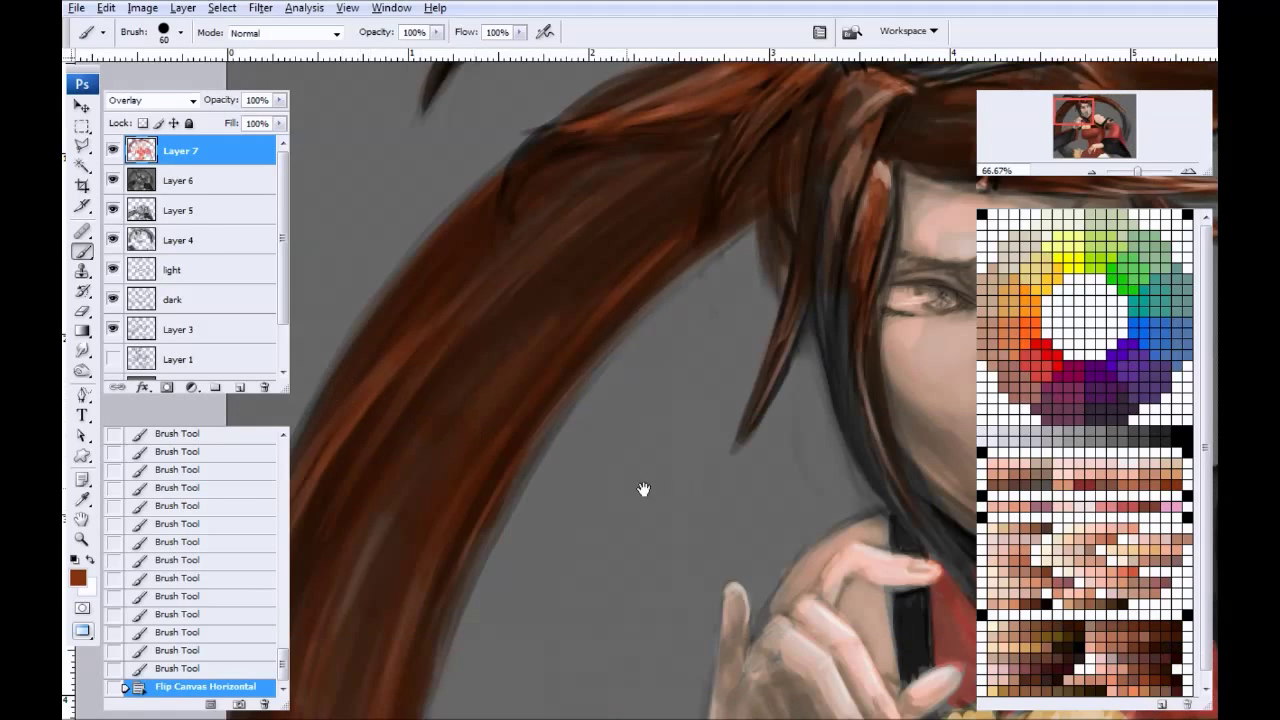
# Step: Flip the canvas horizontally and return to the partly coloured ponytail to continue its brown tint
pyautogui.moveTo(860, 515); pyautogui.dragTo(415, 445)
pyautogui.moveTo(884, 412); pyautogui.dragTo(518, 430)
pyautogui.moveTo(580, 350); pyautogui.dragTo(369, 474)
pyautogui.moveTo(520, 270); pyautogui.dragTo(348, 198)
pyautogui.moveTo(694, 290); pyautogui.dragTo(800, 443)
pyautogui.moveTo(817, 490)
pyautogui.mouseDown()
pyautogui.moveTo(549, 237)
pyautogui.moveTo(684, 446)
pyautogui.moveTo(489, 281)
pyautogui.moveTo(724, 587)
pyautogui.moveTo(726, 436)
pyautogui.moveTo(670, 385)
pyautogui.mouseUp()
pyautogui.moveTo(427, 211); pyautogui.dragTo(470, 260)
pyautogui.moveTo(463, 265); pyautogui.dragTo(335, 205)
pyautogui.moveTo(648, 322)
pyautogui.mouseDown()
pyautogui.moveTo(702, 386)
pyautogui.moveTo(534, 158)
pyautogui.mouseUp()
# Step: Brush reddish brown over the grey strands of the ponytail, following its downward curve with the size 60 brush
pyautogui.moveTo(656, 287); pyautogui.dragTo(695, 380)
pyautogui.moveTo(634, 190)
pyautogui.mouseDown()
pyautogui.moveTo(692, 308)
pyautogui.moveTo(646, 420)
pyautogui.moveTo(594, 391)
pyautogui.moveTo(590, 566)
pyautogui.mouseUp()
pyautogui.moveTo(546, 320); pyautogui.dragTo(552, 436)
pyautogui.moveTo(584, 556)
pyautogui.mouseDown()
pyautogui.moveTo(586, 614)
pyautogui.moveTo(562, 660)
pyautogui.mouseUp()
pyautogui.moveTo(571, 614)
pyautogui.mouseDown()
pyautogui.moveTo(591, 342)
pyautogui.moveTo(577, 392)
pyautogui.moveTo(630, 586)
pyautogui.mouseUp()
pyautogui.moveTo(577, 402); pyautogui.dragTo(650, 608)
pyautogui.moveTo(622, 340); pyautogui.dragTo(626, 456)
pyautogui.moveTo(663, 252)
pyautogui.mouseDown()
pyautogui.moveTo(640, 437)
pyautogui.moveTo(677, 403)
pyautogui.mouseUp()
pyautogui.moveTo(712, 140); pyautogui.dragTo(714, 362)
pyautogui.moveTo(716, 290); pyautogui.dragTo(737, 397)
pyautogui.moveTo(729, 189); pyautogui.dragTo(748, 333)
pyautogui.moveTo(755, 384); pyautogui.dragTo(742, 426)
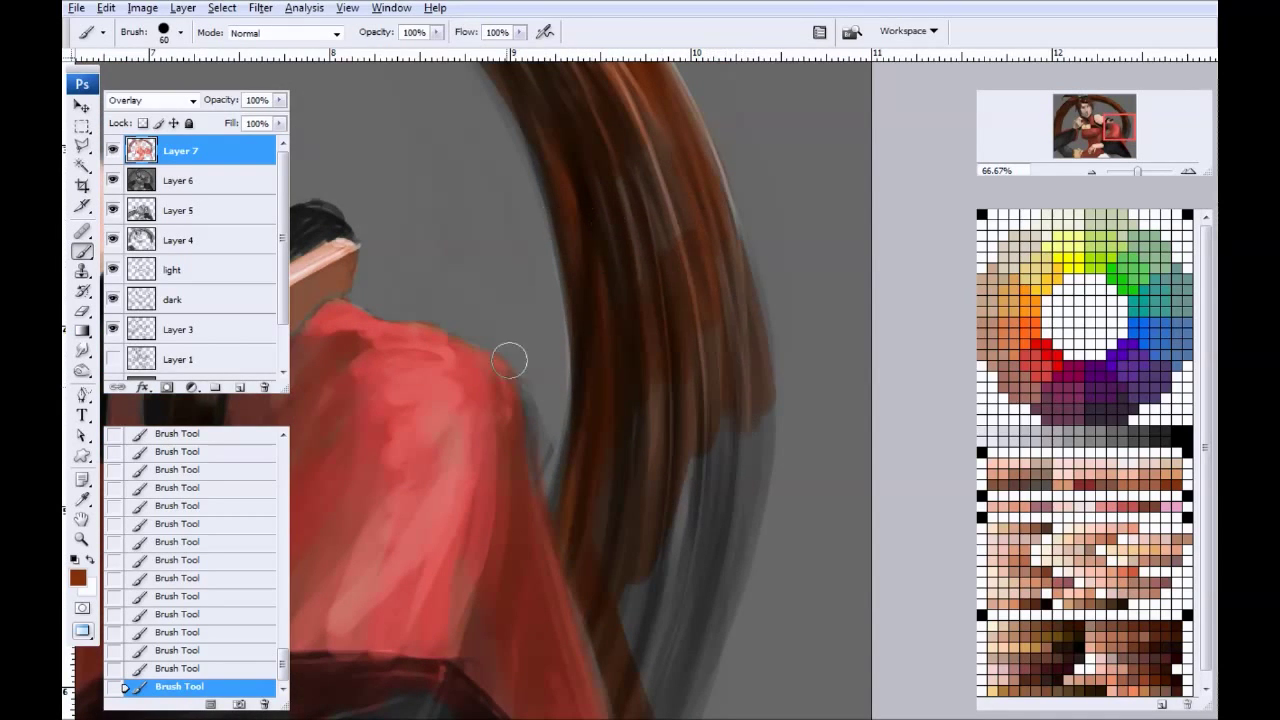
# Step: Extend the reddish brown down the outer ponytail beside the red sleeve towards its tapering lower end
pyautogui.moveTo(655, 530); pyautogui.dragTo(640, 397)
pyautogui.moveTo(709, 226)
pyautogui.mouseDown()
pyautogui.moveTo(740, 283)
pyautogui.moveTo(677, 431)
pyautogui.moveTo(614, 429)
pyautogui.moveTo(589, 478)
pyautogui.moveTo(620, 616)
pyautogui.mouseUp()
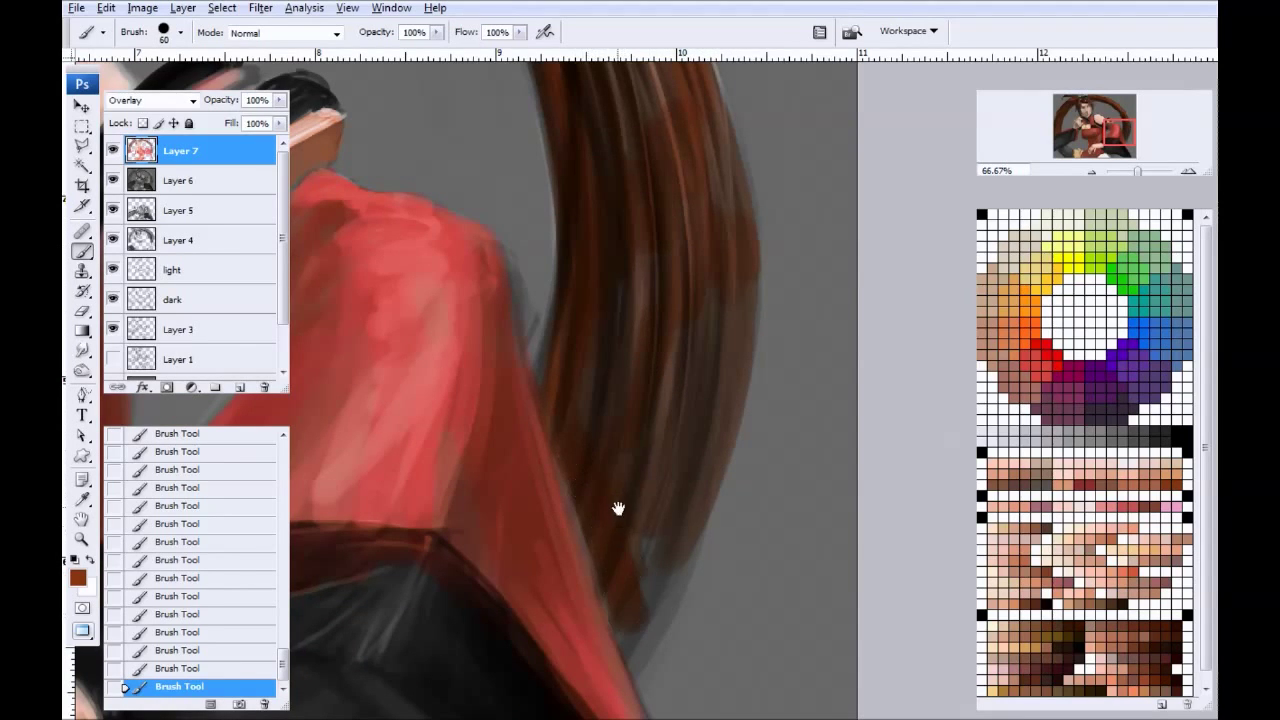
pyautogui.moveTo(615, 494); pyautogui.dragTo(617, 376)
pyautogui.moveTo(648, 438); pyautogui.dragTo(642, 522)
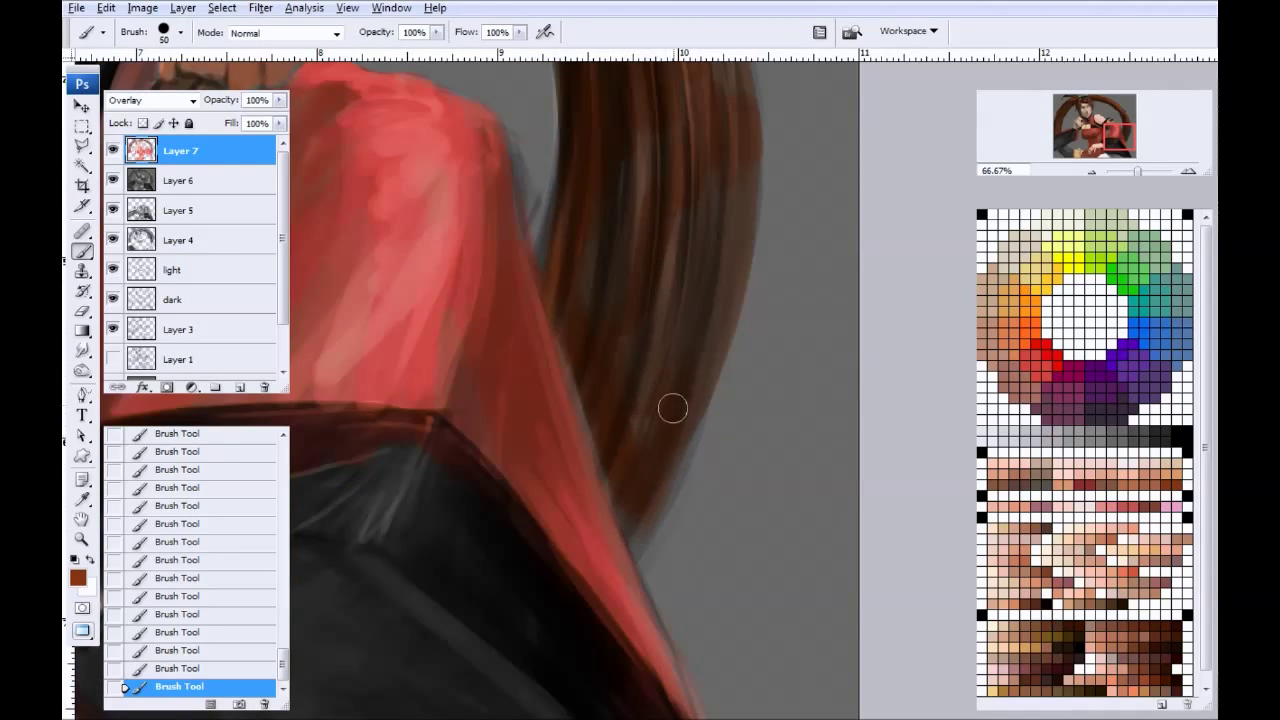
# Step: Tint the remaining grey strands in the ponytail's lower and middle sections brown with a size 30 brush
pyautogui.press('p')
pyautogui.press('b')
pyautogui.moveTo(637, 394)
pyautogui.mouseDown()
pyautogui.moveTo(637, 538)
pyautogui.moveTo(707, 318)
pyautogui.mouseUp()
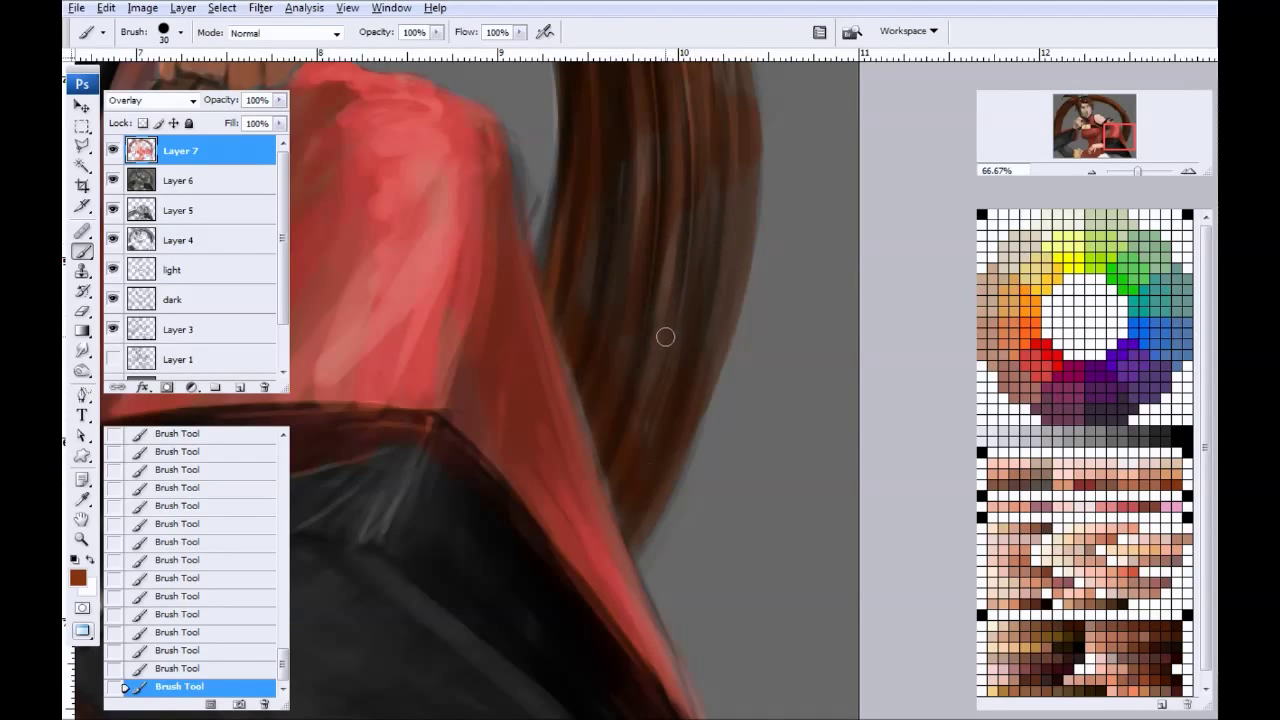
pyautogui.moveTo(631, 307); pyautogui.dragTo(600, 429)
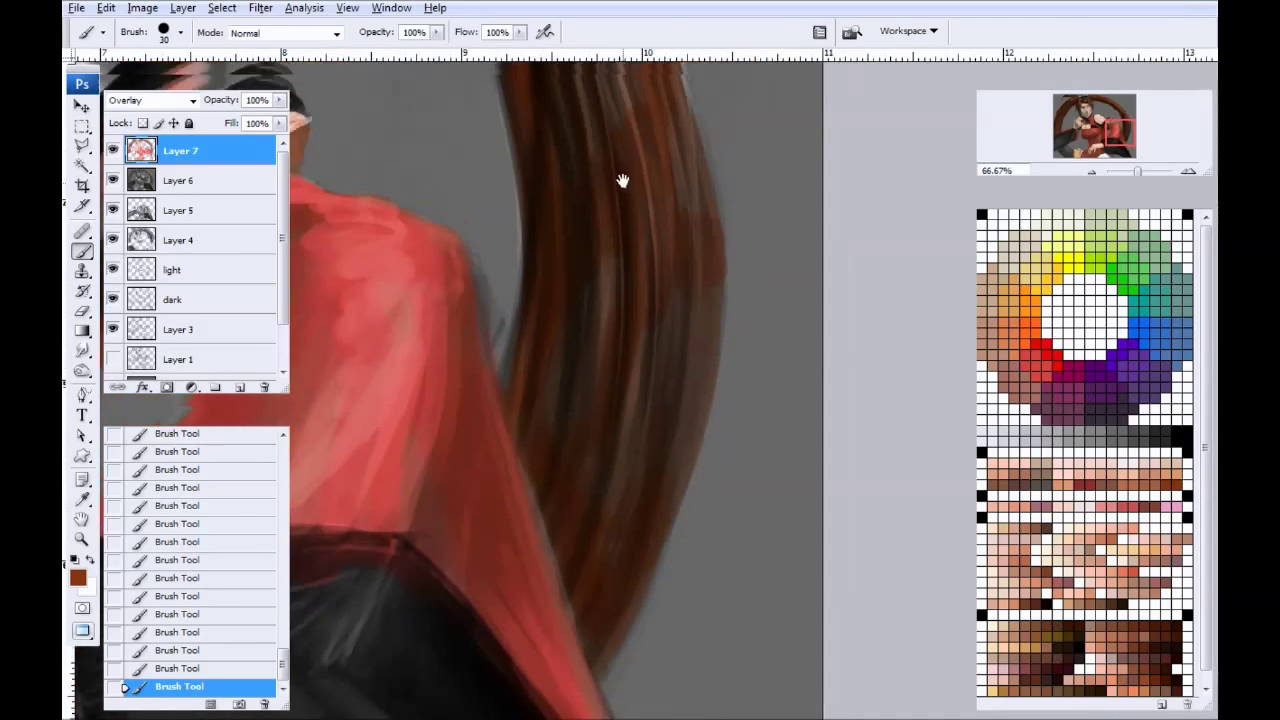
pyautogui.moveTo(623, 180); pyautogui.dragTo(663, 486)
pyautogui.moveTo(595, 189)
pyautogui.mouseDown()
pyautogui.moveTo(665, 330)
pyautogui.moveTo(675, 387)
pyautogui.mouseUp()
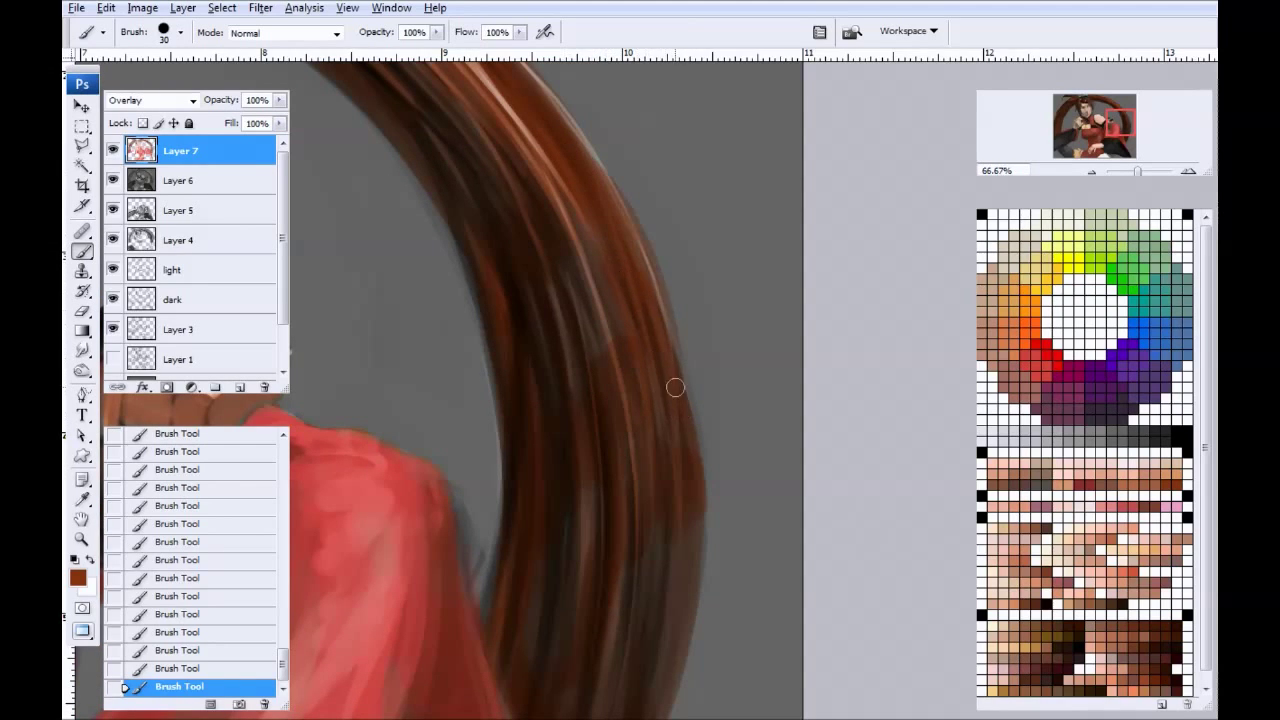
pyautogui.moveTo(543, 214); pyautogui.dragTo(589, 366)
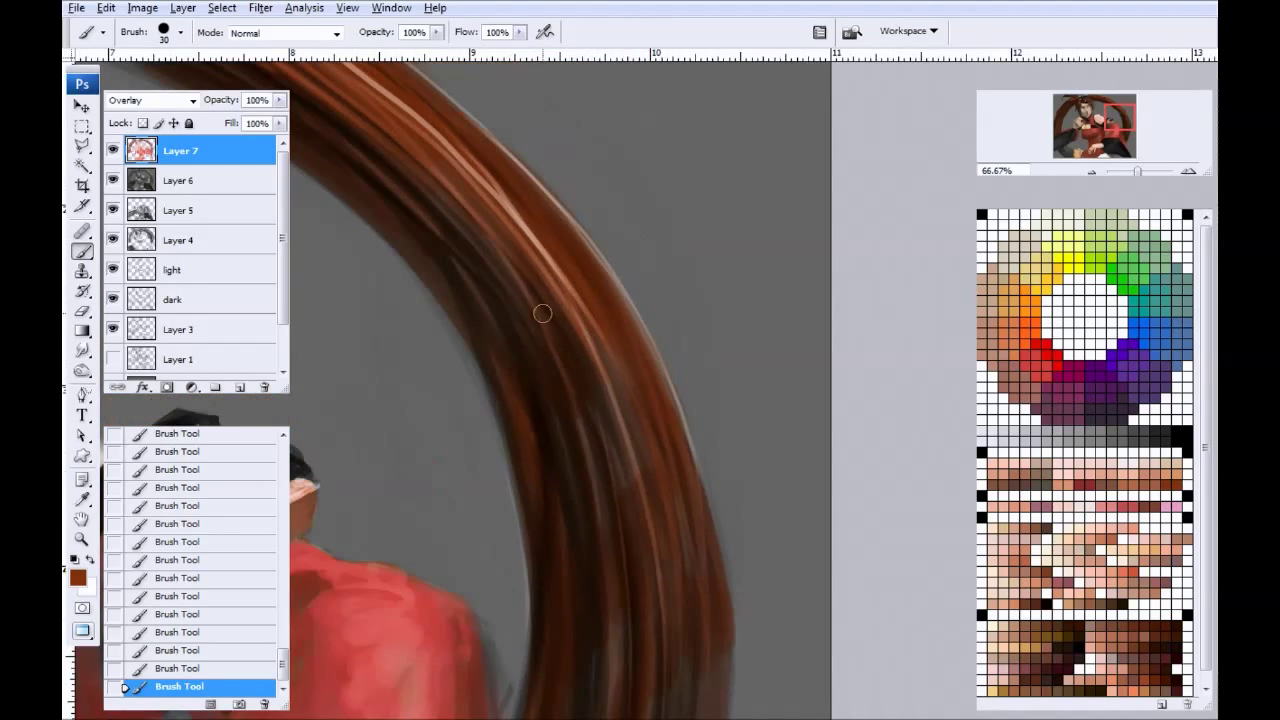
# Step: Colour the short ponytail section under the black sleeve at the canvas's lower edge brown, redoing the first stroke
pyautogui.moveTo(457, 206)
pyautogui.mouseDown()
pyautogui.moveTo(551, 343)
pyautogui.moveTo(574, 120)
pyautogui.mouseUp()
pyautogui.moveTo(552, 480); pyautogui.dragTo(572, 130)
pyautogui.moveTo(440, 440)
pyautogui.mouseDown()
pyautogui.moveTo(494, 220)
pyautogui.moveTo(569, 129)
pyautogui.mouseUp()
pyautogui.moveTo(623, 457)
pyautogui.mouseDown()
pyautogui.moveTo(677, 470)
pyautogui.moveTo(520, 471)
pyautogui.mouseUp()
pyautogui.hotkey('ctrl', 'z')
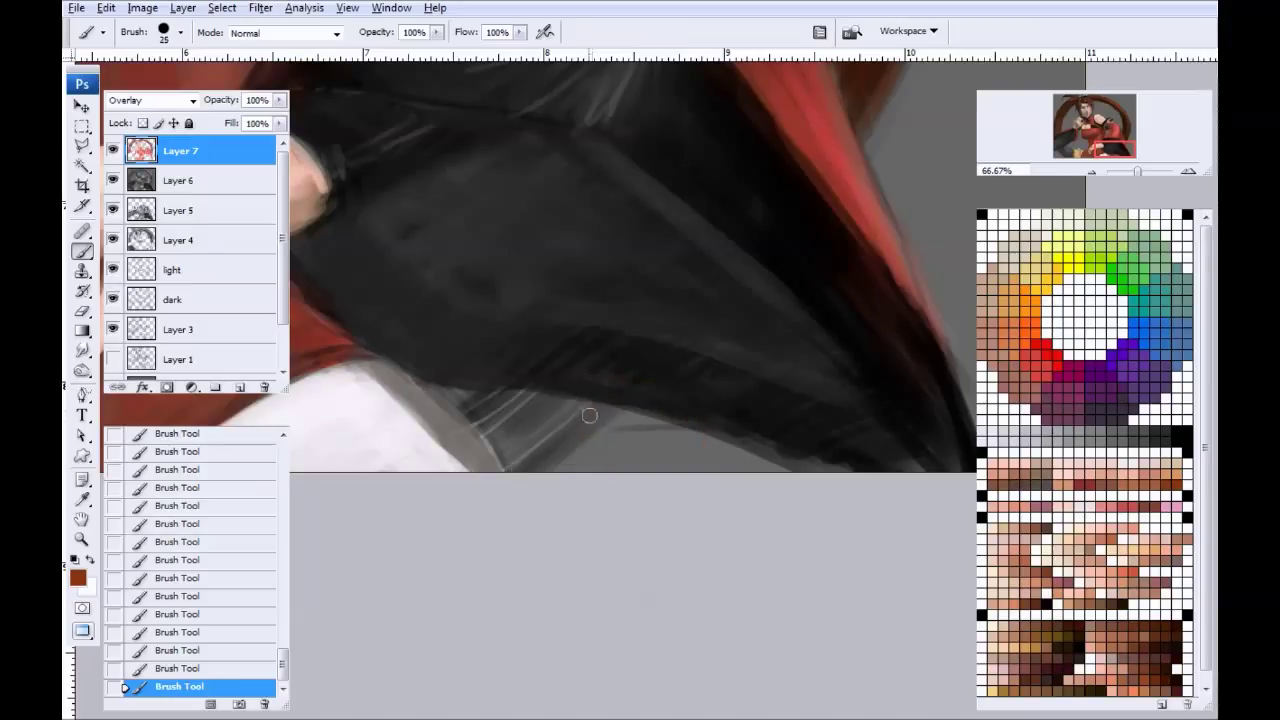
pyautogui.moveTo(556, 453)
pyautogui.mouseDown()
pyautogui.moveTo(595, 412)
pyautogui.moveTo(518, 448)
pyautogui.moveTo(575, 358)
pyautogui.moveTo(493, 399)
pyautogui.moveTo(513, 468)
pyautogui.moveTo(448, 396)
pyautogui.moveTo(568, 418)
pyautogui.moveTo(507, 393)
pyautogui.moveTo(452, 396)
pyautogui.moveTo(552, 415)
pyautogui.moveTo(526, 426)
pyautogui.moveTo(529, 403)
pyautogui.moveTo(504, 429)
pyautogui.moveTo(475, 399)
pyautogui.moveTo(561, 401)
pyautogui.moveTo(593, 418)
pyautogui.moveTo(540, 439)
pyautogui.moveTo(528, 433)
pyautogui.moveTo(535, 407)
pyautogui.moveTo(579, 420)
pyautogui.moveTo(480, 403)
pyautogui.moveTo(514, 466)
pyautogui.mouseUp()
# Step: Colour the ponytail section between the other black sleeve and the fur trim reddish brown
pyautogui.press(']')
pyautogui.moveTo(483, 521); pyautogui.dragTo(716, 690)
pyautogui.moveTo(429, 452); pyautogui.dragTo(702, 626)
pyautogui.moveTo(398, 500)
pyautogui.mouseDown()
pyautogui.moveTo(463, 451)
pyautogui.moveTo(486, 286)
pyautogui.moveTo(420, 457)
pyautogui.mouseUp()
pyautogui.moveTo(609, 603)
pyautogui.mouseDown()
pyautogui.moveTo(557, 586)
pyautogui.moveTo(429, 463)
pyautogui.moveTo(479, 418)
pyautogui.moveTo(426, 429)
pyautogui.moveTo(543, 440)
pyautogui.moveTo(791, 591)
pyautogui.moveTo(711, 514)
pyautogui.moveTo(771, 540)
pyautogui.moveTo(787, 503)
pyautogui.moveTo(777, 466)
pyautogui.moveTo(632, 331)
pyautogui.moveTo(803, 488)
pyautogui.moveTo(757, 480)
pyautogui.moveTo(620, 378)
pyautogui.moveTo(594, 437)
pyautogui.moveTo(591, 383)
pyautogui.moveTo(639, 383)
pyautogui.moveTo(589, 346)
pyautogui.moveTo(517, 409)
pyautogui.moveTo(646, 540)
pyautogui.moveTo(585, 350)
pyautogui.moveTo(566, 389)
pyautogui.moveTo(697, 511)
pyautogui.mouseUp()
# Step: Touch up the fur's edge beside the brown hair with a sampled tan at size 60, and pick a light orange swatch
pyautogui.press('[')
pyautogui.press(']')
pyautogui.press(']')
pyautogui.press(']')
pyautogui.keyDown('alt'); pyautogui.click(812, 489); pyautogui.keyUp('alt')
pyautogui.moveTo(808, 491); pyautogui.dragTo(810, 498)
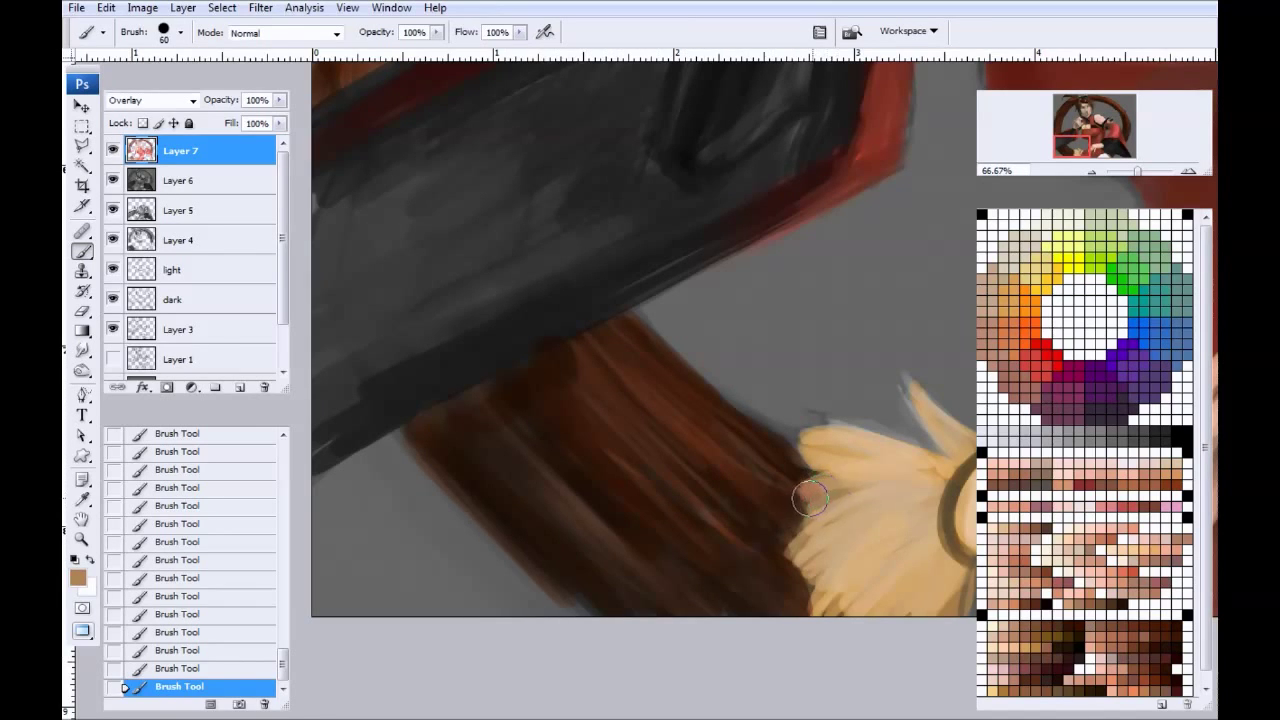
pyautogui.click(1013, 298)
# Step: Check the whole figure, flip the canvas horizontally and add a new layer above the colour layer
pyautogui.hotkey('ctrl', '-')
pyautogui.hotkey('ctrl', '-')
pyautogui.hotkey('ctrl', '-')
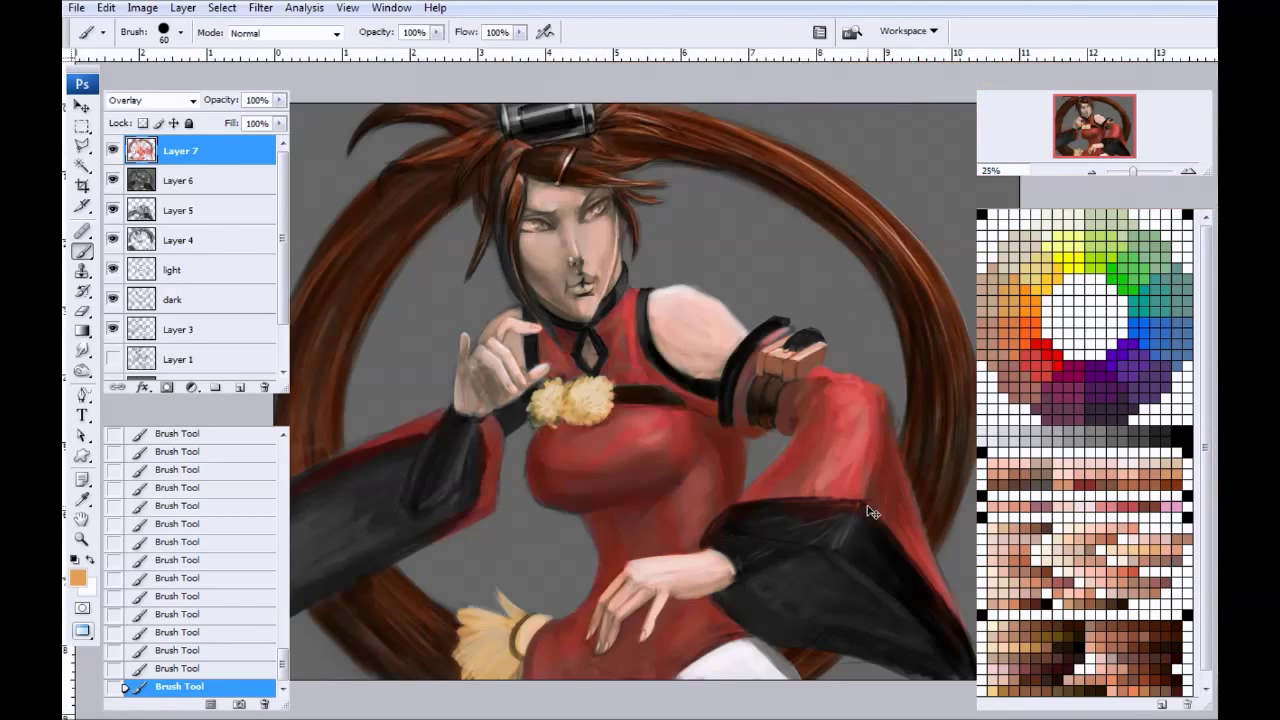
pyautogui.hotkey('ctrl', '-')
pyautogui.hotkey('ctrl', '-')
pyautogui.hotkey('ctrl', '+')
pyautogui.hotkey('ctrl', '+')
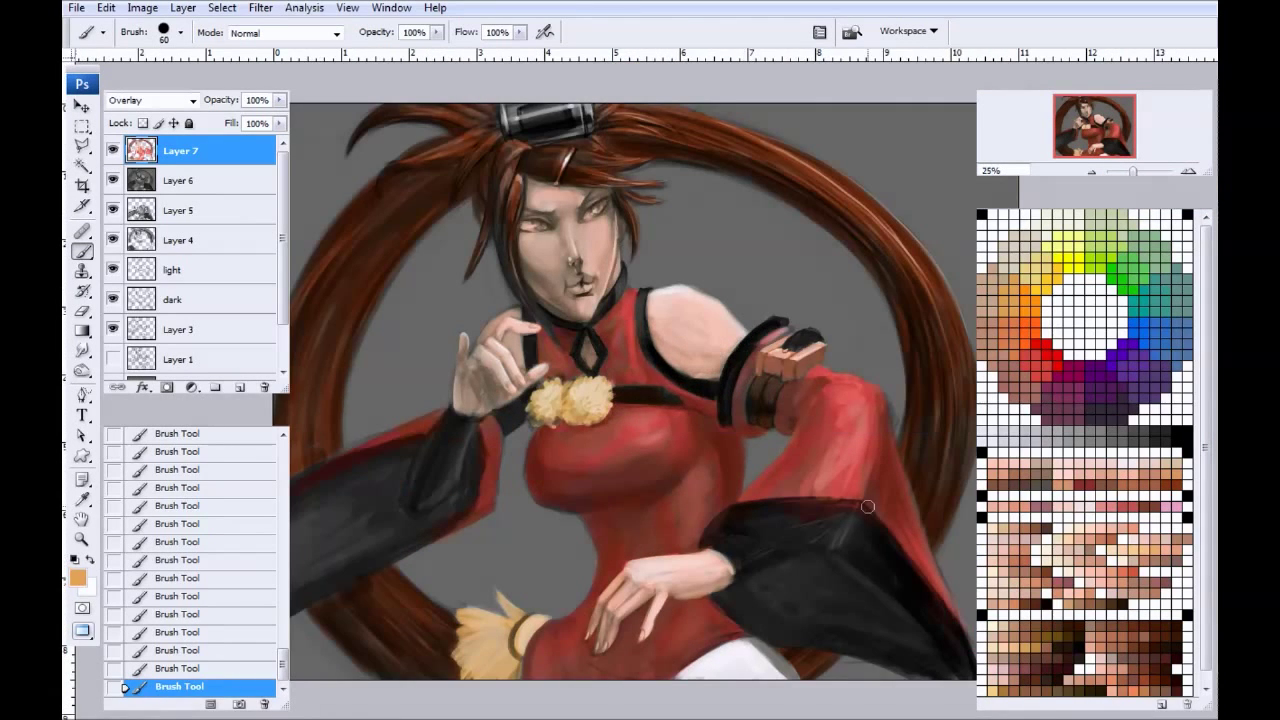
pyautogui.hotkey('ctrl', 'shift', 'h')
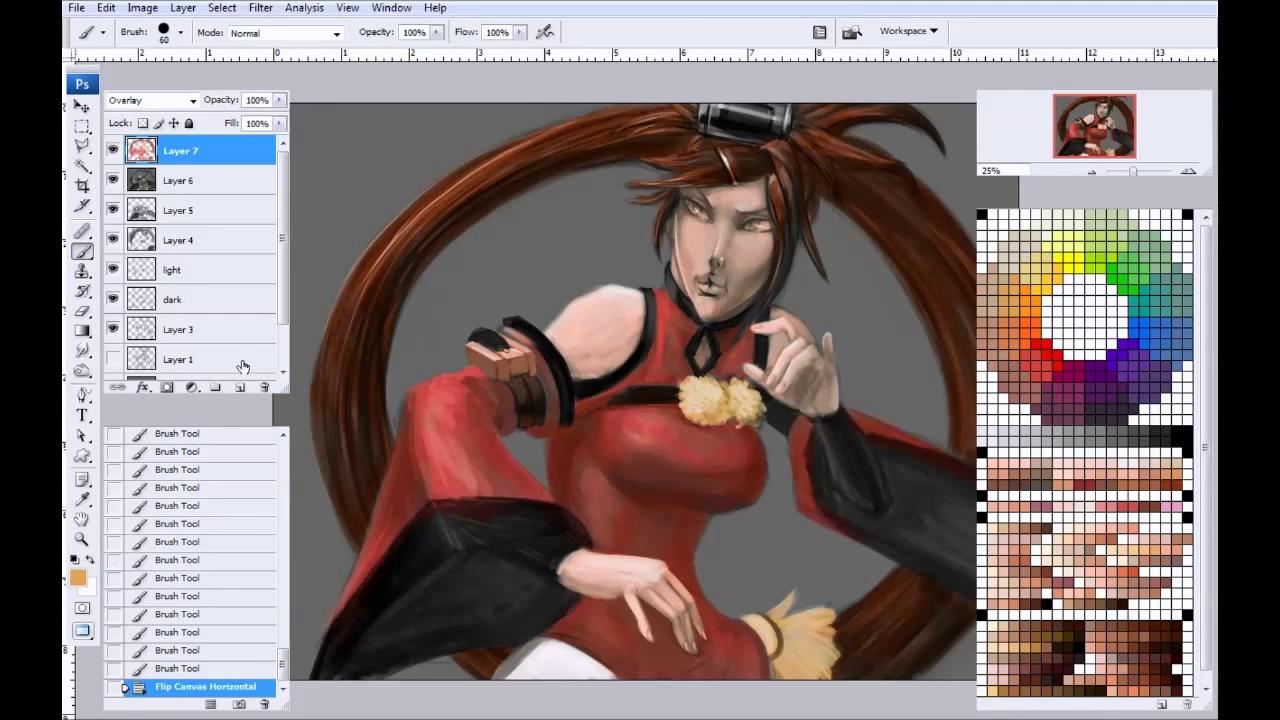
pyautogui.click(240, 388)
# Step: Pick a pale cream swatch and paint a soft highlight on the red fabric beside the collar with a size 40 brush
pyautogui.moveTo(535, 408); pyautogui.dragTo(454, 354)
pyautogui.hotkey('ctrl', '+')
pyautogui.hotkey('ctrl', '+')
pyautogui.hotkey('ctrl', '+')
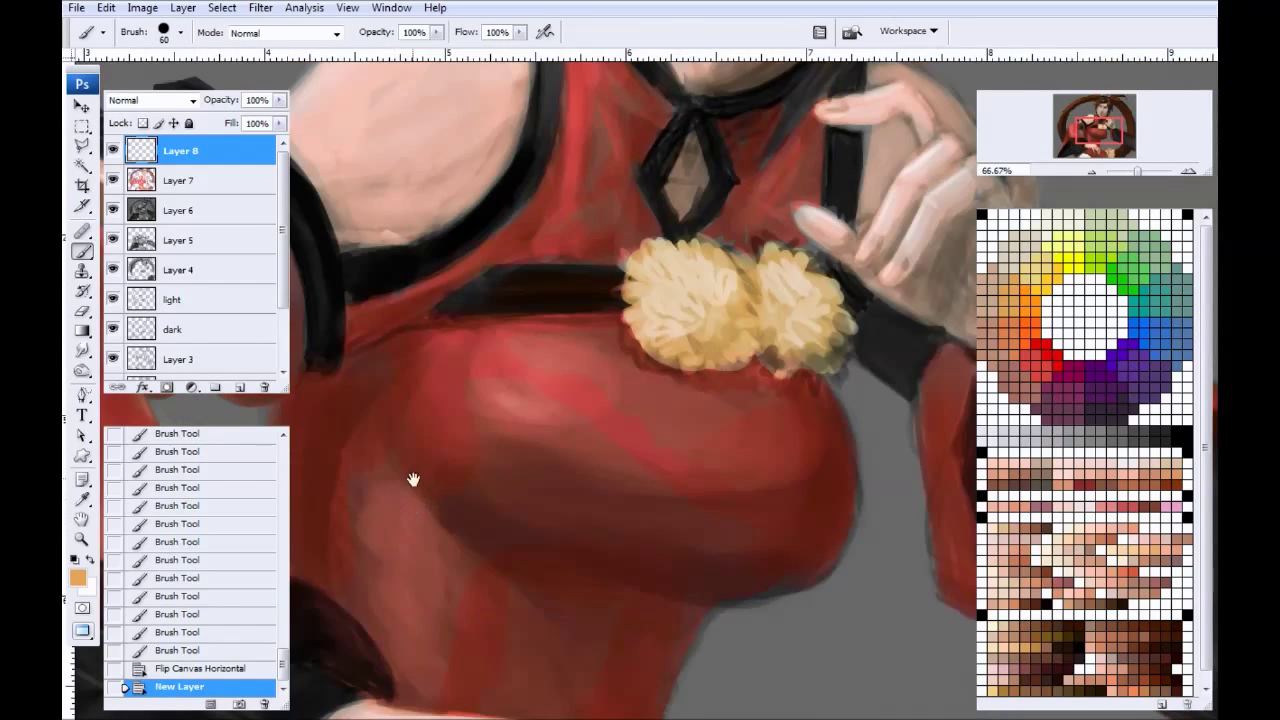
pyautogui.moveTo(454, 404); pyautogui.dragTo(472, 554)
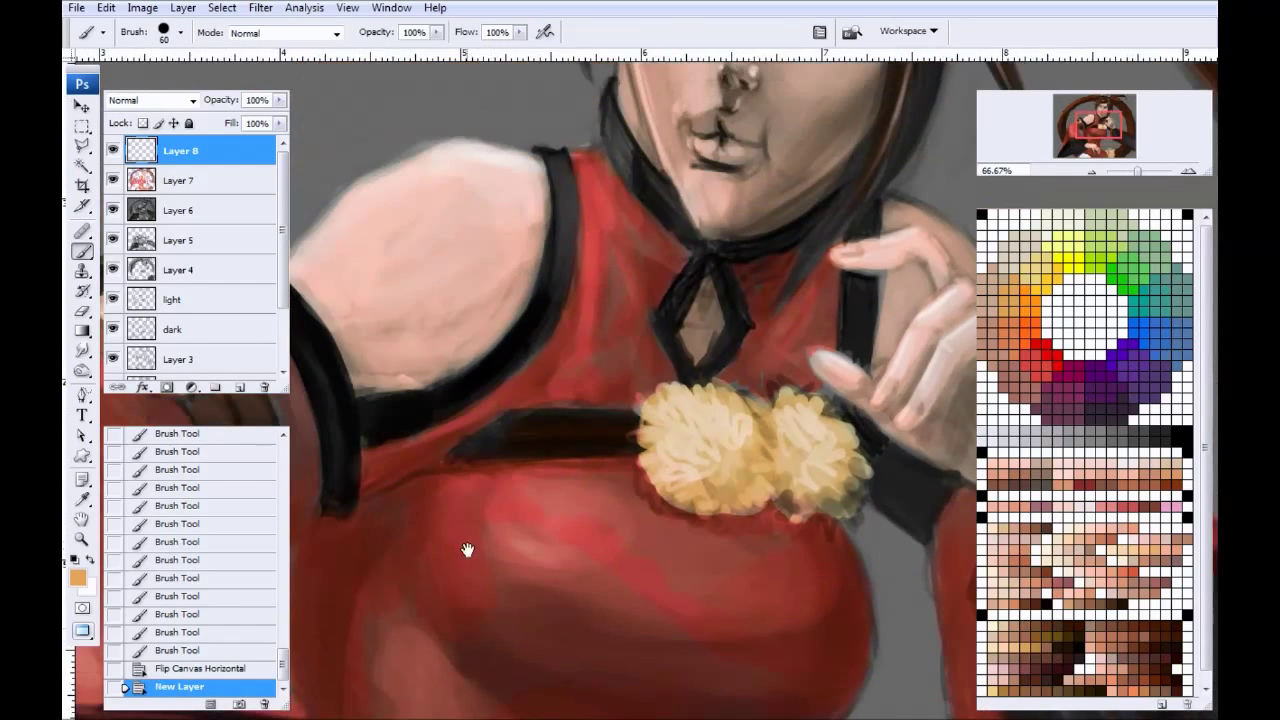
pyautogui.moveTo(460, 482); pyautogui.dragTo(518, 541)
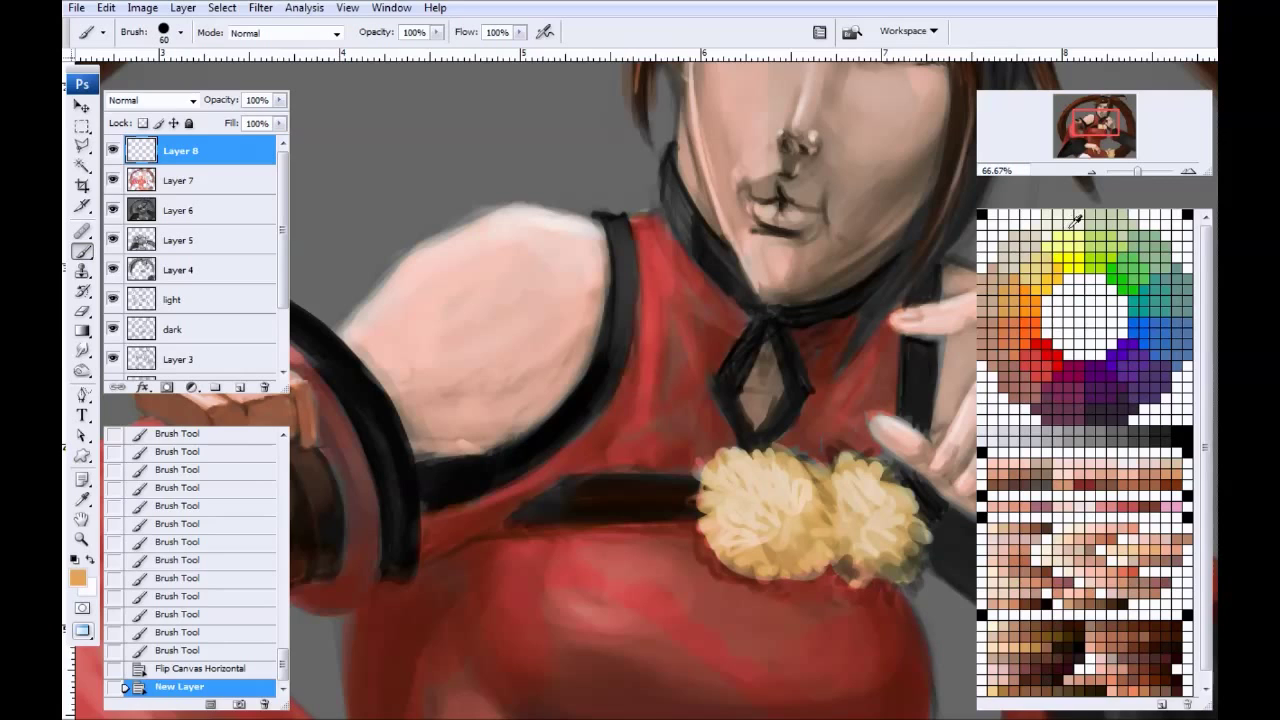
pyautogui.click(1072, 216)
pyautogui.moveTo(657, 242)
pyautogui.mouseDown()
pyautogui.moveTo(720, 329)
pyautogui.moveTo(655, 238)
pyautogui.moveTo(688, 288)
pyautogui.mouseUp()
pyautogui.press('[')
pyautogui.press('[')
pyautogui.moveTo(648, 210); pyautogui.dragTo(708, 301)
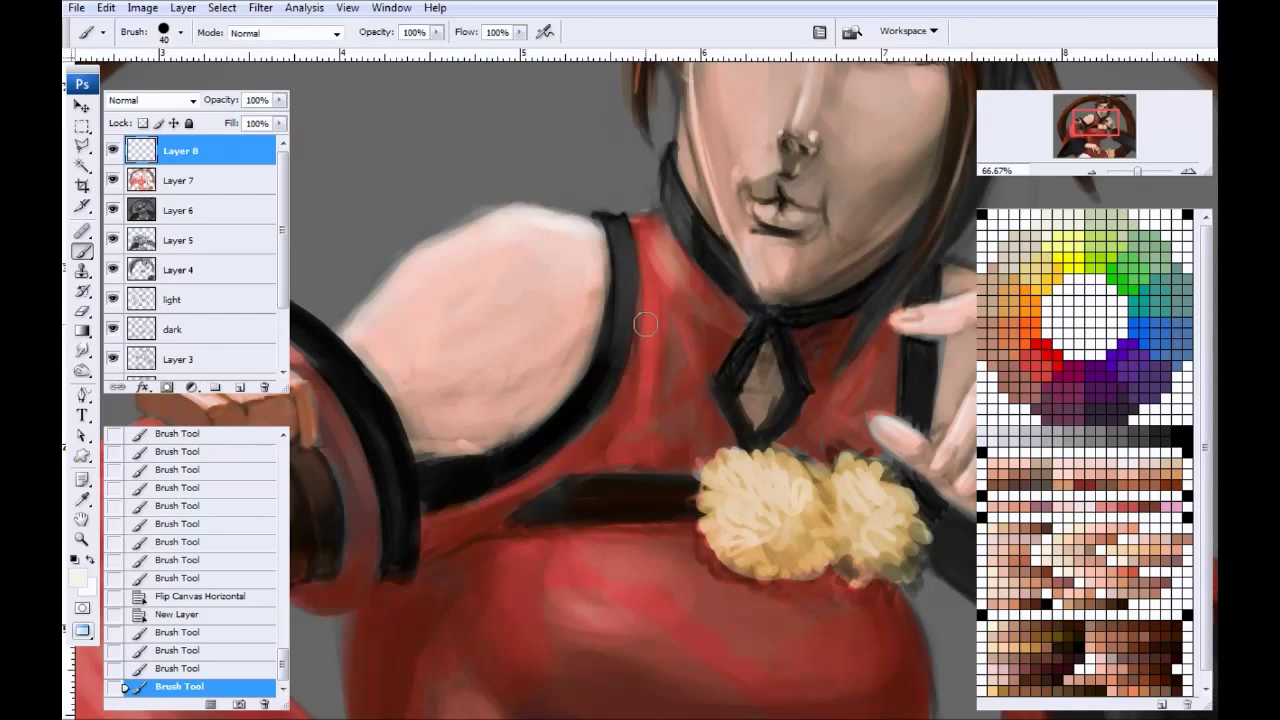
# Step: Refine the cream highlights on the red shoulder fabric and add thin light strokes to the black collar with smaller brushes
pyautogui.moveTo(655, 243)
pyautogui.mouseDown()
pyautogui.moveTo(654, 326)
pyautogui.moveTo(653, 290)
pyautogui.mouseUp()
pyautogui.press('[')
pyautogui.press('[')
pyautogui.moveTo(646, 245); pyautogui.dragTo(654, 314)
pyautogui.moveTo(653, 280); pyautogui.dragTo(651, 362)
pyautogui.moveTo(643, 232)
pyautogui.mouseDown()
pyautogui.moveTo(660, 273)
pyautogui.moveTo(659, 240)
pyautogui.moveTo(690, 285)
pyautogui.mouseUp()
pyautogui.moveTo(695, 245); pyautogui.dragTo(724, 309)
pyautogui.moveTo(674, 148); pyautogui.dragTo(688, 240)
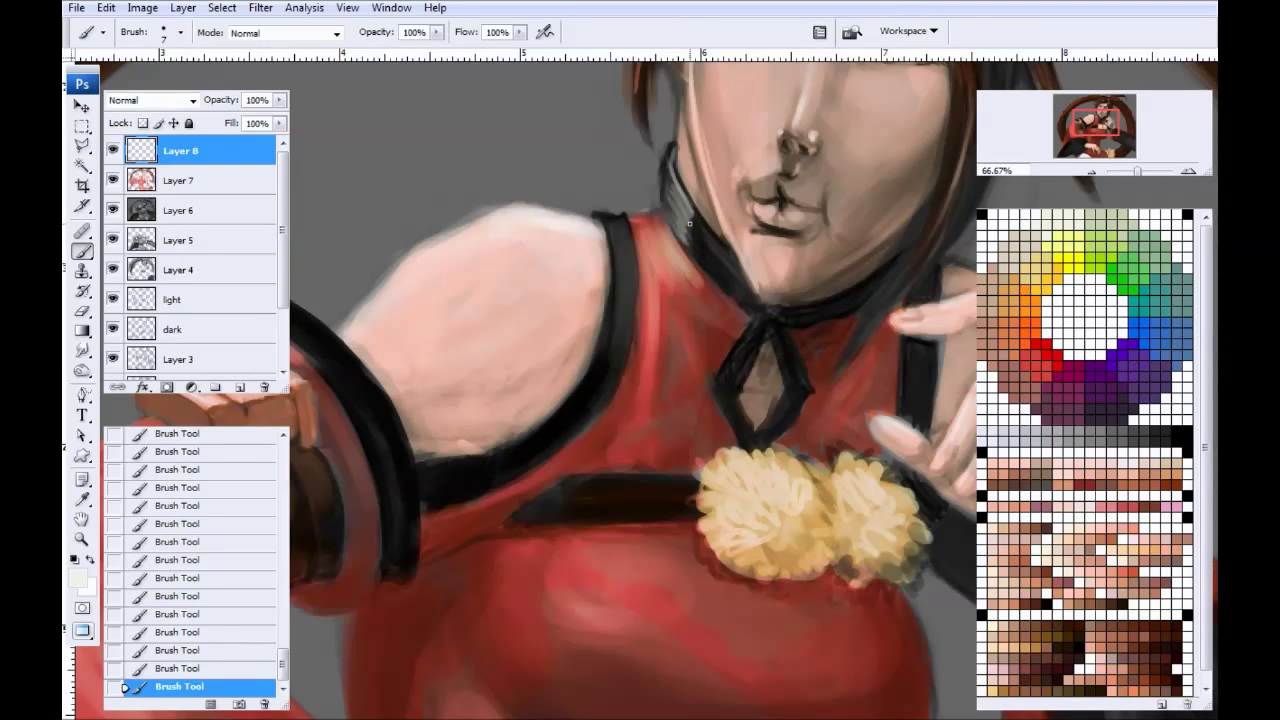
# Step: Try the Overlay, Color Dodge and Color Burn blending modes on the highlight layer and return it to Normal
pyautogui.press('v')
pyautogui.hotkey('shift', 'alt', 'o')
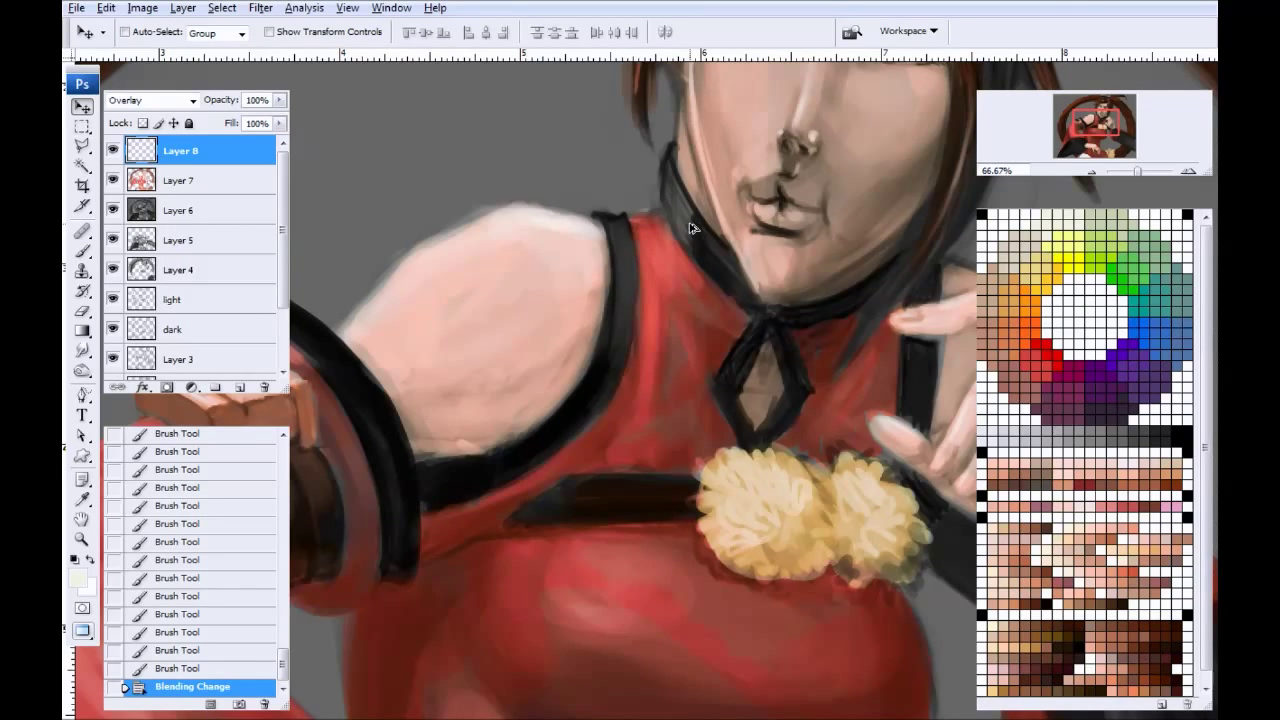
pyautogui.hotkey('shift', 'alt', 'd')
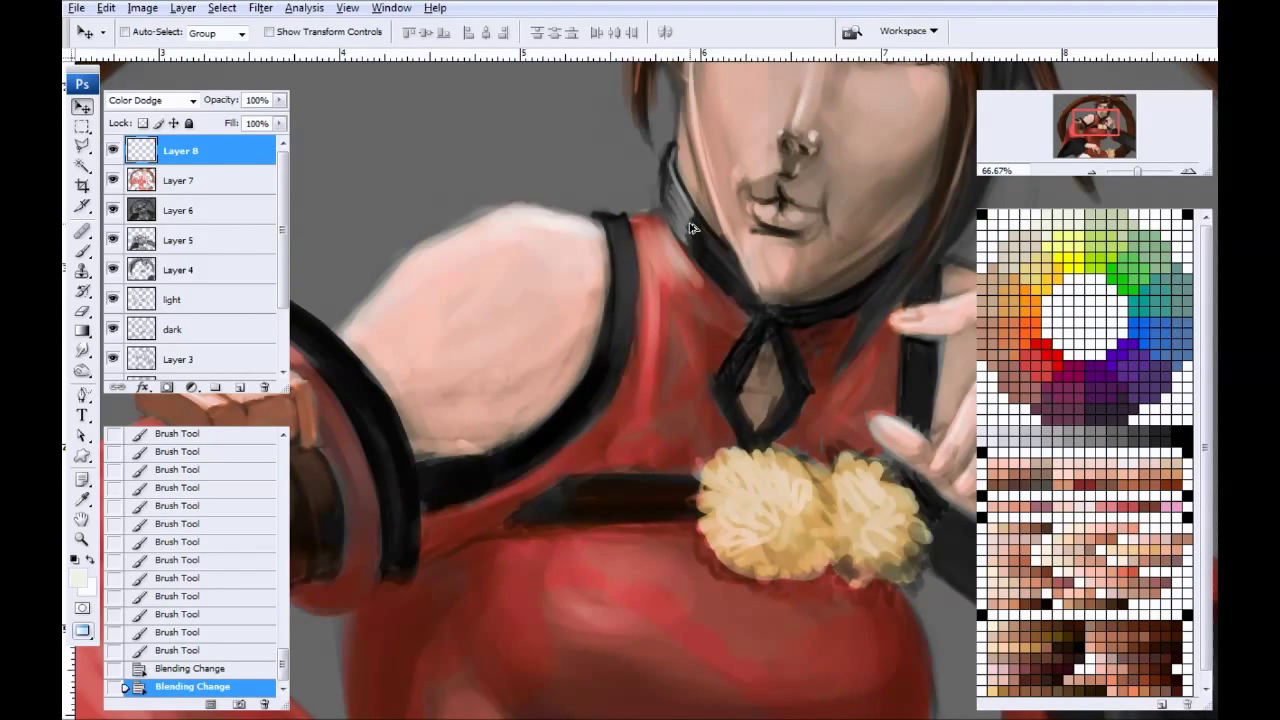
pyautogui.hotkey('shift', 'alt', 'o')
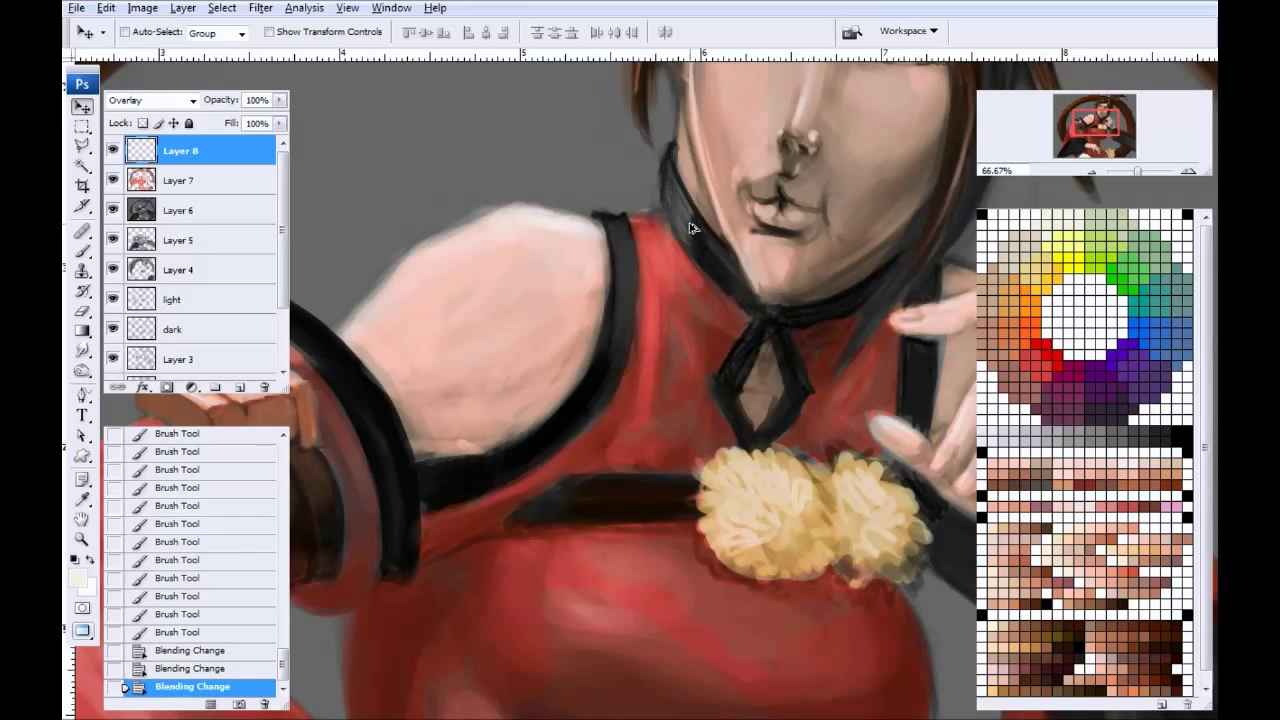
pyautogui.hotkey('shift', 'alt', 'b')
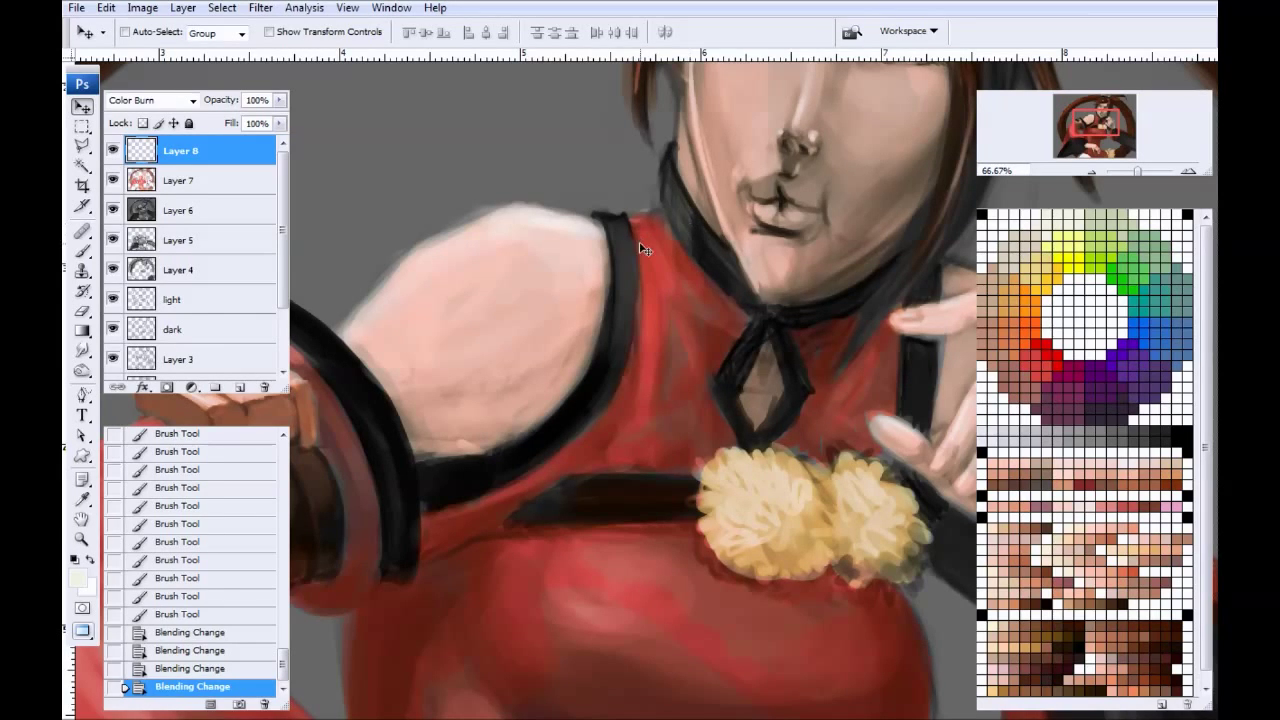
pyautogui.hotkey('shift', 'alt', 'n')
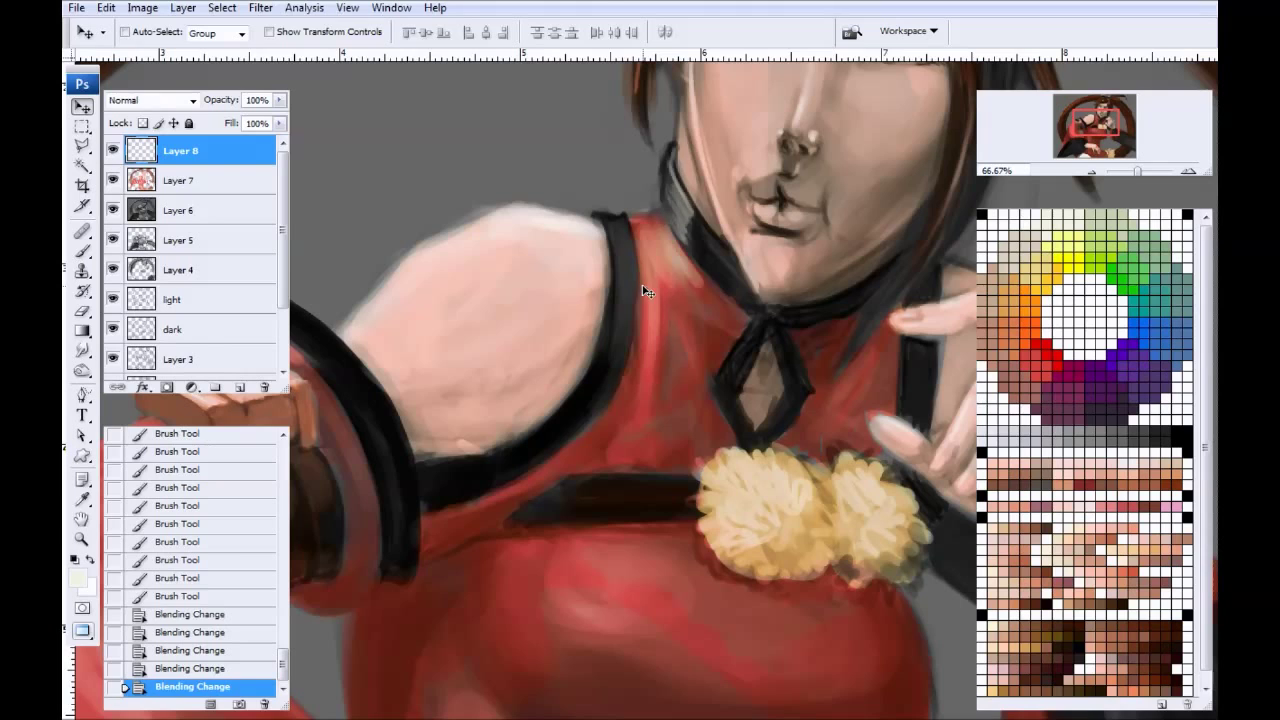
# Step: Paint cream highlights on the red fabric along the armhole trim and down the fold towards the keyhole opening
pyautogui.press('b')
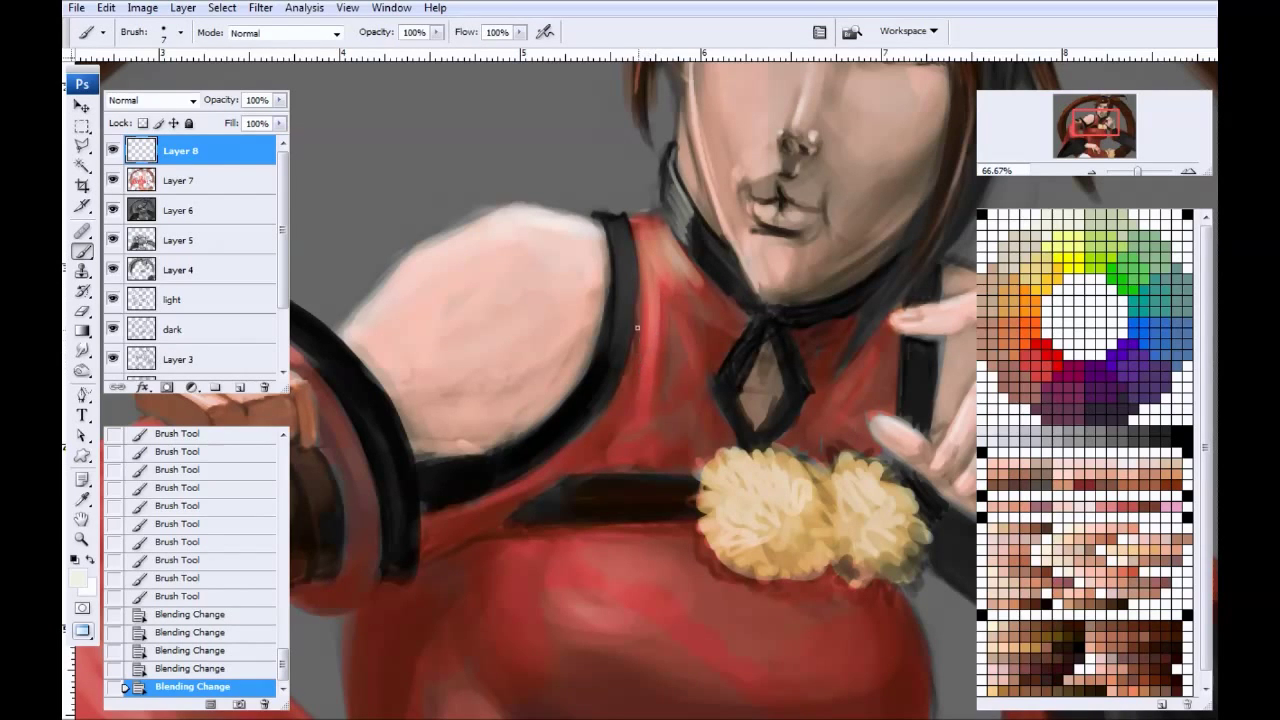
pyautogui.moveTo(650, 336); pyautogui.dragTo(647, 236)
pyautogui.moveTo(654, 310)
pyautogui.mouseDown()
pyautogui.moveTo(643, 224)
pyautogui.moveTo(672, 262)
pyautogui.mouseUp()
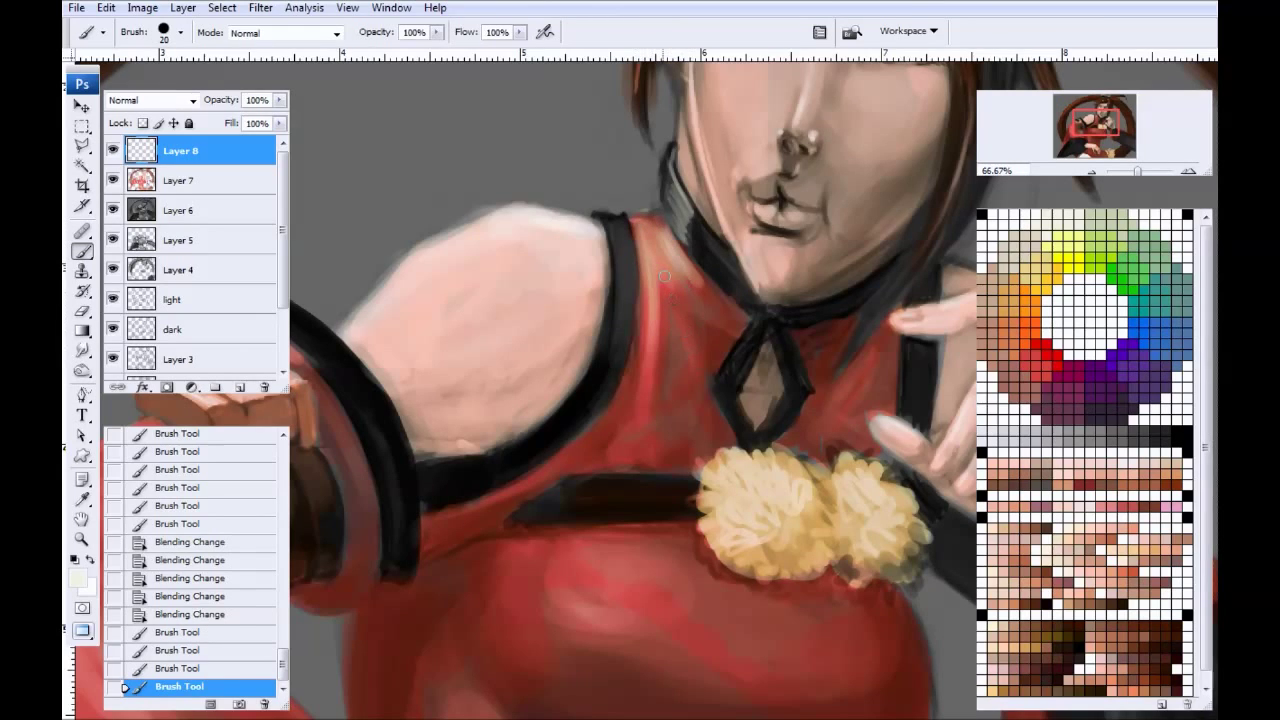
pyautogui.moveTo(700, 358); pyautogui.dragTo(714, 392)
pyautogui.moveTo(670, 276); pyautogui.dragTo(716, 378)
# Step: Draw thin light strokes on the red fabric along the lower curve of the armhole trim
pyautogui.press('[')
pyautogui.moveTo(608, 405)
pyautogui.mouseDown()
pyautogui.moveTo(630, 362)
pyautogui.moveTo(572, 448)
pyautogui.mouseUp()
pyautogui.moveTo(592, 424)
pyautogui.mouseDown()
pyautogui.moveTo(504, 492)
pyautogui.moveTo(516, 488)
pyautogui.mouseUp()
pyautogui.moveTo(570, 448); pyautogui.dragTo(498, 496)
pyautogui.moveTo(562, 454); pyautogui.dragTo(476, 508)
pyautogui.moveTo(586, 434); pyautogui.dragTo(478, 504)
# Step: Add fine greyish highlights along the upper and lower parts of the black armhole trim with a size 6 brush
pyautogui.moveTo(620, 233); pyautogui.dragTo(627, 300)
pyautogui.moveTo(620, 225)
pyautogui.mouseDown()
pyautogui.moveTo(626, 284)
pyautogui.moveTo(592, 390)
pyautogui.moveTo(622, 264)
pyautogui.mouseUp()
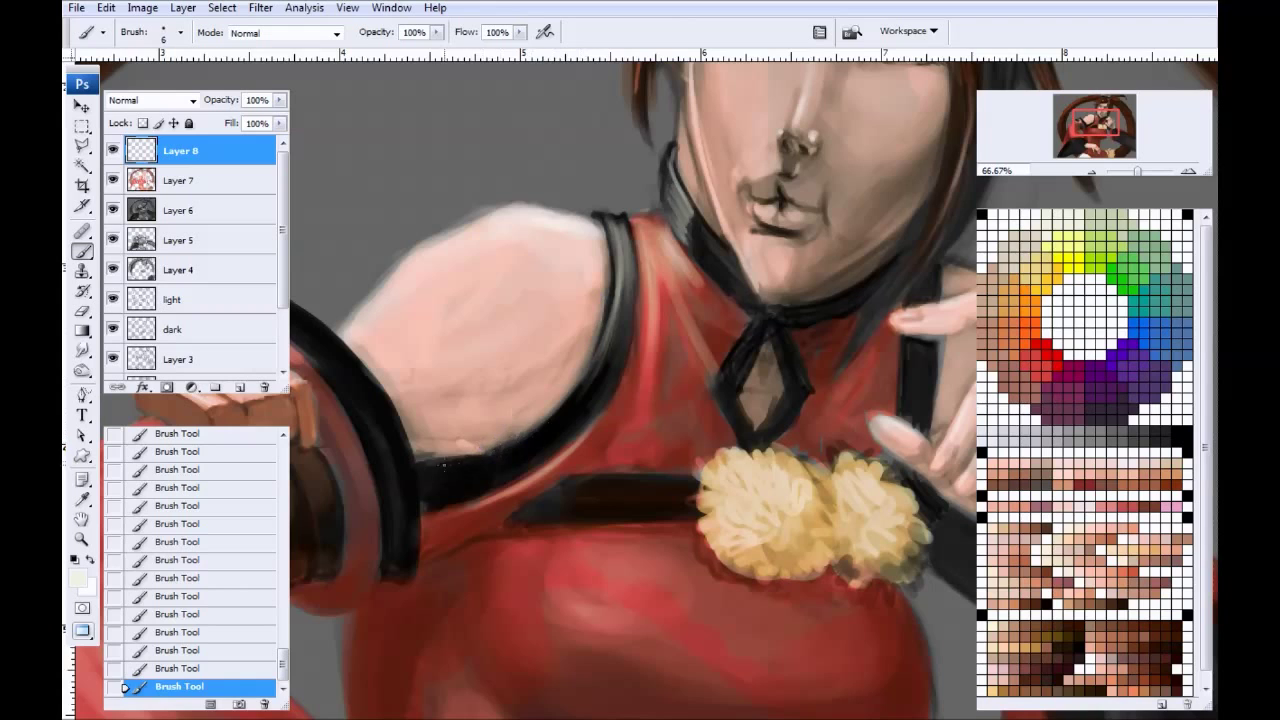
pyautogui.moveTo(540, 428)
pyautogui.mouseDown()
pyautogui.moveTo(474, 461)
pyautogui.moveTo(418, 468)
pyautogui.mouseUp()
pyautogui.moveTo(418, 407); pyautogui.dragTo(536, 393)
# Step: Paint pale highlights on the black upper-arm band and its reddish inner side, varying the brush size
pyautogui.press(']')
pyautogui.moveTo(380, 294)
pyautogui.mouseDown()
pyautogui.moveTo(355, 291)
pyautogui.moveTo(405, 300)
pyautogui.moveTo(493, 378)
pyautogui.mouseUp()
pyautogui.press(']')
pyautogui.moveTo(366, 289); pyautogui.dragTo(408, 350)
pyautogui.press('[')
pyautogui.moveTo(341, 308)
pyautogui.mouseDown()
pyautogui.moveTo(405, 340)
pyautogui.moveTo(468, 420)
pyautogui.mouseUp()
pyautogui.press(']')
pyautogui.moveTo(424, 359); pyautogui.dragTo(466, 434)
# Step: Lighten the brown straps and the blocks beside the arm band with pale highlight strokes
pyautogui.moveTo(379, 461); pyautogui.dragTo(643, 436)
pyautogui.moveTo(535, 331)
pyautogui.mouseDown()
pyautogui.moveTo(582, 358)
pyautogui.moveTo(550, 331)
pyautogui.moveTo(665, 340)
pyautogui.moveTo(620, 342)
pyautogui.mouseUp()
pyautogui.moveTo(490, 367); pyautogui.dragTo(556, 270)
pyautogui.moveTo(722, 336)
pyautogui.mouseDown()
pyautogui.moveTo(717, 348)
pyautogui.moveTo(773, 348)
pyautogui.mouseUp()
pyautogui.press('[')
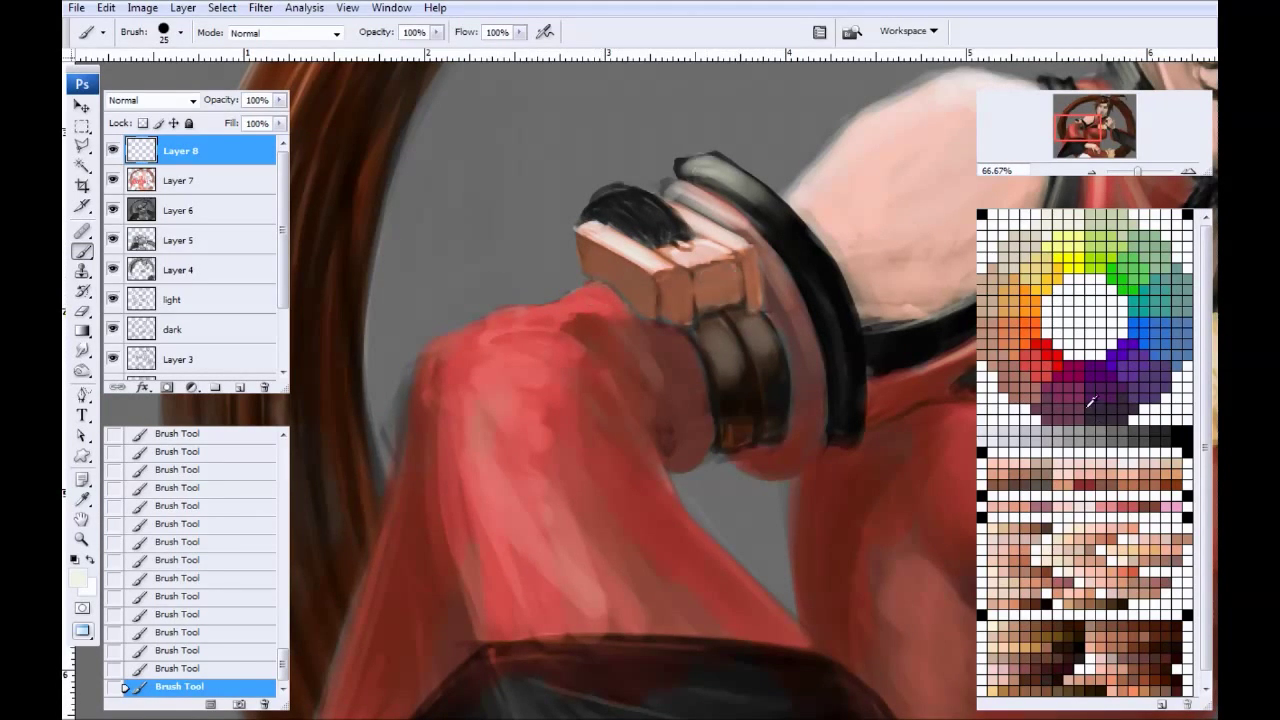
# Step: Enlarge the brush to 80 and paint broad cream highlights down the folds of the red sleeve
pyautogui.press(']')
pyautogui.moveTo(603, 279)
pyautogui.mouseDown()
pyautogui.moveTo(625, 318)
pyautogui.moveTo(502, 316)
pyautogui.moveTo(526, 320)
pyautogui.moveTo(481, 353)
pyautogui.moveTo(535, 525)
pyautogui.moveTo(600, 632)
pyautogui.mouseUp()
pyautogui.press(']')
pyautogui.press(']')
pyautogui.press(']')
pyautogui.press(']')
pyautogui.press(']')
pyautogui.press(']')
pyautogui.moveTo(531, 343); pyautogui.dragTo(600, 610)
pyautogui.moveTo(600, 610)
pyautogui.mouseDown()
pyautogui.moveTo(571, 356)
pyautogui.moveTo(594, 571)
pyautogui.moveTo(677, 609)
pyautogui.moveTo(594, 349)
pyautogui.moveTo(566, 553)
pyautogui.mouseUp()
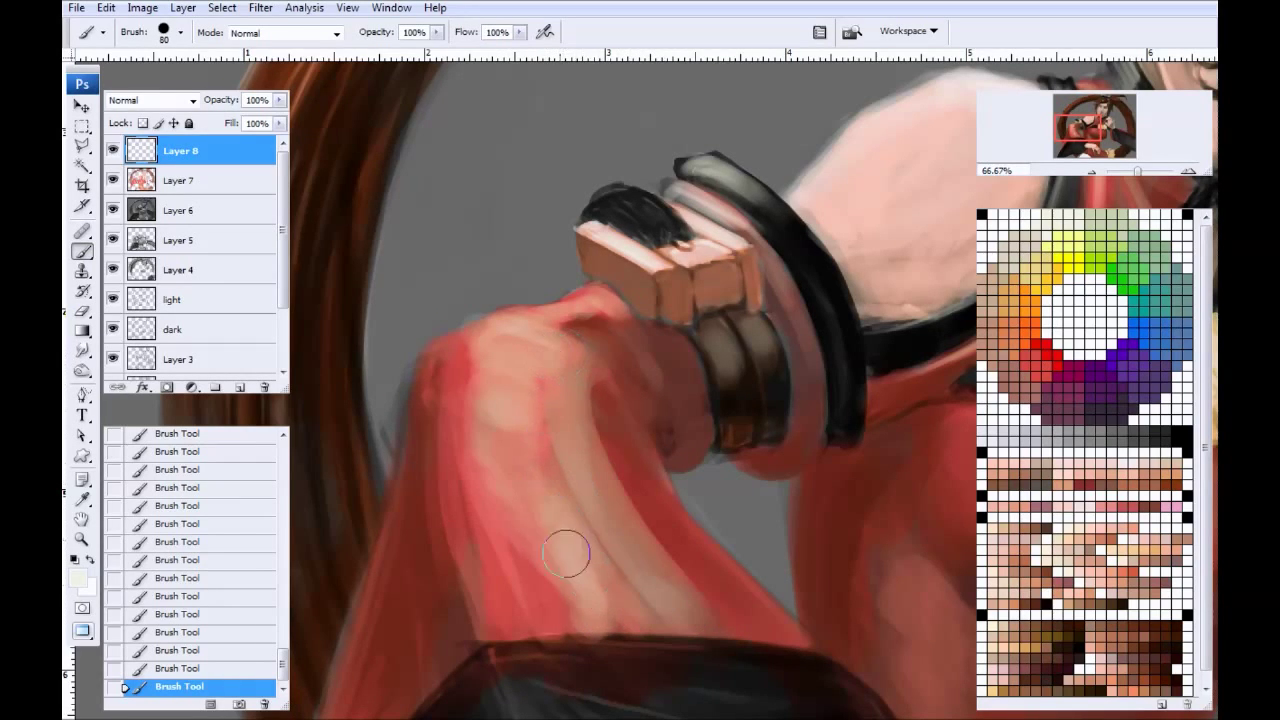
# Step: Step back the last sleeve strokes, repaint the central cream highlight and add thin light along the sleeve's upper edge at size 7
pyautogui.click(197, 631)
pyautogui.moveTo(556, 425)
pyautogui.mouseDown()
pyautogui.moveTo(634, 557)
pyautogui.moveTo(568, 370)
pyautogui.mouseUp()
pyautogui.moveTo(526, 448)
pyautogui.mouseDown()
pyautogui.moveTo(556, 606)
pyautogui.moveTo(580, 622)
pyautogui.mouseUp()
pyautogui.press('[')
pyautogui.press('[')
pyautogui.press('[')
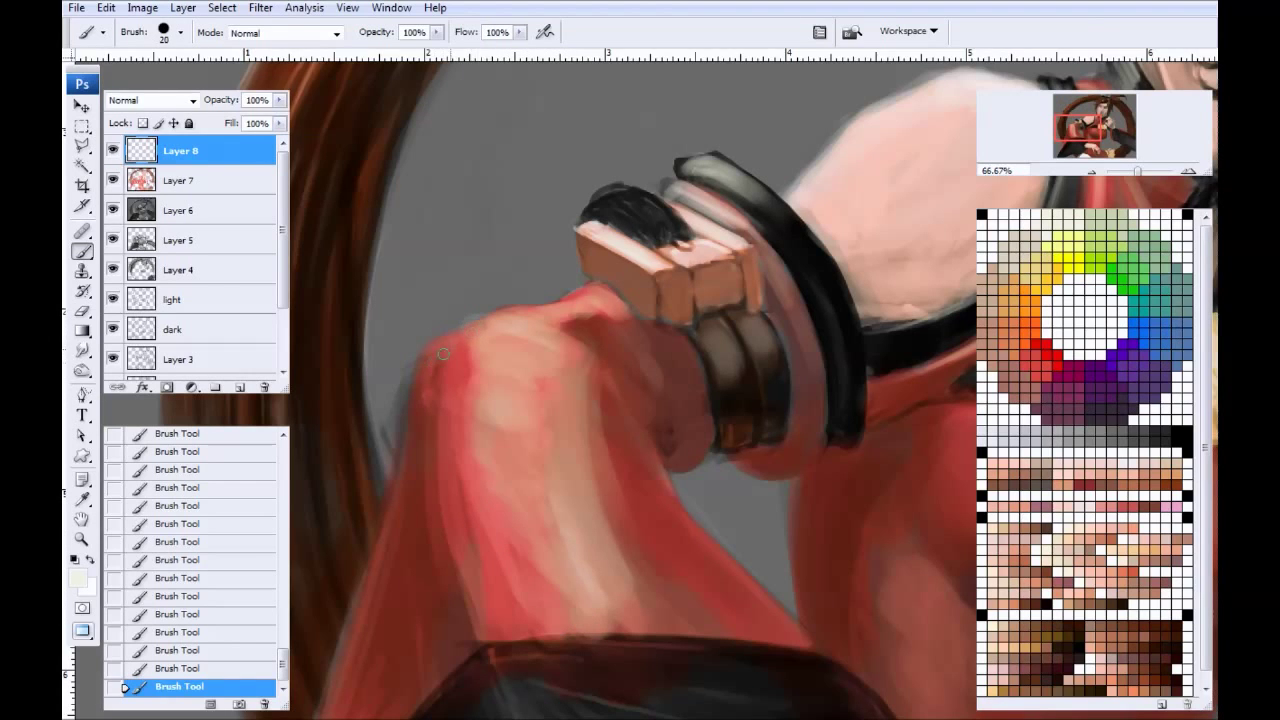
pyautogui.press('[')
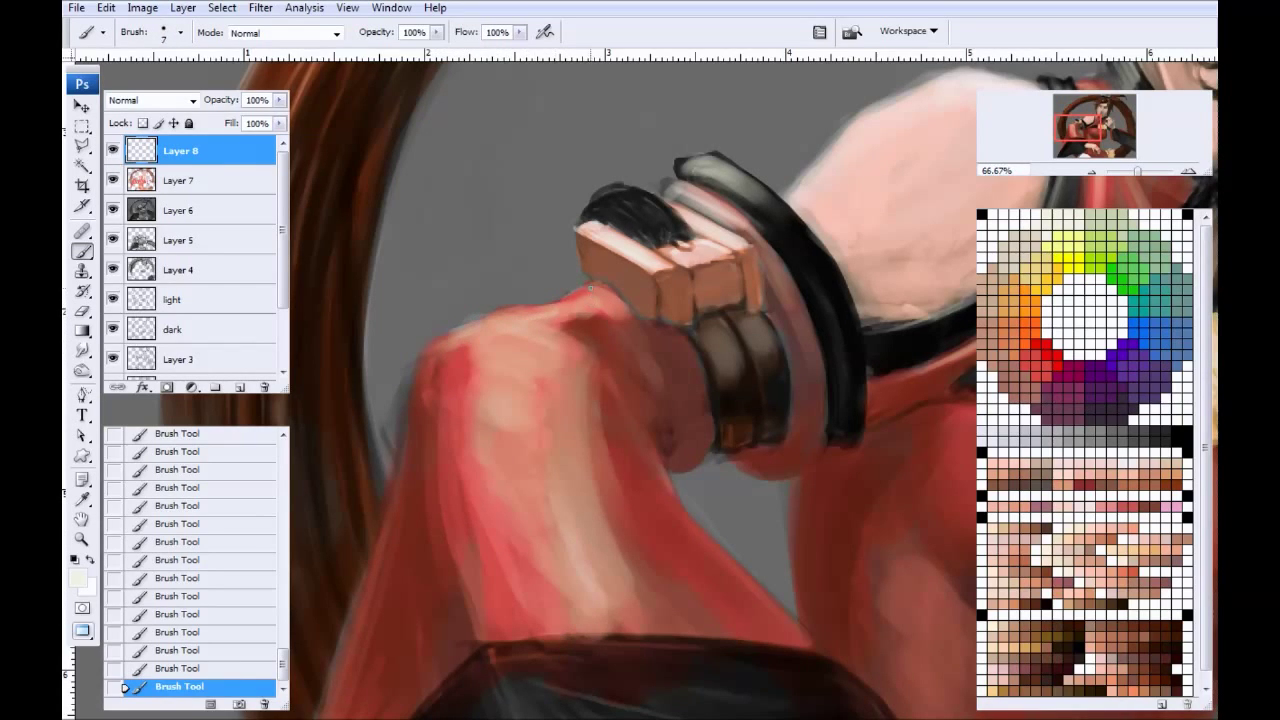
# Step: Paint soft cream highlights across the upper bust and towards the side of the torso with a size 90 brush
pyautogui.hotkey('ctrl', '-')
pyautogui.hotkey('ctrl', '-')
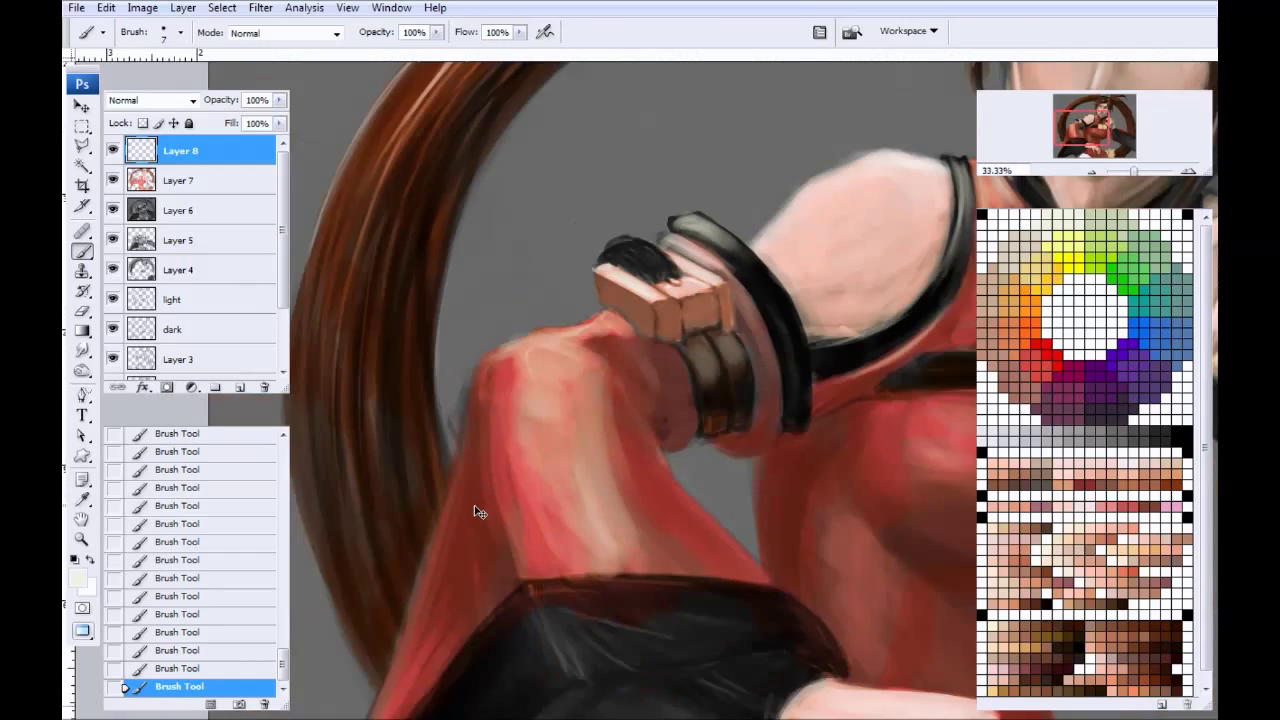
pyautogui.moveTo(581, 474); pyautogui.dragTo(337, 423)
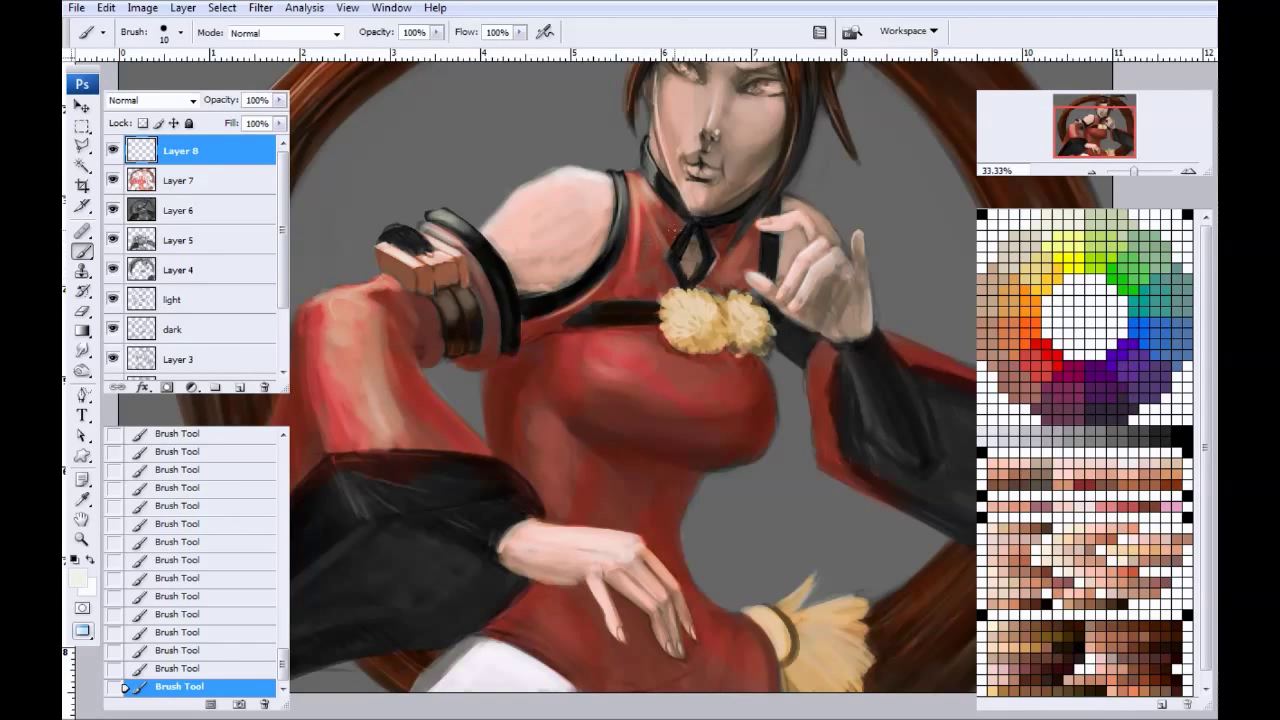
pyautogui.moveTo(555, 368); pyautogui.dragTo(445, 348)
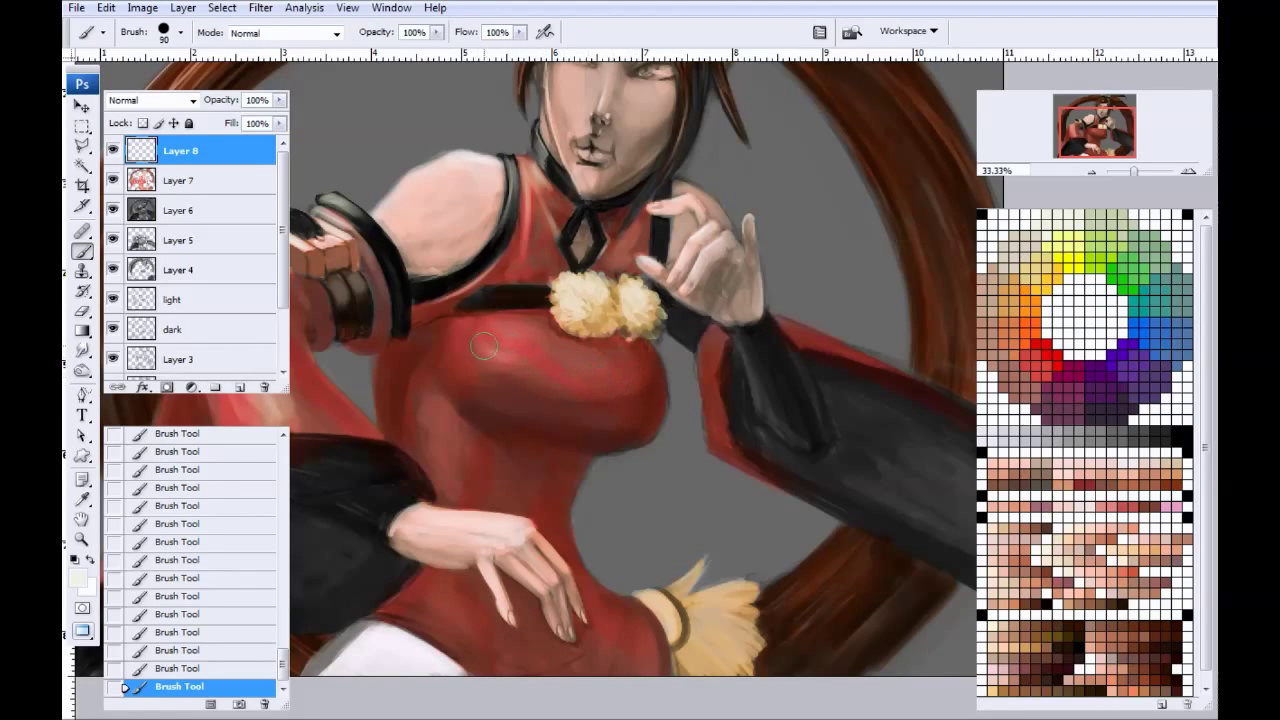
pyautogui.moveTo(490, 345)
pyautogui.mouseDown()
pyautogui.moveTo(530, 360)
pyautogui.moveTo(502, 337)
pyautogui.moveTo(613, 374)
pyautogui.mouseUp()
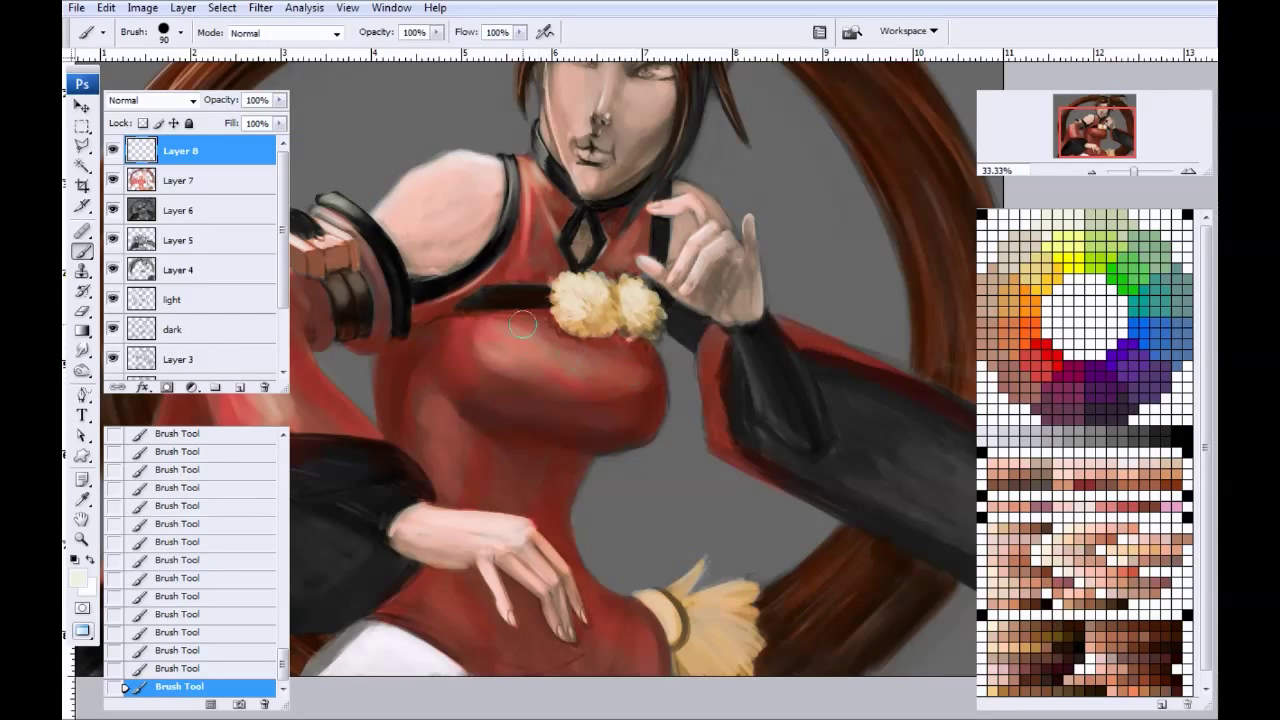
pyautogui.moveTo(556, 362); pyautogui.dragTo(633, 387)
pyautogui.moveTo(556, 383)
pyautogui.mouseDown()
pyautogui.moveTo(482, 339)
pyautogui.moveTo(476, 351)
pyautogui.moveTo(487, 317)
pyautogui.moveTo(525, 379)
pyautogui.moveTo(468, 357)
pyautogui.moveTo(621, 442)
pyautogui.moveTo(355, 394)
pyautogui.moveTo(436, 384)
pyautogui.moveTo(431, 399)
pyautogui.moveTo(451, 419)
pyautogui.moveTo(430, 383)
pyautogui.mouseUp()
# Step: Step back the latest torso strokes and paint a broad highlight down the side of the waist, enlarging the brush to 125
pyautogui.press('[')
pyautogui.press('[')
pyautogui.press('[')
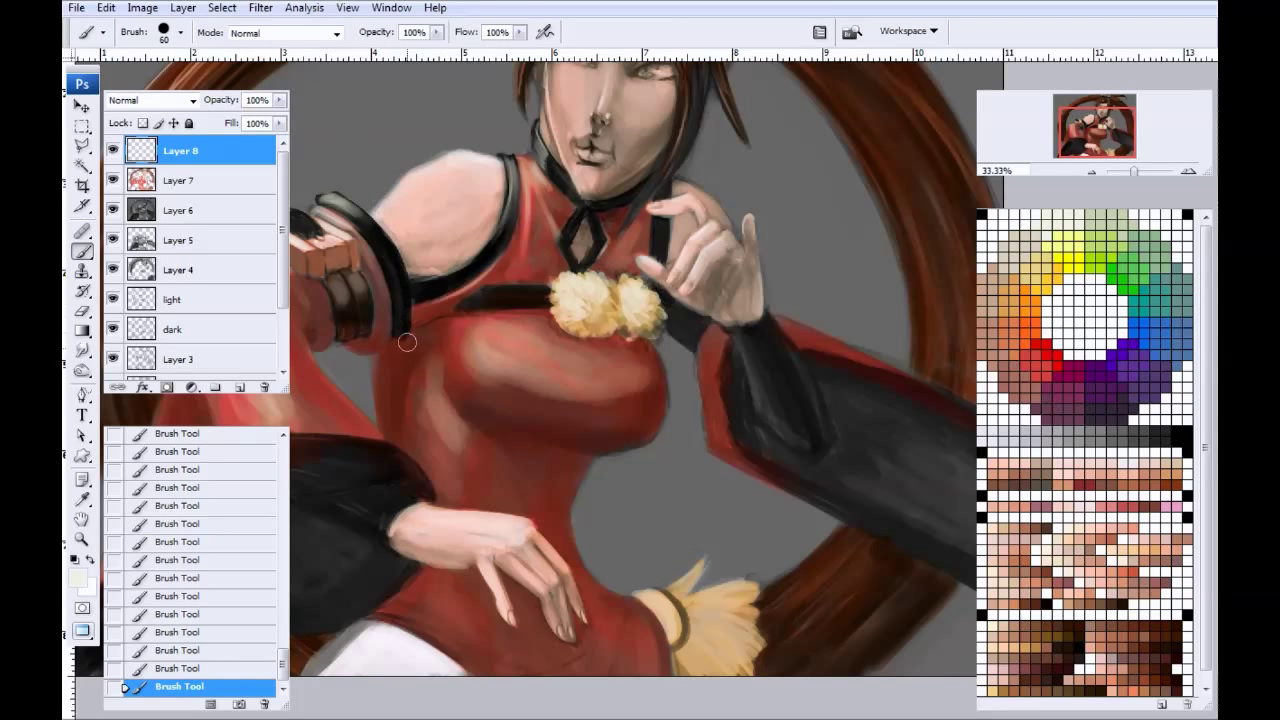
pyautogui.click(180, 614)
pyautogui.press(']')
pyautogui.press(']')
pyautogui.press(']')
pyautogui.press(']')
pyautogui.moveTo(467, 354)
pyautogui.mouseDown()
pyautogui.moveTo(415, 381)
pyautogui.moveTo(439, 435)
pyautogui.moveTo(437, 396)
pyautogui.moveTo(450, 472)
pyautogui.mouseUp()
pyautogui.press(']')
pyautogui.moveTo(426, 415); pyautogui.dragTo(443, 488)
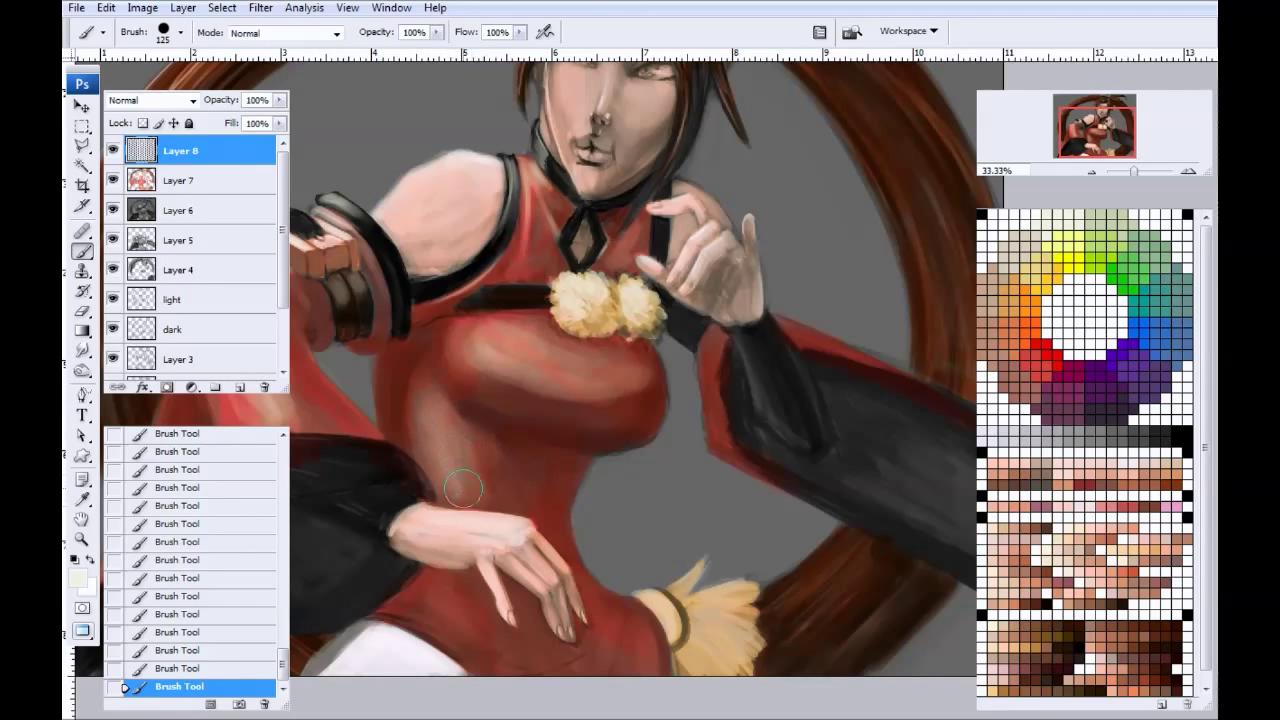
# Step: Paint soft cream highlights over the hip and lower dress around the resting hand, reducing the brush to 40
pyautogui.moveTo(380, 463); pyautogui.dragTo(288, 378)
pyautogui.press('[')
pyautogui.press('[')
pyautogui.press('[')
pyautogui.press('[')
pyautogui.press('[')
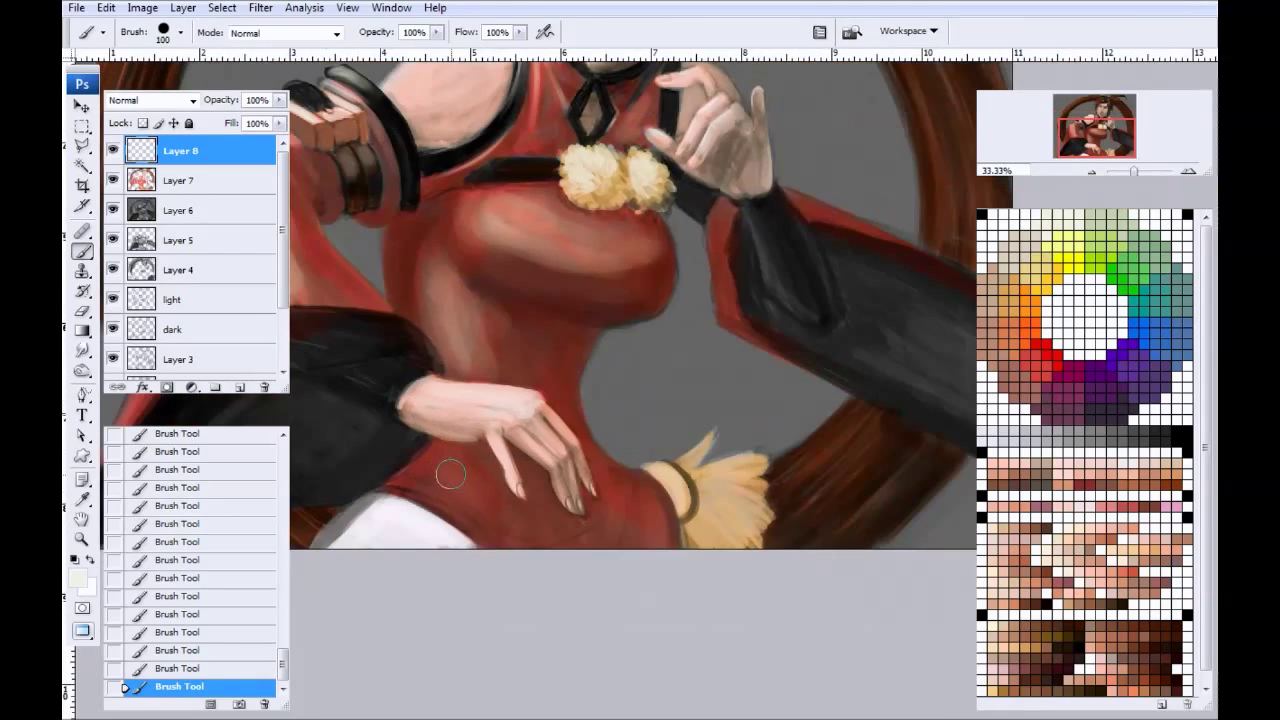
pyautogui.moveTo(475, 450)
pyautogui.mouseDown()
pyautogui.moveTo(470, 490)
pyautogui.moveTo(452, 496)
pyautogui.moveTo(528, 540)
pyautogui.mouseUp()
pyautogui.press('[')
pyautogui.press('[')
pyautogui.moveTo(658, 527)
pyautogui.mouseDown()
pyautogui.moveTo(631, 534)
pyautogui.moveTo(607, 492)
pyautogui.mouseUp()
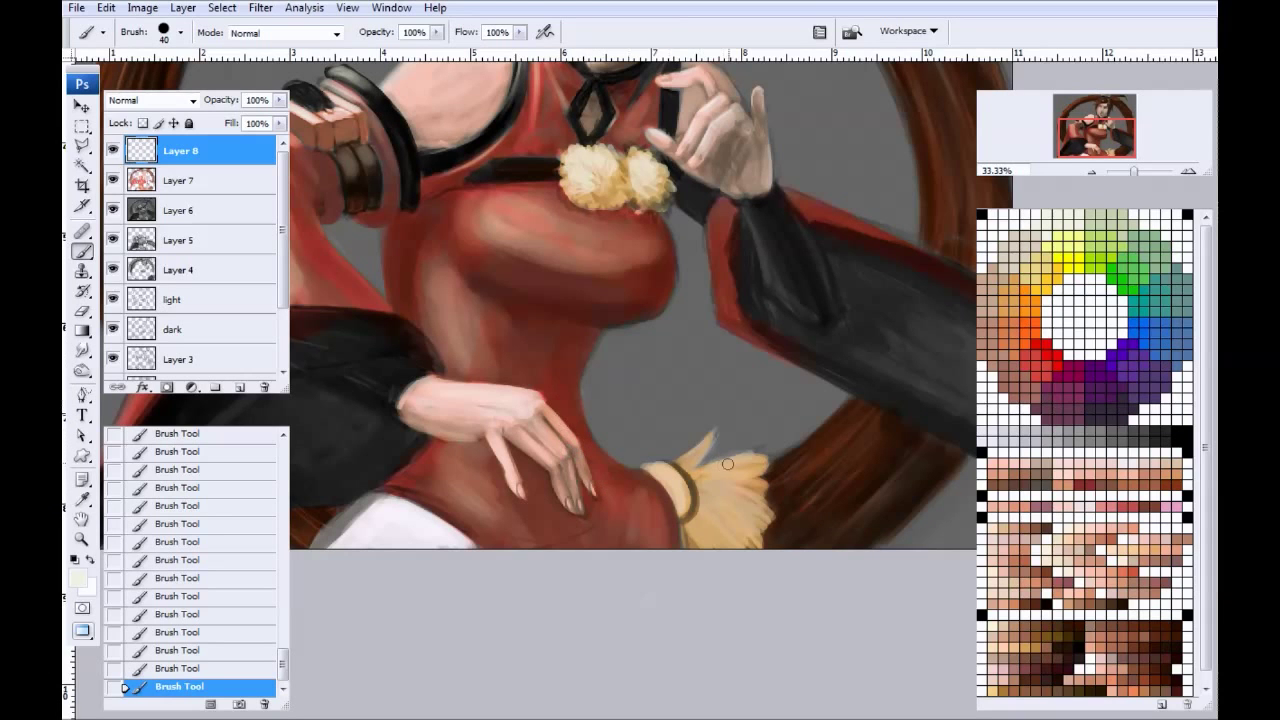
pyautogui.moveTo(625, 398); pyautogui.dragTo(512, 438)
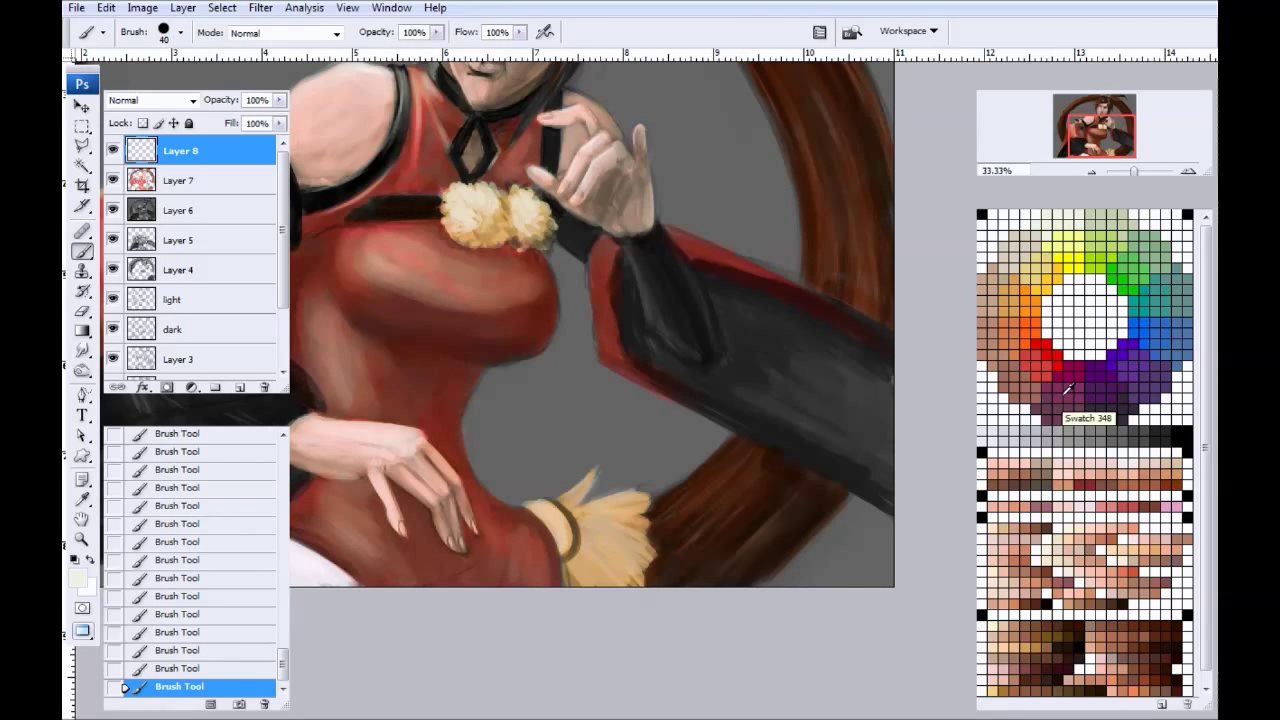
# Step: Choose a teal swatch and paint thin reflected light under the bust and along the waist and hip edge
pyautogui.click(1141, 303)
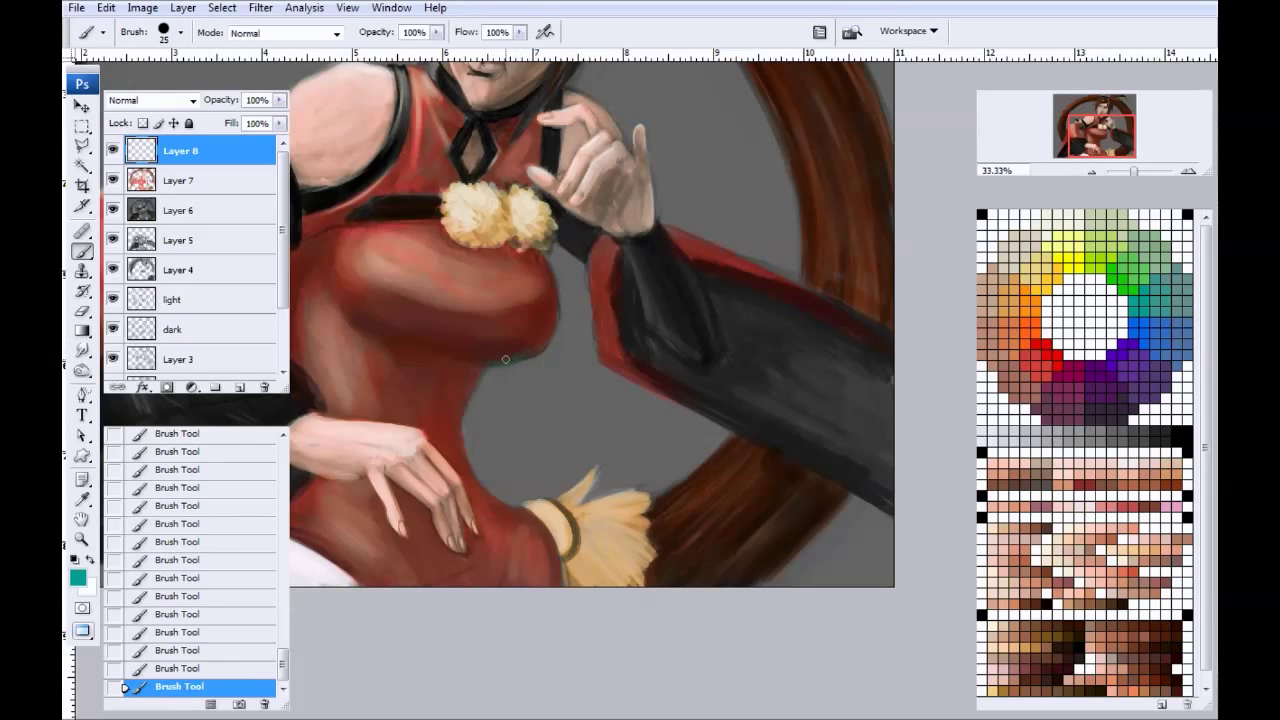
pyautogui.press(']')
pyautogui.moveTo(423, 343); pyautogui.dragTo(513, 355)
pyautogui.press(']')
pyautogui.press('[')
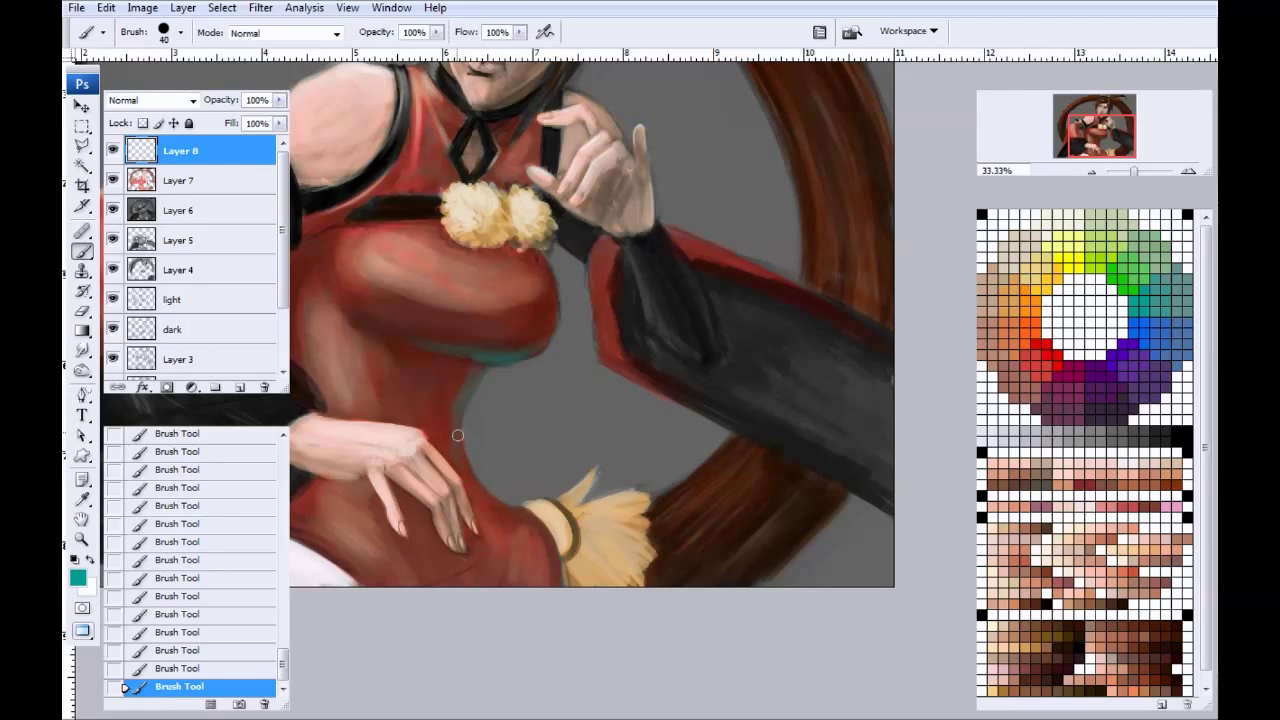
pyautogui.moveTo(487, 493); pyautogui.dragTo(523, 510)
# Step: Sample the tan of the fur trim and touch up the teal edge under the bust with a size 30 brush
pyautogui.keyDown('alt'); pyautogui.click(546, 514); pyautogui.keyUp('alt')
pyautogui.press('[')
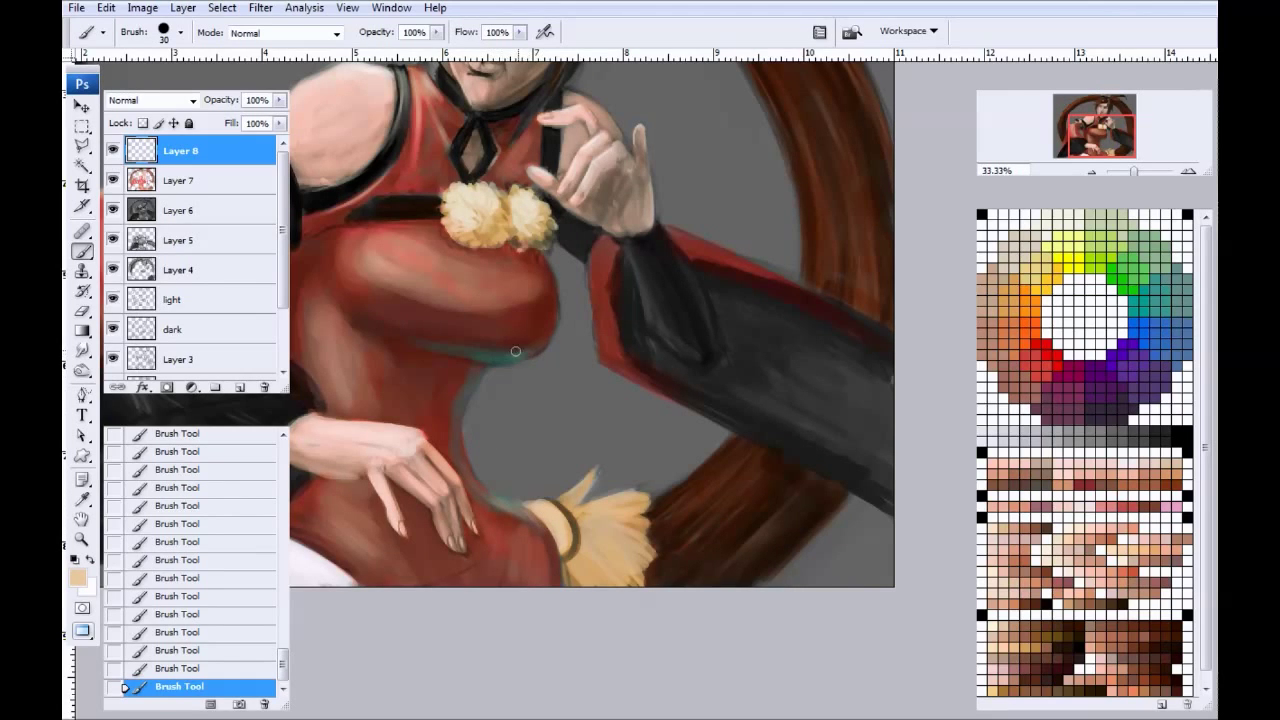
pyautogui.moveTo(533, 353); pyautogui.dragTo(499, 358)
pyautogui.moveTo(597, 562); pyautogui.dragTo(563, 556)
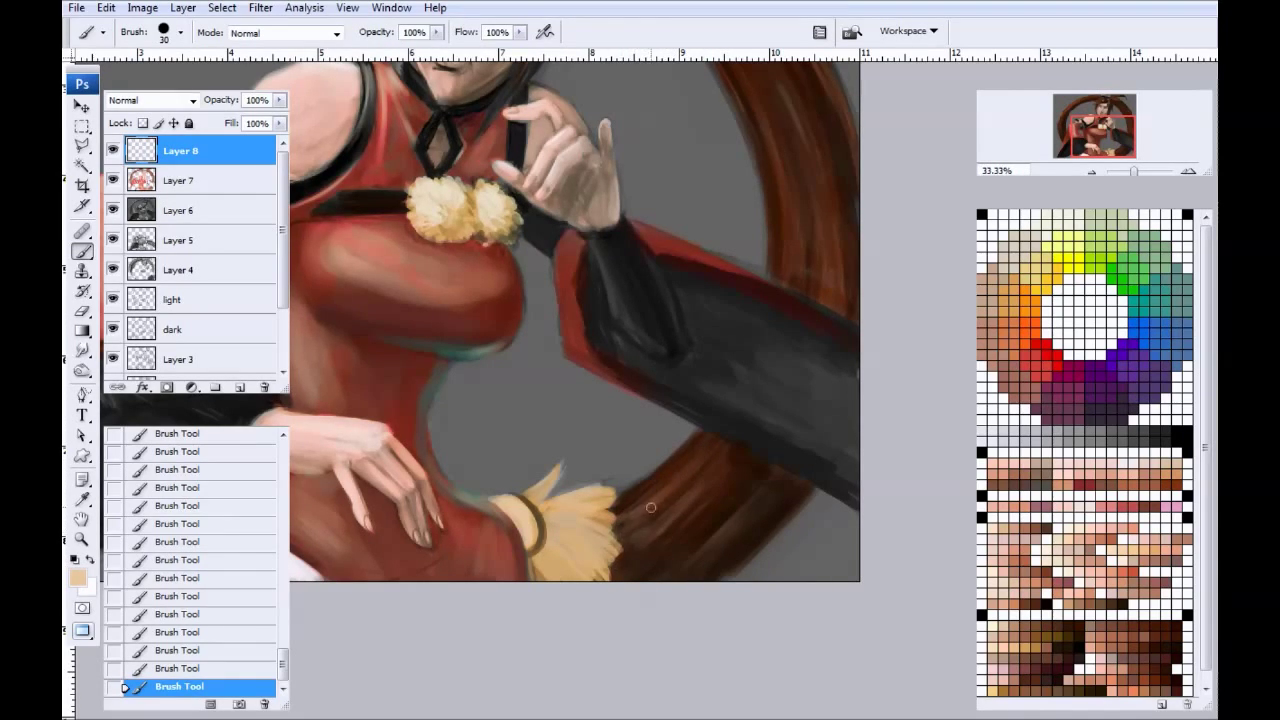
pyautogui.moveTo(614, 487); pyautogui.dragTo(674, 387)
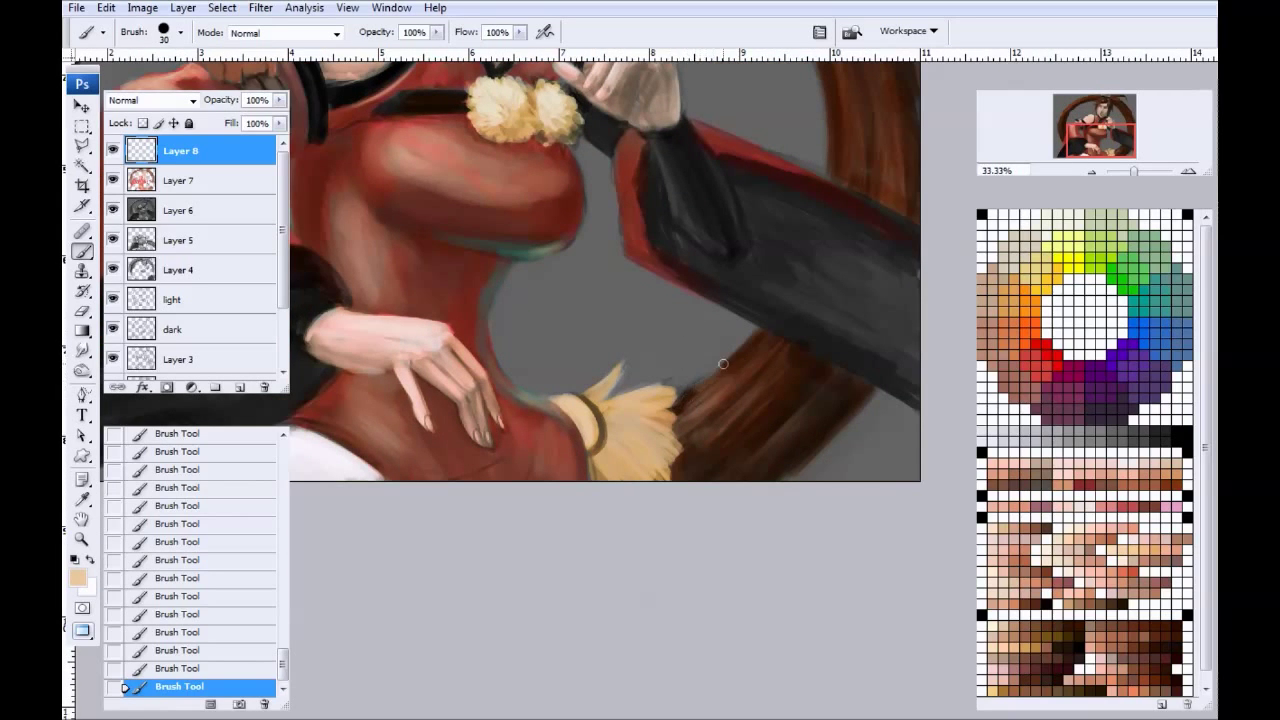
pyautogui.moveTo(735, 358); pyautogui.dragTo(612, 434)
pyautogui.moveTo(464, 251)
pyautogui.mouseDown()
pyautogui.moveTo(460, 401)
pyautogui.moveTo(533, 300)
pyautogui.moveTo(542, 397)
pyautogui.moveTo(521, 306)
pyautogui.moveTo(531, 365)
pyautogui.moveTo(533, 298)
pyautogui.mouseUp()
# Step: Choose pale cream and paint a highlight down the front edge of the raised arm's red sleeve at size 30
pyautogui.click(1045, 228)
pyautogui.moveTo(423, 363); pyautogui.dragTo(338, 433)
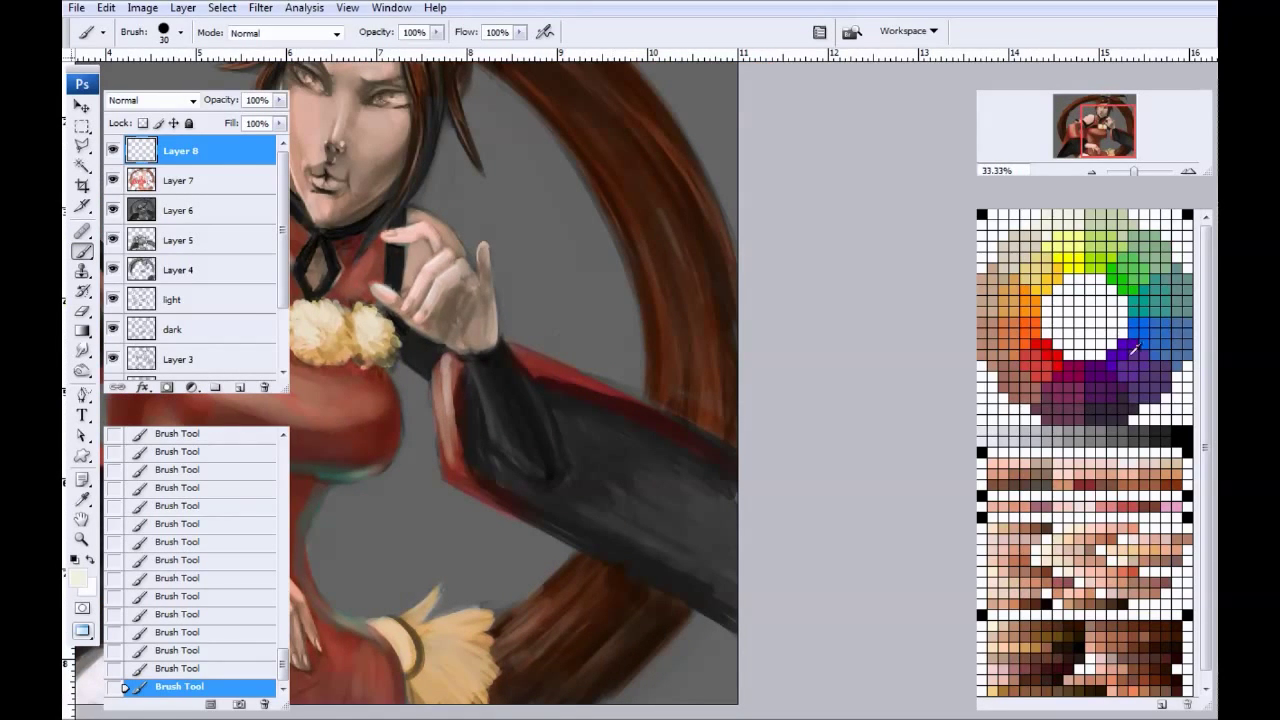
pyautogui.moveTo(445, 437); pyautogui.dragTo(591, 497)
pyautogui.moveTo(494, 521); pyautogui.dragTo(429, 584)
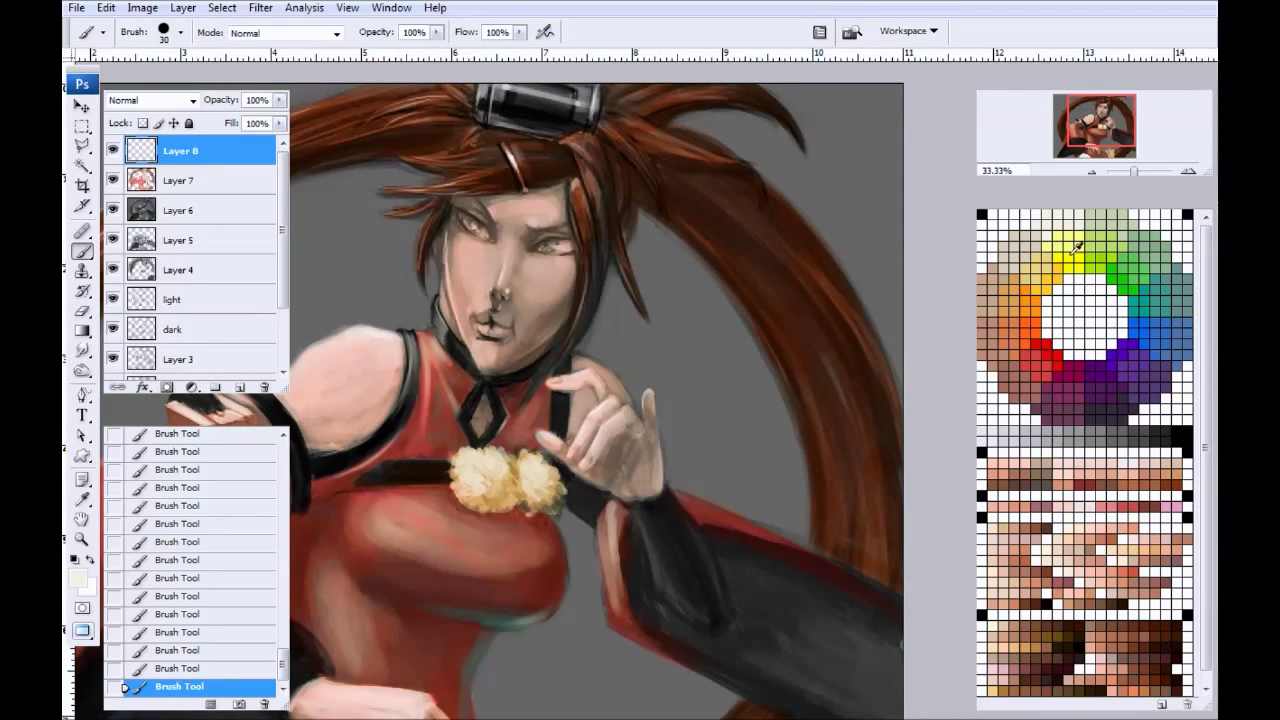
pyautogui.moveTo(427, 467); pyautogui.dragTo(514, 470)
pyautogui.moveTo(434, 529); pyautogui.dragTo(458, 356)
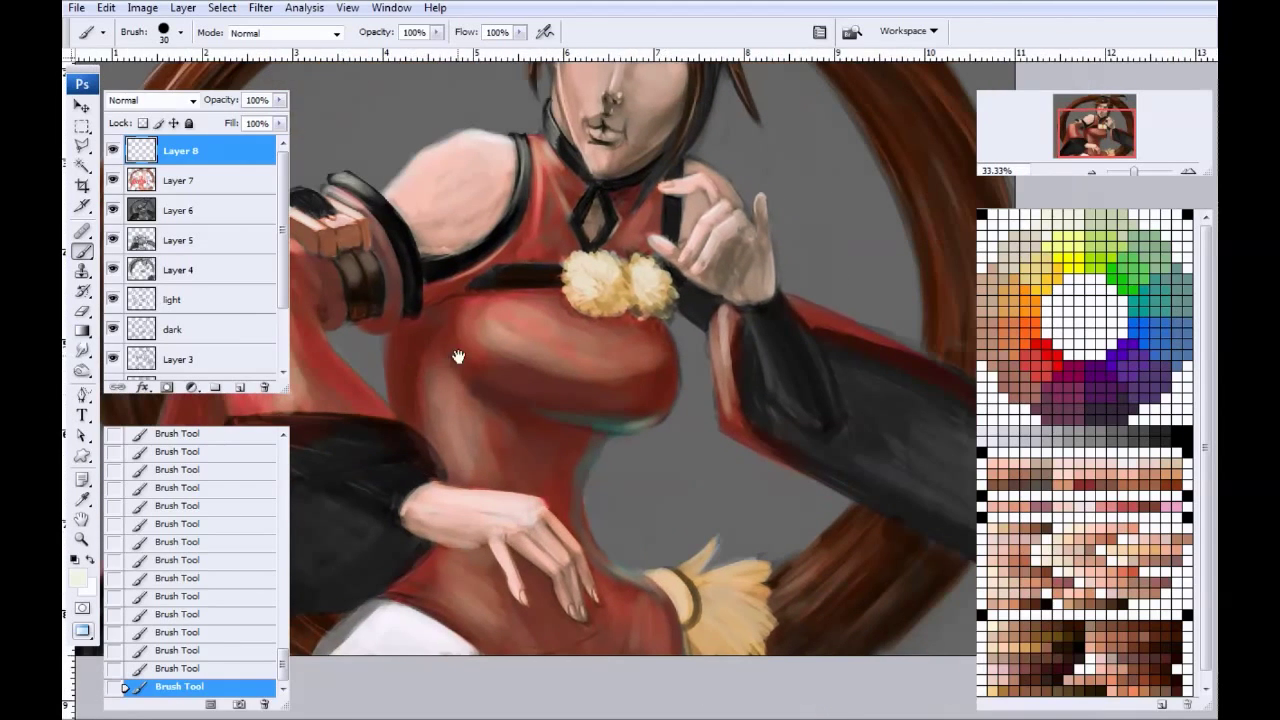
# Step: Choose a dark purple swatch and glaze shadow under the bust and down the waist, enlarging the brush to 70
pyautogui.click(1054, 395)
pyautogui.moveTo(648, 395); pyautogui.dragTo(620, 419)
pyautogui.press(']')
pyautogui.press(']')
pyautogui.press(']')
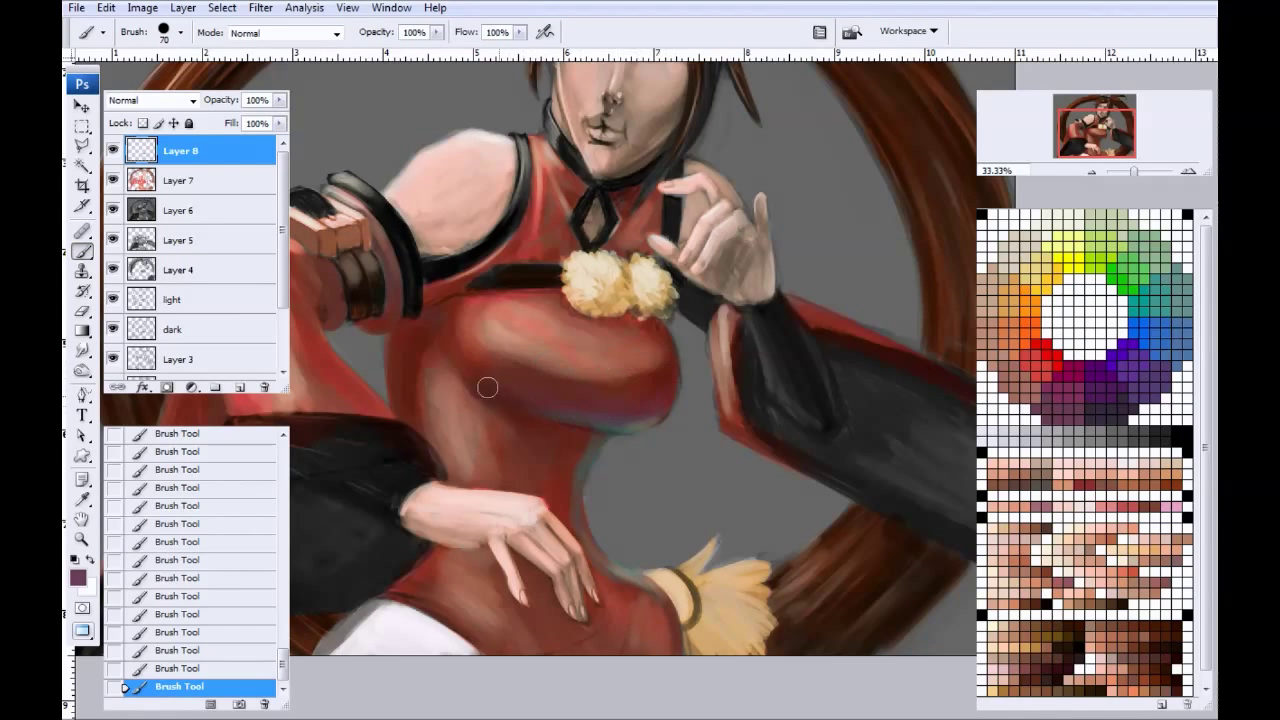
pyautogui.moveTo(579, 387)
pyautogui.mouseDown()
pyautogui.moveTo(671, 389)
pyautogui.moveTo(477, 386)
pyautogui.mouseUp()
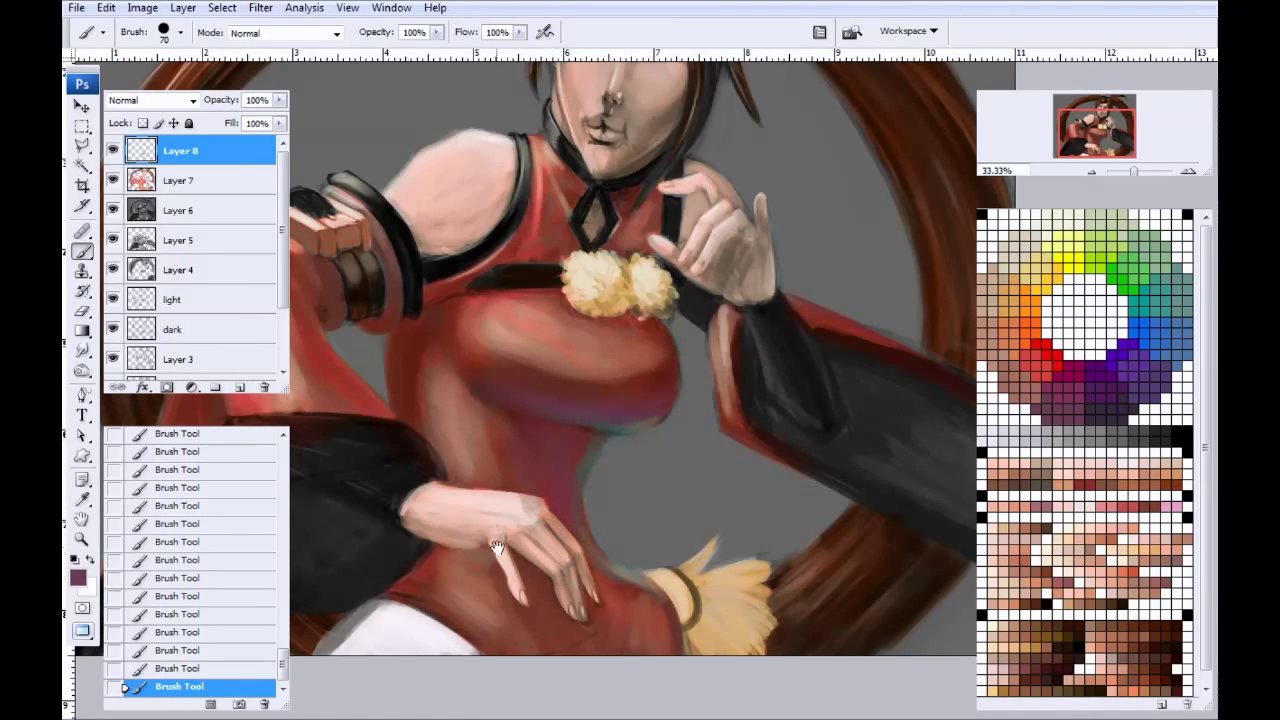
# Step: Glaze purple shadow over the hip and the lower part of the fur trim, reducing the brush to 60
pyautogui.moveTo(510, 435); pyautogui.dragTo(472, 326)
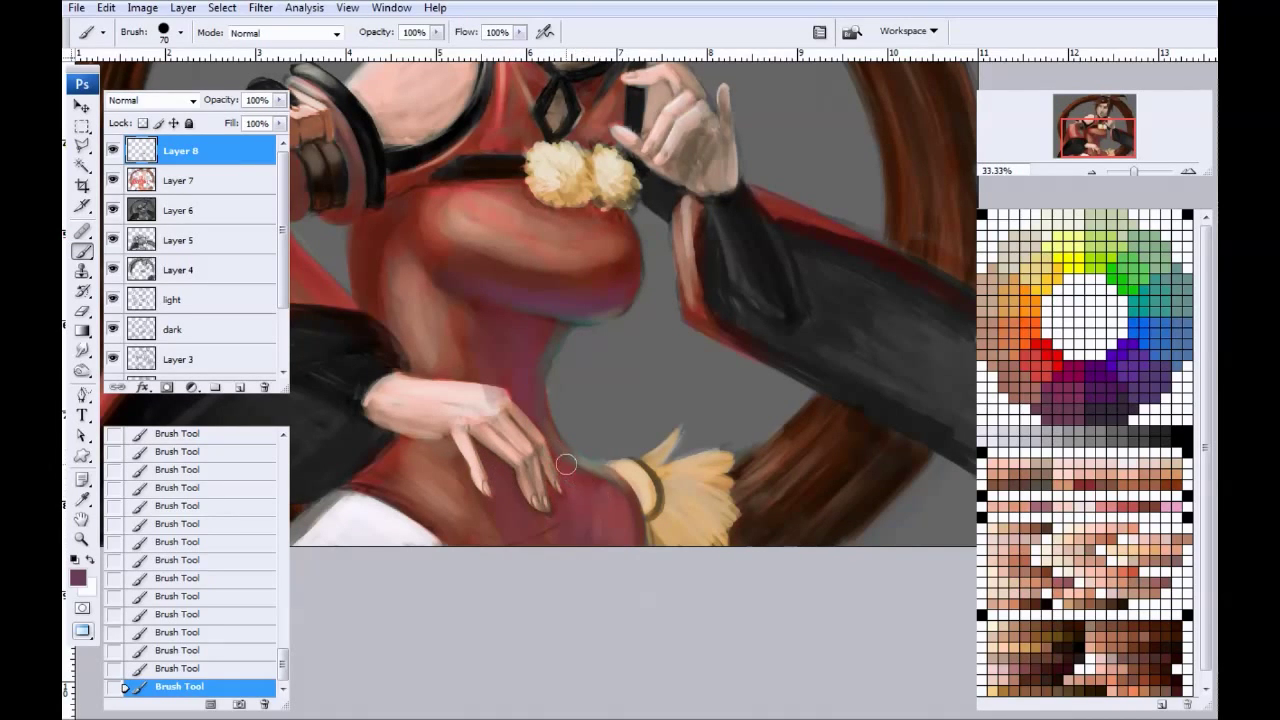
pyautogui.press('[')
pyautogui.moveTo(653, 522)
pyautogui.mouseDown()
pyautogui.moveTo(659, 492)
pyautogui.moveTo(727, 553)
pyautogui.moveTo(681, 534)
pyautogui.moveTo(658, 502)
pyautogui.moveTo(688, 520)
pyautogui.moveTo(670, 531)
pyautogui.moveTo(632, 488)
pyautogui.moveTo(653, 518)
pyautogui.mouseUp()
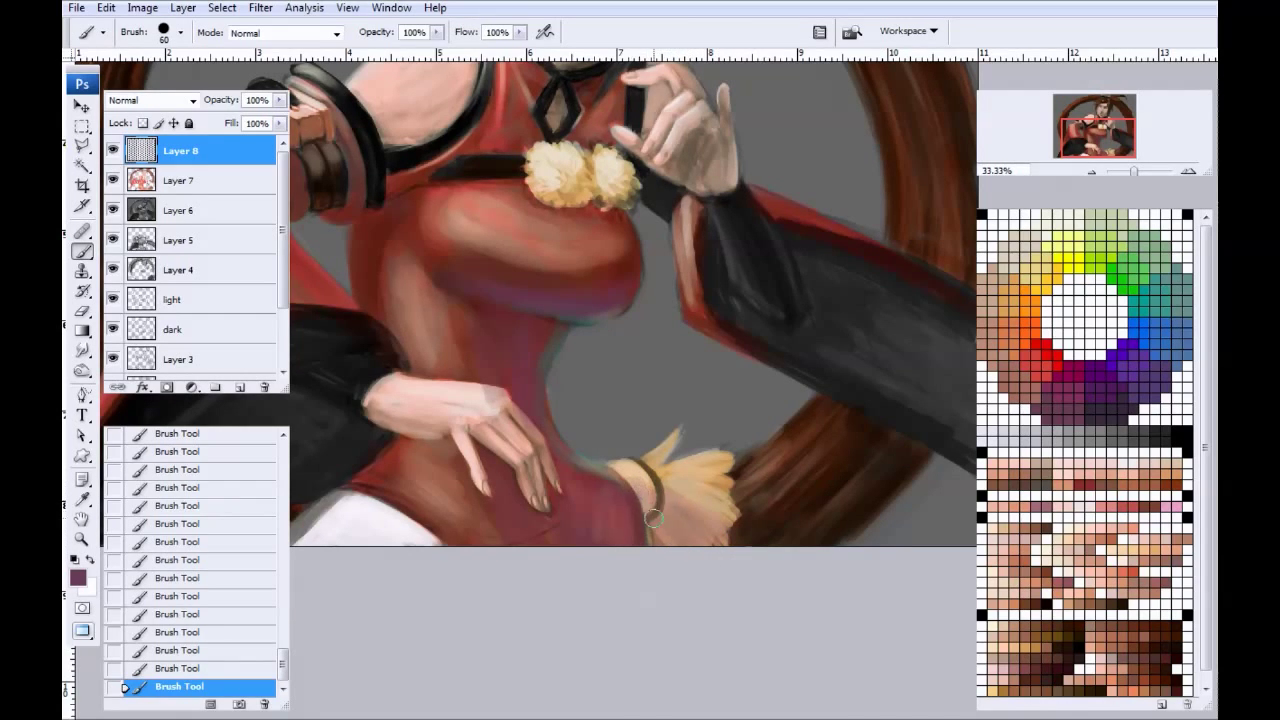
pyautogui.scroll(1, 580, 450)
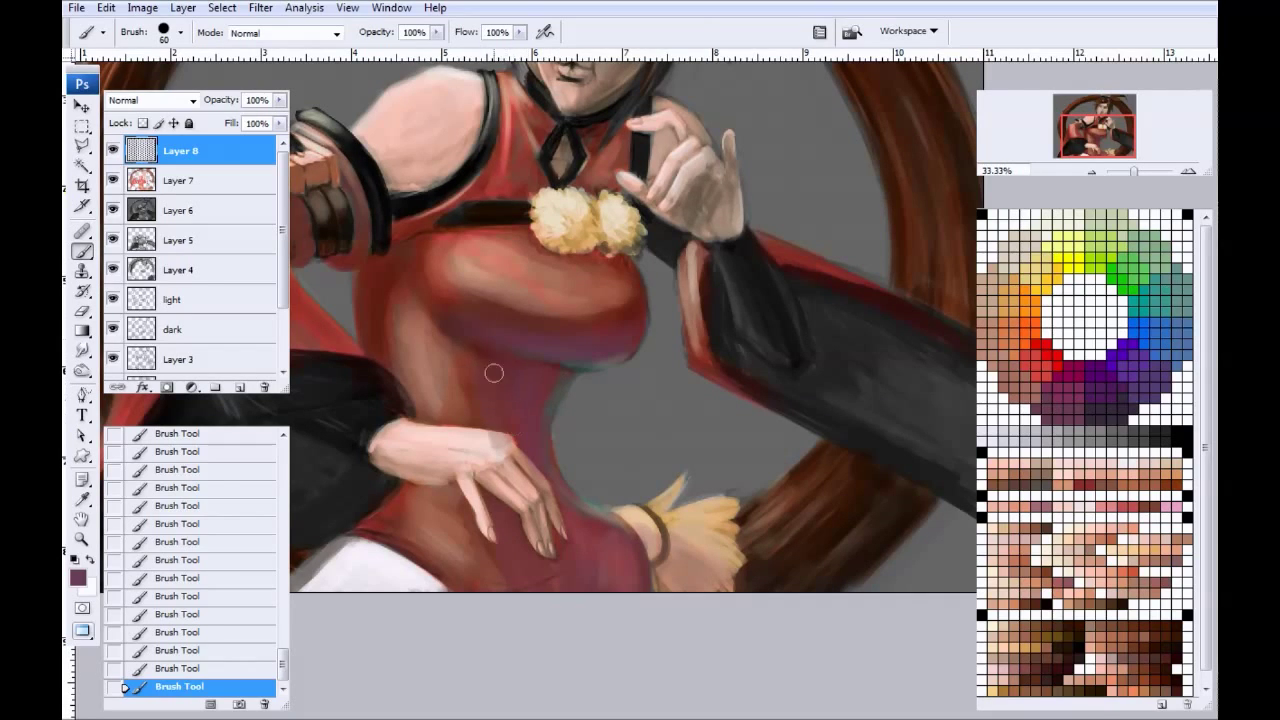
# Step: Add purple shading to the underside of the bust and the upper chest beside the collar opening
pyautogui.moveTo(476, 302); pyautogui.dragTo(566, 348)
pyautogui.moveTo(486, 272); pyautogui.dragTo(448, 333)
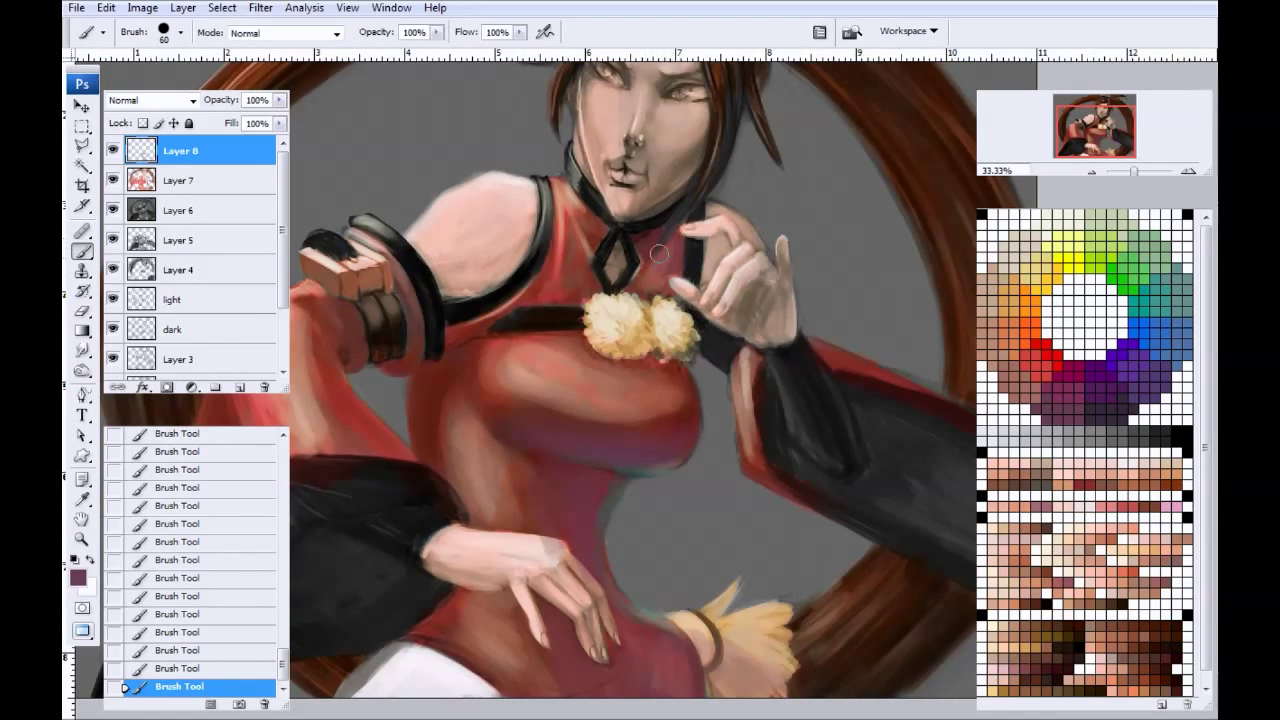
pyautogui.moveTo(588, 218); pyautogui.dragTo(592, 238)
pyautogui.moveTo(344, 301); pyautogui.dragTo(565, 229)
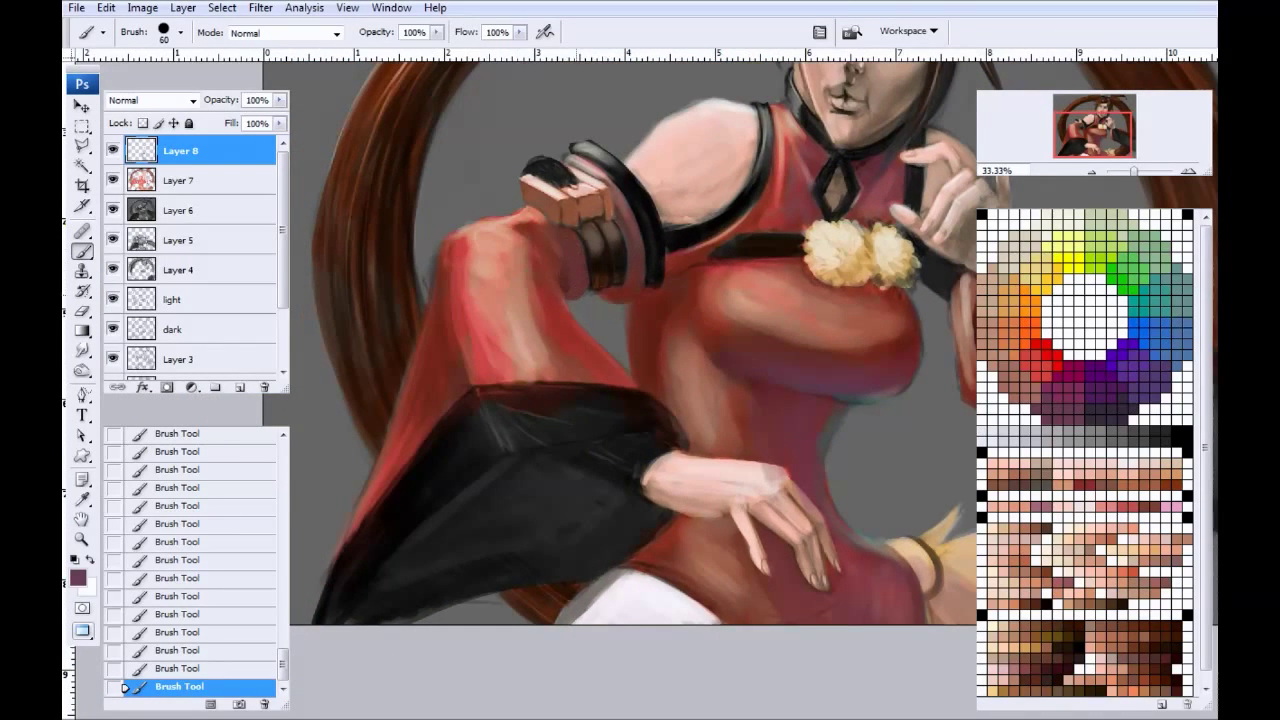
# Step: Glaze purple shadow down the side of the torso beneath the bare shoulder, enlarging the brush to 80
pyautogui.moveTo(633, 252)
pyautogui.mouseDown()
pyautogui.moveTo(625, 283)
pyautogui.moveTo(699, 280)
pyautogui.moveTo(691, 259)
pyautogui.moveTo(715, 247)
pyautogui.moveTo(652, 304)
pyautogui.moveTo(650, 388)
pyautogui.mouseUp()
pyautogui.press(']')
pyautogui.press(']')
pyautogui.moveTo(667, 299); pyautogui.dragTo(655, 402)
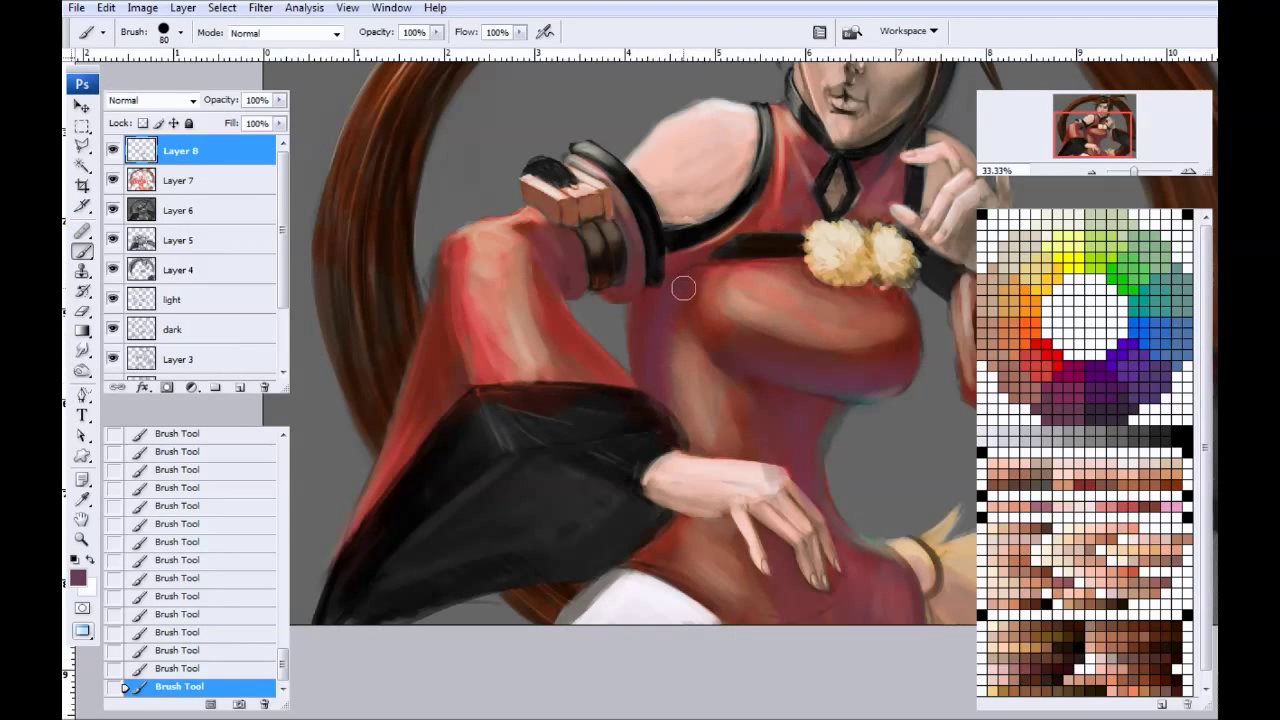
pyautogui.moveTo(589, 428); pyautogui.dragTo(459, 488)
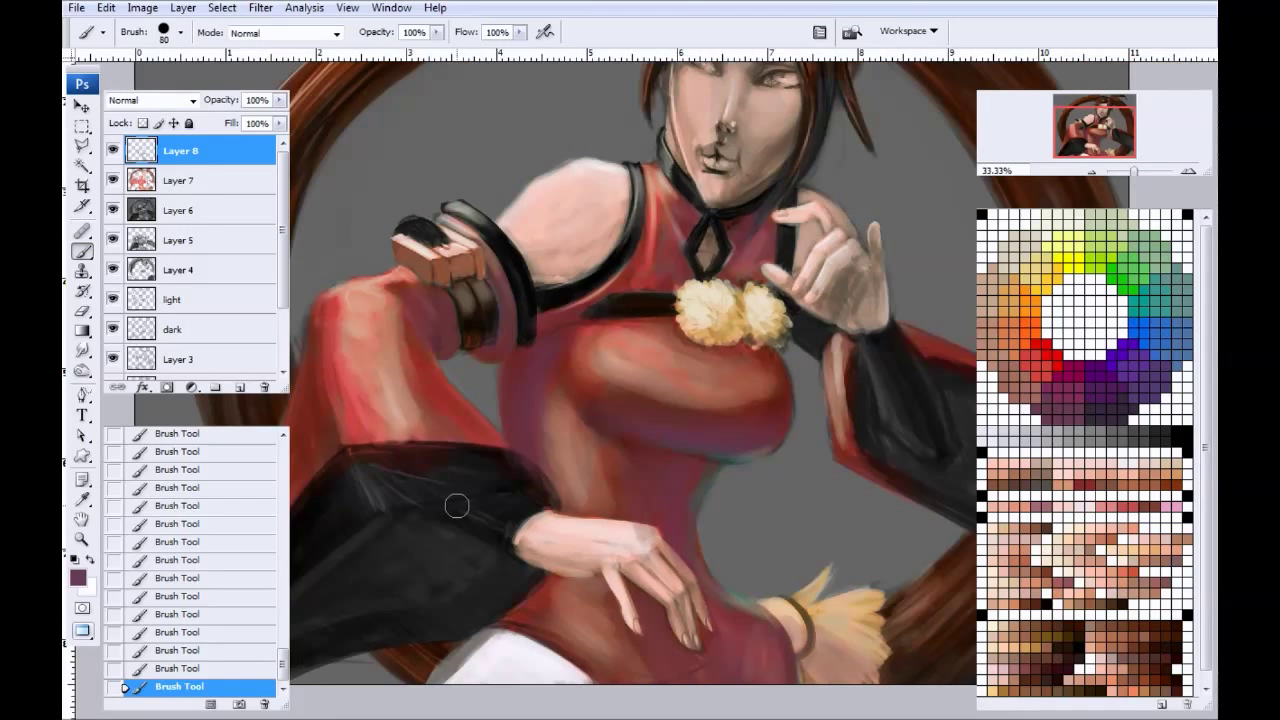
# Step: Try a thin pale cream line along the torso's side edge at size 10, and step back the strokes
pyautogui.click(1053, 213)
pyautogui.press('[')
pyautogui.press('[')
pyautogui.press('[')
pyautogui.moveTo(507, 431); pyautogui.dragTo(501, 366)
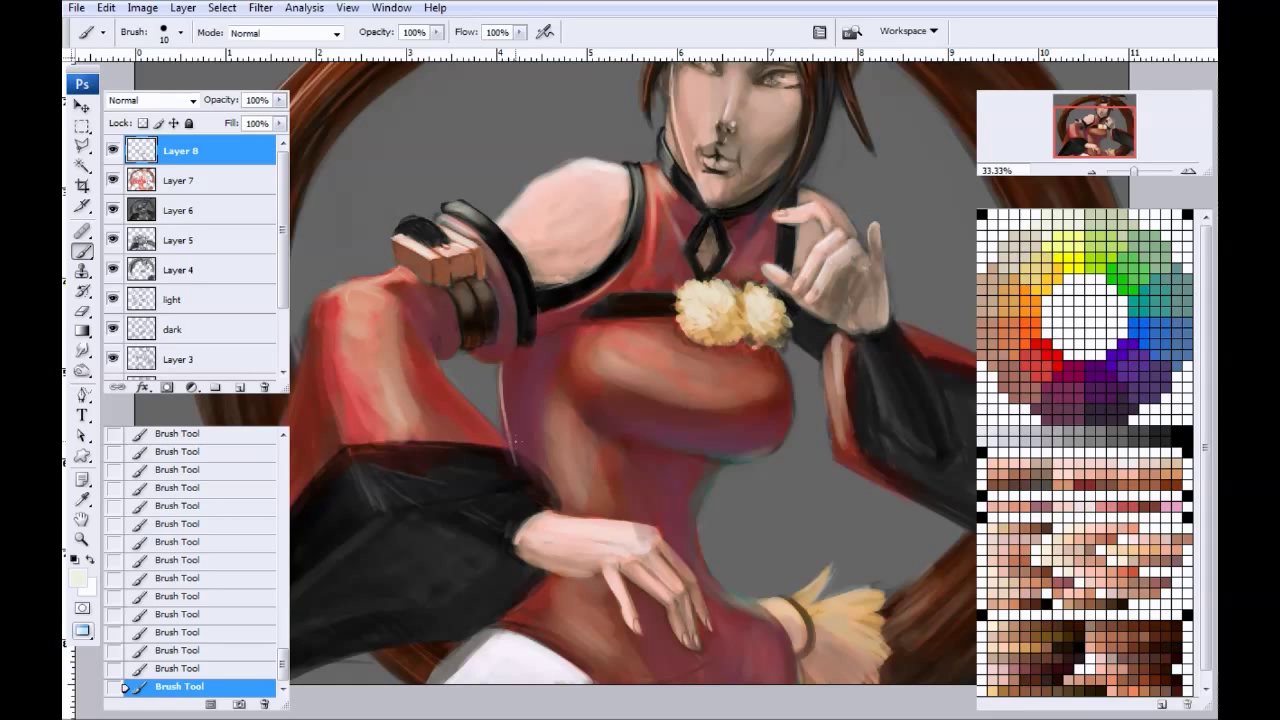
pyautogui.hotkey('ctrl', 'alt', 'z')
pyautogui.hotkey('ctrl', 'alt', 'z')
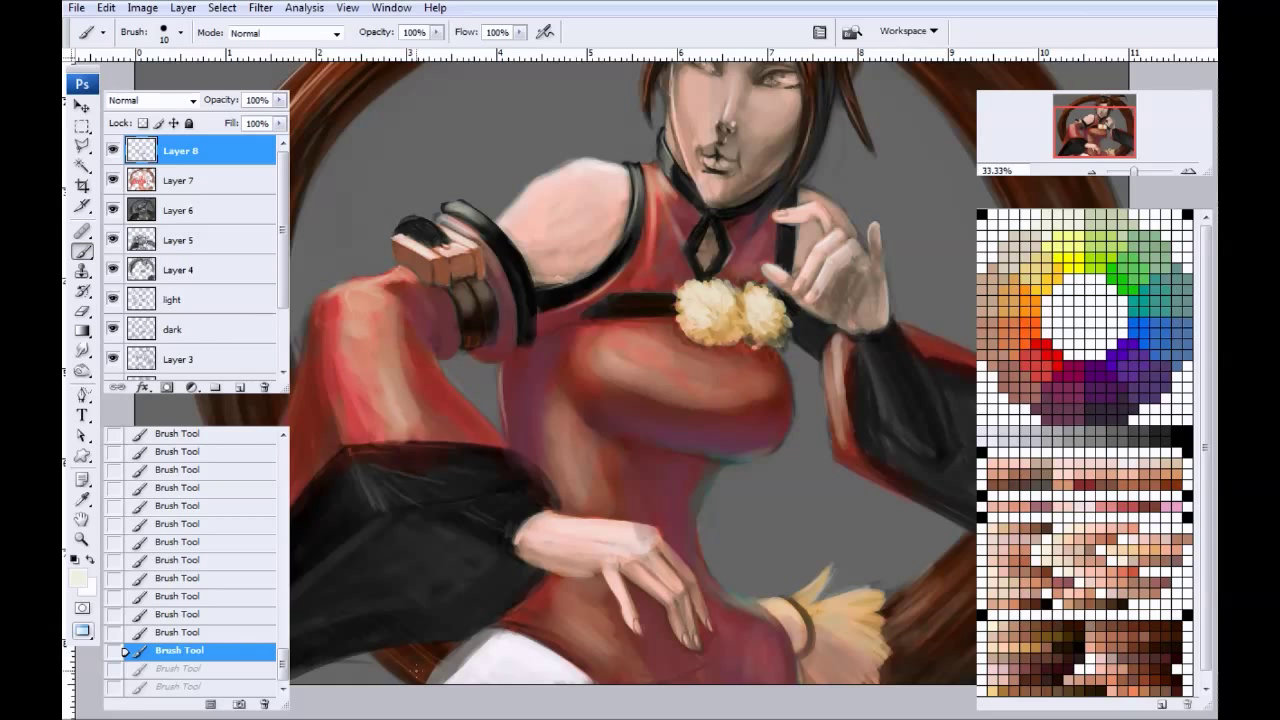
# Step: Return to dark purple and shade the outer side of the resting arm's red sleeve with a size 35 brush
pyautogui.click(1062, 417)
pyautogui.moveTo(499, 454); pyautogui.dragTo(719, 419)
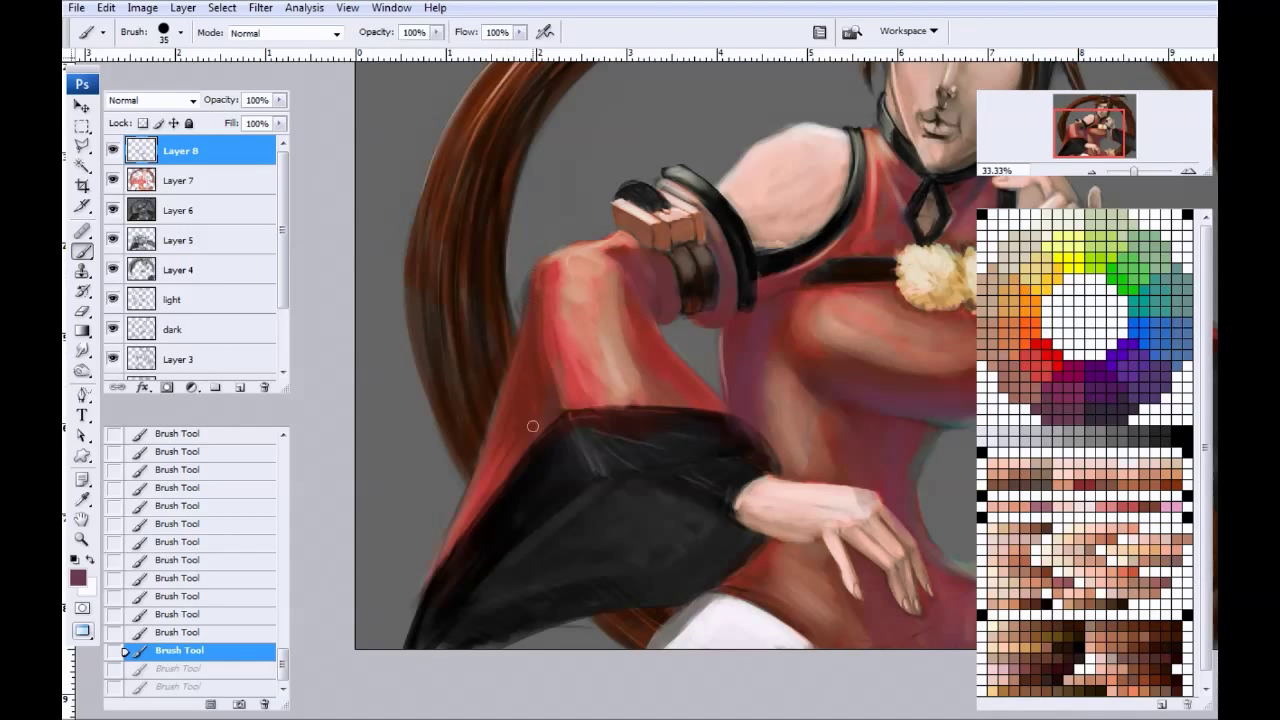
pyautogui.moveTo(533, 426); pyautogui.dragTo(537, 341)
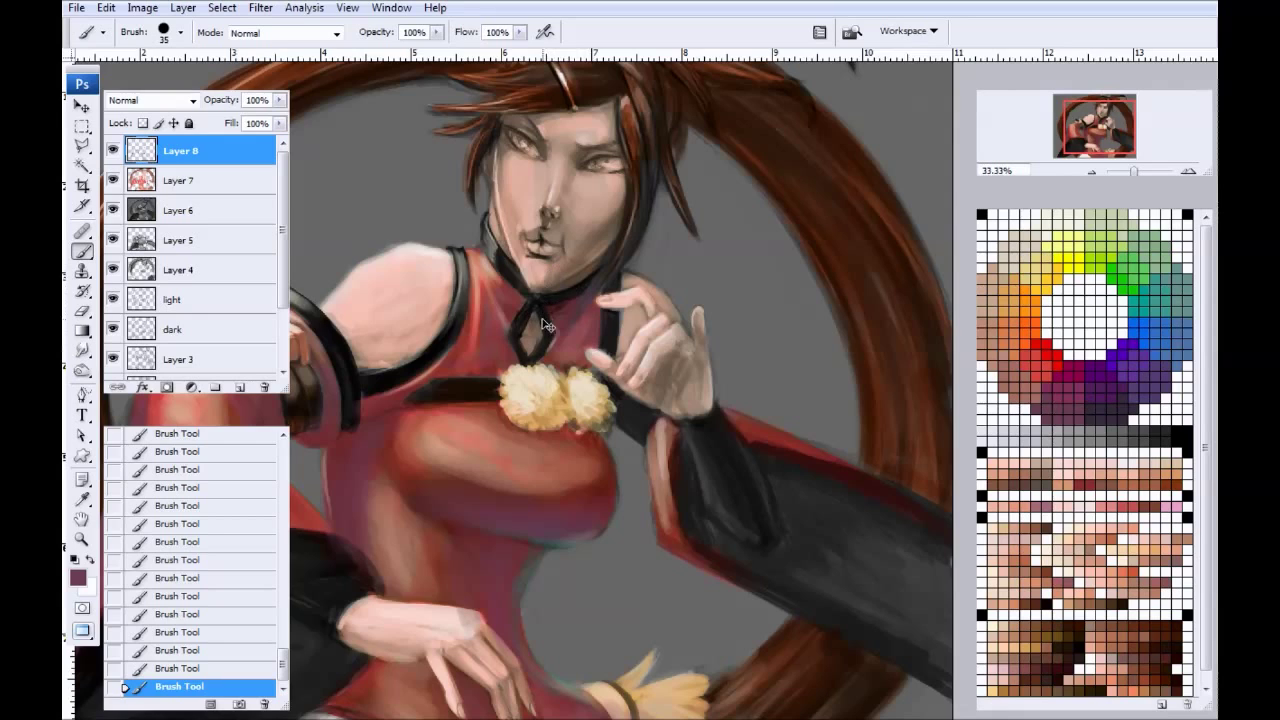
# Step: Paint purple shadow along the red borders of the raised arm's sleeve at size 30, and enlarge the brush to 50
pyautogui.moveTo(757, 480); pyautogui.dragTo(520, 336)
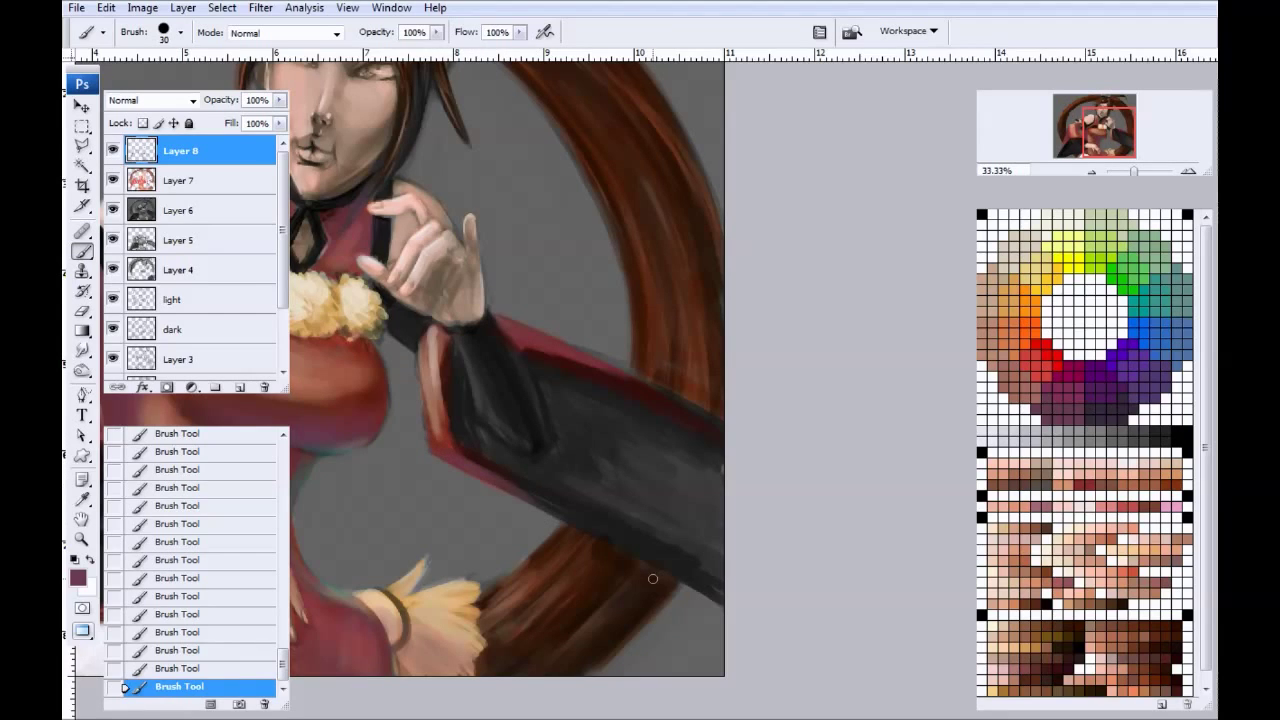
pyautogui.moveTo(517, 517); pyautogui.dragTo(715, 500)
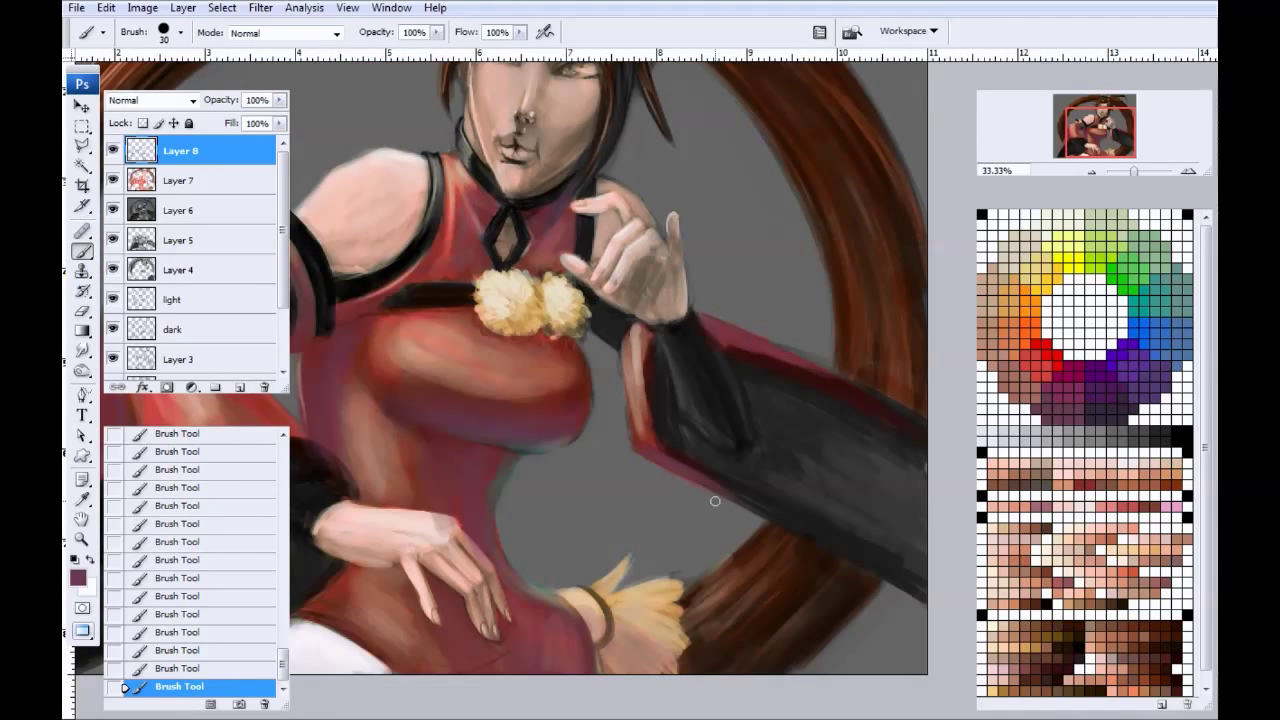
pyautogui.press(']')
pyautogui.moveTo(414, 434); pyautogui.dragTo(546, 424)
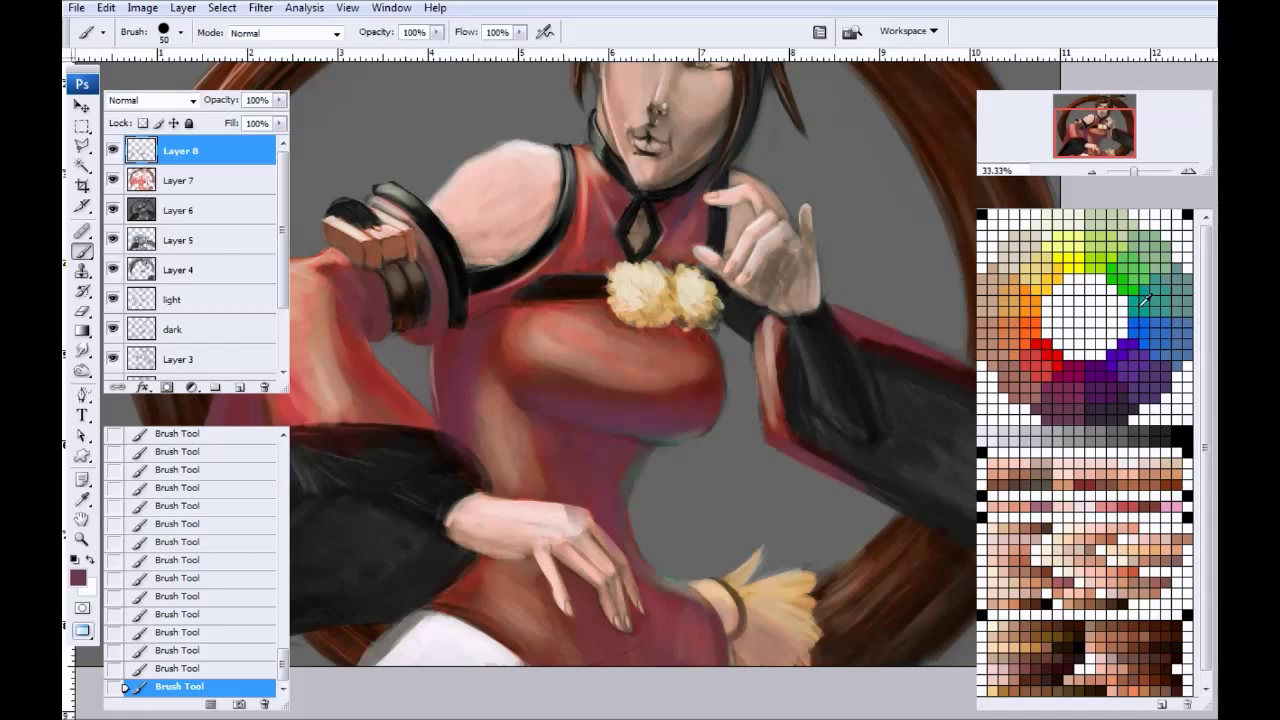
# Step: Choose a muted teal swatch and paint reflected light along the waist edge and down the hip at size 30
pyautogui.click(1178, 278)
pyautogui.moveTo(688, 603)
pyautogui.mouseDown()
pyautogui.moveTo(719, 646)
pyautogui.moveTo(676, 586)
pyautogui.moveTo(712, 683)
pyautogui.moveTo(692, 643)
pyautogui.mouseUp()
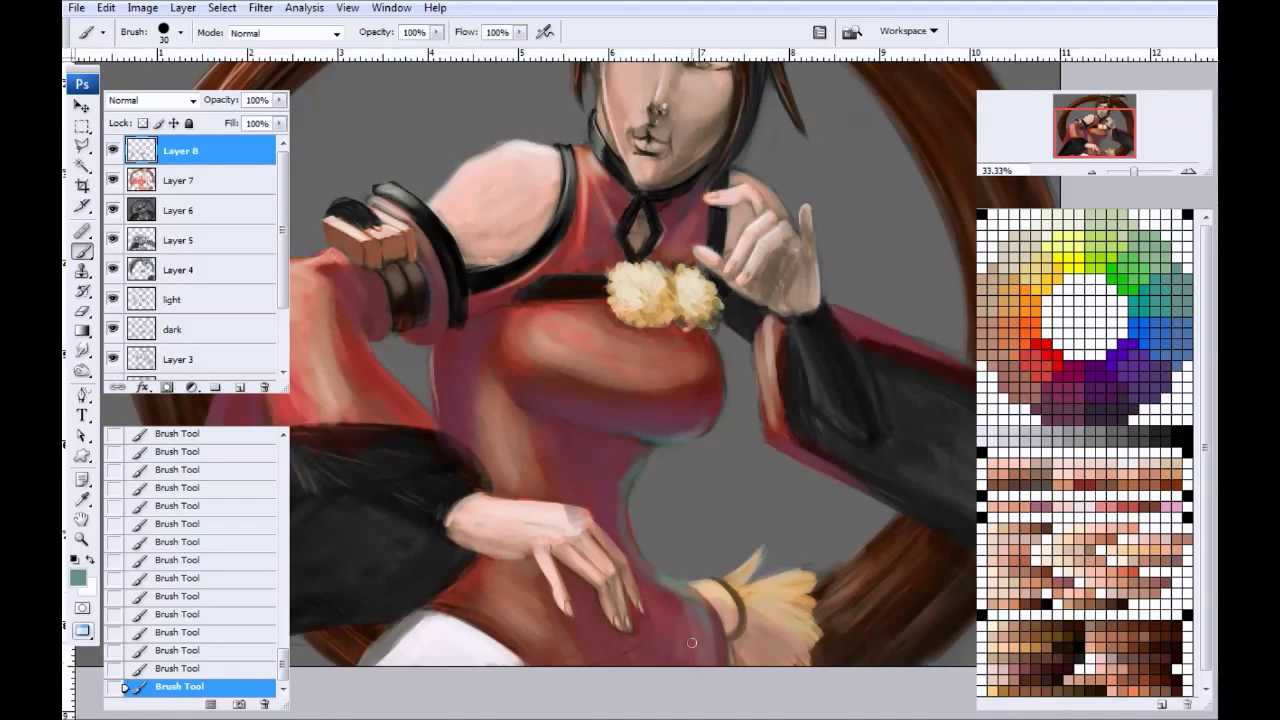
pyautogui.press(']')
pyautogui.press(']')
# Step: Draw thin muted teal lines along the lower and upper edges of the raised arm's sleeve at size 10
pyautogui.moveTo(735, 583); pyautogui.dragTo(455, 550)
pyautogui.moveTo(574, 534); pyautogui.dragTo(512, 539)
pyautogui.press('[')
pyautogui.press('[')
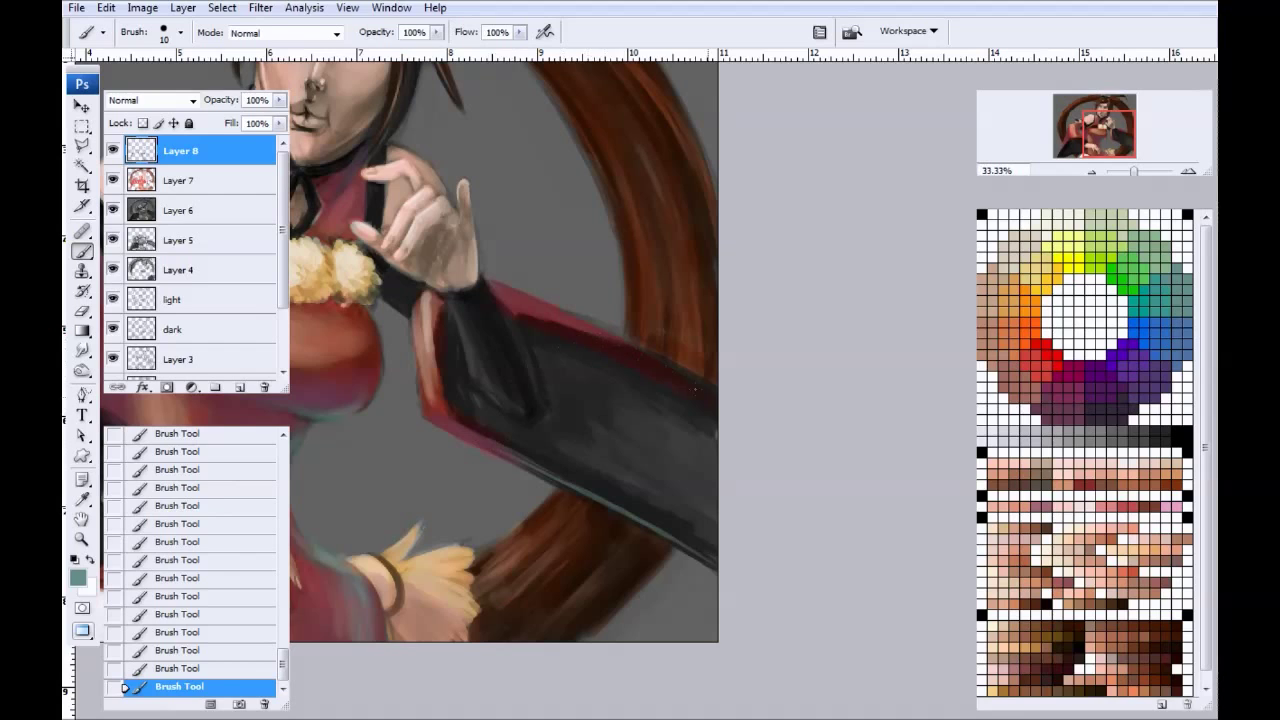
pyautogui.moveTo(704, 401); pyautogui.dragTo(548, 346)
# Step: Choose dark purple and glaze it over the black lining of the raised arm's sleeve, enlarging the brush to 60
pyautogui.click(1060, 413)
pyautogui.press(']')
pyautogui.moveTo(548, 366)
pyautogui.mouseDown()
pyautogui.moveTo(640, 397)
pyautogui.moveTo(553, 358)
pyautogui.moveTo(571, 384)
pyautogui.moveTo(716, 431)
pyautogui.moveTo(579, 378)
pyautogui.moveTo(561, 384)
pyautogui.moveTo(576, 395)
pyautogui.moveTo(542, 400)
pyautogui.moveTo(619, 466)
pyautogui.moveTo(499, 424)
pyautogui.moveTo(506, 433)
pyautogui.moveTo(696, 516)
pyautogui.moveTo(561, 402)
pyautogui.moveTo(725, 431)
pyautogui.moveTo(557, 361)
pyautogui.moveTo(689, 456)
pyautogui.moveTo(583, 450)
pyautogui.moveTo(543, 383)
pyautogui.mouseUp()
pyautogui.press(']')
pyautogui.press(']')
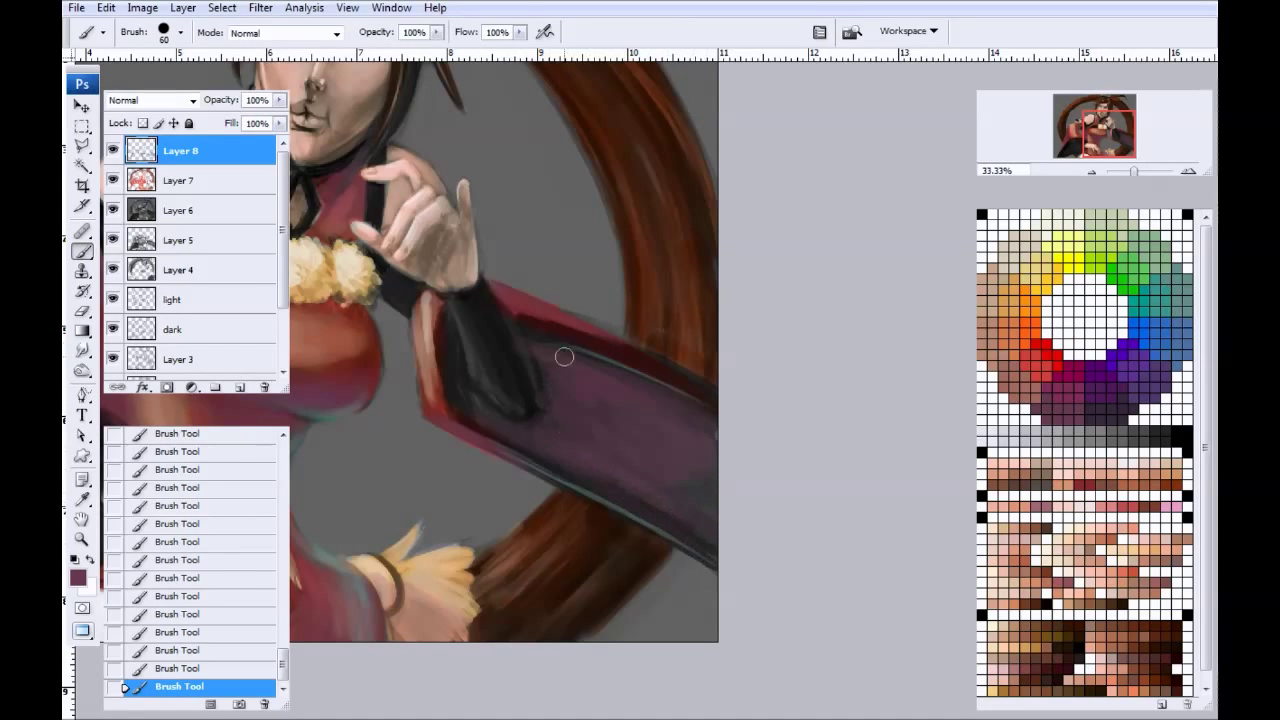
# Step: Sample the dark red beside the bracer and glaze it over the purple sleeve lining, enlarging the brush to 125
pyautogui.keyDown('alt'); pyautogui.click(517, 318); pyautogui.keyUp('alt')
pyautogui.press(']')
pyautogui.press(']')
pyautogui.press(']')
pyautogui.moveTo(589, 397)
pyautogui.mouseDown()
pyautogui.moveTo(669, 414)
pyautogui.moveTo(543, 357)
pyautogui.moveTo(611, 397)
pyautogui.moveTo(555, 398)
pyautogui.moveTo(620, 408)
pyautogui.moveTo(563, 408)
pyautogui.moveTo(574, 459)
pyautogui.mouseUp()
pyautogui.press(']')
pyautogui.press('[')
pyautogui.press('[')
pyautogui.moveTo(477, 406)
pyautogui.mouseDown()
pyautogui.moveTo(537, 445)
pyautogui.moveTo(461, 391)
pyautogui.moveTo(662, 490)
pyautogui.moveTo(631, 485)
pyautogui.moveTo(554, 367)
pyautogui.mouseUp()
pyautogui.press(']')
pyautogui.press(']')
pyautogui.press(']')
pyautogui.moveTo(532, 436); pyautogui.dragTo(733, 535)
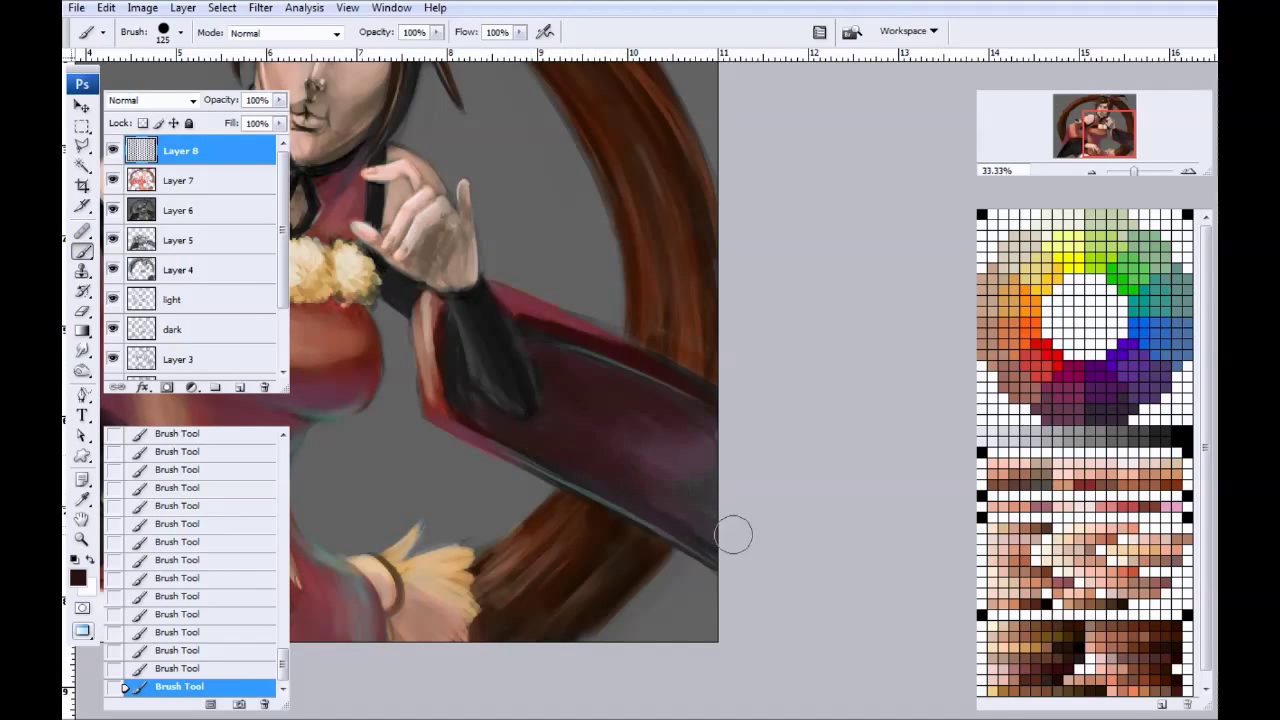
# Step: Reduce the brush to 40, sample the background grey and touch up the gap between the waist and raised sleeve
pyautogui.moveTo(420, 480)
pyautogui.mouseDown()
pyautogui.moveTo(763, 563)
pyautogui.moveTo(531, 533)
pyautogui.mouseUp()
pyautogui.press('[')
pyautogui.press('[')
pyautogui.press('[')
pyautogui.press('[')
pyautogui.press('[')
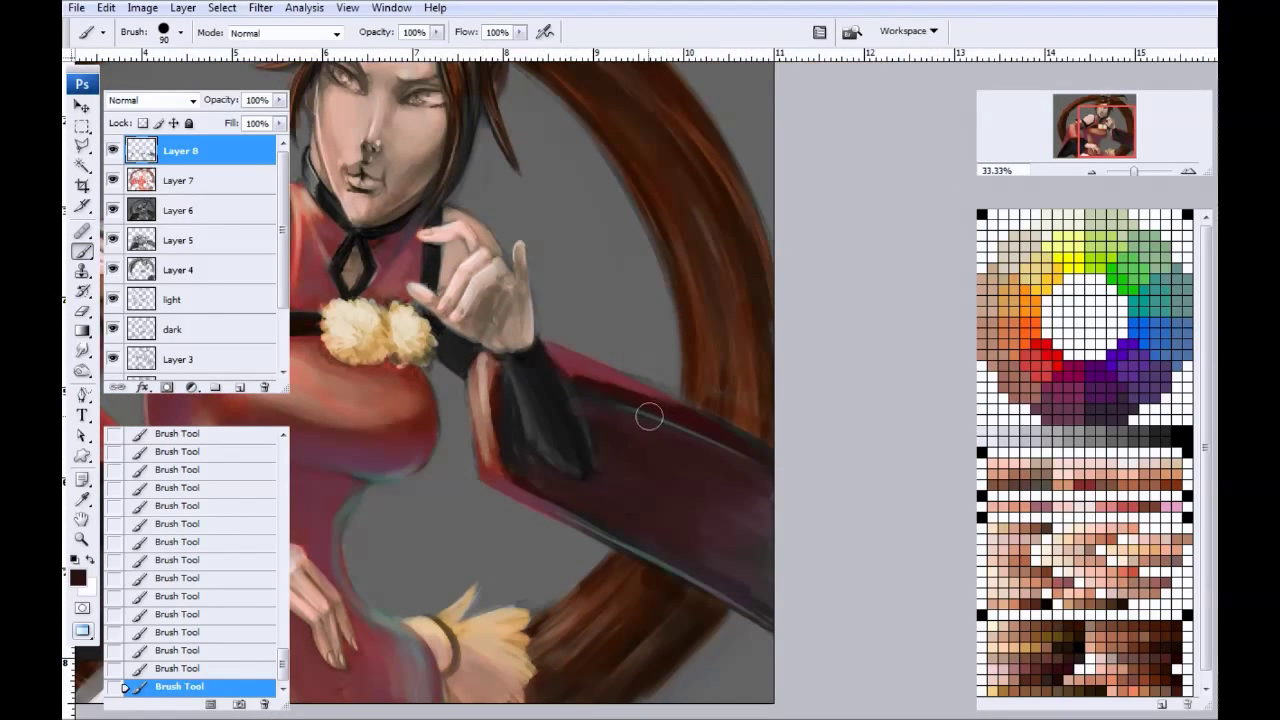
pyautogui.press('[')
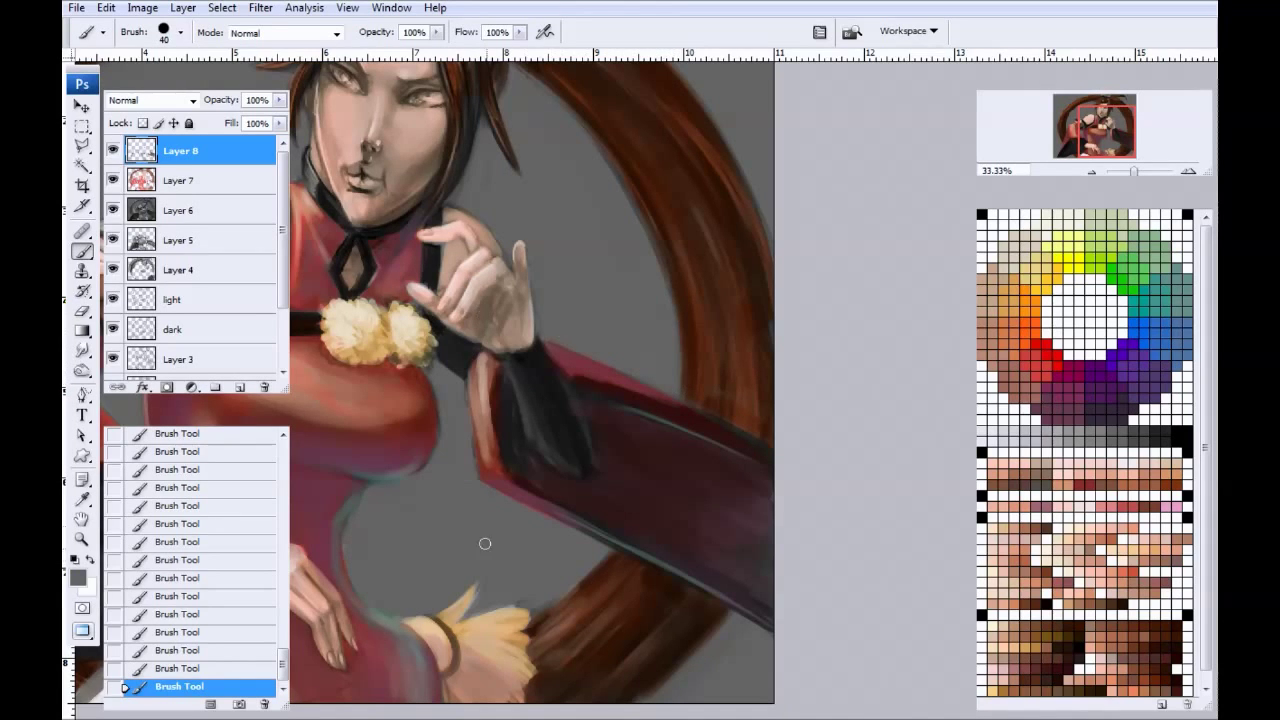
pyautogui.moveTo(489, 530)
pyautogui.mouseDown()
pyautogui.moveTo(463, 477)
pyautogui.moveTo(603, 463)
pyautogui.mouseUp()
# Step: Choose pale cream and paint fine highlight strokes on the fur trim at the hip with a size 10 brush
pyautogui.click(1060, 220)
pyautogui.press('[')
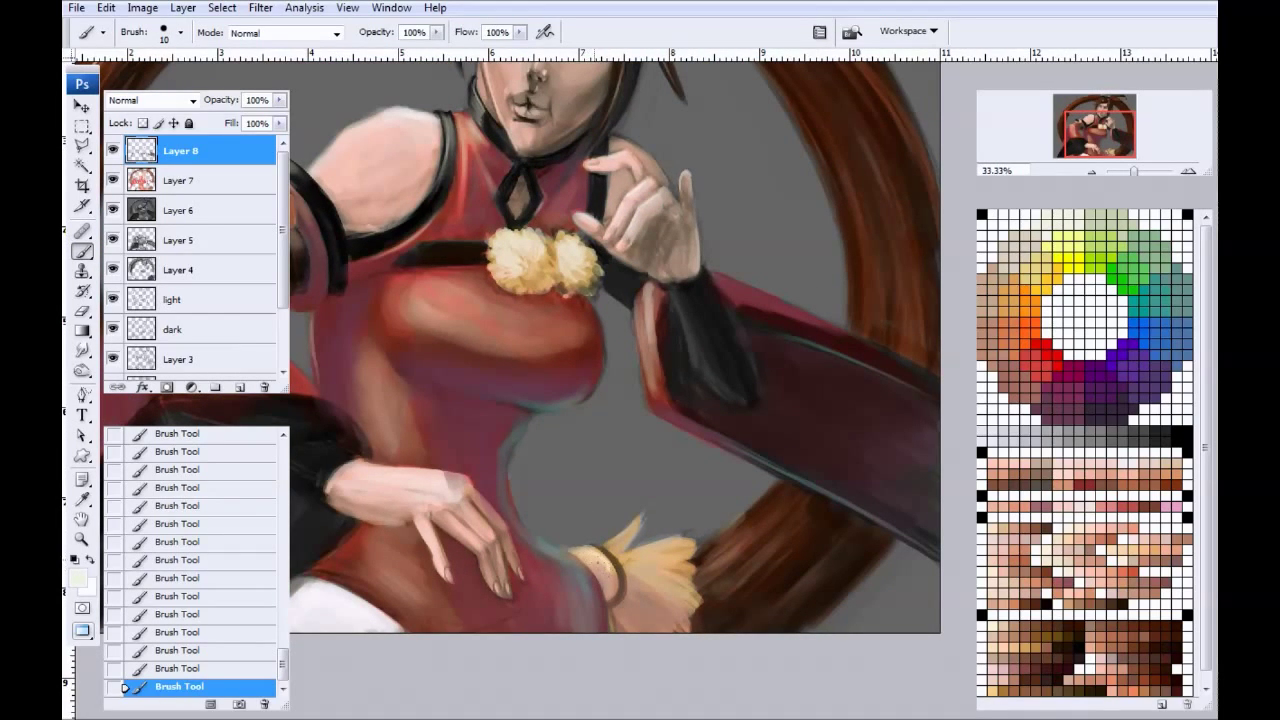
pyautogui.moveTo(668, 546)
pyautogui.mouseDown()
pyautogui.moveTo(634, 558)
pyautogui.moveTo(685, 580)
pyautogui.mouseUp()
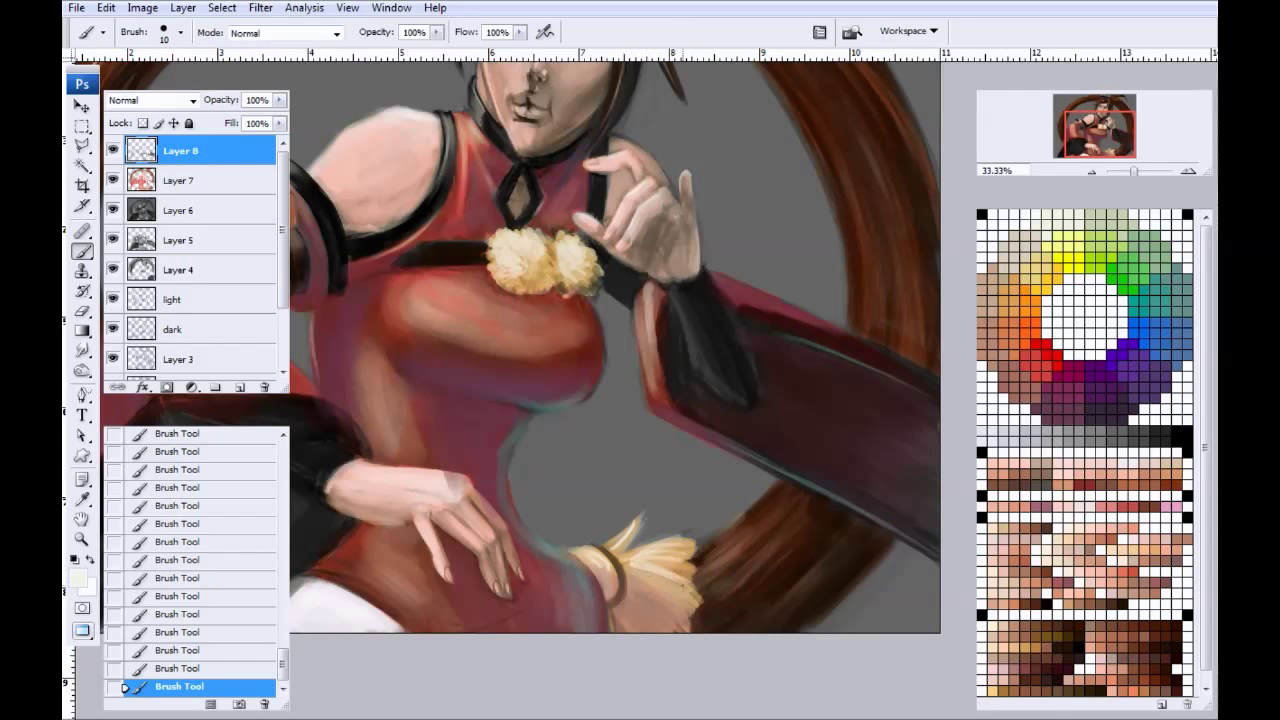
# Step: Paint fine pale cream highlight strokes on the raised arm's black bracer edge and the sleeve edge beside it
pyautogui.moveTo(613, 480)
pyautogui.mouseDown()
pyautogui.moveTo(596, 481)
pyautogui.moveTo(525, 569)
pyautogui.mouseUp()
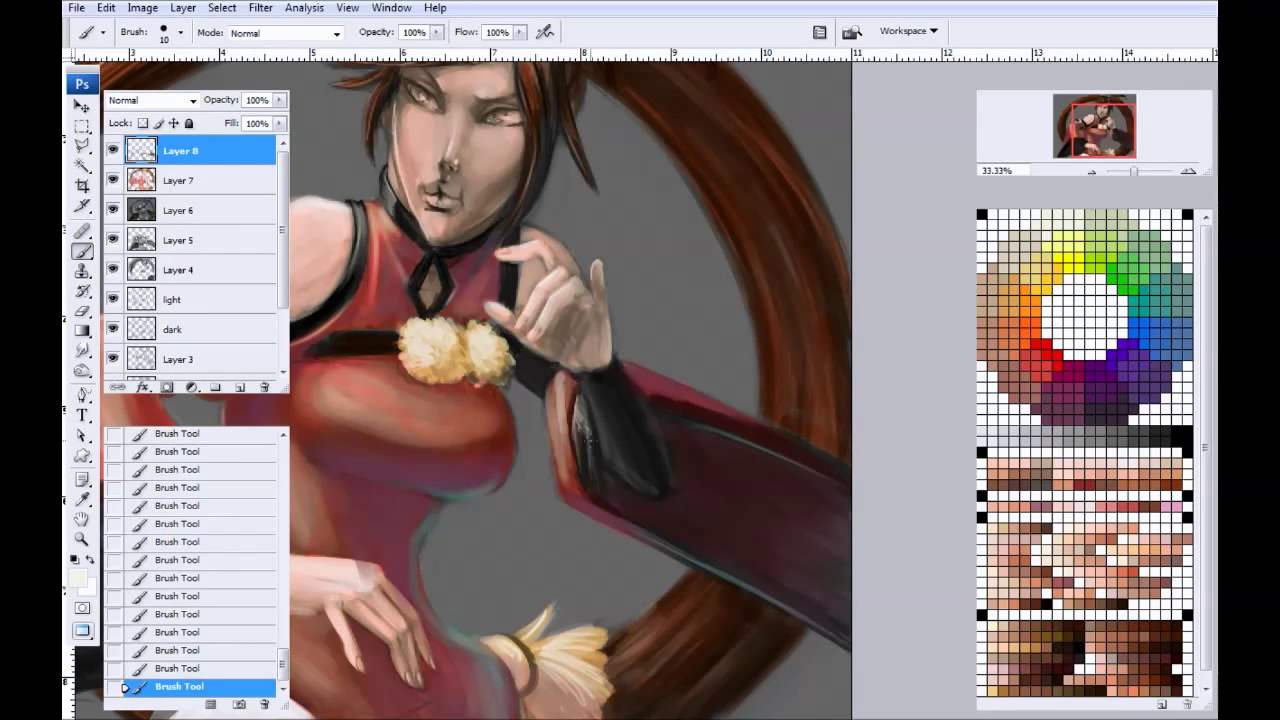
pyautogui.moveTo(582, 436); pyautogui.dragTo(586, 462)
pyautogui.moveTo(578, 414); pyautogui.dragTo(598, 504)
pyautogui.moveTo(641, 385); pyautogui.dragTo(682, 410)
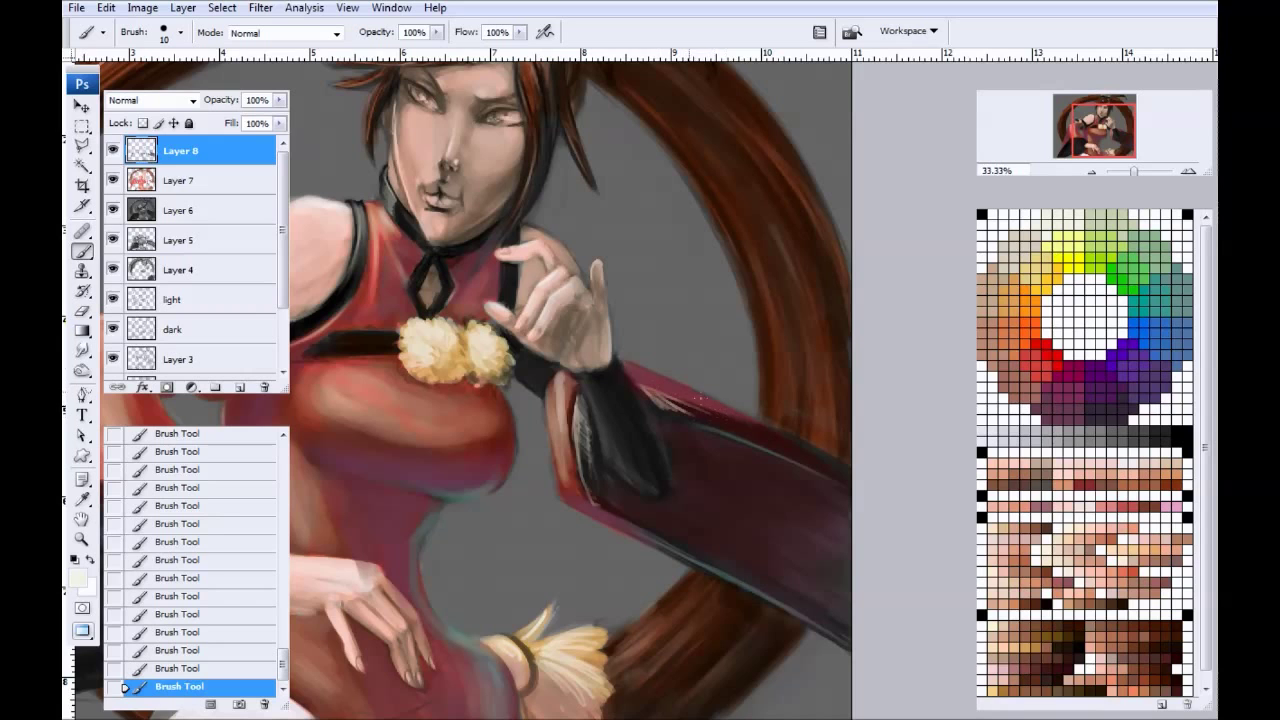
pyautogui.moveTo(626, 372)
pyautogui.mouseDown()
pyautogui.moveTo(660, 384)
pyautogui.moveTo(618, 362)
pyautogui.mouseUp()
pyautogui.moveTo(316, 340)
pyautogui.mouseDown()
pyautogui.moveTo(566, 349)
pyautogui.moveTo(502, 337)
pyautogui.mouseUp()
pyautogui.moveTo(695, 424); pyautogui.dragTo(505, 428)
pyautogui.click(200, 632)
# Step: Enlarge the brush to 35 and touch up the raised sleeve's edge beside the wrist
pyautogui.press(']')
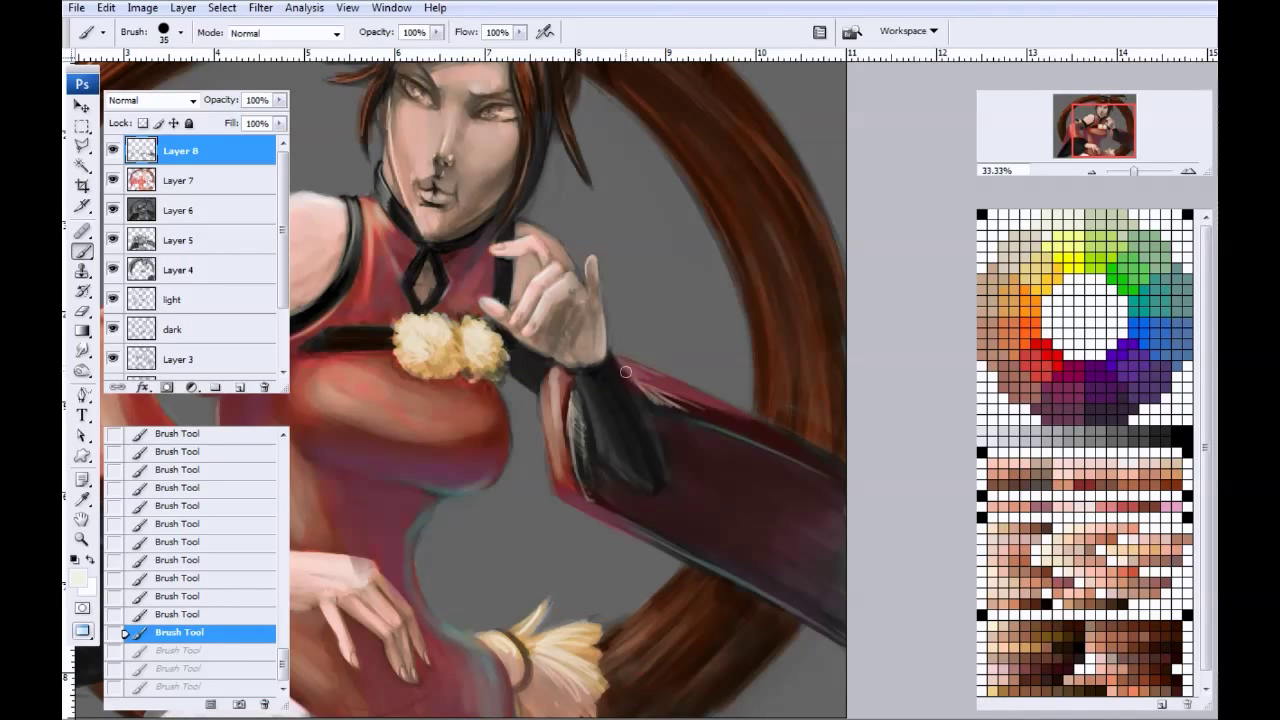
pyautogui.press(']')
pyautogui.moveTo(628, 373); pyautogui.dragTo(620, 361)
# Step: Paint fine pale cream highlight strokes across the upper band of the lower arm's black cuff with a size 9 brush
pyautogui.moveTo(376, 385); pyautogui.dragTo(731, 345)
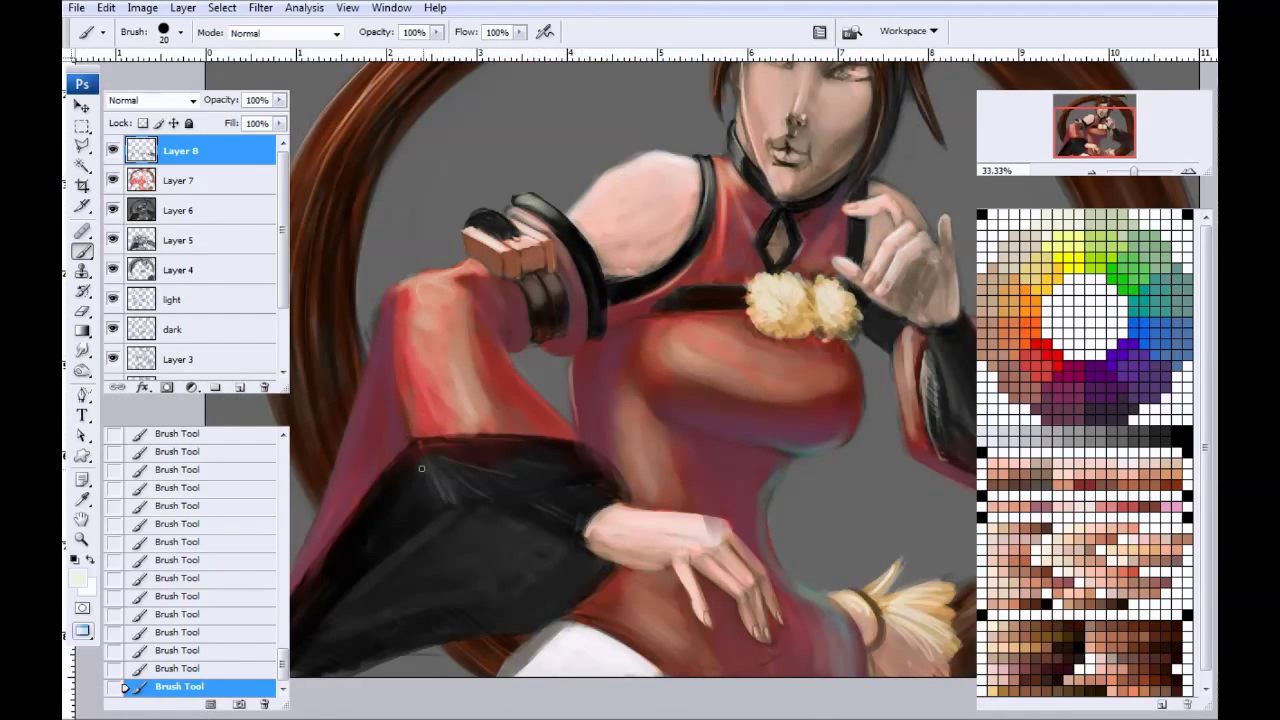
pyautogui.moveTo(422, 446)
pyautogui.mouseDown()
pyautogui.moveTo(466, 501)
pyautogui.moveTo(465, 472)
pyautogui.moveTo(439, 441)
pyautogui.moveTo(545, 480)
pyautogui.moveTo(485, 451)
pyautogui.moveTo(584, 480)
pyautogui.mouseUp()
pyautogui.press(']')
pyautogui.press('[')
pyautogui.moveTo(462, 438)
pyautogui.mouseDown()
pyautogui.moveTo(553, 456)
pyautogui.moveTo(557, 479)
pyautogui.mouseUp()
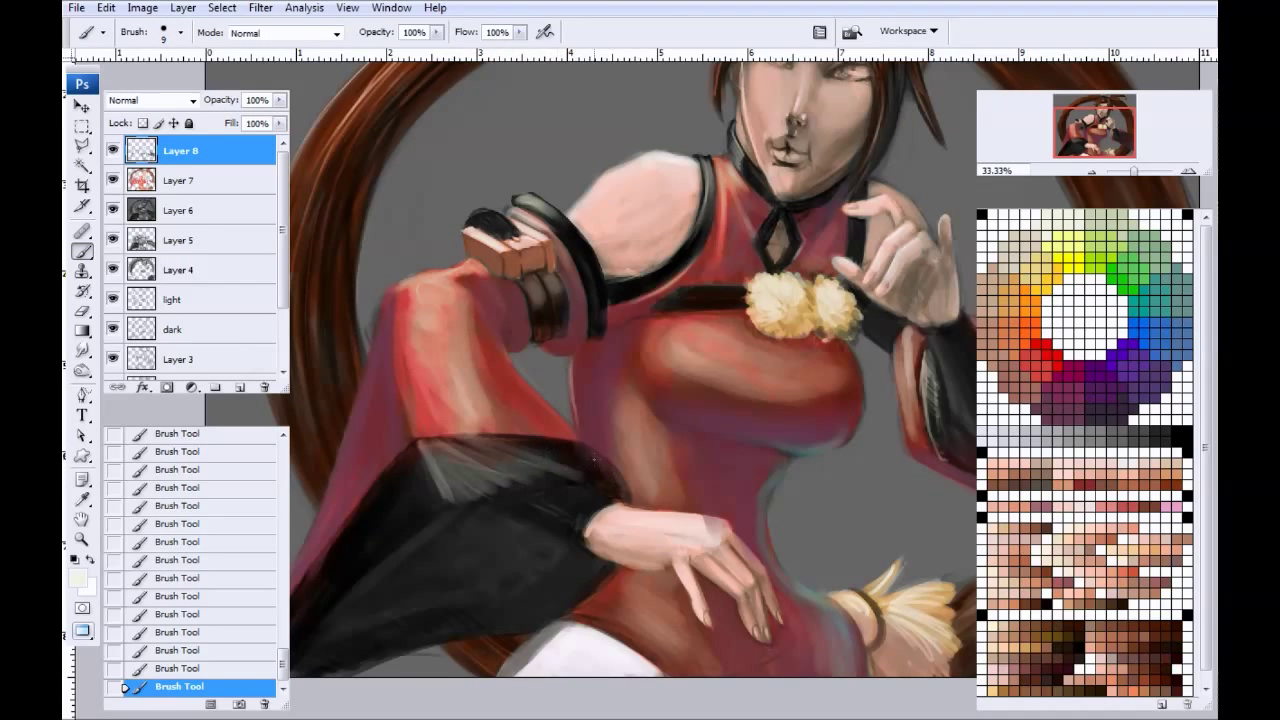
# Step: Choose muted teal and paint reflected light along the bottom edge of the lower arm's black sleeve
pyautogui.click(1188, 300)
pyautogui.scroll(-3, 620, 360)
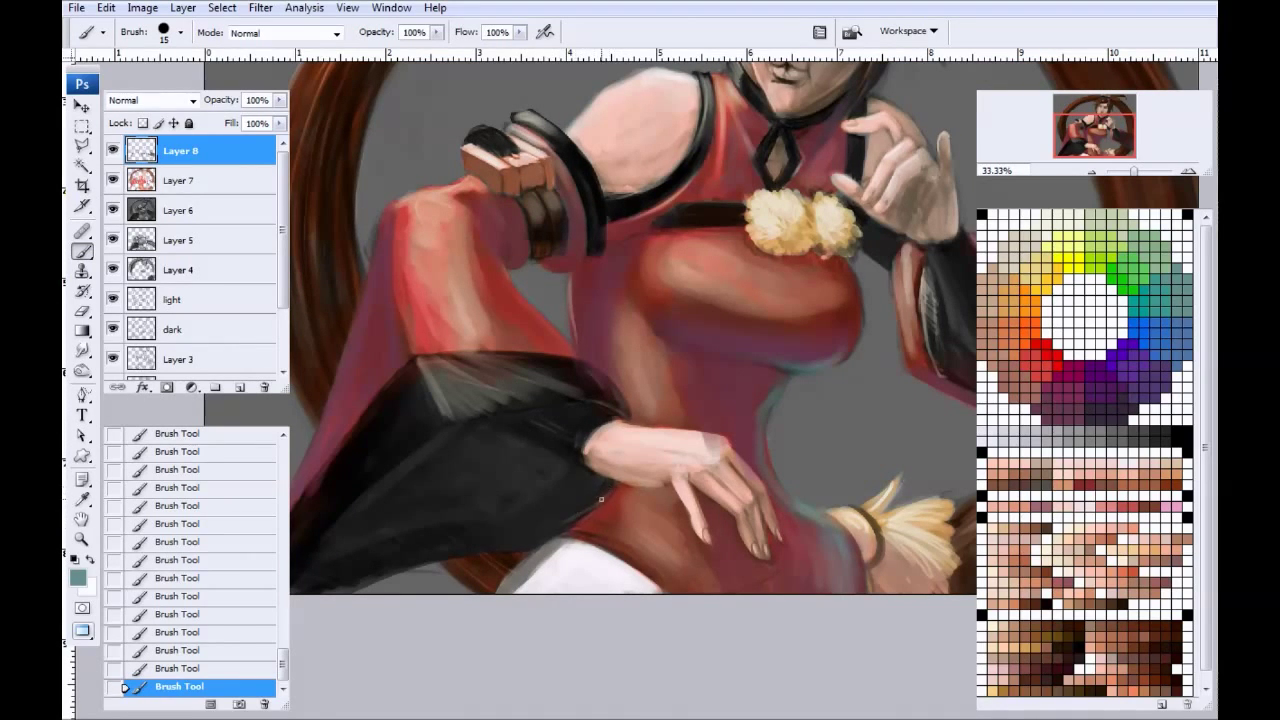
pyautogui.moveTo(409, 575)
pyautogui.mouseDown()
pyautogui.moveTo(506, 543)
pyautogui.moveTo(423, 572)
pyautogui.mouseUp()
pyautogui.moveTo(505, 529); pyautogui.dragTo(385, 567)
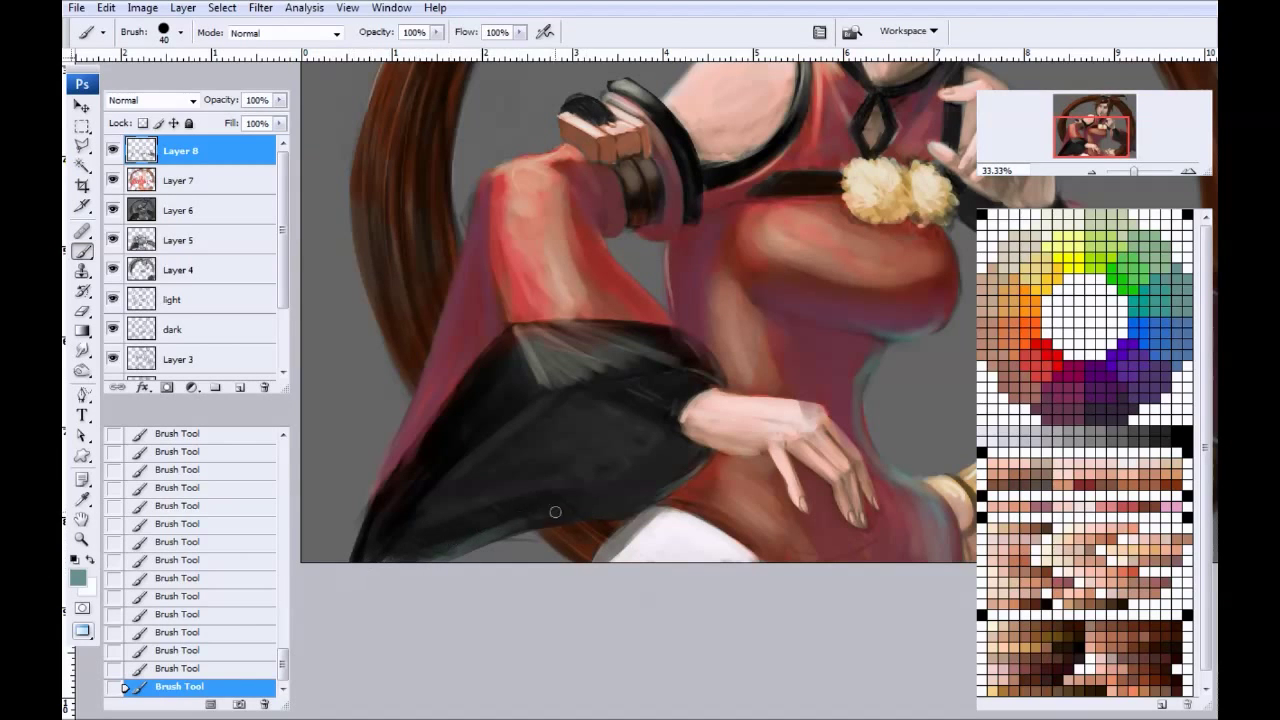
# Step: Choose dark purple, enlarge the brush and glaze it over the lower arm's black sleeve
pyautogui.click(1068, 400)
pyautogui.press(']')
pyautogui.press(']')
pyautogui.press(']')
pyautogui.press(']')
pyautogui.press(']')
pyautogui.moveTo(471, 519)
pyautogui.mouseDown()
pyautogui.moveTo(589, 471)
pyautogui.moveTo(571, 431)
pyautogui.moveTo(623, 426)
pyautogui.moveTo(463, 506)
pyautogui.moveTo(479, 486)
pyautogui.moveTo(626, 461)
pyautogui.moveTo(587, 485)
pyautogui.moveTo(601, 491)
pyautogui.moveTo(500, 476)
pyautogui.mouseUp()
# Step: Sample the black of the lower sleeve and darken its purple glaze with a size 150 brush
pyautogui.keyDown('alt'); pyautogui.click(565, 383); pyautogui.keyUp('alt')
pyautogui.press(']')
pyautogui.press(']')
pyautogui.press(']')
pyautogui.moveTo(581, 433); pyautogui.dragTo(570, 468)
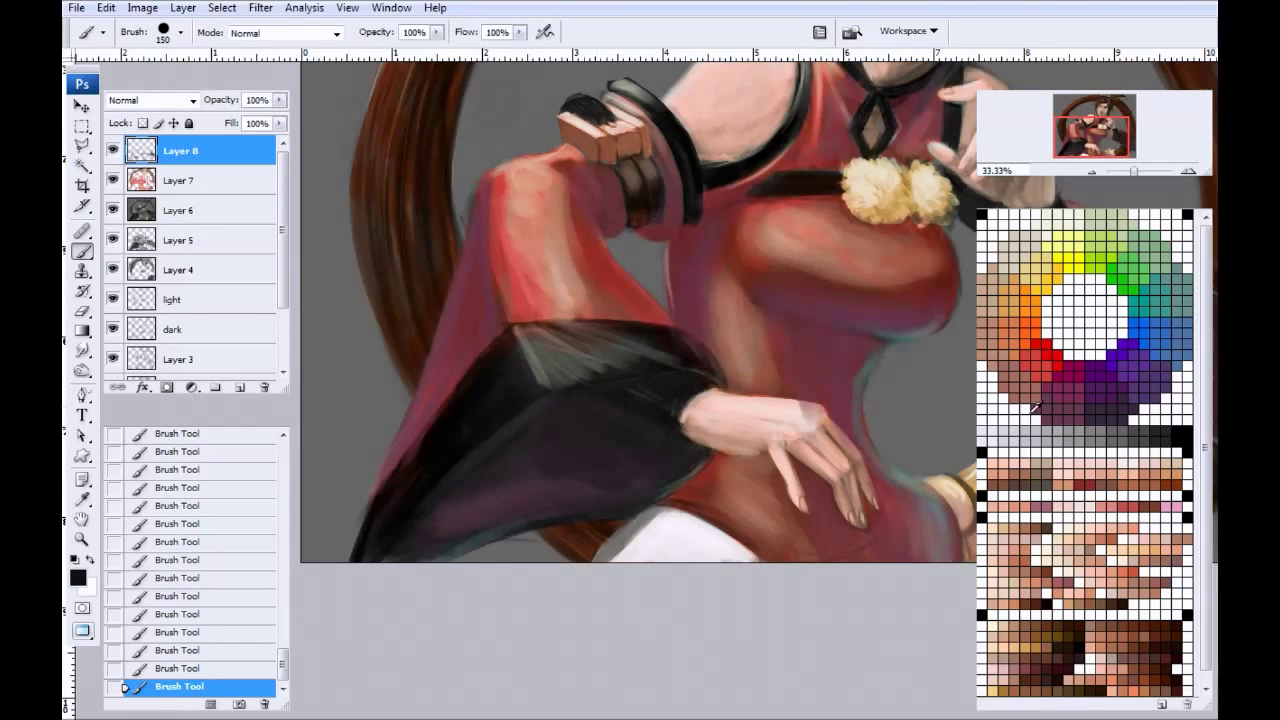
# Step: Choose black and darken the lower sleeve further, then blend it with its sampled dark tone at brush size 125
pyautogui.click(982, 454)
pyautogui.press(']')
pyautogui.press(']')
pyautogui.moveTo(586, 423)
pyautogui.mouseDown()
pyautogui.moveTo(562, 444)
pyautogui.moveTo(590, 411)
pyautogui.moveTo(484, 505)
pyautogui.moveTo(588, 453)
pyautogui.moveTo(572, 479)
pyautogui.moveTo(585, 487)
pyautogui.moveTo(513, 498)
pyautogui.moveTo(389, 579)
pyautogui.mouseUp()
pyautogui.moveTo(593, 451); pyautogui.dragTo(357, 613)
pyautogui.press('[')
pyautogui.press('[')
pyautogui.press('[')
pyautogui.keyDown('alt'); pyautogui.click(532, 469); pyautogui.keyUp('alt')
pyautogui.moveTo(475, 503)
pyautogui.mouseDown()
pyautogui.moveTo(552, 485)
pyautogui.moveTo(343, 588)
pyautogui.mouseUp()
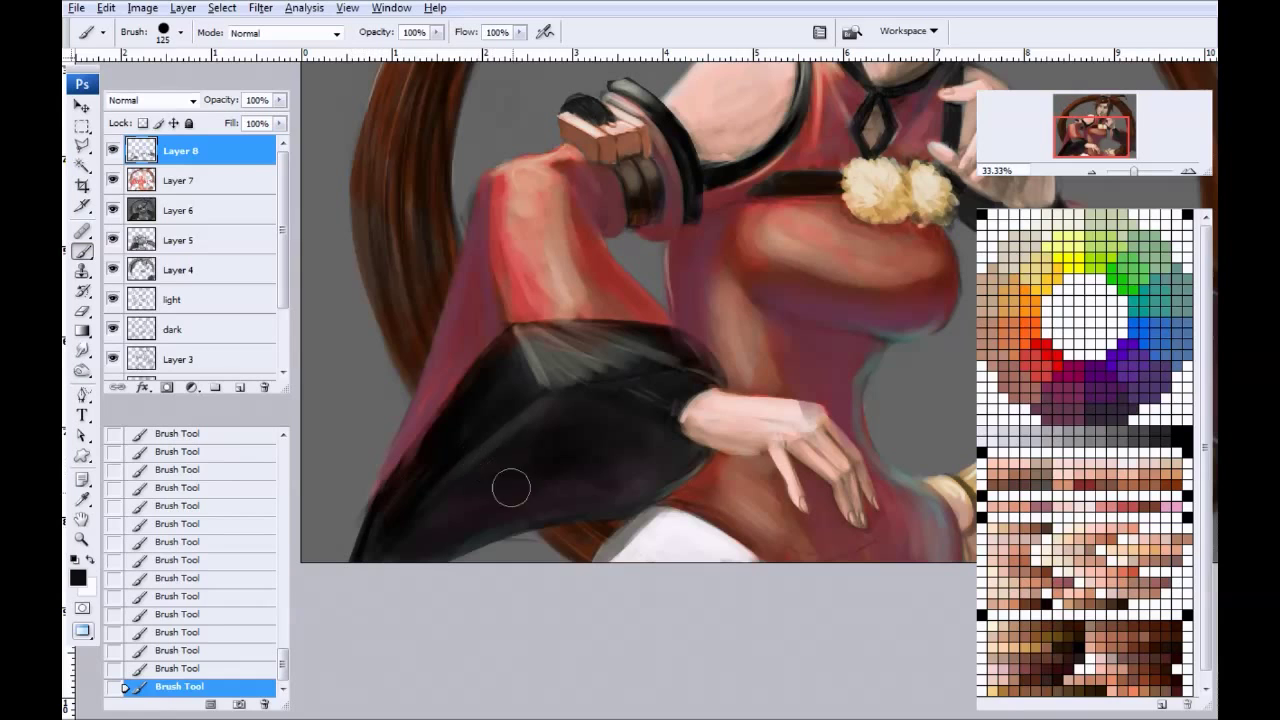
# Step: Reduce the brush to 30, clean up below the sleeve with sampled background grey, and touch up the thigh with its sampled white
pyautogui.keyDown('alt'); pyautogui.click(522, 562); pyautogui.keyUp('alt')
pyautogui.press('[')
pyautogui.press('[')
pyautogui.press('[')
pyautogui.press('[')
pyautogui.press('[')
pyautogui.press('[')
pyautogui.press('[')
pyautogui.keyDown('alt'); pyautogui.click(525, 545); pyautogui.keyUp('alt')
pyautogui.moveTo(526, 542); pyautogui.dragTo(488, 550)
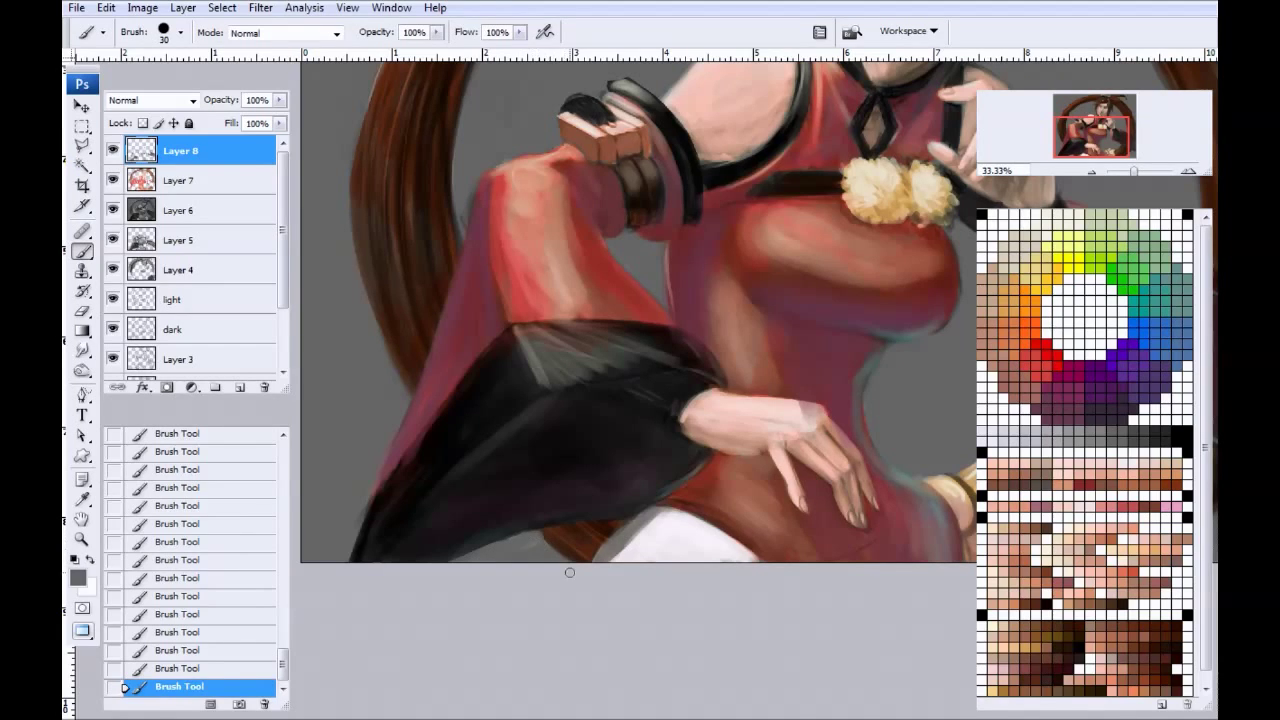
pyautogui.moveTo(604, 586); pyautogui.dragTo(528, 562)
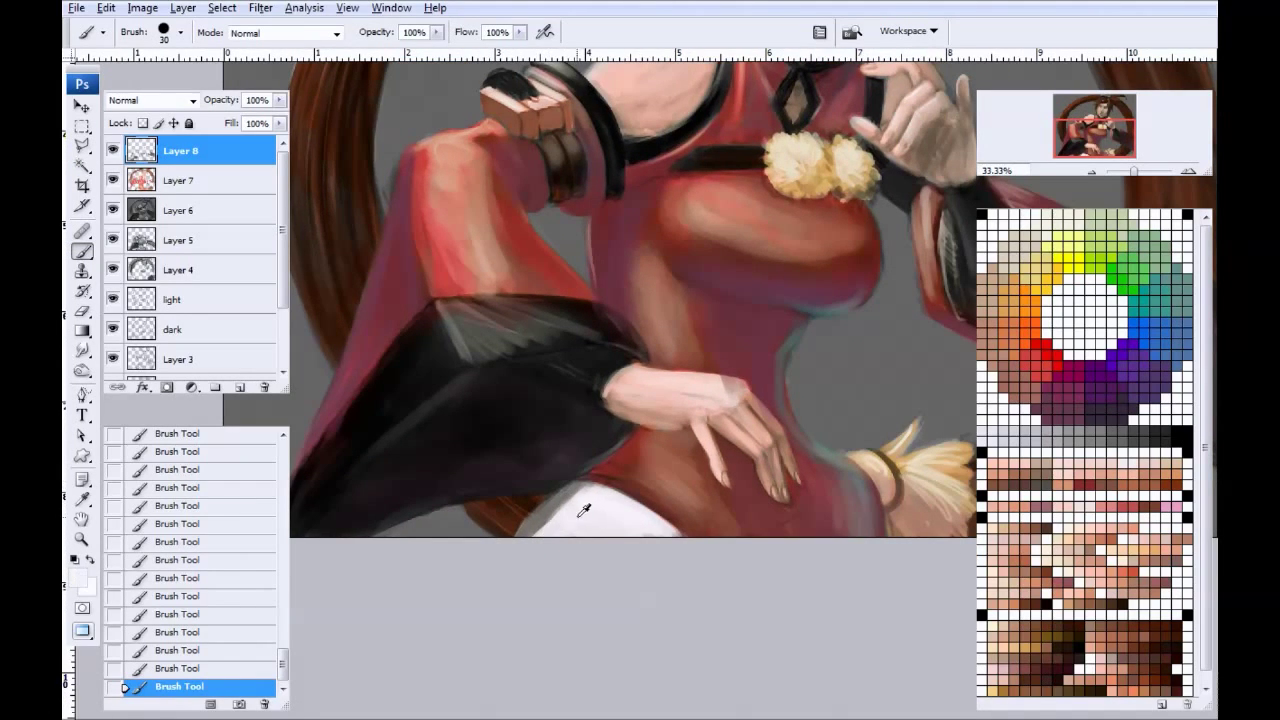
pyautogui.moveTo(564, 495)
pyautogui.mouseDown()
pyautogui.moveTo(520, 536)
pyautogui.moveTo(524, 558)
pyautogui.mouseUp()
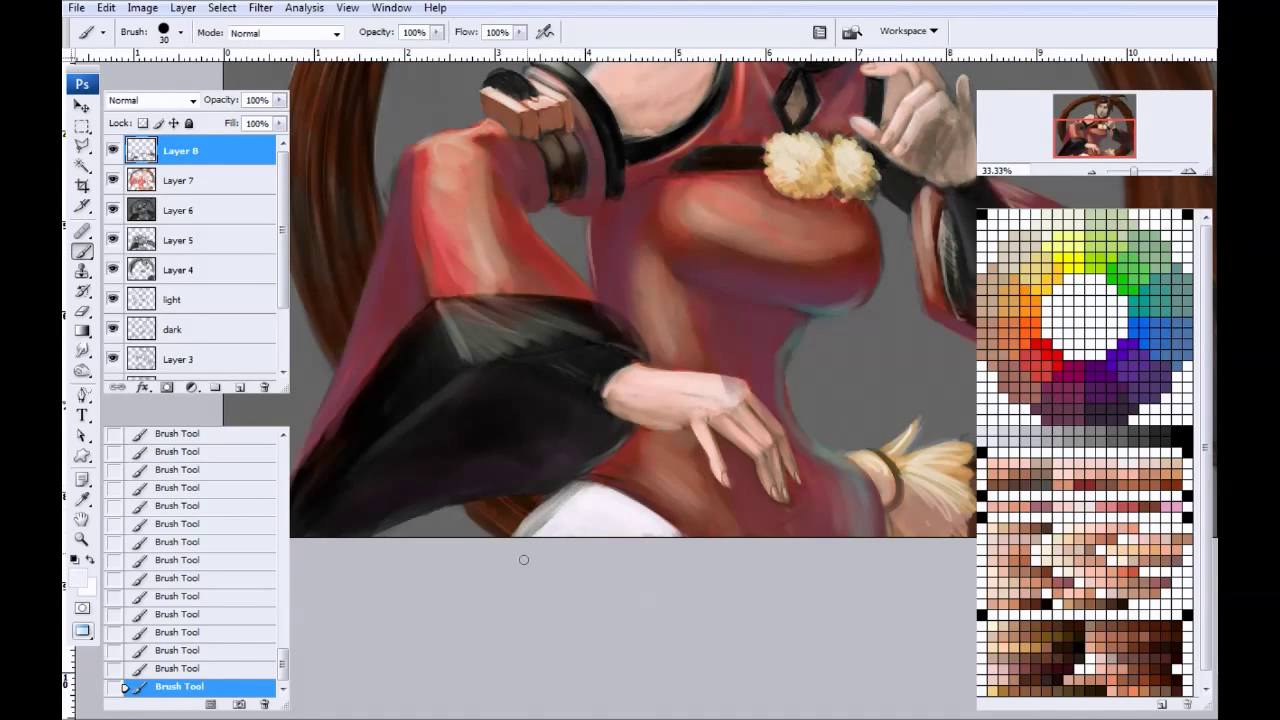
# Step: Sample grey from the black cuff's upper band and smooth the pale strokes there with a size 90 brush
pyautogui.moveTo(455, 454)
pyautogui.mouseDown()
pyautogui.moveTo(523, 500)
pyautogui.moveTo(583, 466)
pyautogui.mouseUp()
pyautogui.keyDown('alt'); pyautogui.click(592, 348); pyautogui.keyUp('alt')
pyautogui.press(']')
pyautogui.press(']')
pyautogui.press(']')
pyautogui.press(']')
pyautogui.press(']')
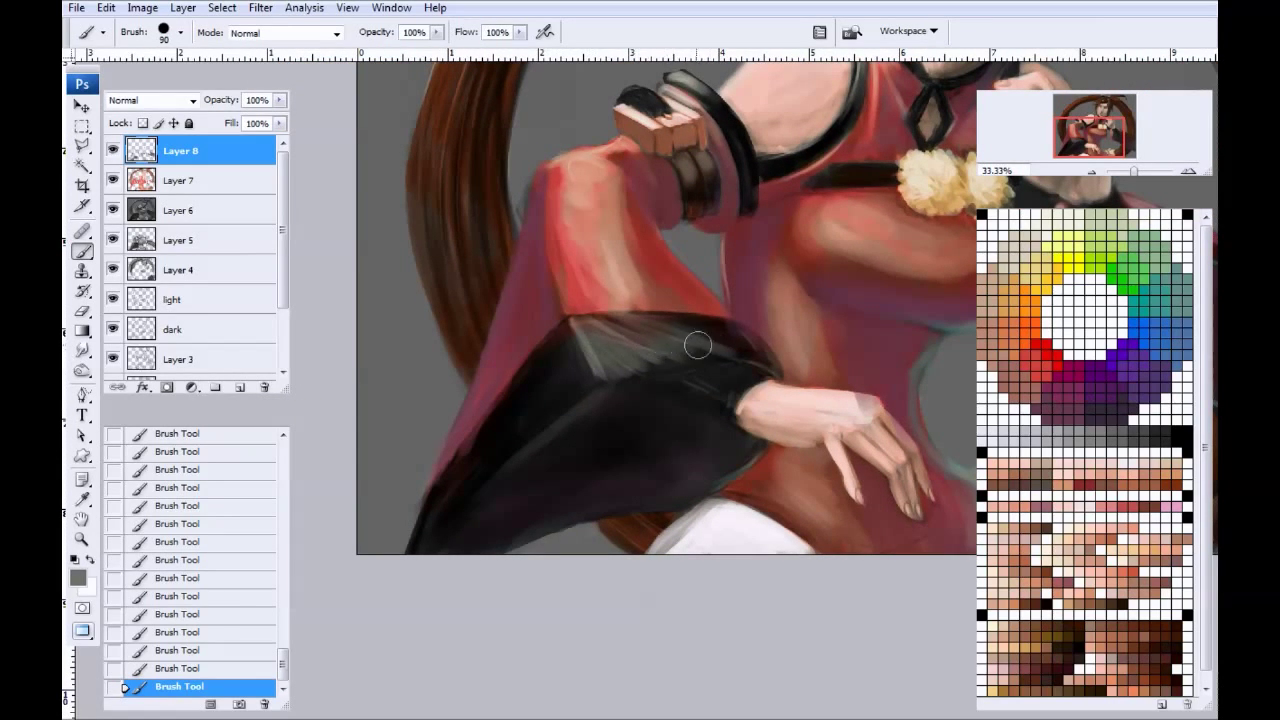
pyautogui.moveTo(628, 332); pyautogui.dragTo(702, 332)
pyautogui.moveTo(578, 328)
pyautogui.mouseDown()
pyautogui.moveTo(718, 335)
pyautogui.moveTo(602, 333)
pyautogui.moveTo(637, 356)
pyautogui.moveTo(672, 350)
pyautogui.moveTo(615, 342)
pyautogui.moveTo(738, 331)
pyautogui.moveTo(706, 349)
pyautogui.moveTo(665, 342)
pyautogui.moveTo(722, 348)
pyautogui.moveTo(634, 329)
pyautogui.mouseUp()
# Step: Choose purple, enlarge the brush to 175 and glaze it over the outer edge of the lower arm's sleeve
pyautogui.keyDown('alt'); pyautogui.click(735, 337); pyautogui.keyUp('alt')
pyautogui.press(']')
pyautogui.press(']')
pyautogui.click(1063, 352)
pyautogui.press(']')
pyautogui.press(']')
pyautogui.moveTo(437, 511)
pyautogui.mouseDown()
pyautogui.moveTo(481, 457)
pyautogui.moveTo(525, 432)
pyautogui.moveTo(492, 465)
pyautogui.mouseUp()
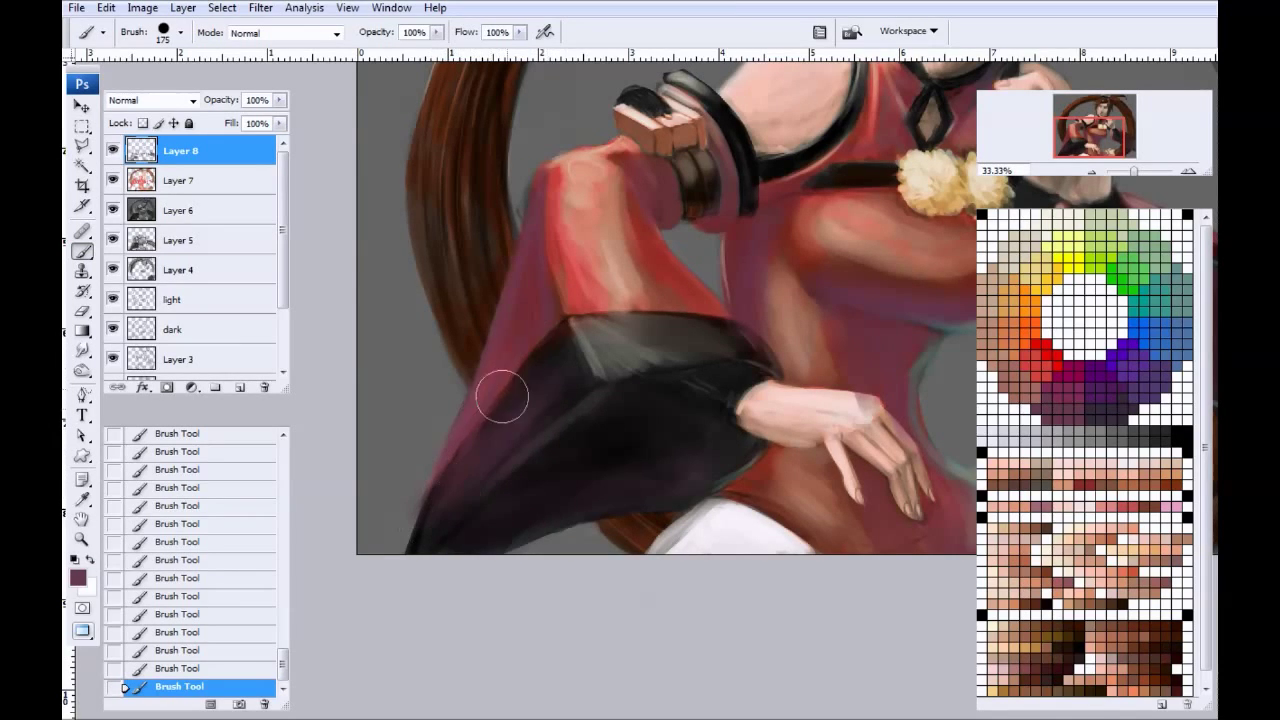
pyautogui.moveTo(500, 322); pyautogui.dragTo(488, 358)
pyautogui.keyDown('alt'); pyautogui.click(542, 390); pyautogui.keyUp('alt')
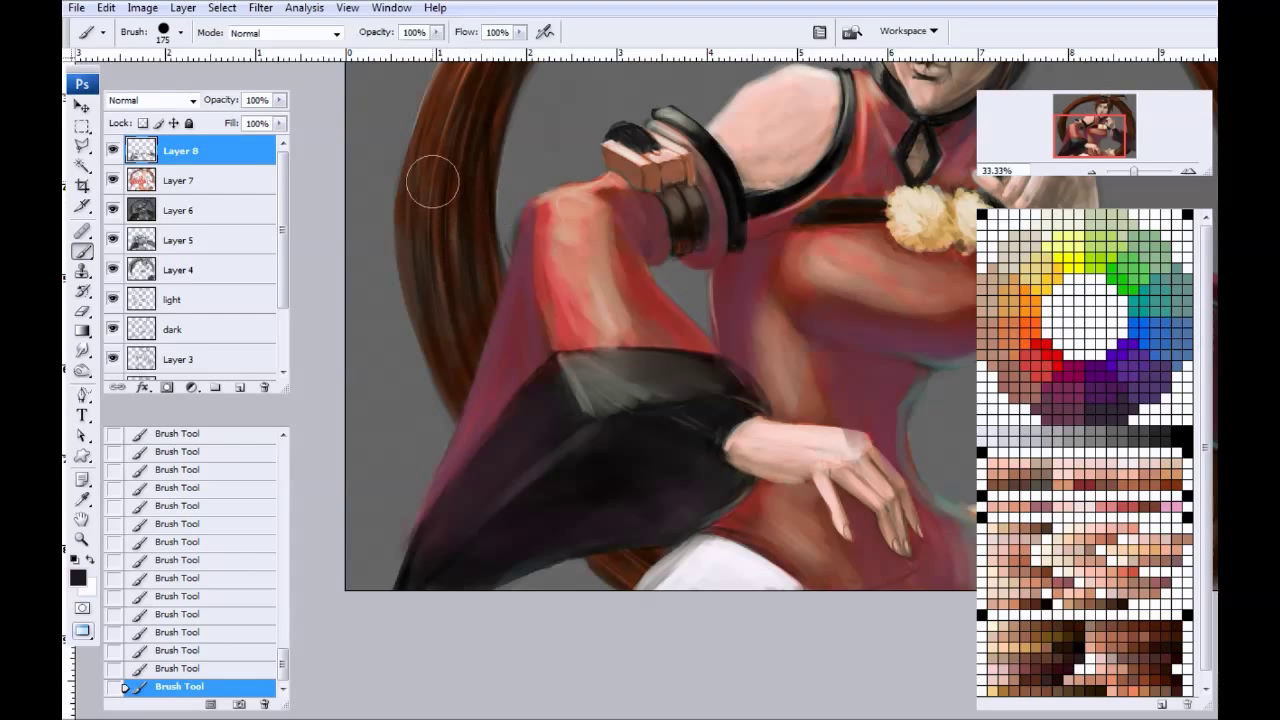
# Step: Sample reds from the lower arm's sleeve and blend its shaded outer side with a size 50 to 70 brush
pyautogui.keyDown('alt'); pyautogui.click(510, 332); pyautogui.keyUp('alt')
pyautogui.press('[')
pyautogui.press('[')
pyautogui.press('[')
pyautogui.press('[')
pyautogui.press('[')
pyautogui.press('[')
pyautogui.press('[')
pyautogui.press('[')
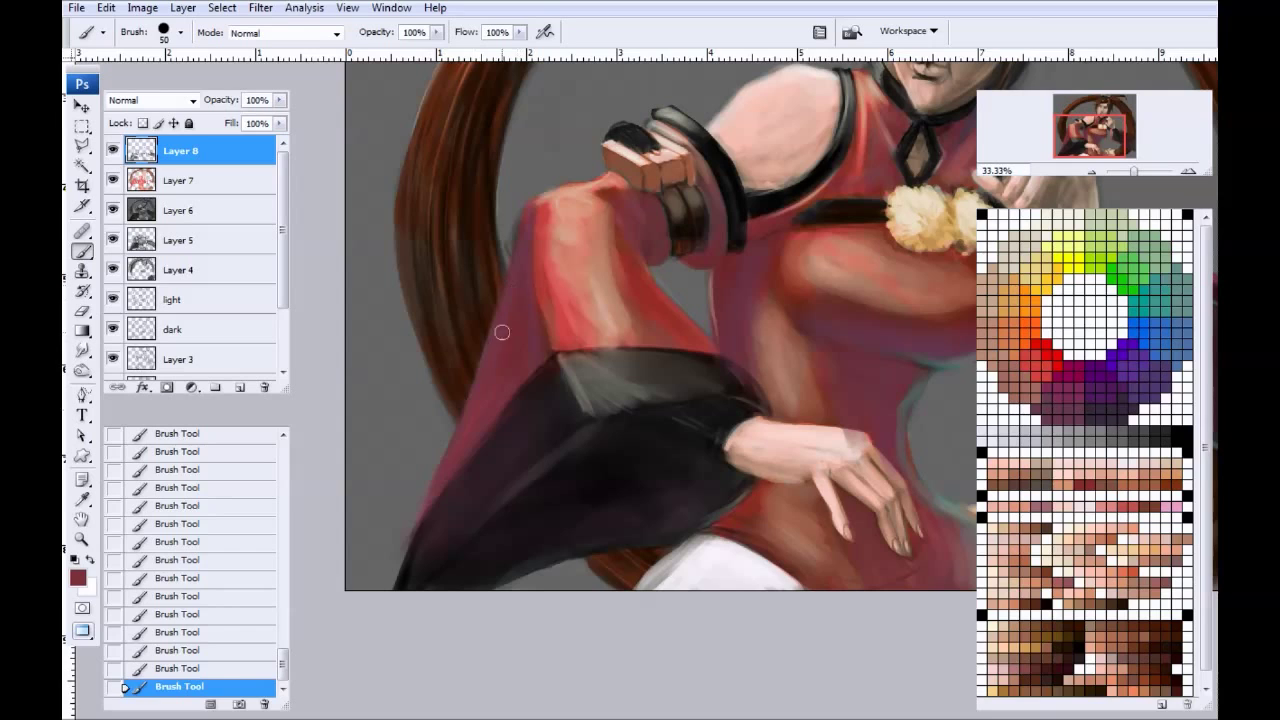
pyautogui.press('[')
pyautogui.keyDown('alt'); pyautogui.click(541, 275); pyautogui.keyUp('alt')
pyautogui.press(']')
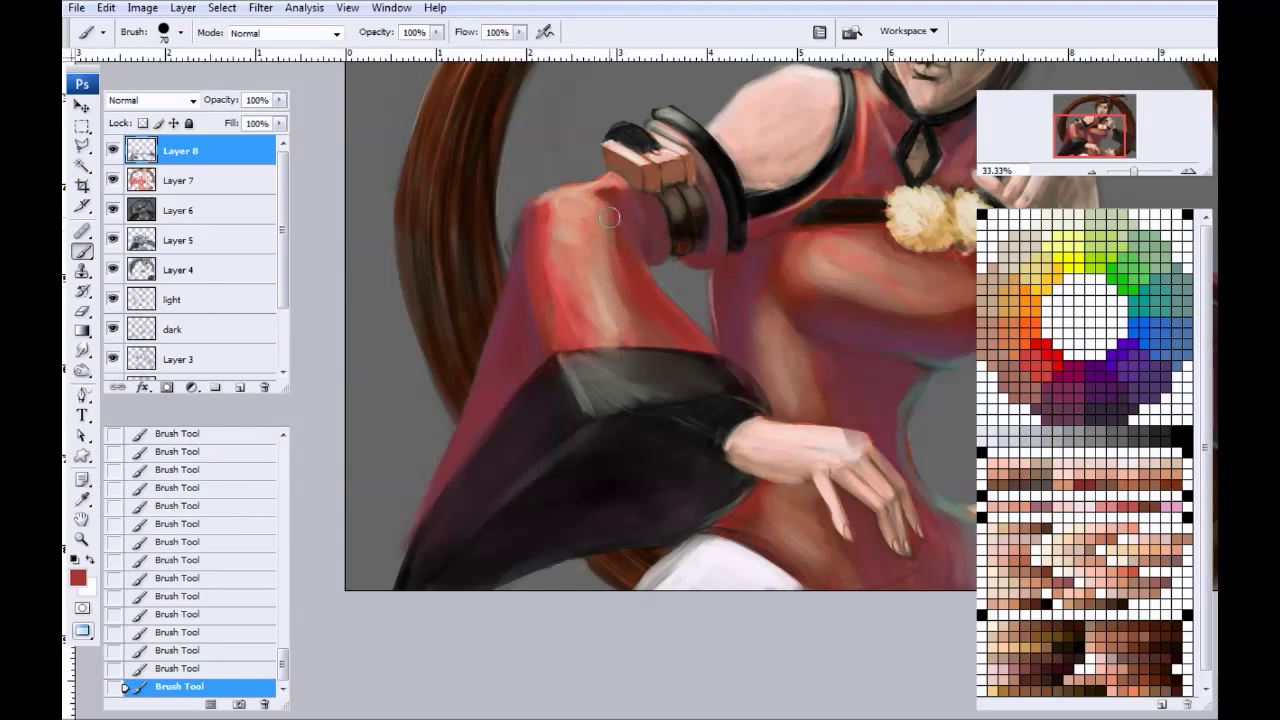
# Step: Review the outfit and the whole painting from a distance, then examine the face up close
pyautogui.moveTo(706, 346); pyautogui.dragTo(367, 476)
pyautogui.keyDown('alt'); pyautogui.click(602, 426); pyautogui.keyUp('alt')
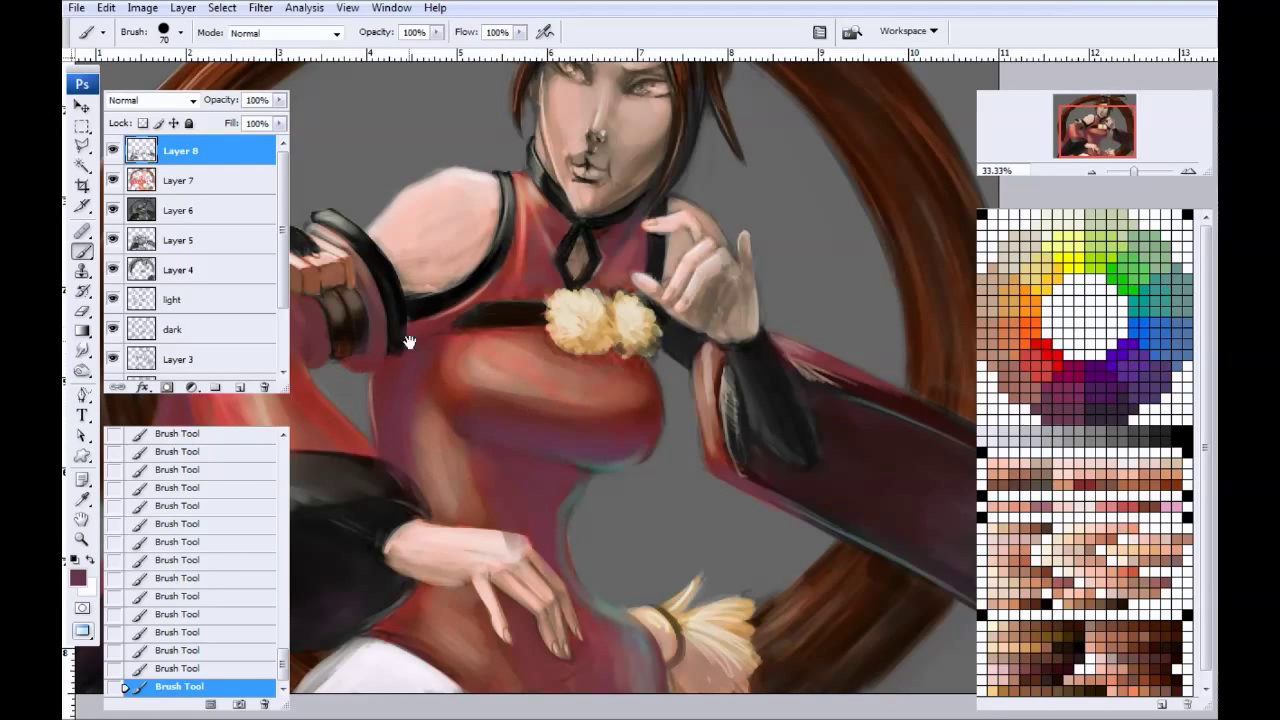
pyautogui.moveTo(412, 341); pyautogui.dragTo(474, 491)
pyautogui.moveTo(354, 314); pyautogui.dragTo(453, 271)
pyautogui.hotkey('ctrl', '-')
pyautogui.hotkey('ctrl', '-')
pyautogui.hotkey('ctrl', '-')
pyautogui.hotkey('ctrl', '+')
pyautogui.hotkey('ctrl', '+')
pyautogui.hotkey('ctrl', '+')
pyautogui.hotkey('ctrl', '+')
pyautogui.moveTo(592, 350); pyautogui.dragTo(408, 517)
pyautogui.moveTo(477, 335); pyautogui.dragTo(428, 449)
pyautogui.moveTo(391, 400)
pyautogui.mouseDown()
pyautogui.moveTo(371, 483)
pyautogui.moveTo(399, 452)
pyautogui.mouseUp()
pyautogui.hotkey('ctrl', '+')
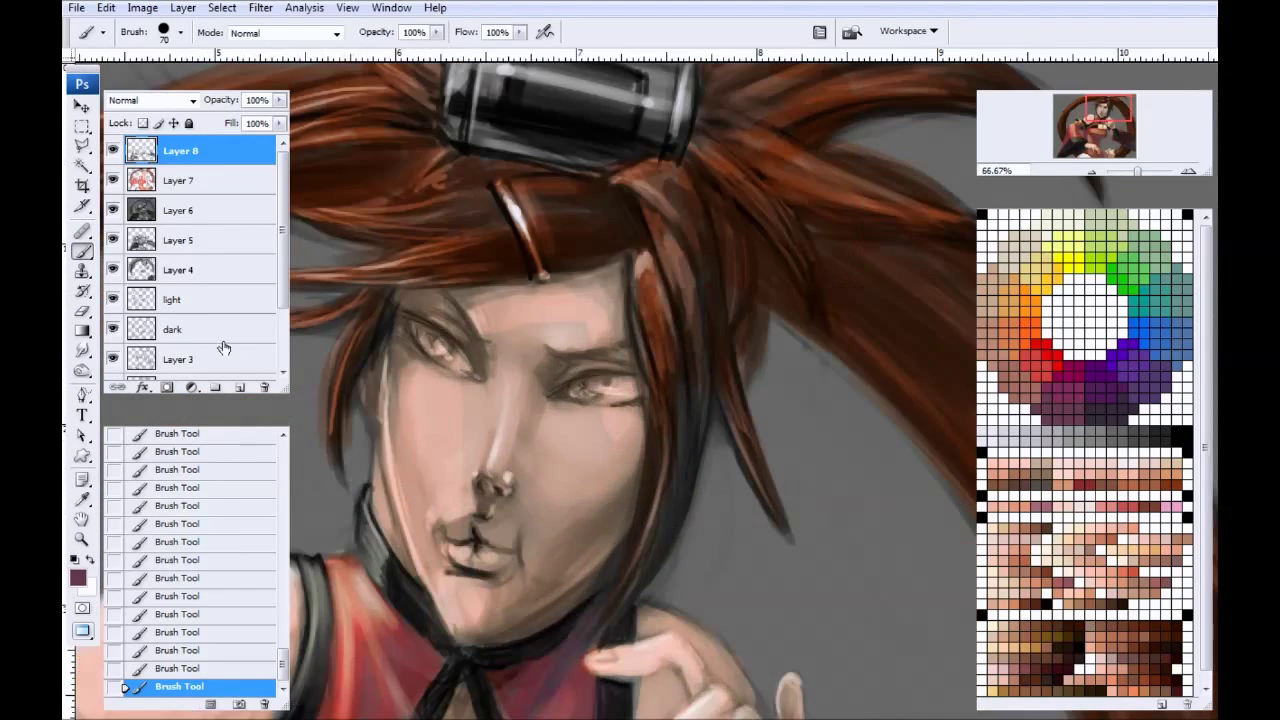
# Step: Add a new layer and paint pale cream highlights on the black chest band with the brush reduced to 10
pyautogui.click(240, 387)
pyautogui.moveTo(370, 602); pyautogui.dragTo(523, 345)
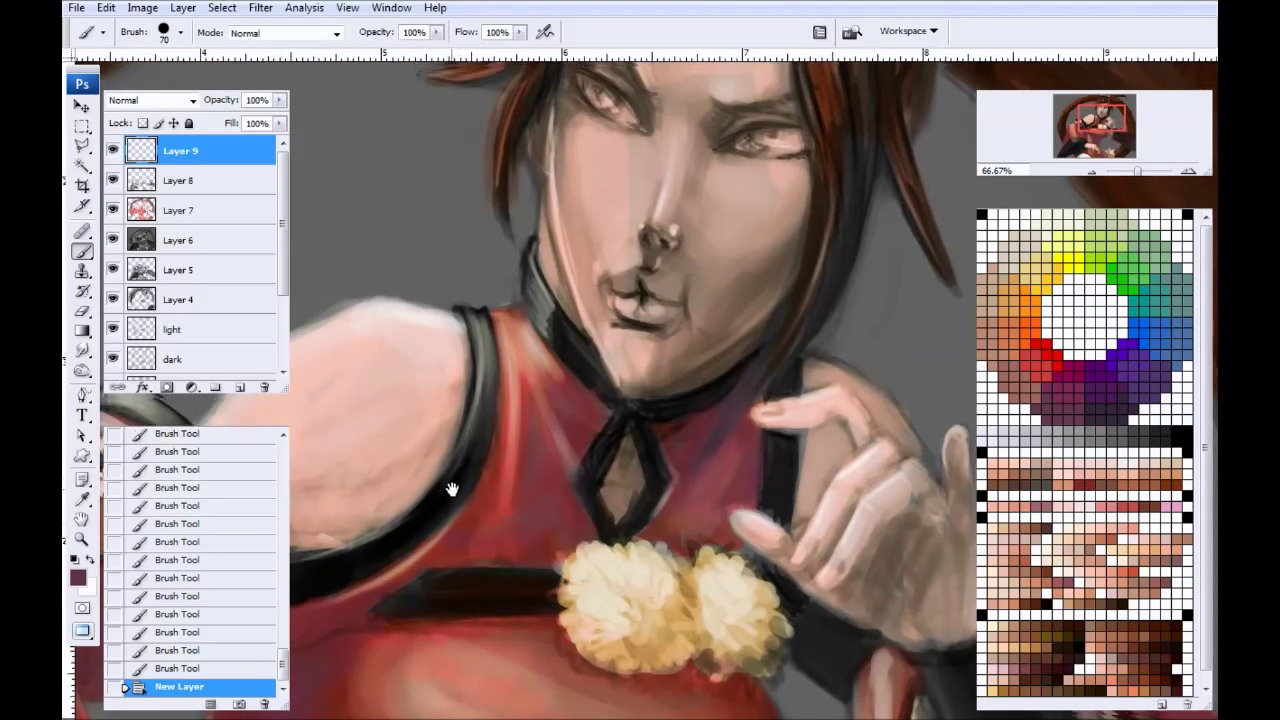
pyautogui.moveTo(429, 523); pyautogui.dragTo(448, 364)
pyautogui.moveTo(432, 449); pyautogui.dragTo(383, 467)
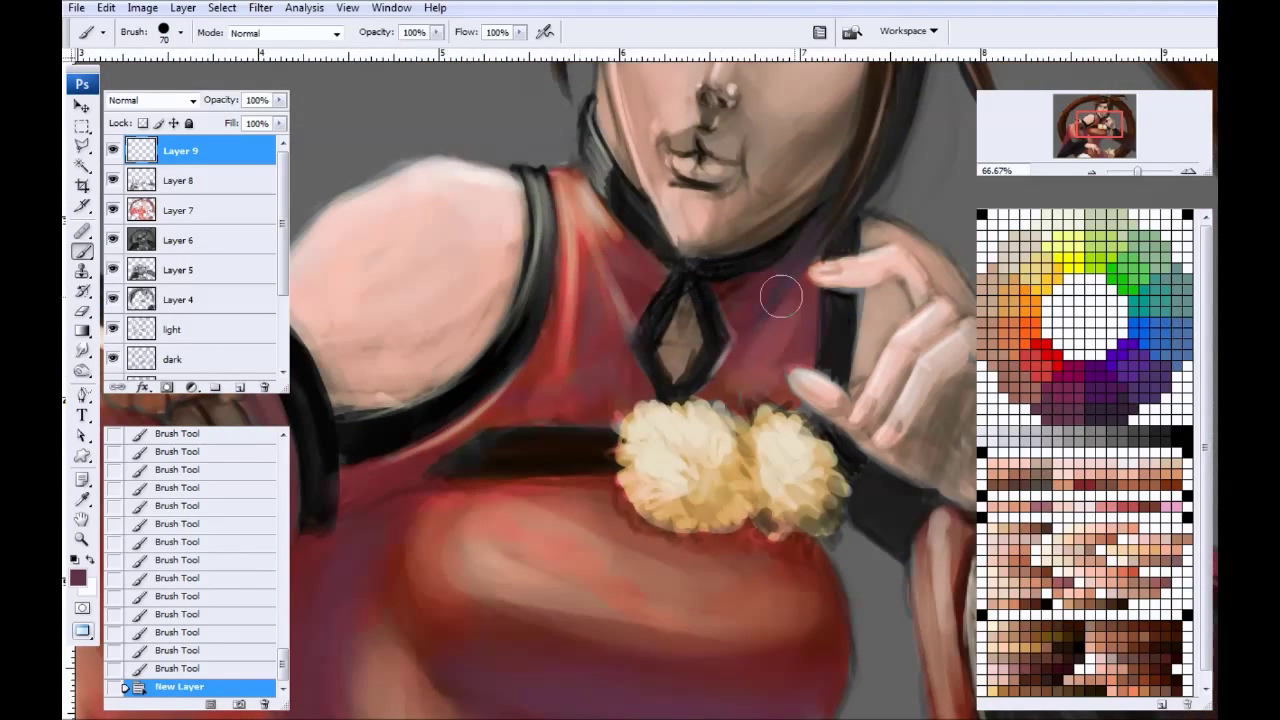
pyautogui.click(1041, 226)
pyautogui.press('[')
pyautogui.press('[')
pyautogui.press('[')
pyautogui.press('[')
pyautogui.moveTo(541, 437)
pyautogui.mouseDown()
pyautogui.moveTo(595, 436)
pyautogui.moveTo(508, 440)
pyautogui.mouseUp()
pyautogui.moveTo(508, 440)
pyautogui.mouseDown()
pyautogui.moveTo(555, 443)
pyautogui.moveTo(518, 447)
pyautogui.mouseUp()
pyautogui.moveTo(555, 450)
pyautogui.mouseDown()
pyautogui.moveTo(514, 454)
pyautogui.moveTo(566, 460)
pyautogui.moveTo(515, 464)
pyautogui.mouseUp()
pyautogui.press('[')
pyautogui.moveTo(512, 466)
pyautogui.mouseDown()
pyautogui.moveTo(556, 467)
pyautogui.moveTo(568, 450)
pyautogui.moveTo(552, 438)
pyautogui.mouseUp()
pyautogui.moveTo(494, 444); pyautogui.dragTo(518, 447)
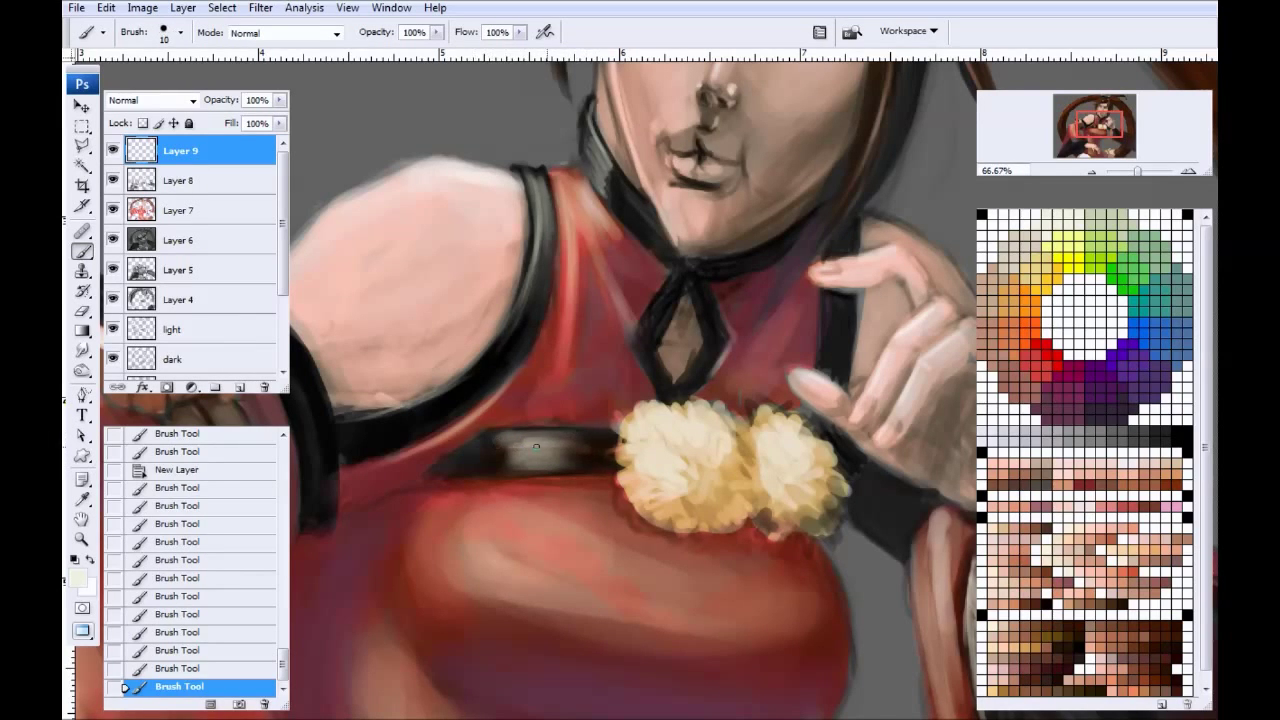
# Step: Choose dark purple and shade the undersides of the two fur pom-poms with fine size 8 strokes
pyautogui.moveTo(641, 460); pyautogui.dragTo(461, 413)
pyautogui.click(1093, 415)
pyautogui.press(']')
pyautogui.press(']')
pyautogui.press(']')
pyautogui.moveTo(563, 432)
pyautogui.mouseDown()
pyautogui.moveTo(565, 466)
pyautogui.moveTo(537, 464)
pyautogui.moveTo(533, 481)
pyautogui.moveTo(492, 457)
pyautogui.moveTo(470, 463)
pyautogui.moveTo(469, 439)
pyautogui.moveTo(511, 464)
pyautogui.moveTo(508, 453)
pyautogui.moveTo(522, 462)
pyautogui.moveTo(556, 422)
pyautogui.mouseUp()
pyautogui.press('[')
pyautogui.press('[')
pyautogui.press('[')
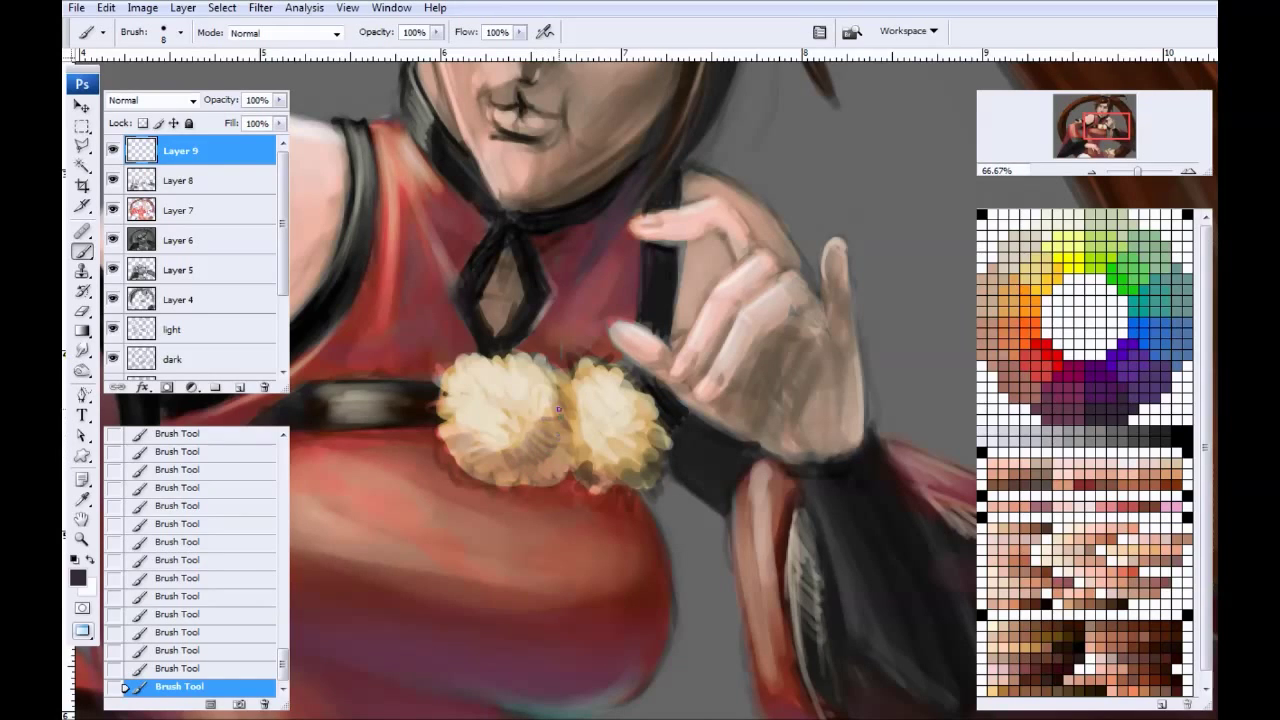
pyautogui.moveTo(587, 468)
pyautogui.mouseDown()
pyautogui.moveTo(605, 448)
pyautogui.moveTo(668, 440)
pyautogui.mouseUp()
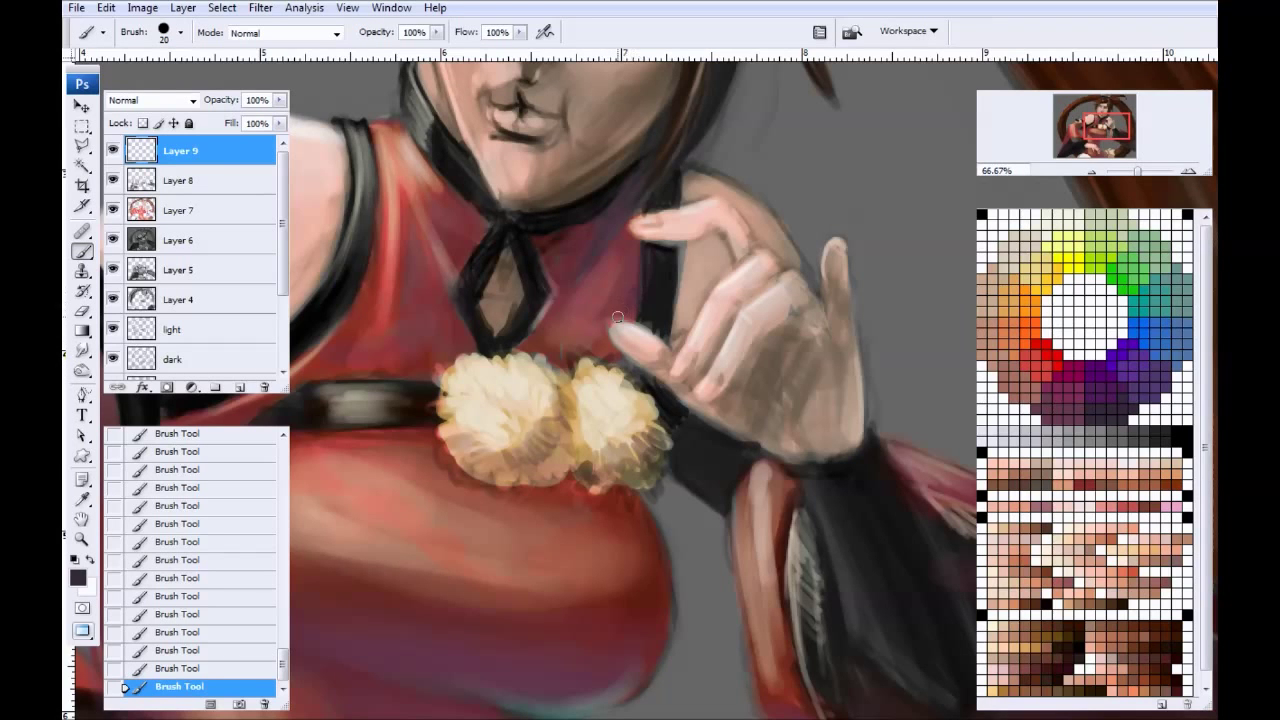
# Step: Sample tones along the raised arm's bracer edge and blend its pale highlight strokes with a size 20 brush
pyautogui.moveTo(475, 447); pyautogui.dragTo(528, 252)
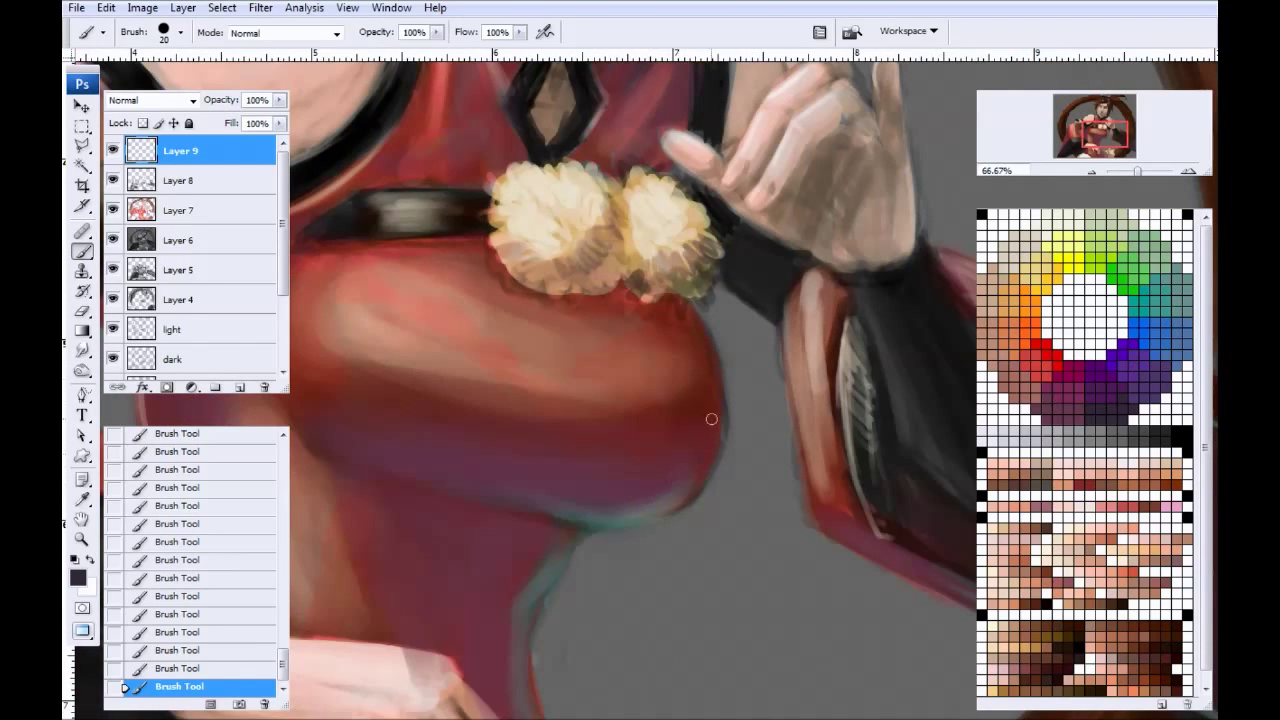
pyautogui.moveTo(669, 432); pyautogui.dragTo(469, 460)
pyautogui.keyDown('alt'); pyautogui.click(647, 365); pyautogui.keyUp('alt')
pyautogui.moveTo(648, 364); pyautogui.dragTo(667, 500)
pyautogui.moveTo(652, 402); pyautogui.dragTo(660, 512)
pyautogui.keyDown('alt'); pyautogui.click(649, 459); pyautogui.keyUp('alt')
pyautogui.moveTo(648, 440); pyautogui.dragTo(671, 543)
pyautogui.moveTo(650, 412); pyautogui.dragTo(679, 565)
pyautogui.keyDown('alt'); pyautogui.click(690, 548); pyautogui.keyUp('alt')
pyautogui.moveTo(647, 501); pyautogui.dragTo(661, 533)
# Step: Repaint the red sleeve edge beside the bracer with a sampled tone, then sample the background grey
pyautogui.moveTo(588, 491); pyautogui.dragTo(559, 417)
pyautogui.keyDown('alt'); pyautogui.click(613, 449); pyautogui.keyUp('alt')
pyautogui.moveTo(578, 370); pyautogui.dragTo(586, 434)
pyautogui.moveTo(563, 326); pyautogui.dragTo(580, 472)
pyautogui.keyDown('alt'); pyautogui.click(544, 282); pyautogui.keyUp('alt')
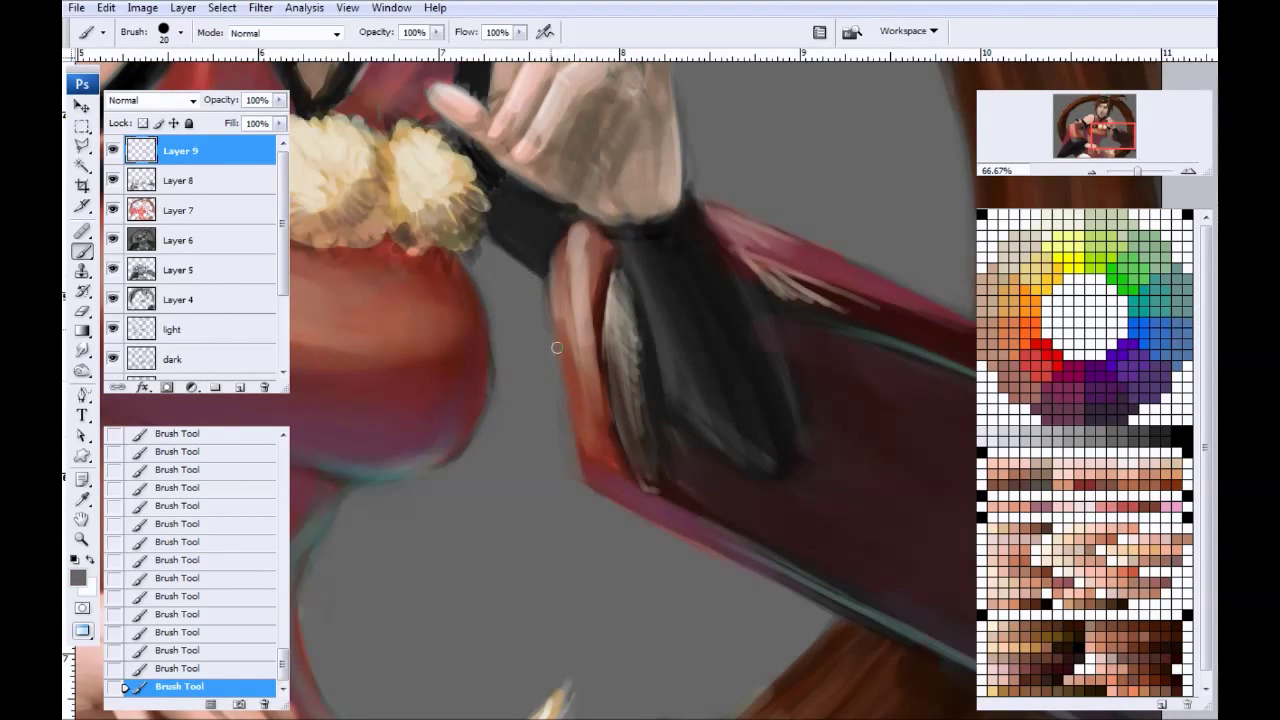
# Step: Sample the peach skin tone and paint it over the wrist below the clenched fist
pyautogui.moveTo(624, 593)
pyautogui.mouseDown()
pyautogui.moveTo(464, 463)
pyautogui.moveTo(491, 537)
pyautogui.moveTo(443, 463)
pyautogui.mouseUp()
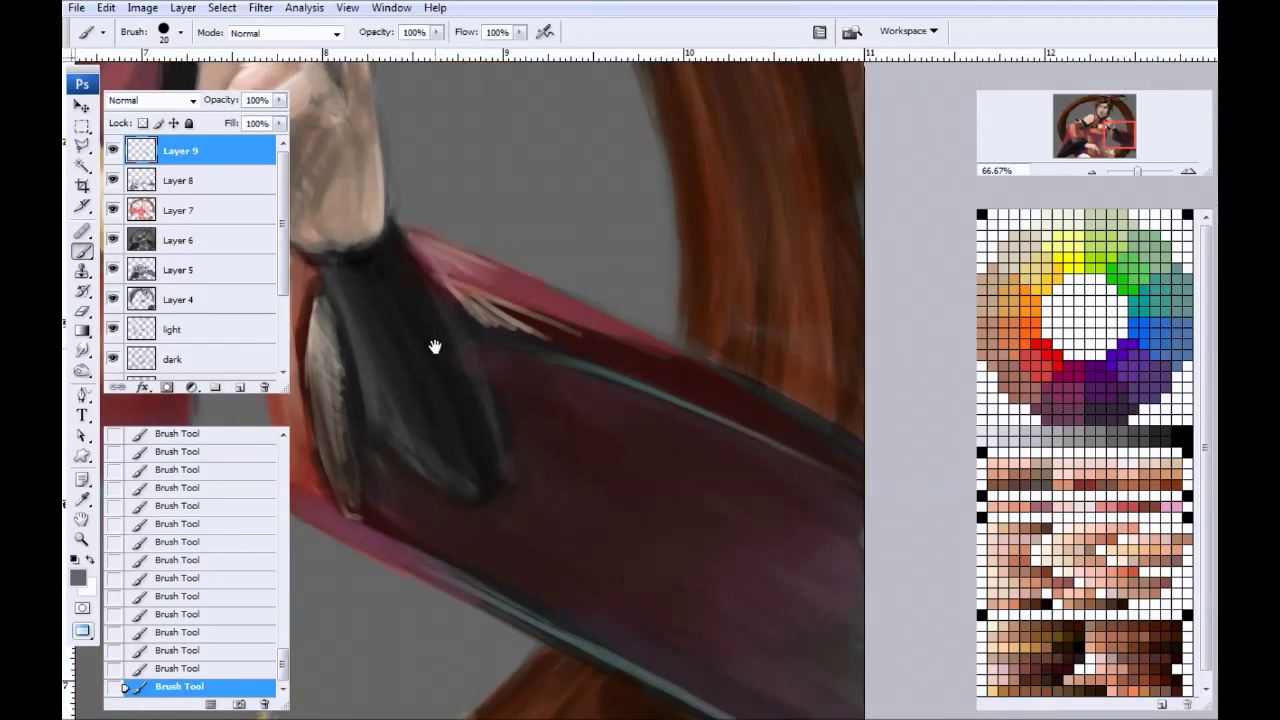
pyautogui.moveTo(434, 337); pyautogui.dragTo(800, 524)
pyautogui.moveTo(351, 558); pyautogui.dragTo(591, 511)
pyautogui.moveTo(426, 457); pyautogui.dragTo(497, 457)
pyautogui.moveTo(360, 442)
pyautogui.mouseDown()
pyautogui.moveTo(437, 549)
pyautogui.moveTo(668, 510)
pyautogui.mouseUp()
pyautogui.moveTo(471, 449); pyautogui.dragTo(551, 420)
pyautogui.moveTo(399, 432); pyautogui.dragTo(371, 323)
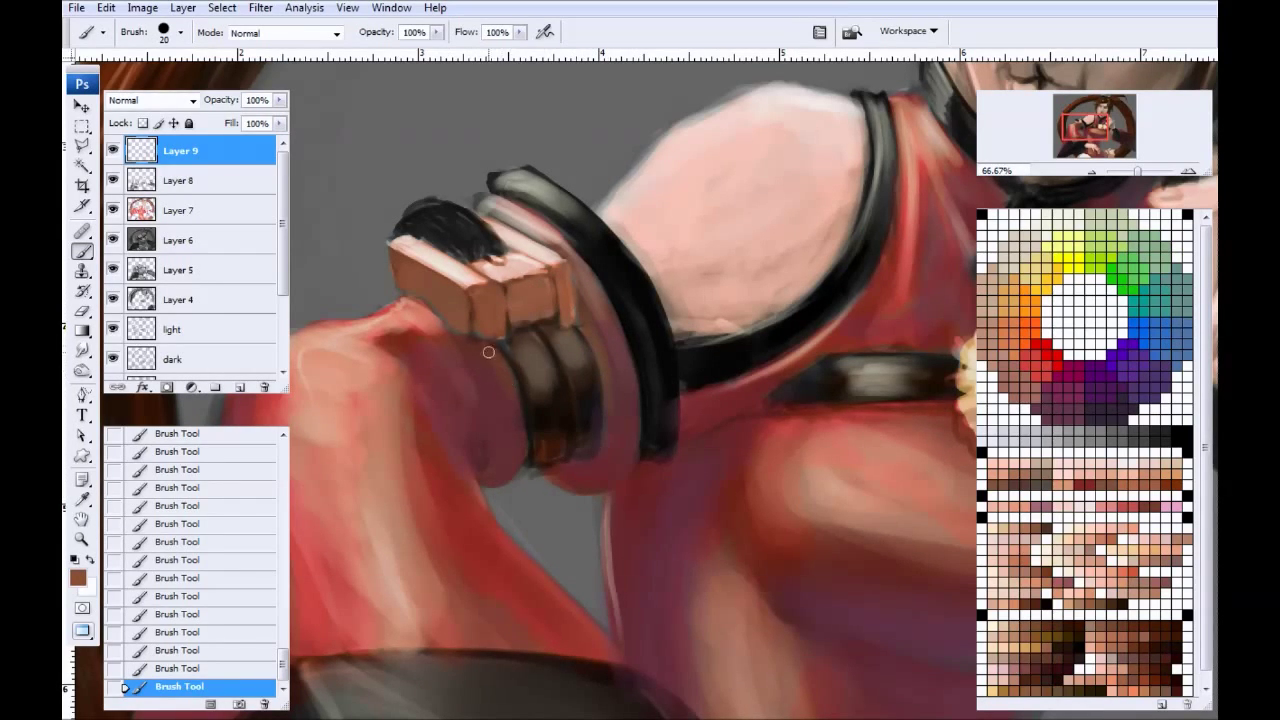
pyautogui.keyDown('alt'); pyautogui.click(413, 315); pyautogui.keyUp('alt')
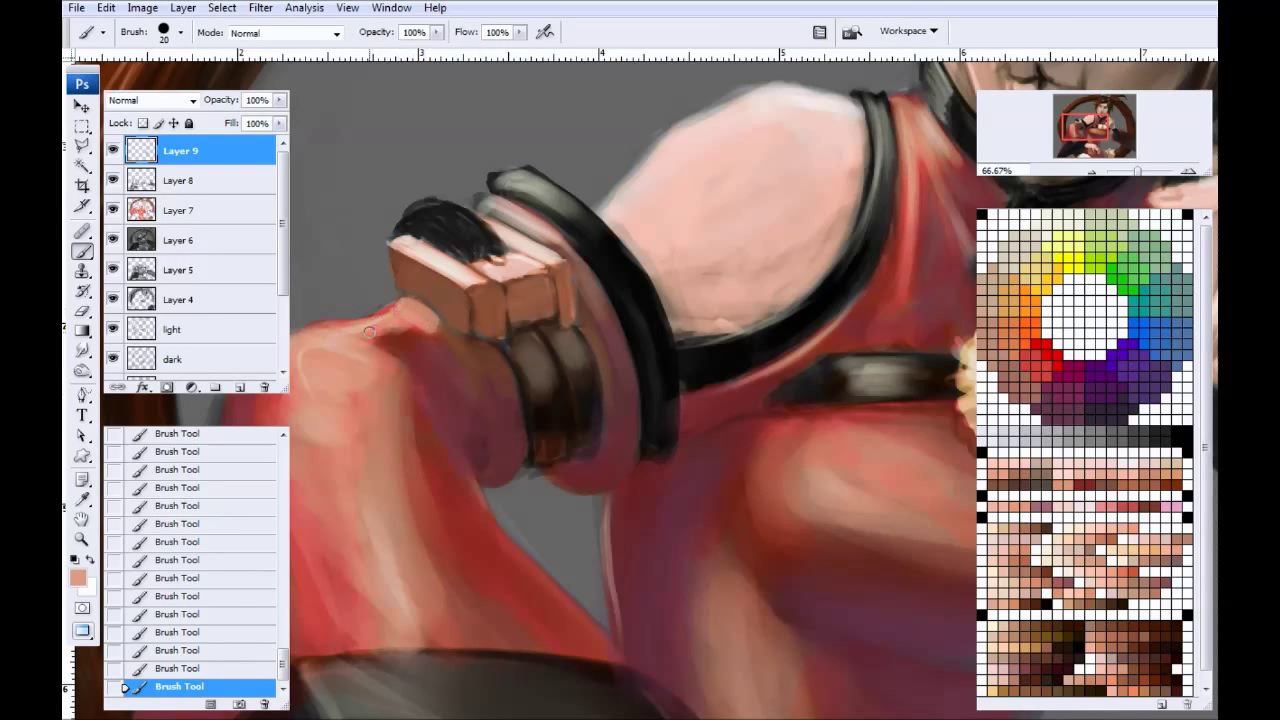
# Step: Sample tones around the raised arm's bracer and blend the lower ends of its dark strap bands with a size 30 brush
pyautogui.keyDown('alt'); pyautogui.click(470, 454); pyautogui.keyUp('alt')
pyautogui.press(']')
pyautogui.moveTo(572, 443)
pyautogui.mouseDown()
pyautogui.moveTo(537, 451)
pyautogui.moveTo(549, 451)
pyautogui.moveTo(540, 387)
pyautogui.mouseUp()
pyautogui.keyDown('alt'); pyautogui.click(586, 401); pyautogui.keyUp('alt')
pyautogui.moveTo(586, 402)
pyautogui.mouseDown()
pyautogui.moveTo(556, 401)
pyautogui.moveTo(549, 437)
pyautogui.mouseUp()
# Step: Choose dark purple and shade the bracer's rounded side, blending it with a tone sampled from its surface
pyautogui.click(1073, 396)
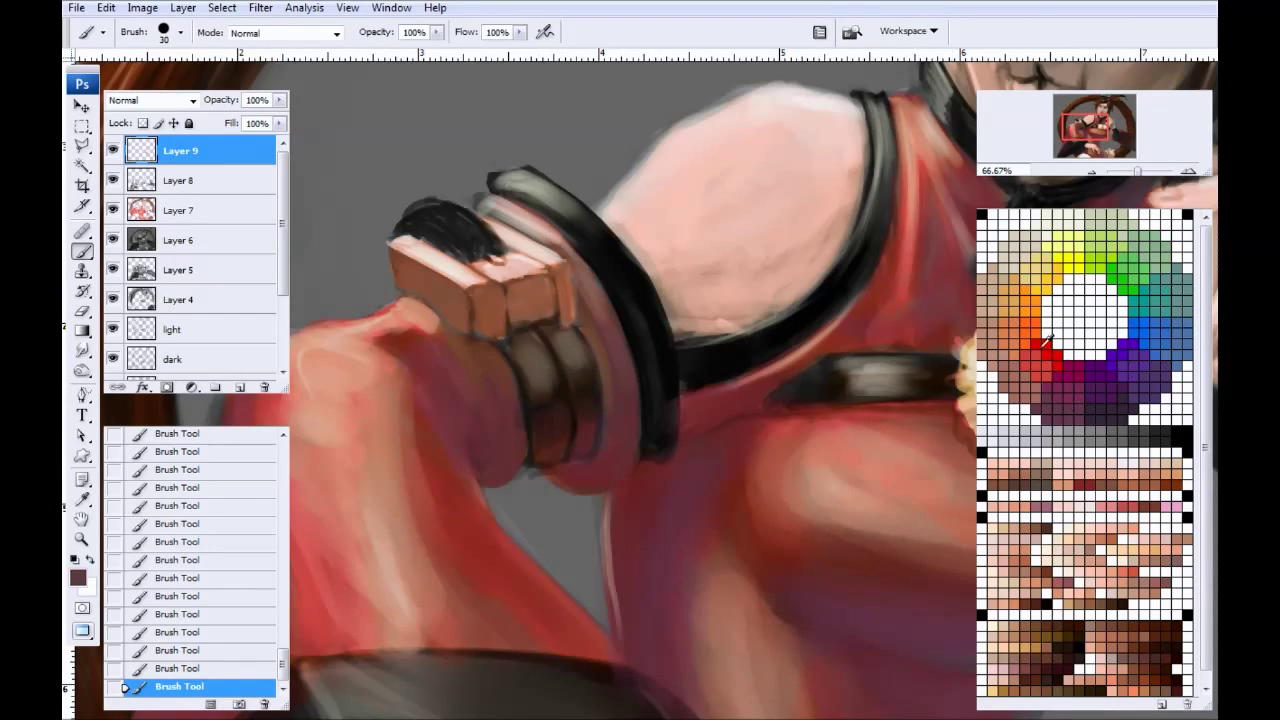
pyautogui.moveTo(556, 412)
pyautogui.mouseDown()
pyautogui.moveTo(510, 461)
pyautogui.moveTo(551, 432)
pyautogui.moveTo(487, 414)
pyautogui.moveTo(556, 441)
pyautogui.moveTo(532, 425)
pyautogui.moveTo(574, 379)
pyautogui.moveTo(497, 423)
pyautogui.mouseUp()
pyautogui.keyDown('alt'); pyautogui.click(499, 376); pyautogui.keyUp('alt')
pyautogui.moveTo(501, 378)
pyautogui.mouseDown()
pyautogui.moveTo(511, 391)
pyautogui.moveTo(513, 373)
pyautogui.moveTo(498, 430)
pyautogui.mouseUp()
pyautogui.moveTo(474, 384); pyautogui.dragTo(450, 434)
# Step: Choose pale cream and paint fine highlights on the black diamond-shaped collar trim with a size 8 brush
pyautogui.moveTo(578, 292); pyautogui.dragTo(450, 420)
pyautogui.moveTo(521, 412); pyautogui.dragTo(346, 466)
pyautogui.moveTo(524, 446); pyautogui.dragTo(502, 244)
pyautogui.moveTo(500, 398); pyautogui.dragTo(467, 438)
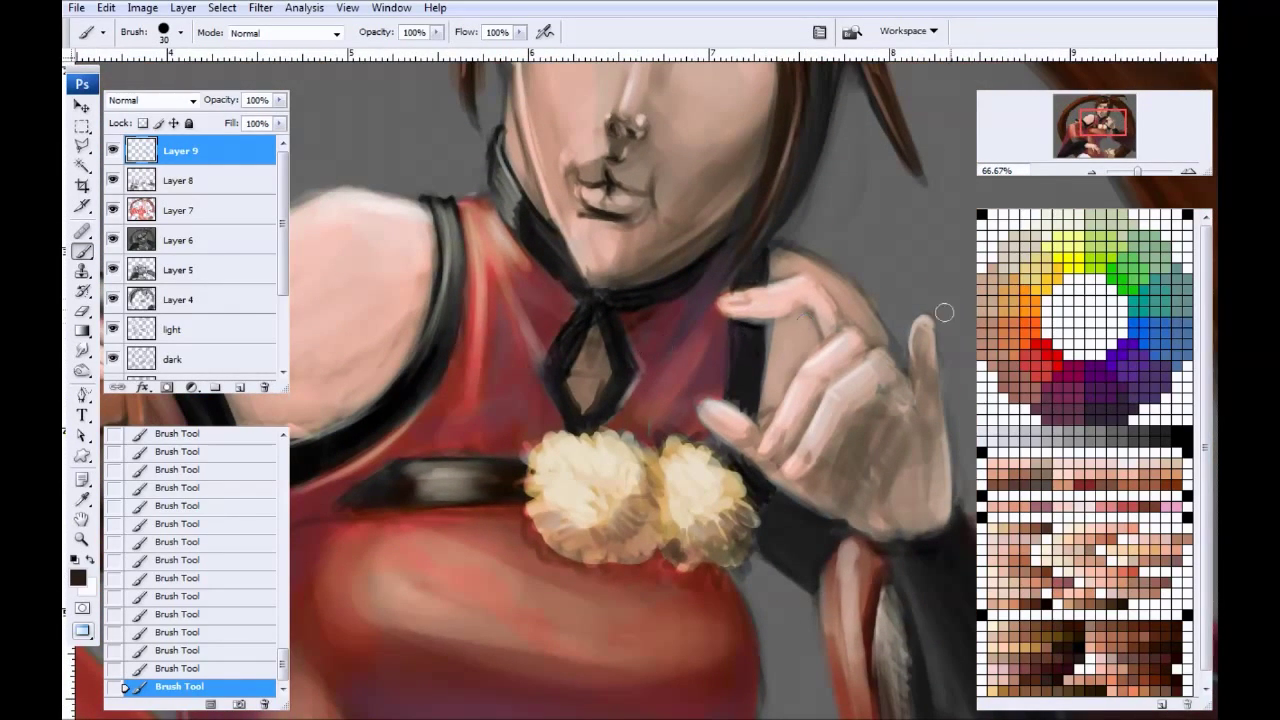
pyautogui.click(1058, 226)
pyautogui.press('[')
pyautogui.press('[')
pyautogui.press('[')
pyautogui.press('[')
pyautogui.moveTo(580, 310)
pyautogui.mouseDown()
pyautogui.moveTo(574, 312)
pyautogui.moveTo(551, 376)
pyautogui.moveTo(584, 319)
pyautogui.moveTo(566, 378)
pyautogui.mouseUp()
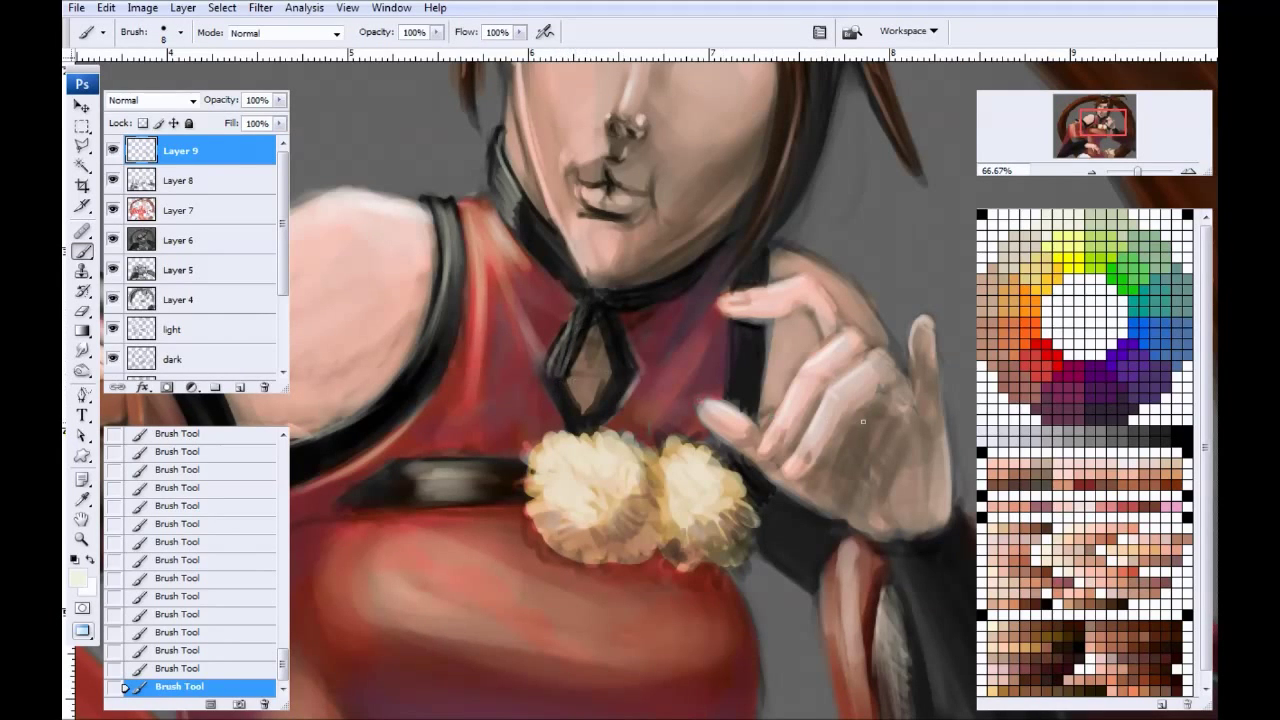
# Step: Paint fine cream highlight streaks along the folds of the black cuff below the raised open hand
pyautogui.moveTo(534, 420); pyautogui.dragTo(440, 198)
pyautogui.moveTo(551, 524); pyautogui.dragTo(431, 309)
pyautogui.moveTo(546, 379)
pyautogui.mouseDown()
pyautogui.moveTo(350, 367)
pyautogui.moveTo(457, 423)
pyautogui.mouseUp()
pyautogui.press(']')
pyautogui.press(']')
pyautogui.press(']')
pyautogui.press('[')
pyautogui.press('[')
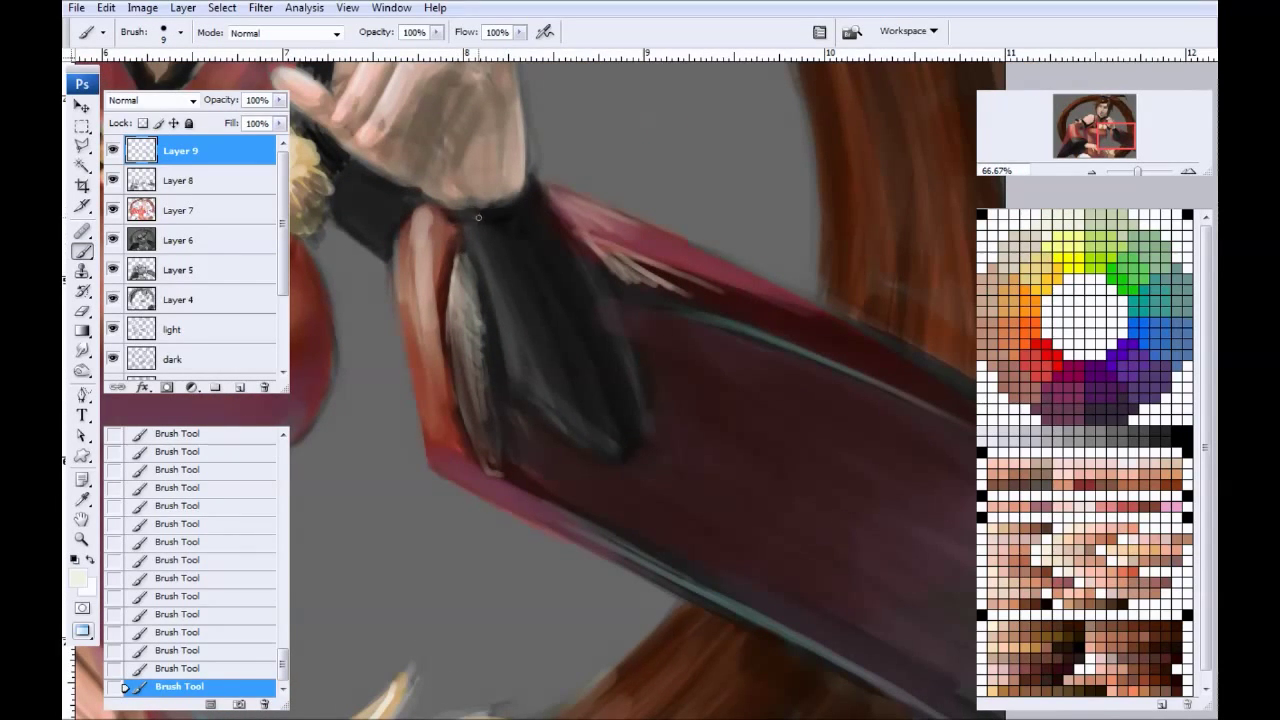
pyautogui.press('[')
pyautogui.moveTo(455, 216); pyautogui.dragTo(484, 217)
pyautogui.moveTo(472, 216)
pyautogui.mouseDown()
pyautogui.moveTo(506, 348)
pyautogui.moveTo(538, 404)
pyautogui.mouseUp()
pyautogui.press('[')
pyautogui.press('[')
pyautogui.moveTo(510, 362)
pyautogui.mouseDown()
pyautogui.moveTo(546, 425)
pyautogui.moveTo(531, 401)
pyautogui.moveTo(564, 395)
pyautogui.moveTo(586, 449)
pyautogui.moveTo(610, 458)
pyautogui.moveTo(569, 420)
pyautogui.moveTo(567, 400)
pyautogui.moveTo(585, 437)
pyautogui.moveTo(526, 297)
pyautogui.mouseUp()
pyautogui.press(']')
pyautogui.press('[')
pyautogui.press(']')
pyautogui.moveTo(546, 341); pyautogui.dragTo(500, 256)
# Step: Choose teal and paint a thin rim of reflected light along the outer edge of the raised hand's black cuff
pyautogui.press('[')
pyautogui.press('[')
pyautogui.keyDown('alt'); pyautogui.click(1176, 285); pyautogui.keyUp('alt')
pyautogui.moveTo(645, 413); pyautogui.dragTo(620, 300)
pyautogui.moveTo(638, 382)
pyautogui.mouseDown()
pyautogui.moveTo(597, 259)
pyautogui.moveTo(630, 368)
pyautogui.moveTo(585, 265)
pyautogui.moveTo(615, 308)
pyautogui.moveTo(525, 170)
pyautogui.moveTo(570, 232)
pyautogui.mouseUp()
# Step: Sample the cuff's black and paint between its highlight streaks with a larger brush to deepen the folds
pyautogui.keyDown('alt'); pyautogui.click(523, 248); pyautogui.keyUp('alt')
pyautogui.press(']')
pyautogui.press(']')
pyautogui.press(']')
pyautogui.press(']')
pyautogui.press(']')
pyautogui.moveTo(520, 271); pyautogui.dragTo(565, 360)
pyautogui.moveTo(493, 239); pyautogui.dragTo(530, 398)
pyautogui.moveTo(523, 347); pyautogui.dragTo(546, 412)
pyautogui.moveTo(514, 316); pyautogui.dragTo(552, 412)
# Step: Choose dark purple and tint the shadowed side of the black cuff with a size 45 brush
pyautogui.click(1080, 415)
pyautogui.press(']')
pyautogui.press(']')
pyautogui.press(']')
pyautogui.press(']')
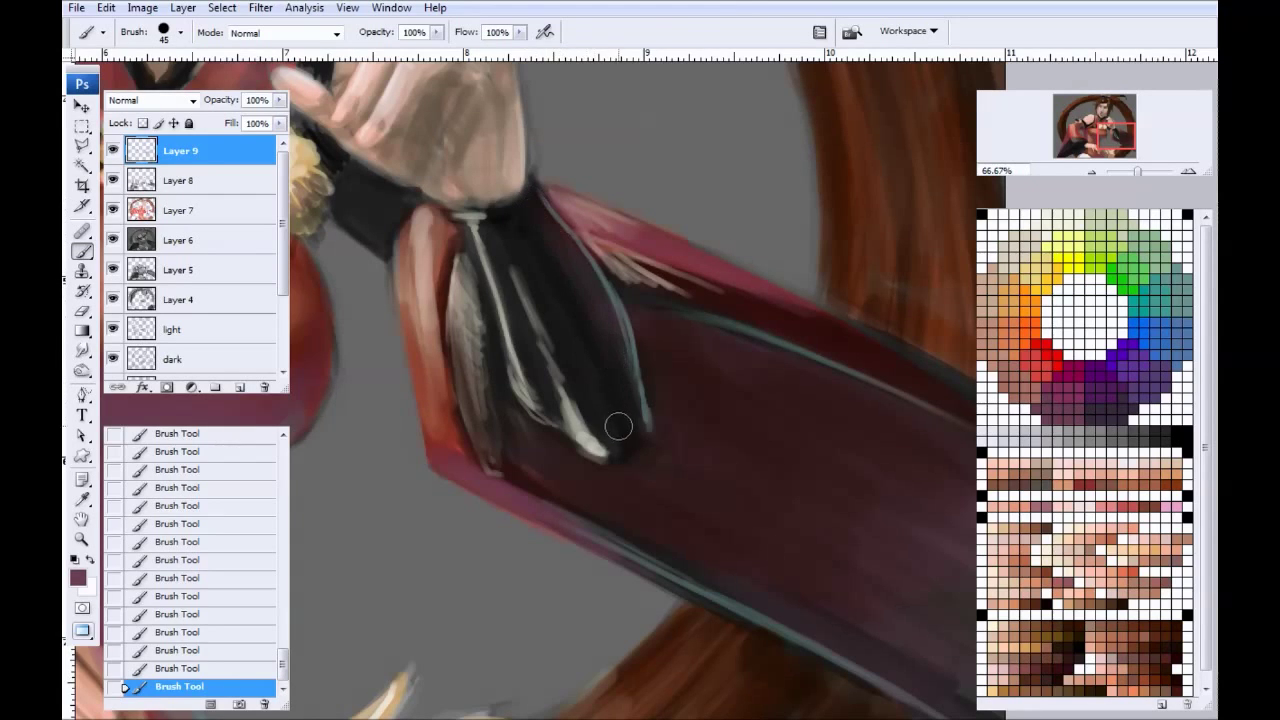
pyautogui.moveTo(553, 264); pyautogui.dragTo(605, 371)
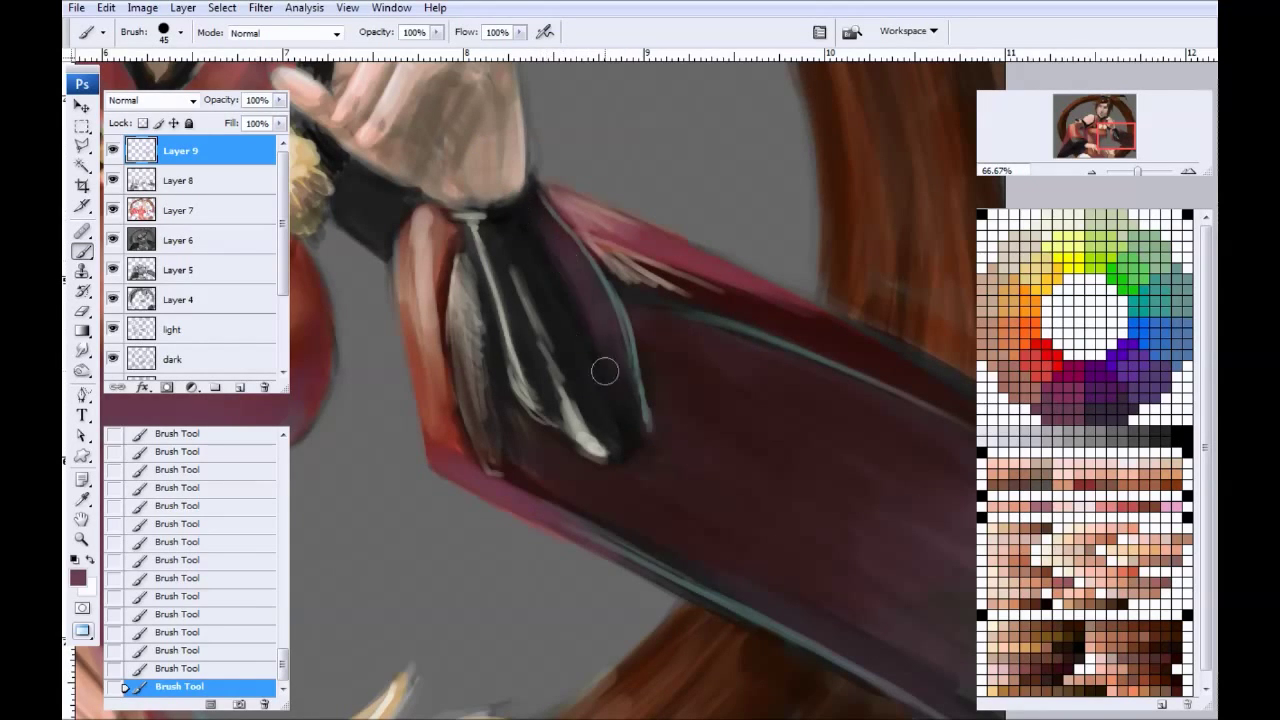
pyautogui.moveTo(523, 217); pyautogui.dragTo(523, 214)
pyautogui.moveTo(534, 274); pyautogui.dragTo(622, 445)
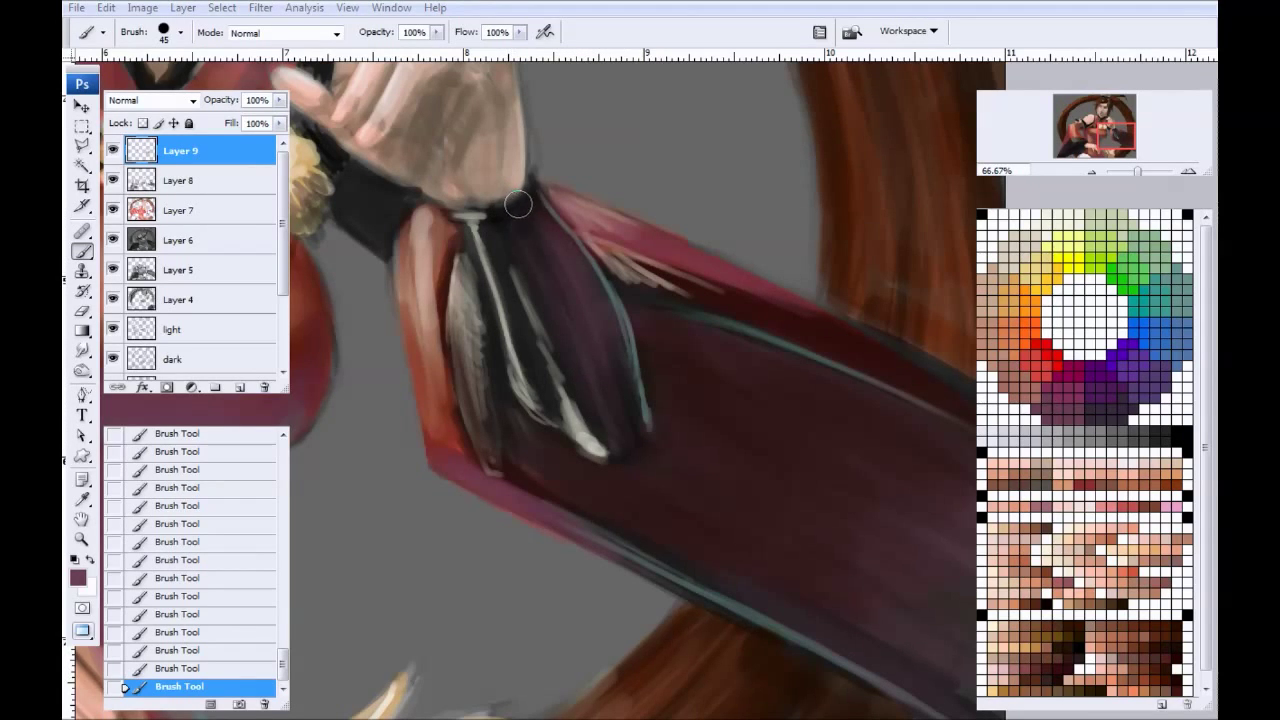
# Step: Sample the dark tone at the wrist and blend the purple tint into the black cuff's folds
pyautogui.keyDown('alt'); pyautogui.click(515, 202); pyautogui.keyUp('alt')
pyautogui.moveTo(531, 257)
pyautogui.mouseDown()
pyautogui.moveTo(630, 385)
pyautogui.moveTo(567, 239)
pyautogui.moveTo(621, 425)
pyautogui.mouseUp()
pyautogui.moveTo(531, 215); pyautogui.dragTo(594, 419)
pyautogui.moveTo(487, 222); pyautogui.dragTo(521, 409)
# Step: Choose pale cream and paint highlights on the black inner cuff at the resting hand's wrist with a size 10 brush
pyautogui.moveTo(455, 273); pyautogui.dragTo(1162, 243)
pyautogui.moveTo(341, 420)
pyautogui.mouseDown()
pyautogui.moveTo(591, 423)
pyautogui.moveTo(443, 300)
pyautogui.mouseUp()
pyautogui.click(1054, 229)
pyautogui.press('[')
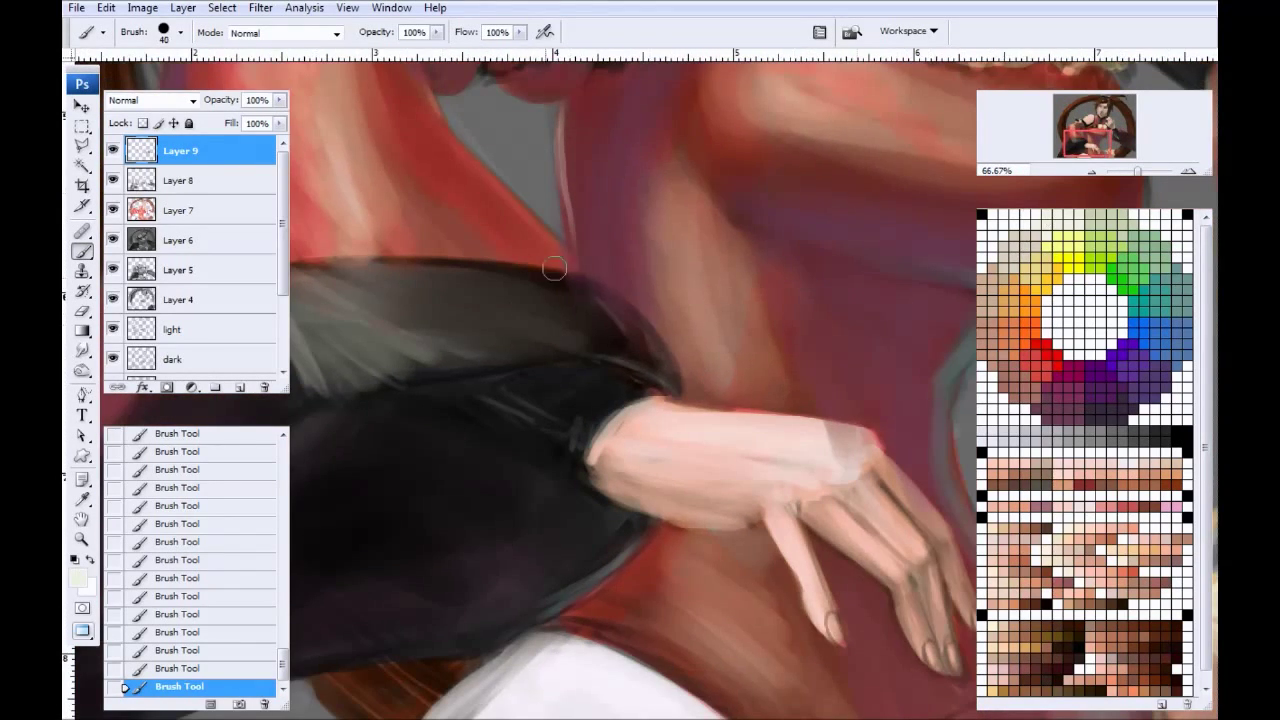
pyautogui.press('[')
pyautogui.press('[')
pyautogui.press('[')
pyautogui.moveTo(580, 429)
pyautogui.mouseDown()
pyautogui.moveTo(506, 392)
pyautogui.moveTo(562, 426)
pyautogui.mouseUp()
pyautogui.moveTo(645, 397); pyautogui.dragTo(618, 374)
# Step: Sample the dress's muted red and add reflected colour to the resting arm's black cuff, enlarging the brush to size 35
pyautogui.keyDown('alt'); pyautogui.click(770, 280); pyautogui.keyUp('alt')
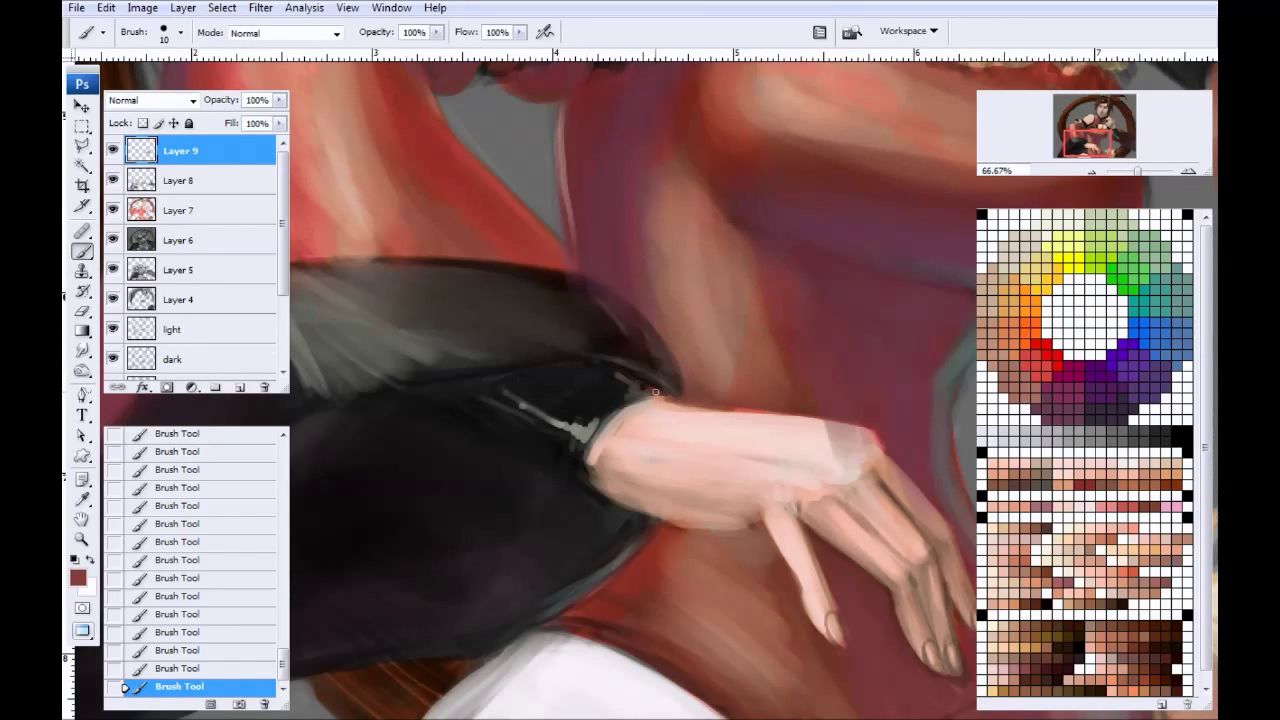
pyautogui.moveTo(624, 395); pyautogui.dragTo(590, 372)
pyautogui.moveTo(455, 518); pyautogui.dragTo(601, 395)
pyautogui.press(']')
pyautogui.press(']')
pyautogui.press(']')
pyautogui.press(']')
pyautogui.press(']')
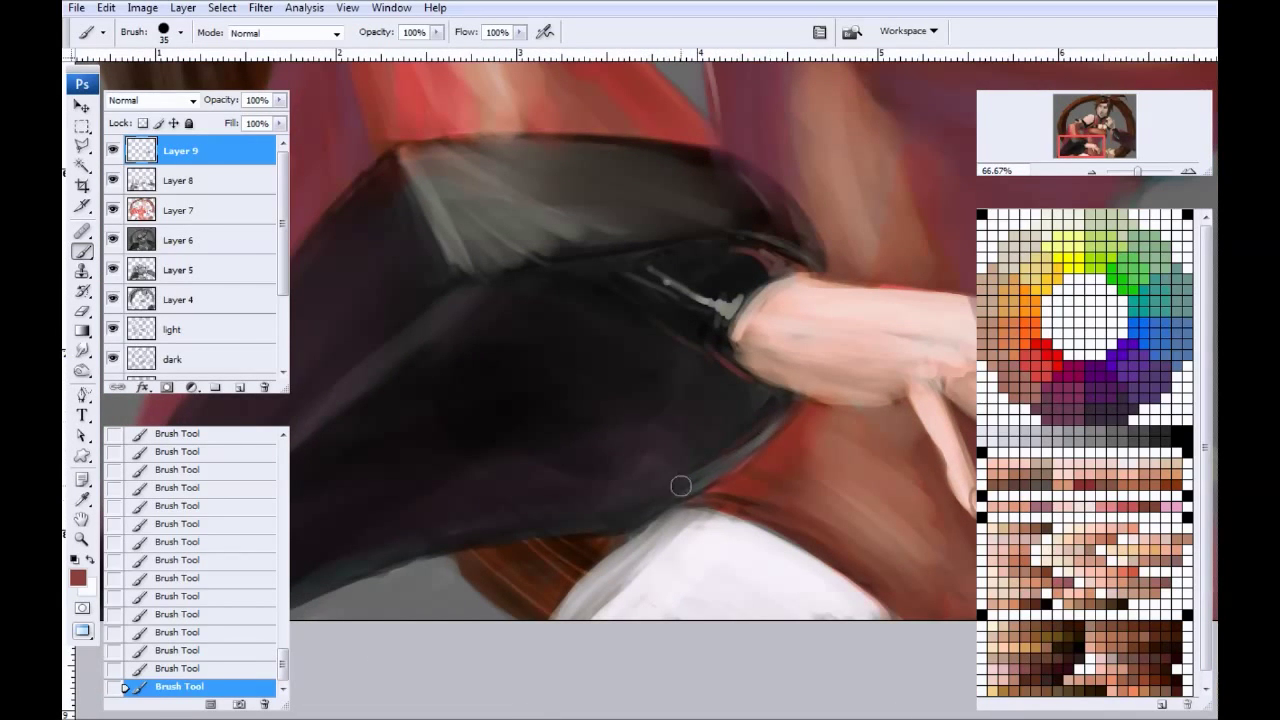
# Step: Sample the sleeve's near-black tones and blend the lower part of the resting arm's wide black cuff
pyautogui.keyDown('alt'); pyautogui.click(722, 421); pyautogui.keyUp('alt')
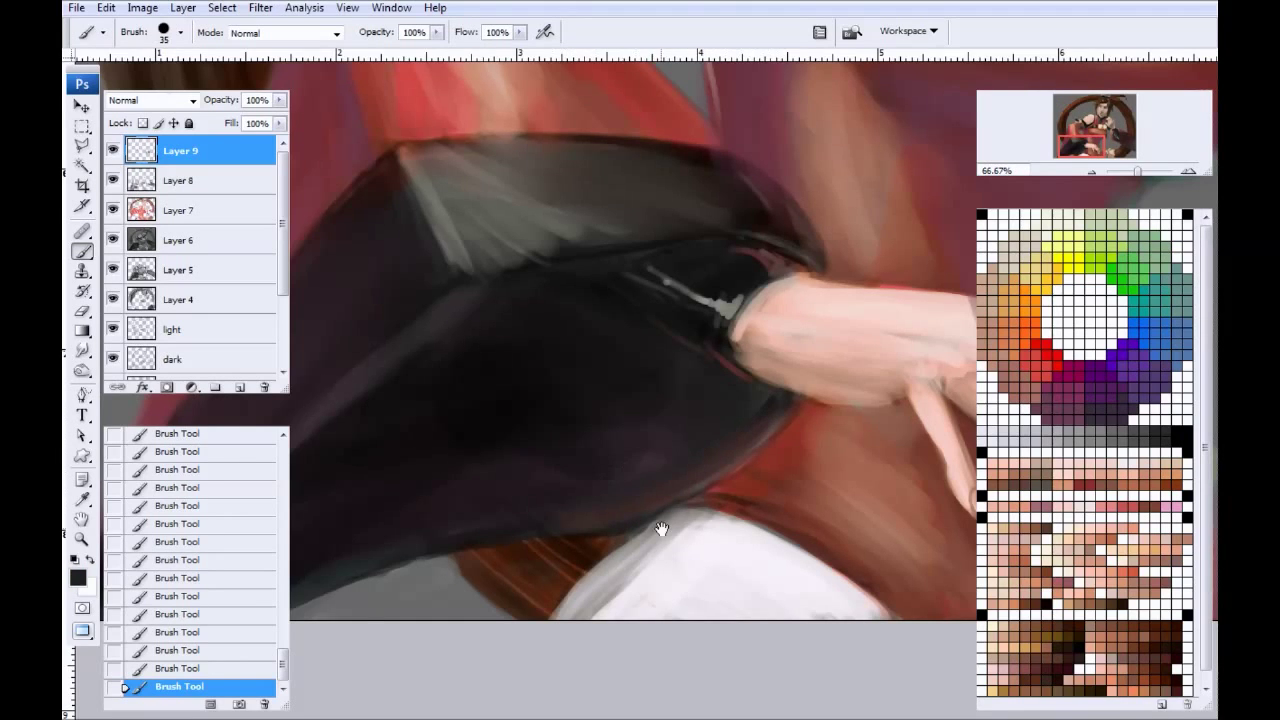
pyautogui.moveTo(661, 528); pyautogui.dragTo(451, 378)
pyautogui.keyDown('alt'); pyautogui.click(525, 336); pyautogui.keyUp('alt')
pyautogui.moveTo(663, 488)
pyautogui.mouseDown()
pyautogui.moveTo(449, 379)
pyautogui.moveTo(564, 450)
pyautogui.moveTo(476, 384)
pyautogui.moveTo(561, 405)
pyautogui.moveTo(613, 467)
pyautogui.moveTo(511, 415)
pyautogui.moveTo(456, 420)
pyautogui.moveTo(493, 477)
pyautogui.moveTo(525, 413)
pyautogui.moveTo(410, 472)
pyautogui.moveTo(403, 446)
pyautogui.moveTo(464, 455)
pyautogui.moveTo(476, 436)
pyautogui.moveTo(442, 404)
pyautogui.moveTo(550, 412)
pyautogui.moveTo(517, 379)
pyautogui.moveTo(566, 429)
pyautogui.mouseUp()
# Step: Pick pale cream, review the whole painting zoomed out, and examine the face up close at 100%
pyautogui.click(1049, 217)
pyautogui.moveTo(460, 375)
pyautogui.mouseDown()
pyautogui.moveTo(396, 458)
pyautogui.moveTo(356, 462)
pyautogui.mouseUp()
pyautogui.hotkey('ctrl', '-')
pyautogui.hotkey('ctrl', '-')
pyautogui.hotkey('ctrl', '-')
pyautogui.hotkey('ctrl', '-')
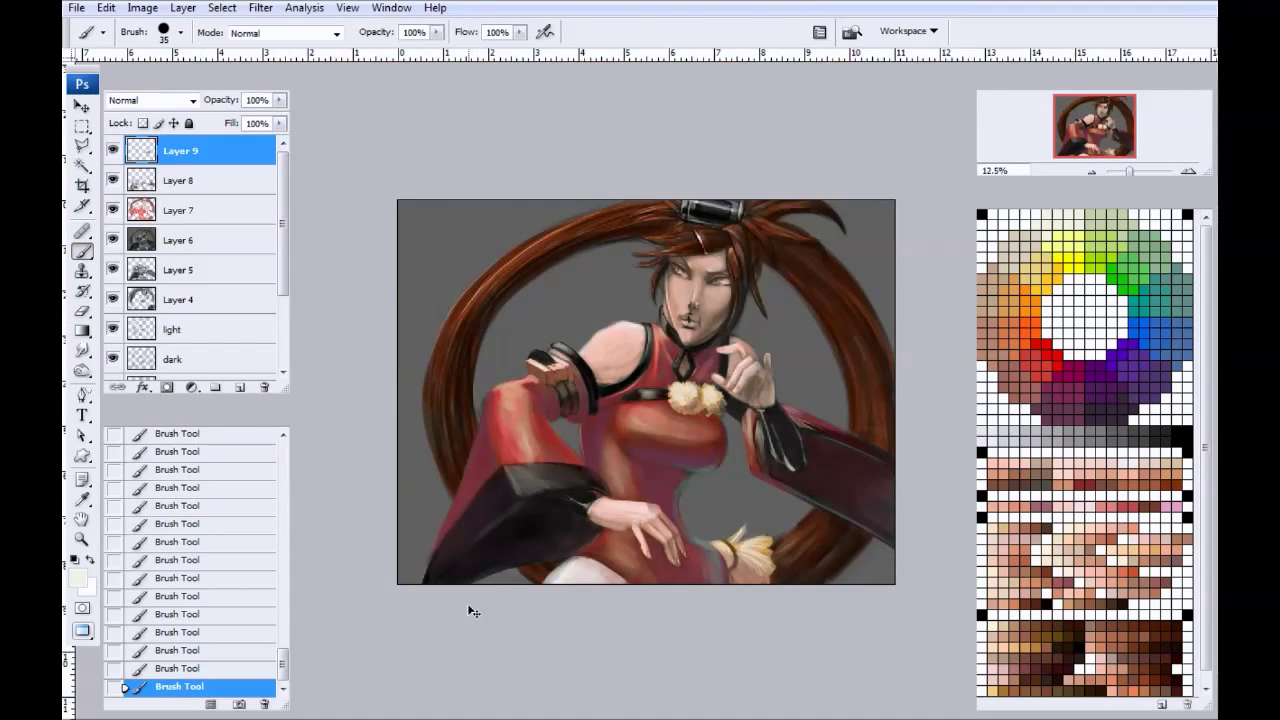
pyautogui.hotkey('ctrl', '-')
pyautogui.hotkey('ctrl', '+')
pyautogui.hotkey('ctrl', '+')
pyautogui.hotkey('ctrl', '+')
pyautogui.hotkey('ctrl', '+')
pyautogui.hotkey('ctrl', '+')
pyautogui.moveTo(606, 297); pyautogui.dragTo(456, 432)
pyautogui.moveTo(460, 352); pyautogui.dragTo(472, 451)
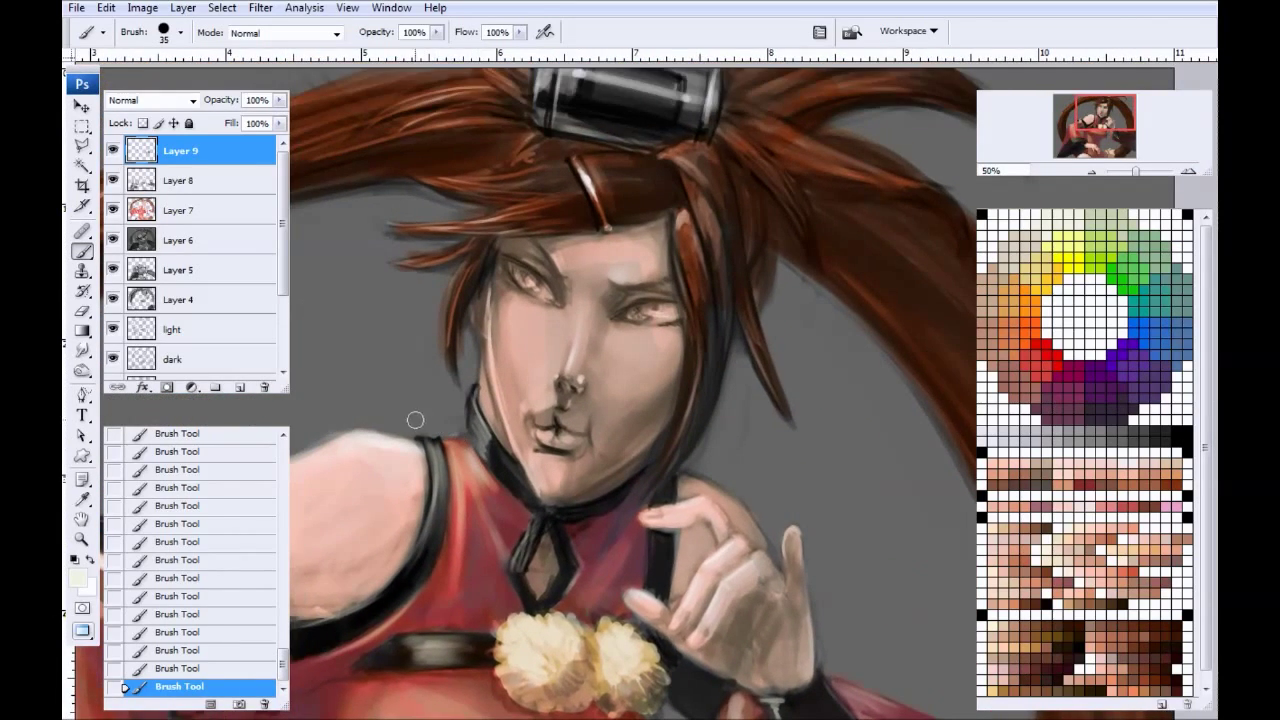
pyautogui.hotkey('ctrl', '+')
pyautogui.hotkey('ctrl', '+')
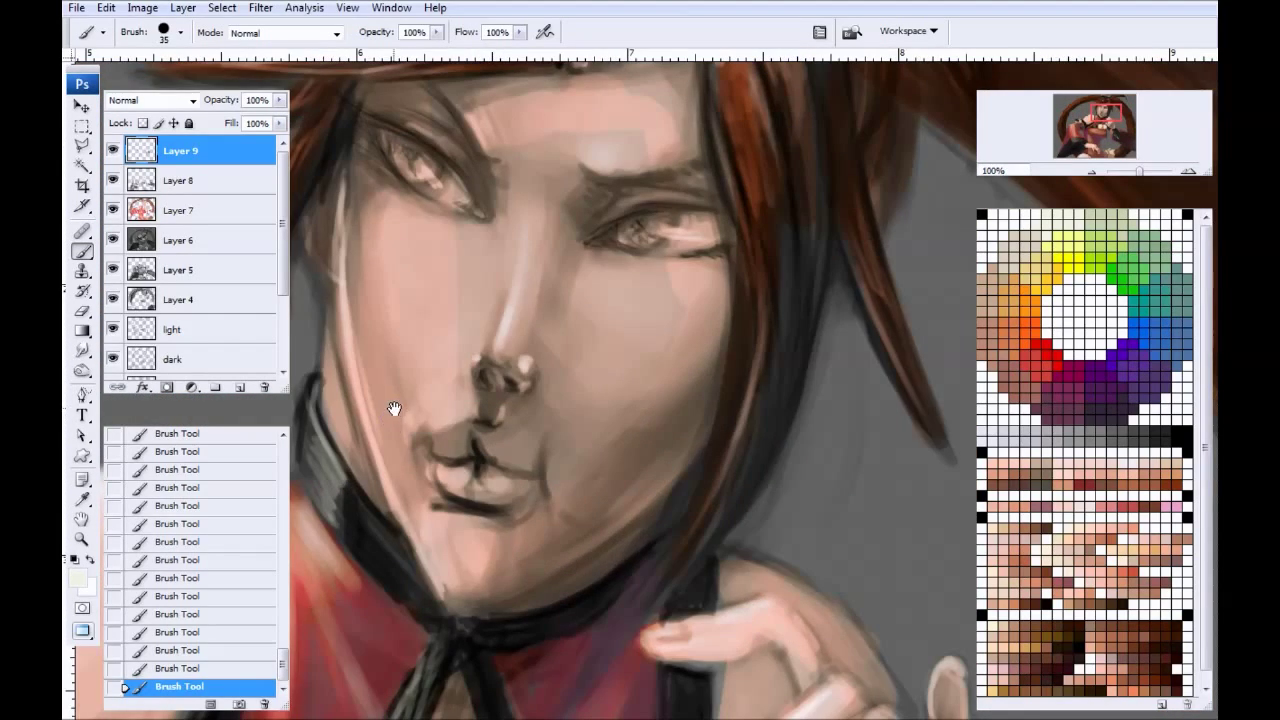
pyautogui.moveTo(434, 377); pyautogui.dragTo(471, 523)
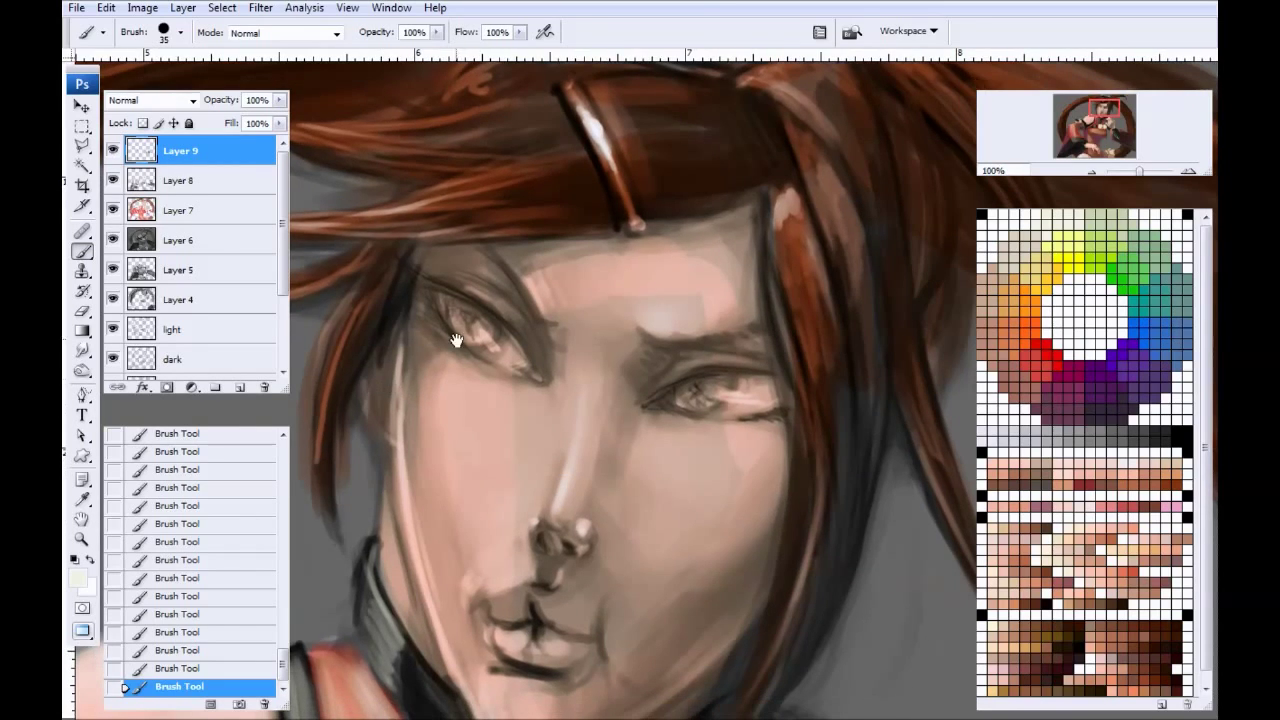
# Step: Paint the whites of both eyes in pale cream with a fine brush of about size 6
pyautogui.press('[')
pyautogui.press('[')
pyautogui.press('[')
pyautogui.press('[')
pyautogui.moveTo(510, 346)
pyautogui.mouseDown()
pyautogui.moveTo(521, 362)
pyautogui.moveTo(496, 360)
pyautogui.moveTo(526, 363)
pyautogui.moveTo(496, 350)
pyautogui.mouseUp()
pyautogui.press('[')
pyautogui.press('[')
pyautogui.moveTo(442, 297); pyautogui.dragTo(447, 315)
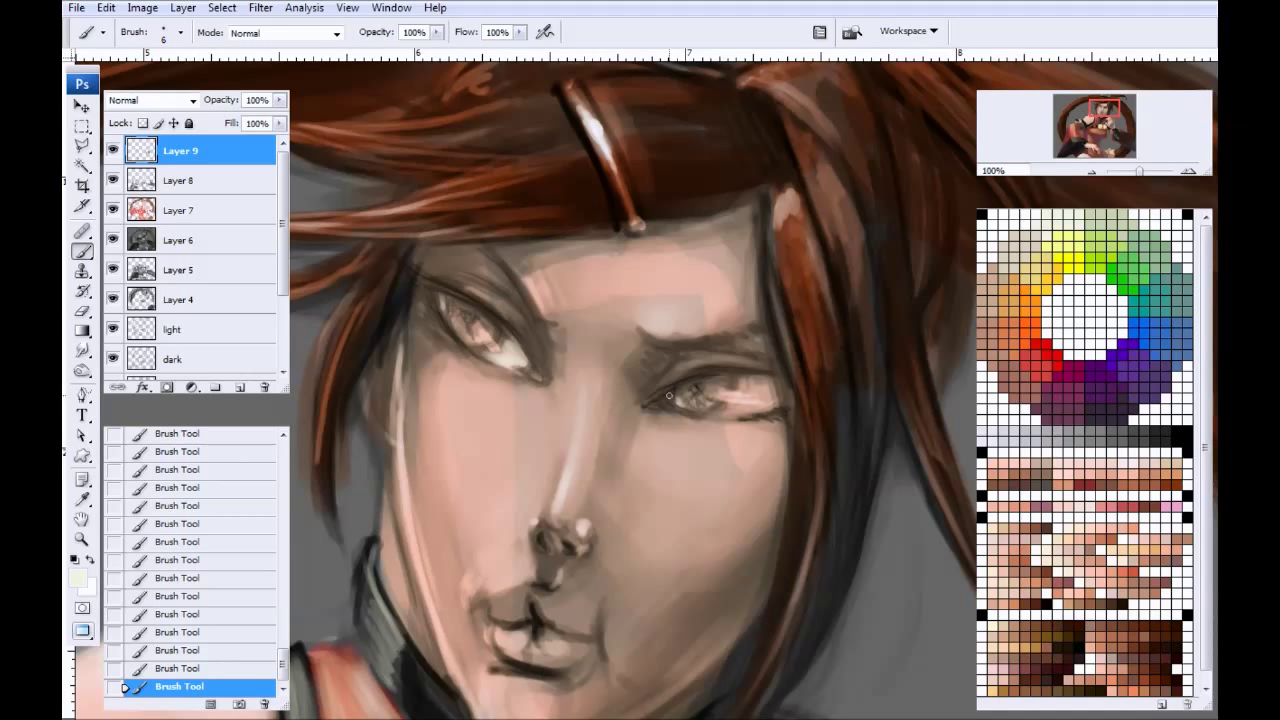
pyautogui.moveTo(733, 407); pyautogui.dragTo(770, 391)
# Step: Choose near-white and brighten the white of the eye on the image's right with a fine brush
pyautogui.click(1022, 228)
pyautogui.press('[')
pyautogui.press('[')
pyautogui.moveTo(742, 399); pyautogui.dragTo(716, 395)
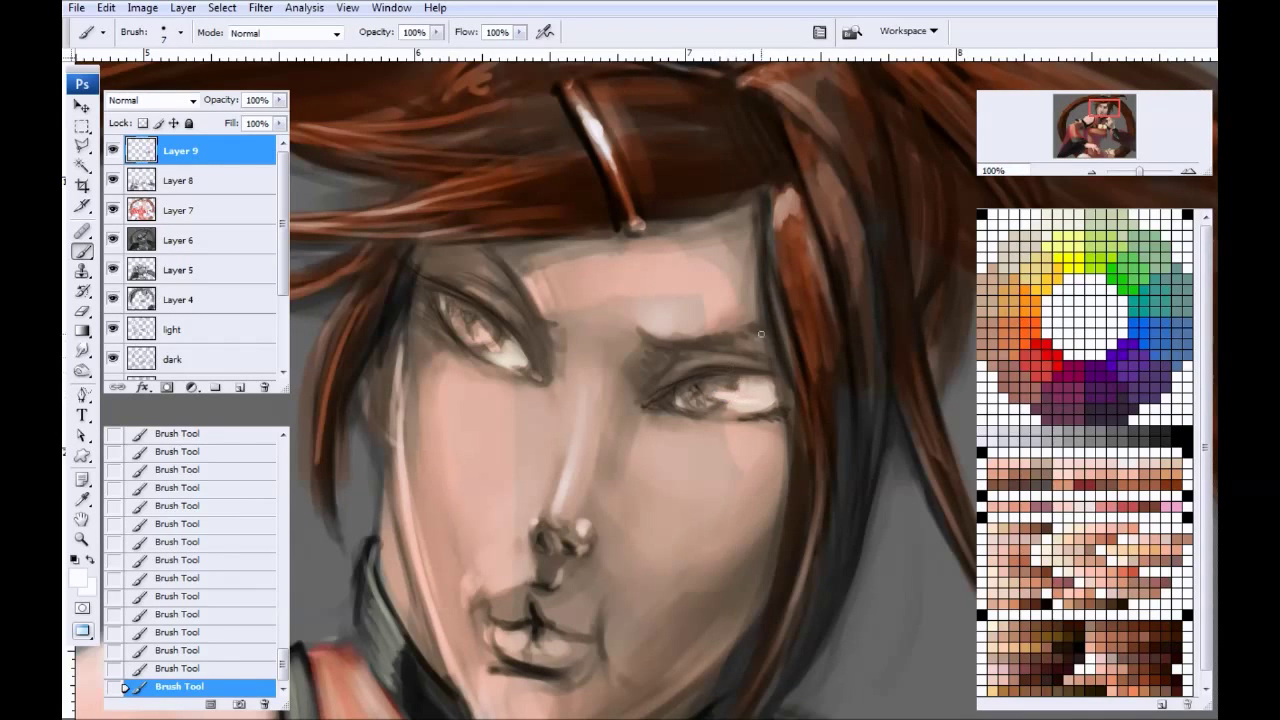
# Step: Sample the hair's reddish brown and paint the irises of both eyes, using a size 9 brush
pyautogui.keyDown('alt'); pyautogui.click(626, 87); pyautogui.keyUp('alt')
pyautogui.keyDown('alt'); pyautogui.click(797, 255); pyautogui.keyUp('alt')
pyautogui.moveTo(716, 380)
pyautogui.mouseDown()
pyautogui.moveTo(726, 386)
pyautogui.moveTo(686, 406)
pyautogui.moveTo(723, 386)
pyautogui.mouseUp()
pyautogui.press(']')
pyautogui.press(']')
pyautogui.moveTo(487, 320)
pyautogui.mouseDown()
pyautogui.moveTo(489, 337)
pyautogui.moveTo(454, 309)
pyautogui.mouseUp()
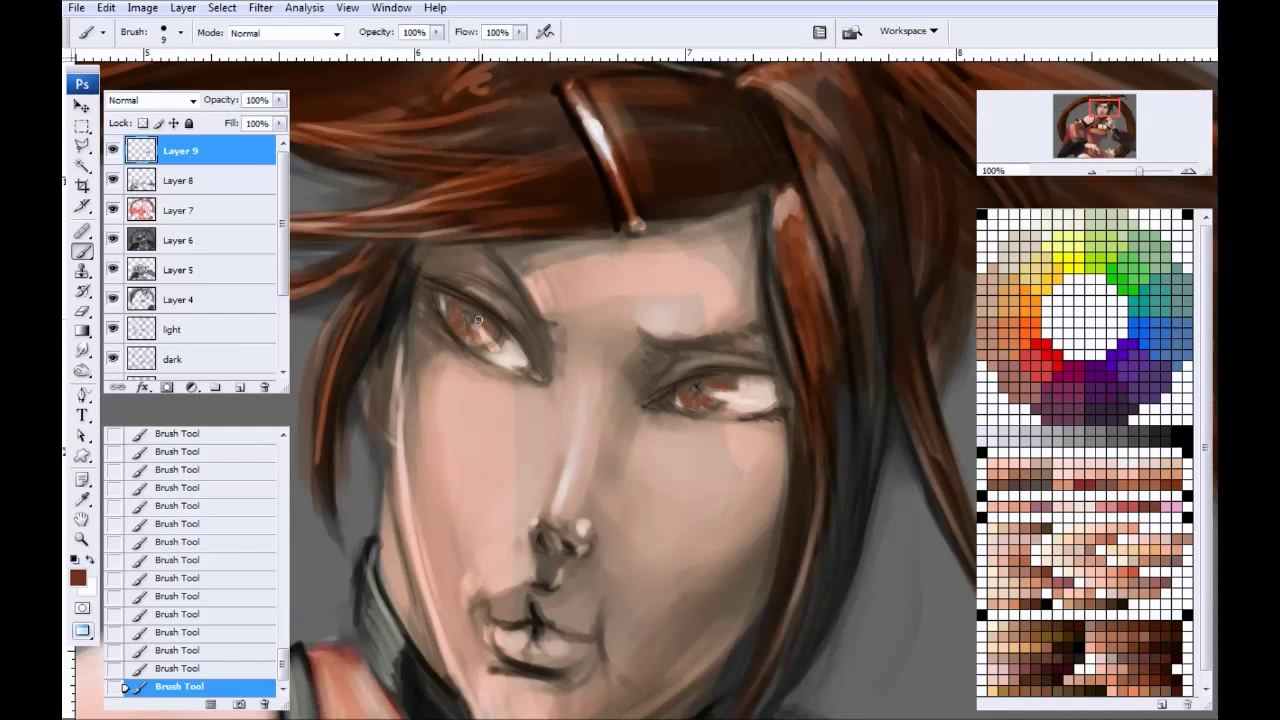
# Step: Choose black and define the iris and upper lid of the image-left eye with a size 3 brush
pyautogui.moveTo(928, 209); pyautogui.dragTo(940, 209)
pyautogui.press('[')
pyautogui.press('[')
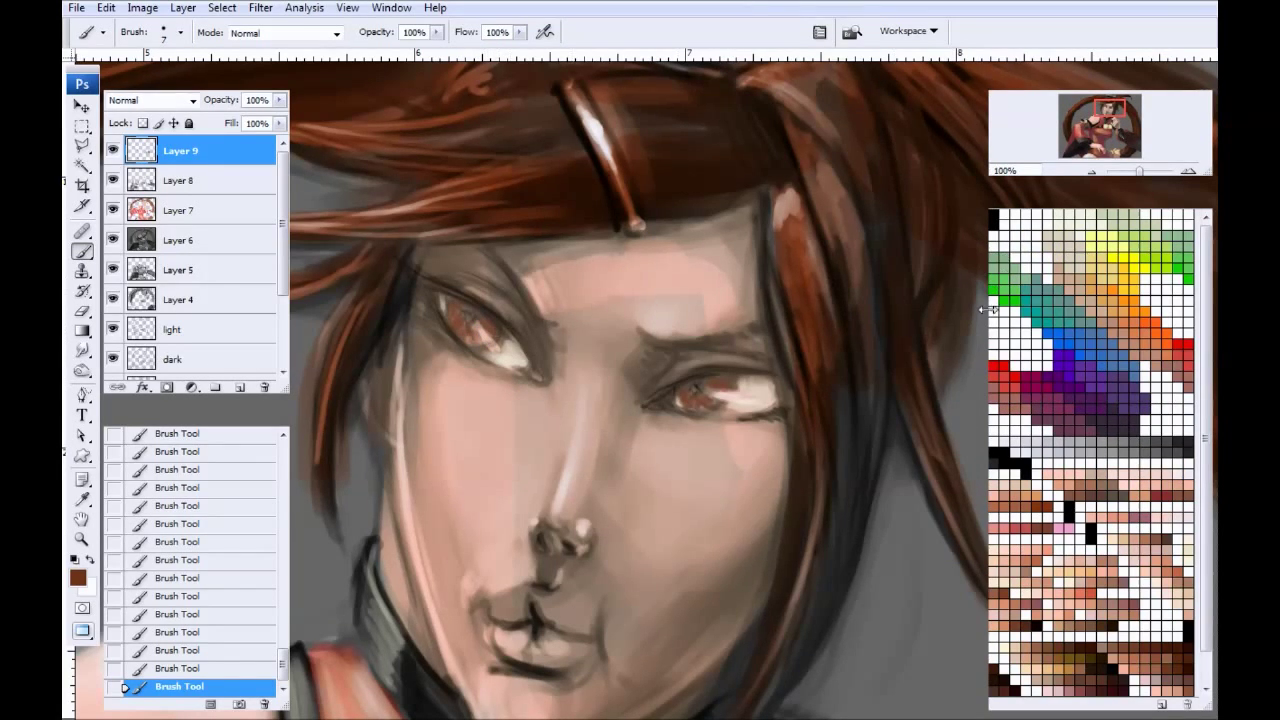
pyautogui.moveTo(979, 313); pyautogui.dragTo(973, 313)
pyautogui.click(987, 214)
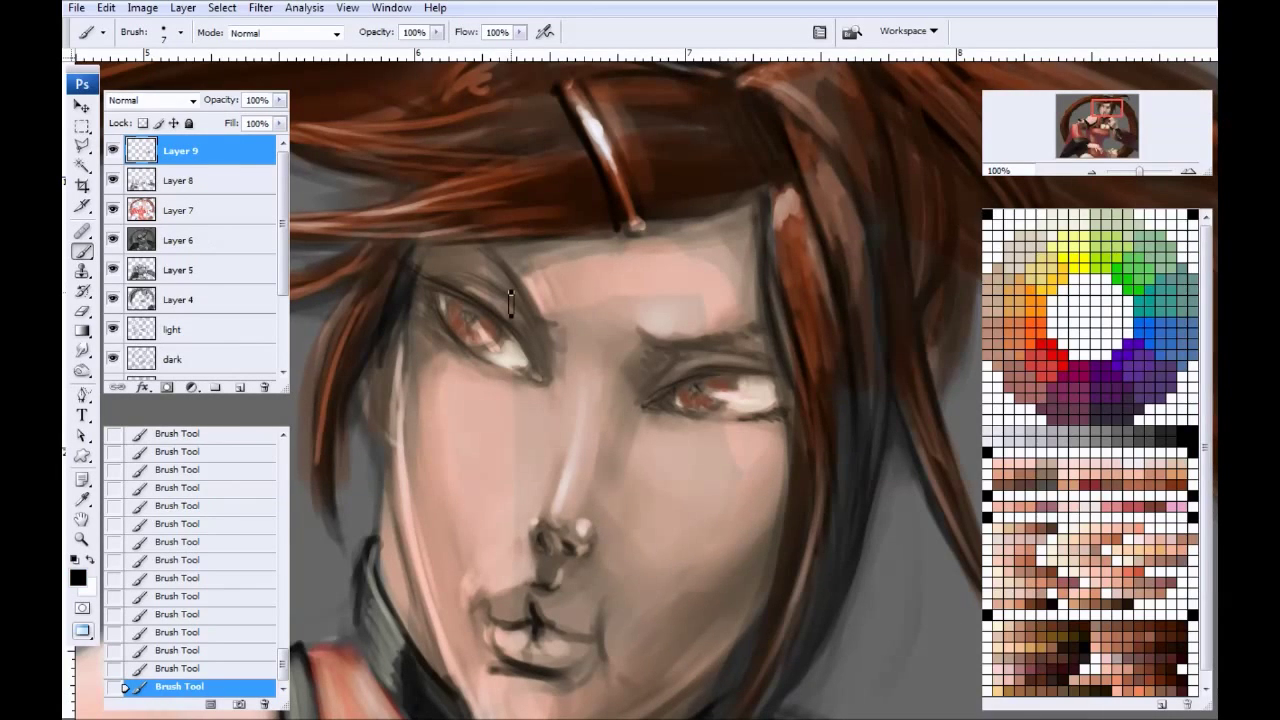
pyautogui.press(']')
pyautogui.press(']')
pyautogui.moveTo(405, 500); pyautogui.dragTo(445, 510)
pyautogui.moveTo(492, 311)
pyautogui.mouseDown()
pyautogui.moveTo(502, 320)
pyautogui.moveTo(489, 329)
pyautogui.mouseUp()
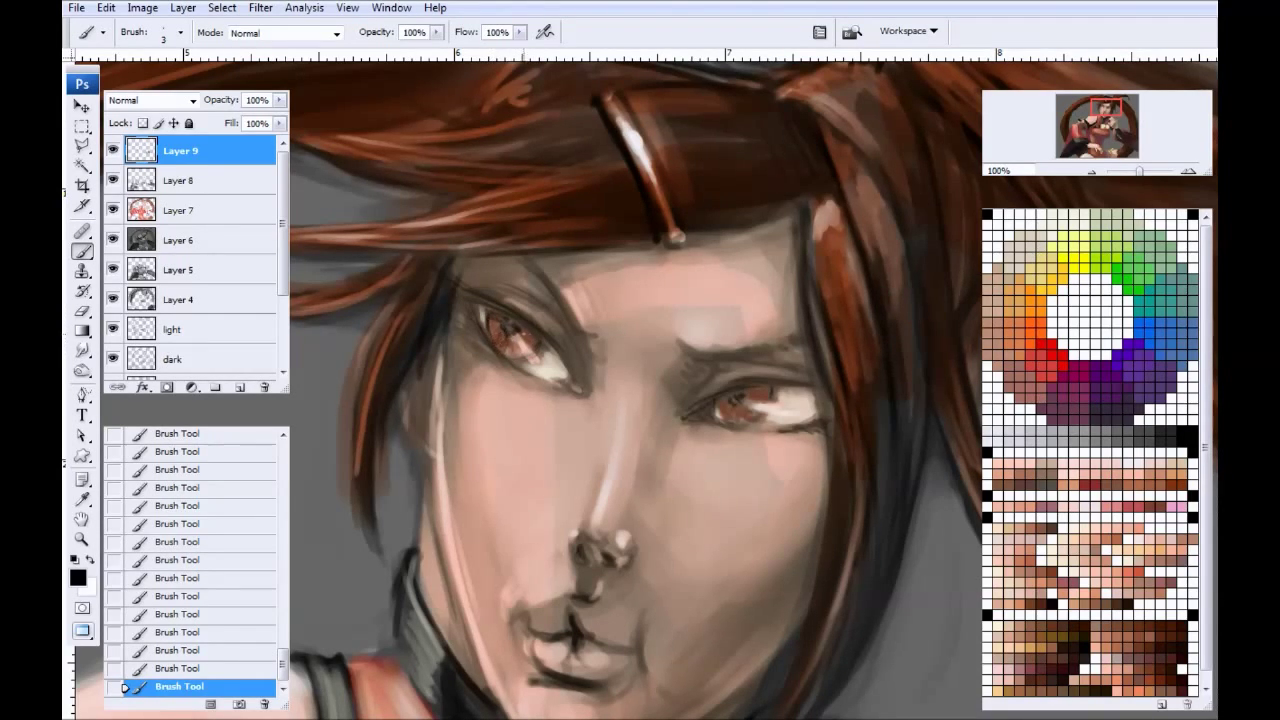
# Step: Outline the image-right eye in black and extend the image-left eye's upper lash line to its outer corner
pyautogui.moveTo(668, 400); pyautogui.dragTo(575, 382)
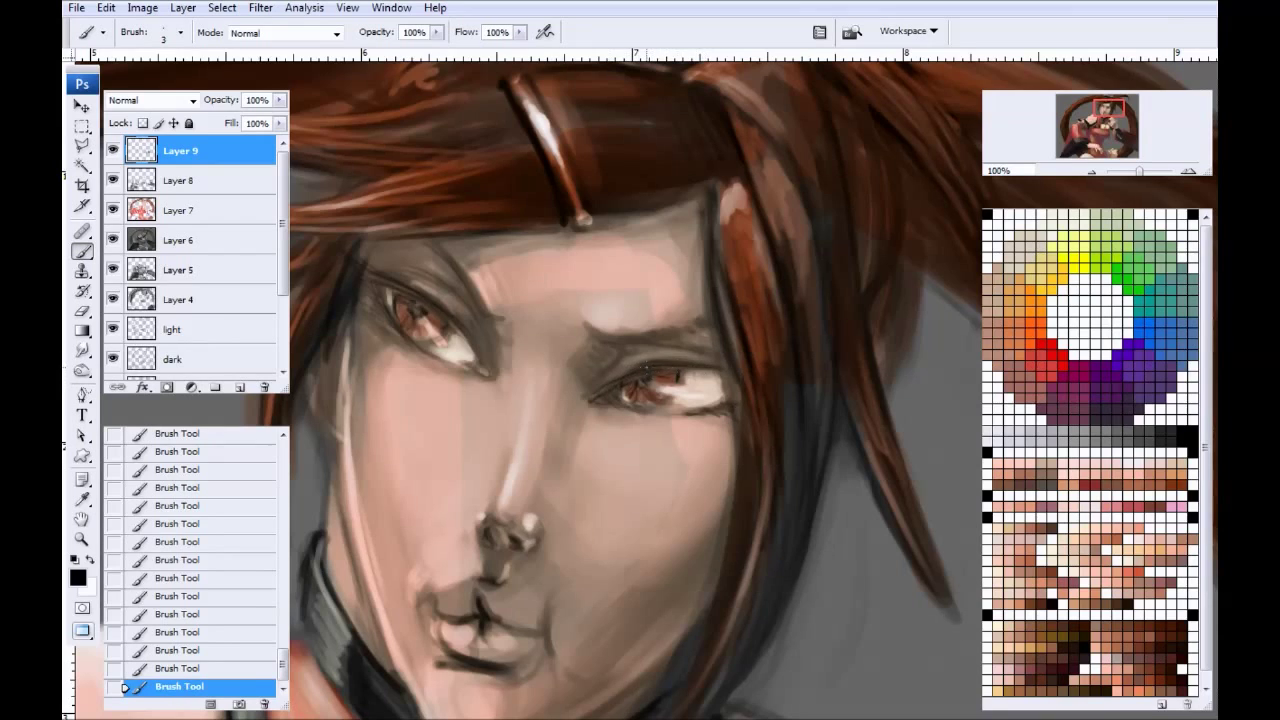
pyautogui.moveTo(662, 363); pyautogui.dragTo(591, 402)
pyautogui.moveTo(552, 396); pyautogui.dragTo(592, 405)
pyautogui.moveTo(449, 295); pyautogui.dragTo(467, 311)
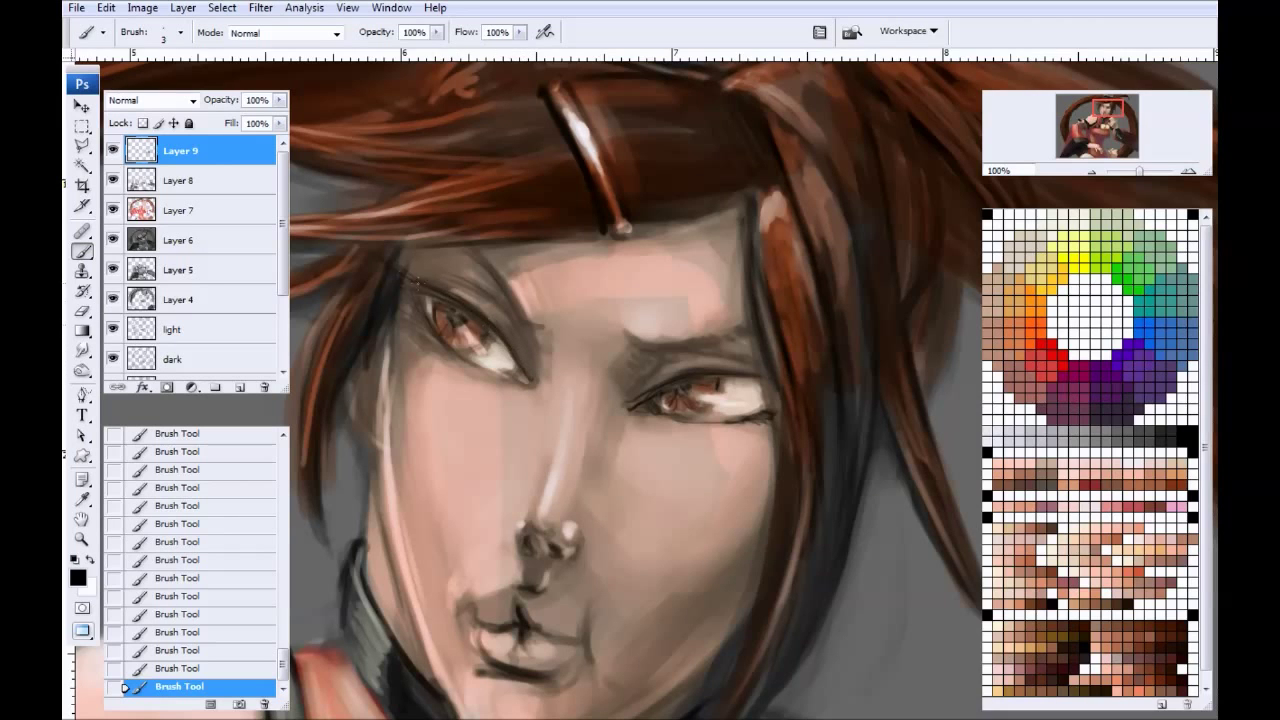
pyautogui.moveTo(446, 302); pyautogui.dragTo(406, 275)
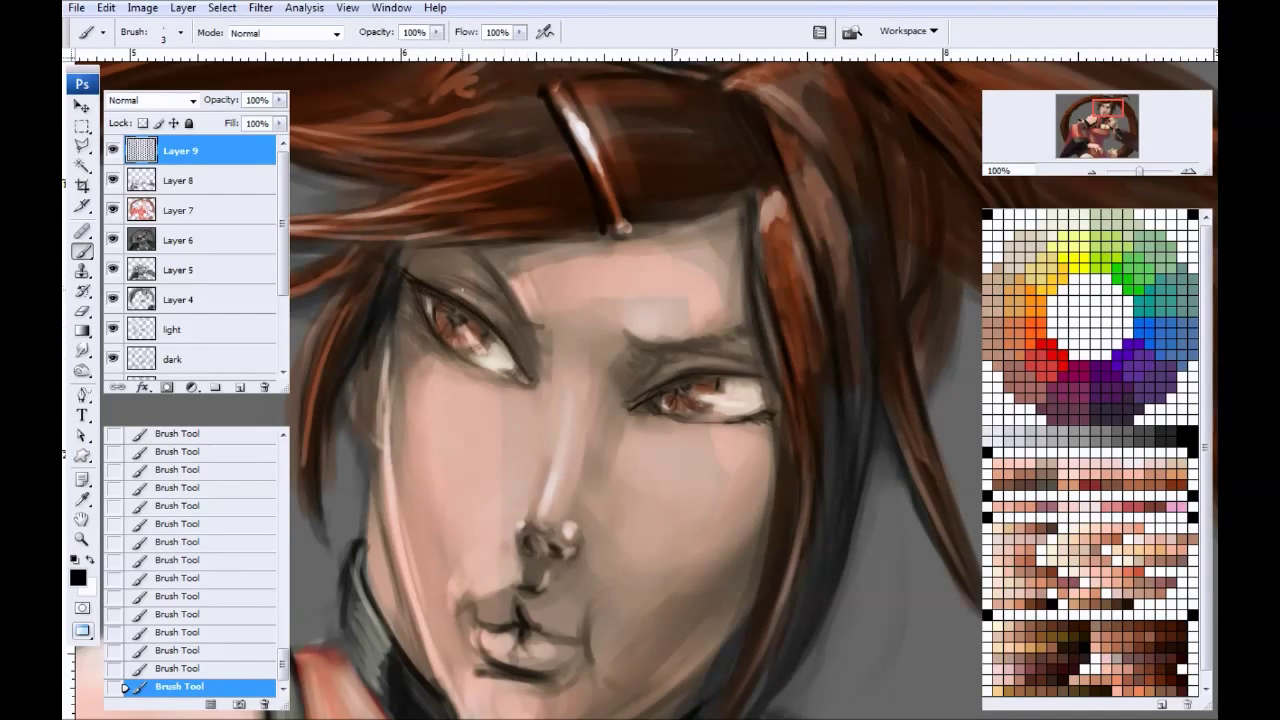
# Step: Define both eyebrows with fine black hair strokes
pyautogui.moveTo(468, 248); pyautogui.dragTo(531, 329)
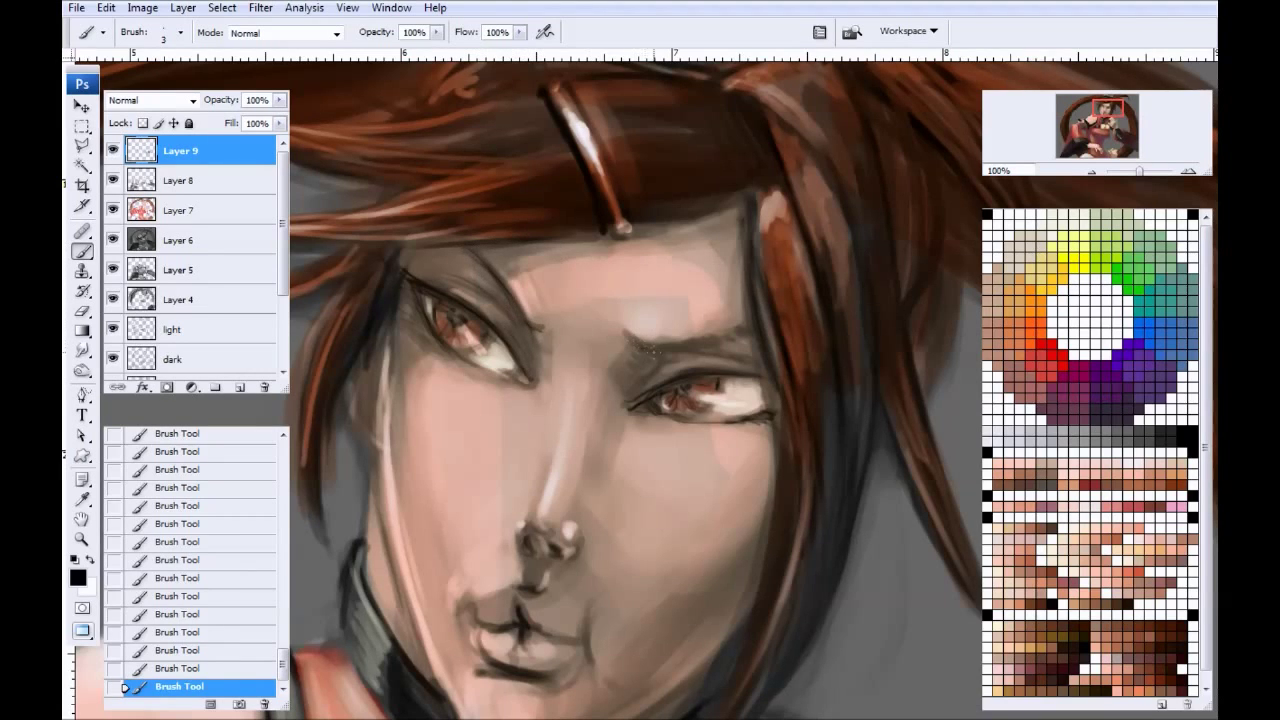
pyautogui.moveTo(676, 350); pyautogui.dragTo(705, 336)
pyautogui.moveTo(478, 279); pyautogui.dragTo(457, 315)
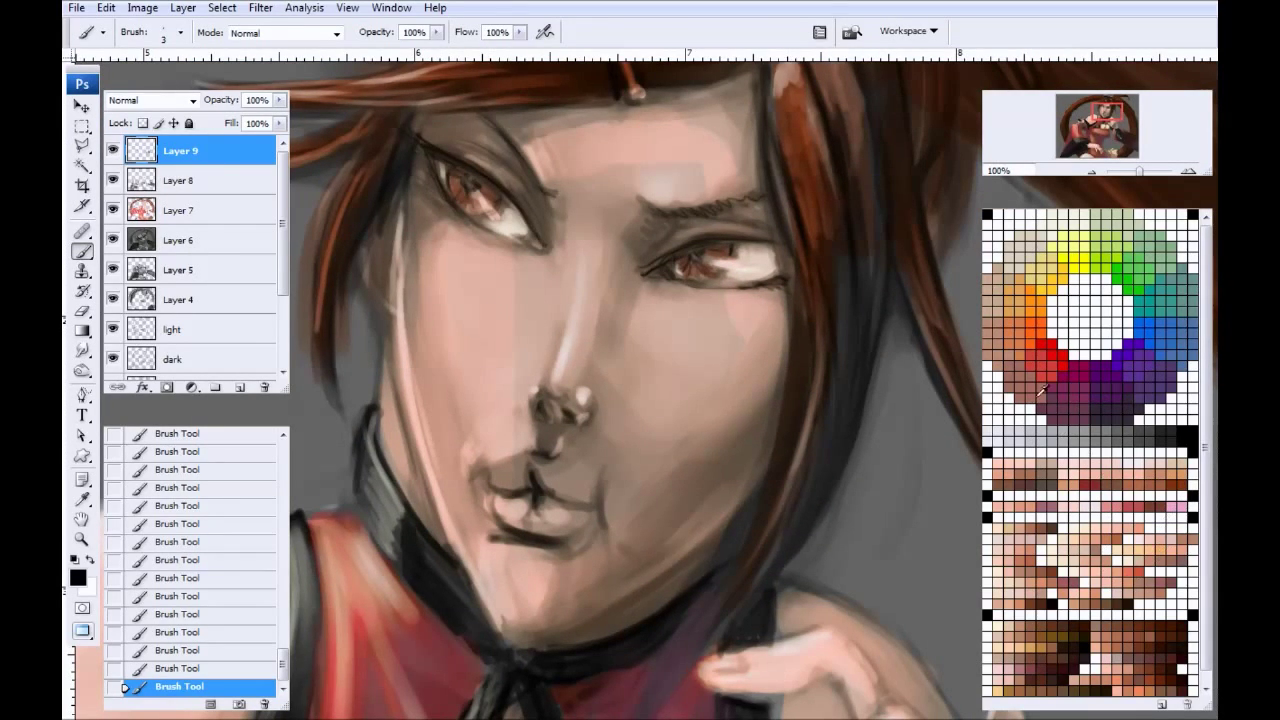
pyautogui.click(1053, 352)
pyautogui.moveTo(427, 315); pyautogui.dragTo(407, 345)
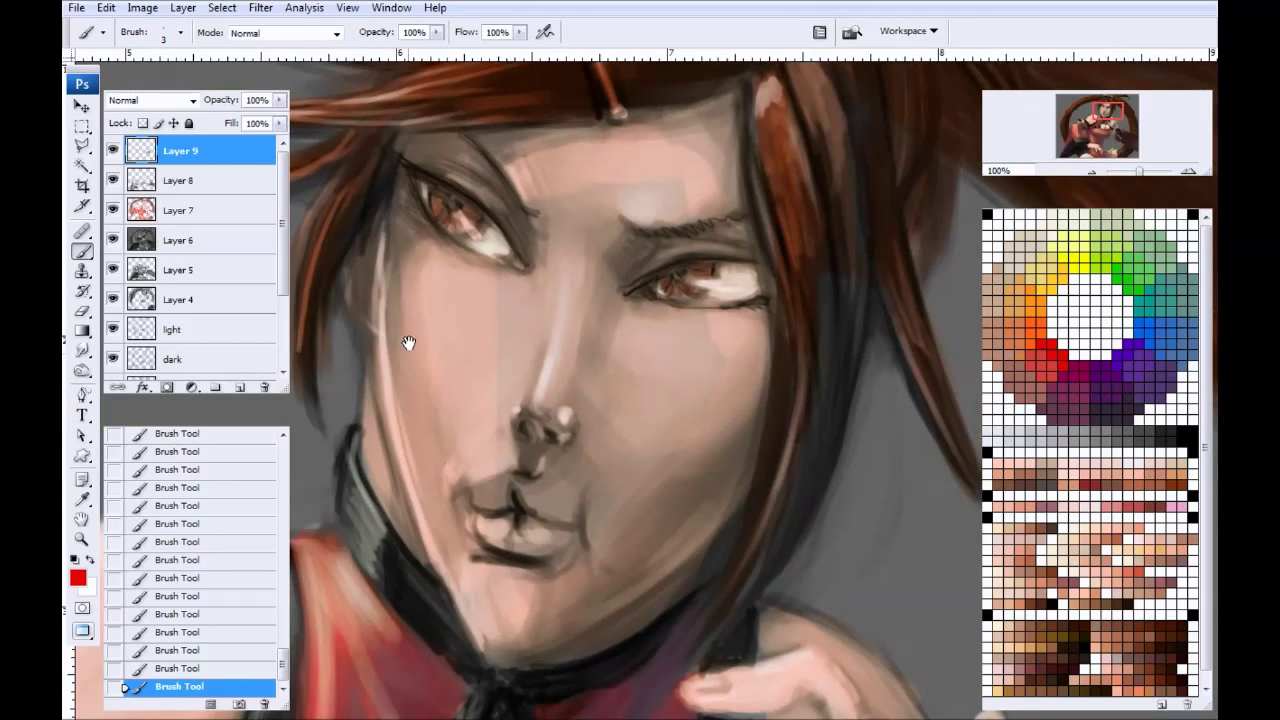
pyautogui.hotkey('ctrl', '-')
pyautogui.hotkey('ctrl', '-')
pyautogui.hotkey('ctrl', '+')
pyautogui.hotkey('ctrl', '+')
pyautogui.scroll(2, 423, 294)
pyautogui.click(1155, 330)
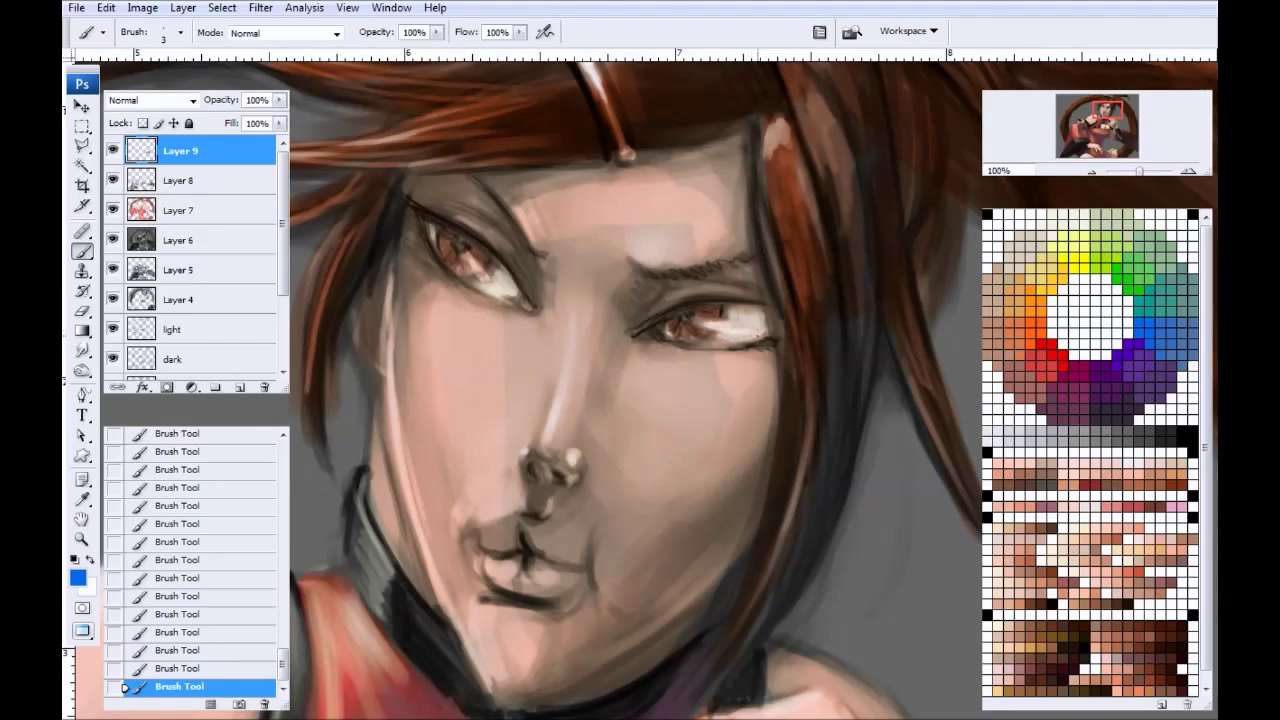
# Step: Choose near-white and add small highlights to both eyes with a size 4 brush
pyautogui.click(1012, 222)
pyautogui.moveTo(750, 331)
pyautogui.mouseDown()
pyautogui.moveTo(709, 338)
pyautogui.moveTo(716, 325)
pyautogui.mouseUp()
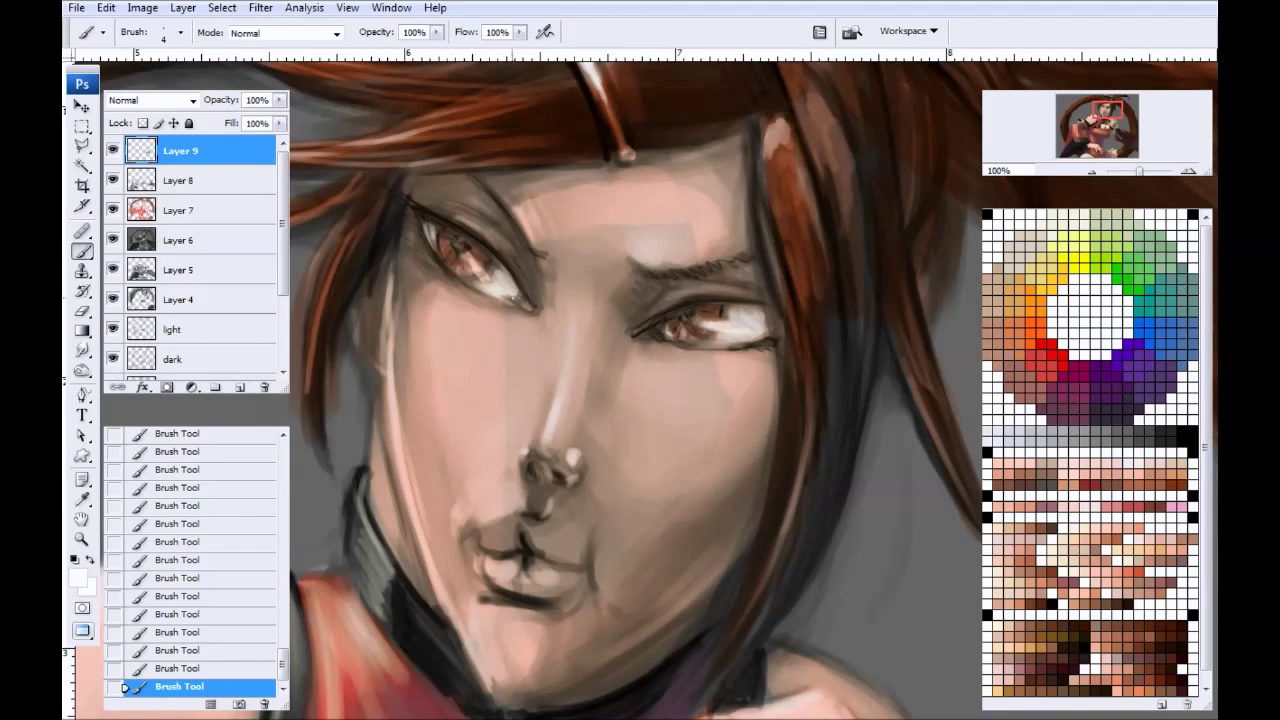
pyautogui.moveTo(533, 297); pyautogui.dragTo(528, 304)
# Step: Choose dark purple, undo the last three brush strokes, and shade the image-right eye with fine strokes
pyautogui.click(1080, 403)
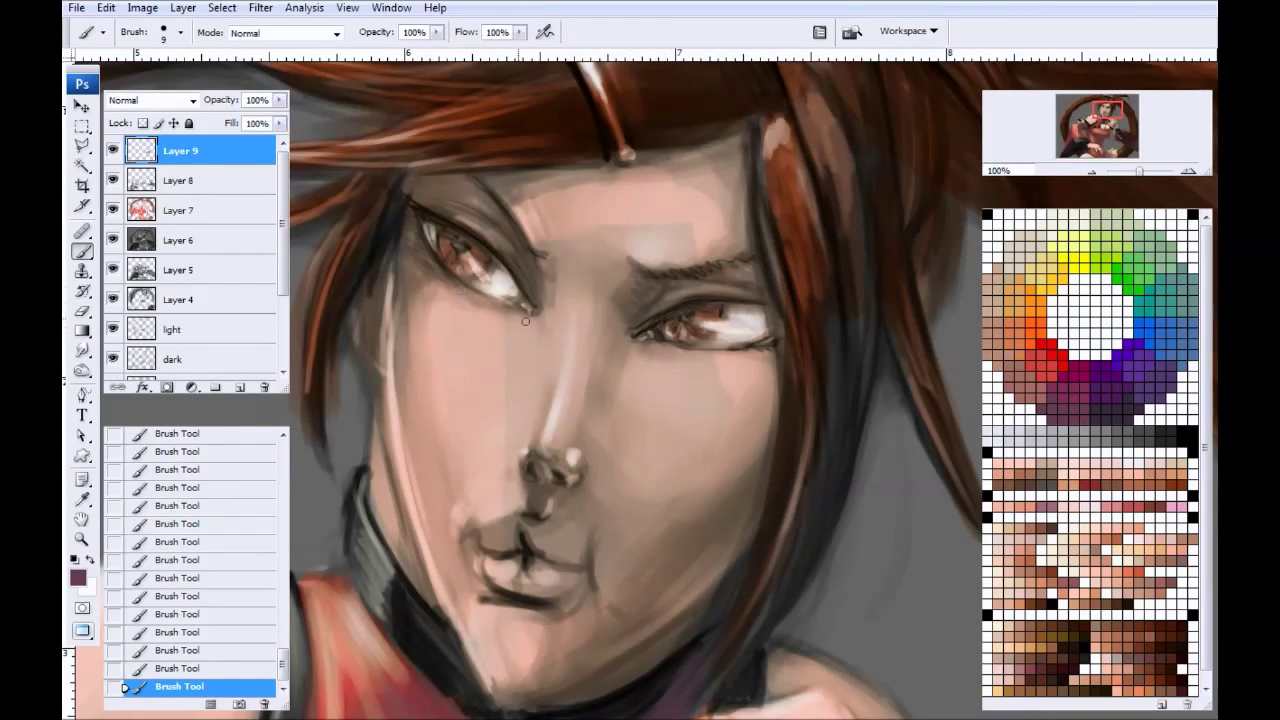
pyautogui.hotkey('ctrl', 'alt', 'z')
pyautogui.hotkey('ctrl', 'alt', 'z')
pyautogui.hotkey('ctrl', 'alt', 'z')
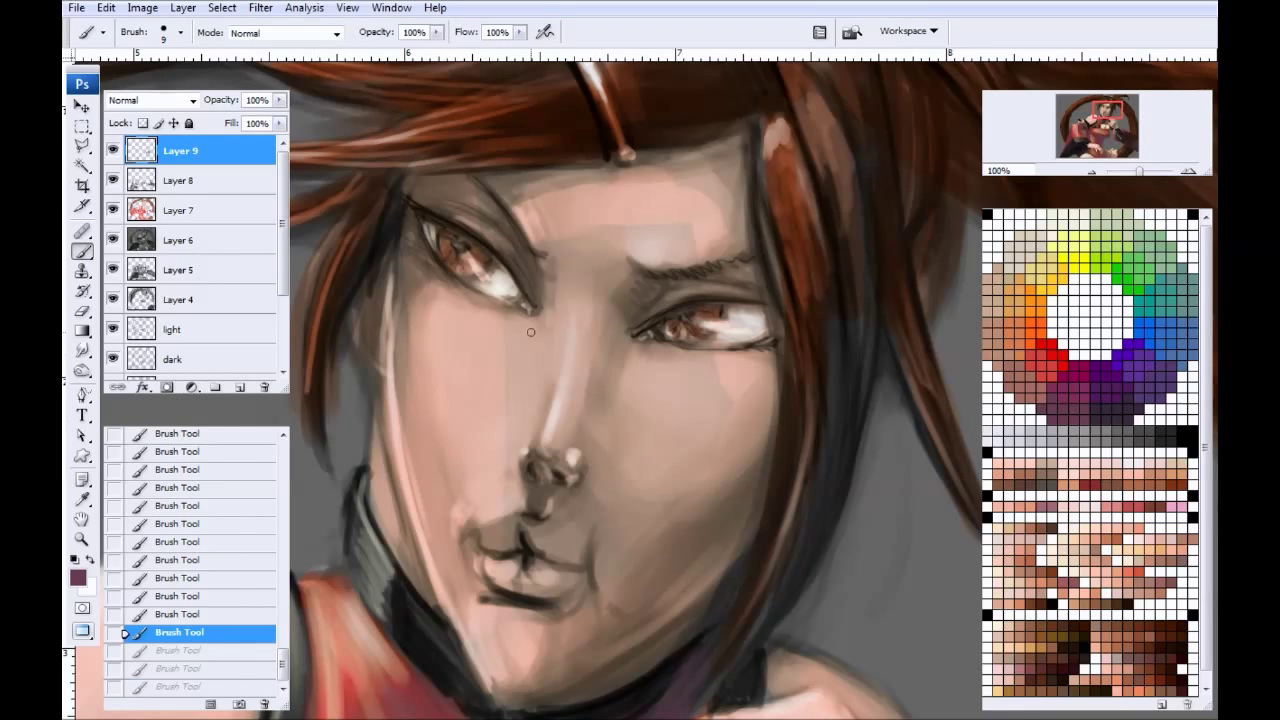
pyautogui.moveTo(715, 307); pyautogui.dragTo(659, 331)
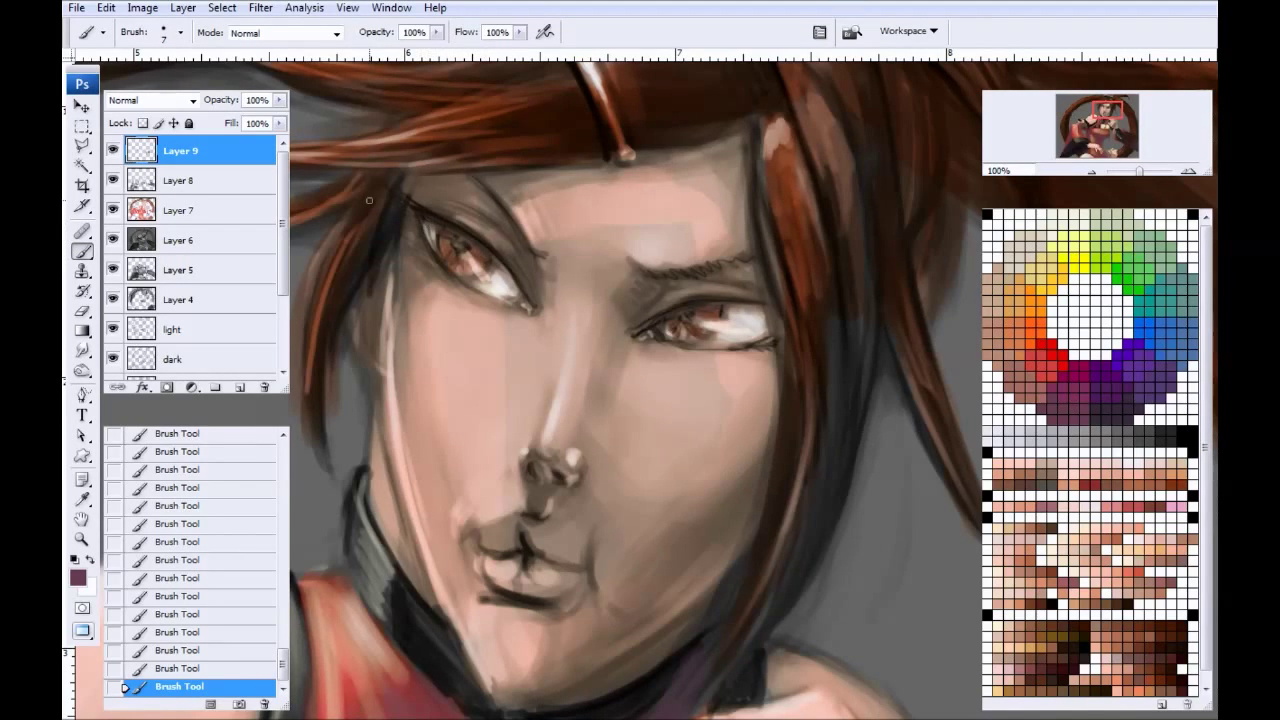
# Step: Choose a pale cream and add a small highlight beside the image-left eye with a size 9 brush
pyautogui.click(1044, 221)
pyautogui.press(']')
pyautogui.press(']')
pyautogui.press(']')
pyautogui.moveTo(488, 277); pyautogui.dragTo(490, 285)
pyautogui.hotkey('ctrl', '-')
pyautogui.hotkey('ctrl', '-')
pyautogui.hotkey('ctrl', '-')
pyautogui.hotkey('ctrl', '-')
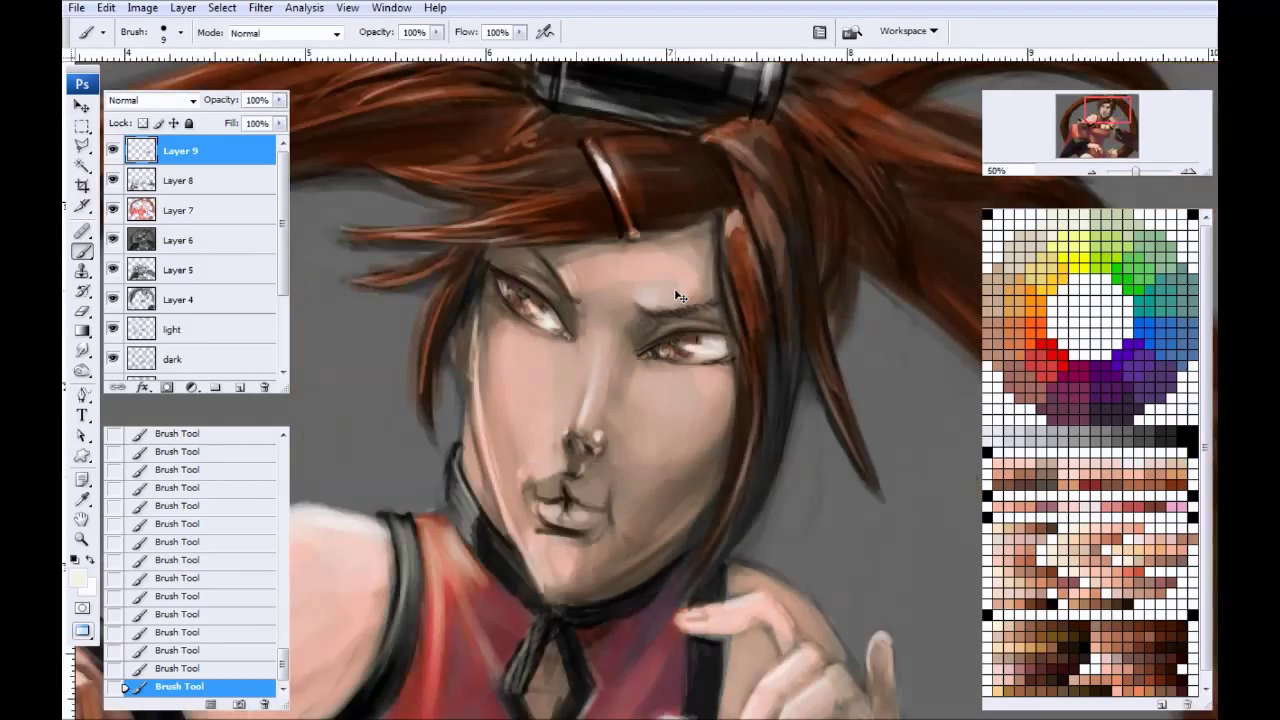
pyautogui.hotkey('ctrl', '+')
pyautogui.hotkey('ctrl', '+')
pyautogui.hotkey('ctrl', '+')
pyautogui.moveTo(583, 360); pyautogui.dragTo(435, 580)
pyautogui.moveTo(600, 115); pyautogui.dragTo(396, 238)
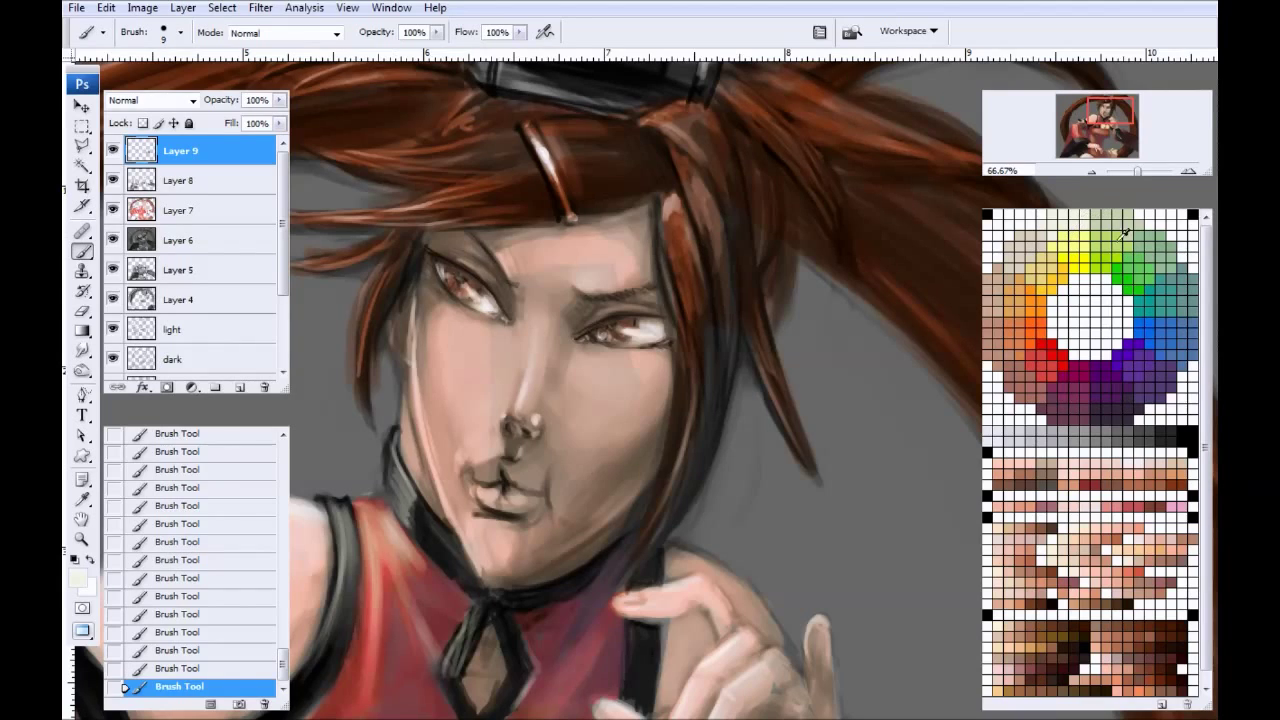
# Step: Choose bright red and brush a soft blush over both cheeks and the tip of the nose
pyautogui.click(1055, 350)
pyautogui.press(']')
pyautogui.press(']')
pyautogui.press(']')
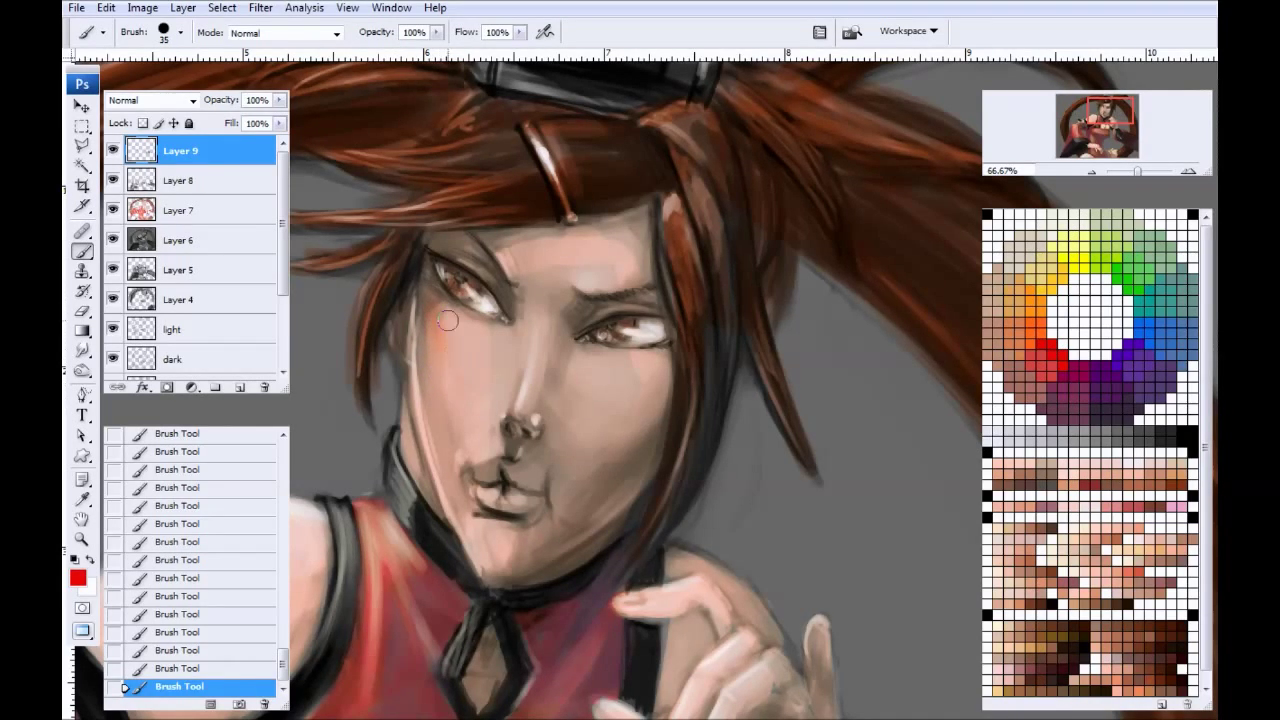
pyautogui.press(']')
pyautogui.moveTo(442, 374)
pyautogui.mouseDown()
pyautogui.moveTo(452, 377)
pyautogui.moveTo(453, 327)
pyautogui.moveTo(492, 367)
pyautogui.mouseUp()
pyautogui.moveTo(540, 418)
pyautogui.mouseDown()
pyautogui.moveTo(534, 403)
pyautogui.moveTo(508, 417)
pyautogui.moveTo(514, 377)
pyautogui.moveTo(491, 356)
pyautogui.mouseUp()
pyautogui.press(']')
pyautogui.press(']')
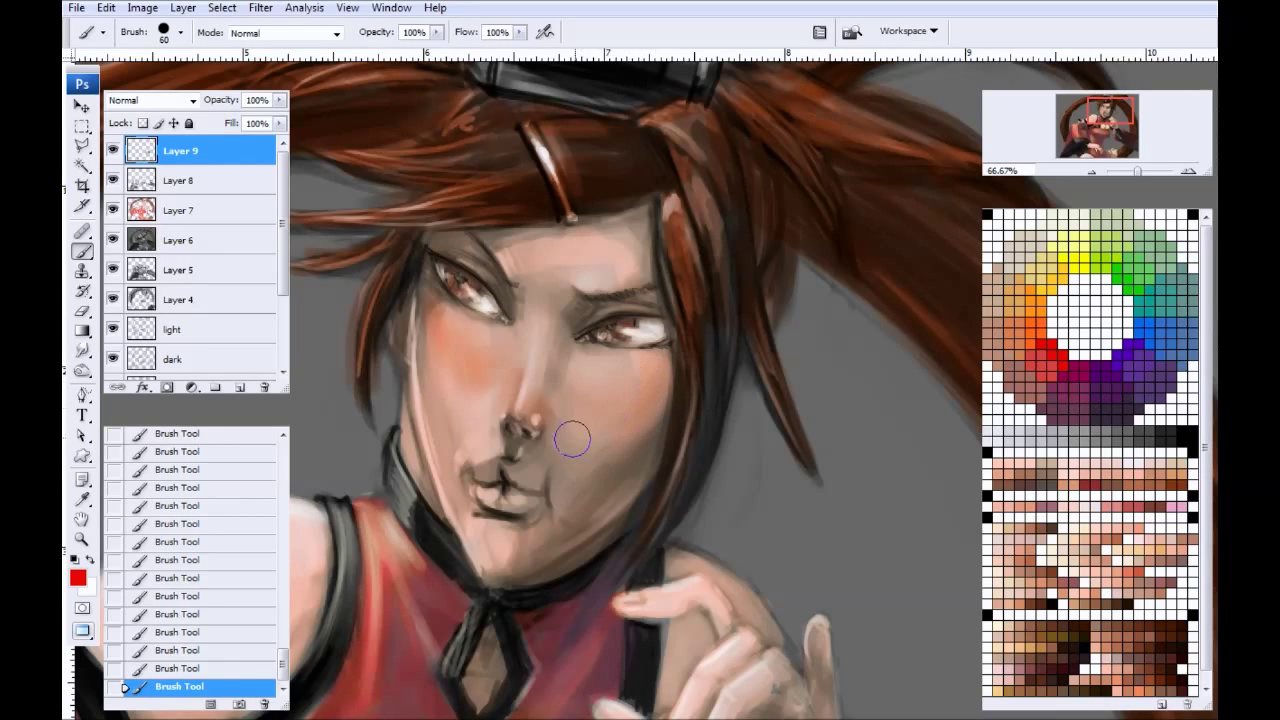
# Step: Tint the lips and chin warm red with a size 45 brush
pyautogui.press('[')
pyautogui.press('[')
pyautogui.moveTo(504, 501)
pyautogui.mouseDown()
pyautogui.moveTo(469, 492)
pyautogui.moveTo(505, 470)
pyautogui.moveTo(472, 468)
pyautogui.mouseUp()
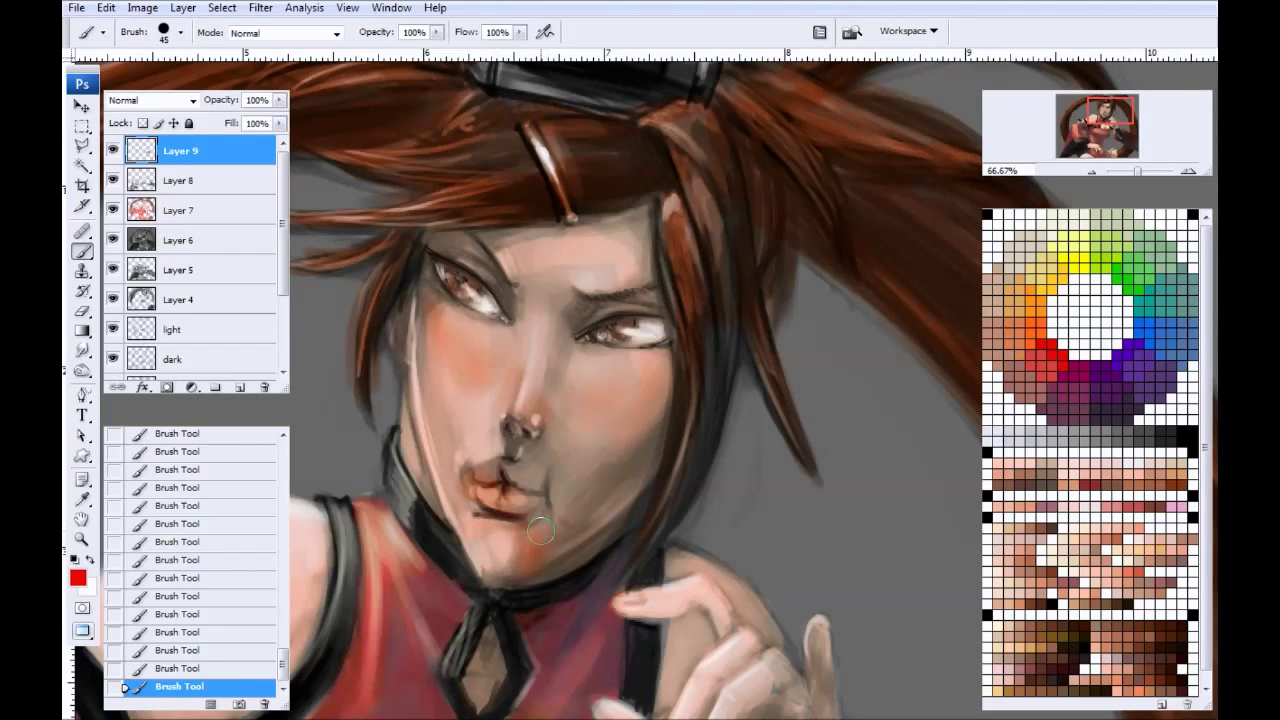
# Step: Try red along the image-right jawline, undo the last three strokes, and retint the jaw lightly
pyautogui.moveTo(455, 325); pyautogui.dragTo(482, 188)
pyautogui.moveTo(605, 382); pyautogui.dragTo(686, 314)
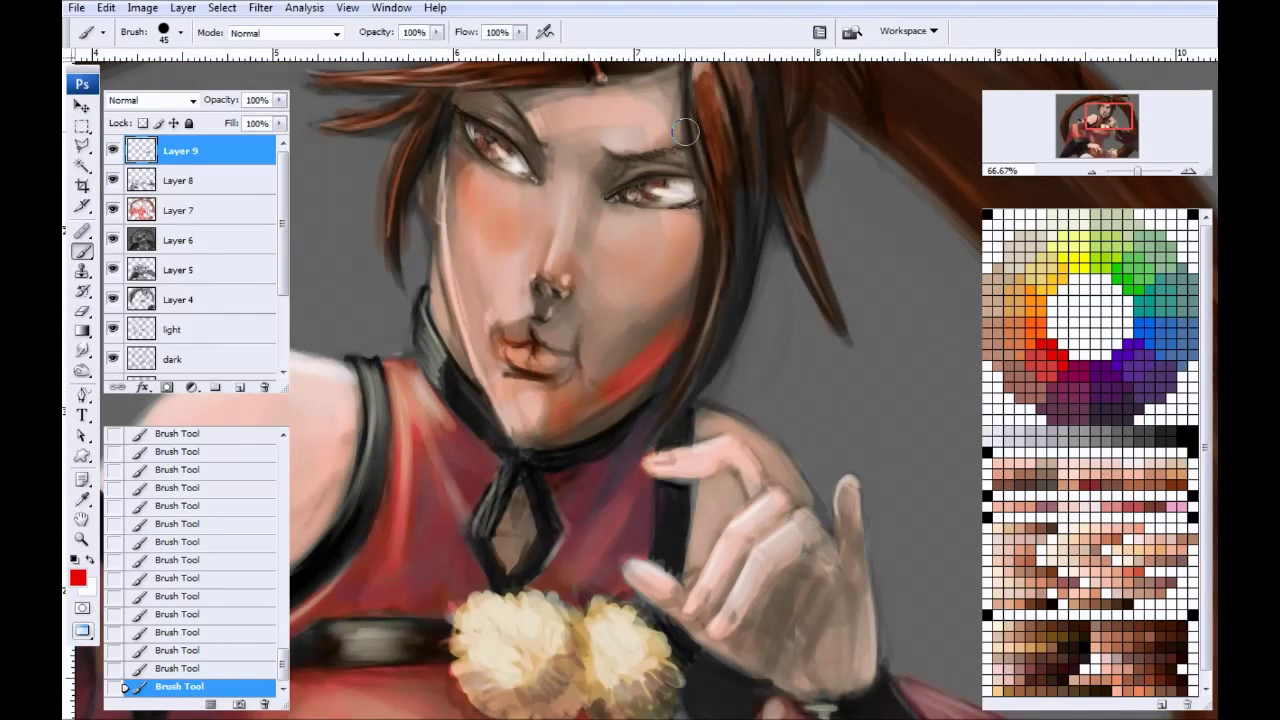
pyautogui.hotkey('ctrl', 'alt', 'z')
pyautogui.hotkey('ctrl', 'alt', 'z')
pyautogui.hotkey('ctrl', 'alt', 'z')
pyautogui.moveTo(600, 385); pyautogui.dragTo(704, 281)
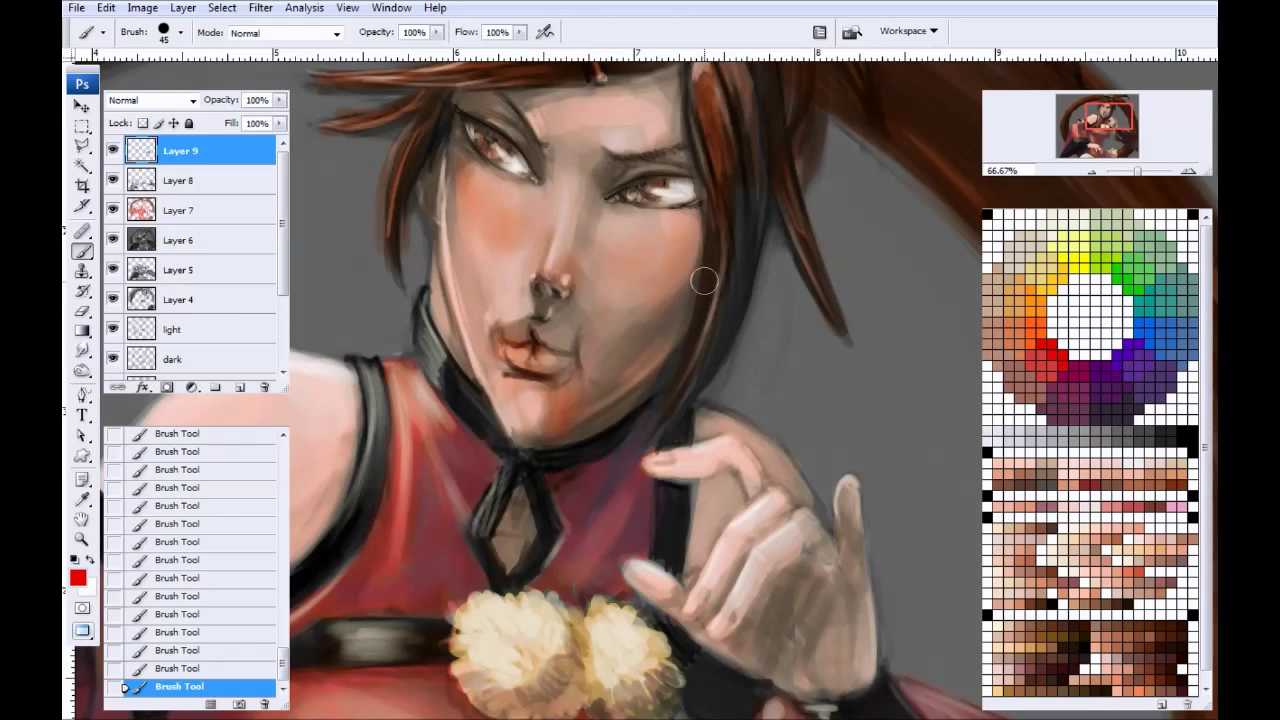
# Step: Warm the face's skin tones with soft red strokes, varying the brush from size 30 up to 125
pyautogui.press('[')
pyautogui.press('[')
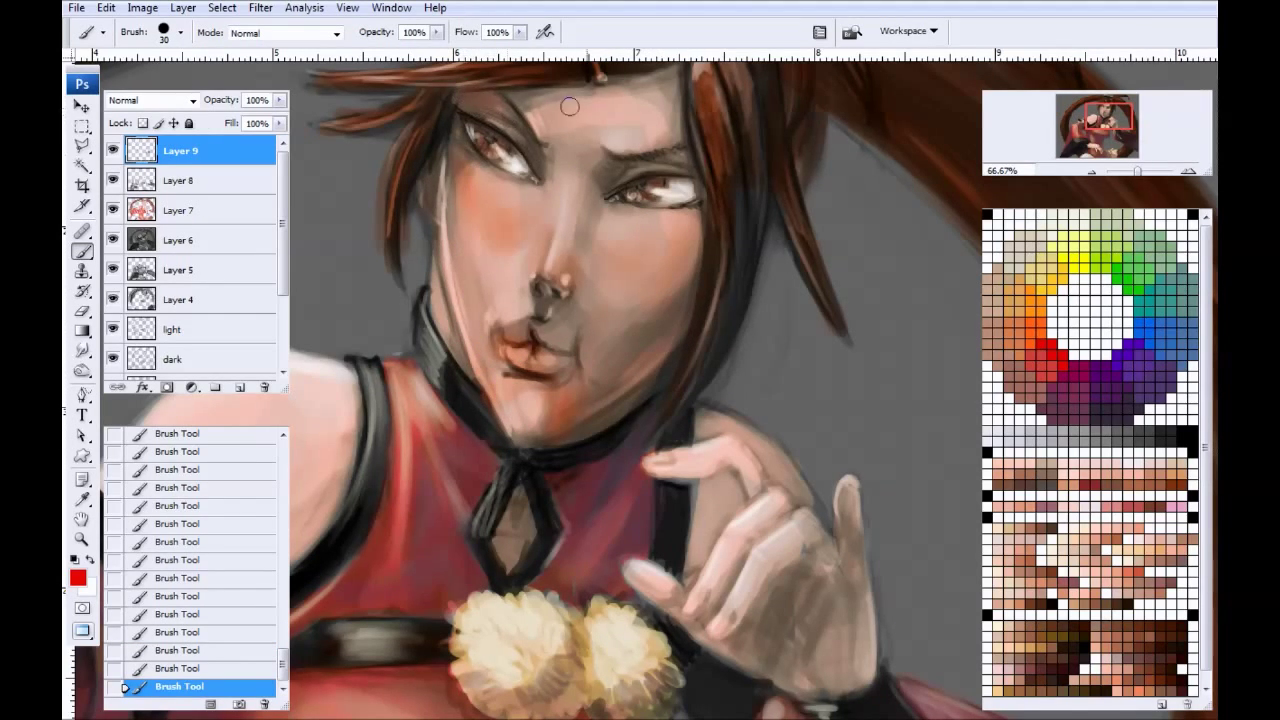
pyautogui.moveTo(427, 374); pyautogui.dragTo(513, 352)
pyautogui.press(']')
pyautogui.press(']')
pyautogui.press(']')
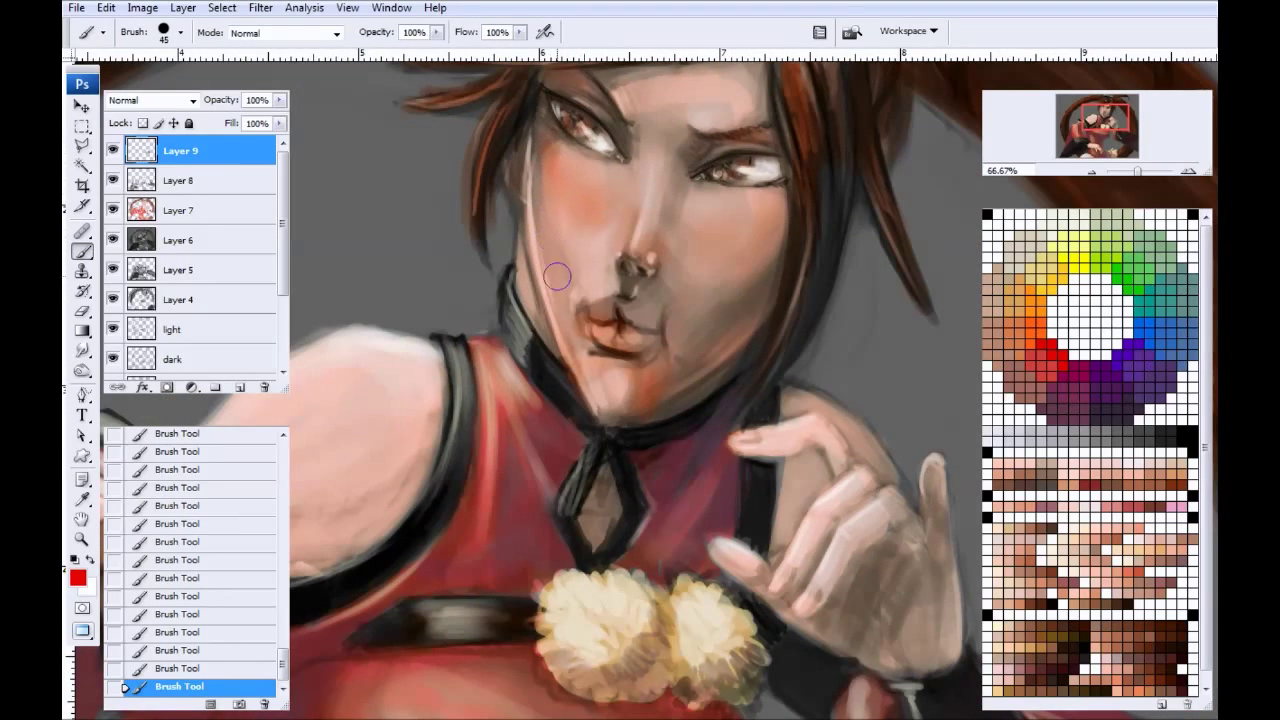
pyautogui.press(']')
pyautogui.press(']')
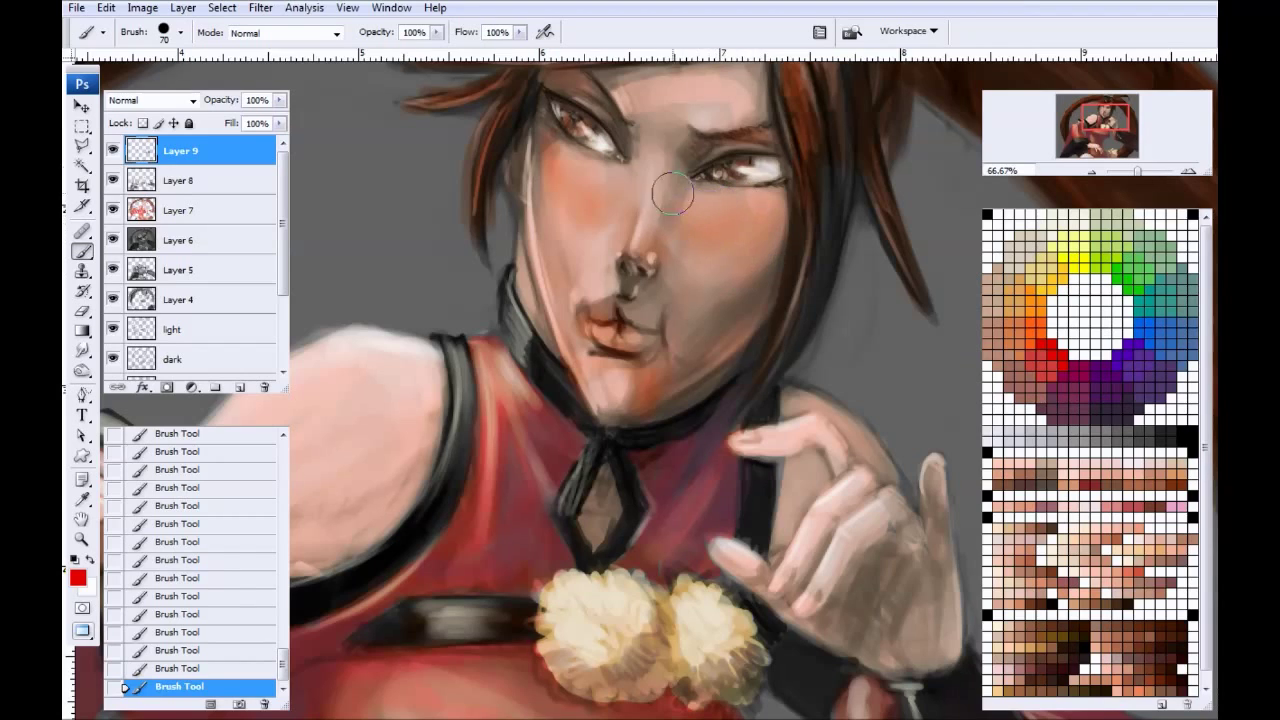
pyautogui.moveTo(698, 88); pyautogui.dragTo(675, 169)
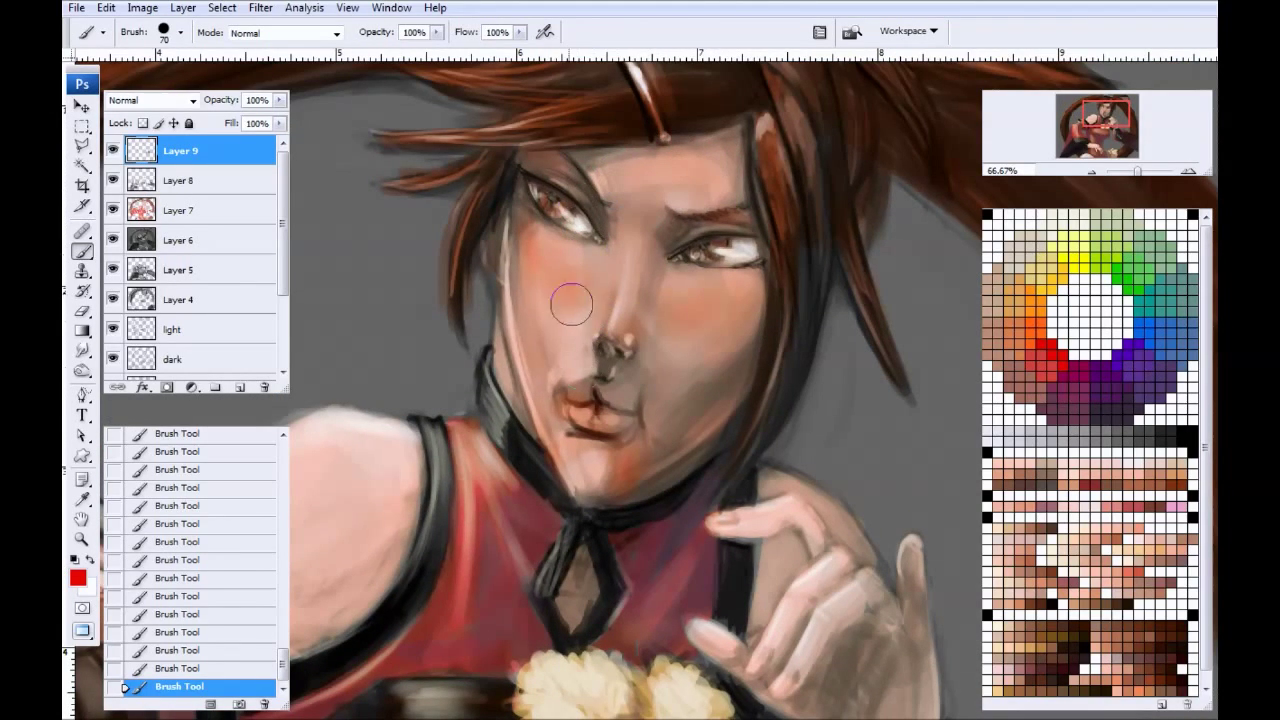
pyautogui.press(']')
pyautogui.press(']')
pyautogui.press(']')
pyautogui.press(']')
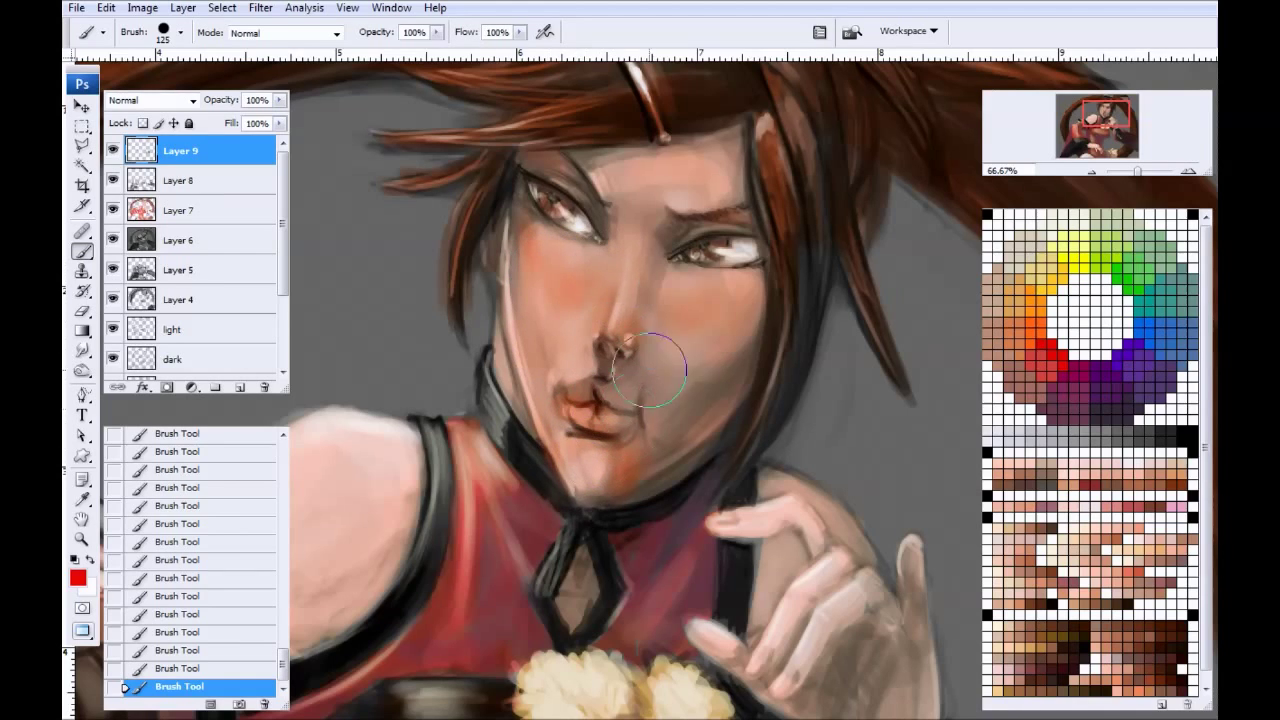
# Step: Redden the nostrils with a small brush and strengthen the blush on both cheeks with a size 60 brush
pyautogui.press('[')
pyautogui.press('[')
pyautogui.press('[')
pyautogui.press('[')
pyautogui.press('[')
pyautogui.press('[')
pyautogui.moveTo(630, 343); pyautogui.dragTo(605, 339)
pyautogui.press(']')
pyautogui.press(']')
pyautogui.moveTo(755, 341)
pyautogui.mouseDown()
pyautogui.moveTo(753, 305)
pyautogui.moveTo(730, 321)
pyautogui.moveTo(685, 321)
pyautogui.mouseUp()
# Step: Choose pale cream and highlight the forehead above the image-right brow and the bridge of the nose
pyautogui.click(1066, 222)
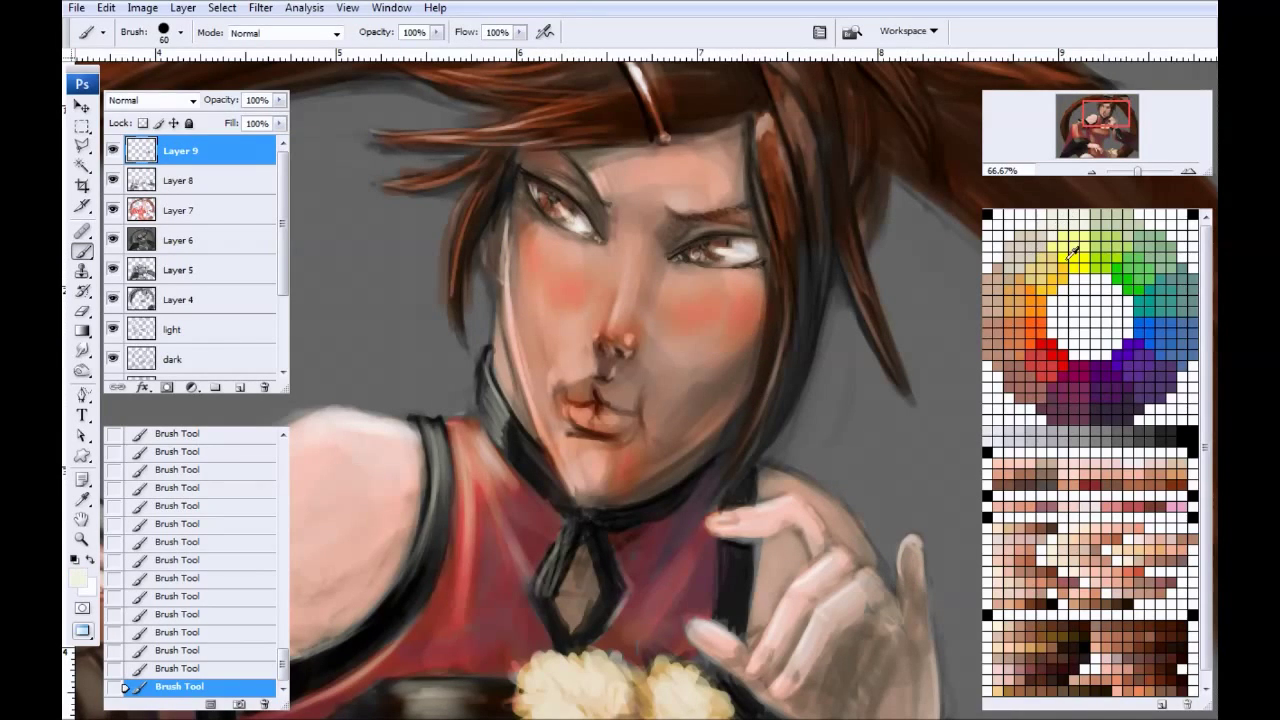
pyautogui.press('[')
pyautogui.press(']')
pyautogui.press(']')
pyautogui.moveTo(678, 205)
pyautogui.mouseDown()
pyautogui.moveTo(701, 158)
pyautogui.moveTo(703, 195)
pyautogui.moveTo(710, 114)
pyautogui.moveTo(687, 204)
pyautogui.moveTo(725, 154)
pyautogui.moveTo(715, 167)
pyautogui.moveTo(692, 67)
pyautogui.moveTo(611, 158)
pyautogui.moveTo(689, 153)
pyautogui.moveTo(671, 183)
pyautogui.moveTo(653, 172)
pyautogui.moveTo(619, 196)
pyautogui.mouseUp()
pyautogui.press('[')
pyautogui.press('[')
pyautogui.press('[')
pyautogui.moveTo(627, 281)
pyautogui.mouseDown()
pyautogui.moveTo(612, 324)
pyautogui.moveTo(634, 229)
pyautogui.moveTo(612, 327)
pyautogui.mouseUp()
pyautogui.press('[')
pyautogui.moveTo(627, 250); pyautogui.dragTo(593, 337)
pyautogui.press('[')
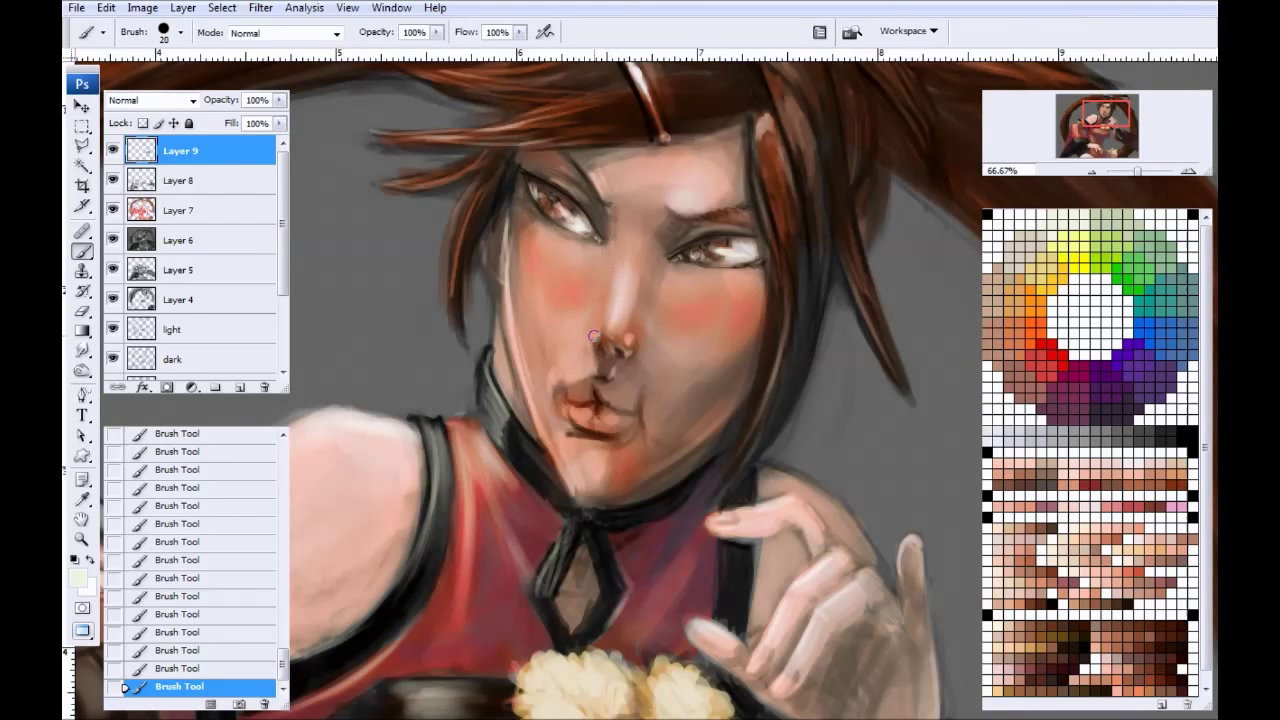
# Step: Add fine cream highlights to both eyelids and above the upper lip with a size 10 brush
pyautogui.moveTo(562, 182); pyautogui.dragTo(592, 212)
pyautogui.moveTo(727, 227); pyautogui.dragTo(706, 229)
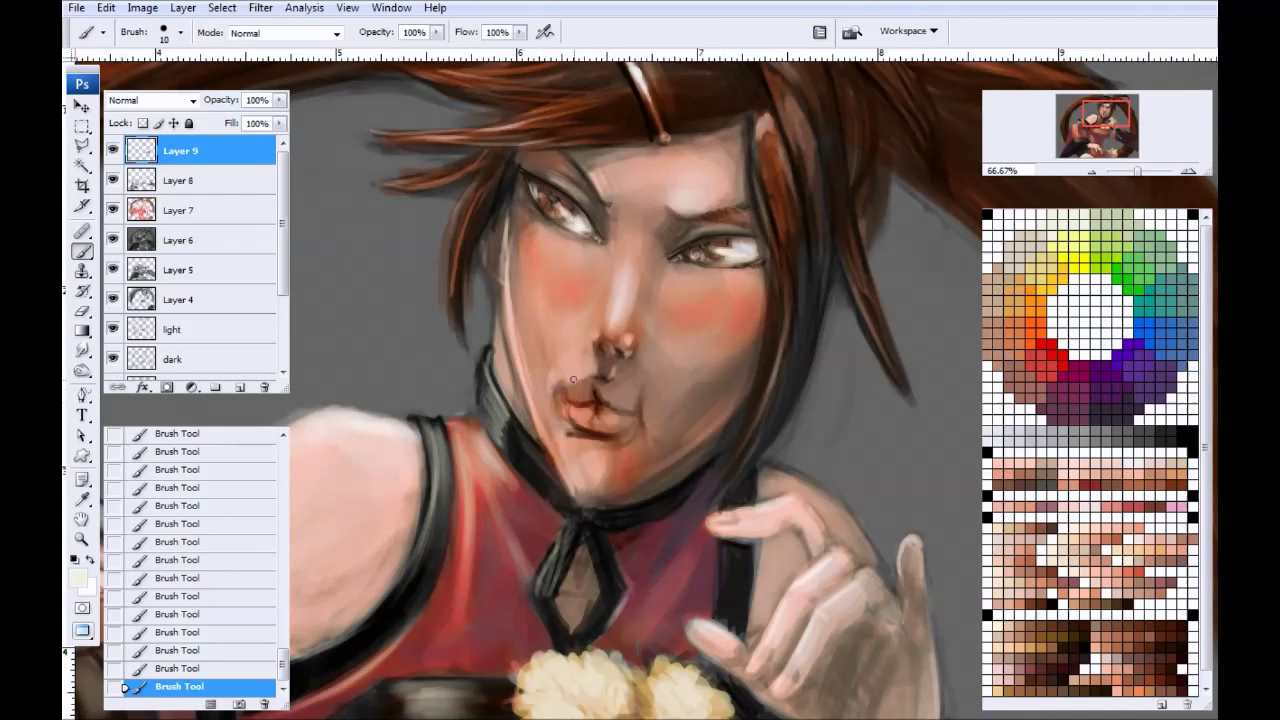
pyautogui.moveTo(593, 373); pyautogui.dragTo(579, 370)
# Step: Enlarge the brush and lay broad, soft cream highlights over the inner part of both cheeks
pyautogui.press(']')
pyautogui.press(']')
pyautogui.press(']')
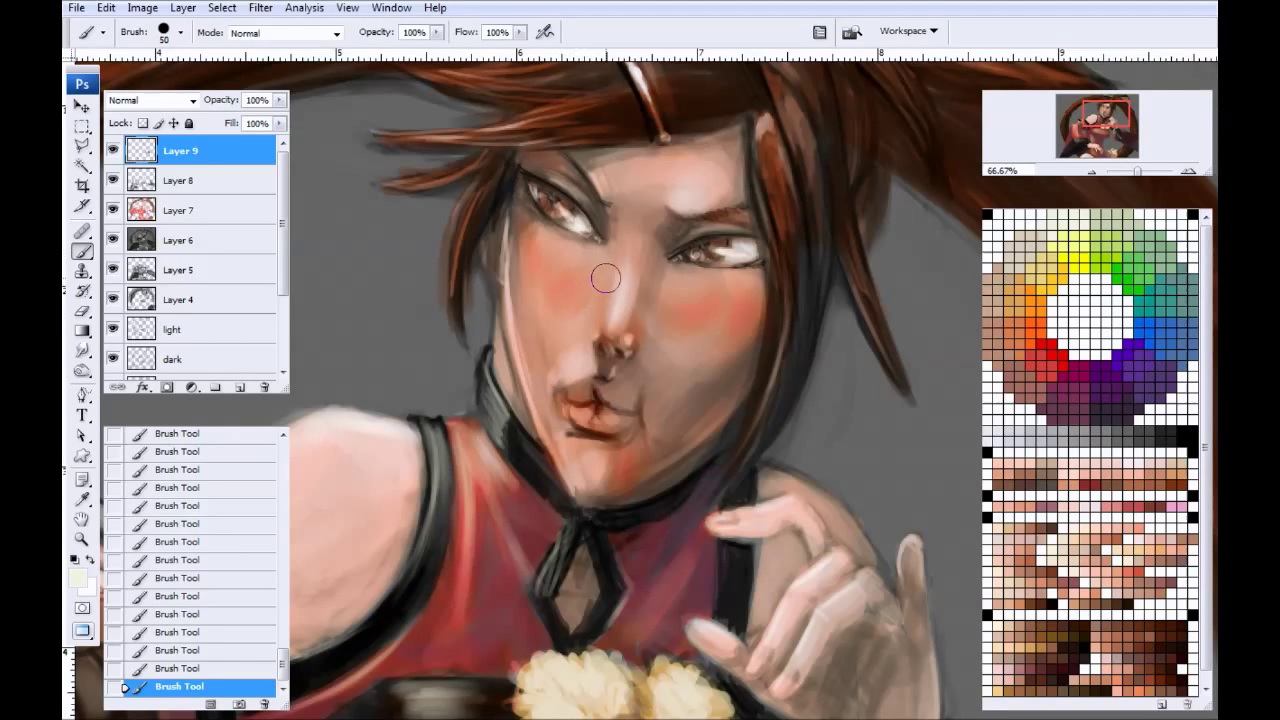
pyautogui.press(']')
pyautogui.press(']')
pyautogui.moveTo(598, 271)
pyautogui.mouseDown()
pyautogui.moveTo(565, 281)
pyautogui.moveTo(596, 275)
pyautogui.moveTo(583, 262)
pyautogui.moveTo(548, 285)
pyautogui.moveTo(553, 269)
pyautogui.moveTo(537, 268)
pyautogui.moveTo(575, 273)
pyautogui.mouseUp()
pyautogui.moveTo(676, 266)
pyautogui.mouseDown()
pyautogui.moveTo(686, 313)
pyautogui.moveTo(670, 289)
pyautogui.moveTo(691, 286)
pyautogui.moveTo(722, 323)
pyautogui.moveTo(683, 292)
pyautogui.moveTo(736, 315)
pyautogui.moveTo(661, 279)
pyautogui.moveTo(738, 323)
pyautogui.moveTo(661, 271)
pyautogui.moveTo(753, 318)
pyautogui.moveTo(617, 240)
pyautogui.moveTo(659, 257)
pyautogui.moveTo(659, 286)
pyautogui.moveTo(658, 267)
pyautogui.moveTo(693, 287)
pyautogui.moveTo(671, 277)
pyautogui.moveTo(679, 300)
pyautogui.moveTo(541, 289)
pyautogui.moveTo(656, 287)
pyautogui.moveTo(699, 344)
pyautogui.moveTo(665, 334)
pyautogui.moveTo(668, 293)
pyautogui.moveTo(742, 333)
pyautogui.moveTo(703, 289)
pyautogui.moveTo(697, 323)
pyautogui.moveTo(655, 297)
pyautogui.moveTo(674, 331)
pyautogui.mouseUp()
# Step: Paint glossy cream highlights on the lower lip, upper lip edge and nostril with a size 9 brush
pyautogui.press('[')
pyautogui.press('[')
pyautogui.press('[')
pyautogui.press('[')
pyautogui.press('[')
pyautogui.press('[')
pyautogui.press(']')
pyautogui.press(']')
pyautogui.press(']')
pyautogui.press(']')
pyautogui.press(']')
pyautogui.press('[')
pyautogui.press('[')
pyautogui.press('[')
pyautogui.press('[')
pyautogui.press('[')
pyautogui.press('[')
pyautogui.press('[')
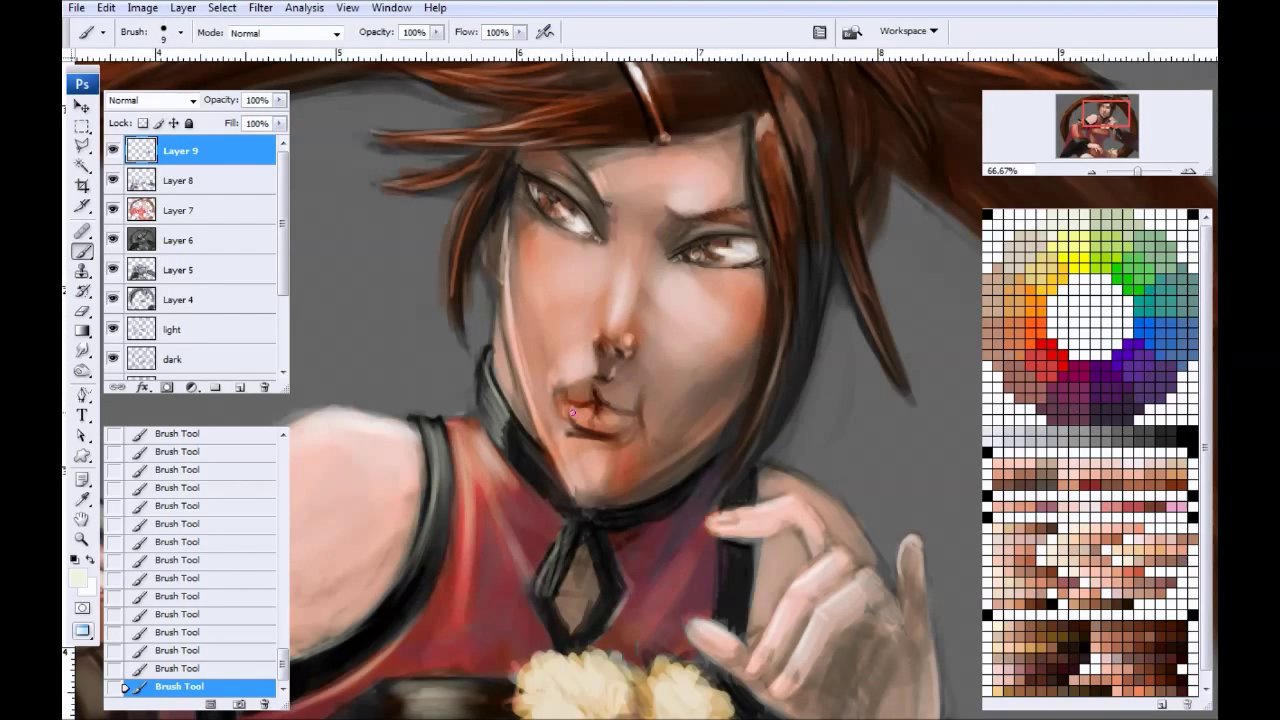
pyautogui.moveTo(608, 420); pyautogui.dragTo(597, 421)
pyautogui.moveTo(562, 385); pyautogui.dragTo(555, 379)
pyautogui.click(608, 333)
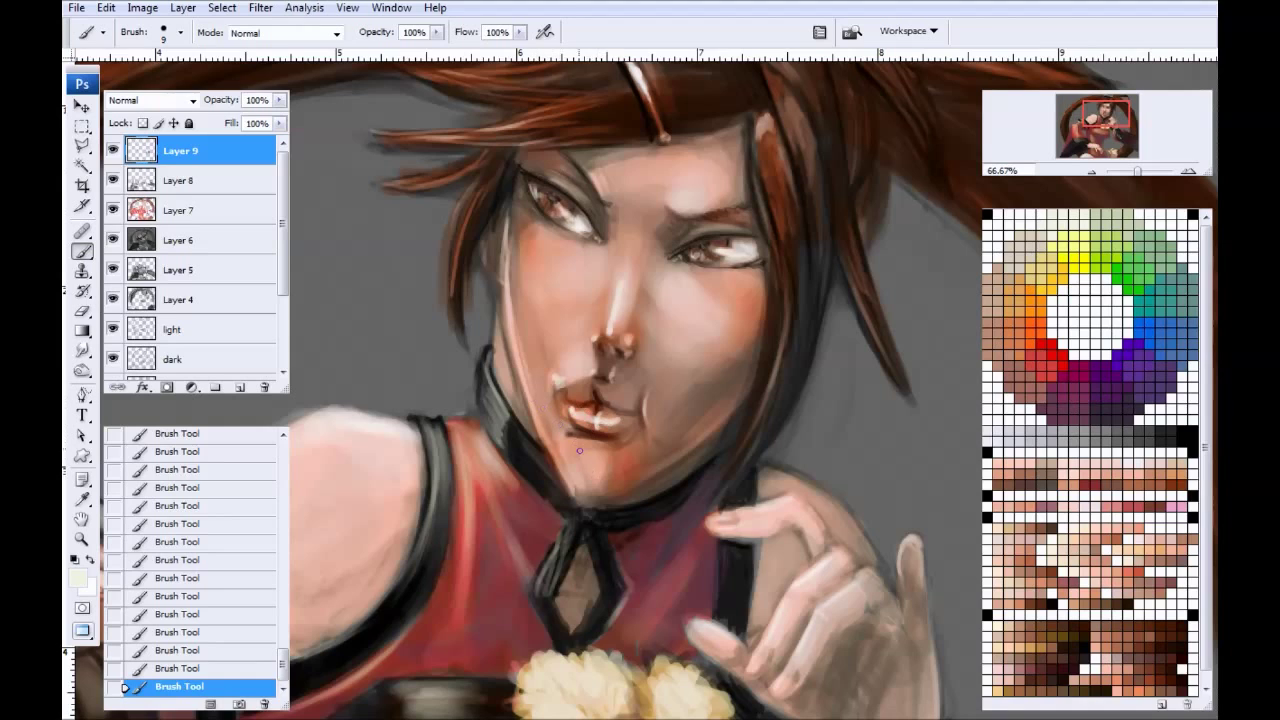
# Step: Highlight the chin and run a thin cream rim light down the image-left edge of the face
pyautogui.press(']')
pyautogui.moveTo(580, 480); pyautogui.dragTo(575, 463)
pyautogui.press('[')
pyautogui.moveTo(507, 213)
pyautogui.mouseDown()
pyautogui.moveTo(525, 374)
pyautogui.moveTo(512, 342)
pyautogui.moveTo(529, 330)
pyautogui.moveTo(571, 487)
pyautogui.mouseUp()
pyautogui.moveTo(511, 200); pyautogui.dragTo(506, 272)
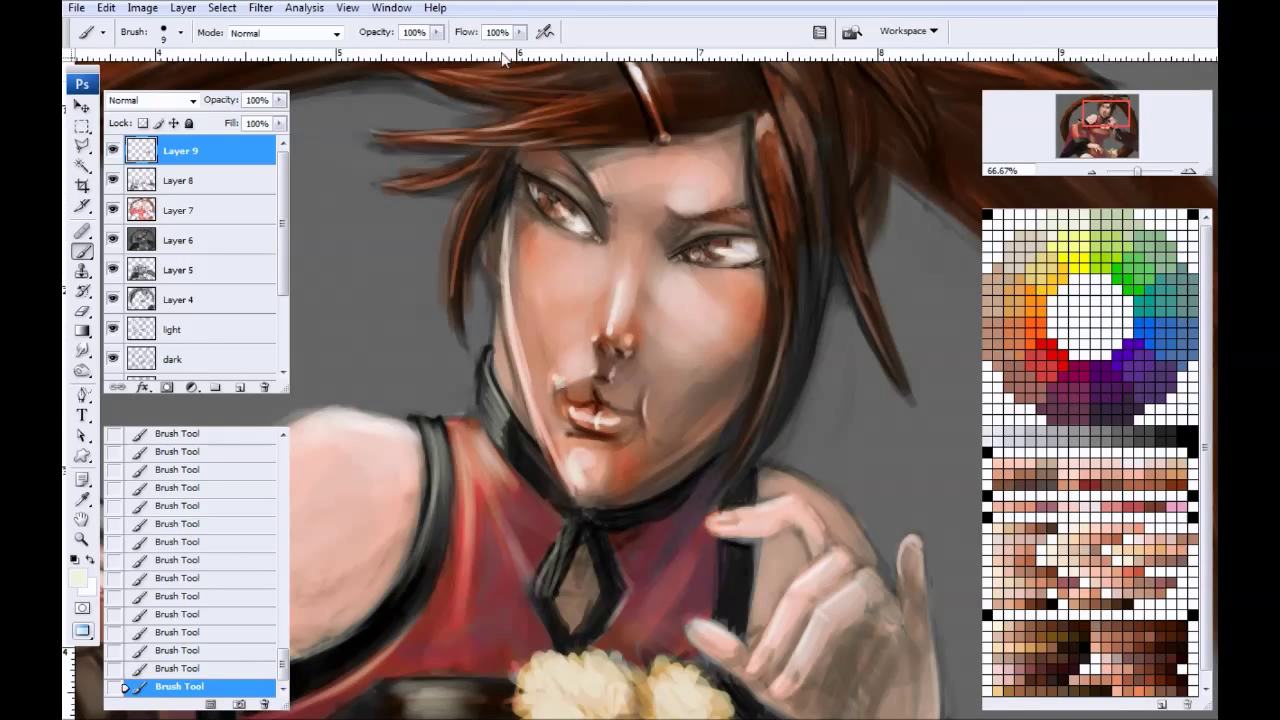
# Step: Choose dark purple and shade the eyelids, the image-left edge of the face and the area under the nose
pyautogui.click(1106, 419)
pyautogui.press(']')
pyautogui.press(']')
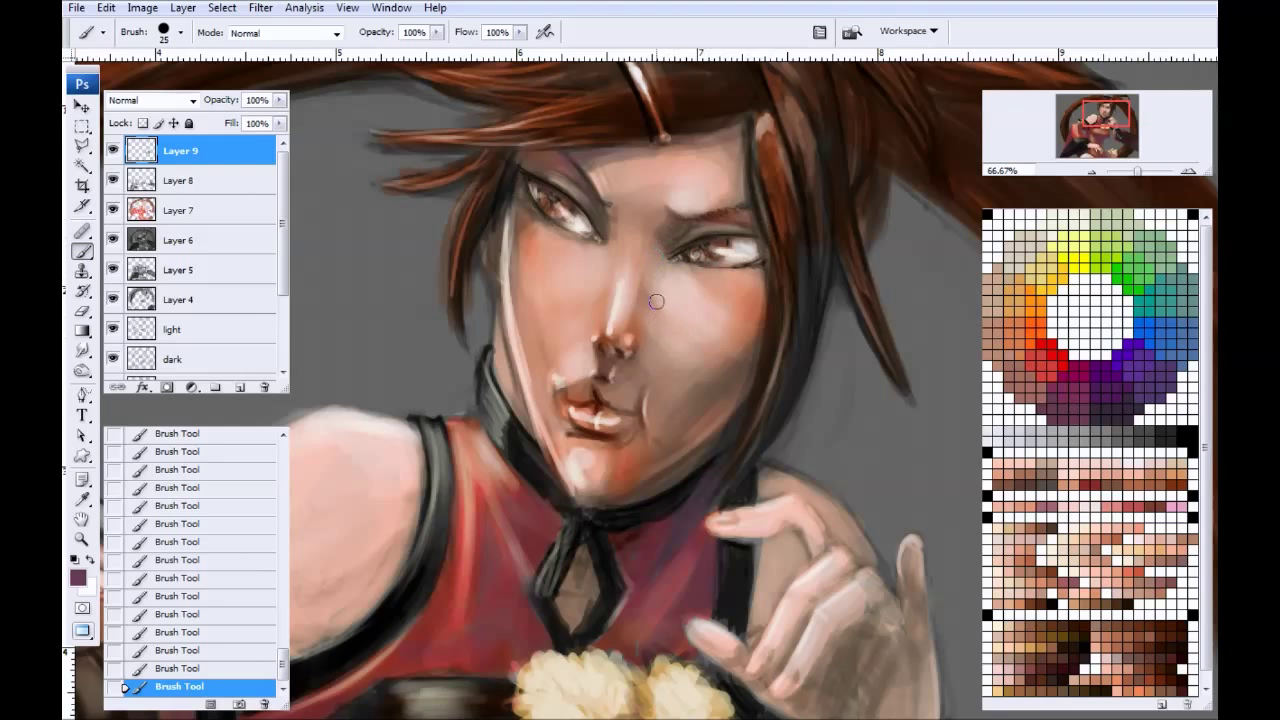
pyautogui.moveTo(515, 254); pyautogui.dragTo(542, 428)
pyautogui.moveTo(528, 345); pyautogui.dragTo(594, 514)
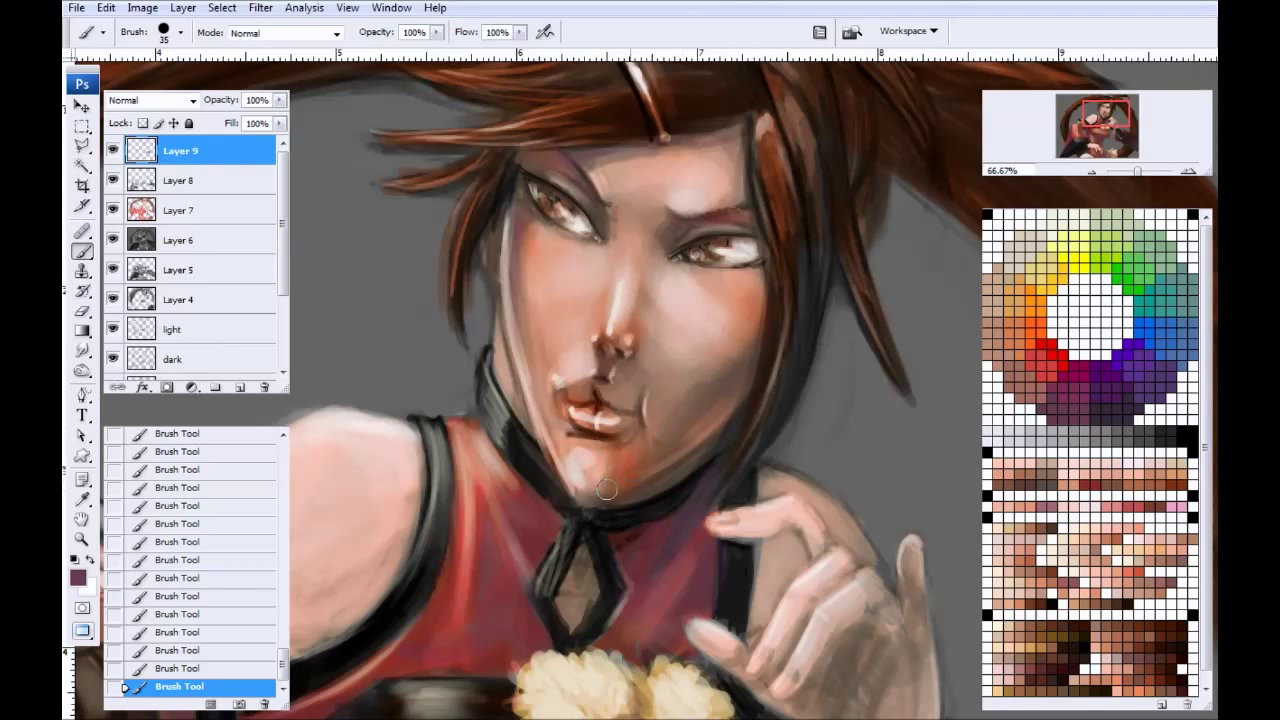
pyautogui.moveTo(609, 369); pyautogui.dragTo(617, 377)
# Step: Shade the skin inside the chest keyhole opening with purple using a size 30 brush
pyautogui.press('[')
pyautogui.press('[')
pyautogui.press(']')
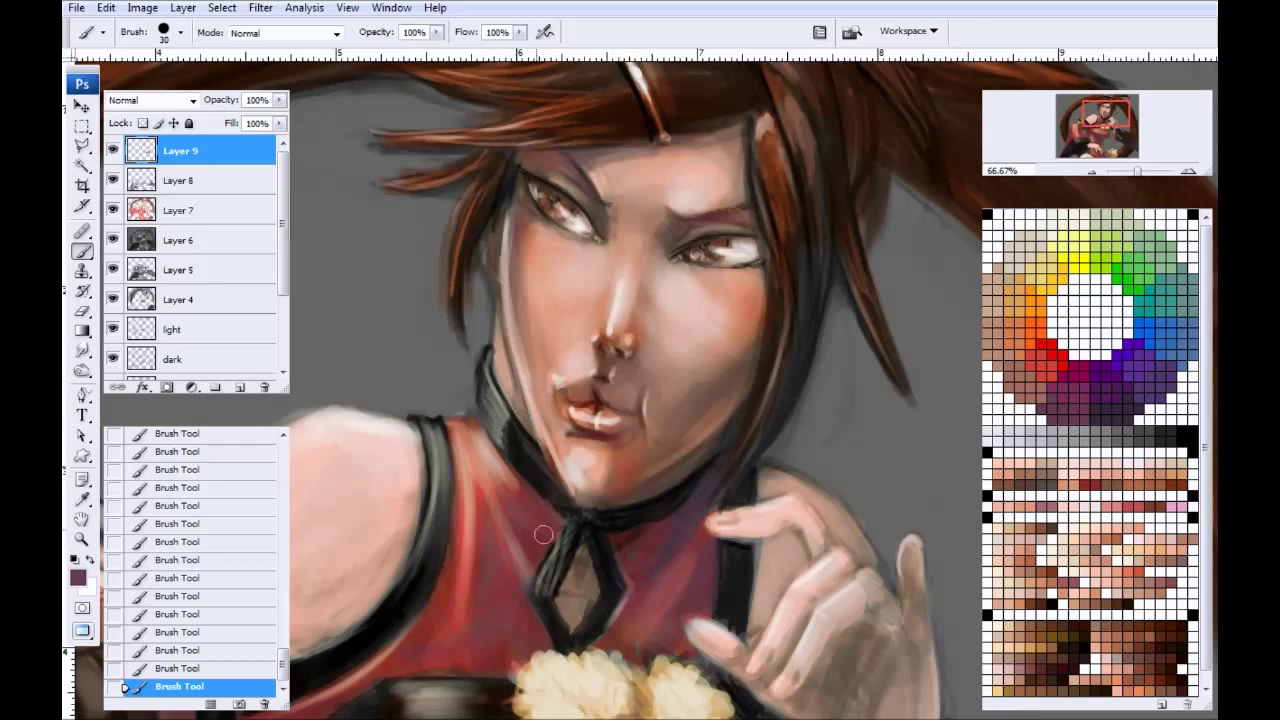
pyautogui.moveTo(532, 504); pyautogui.dragTo(548, 418)
pyautogui.moveTo(586, 477)
pyautogui.mouseDown()
pyautogui.moveTo(574, 520)
pyautogui.moveTo(597, 467)
pyautogui.moveTo(600, 535)
pyautogui.moveTo(580, 502)
pyautogui.mouseUp()
# Step: Choose a light skin tone, paint the chest keyhole with a smaller brush, and deepen it with a sampled colour
pyautogui.click(1071, 216)
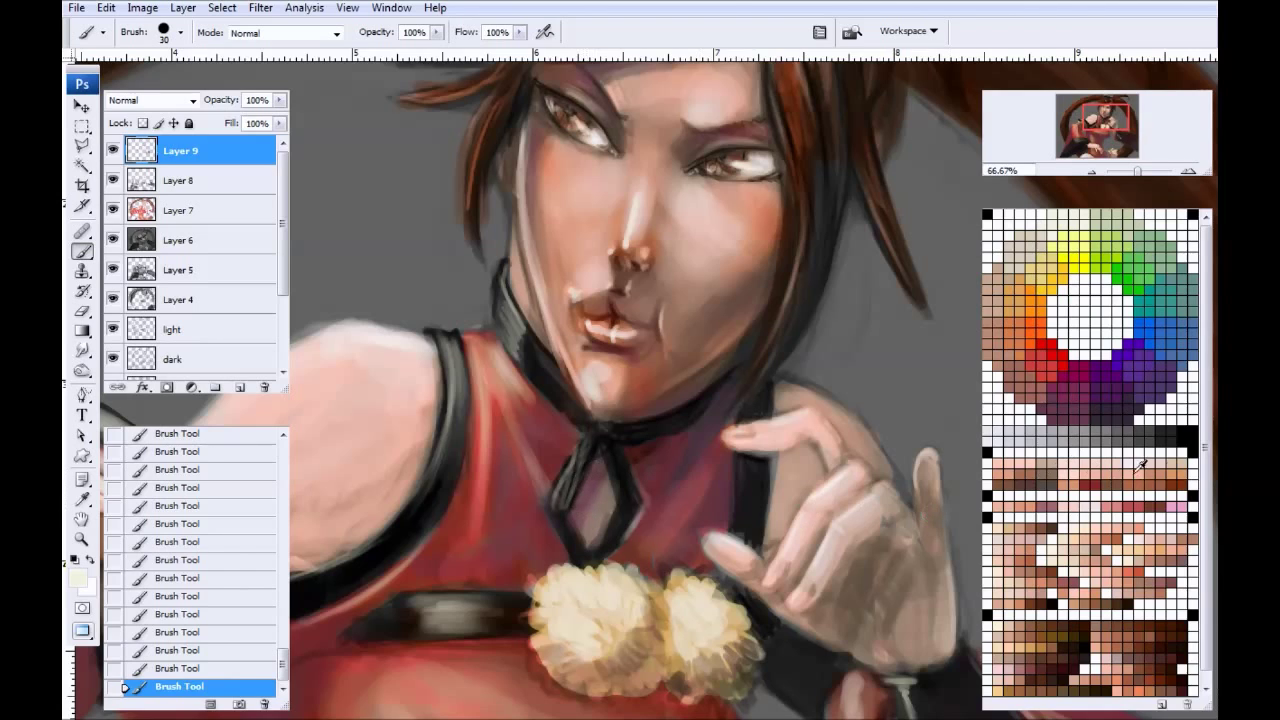
pyautogui.click(1150, 475)
pyautogui.click(1135, 472)
pyautogui.press('[')
pyautogui.moveTo(599, 537)
pyautogui.mouseDown()
pyautogui.moveTo(602, 480)
pyautogui.moveTo(590, 534)
pyautogui.mouseUp()
pyautogui.moveTo(594, 484); pyautogui.dragTo(578, 535)
pyautogui.keyDown('alt'); pyautogui.click(588, 480); pyautogui.keyUp('alt')
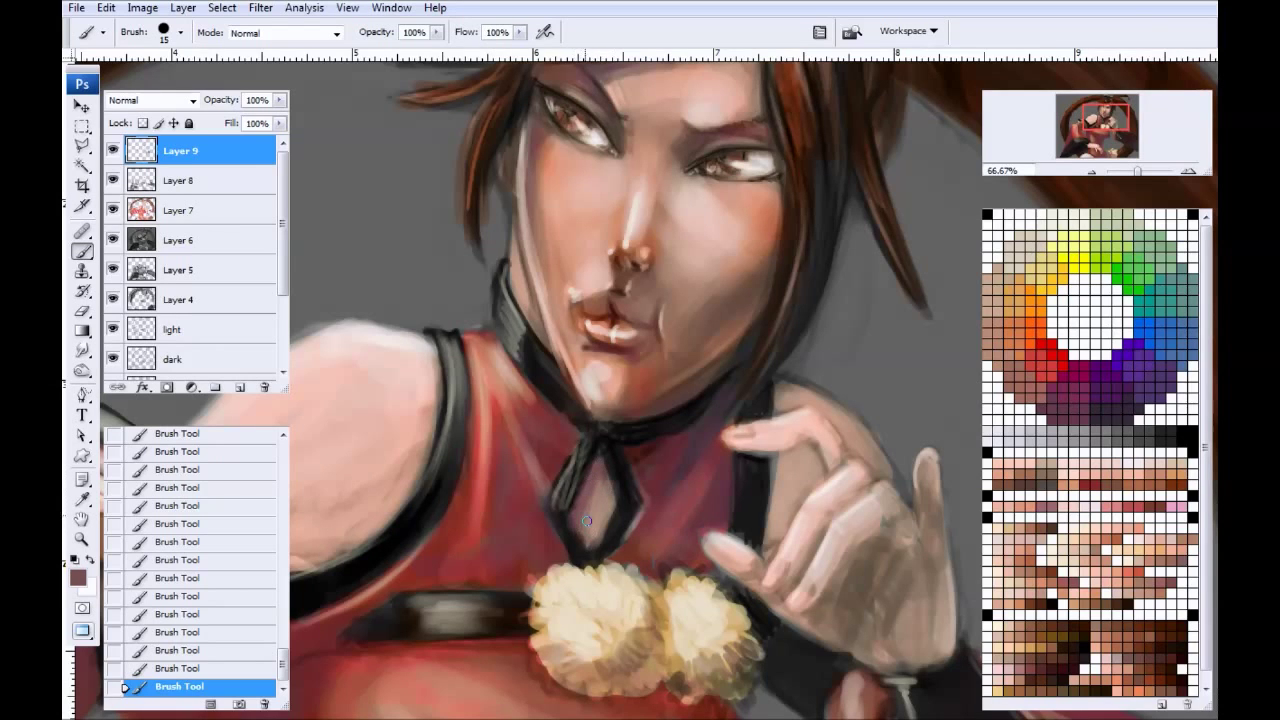
pyautogui.moveTo(585, 491); pyautogui.dragTo(608, 490)
# Step: Choose pale cream and highlight the chest keyhole, the neck above the collar and the image-left eye's outer corner
pyautogui.click(1062, 232)
pyautogui.moveTo(609, 502); pyautogui.dragTo(603, 514)
pyautogui.moveTo(378, 412)
pyautogui.mouseDown()
pyautogui.moveTo(423, 422)
pyautogui.moveTo(366, 484)
pyautogui.mouseUp()
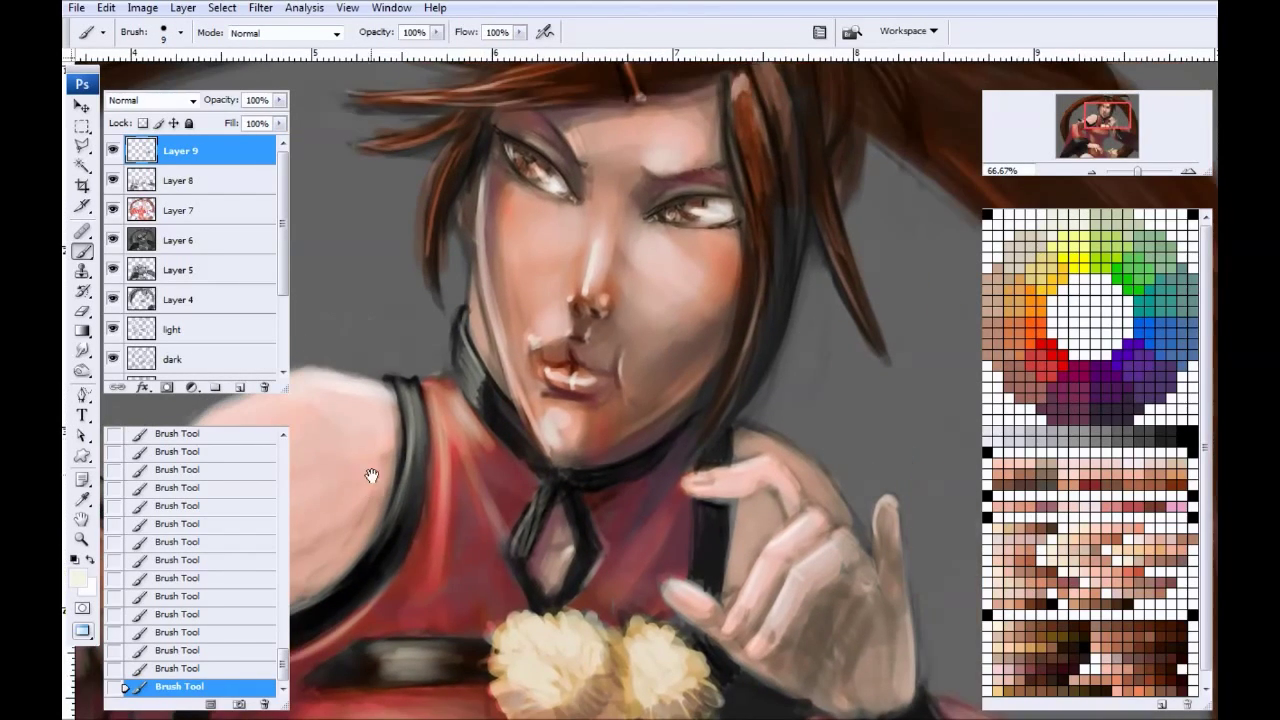
pyautogui.moveTo(485, 344)
pyautogui.mouseDown()
pyautogui.moveTo(473, 304)
pyautogui.moveTo(509, 391)
pyautogui.mouseUp()
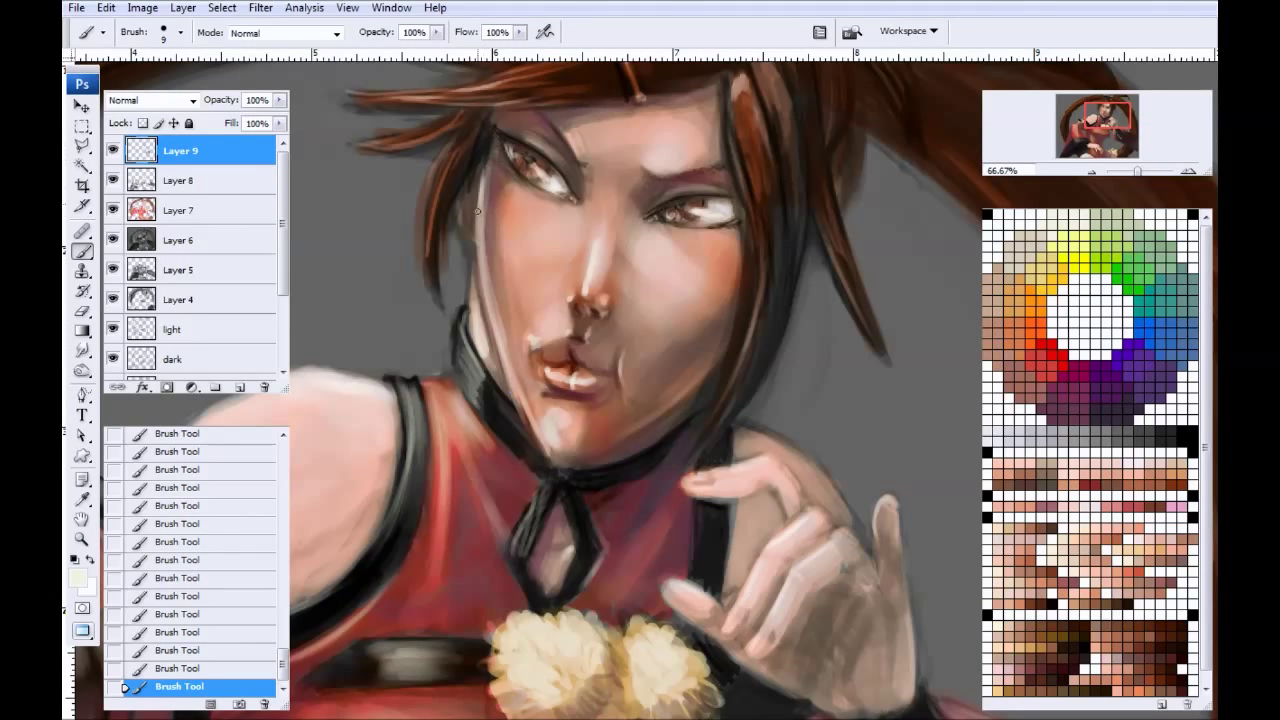
pyautogui.moveTo(486, 147)
pyautogui.mouseDown()
pyautogui.moveTo(481, 224)
pyautogui.moveTo(487, 125)
pyautogui.moveTo(514, 180)
pyautogui.mouseUp()
pyautogui.moveTo(506, 195); pyautogui.dragTo(476, 231)
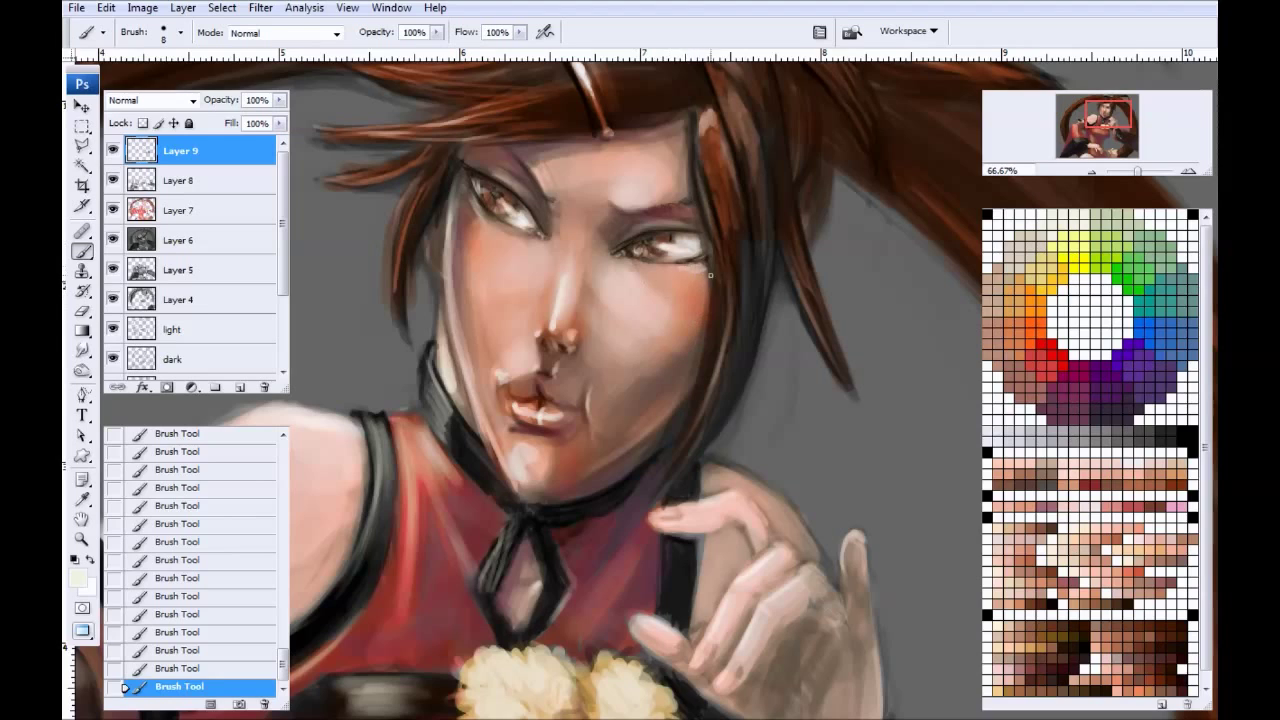
# Step: Choose red and intensify the blush on the outer part of both cheeks and the tip of the nose
pyautogui.click(1047, 352)
pyautogui.press(']')
pyautogui.press(']')
pyautogui.moveTo(471, 230); pyautogui.dragTo(478, 234)
pyautogui.moveTo(484, 300); pyautogui.dragTo(498, 313)
pyautogui.moveTo(673, 357)
pyautogui.mouseDown()
pyautogui.moveTo(663, 311)
pyautogui.moveTo(638, 364)
pyautogui.moveTo(675, 288)
pyautogui.mouseUp()
pyautogui.press('[')
pyautogui.moveTo(579, 339); pyautogui.dragTo(571, 335)
# Step: Paint the upper lip and the shadow around the lower lip dark purple with a size 15 brush
pyautogui.press('[')
pyautogui.press('[')
pyautogui.moveTo(542, 384); pyautogui.dragTo(585, 410)
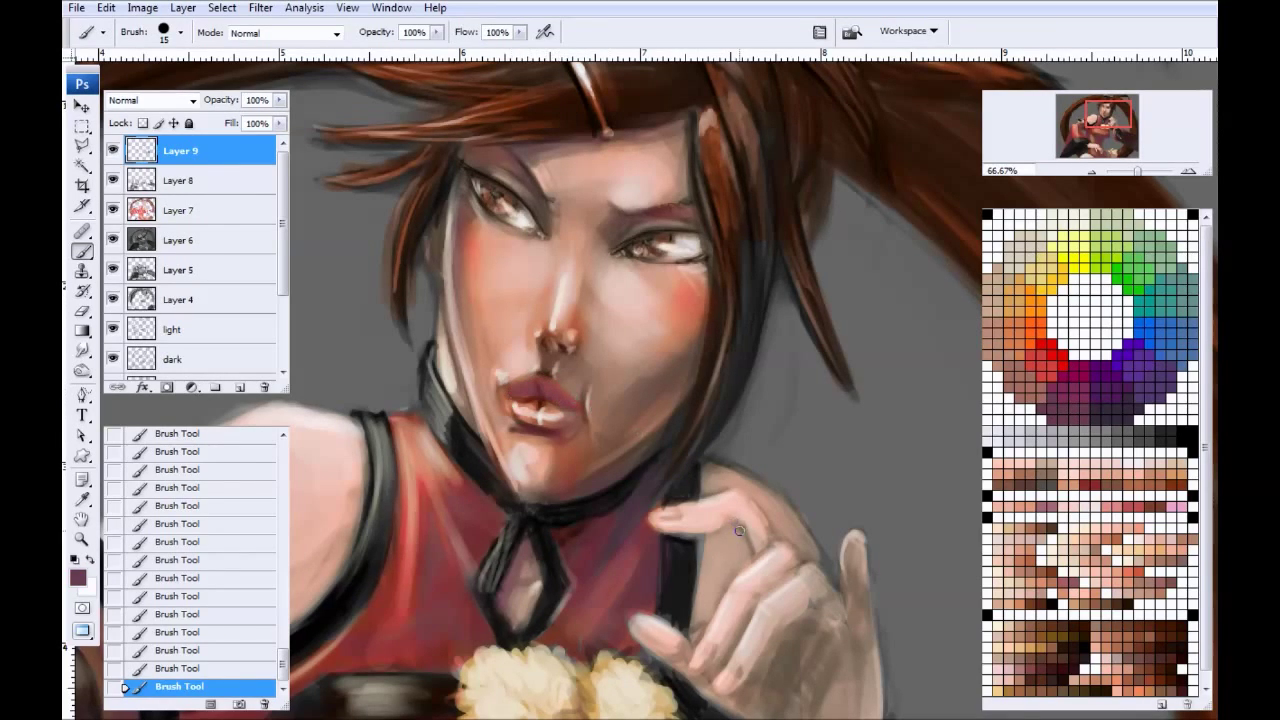
pyautogui.moveTo(462, 376); pyautogui.dragTo(423, 305)
pyautogui.moveTo(484, 364)
pyautogui.mouseDown()
pyautogui.moveTo(474, 357)
pyautogui.moveTo(526, 369)
pyautogui.mouseUp()
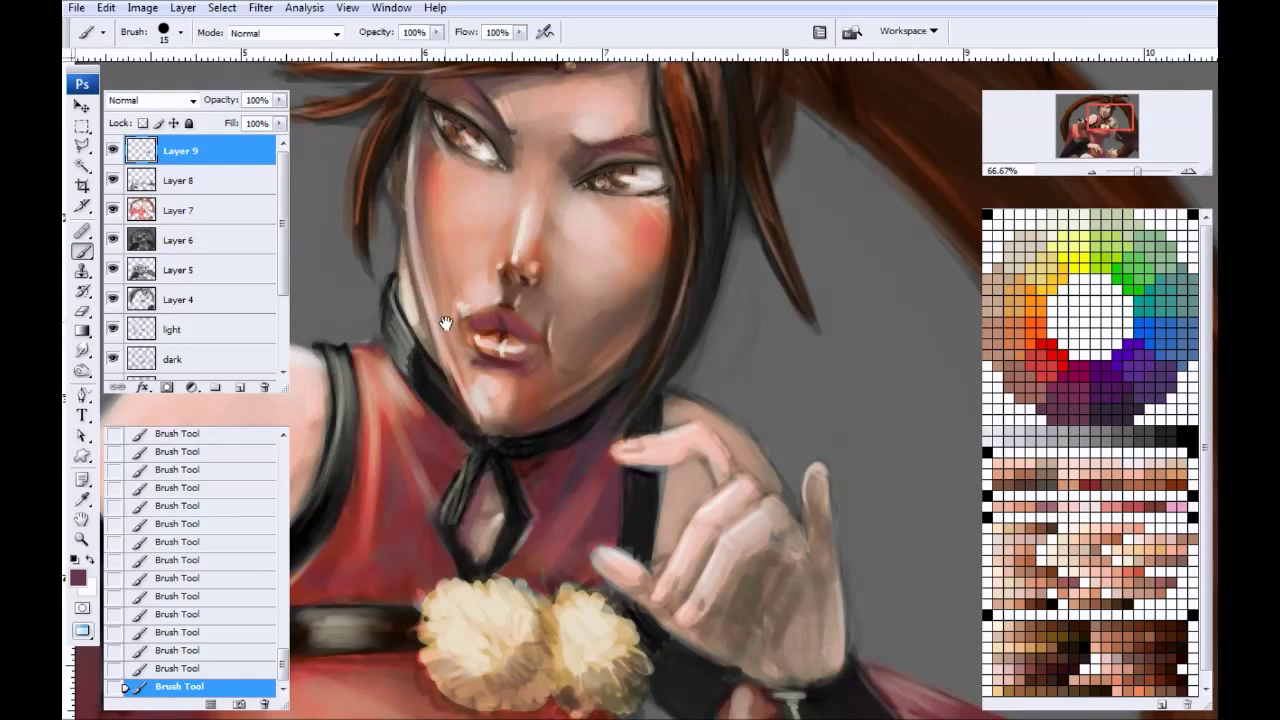
# Step: Add purple shading down the image-left edge of the cheek and around the image-right eye
pyautogui.moveTo(446, 324); pyautogui.dragTo(471, 412)
pyautogui.press('[')
pyautogui.press('[')
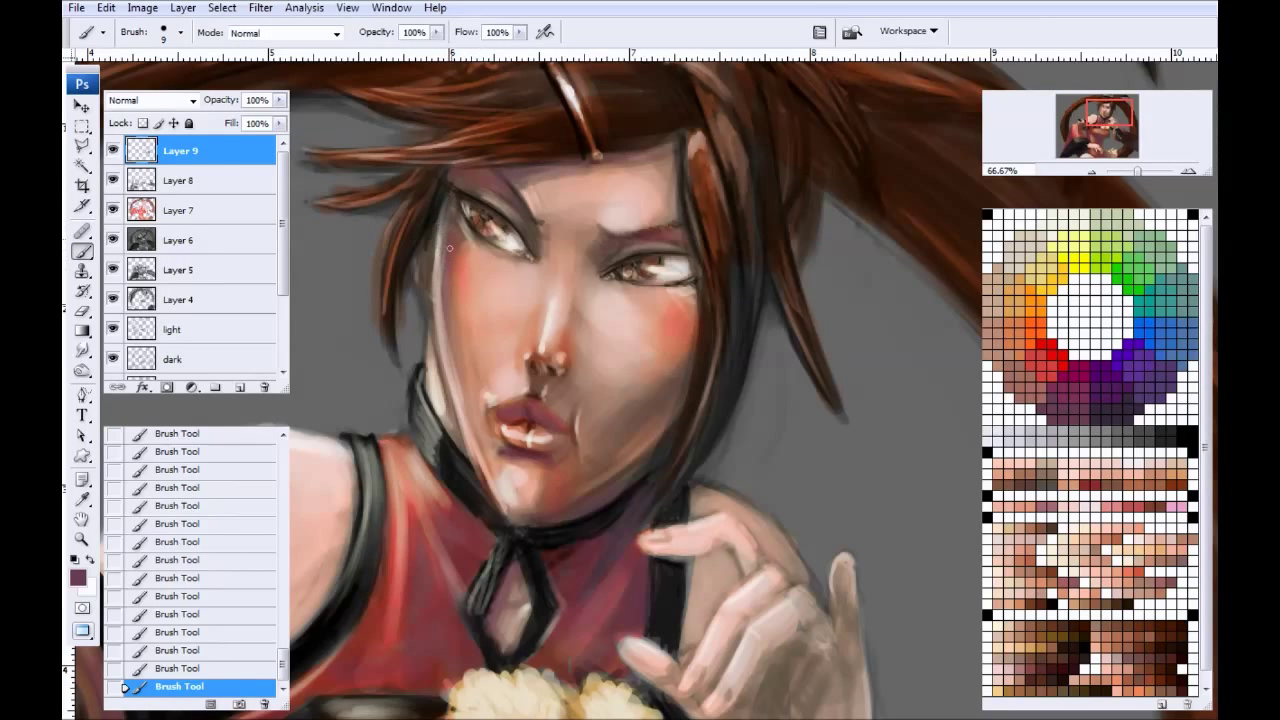
pyautogui.moveTo(444, 226); pyautogui.dragTo(440, 286)
pyautogui.press(']')
pyautogui.moveTo(604, 276); pyautogui.dragTo(627, 286)
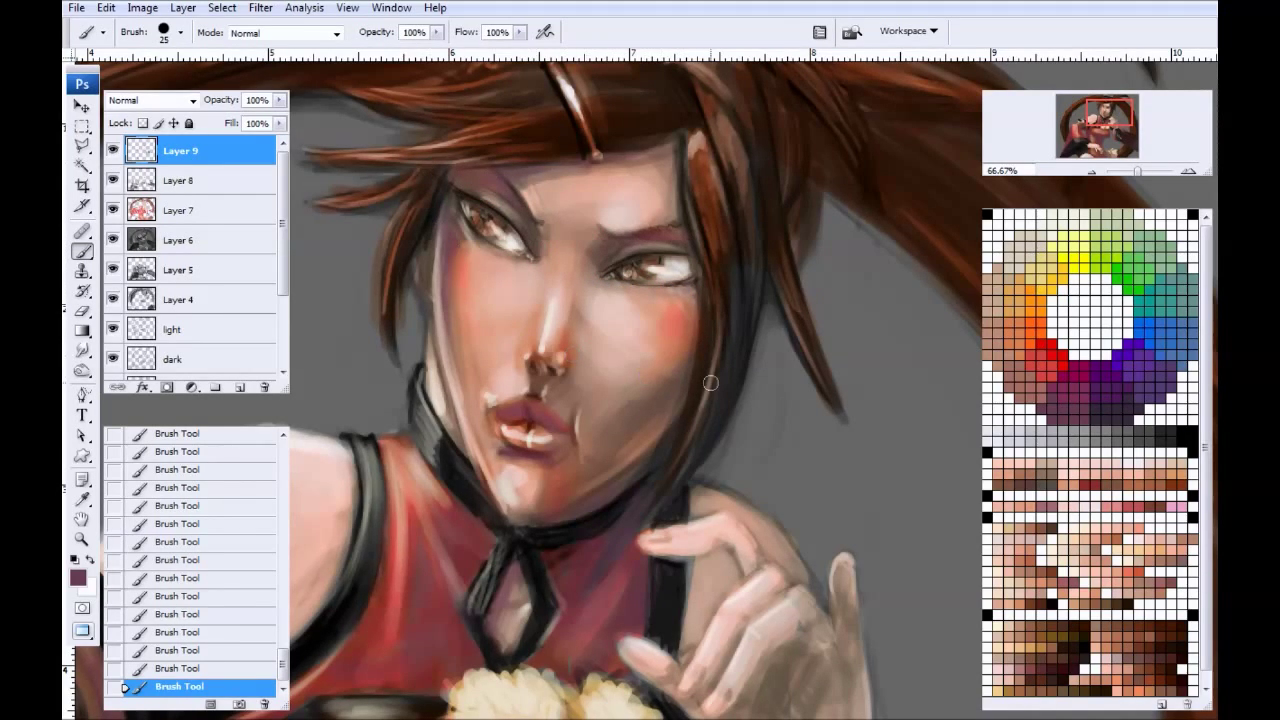
# Step: Sample red from the face and tint the underside of the nose with a size 7 brush
pyautogui.moveTo(447, 560); pyautogui.dragTo(561, 448)
pyautogui.keyDown('alt'); pyautogui.click(511, 474); pyautogui.keyUp('alt')
pyautogui.moveTo(521, 405); pyautogui.dragTo(469, 611)
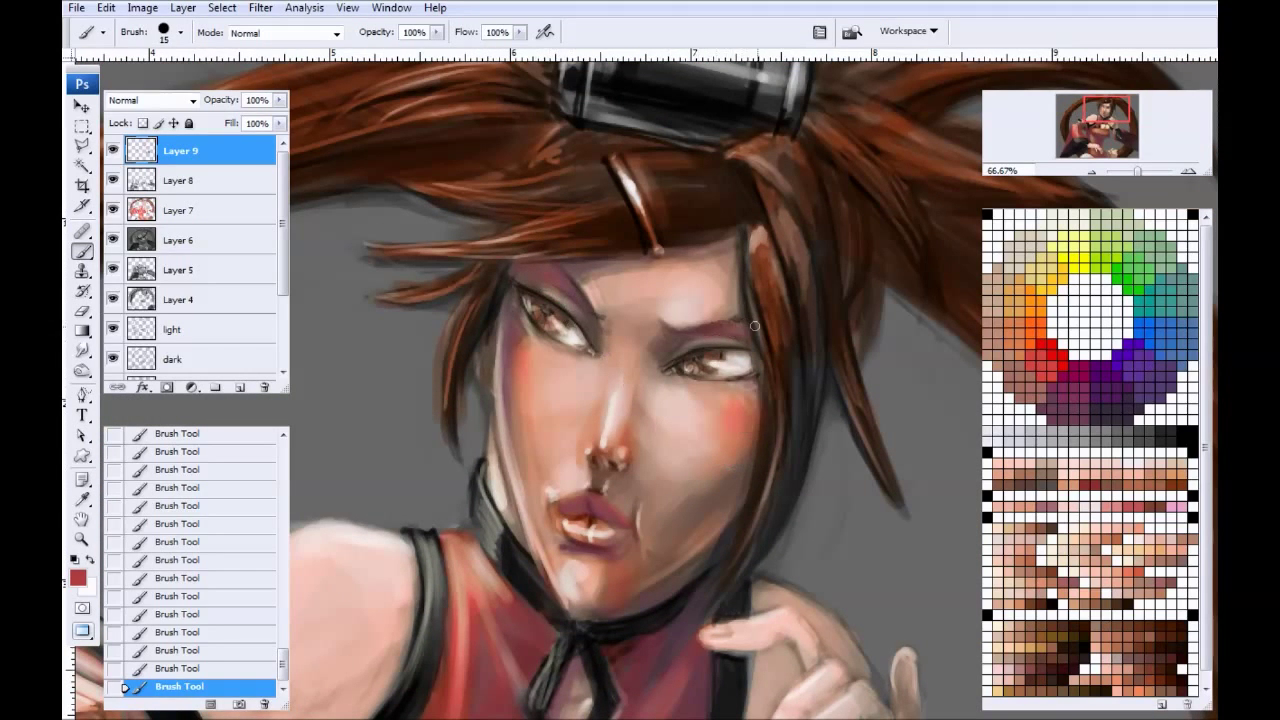
pyautogui.press('[')
pyautogui.press('[')
pyautogui.press('[')
pyautogui.press('[')
pyautogui.moveTo(545, 432); pyautogui.dragTo(509, 397)
pyautogui.hotkey('ctrl', '+')
pyautogui.hotkey('ctrl', '+')
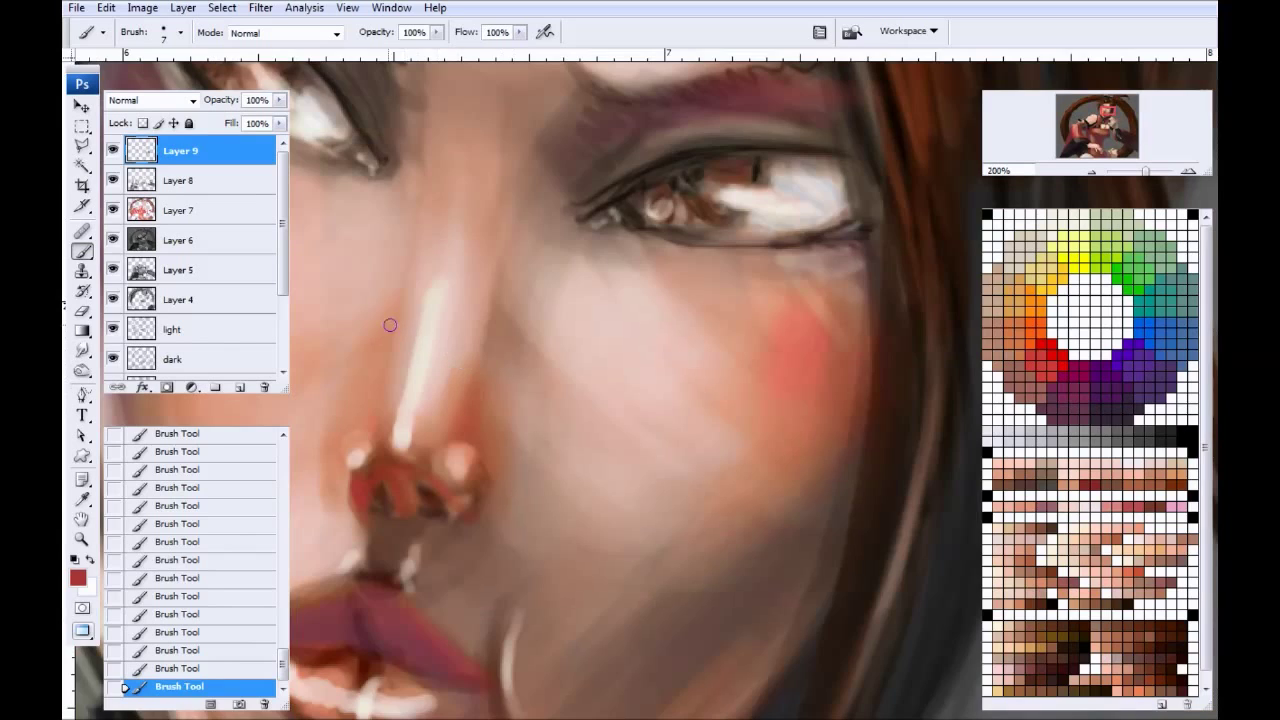
pyautogui.moveTo(390, 329); pyautogui.dragTo(568, 200)
# Step: Blend sampled red and brown tones around the nostrils with a size 5 brush
pyautogui.press('[')
pyautogui.keyDown('alt'); pyautogui.click(595, 343); pyautogui.keyUp('alt')
pyautogui.moveTo(613, 347); pyautogui.dragTo(643, 371)
pyautogui.moveTo(571, 335)
pyautogui.mouseDown()
pyautogui.moveTo(564, 364)
pyautogui.moveTo(588, 364)
pyautogui.moveTo(577, 361)
pyautogui.mouseUp()
pyautogui.keyDown('alt'); pyautogui.click(583, 356); pyautogui.keyUp('alt')
pyautogui.keyDown('alt'); pyautogui.click(569, 349); pyautogui.keyUp('alt')
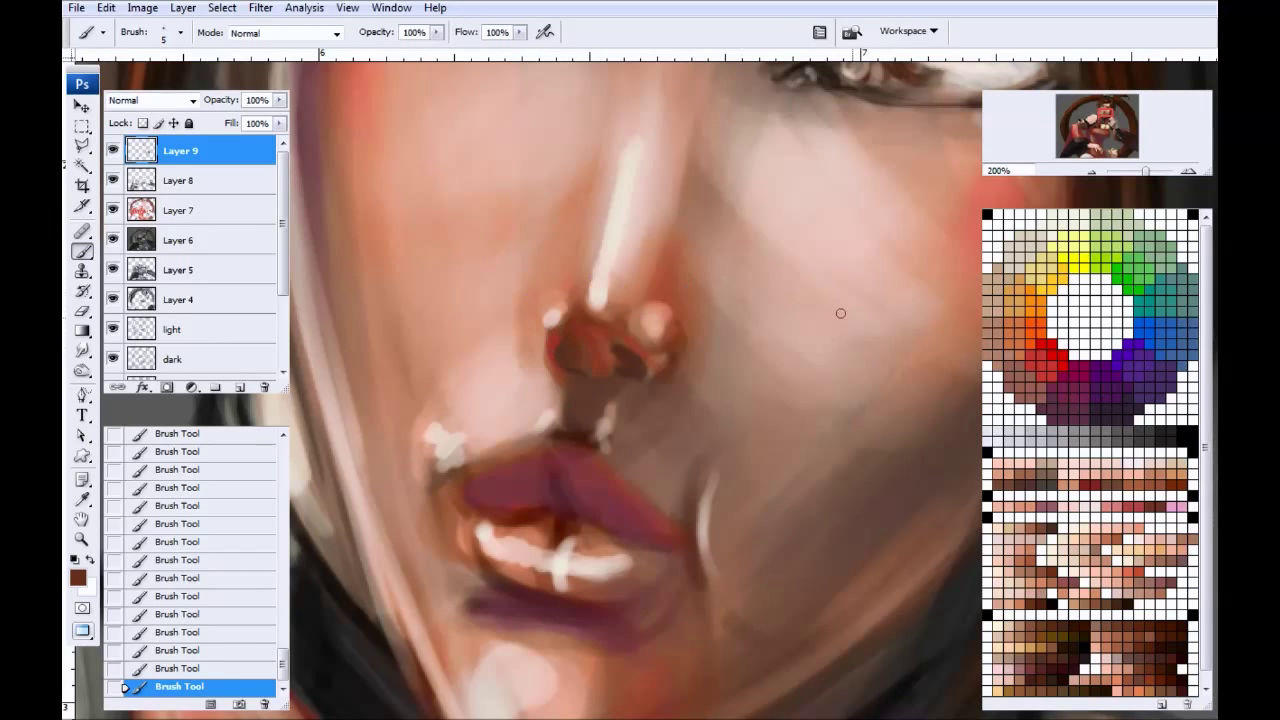
# Step: Choose dark purple for the nostril openings and blend sampled reddish tones over the underside of the nose
pyautogui.click(1117, 422)
pyautogui.press('[')
pyautogui.moveTo(618, 350); pyautogui.dragTo(639, 368)
pyautogui.keyDown('alt'); pyautogui.click(596, 336); pyautogui.keyUp('alt')
pyautogui.press(']')
pyautogui.press(']')
pyautogui.press(']')
pyautogui.moveTo(550, 345)
pyautogui.mouseDown()
pyautogui.moveTo(545, 360)
pyautogui.moveTo(549, 335)
pyautogui.moveTo(597, 375)
pyautogui.mouseUp()
pyautogui.keyDown('alt'); pyautogui.click(571, 343); pyautogui.keyUp('alt')
pyautogui.keyDown('alt'); pyautogui.click(587, 327); pyautogui.keyUp('alt')
# Step: Choose purple and shade the tip and image-right side of the nose
pyautogui.click(1090, 416)
pyautogui.press(']')
pyautogui.press(']')
pyautogui.press(']')
pyautogui.press(']')
pyautogui.moveTo(622, 320)
pyautogui.mouseDown()
pyautogui.moveTo(643, 288)
pyautogui.moveTo(586, 343)
pyautogui.moveTo(571, 337)
pyautogui.moveTo(586, 309)
pyautogui.moveTo(645, 341)
pyautogui.moveTo(668, 325)
pyautogui.moveTo(672, 219)
pyautogui.mouseUp()
pyautogui.press(']')
pyautogui.press(']')
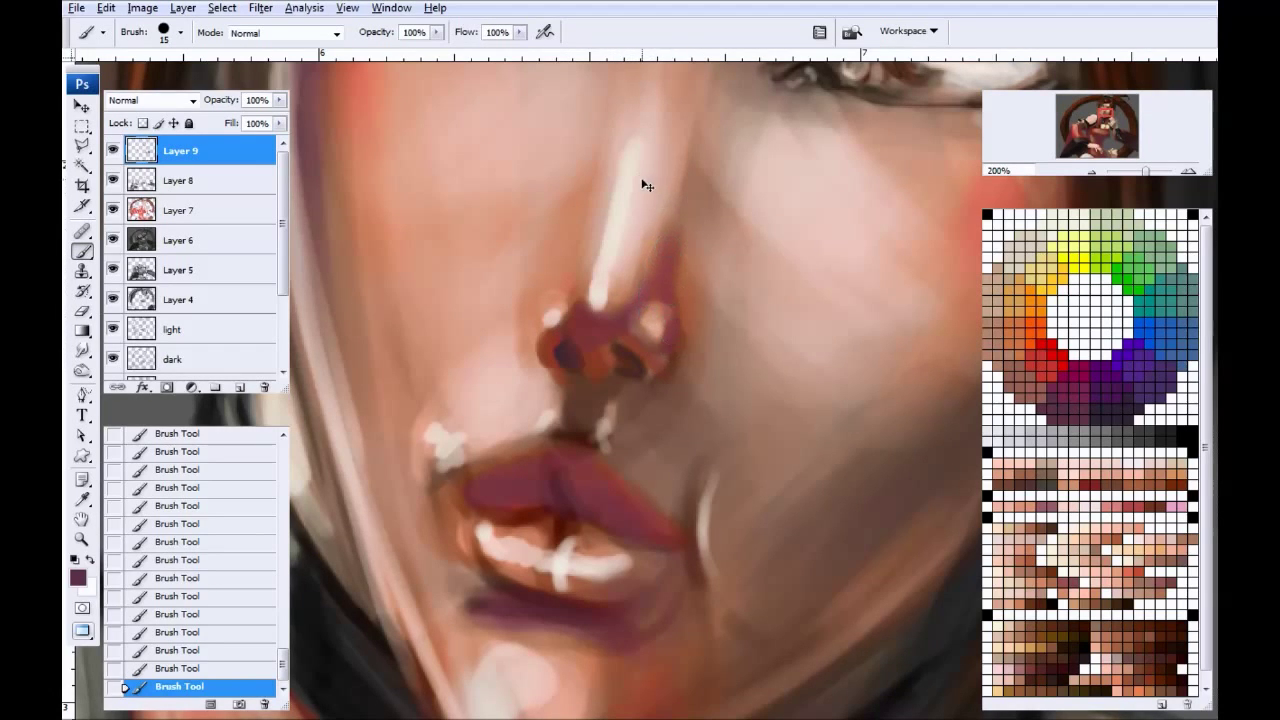
# Step: Soften the purple shading up the image-right side of the nose with sampled tones and a size 30 brush
pyautogui.hotkey('ctrl', '-')
pyautogui.hotkey('ctrl', '-')
pyautogui.moveTo(653, 324); pyautogui.dragTo(628, 296)
pyautogui.press(']')
pyautogui.press(']')
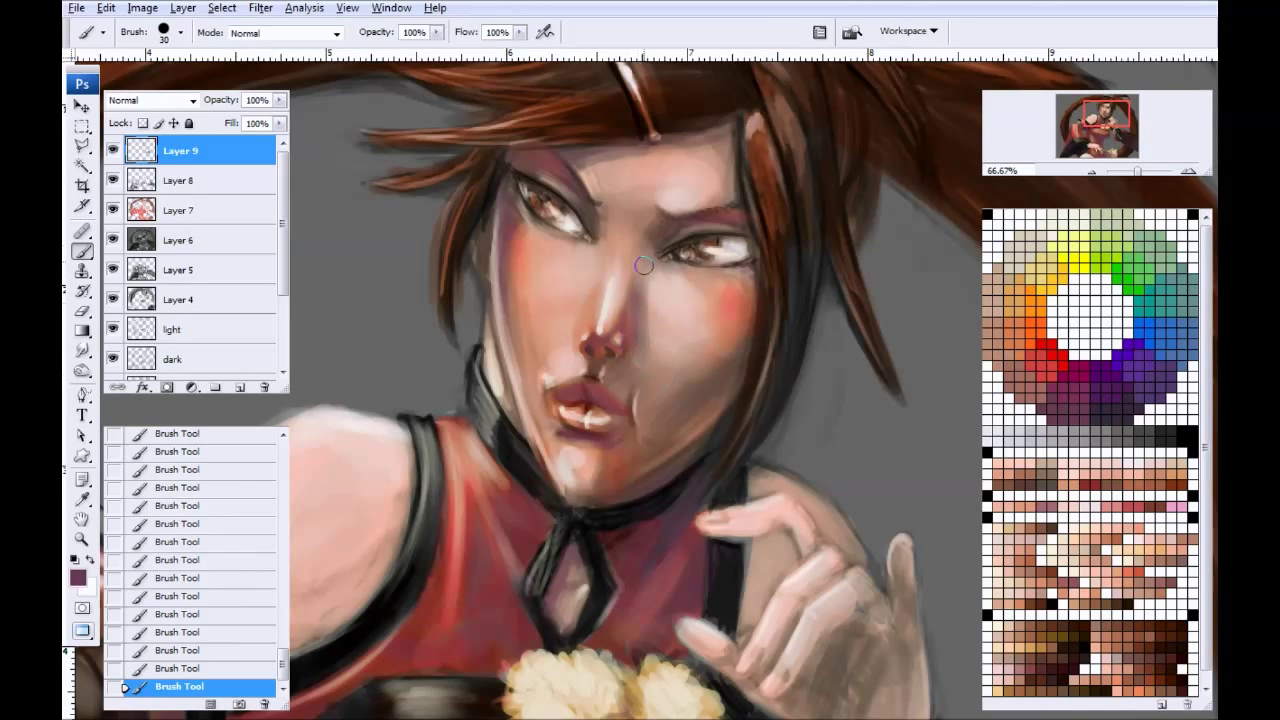
pyautogui.keyDown('alt'); pyautogui.click(650, 302); pyautogui.keyUp('alt')
pyautogui.moveTo(644, 289); pyautogui.dragTo(640, 331)
pyautogui.keyDown('alt'); pyautogui.click(630, 324); pyautogui.keyUp('alt')
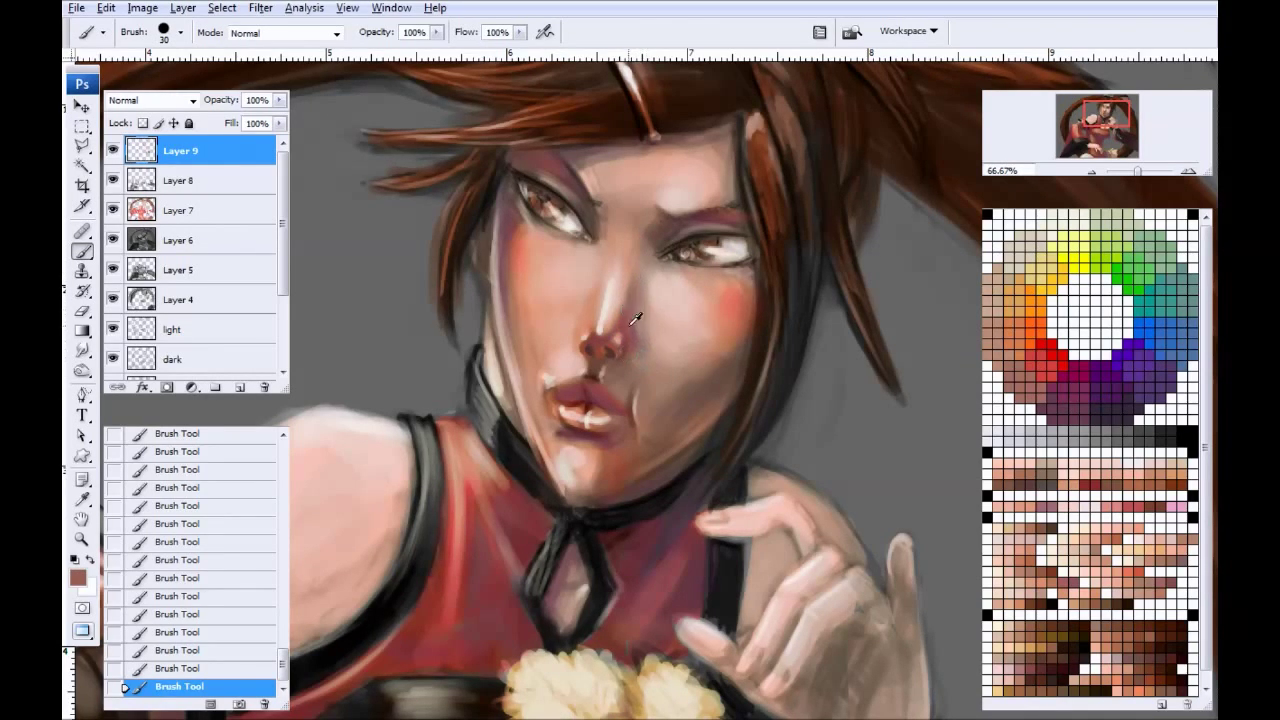
# Step: Blend the sampled reddish brown across the lower cheek and jaw with a size 50 brush
pyautogui.press(']')
pyautogui.press(']')
pyautogui.moveTo(681, 412)
pyautogui.mouseDown()
pyautogui.moveTo(716, 392)
pyautogui.moveTo(575, 490)
pyautogui.moveTo(637, 436)
pyautogui.moveTo(602, 494)
pyautogui.mouseUp()
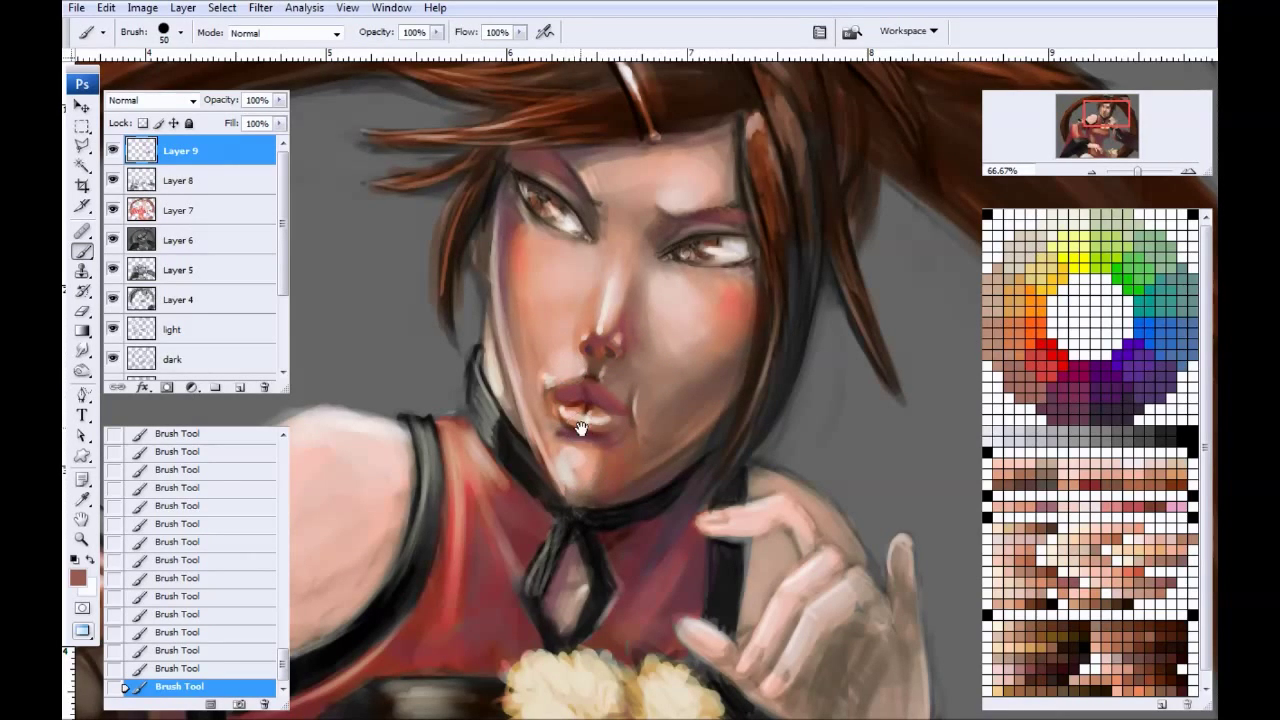
# Step: Sample the peach cheek tone and soften the red blush on both cheeks with the size 50 brush
pyautogui.hotkey('ctrl', '-')
pyautogui.hotkey('ctrl', '-')
pyautogui.hotkey('ctrl', '-')
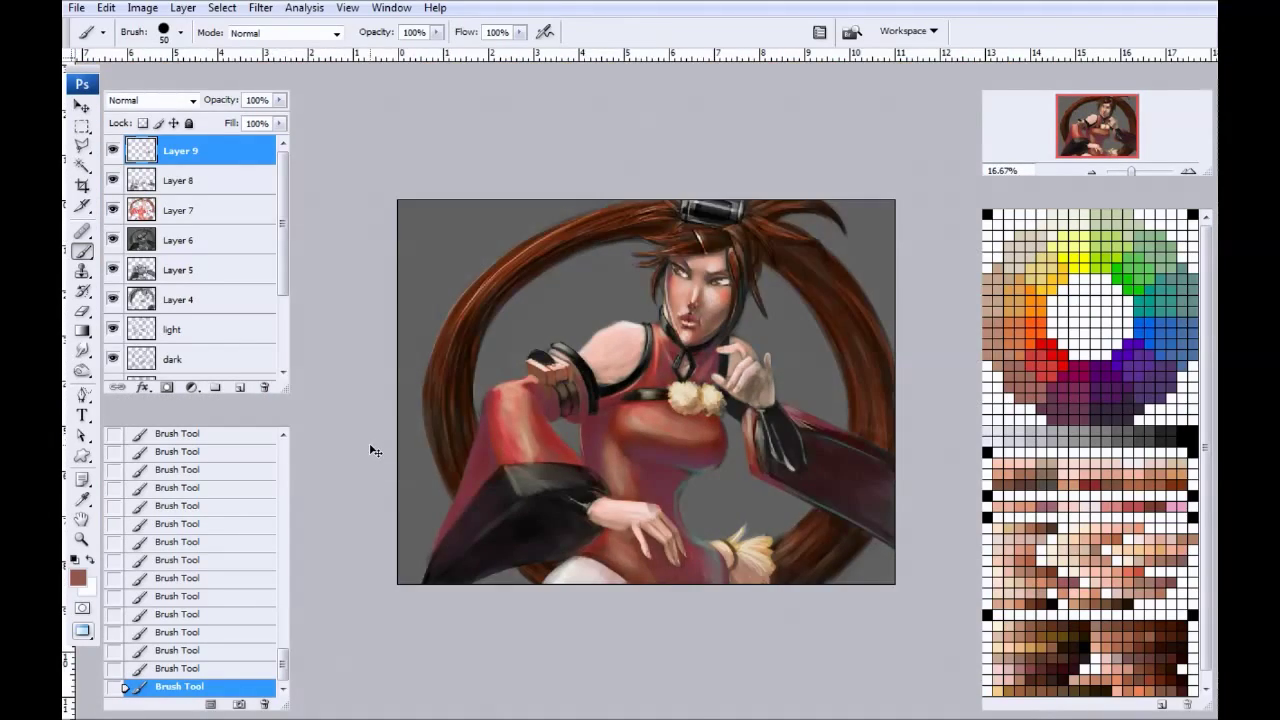
pyautogui.hotkey('ctrl', '+')
pyautogui.hotkey('ctrl', '+')
pyautogui.hotkey('ctrl', '+')
pyautogui.hotkey('ctrl', '+')
pyautogui.moveTo(638, 184); pyautogui.dragTo(468, 304)
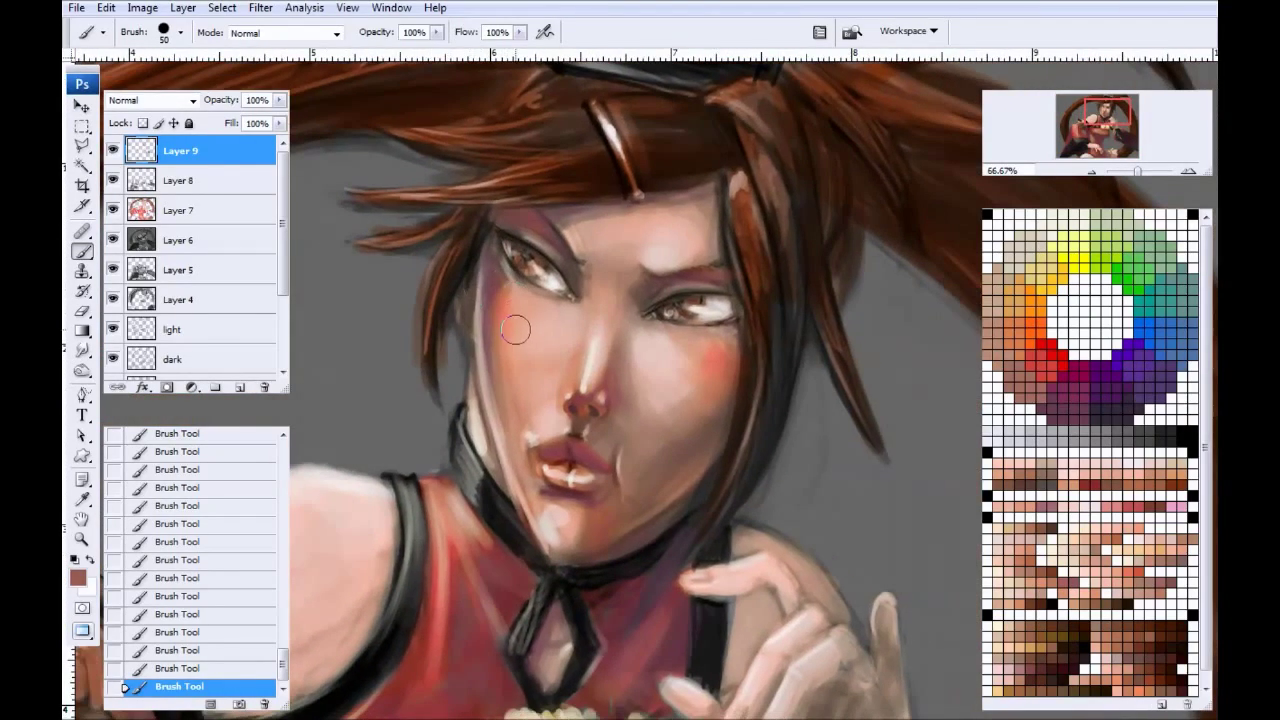
pyautogui.keyDown('alt'); pyautogui.click(516, 336); pyautogui.keyUp('alt')
pyautogui.moveTo(507, 313); pyautogui.dragTo(496, 362)
pyautogui.moveTo(697, 398)
pyautogui.mouseDown()
pyautogui.moveTo(709, 346)
pyautogui.moveTo(707, 400)
pyautogui.mouseUp()
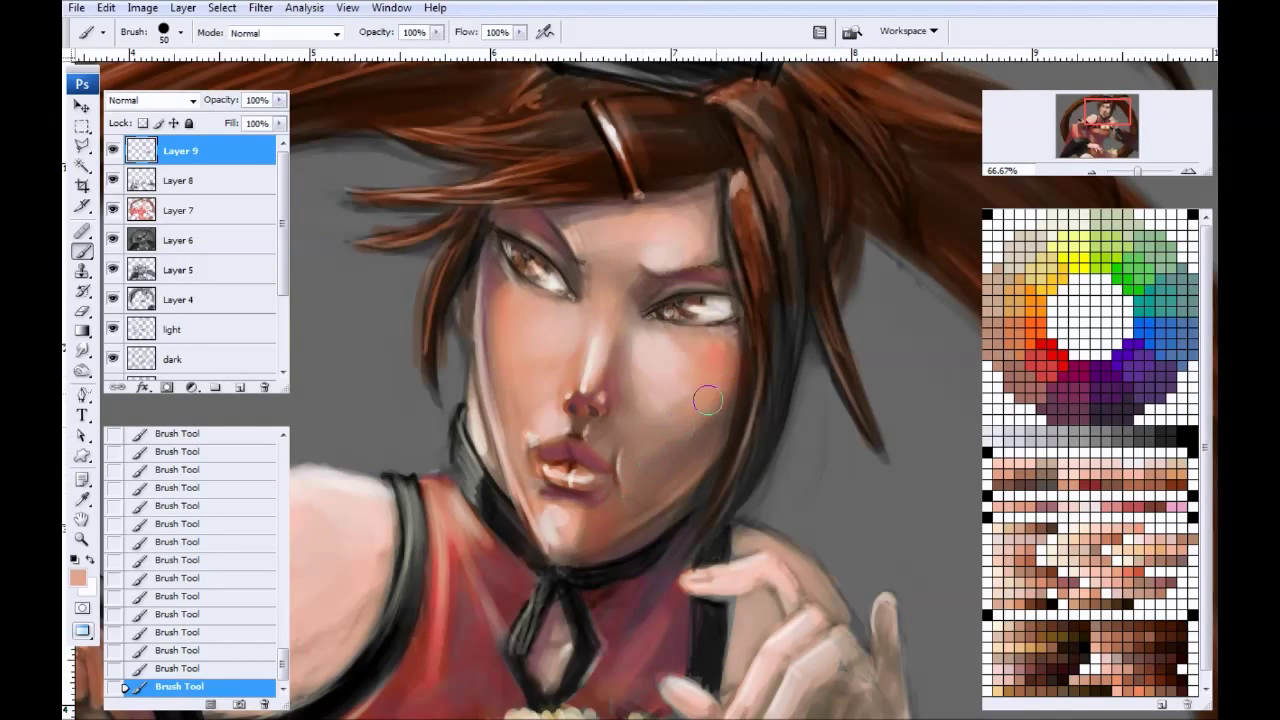
# Step: Choose purple and shade the image-right cheek and jaw with a size 80 brush
pyautogui.click(1086, 407)
pyautogui.press(']')
pyautogui.press(']')
pyautogui.press(']')
pyautogui.moveTo(700, 456); pyautogui.dragTo(646, 479)
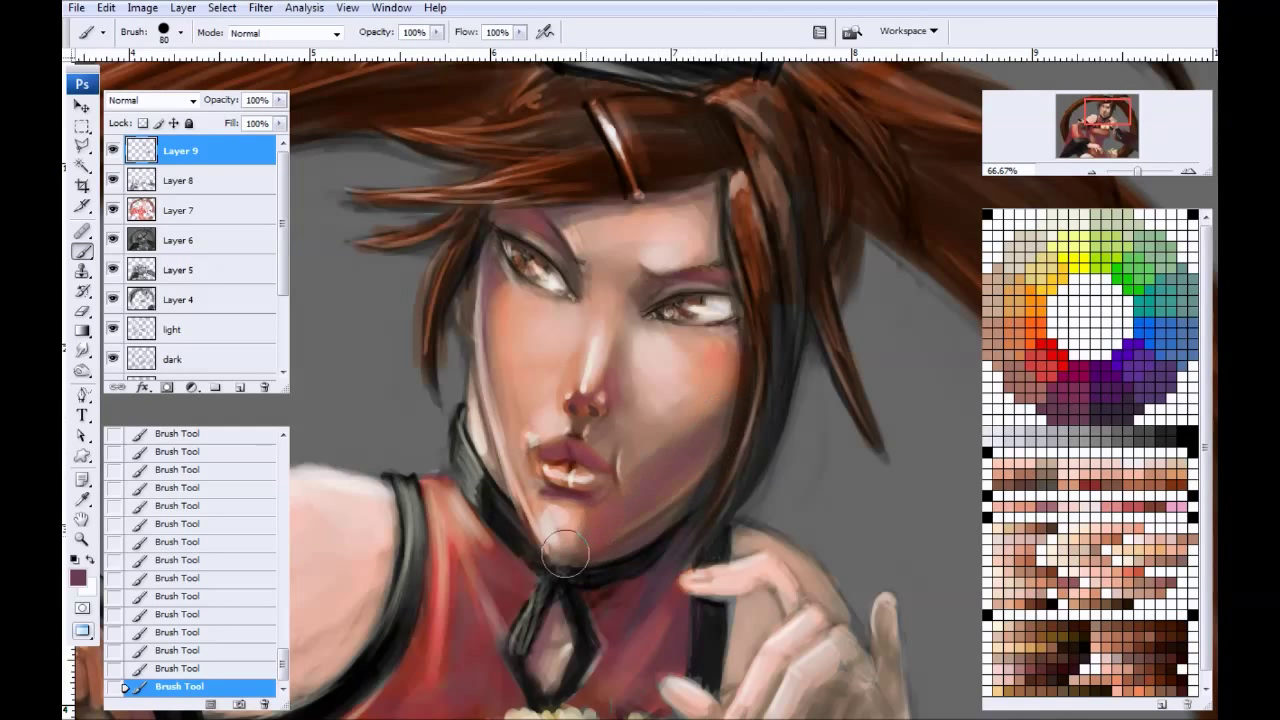
pyautogui.moveTo(701, 414)
pyautogui.mouseDown()
pyautogui.moveTo(700, 351)
pyautogui.moveTo(646, 361)
pyautogui.moveTo(663, 356)
pyautogui.moveTo(546, 271)
pyautogui.moveTo(587, 357)
pyautogui.moveTo(601, 271)
pyautogui.moveTo(550, 349)
pyautogui.moveTo(570, 326)
pyautogui.moveTo(541, 349)
pyautogui.mouseUp()
# Step: Sample peach skin tones and soften the shading across the cheeks with a size 60 brush
pyautogui.keyDown('alt'); pyautogui.click(643, 365); pyautogui.keyUp('alt')
pyautogui.keyDown('alt'); pyautogui.click(588, 380); pyautogui.keyUp('alt')
pyautogui.press('[')
pyautogui.press('[')
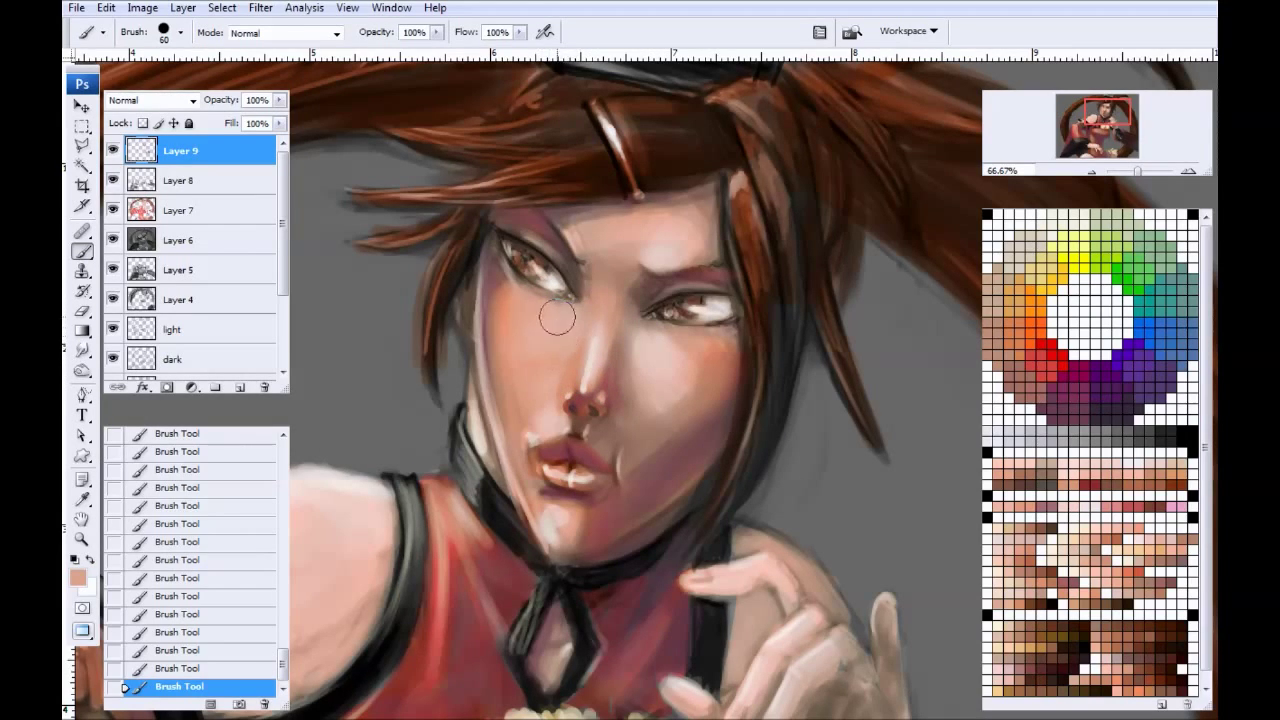
# Step: Choose pale cream and highlight the forehead, the nose tip and the lips, reducing the brush to size 10
pyautogui.click(1054, 220)
pyautogui.press(']')
pyautogui.press(']')
pyautogui.moveTo(653, 250)
pyautogui.mouseDown()
pyautogui.moveTo(679, 228)
pyautogui.moveTo(626, 232)
pyautogui.mouseUp()
pyautogui.press('[')
pyautogui.press('[')
pyautogui.press('[')
pyautogui.press('[')
pyautogui.press('[')
pyautogui.press('[')
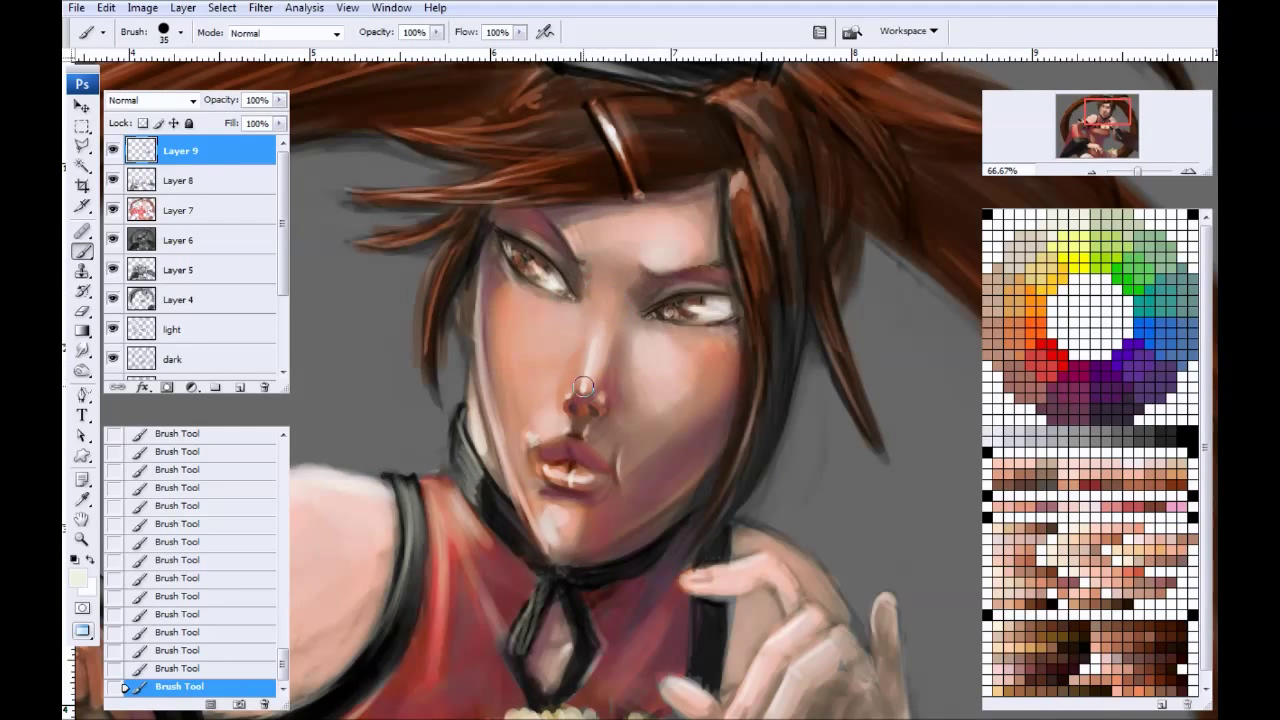
pyautogui.press('[')
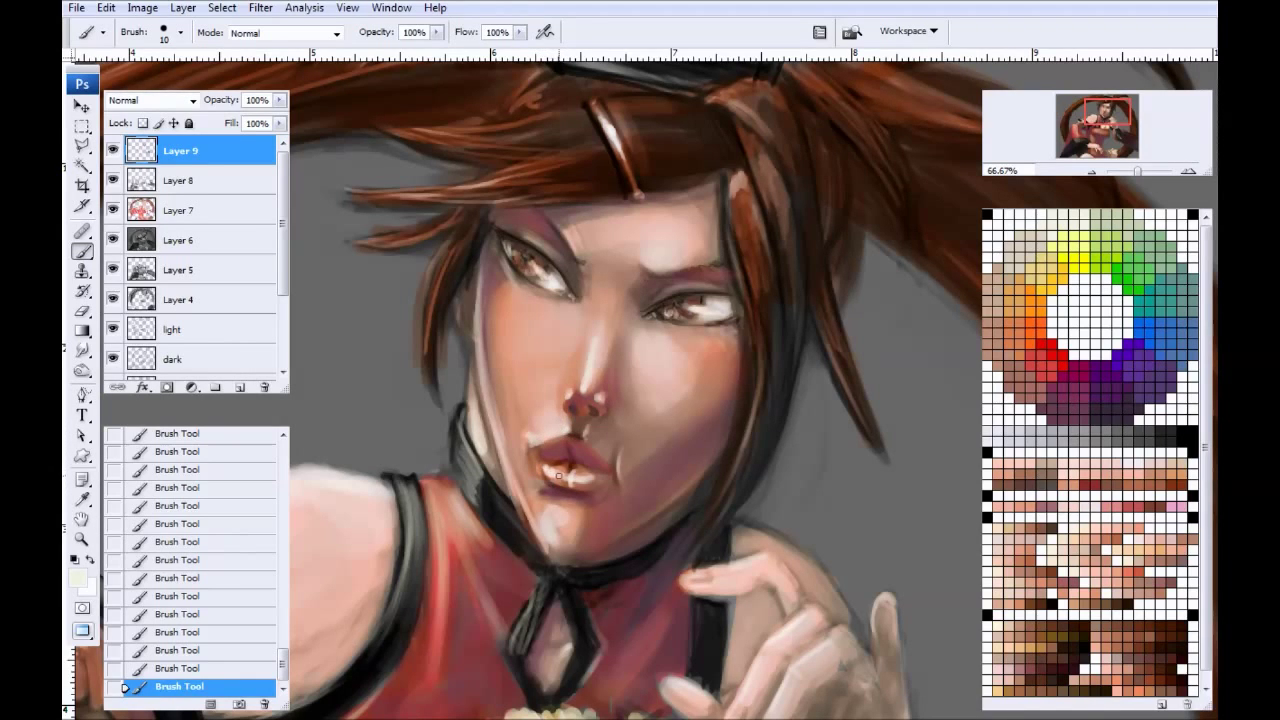
# Step: Tidy the skin beside the mouth with sampled tan and brighten the chin highlight with pale cream
pyautogui.keyDown('alt'); pyautogui.click(530, 462); pyautogui.keyUp('alt')
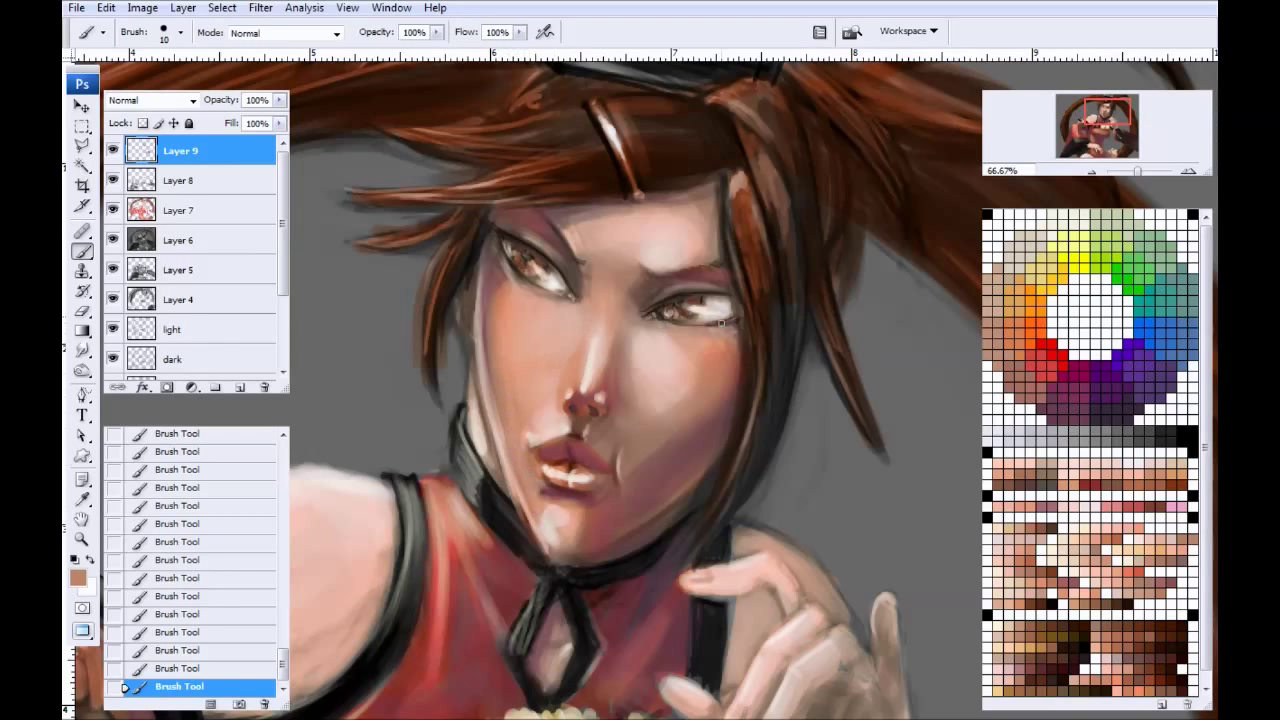
pyautogui.moveTo(546, 519); pyautogui.dragTo(551, 520)
pyautogui.click(1023, 212)
pyautogui.press(']')
pyautogui.moveTo(550, 522)
pyautogui.mouseDown()
pyautogui.moveTo(616, 676)
pyautogui.moveTo(551, 525)
pyautogui.mouseUp()
pyautogui.press('space')
pyautogui.moveTo(451, 554)
pyautogui.mouseDown()
pyautogui.moveTo(474, 497)
pyautogui.moveTo(397, 454)
pyautogui.moveTo(410, 451)
pyautogui.mouseUp()
pyautogui.moveTo(428, 407); pyautogui.dragTo(436, 447)
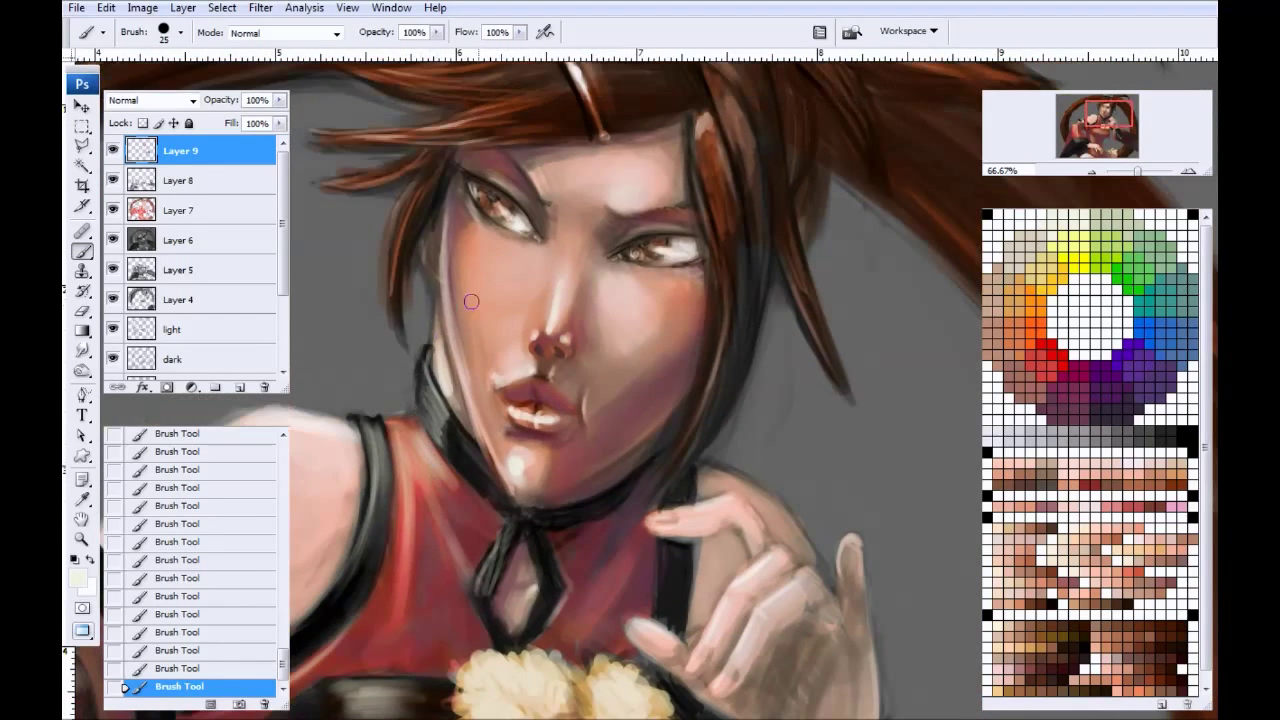
# Step: Choose bright red and add small accents around the nostrils, reducing the brush to size 7
pyautogui.press('[')
pyautogui.press('[')
pyautogui.press('[')
pyautogui.press('[')
pyautogui.click(1026, 342)
pyautogui.moveTo(545, 342); pyautogui.dragTo(547, 352)
pyautogui.press('[')
pyautogui.press('[')
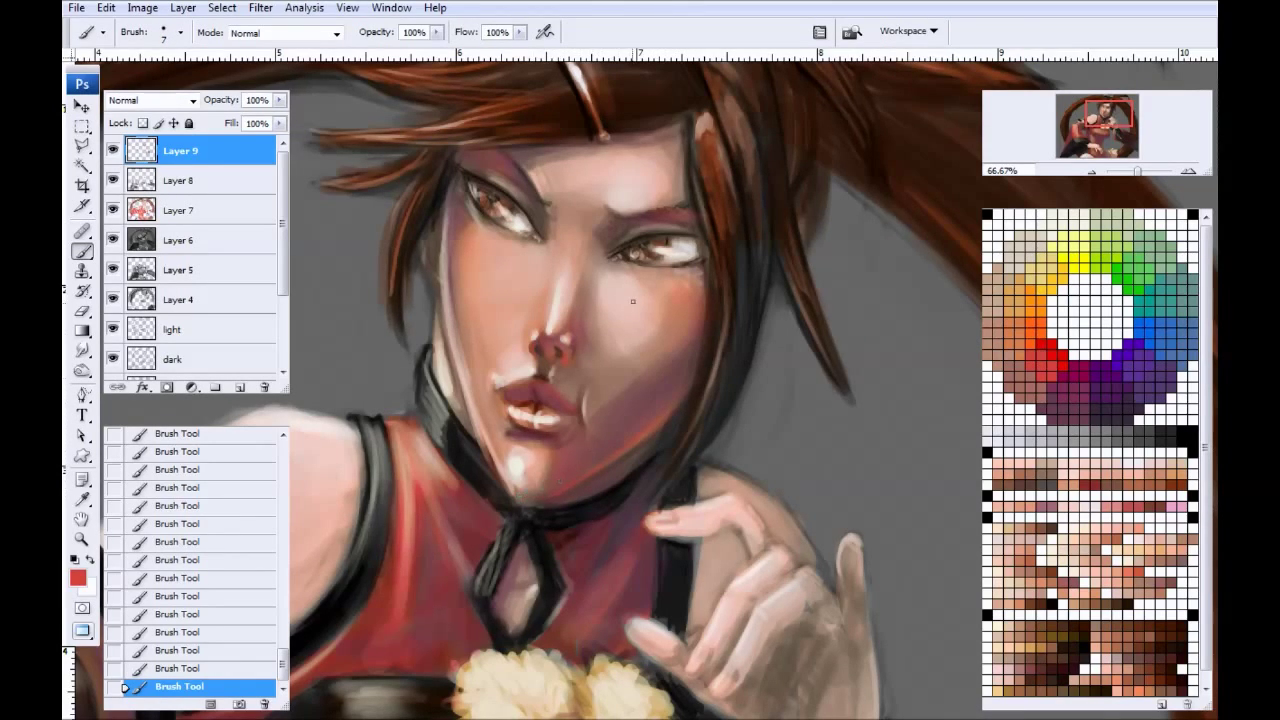
# Step: Redefine the jaw edge against the collar with sampled black and deepen the lower cheek with sampled purple
pyautogui.keyDown('alt'); pyautogui.click(497, 492); pyautogui.keyUp('alt')
pyautogui.moveTo(571, 501)
pyautogui.mouseDown()
pyautogui.moveTo(627, 474)
pyautogui.moveTo(604, 489)
pyautogui.mouseUp()
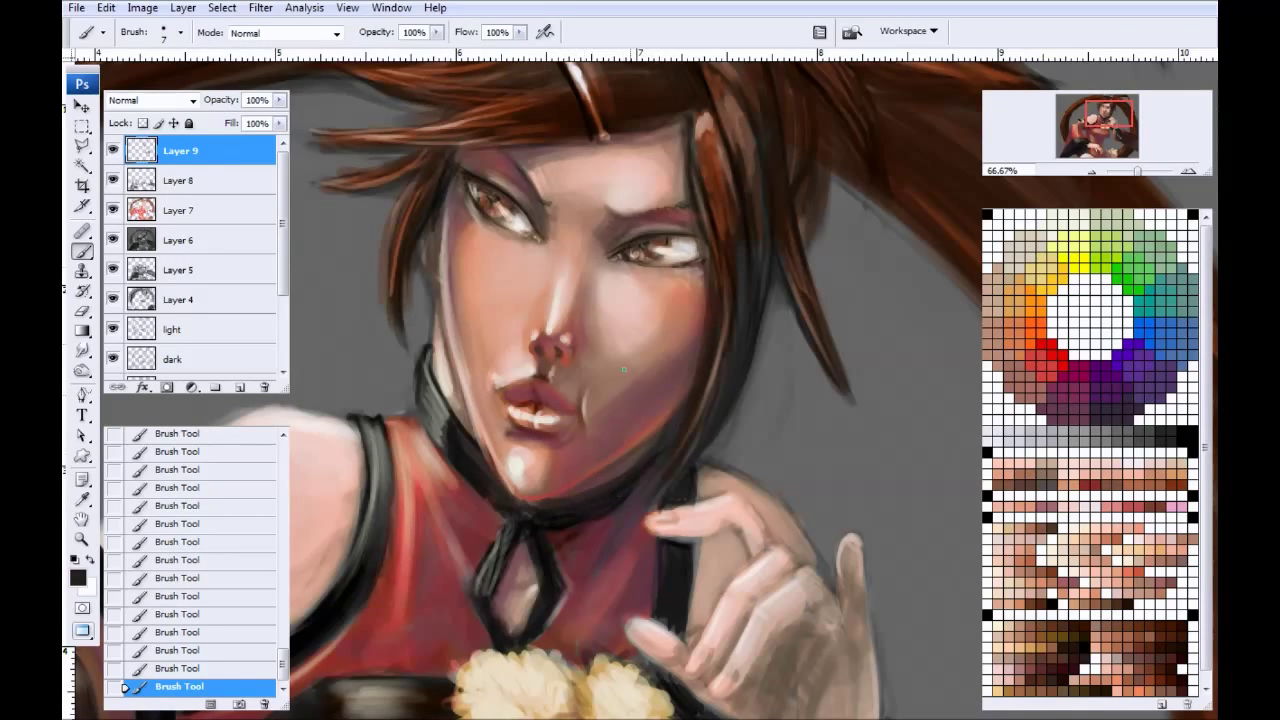
pyautogui.keyDown('alt'); pyautogui.click(604, 460); pyautogui.keyUp('alt')
pyautogui.press(']')
pyautogui.press(']')
pyautogui.press(']')
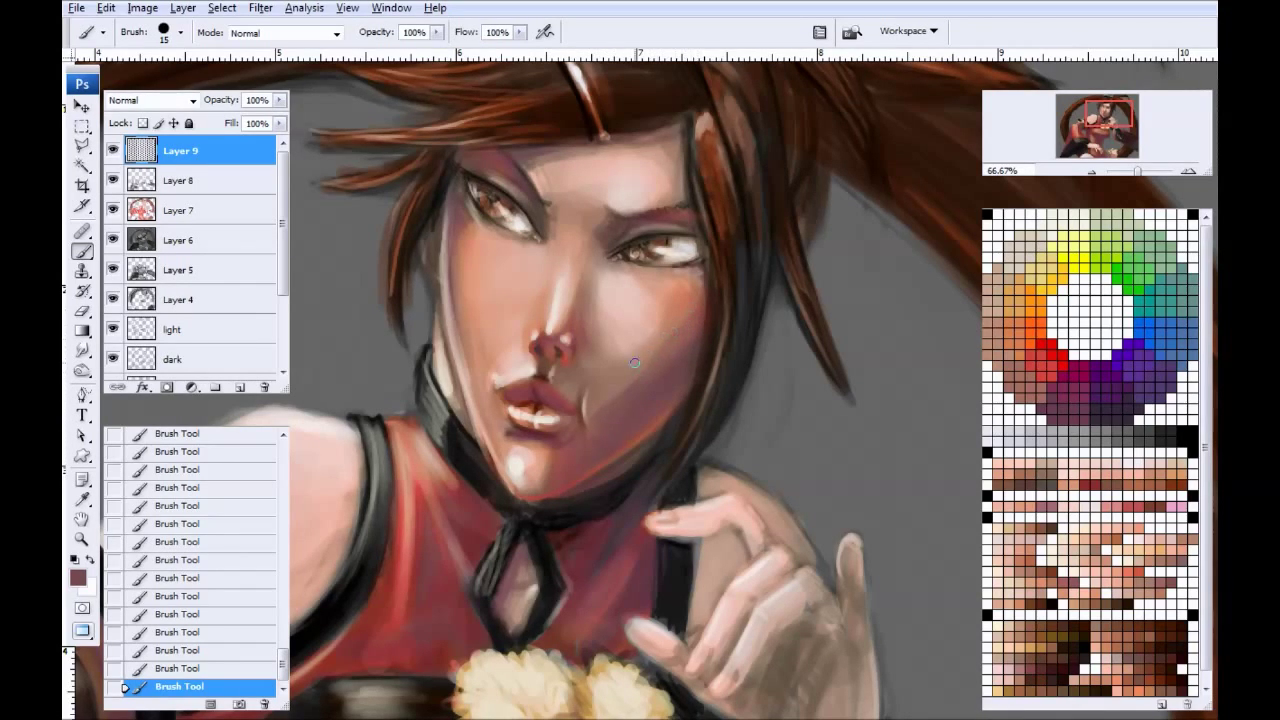
# Step: Choose near-white and highlight the skin below the image-left eye's inner corner with a size 25 brush
pyautogui.hotkey('ctrl', '-')
pyautogui.hotkey('ctrl', '-')
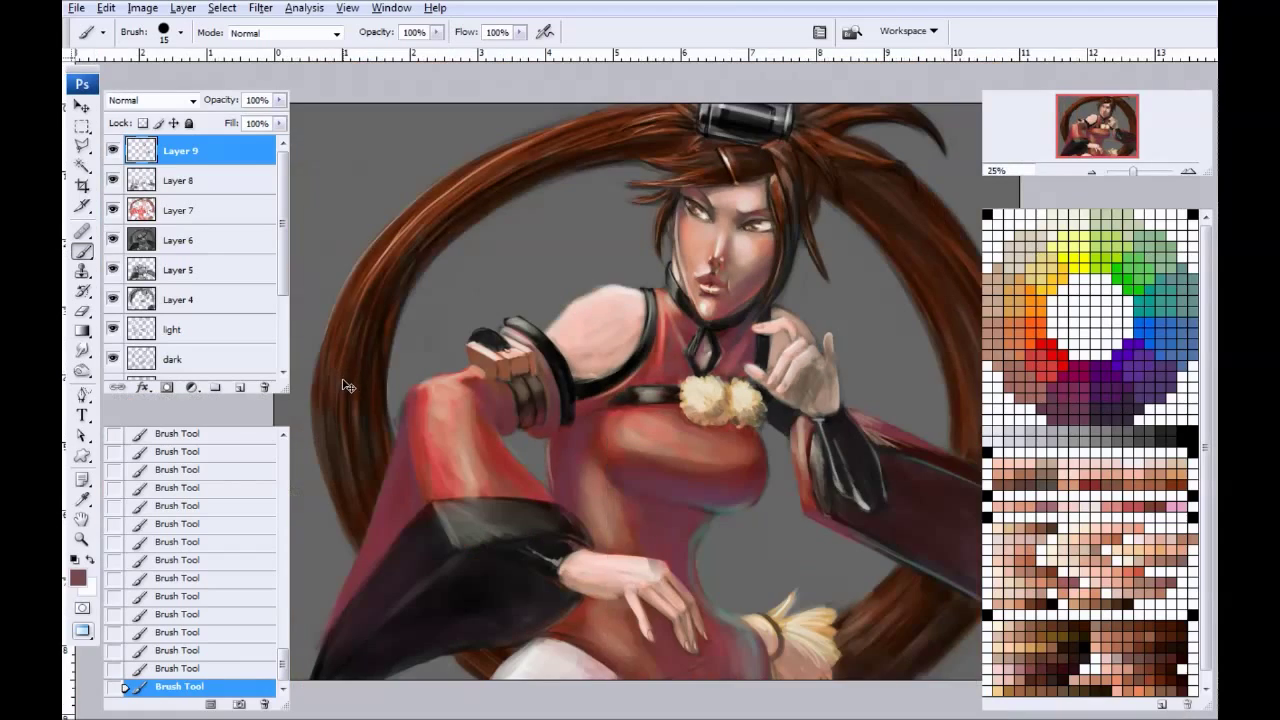
pyautogui.hotkey('ctrl', '+')
pyautogui.hotkey('ctrl', '+')
pyautogui.moveTo(673, 100); pyautogui.dragTo(360, 459)
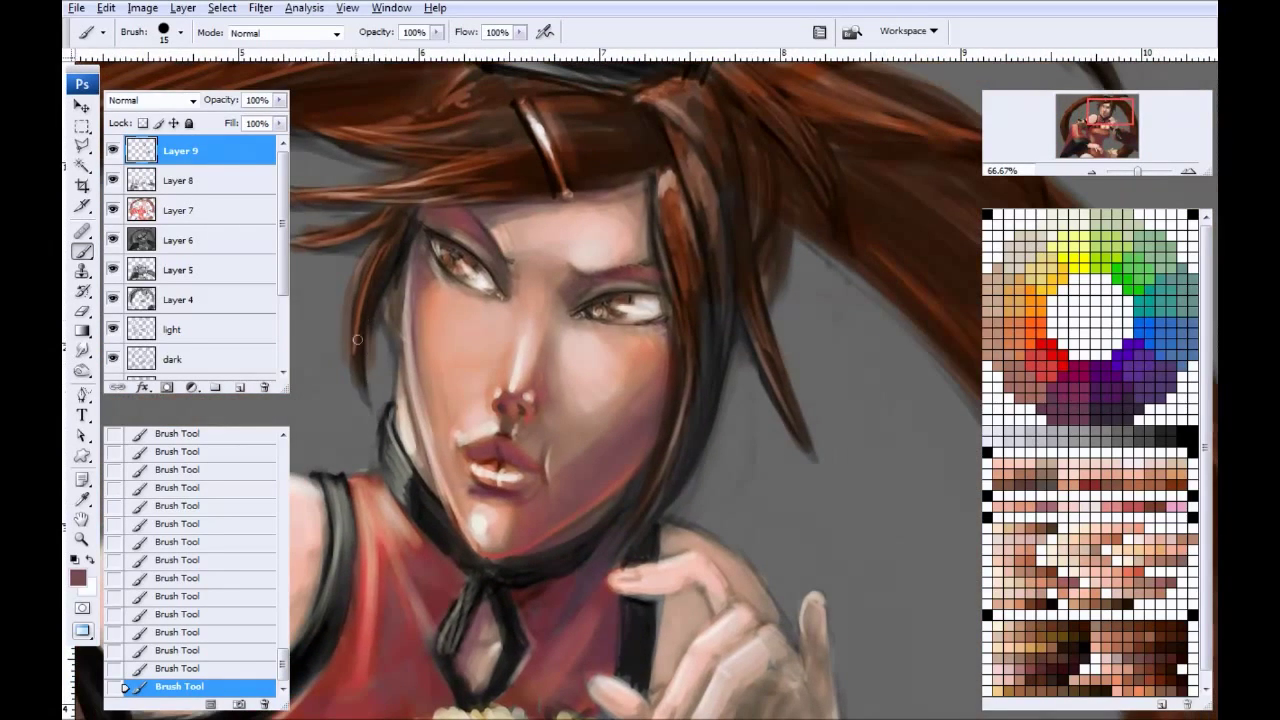
pyautogui.click(1054, 216)
pyautogui.moveTo(490, 299); pyautogui.dragTo(487, 307)
pyautogui.click(484, 297)
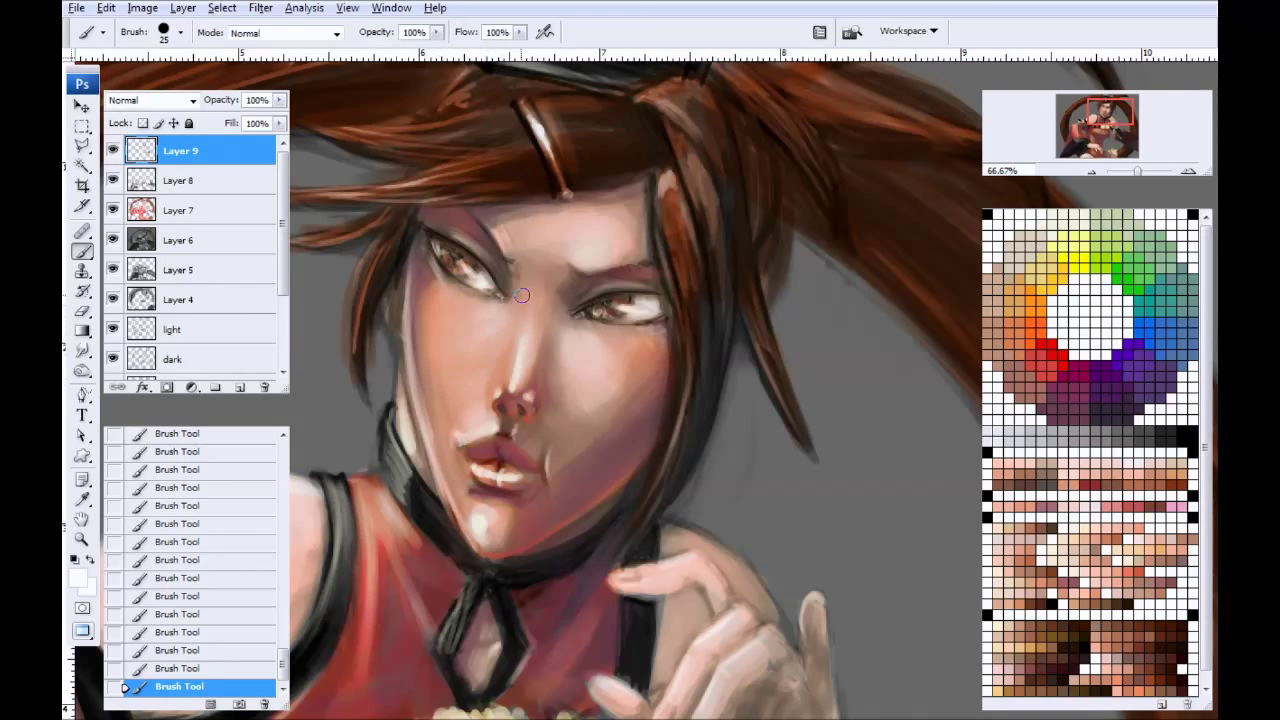
# Step: Shade the nose bridge between the eyes with sampled dark brown tones, using a brush of size 40
pyautogui.keyDown('alt'); pyautogui.click(571, 281); pyautogui.keyUp('alt')
pyautogui.press(']')
pyautogui.press(']')
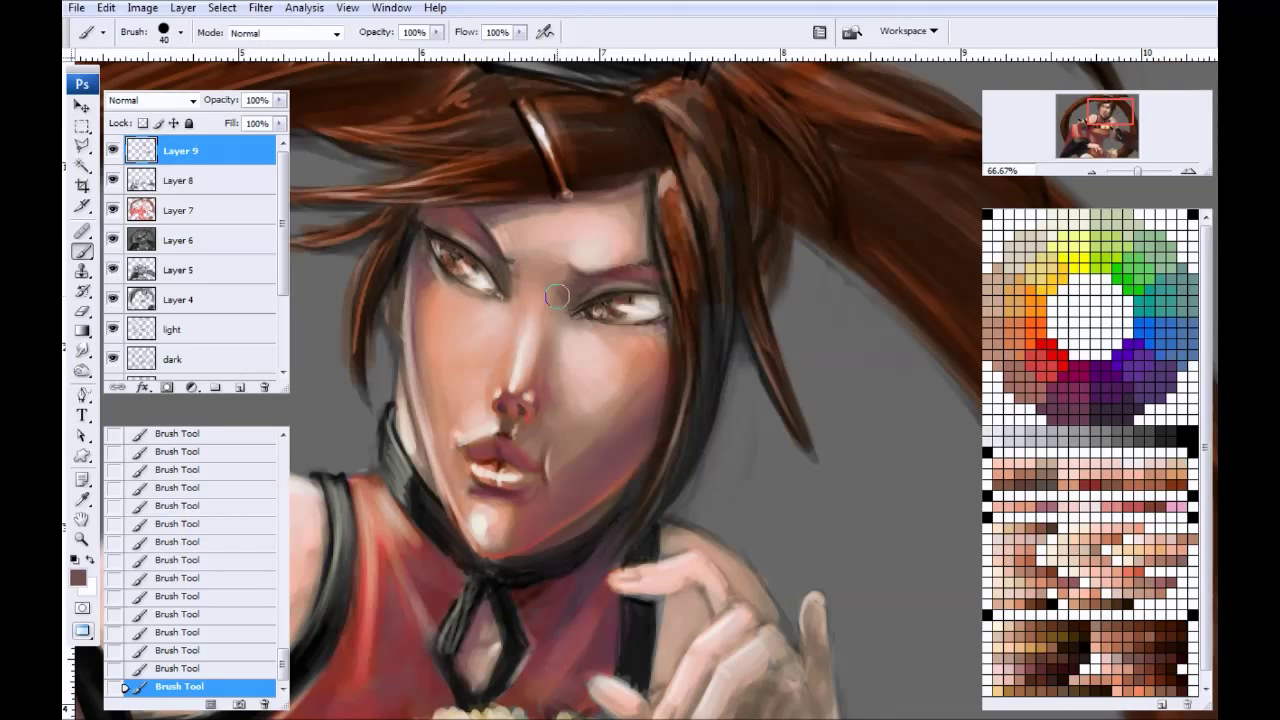
pyautogui.moveTo(557, 290); pyautogui.dragTo(505, 294)
pyautogui.press('[')
pyautogui.keyDown('alt'); pyautogui.click(490, 264); pyautogui.keyUp('alt')
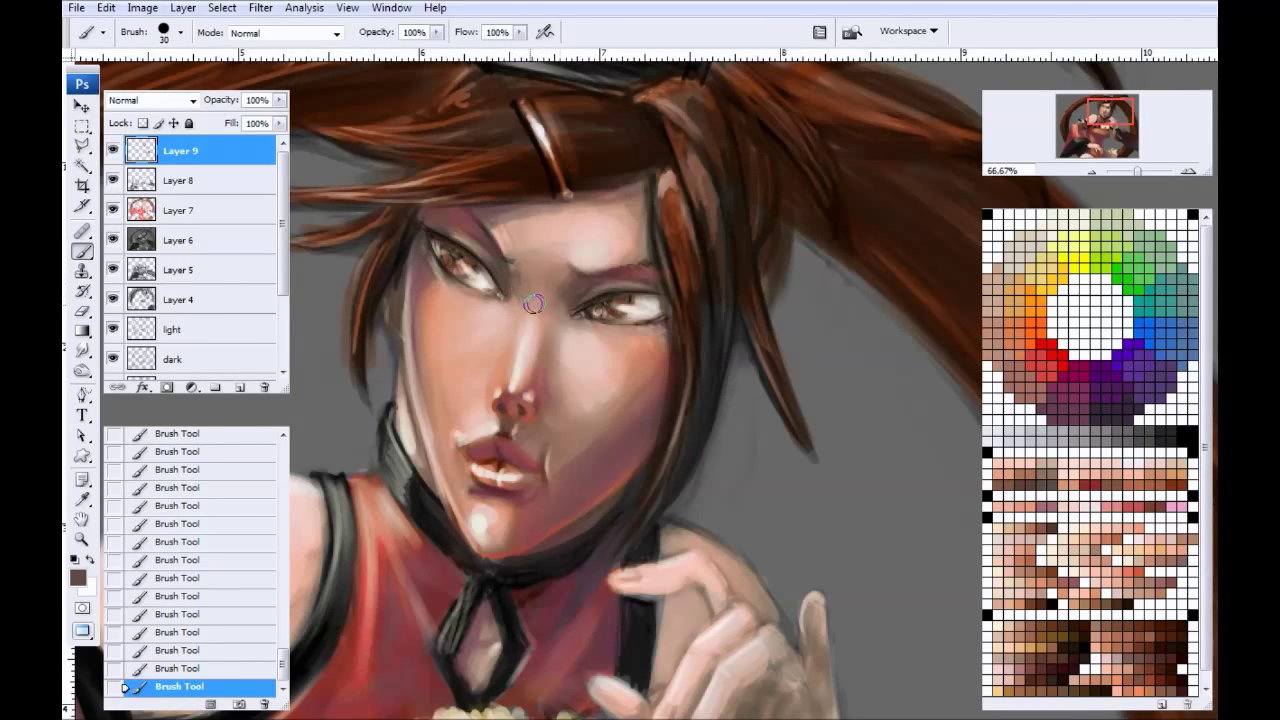
# Step: Try lightening the area between the eyebrows with sampled pale pink and a size 30 brush
pyautogui.keyDown('alt'); pyautogui.click(552, 241); pyautogui.keyUp('alt')
pyautogui.moveTo(552, 241); pyautogui.dragTo(530, 249)
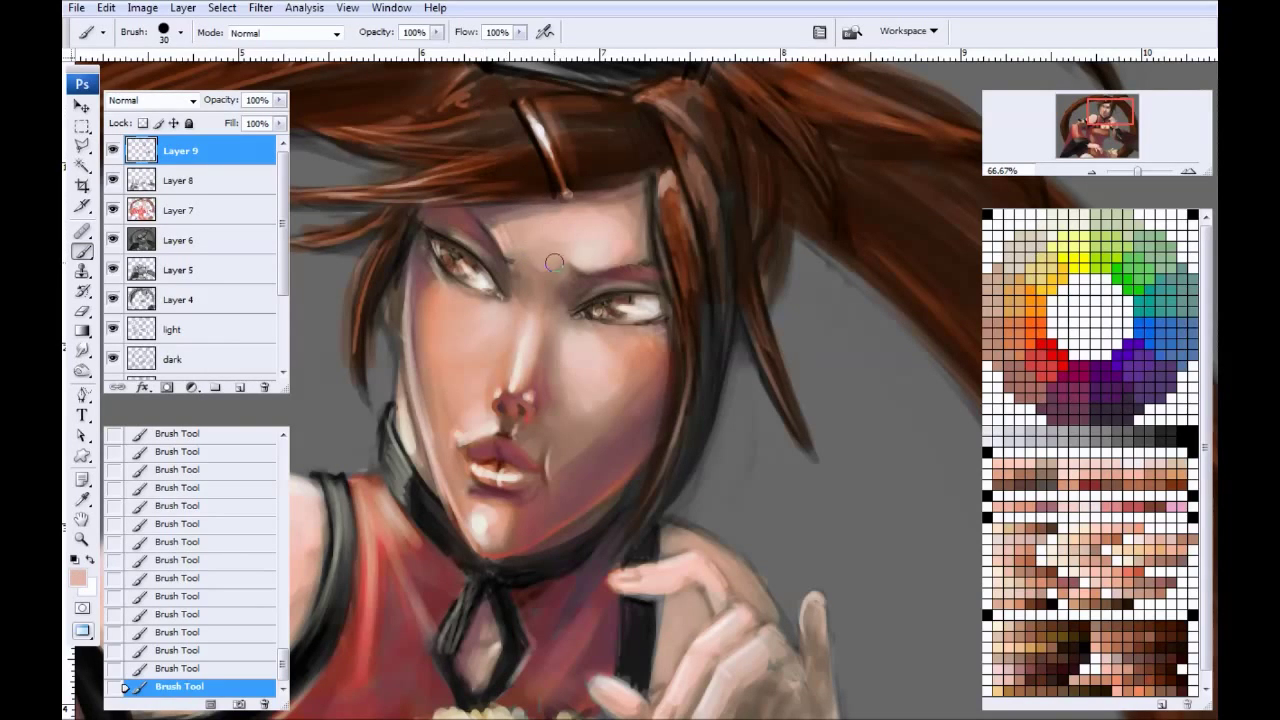
pyautogui.keyDown('alt'); pyautogui.click(572, 246); pyautogui.keyUp('alt')
pyautogui.moveTo(558, 254); pyautogui.dragTo(542, 258)
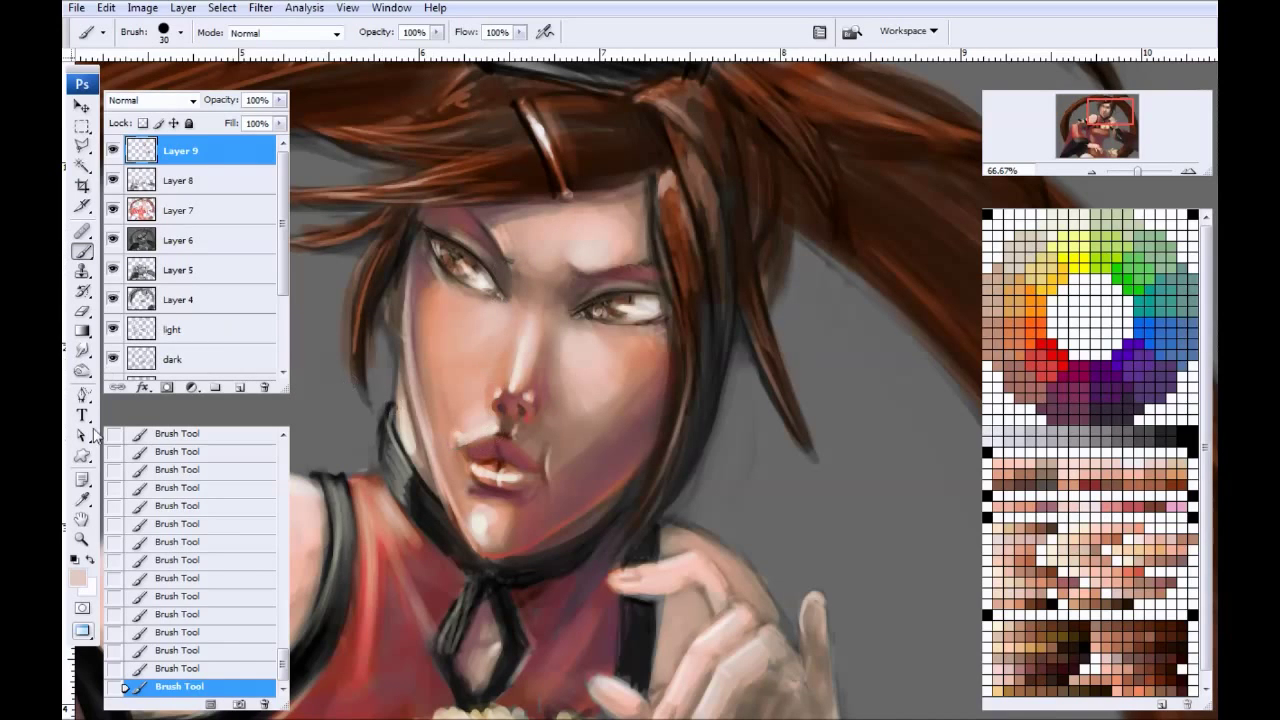
# Step: Compare earlier history states and revert the recent brush strokes between the eyebrows
pyautogui.click(200, 498)
pyautogui.moveTo(283, 658); pyautogui.dragTo(283, 639)
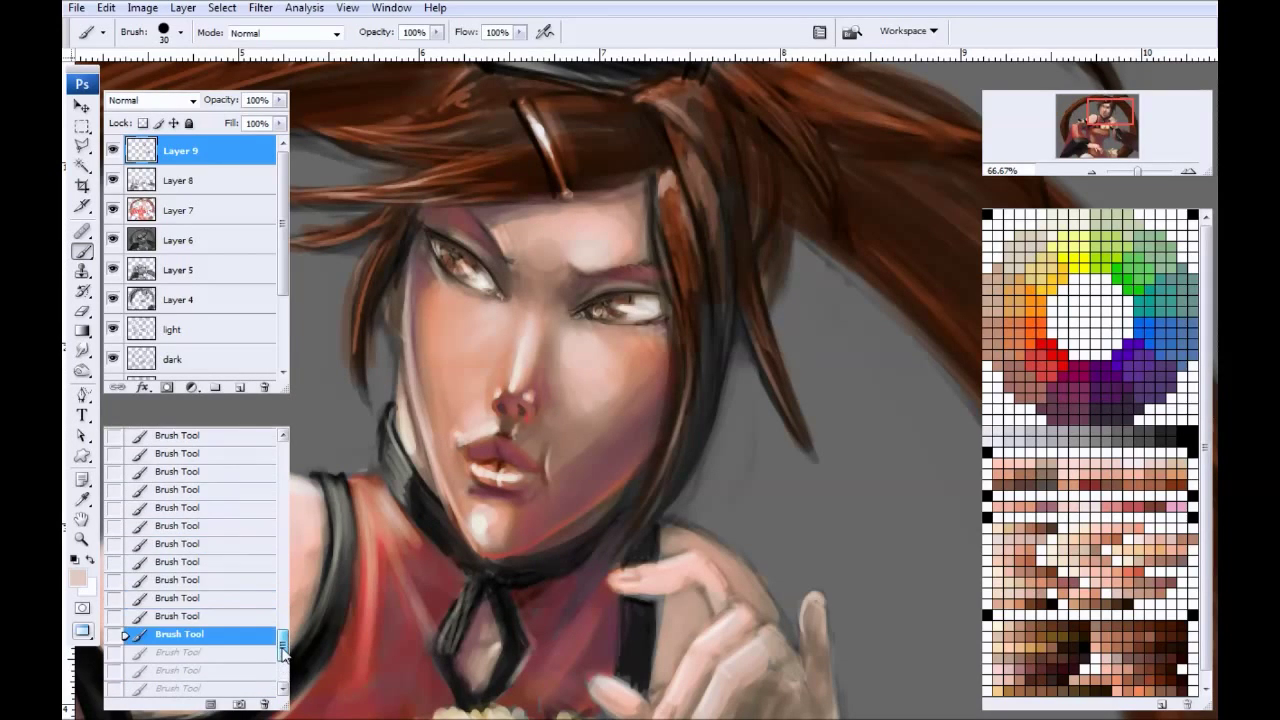
pyautogui.click(208, 456)
pyautogui.click(213, 546)
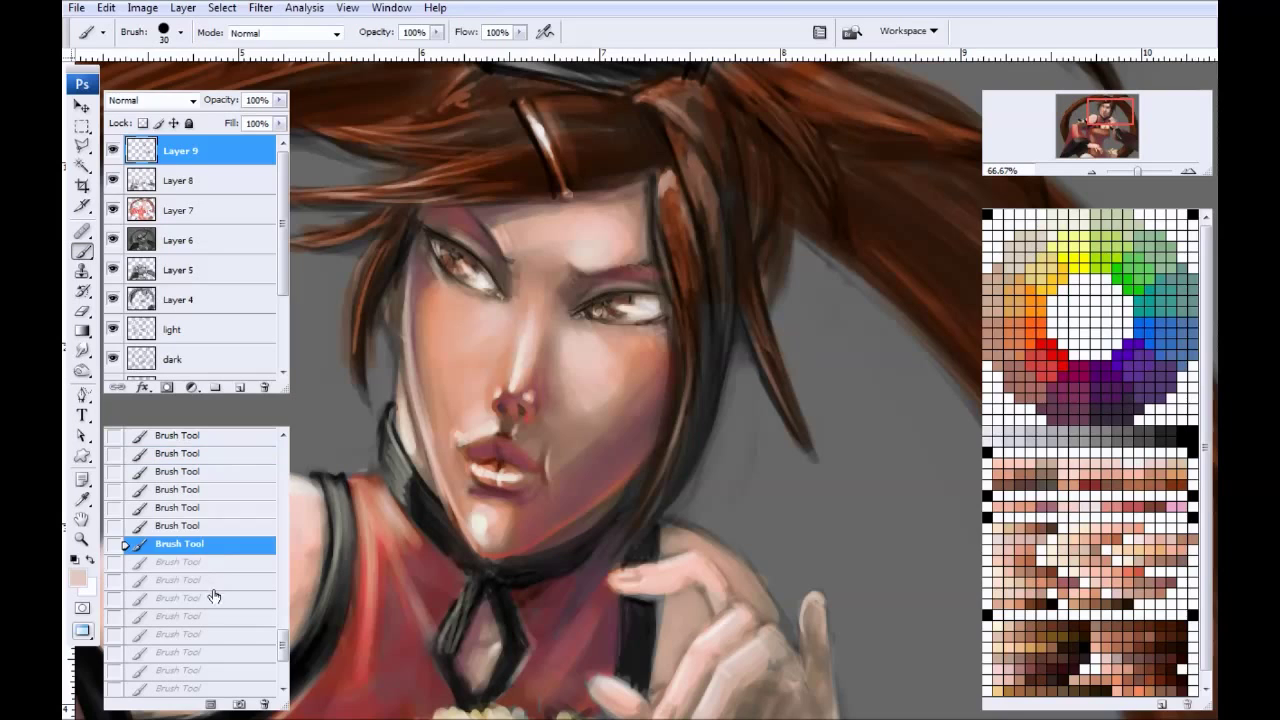
pyautogui.click(213, 600)
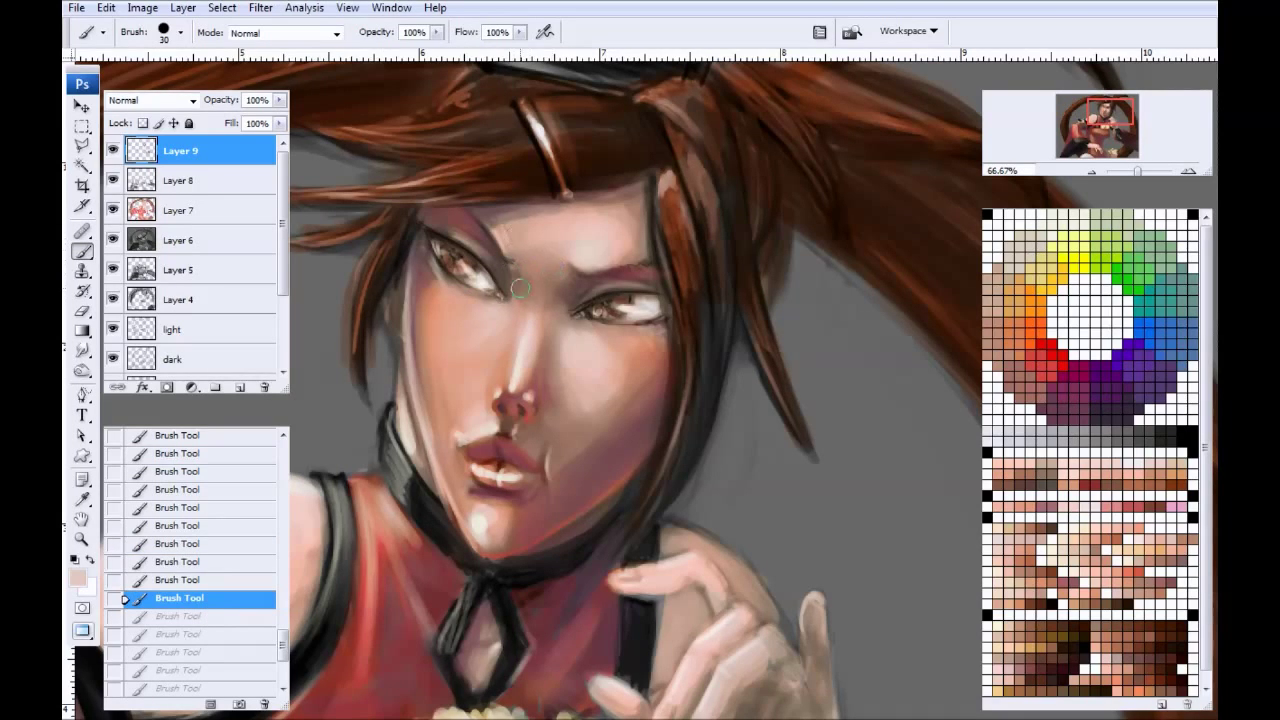
pyautogui.click(177, 580)
pyautogui.click(175, 564)
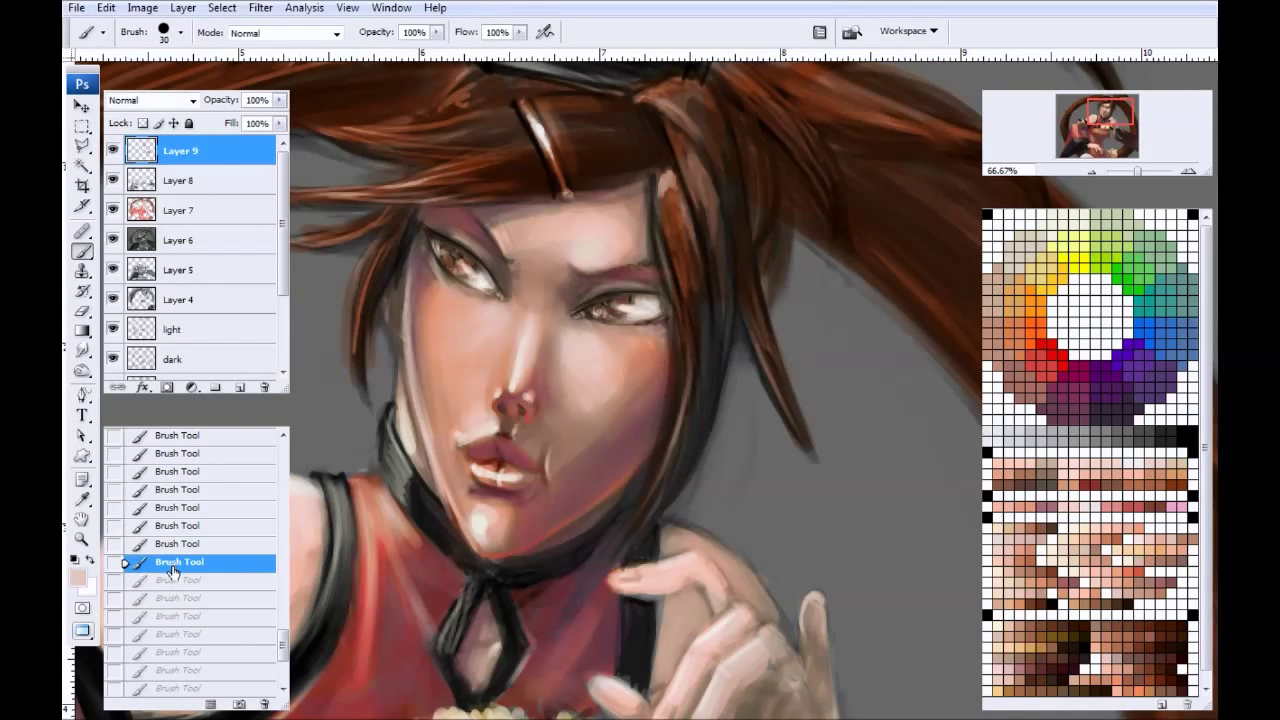
pyautogui.click(178, 580)
# Step: Darken the nose bridge between the eyes with sampled brown and blend the surrounding skin with sampled pale tones
pyautogui.keyDown('alt'); pyautogui.click(583, 285); pyautogui.keyUp('alt')
pyautogui.moveTo(543, 298); pyautogui.dragTo(548, 309)
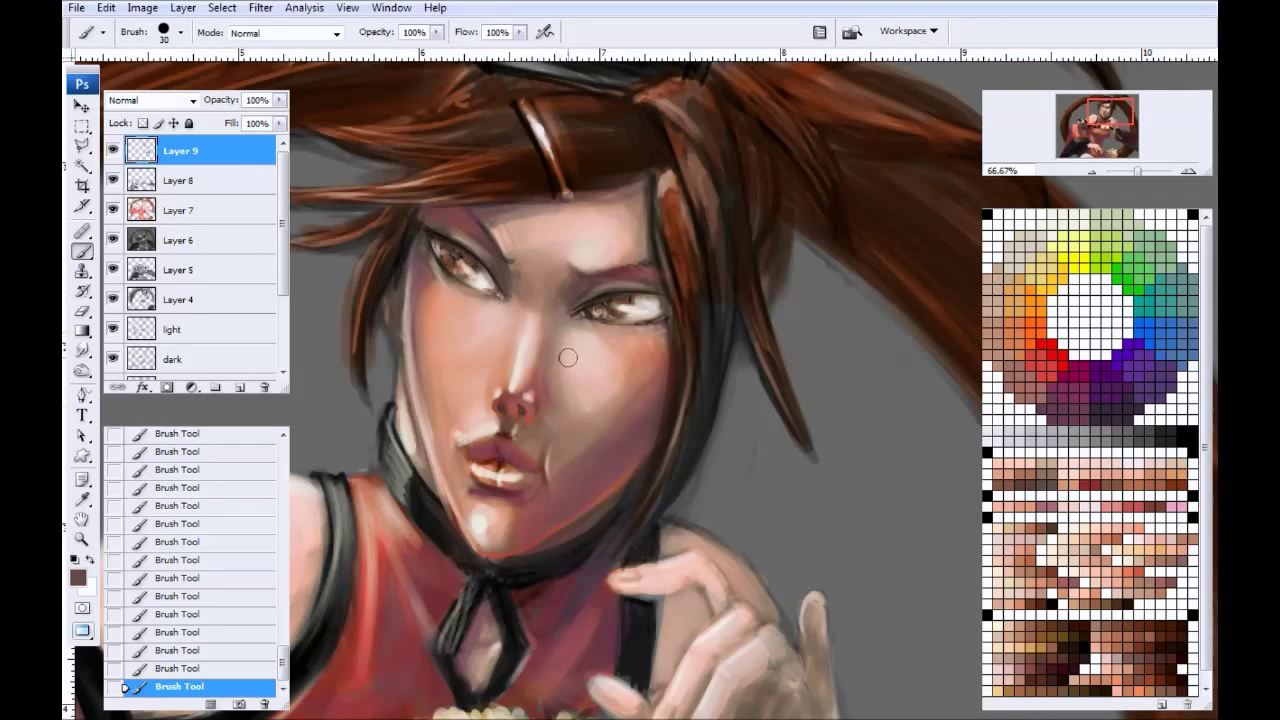
pyautogui.keyDown('alt'); pyautogui.click(565, 354); pyautogui.keyUp('alt')
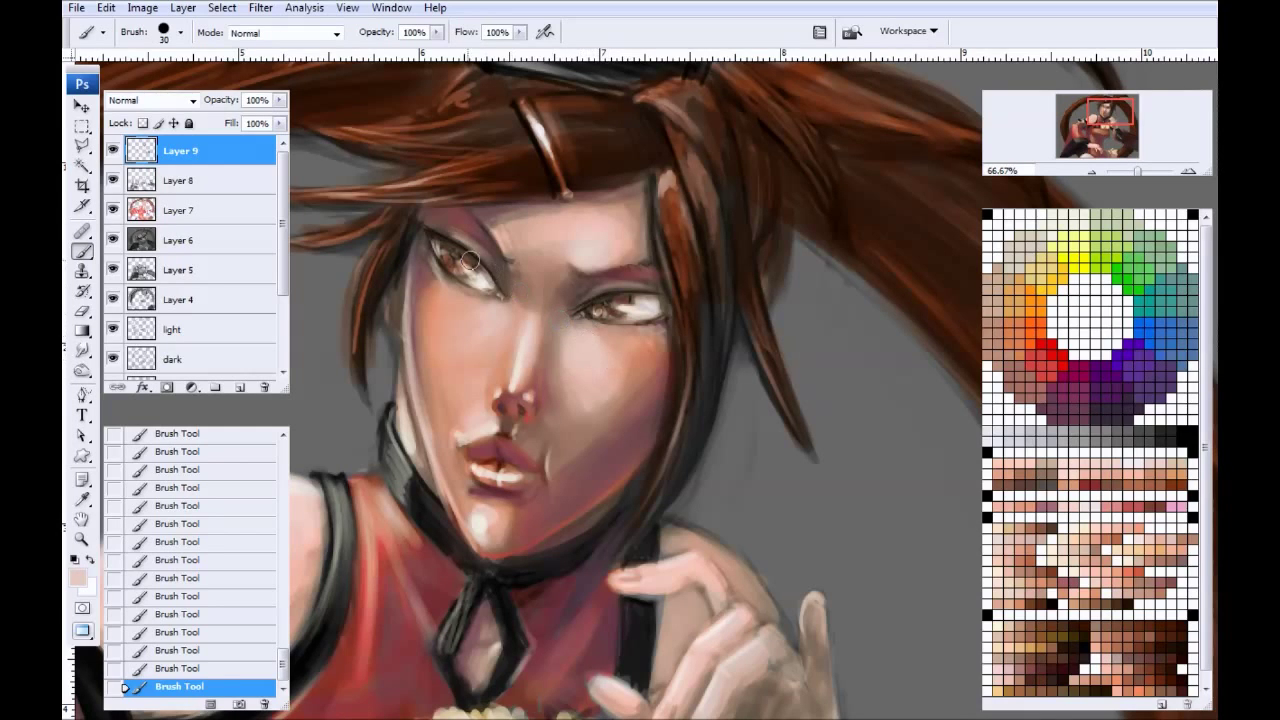
pyautogui.keyDown('alt'); pyautogui.click(502, 322); pyautogui.keyUp('alt')
pyautogui.moveTo(434, 385); pyautogui.dragTo(460, 285)
pyautogui.moveTo(500, 184); pyautogui.dragTo(457, 247)
pyautogui.keyDown('alt'); pyautogui.click(612, 281); pyautogui.keyUp('alt')
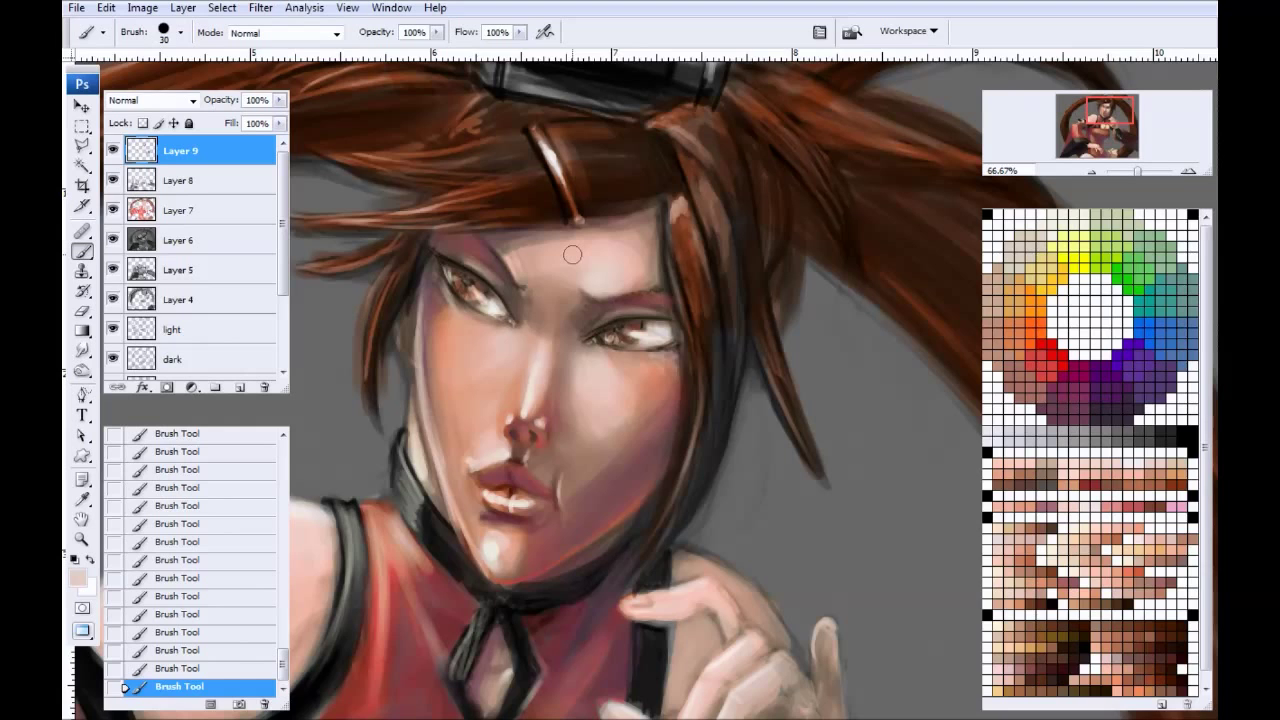
# Step: Choose pale cream and highlight the black collar, the neck tie and the armhole trim with size 15 and 9 brushes
pyautogui.moveTo(414, 448); pyautogui.dragTo(494, 305)
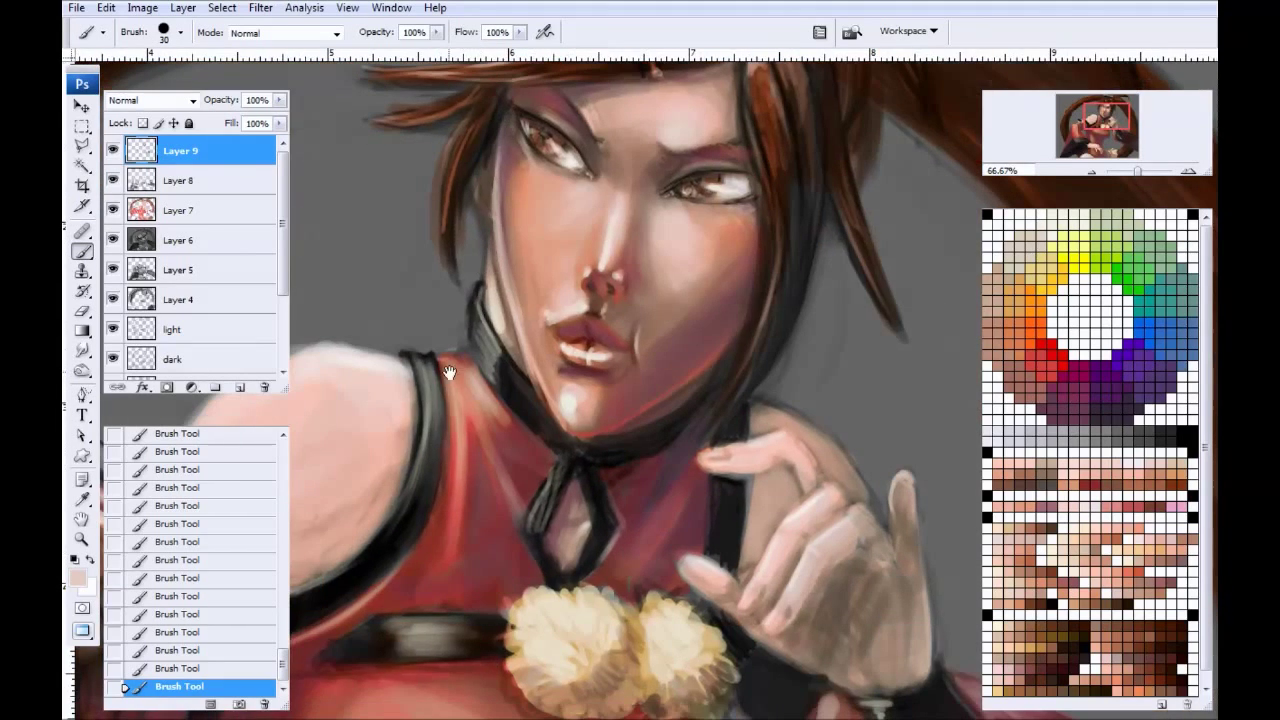
pyautogui.keyDown('alt'); pyautogui.click(559, 202); pyautogui.keyUp('alt')
pyautogui.click(1067, 217)
pyautogui.press('[')
pyautogui.press('[')
pyautogui.press('[')
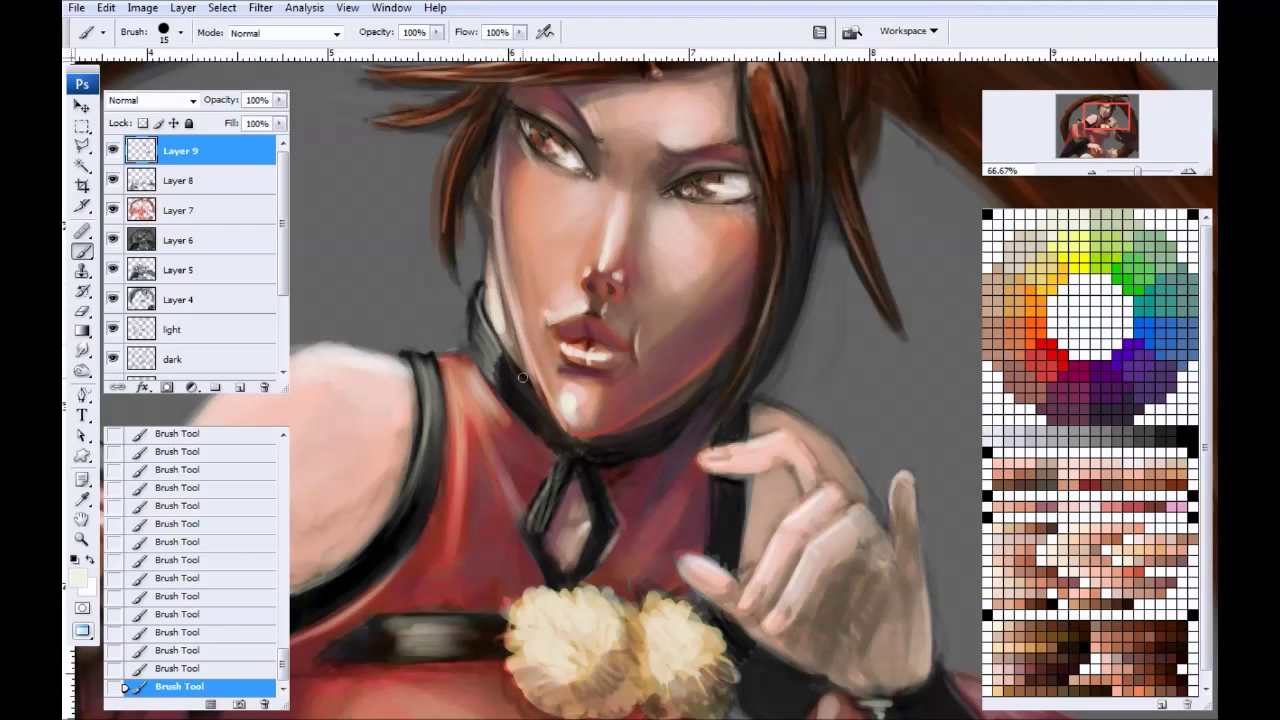
pyautogui.moveTo(398, 425); pyautogui.dragTo(556, 370)
pyautogui.moveTo(608, 306); pyautogui.dragTo(615, 388)
pyautogui.moveTo(645, 282); pyautogui.dragTo(658, 345)
pyautogui.moveTo(560, 329)
pyautogui.mouseDown()
pyautogui.moveTo(575, 251)
pyautogui.moveTo(606, 303)
pyautogui.mouseUp()
pyautogui.moveTo(601, 240)
pyautogui.mouseDown()
pyautogui.moveTo(574, 369)
pyautogui.moveTo(599, 346)
pyautogui.moveTo(602, 230)
pyautogui.moveTo(600, 331)
pyautogui.mouseUp()
pyautogui.moveTo(553, 442); pyautogui.dragTo(401, 470)
pyautogui.moveTo(583, 354)
pyautogui.mouseDown()
pyautogui.moveTo(556, 416)
pyautogui.moveTo(562, 398)
pyautogui.mouseUp()
pyautogui.press('[')
pyautogui.moveTo(535, 302); pyautogui.dragTo(576, 340)
pyautogui.moveTo(526, 247); pyautogui.dragTo(559, 284)
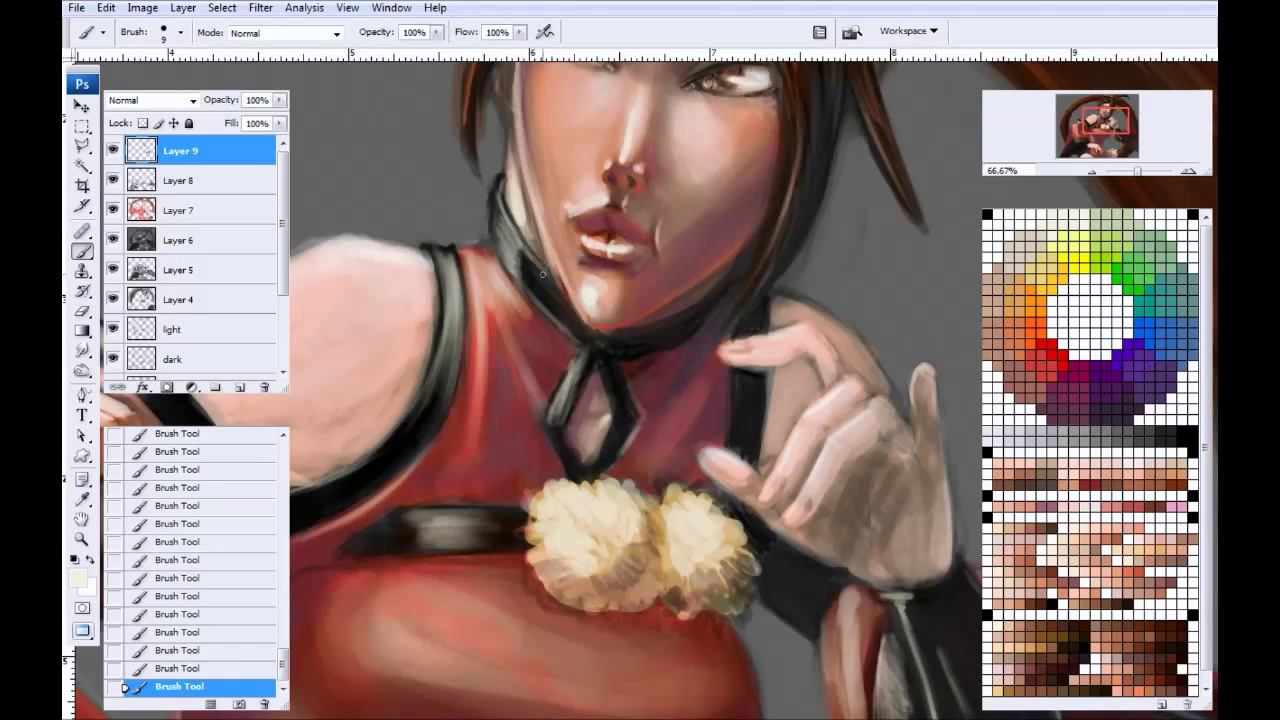
# Step: Sample near-black from the collar and sharpen the dark edges of the collar and neck tie
pyautogui.keyDown('alt'); pyautogui.click(548, 285); pyautogui.keyUp('alt')
pyautogui.moveTo(550, 286)
pyautogui.mouseDown()
pyautogui.moveTo(520, 374)
pyautogui.moveTo(434, 437)
pyautogui.mouseUp()
pyautogui.moveTo(494, 380); pyautogui.dragTo(391, 366)
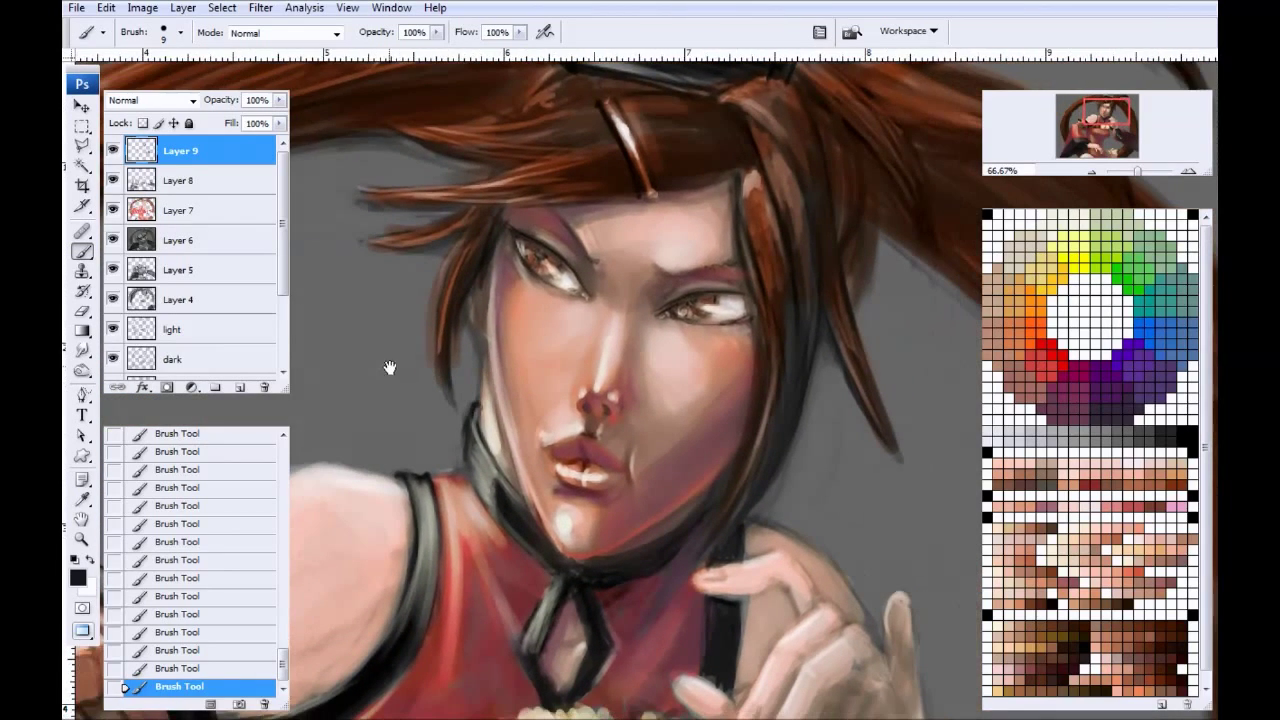
pyautogui.moveTo(439, 450); pyautogui.dragTo(408, 320)
pyautogui.moveTo(502, 460); pyautogui.dragTo(532, 362)
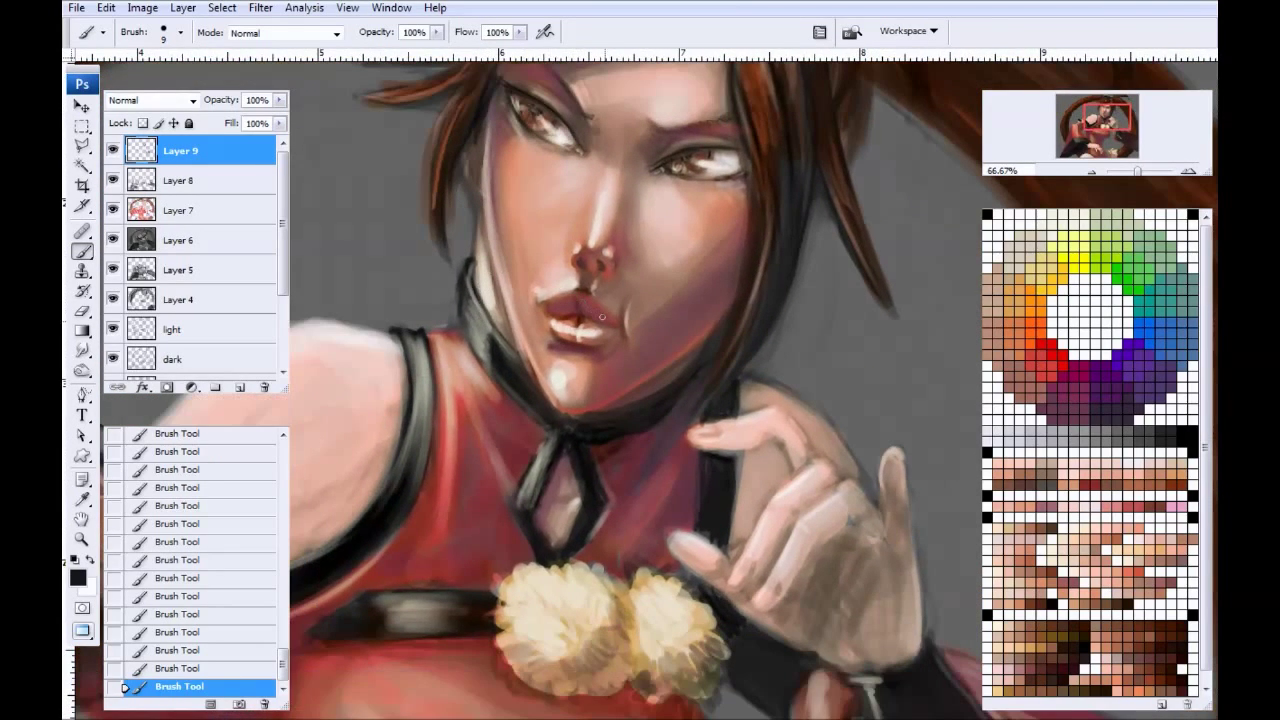
# Step: Sample a dark purple-red from the mouth and deepen the shading around the lower lip with a size 9 brush
pyautogui.keyDown('alt'); pyautogui.click(702, 320); pyautogui.keyUp('alt')
pyautogui.click(1050, 352)
pyautogui.keyDown('alt'); pyautogui.click(568, 347); pyautogui.keyUp('alt')
pyautogui.moveTo(591, 333); pyautogui.dragTo(608, 336)
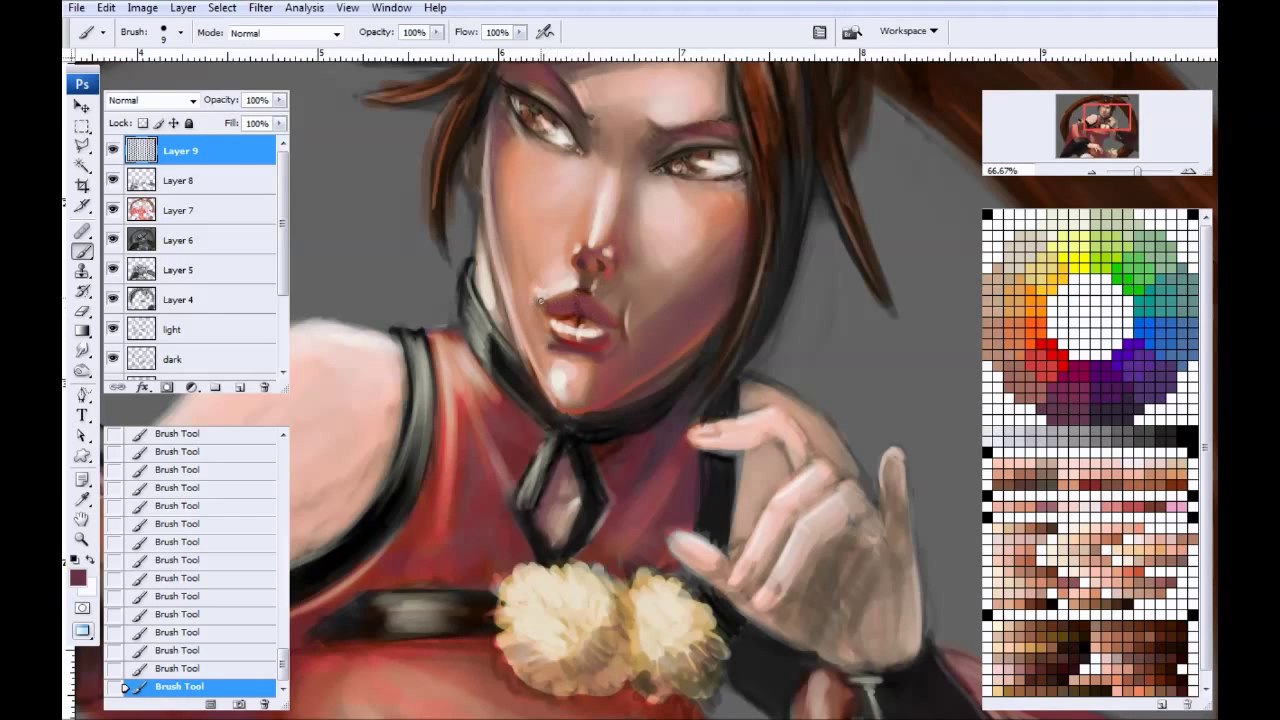